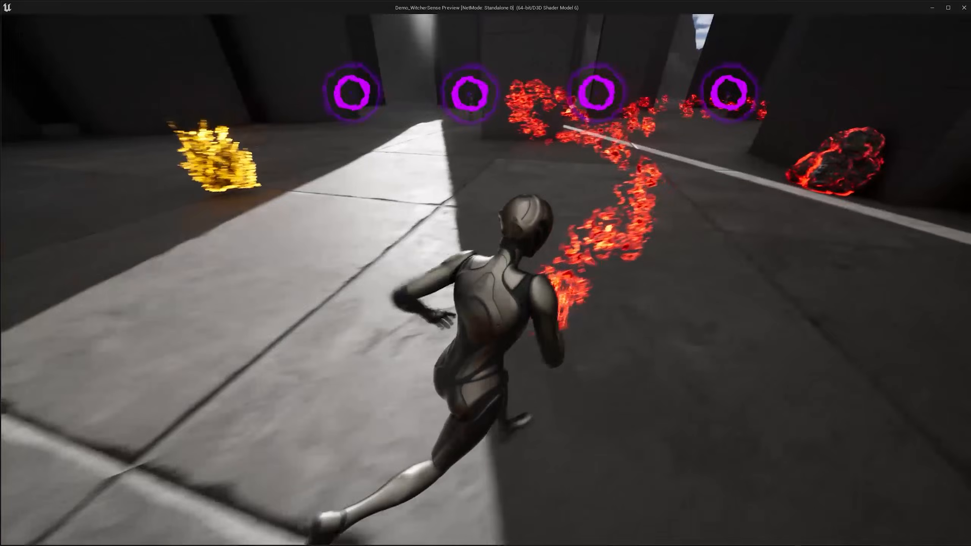
- Run the character through the level preview to examine the red trail and the highlighted rocks
{"action": "key", "text": "w"}
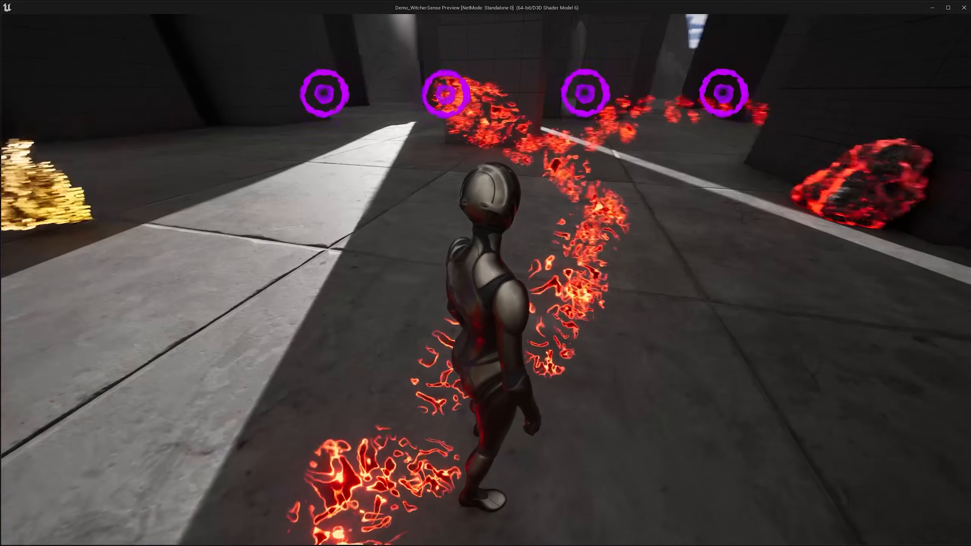
{"action": "key", "text": "d"}
{"action": "key", "text": "w"}
{"action": "key", "text": "s"}
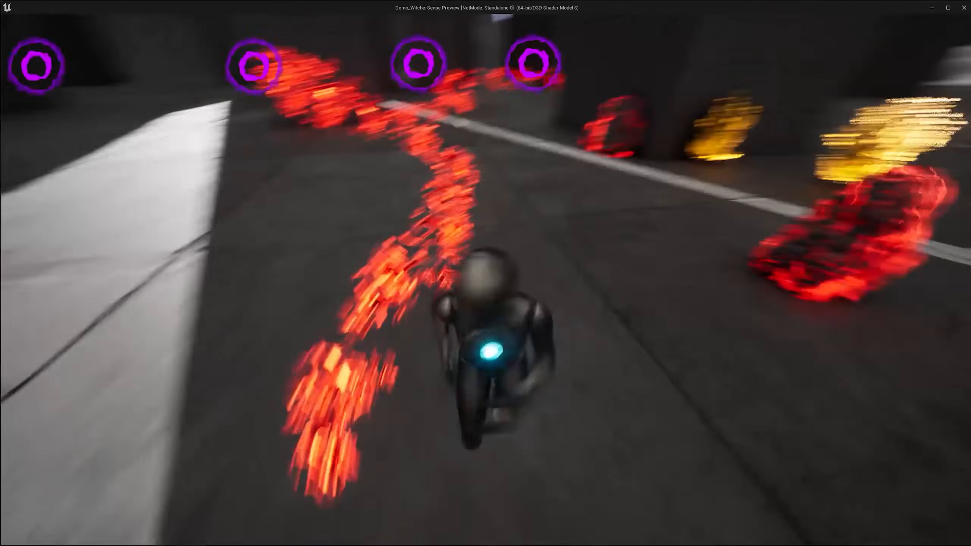
{"action": "key", "text": "a"}
{"action": "key", "text": "d"}
{"action": "key", "text": "w"}
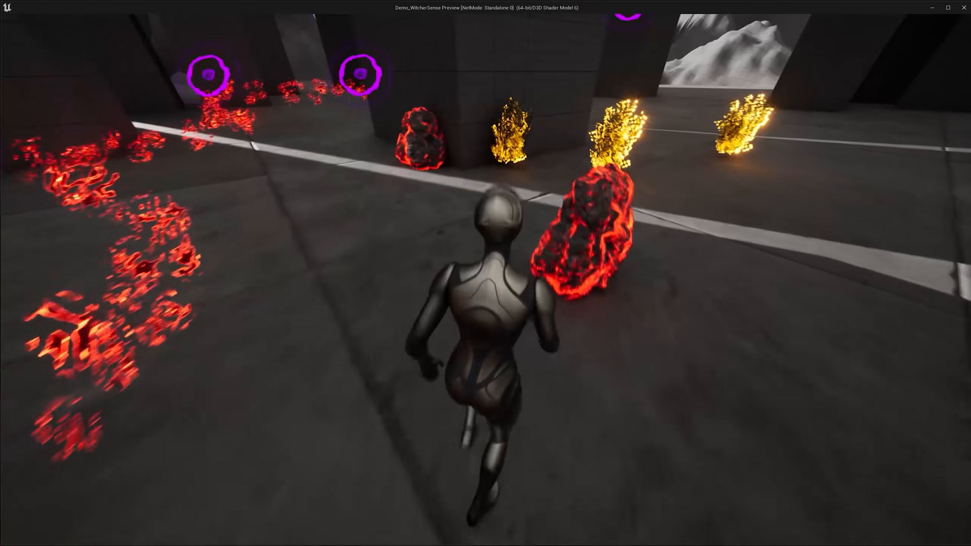
{"action": "key", "text": "s"}
{"action": "key", "text": "a"}
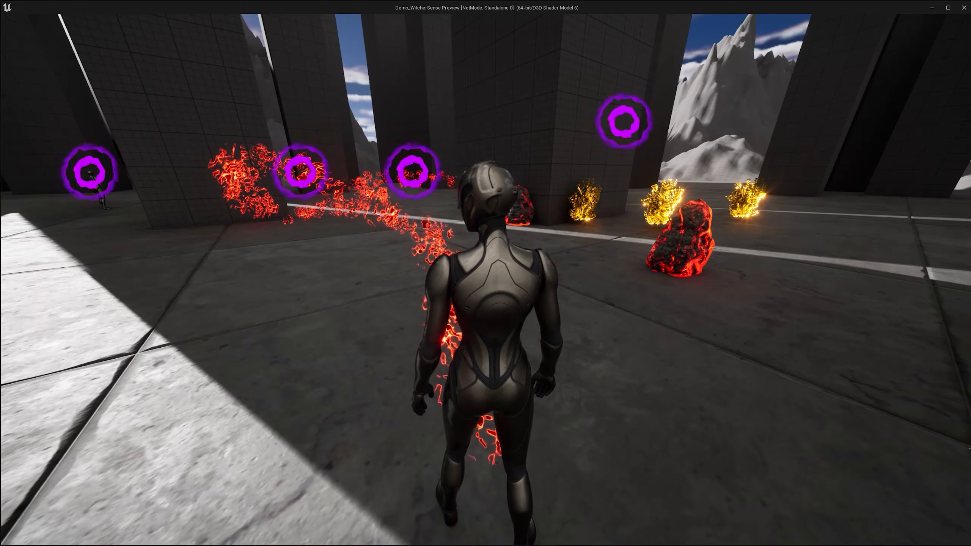
- Move the character across the sunlit floor to examine the golden bush highlight and the purple ring markers
{"action": "key", "text": "a"}
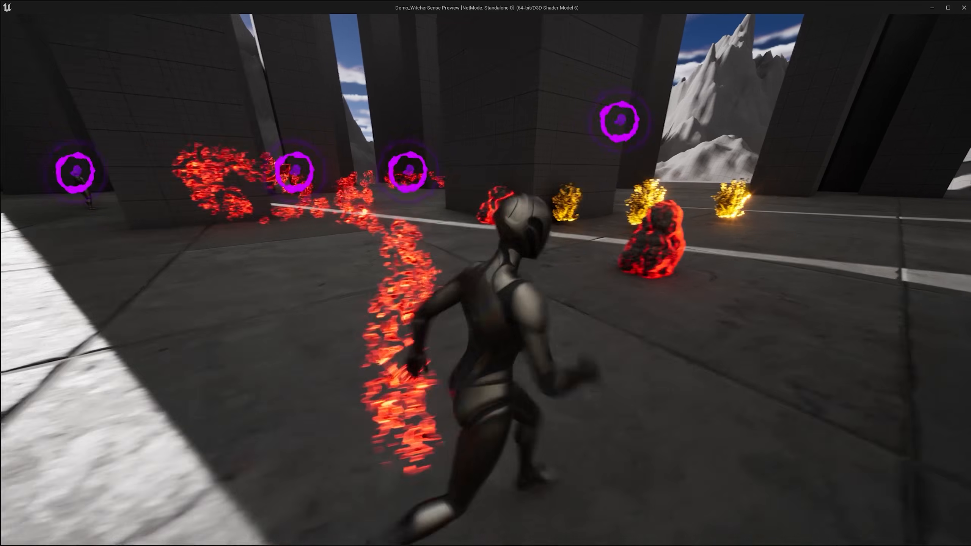
{"action": "key", "text": "w"}
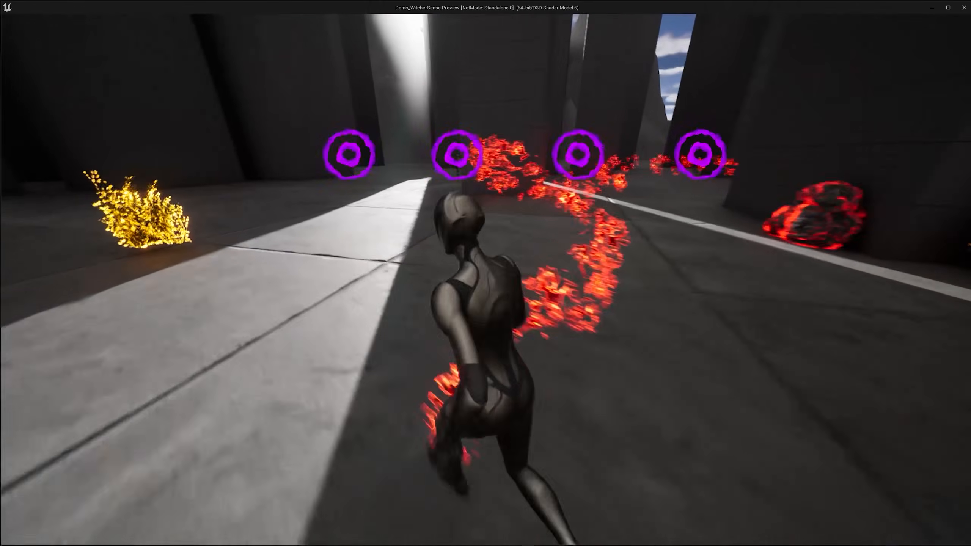
{"action": "key", "text": "s"}
{"action": "key", "text": "a"}
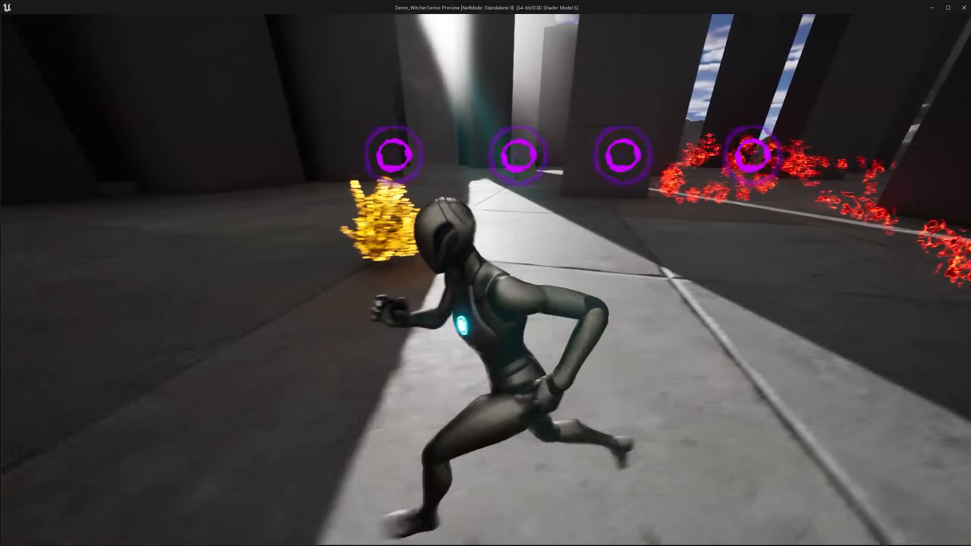
{"action": "key", "text": "w"}
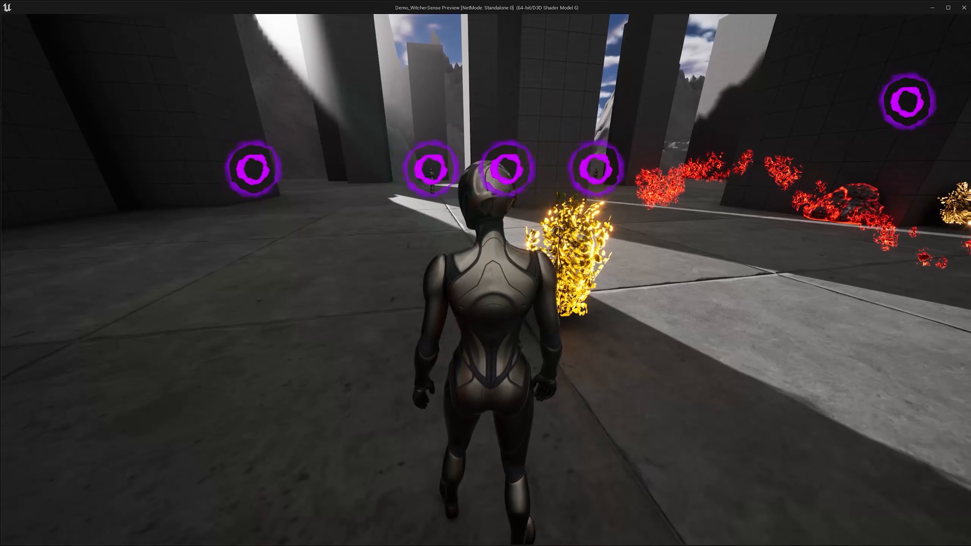
{"action": "key", "text": "w"}
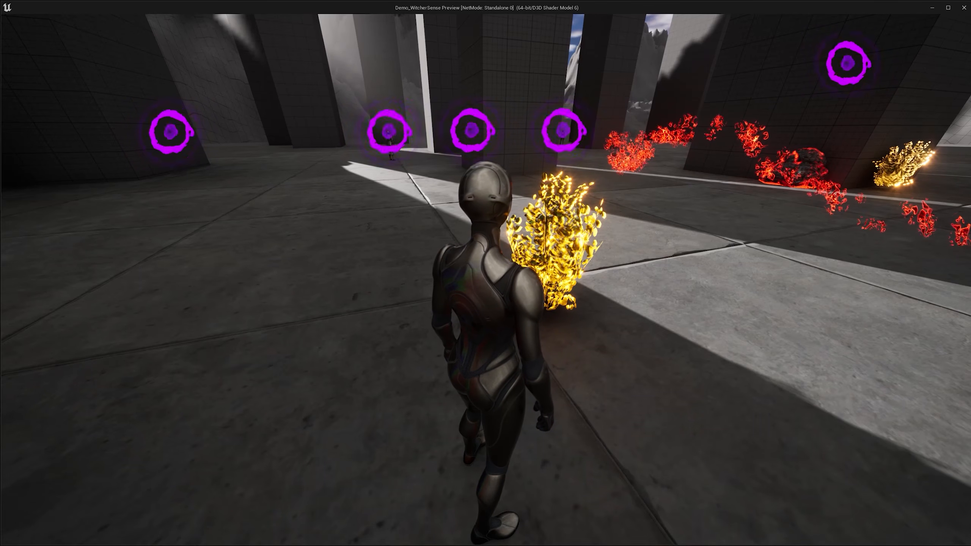
{"action": "key", "text": "w"}
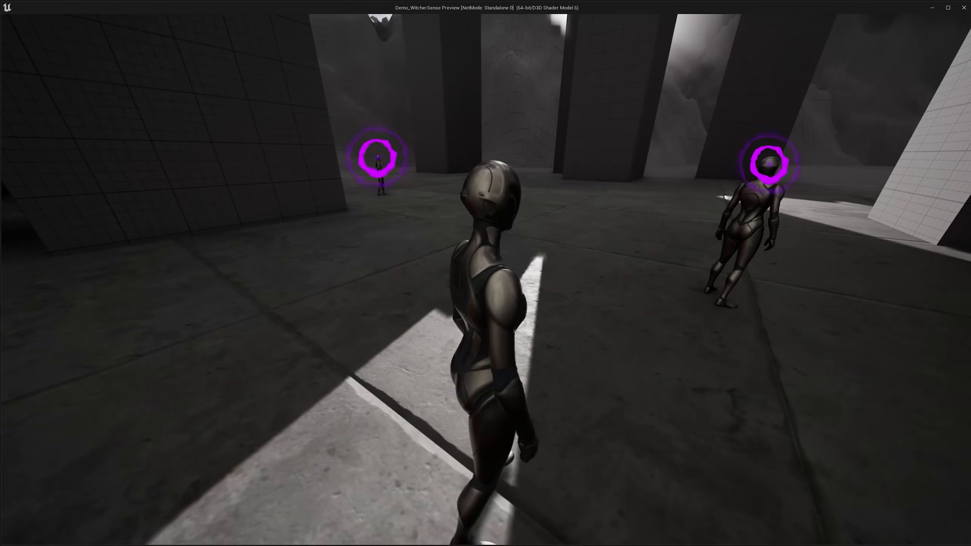
- Examine the purple ring markers on the standing characters and behind the pillars, and end the preview
{"action": "key", "text": "w"}
{"action": "key", "text": "d"}
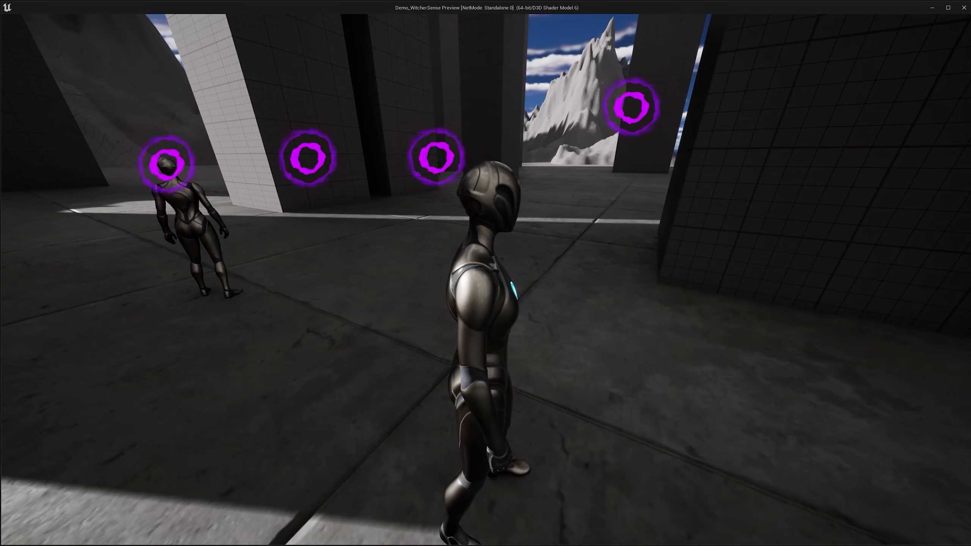
{"action": "key", "text": "w"}
{"action": "key", "text": "d"}
{"action": "key", "text": "s"}
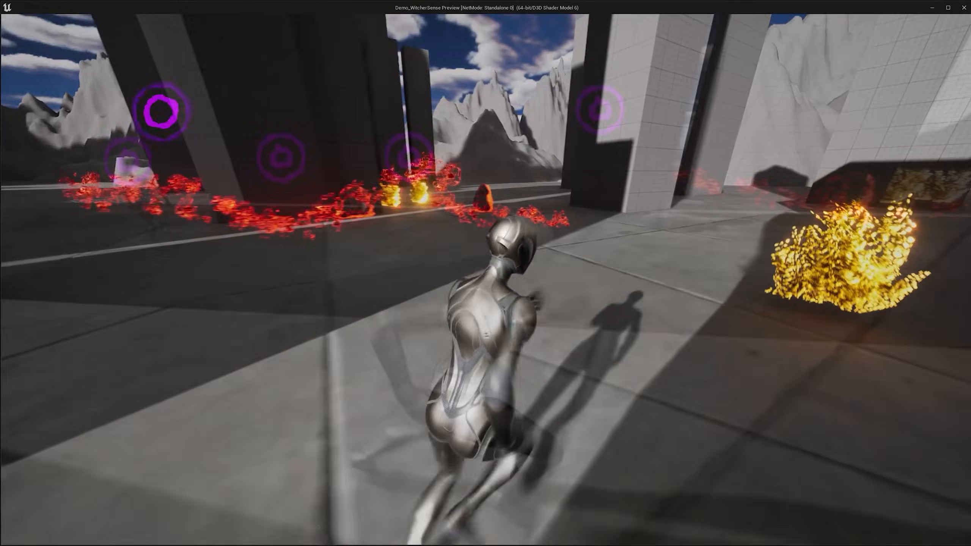
{"action": "key", "text": "w"}
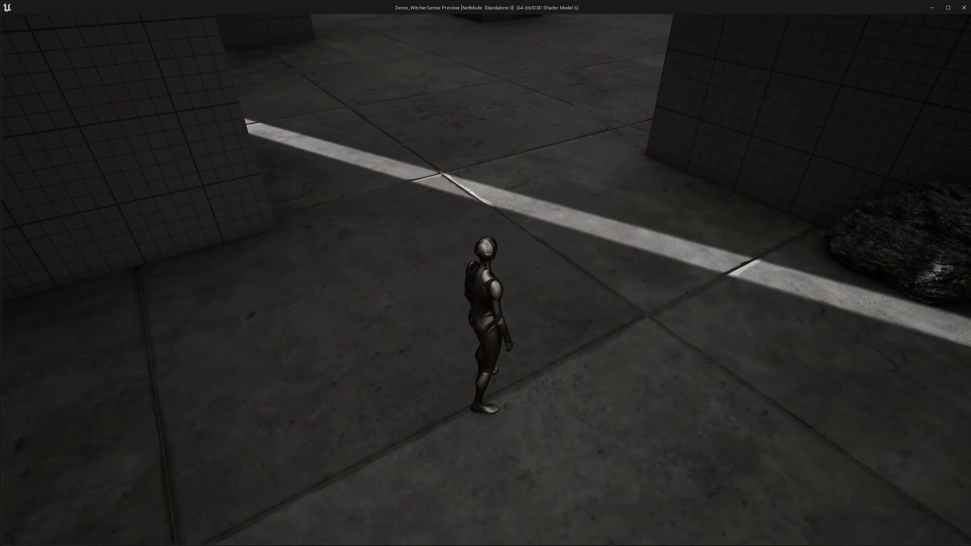
{"action": "key", "text": "Escape"}
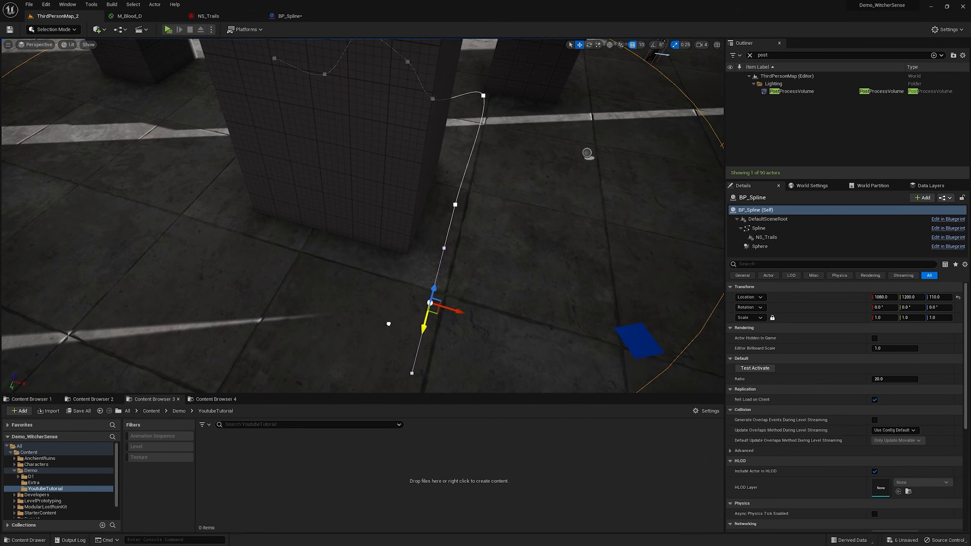
- Reshape the BP_Spline path so that its near end curves around the base of the pillar
{"action": "left_click_drag", "start_coordinate": [437, 323], "coordinate": [311, 283]}
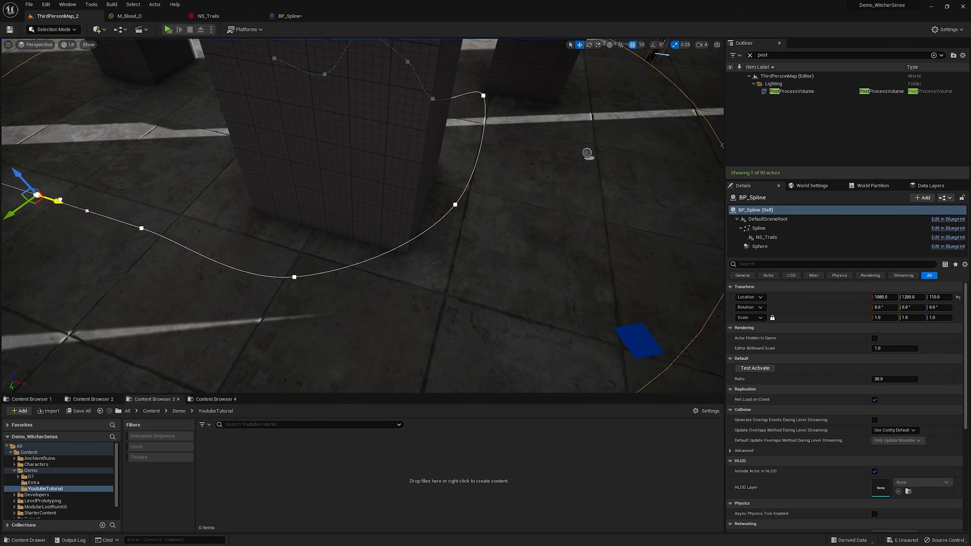
- Play the level in a new window, follow the reshaped red trail around the pillar, and end the preview
{"action": "key", "text": "alt+p"}
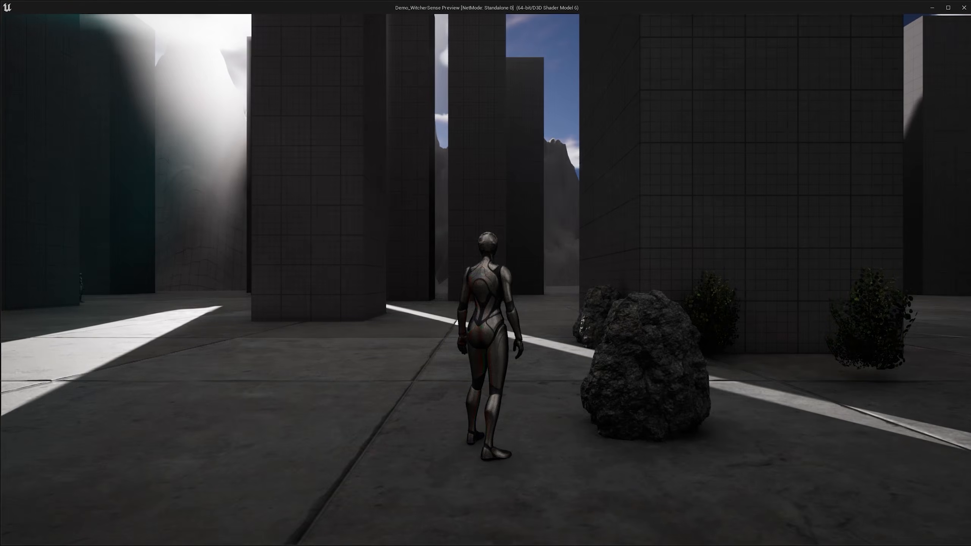
{"action": "key", "text": "w"}
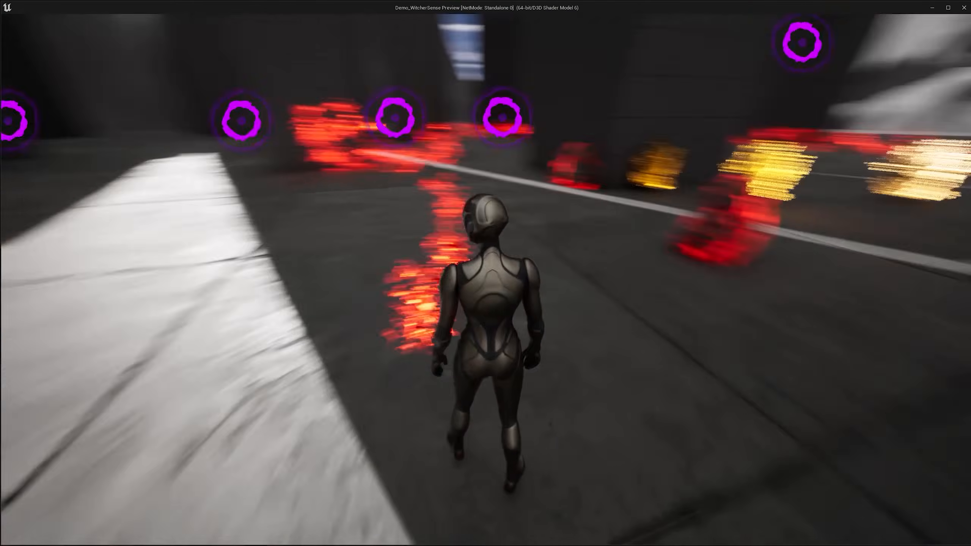
{"action": "key", "text": "w"}
{"action": "key", "text": "w"}
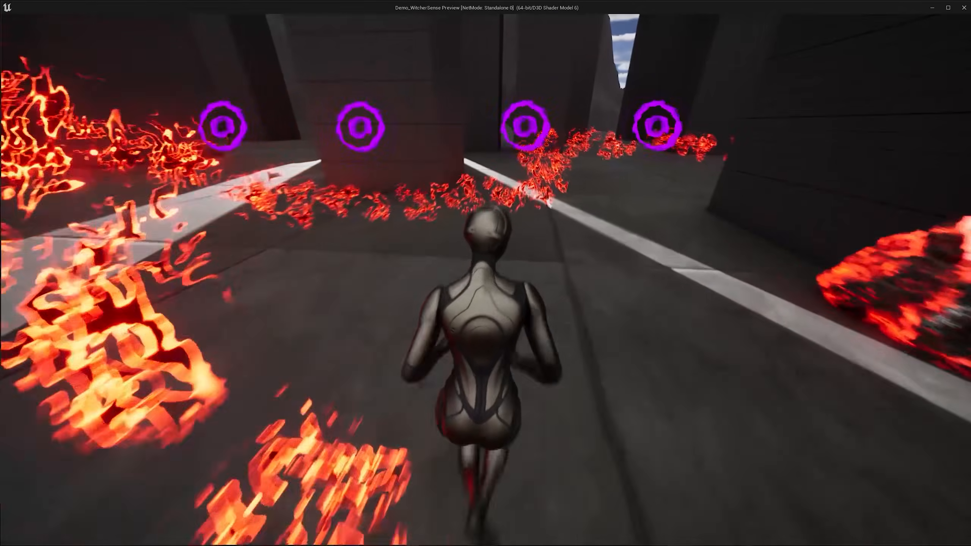
{"action": "key", "text": "w"}
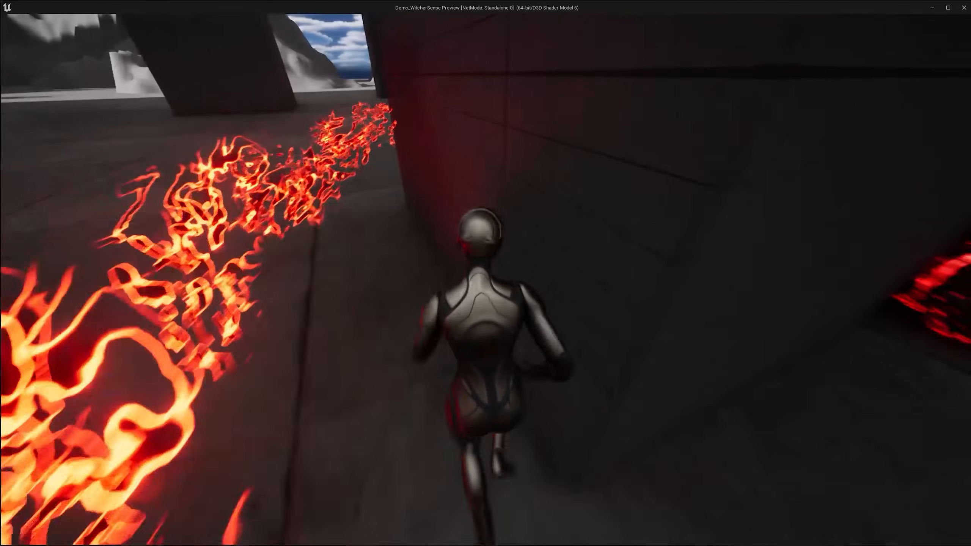
{"action": "key", "text": "w"}
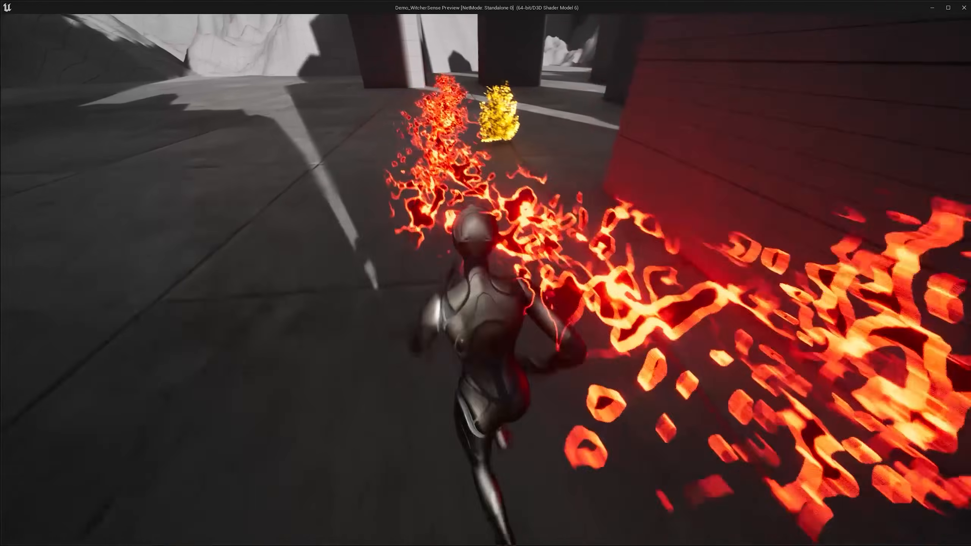
{"action": "key", "text": "w"}
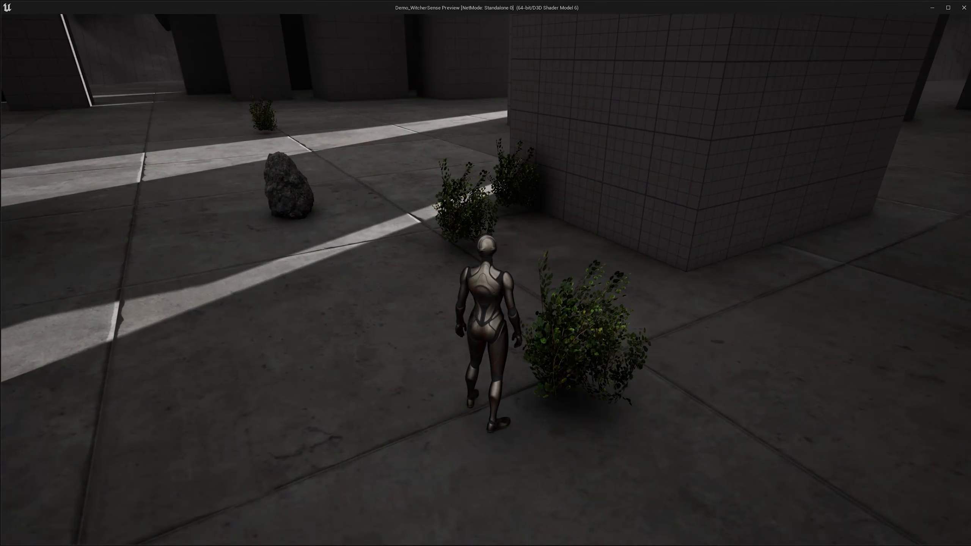
{"action": "key", "text": "Escape"}
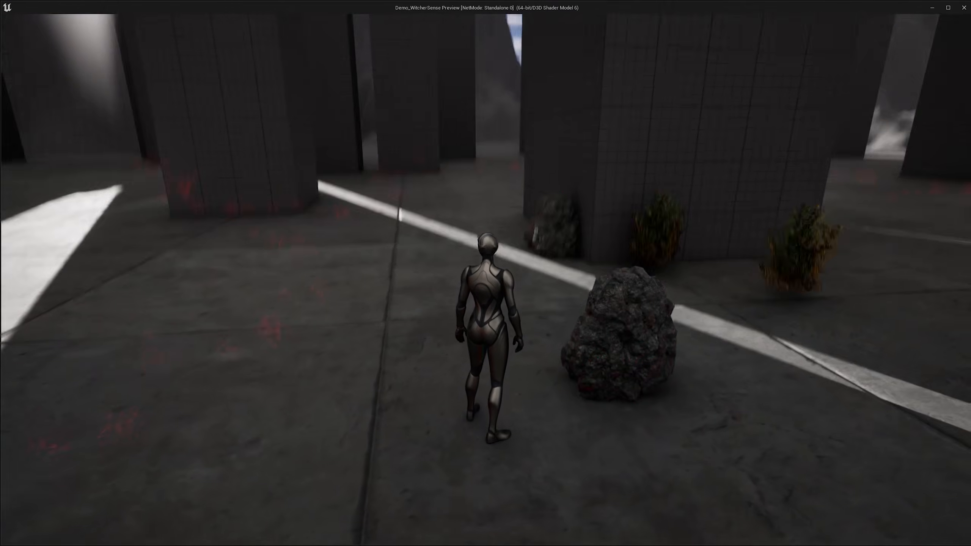
- Activate the sense effect in the preview, run beside the red trail to check its density, and end the preview
{"action": "key", "text": "q"}
{"action": "key", "text": "w"}
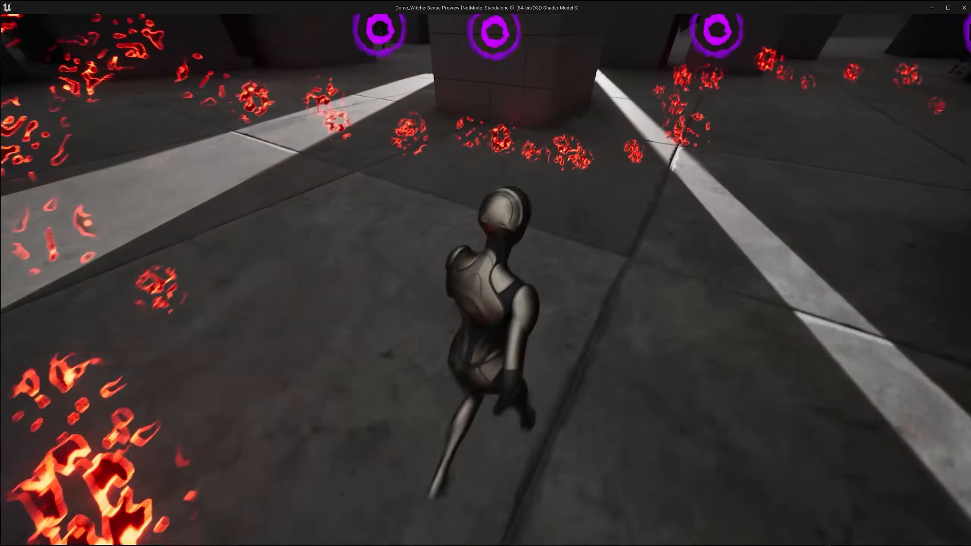
{"action": "key", "text": "Escape"}
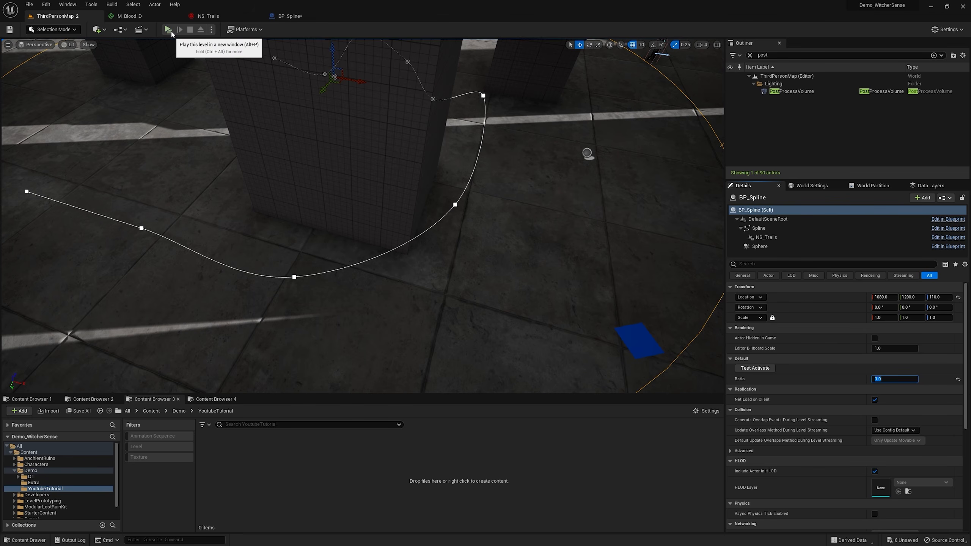
- Play the level with the BP_Spline Ratio at 1.0, run along the trail, and end the preview
{"action": "left_click", "coordinate": [168, 29]}
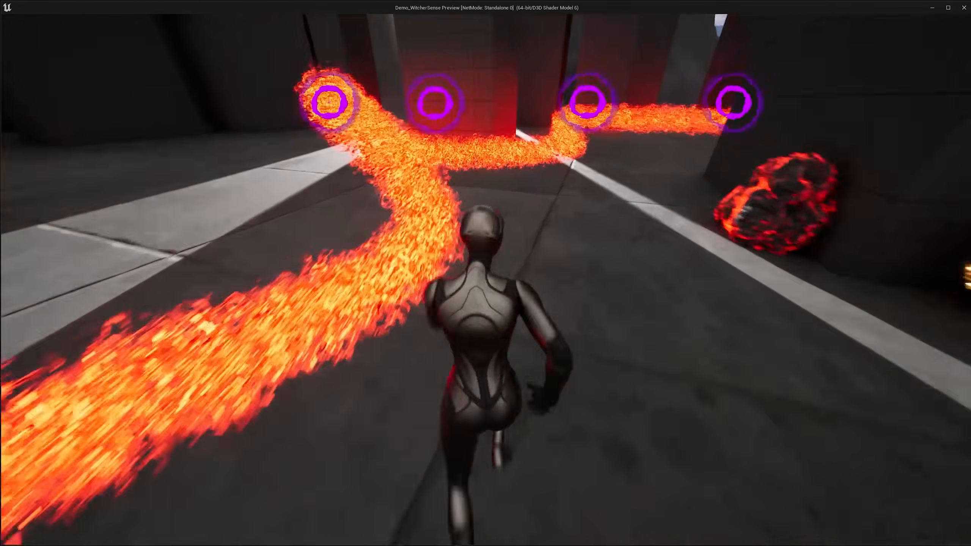
{"action": "key", "text": "w"}
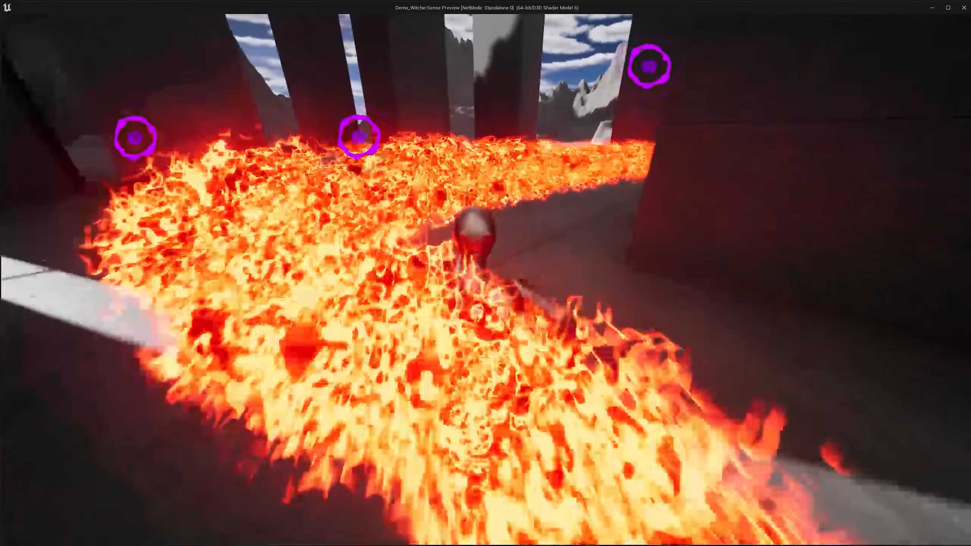
{"action": "key", "text": "w"}
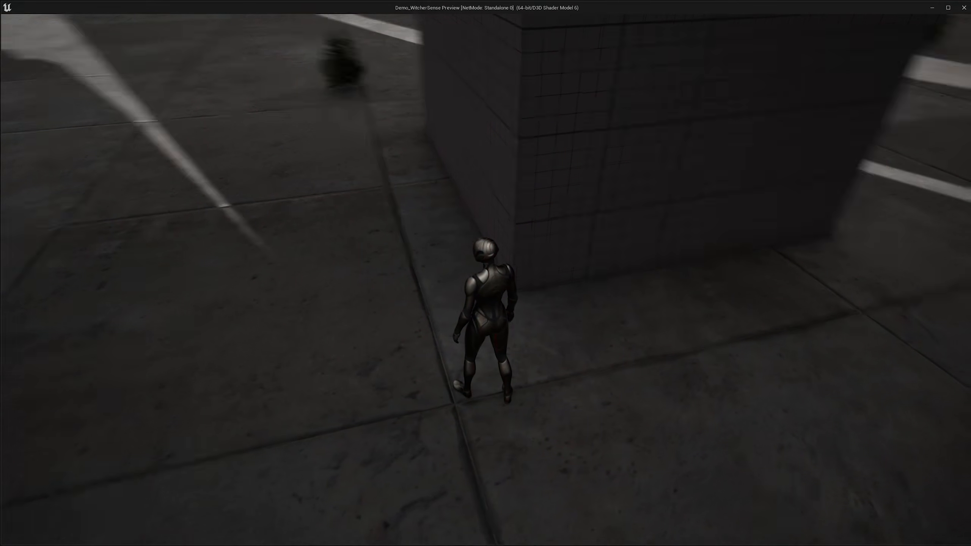
{"action": "key", "text": "Escape"}
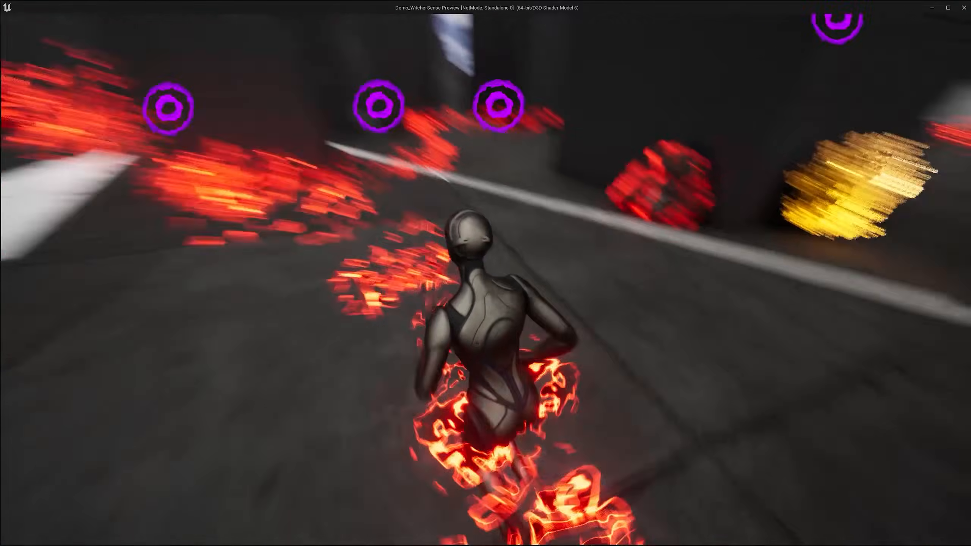
- Run through the red trail and past the highlighted rock and bushes in the preview, and return to the editor
{"action": "key", "text": "w"}
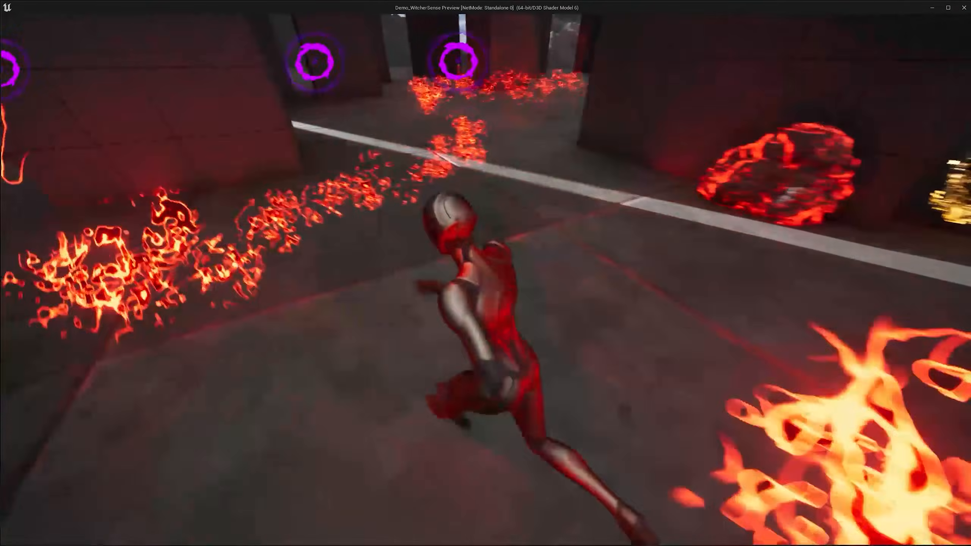
{"action": "key", "text": "w"}
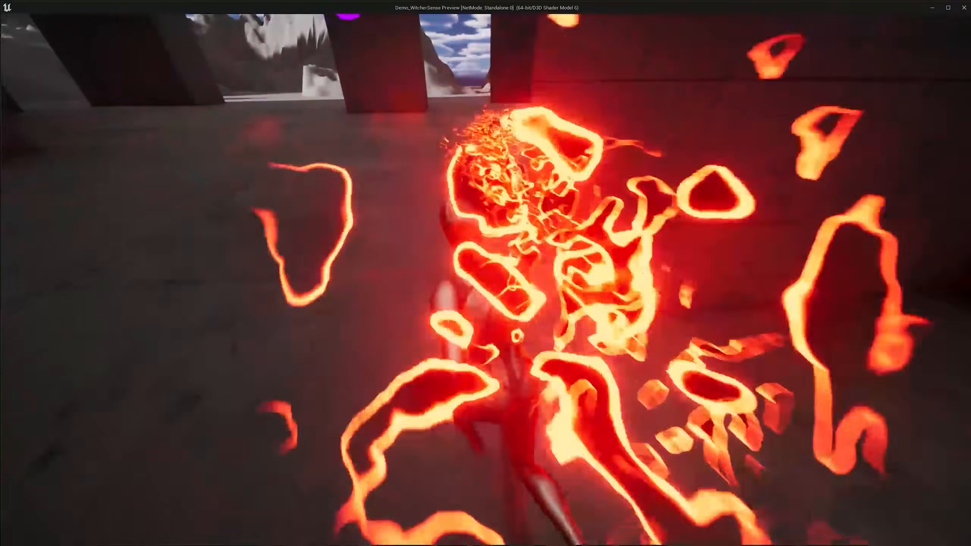
{"action": "key", "text": "w"}
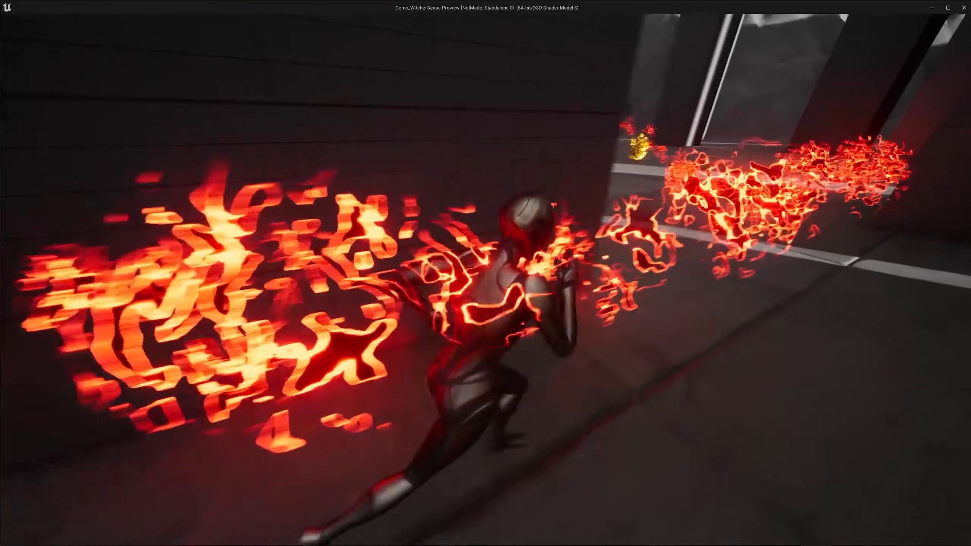
{"action": "key", "text": "w"}
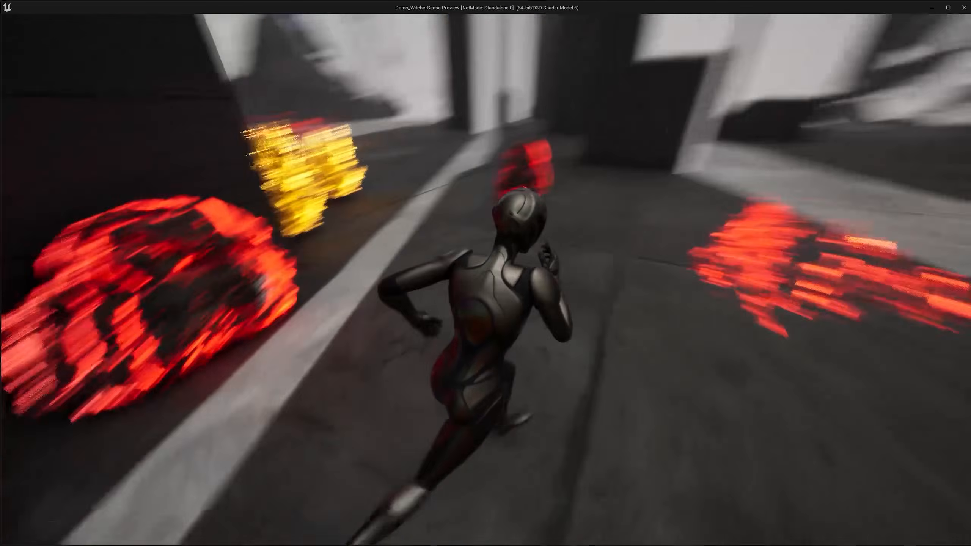
{"action": "key", "text": "s"}
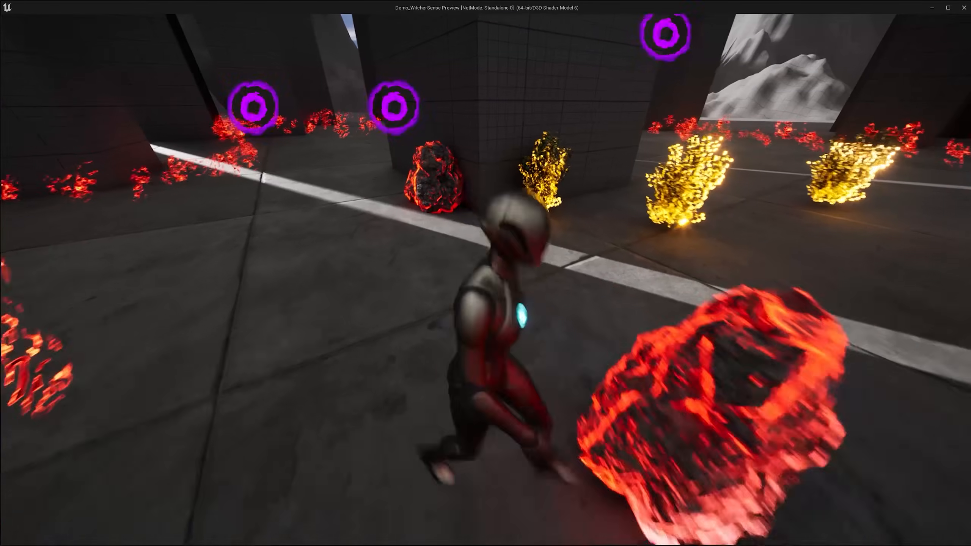
{"action": "key", "text": "w"}
{"action": "key", "text": "s"}
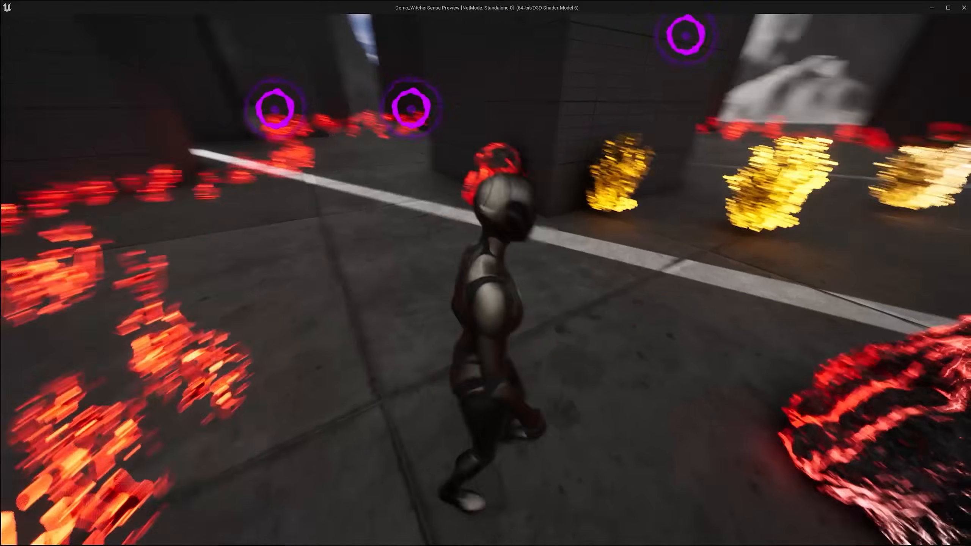
{"action": "key", "text": "Escape"}
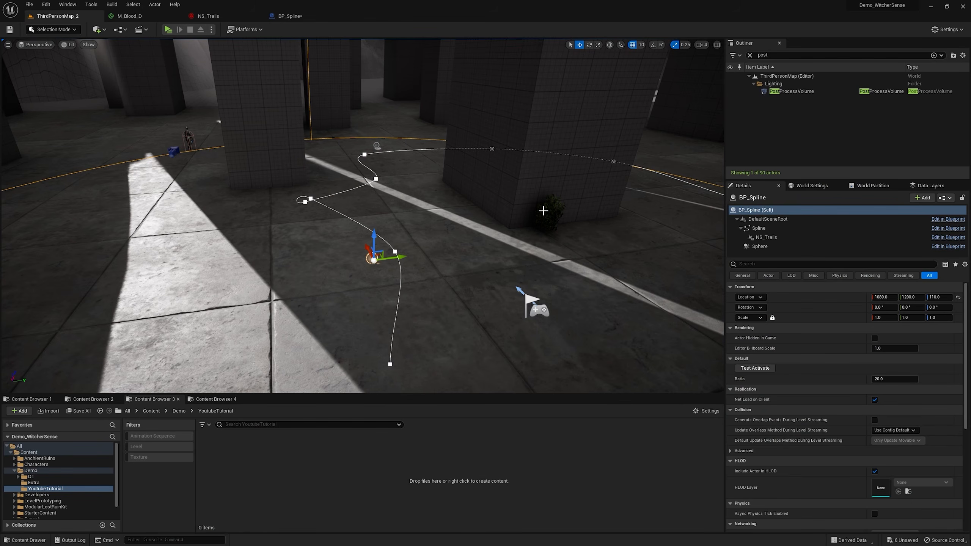
- Filter the settings of the bush beside the pillar by "custo" and set its CustomDepth Stencil Value to 1
{"action": "left_click", "coordinate": [552, 214]}
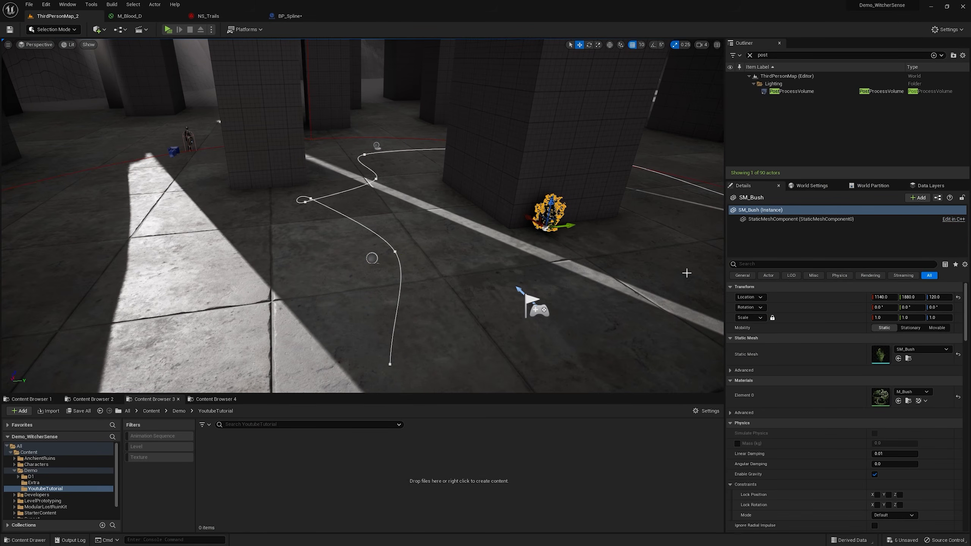
{"action": "type", "text": "custo"}
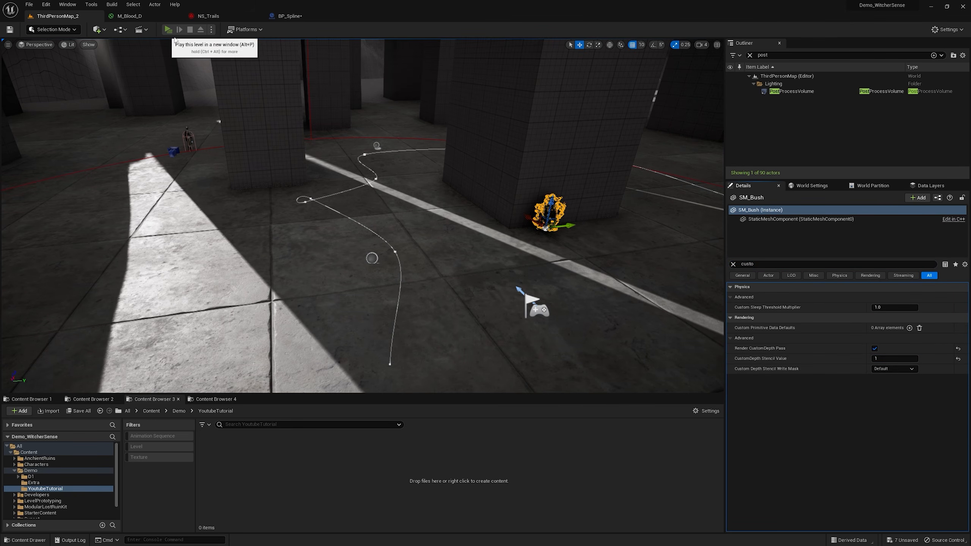
- Play the level in a new window, run past the highlighted bushes, rocks and red trail, and end the preview
{"action": "left_click", "coordinate": [168, 30]}
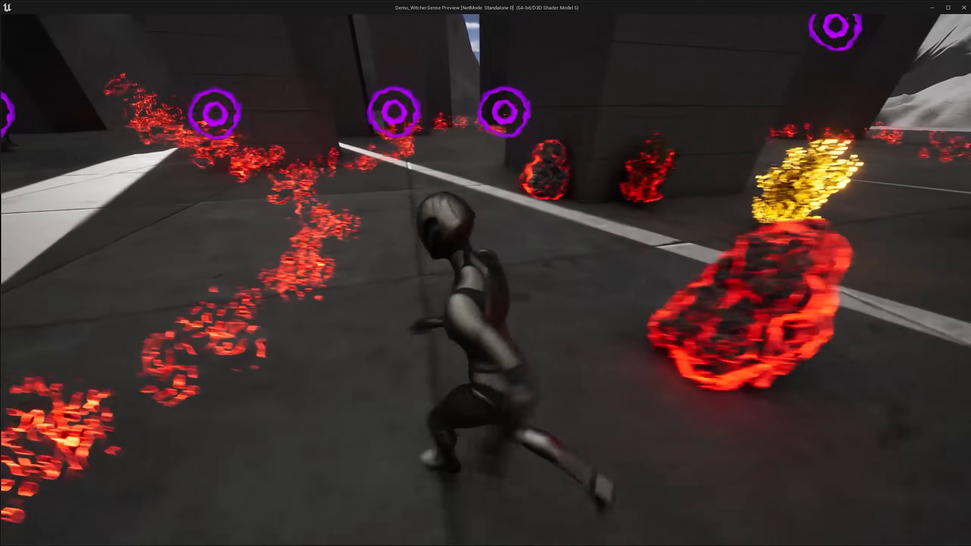
{"action": "key", "text": "w"}
{"action": "key", "text": "a"}
{"action": "key", "text": "d"}
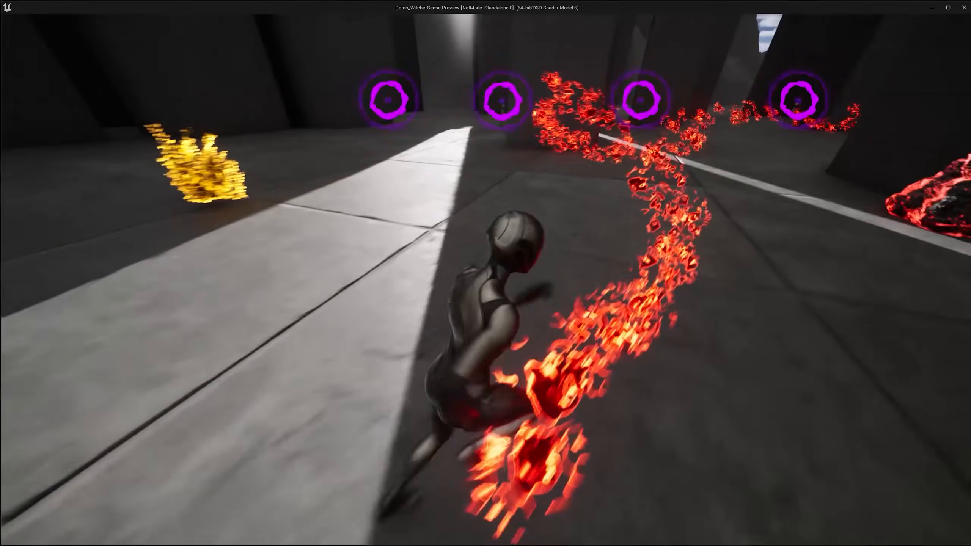
{"action": "key", "text": "d"}
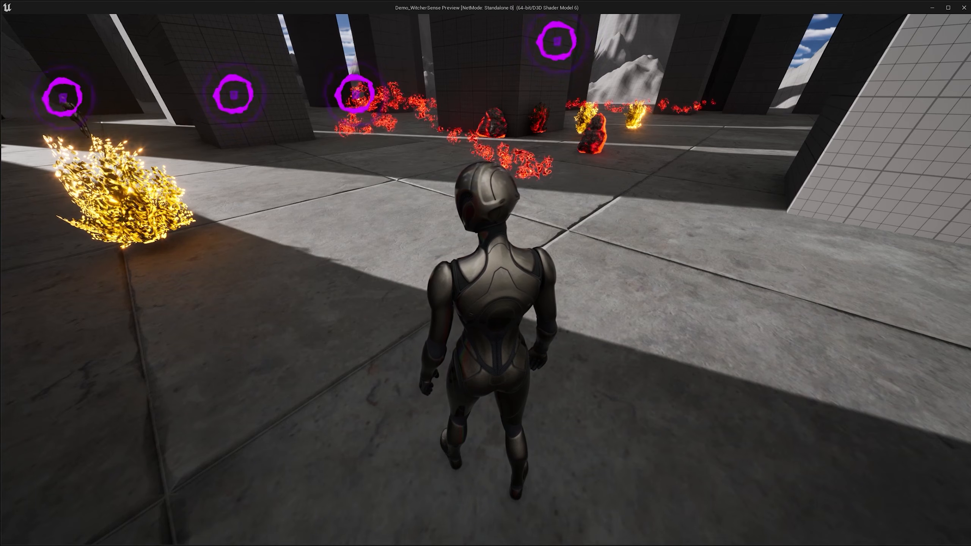
{"action": "key", "text": "Escape"}
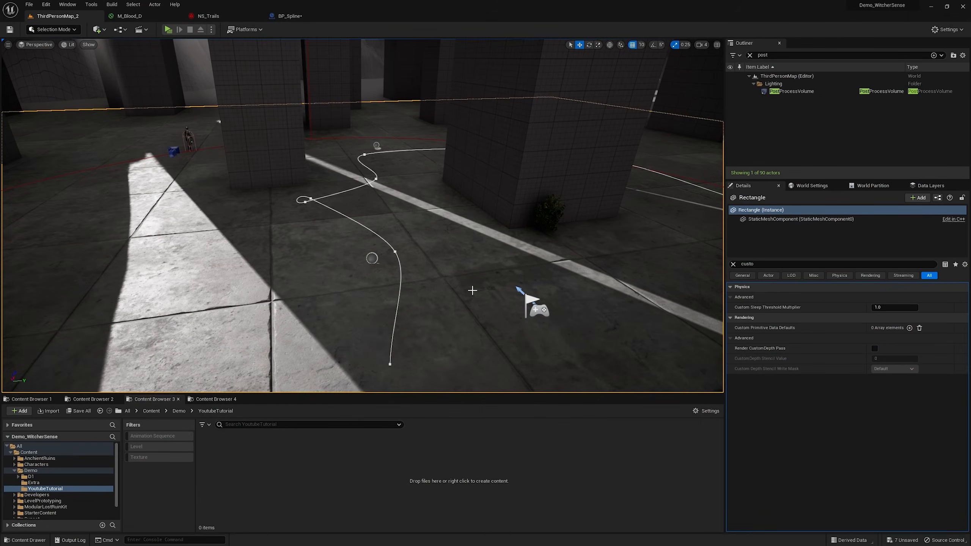
- Create a new material named M_Blood in the YoutubeTutorial folder and open it for editing
{"action": "right_click", "coordinate": [271, 455]}
{"action": "left_click", "coordinate": [312, 273]}
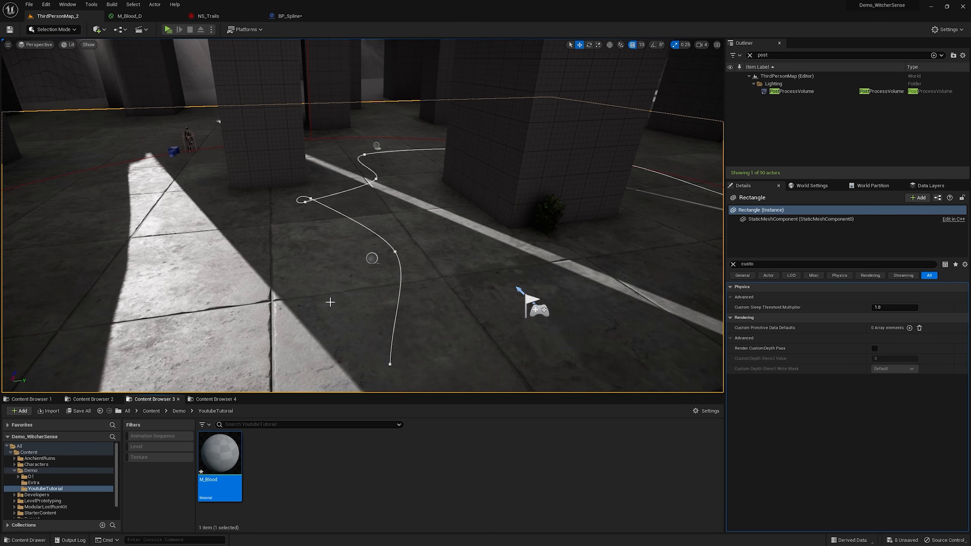
{"action": "double_click", "coordinate": [235, 447]}
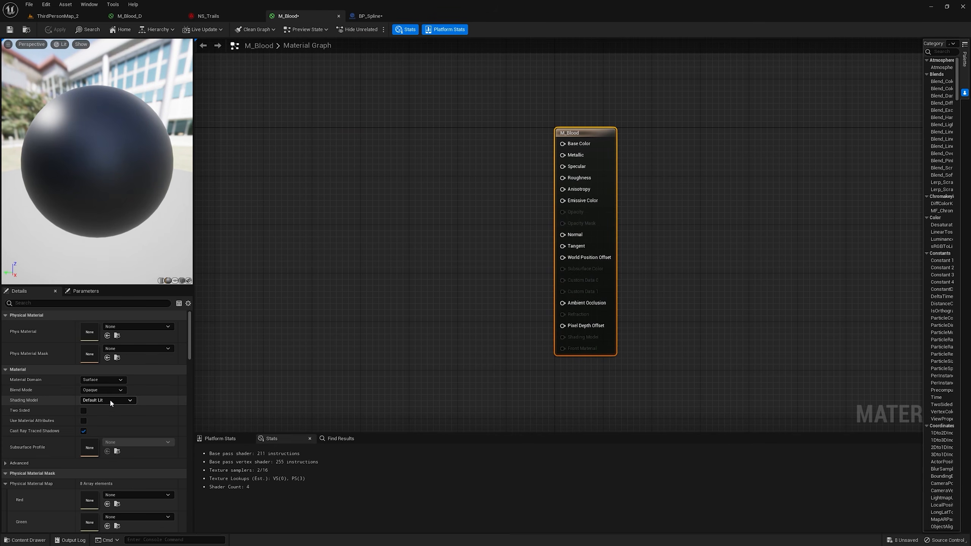
- Set the M_Blood material's Blend Mode to Translucent and its Shading Model to Unlit
{"action": "left_click", "coordinate": [108, 400]}
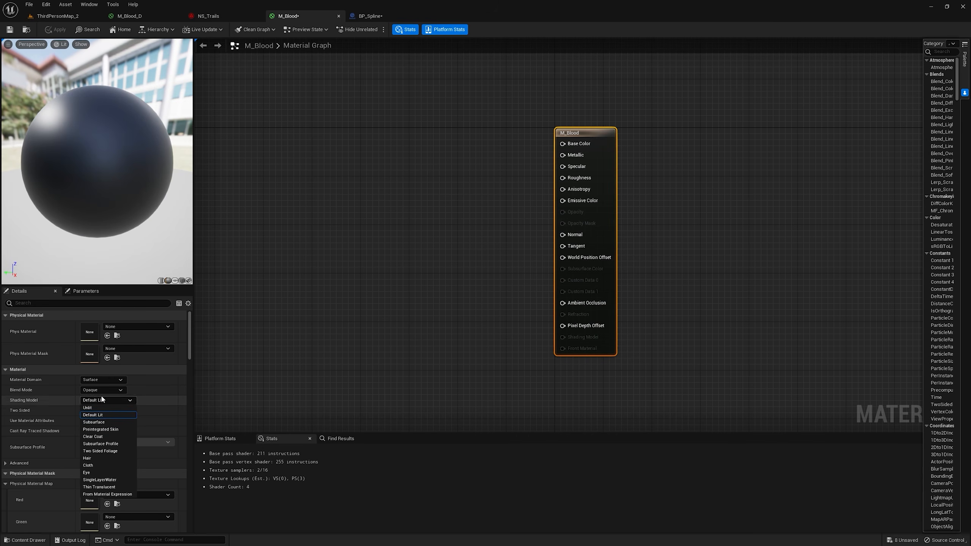
{"action": "left_click", "coordinate": [102, 390]}
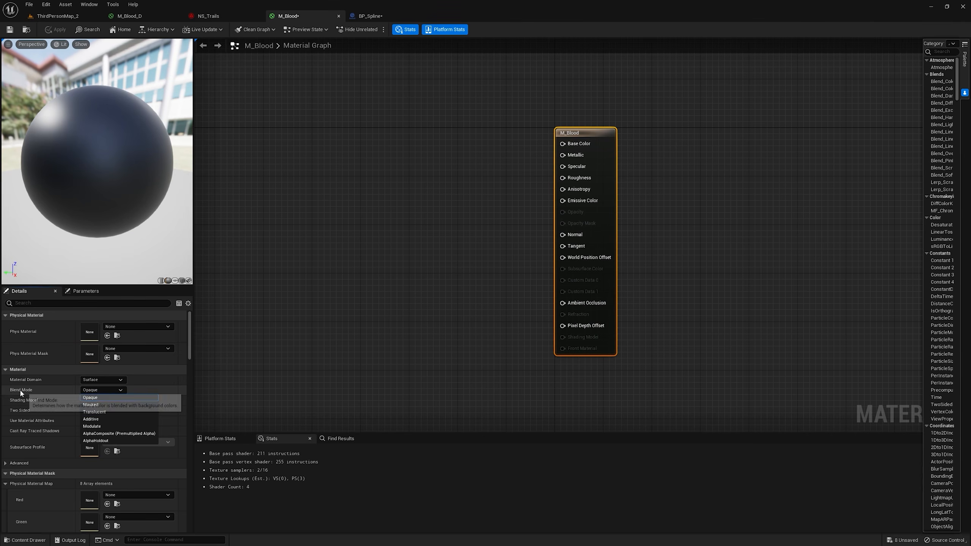
{"action": "left_click", "coordinate": [95, 412]}
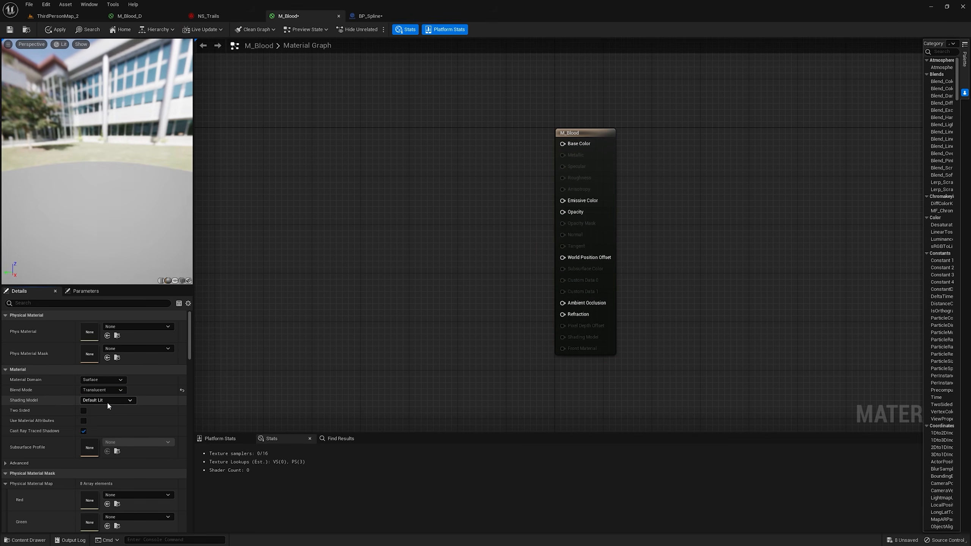
{"action": "left_click", "coordinate": [88, 400]}
{"action": "left_click", "coordinate": [104, 407]}
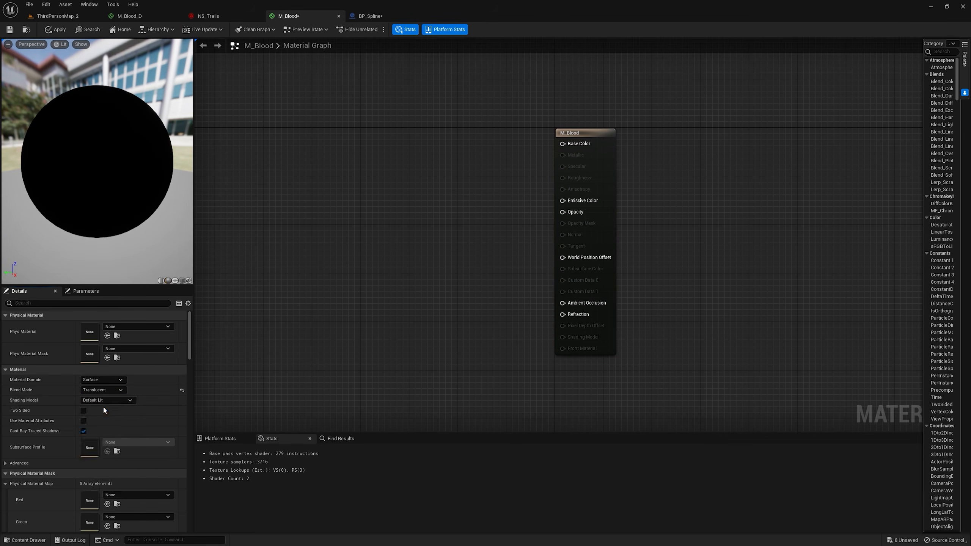
- Add a RadialGradientExponential node and a Particle Color node to the M_Blood graph, with Particle Color above the gradient
{"action": "right_click_drag", "start_coordinate": [381, 237], "coordinate": [503, 227]}
{"action": "right_click", "coordinate": [503, 228]}
{"action": "type", "text": "radial"}
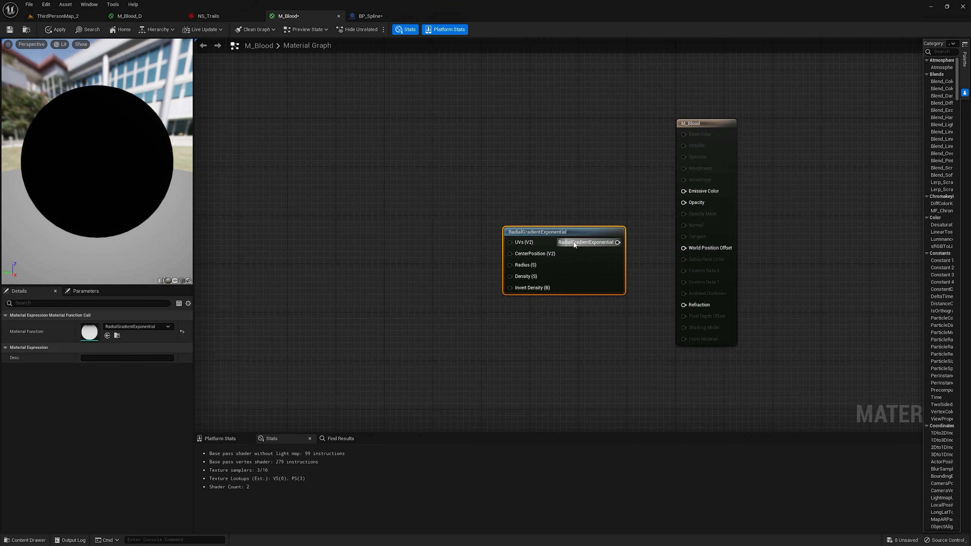
{"action": "right_click", "coordinate": [519, 149]}
{"action": "type", "text": "particle color"}
{"action": "key", "text": "Return"}
{"action": "left_click_drag", "start_coordinate": [546, 162], "coordinate": [395, 70]}
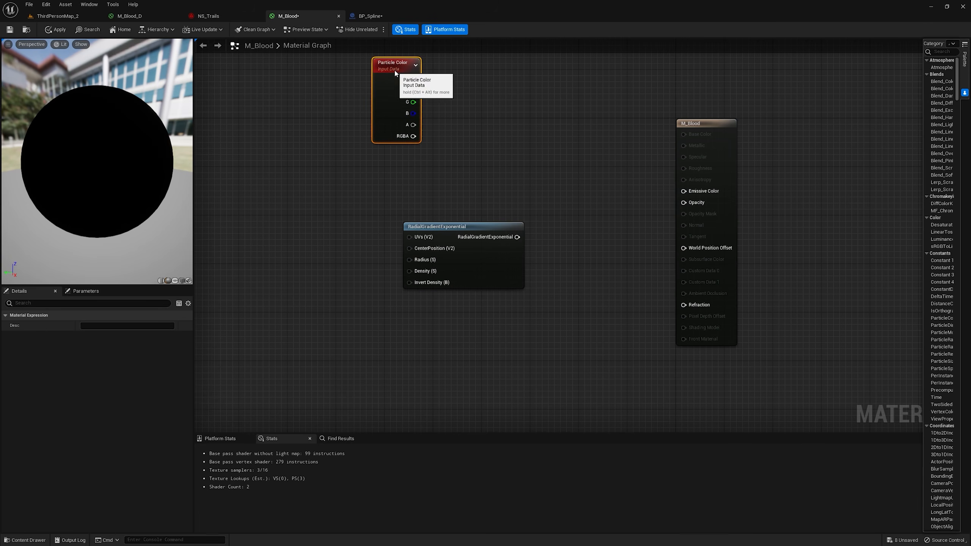
{"action": "right_click_drag", "start_coordinate": [477, 125], "coordinate": [459, 144]}
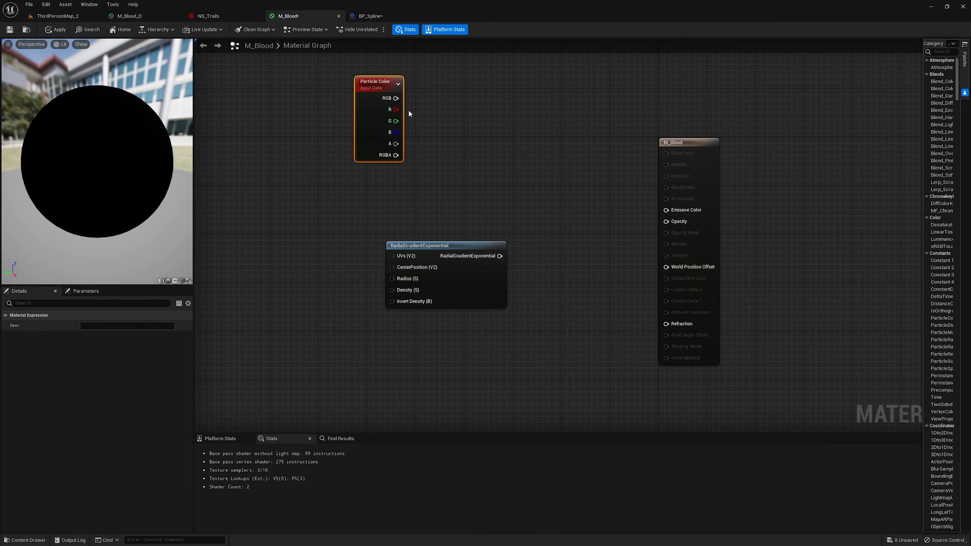
- Multiply the Particle Color RGB by the RadialGradientExponential output and feed the product into Emissive Color
{"action": "left_click", "coordinate": [533, 165]}
{"action": "left_click_drag", "start_coordinate": [395, 98], "coordinate": [548, 183]}
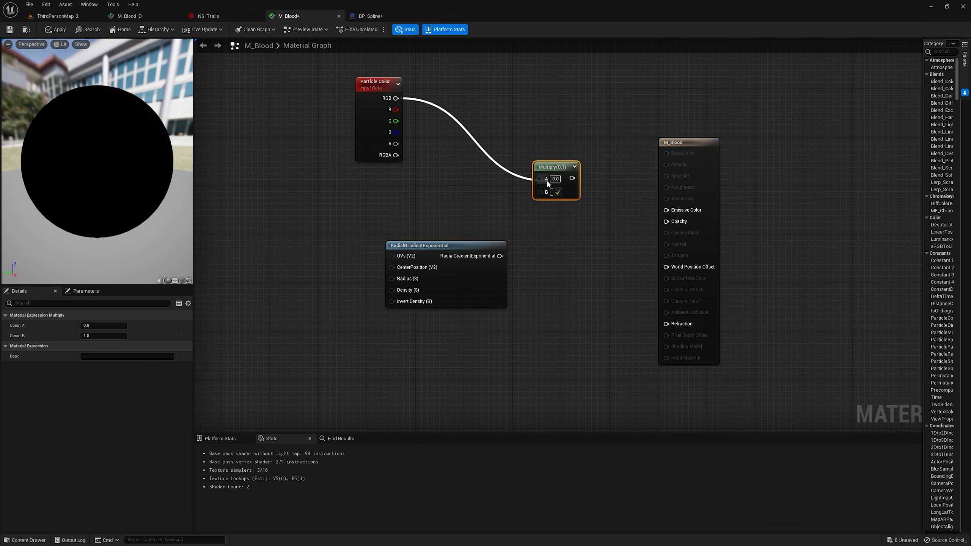
{"action": "left_click_drag", "start_coordinate": [493, 246], "coordinate": [543, 99]}
{"action": "mouse_move", "coordinate": [386, 103]}
{"action": "left_mouse_down"}
{"action": "mouse_move", "coordinate": [407, 102]}
{"action": "mouse_move", "coordinate": [399, 105]}
{"action": "left_mouse_up"}
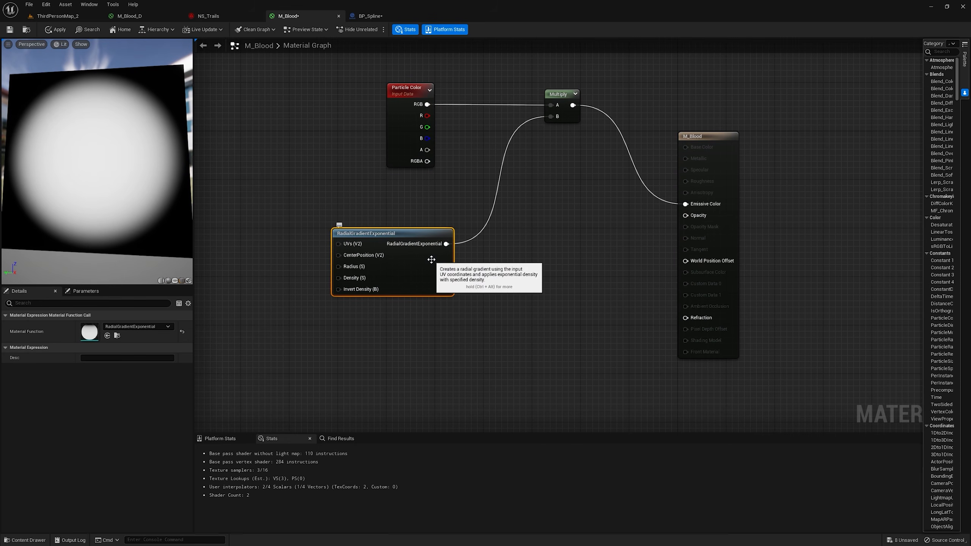
- Connect the RadialGradientExponential output to Opacity and space the gradient and M_Blood nodes farther apart
{"action": "mouse_move", "coordinate": [103, 167]}
{"action": "left_mouse_down"}
{"action": "mouse_move", "coordinate": [132, 171]}
{"action": "mouse_move", "coordinate": [97, 176]}
{"action": "left_mouse_up"}
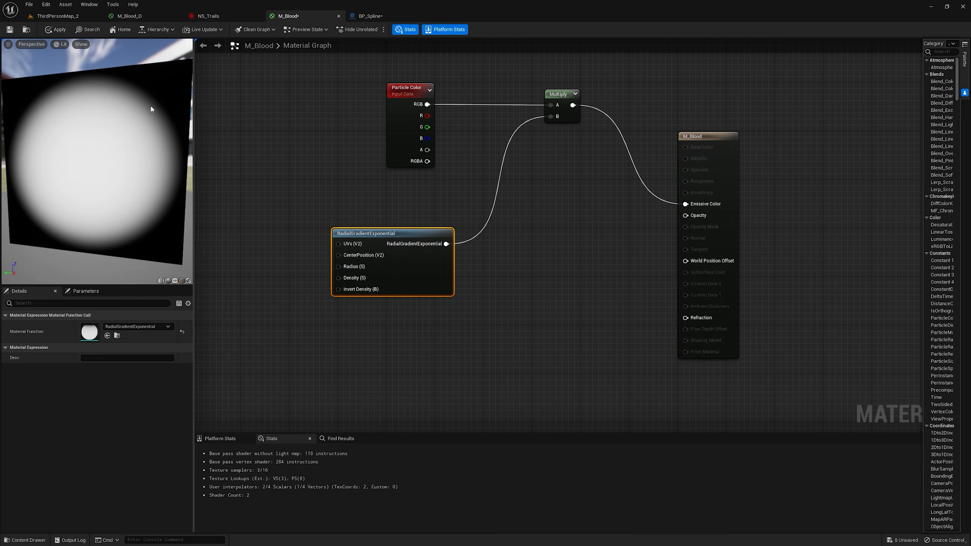
{"action": "left_click_drag", "start_coordinate": [430, 238], "coordinate": [686, 215]}
{"action": "left_click_drag", "start_coordinate": [725, 190], "coordinate": [761, 214]}
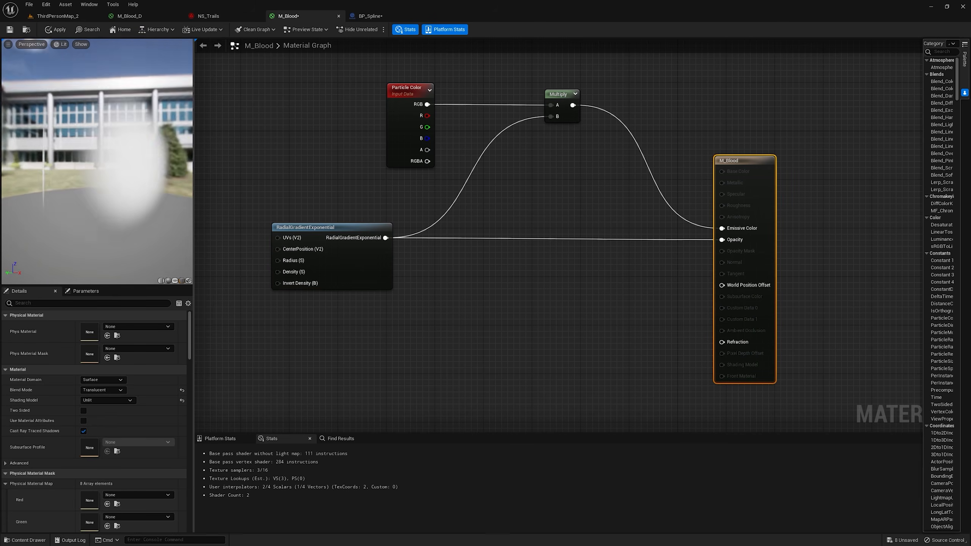
{"action": "left_click_drag", "start_coordinate": [348, 228], "coordinate": [329, 228]}
{"action": "right_click_drag", "start_coordinate": [305, 181], "coordinate": [563, 157]}
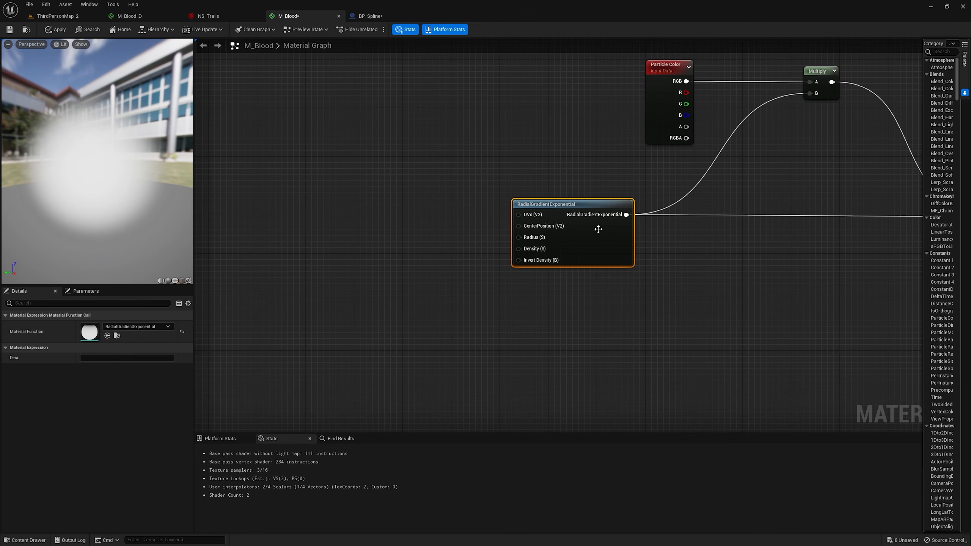
{"action": "left_click_drag", "start_coordinate": [80, 140], "coordinate": [151, 169]}
{"action": "right_click_drag", "start_coordinate": [305, 329], "coordinate": [418, 243]}
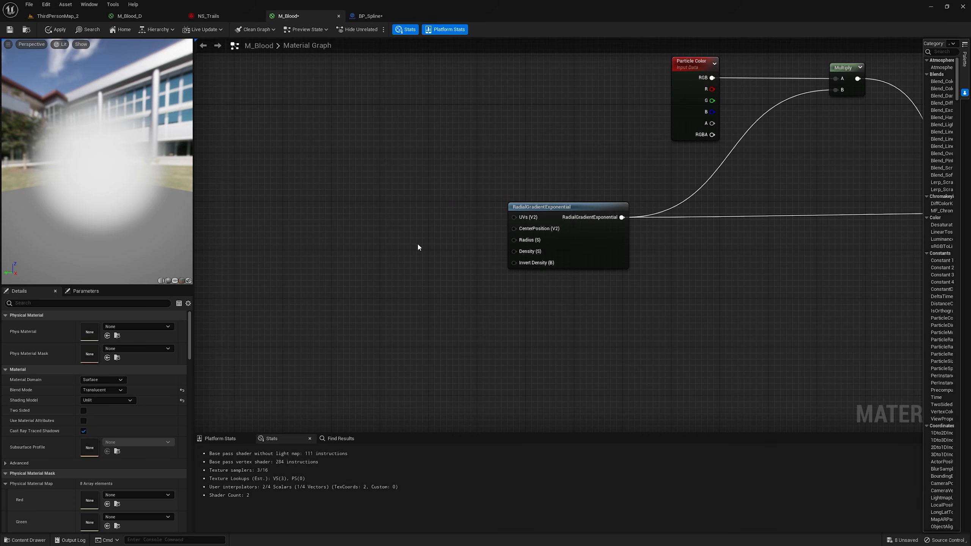
{"action": "right_click", "coordinate": [407, 202]}
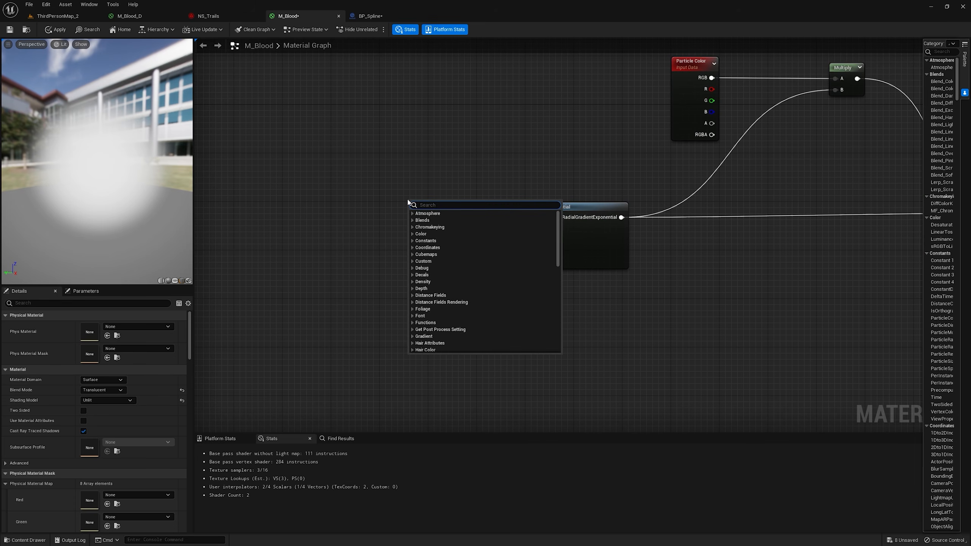
{"action": "type", "text": "motio"}
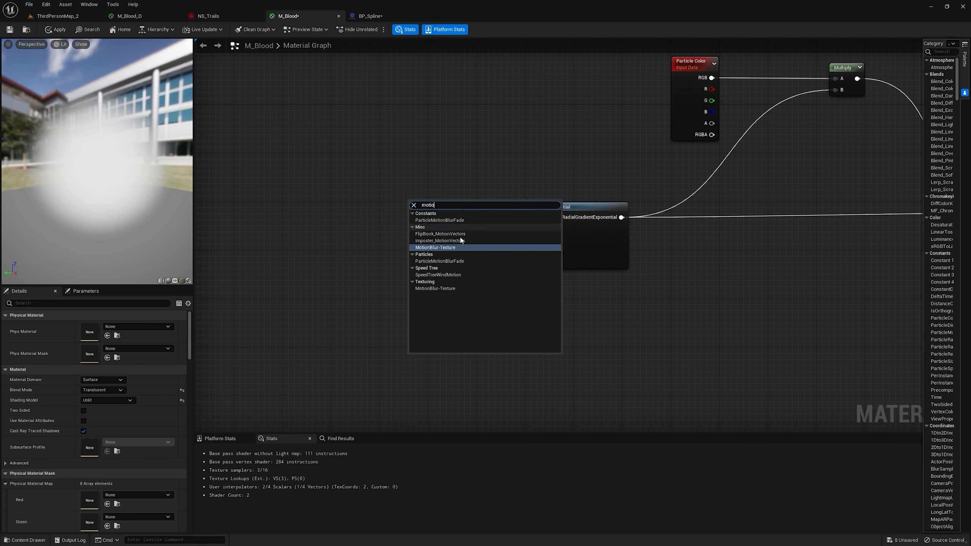
{"action": "left_click", "coordinate": [391, 246]}
- Add a NormalFromHeightmapChaos node to the M_Blood graph and open its material function
{"action": "right_click", "coordinate": [390, 249]}
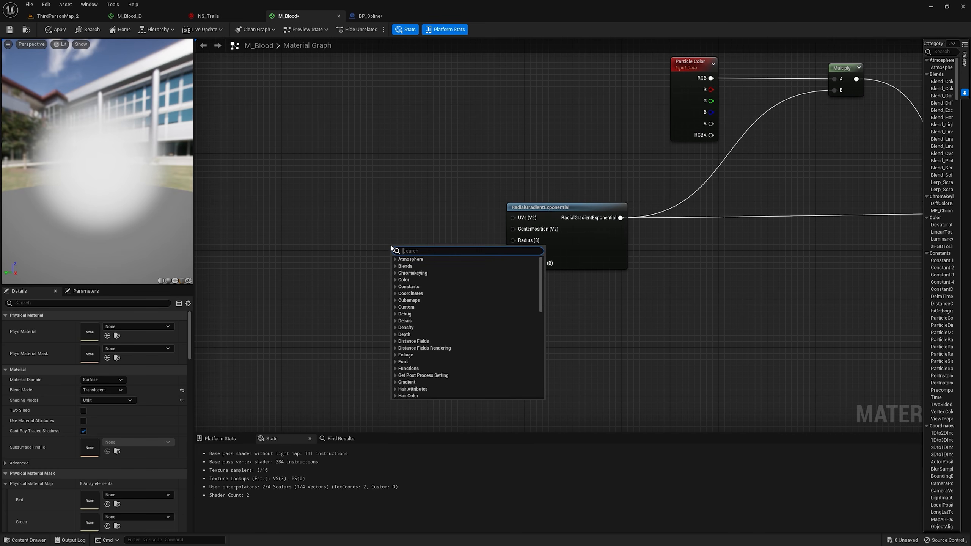
{"action": "type", "text": "chaos"}
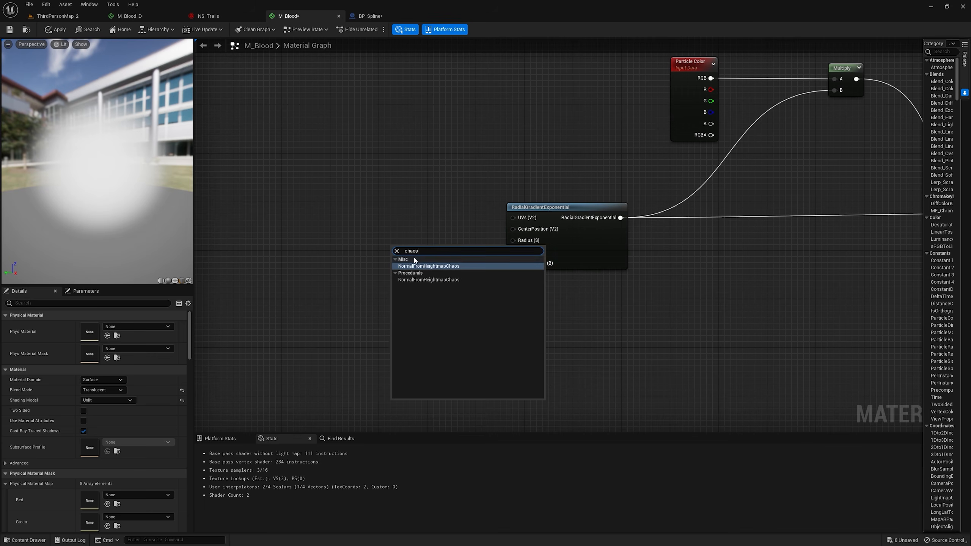
{"action": "left_click", "coordinate": [428, 266]}
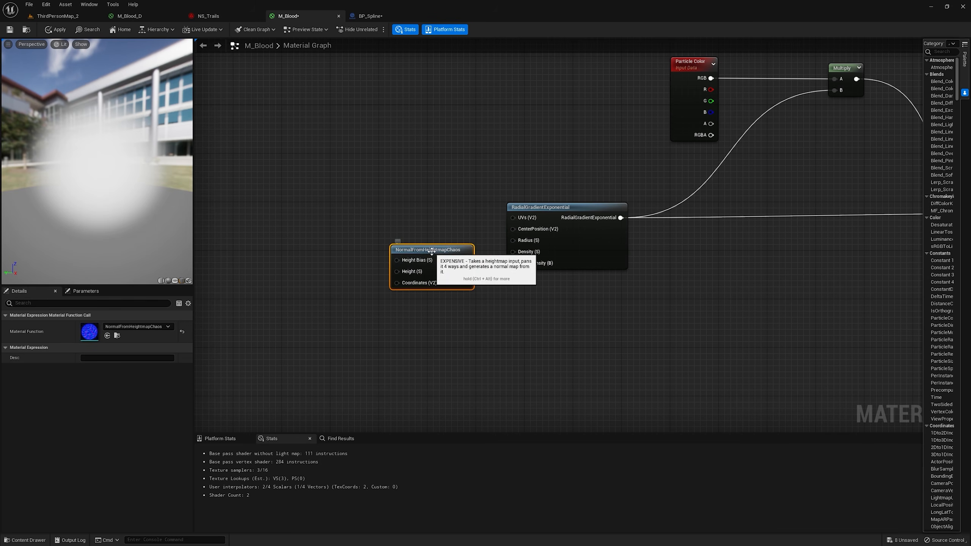
{"action": "double_click", "coordinate": [431, 251]}
- Paste a Motion_4WayChaos node into the M_Blood graph and delete the NormalFromHeightmapChaos node
{"action": "right_click", "coordinate": [295, 264]}
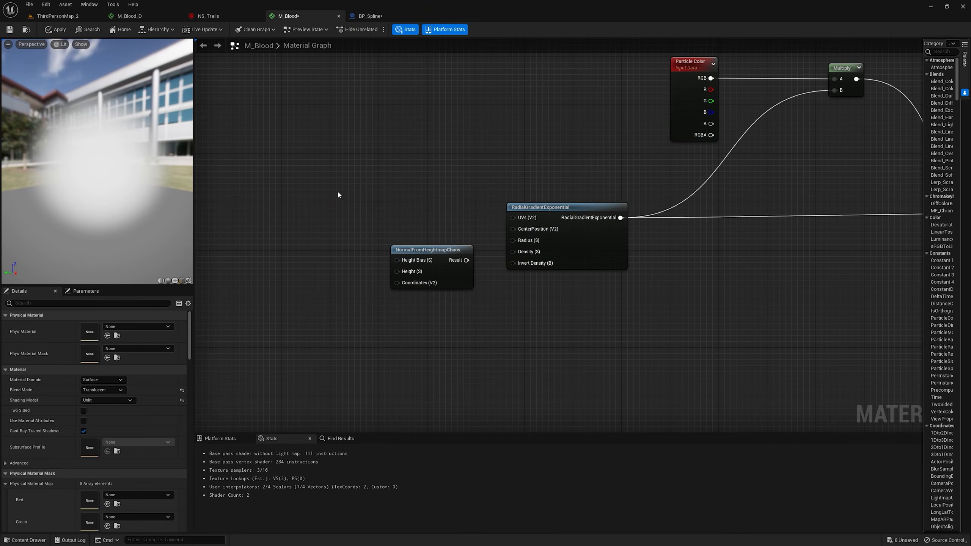
{"action": "key", "text": "ctrl+v"}
{"action": "left_click_drag", "start_coordinate": [480, 310], "coordinate": [378, 263]}
{"action": "key", "text": "Delete"}
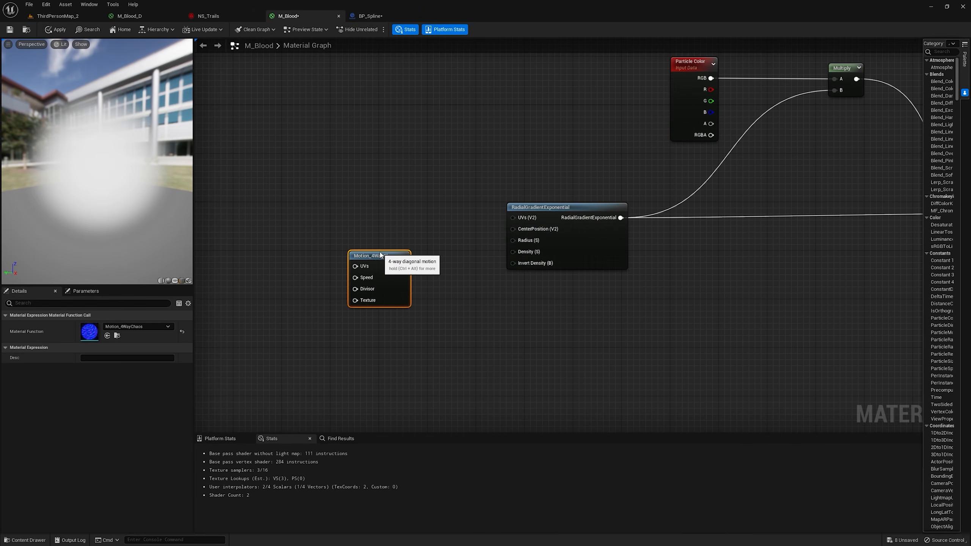
- Open the Motion_4WayChaos function, examine its graph of panners and texture samples, and close it
{"action": "double_click", "coordinate": [380, 254]}
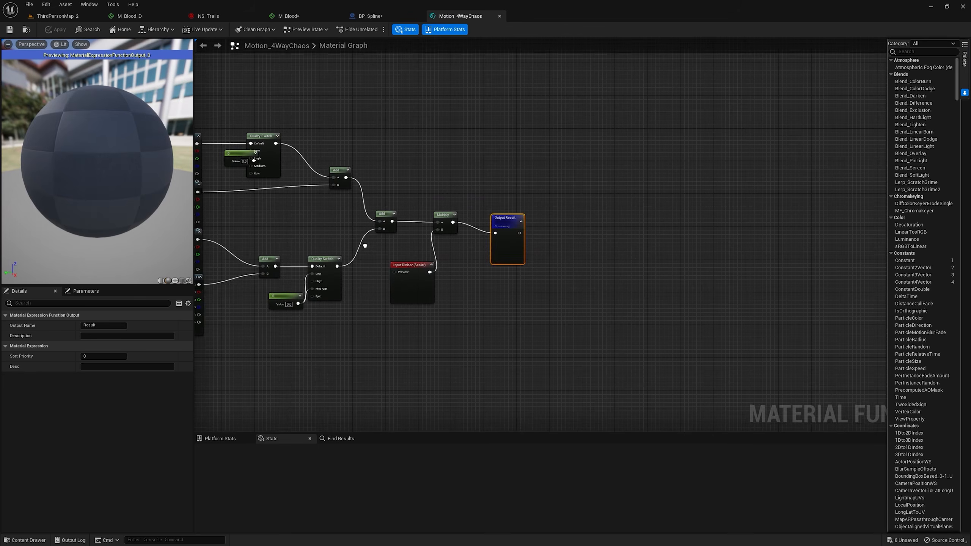
{"action": "left_click_drag", "start_coordinate": [156, 237], "coordinate": [159, 212]}
{"action": "left_click", "coordinate": [174, 280]}
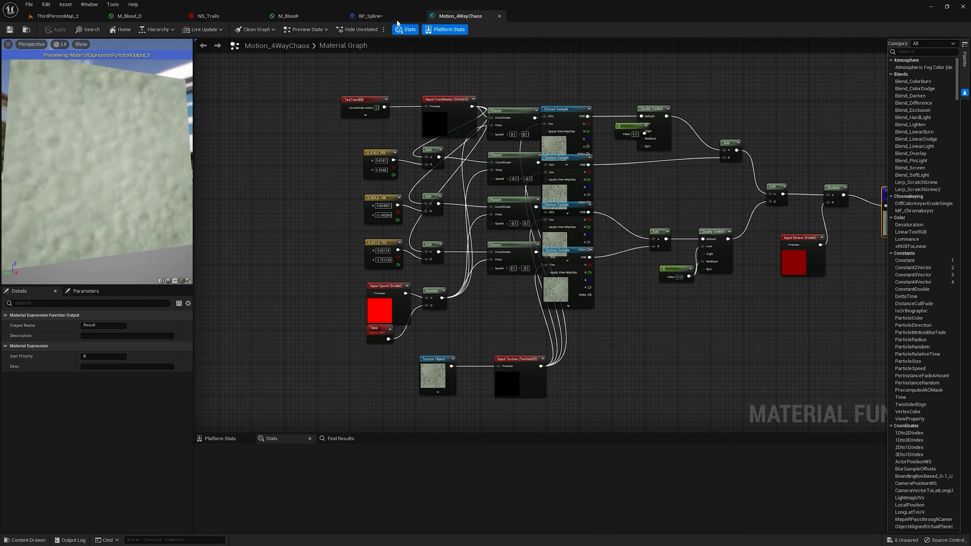
{"action": "middle_click", "coordinate": [441, 17]}
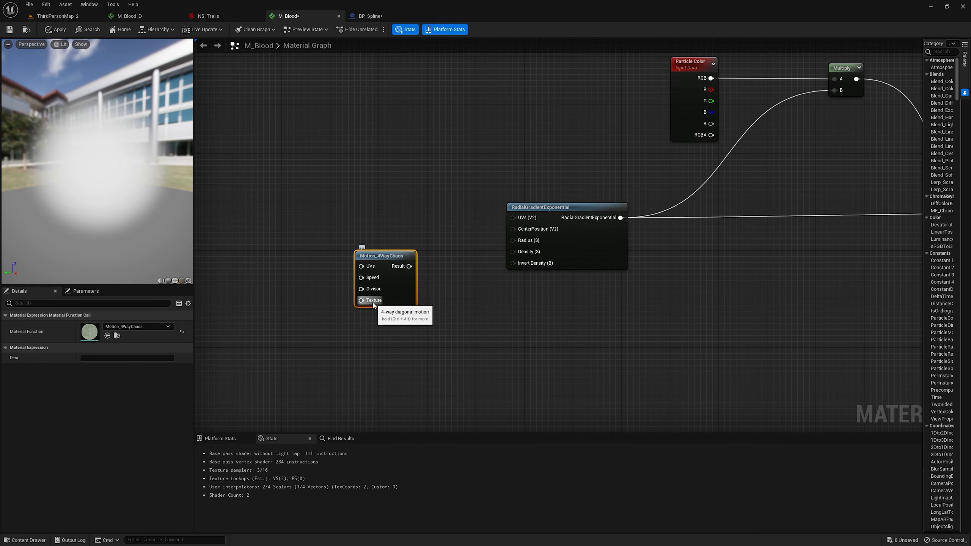
- Locate the T_Water_N texture in the StarterContent Textures folder of the level editor's content browser and open it
{"action": "left_click", "coordinate": [65, 17]}
{"action": "left_click", "coordinate": [30, 399]}
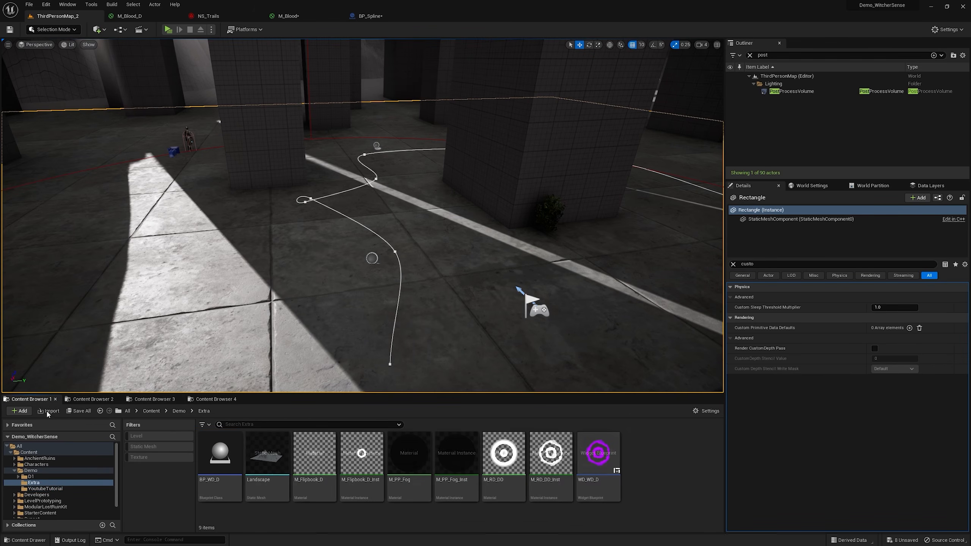
{"action": "scroll", "coordinate": [61, 479], "scroll_direction": "down", "scroll_amount": 1}
{"action": "left_click", "coordinate": [41, 498]}
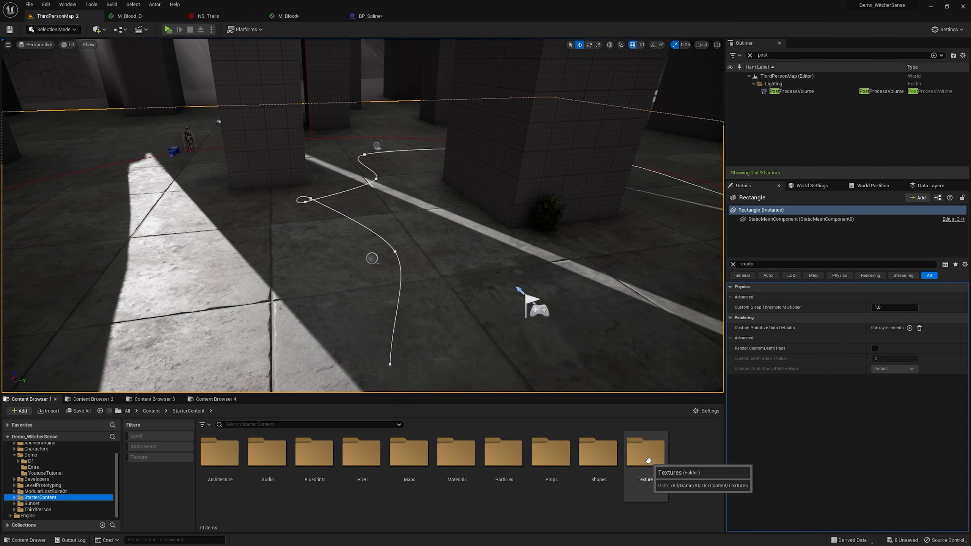
{"action": "double_click", "coordinate": [646, 460]}
{"action": "scroll", "coordinate": [652, 455], "scroll_direction": "down", "scroll_amount": 8}
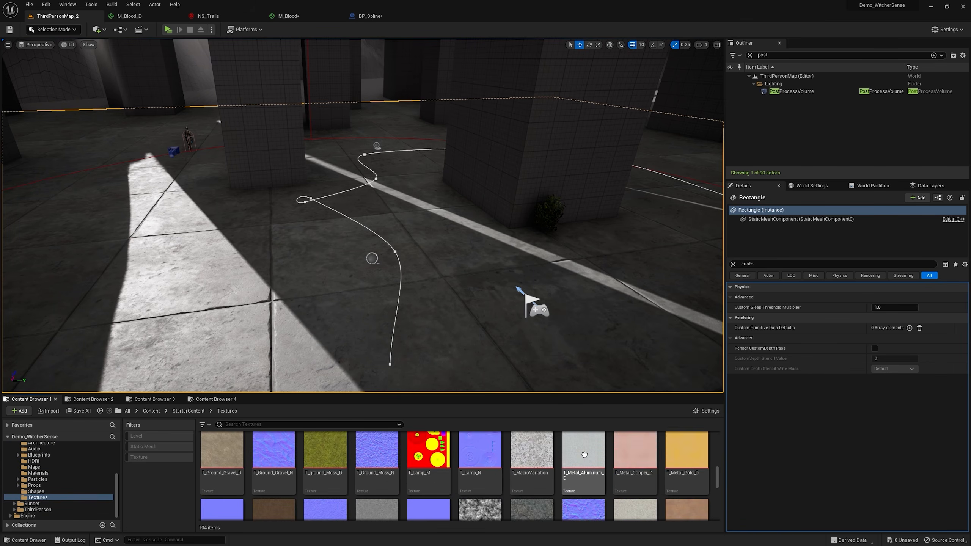
{"action": "scroll", "coordinate": [545, 473], "scroll_direction": "down", "scroll_amount": 2}
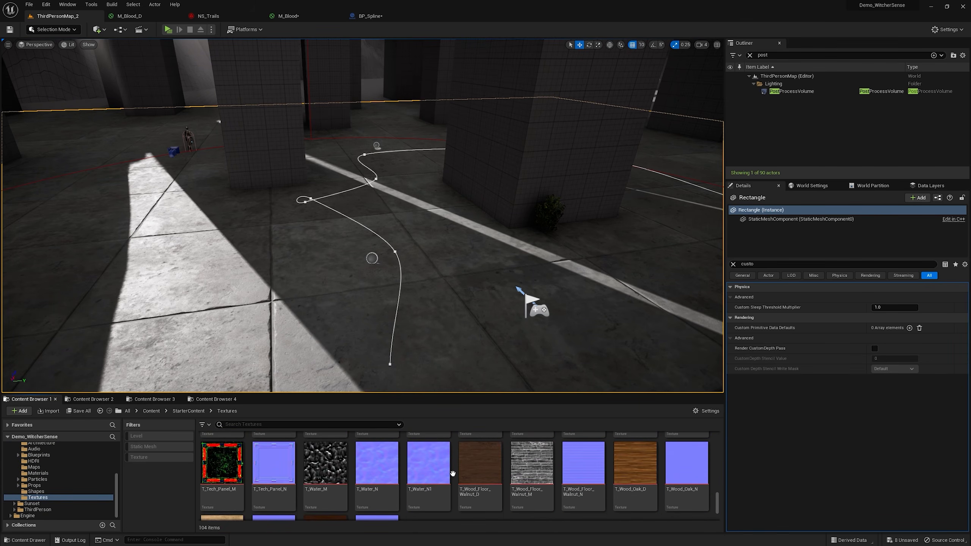
{"action": "double_click", "coordinate": [379, 477]}
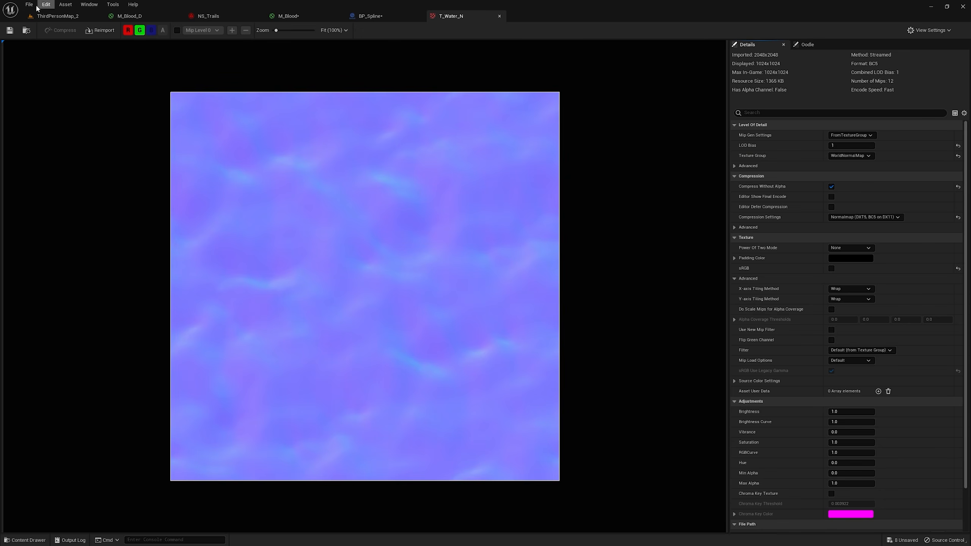
- Add the T_Water_N texture from the content browser to the M_Blood graph as a Texture Sample beside the Motion_4WayChaos node
{"action": "left_click", "coordinate": [61, 19]}
{"action": "left_click_drag", "start_coordinate": [376, 463], "coordinate": [558, 212]}
{"action": "left_click_drag", "start_coordinate": [499, 217], "coordinate": [528, 214]}
{"action": "left_click", "coordinate": [528, 215]}
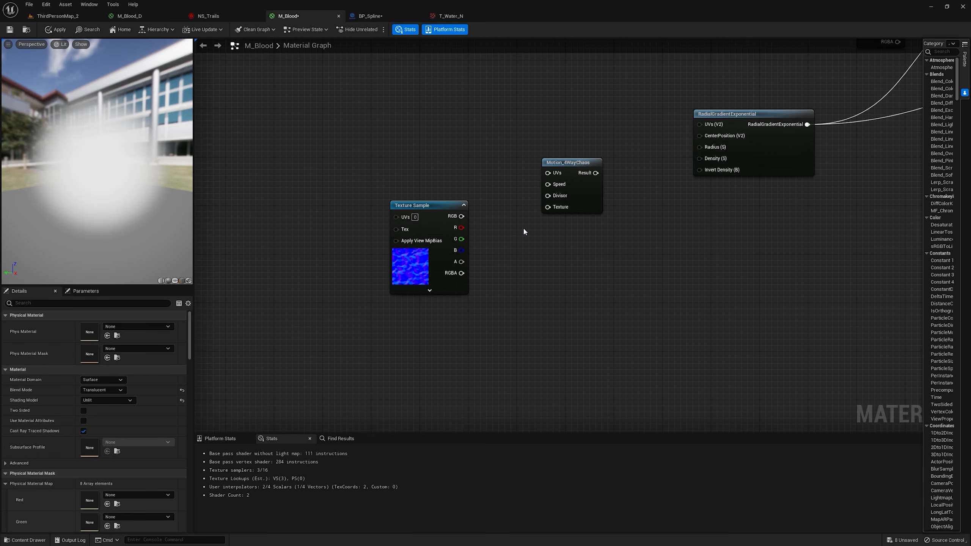
- Convert the T_Water_N Texture Sample to a Texture Object and connect it to the Texture input of Motion_4WayChaos
{"action": "right_click", "coordinate": [440, 208]}
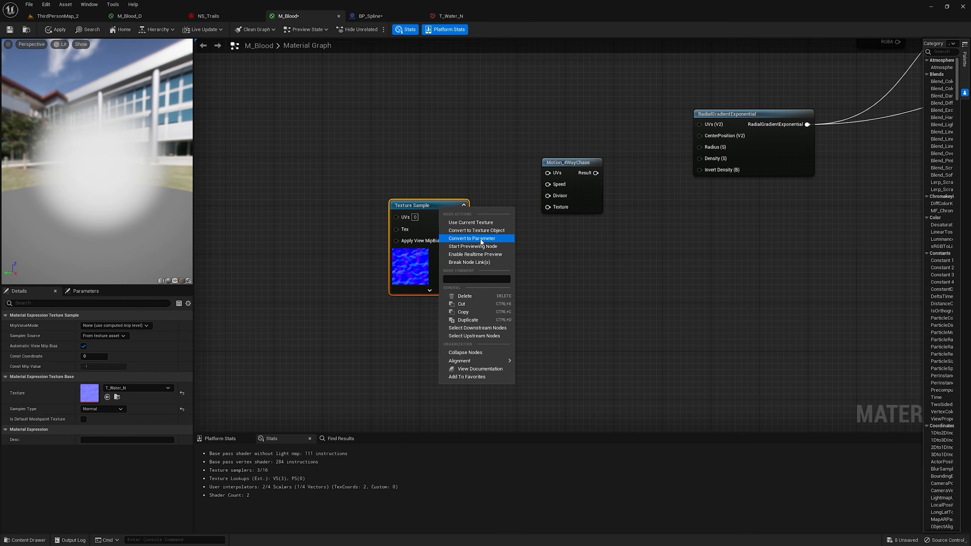
{"action": "left_click", "coordinate": [490, 232]}
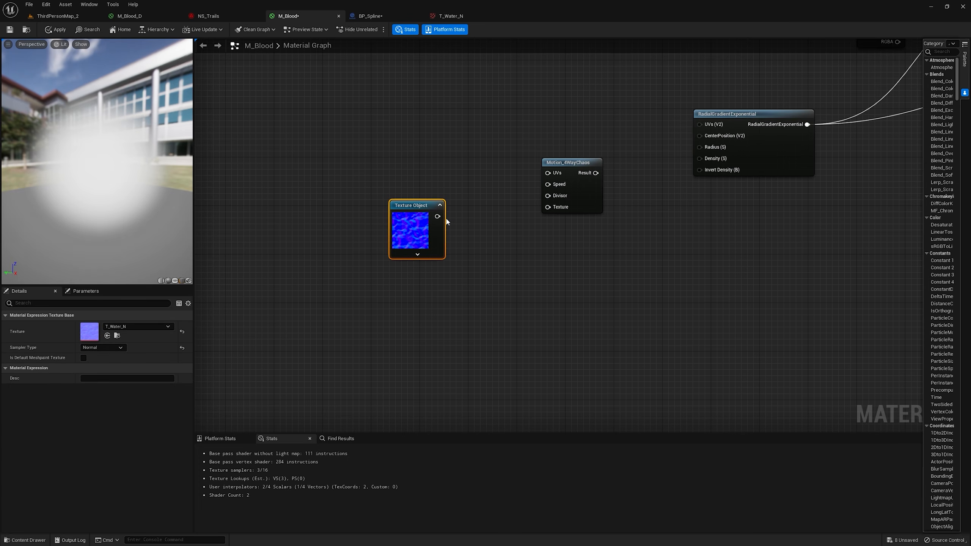
{"action": "left_click_drag", "start_coordinate": [461, 210], "coordinate": [567, 210]}
{"action": "left_click_drag", "start_coordinate": [448, 195], "coordinate": [484, 262]}
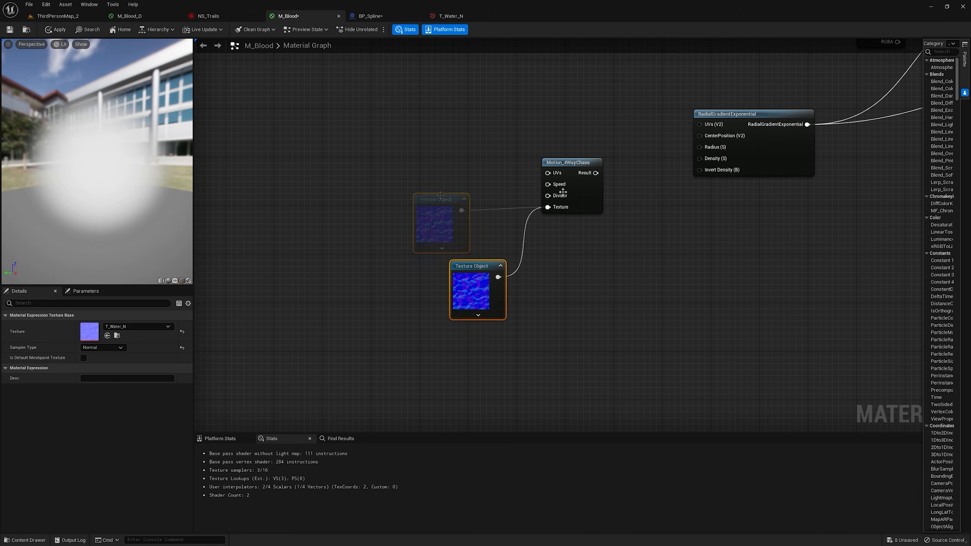
- Add a scalar parameter named Speed and connect it to the Speed input of Motion_4WayChaos
{"action": "left_click", "coordinate": [422, 185]}
{"action": "type", "text": "Speed"}
{"action": "key", "text": "Return"}
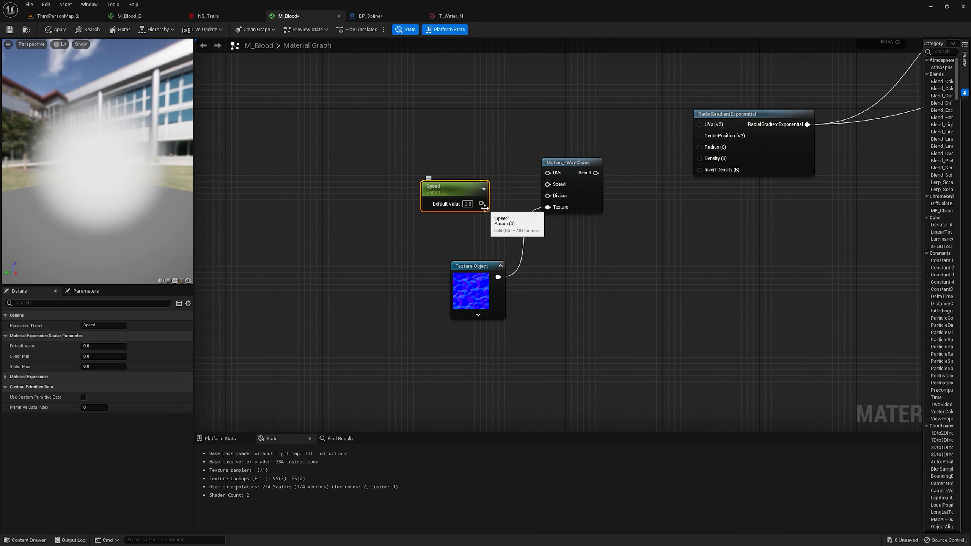
{"action": "left_click_drag", "start_coordinate": [481, 204], "coordinate": [548, 184]}
- Add a scalar parameter named Divisor for the Divisor input and connect the Motion_4WayChaos Result to the RadialGradientExponential UVs
{"action": "left_click", "coordinate": [422, 231]}
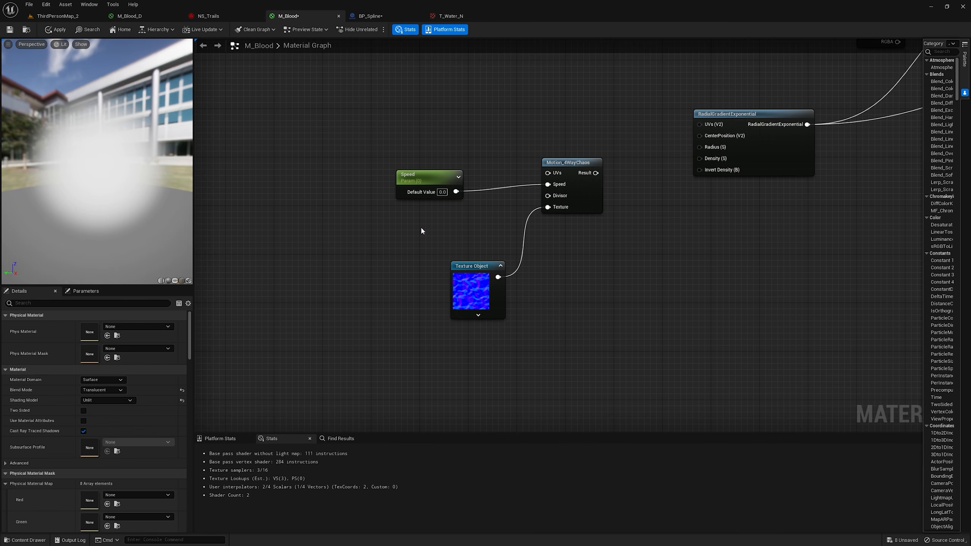
{"action": "left_click", "coordinate": [419, 228]}
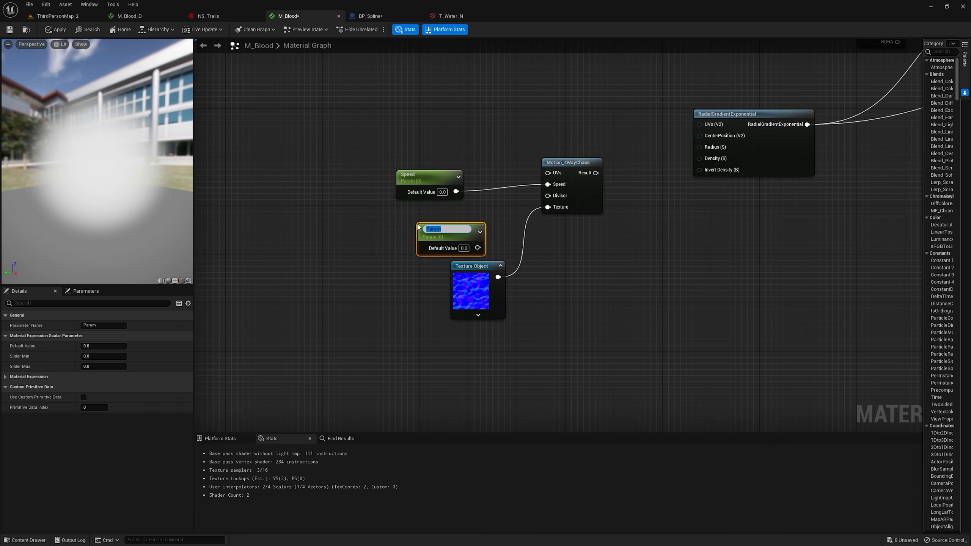
{"action": "type", "text": "Dvisor"}
{"action": "key", "text": "Return"}
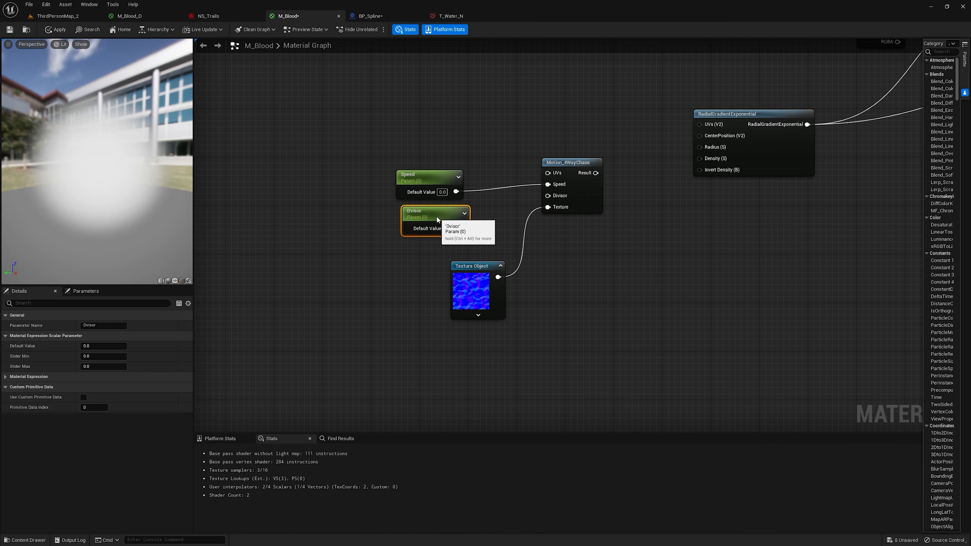
{"action": "left_click_drag", "start_coordinate": [463, 228], "coordinate": [555, 197]}
{"action": "left_click_drag", "start_coordinate": [596, 173], "coordinate": [710, 125]}
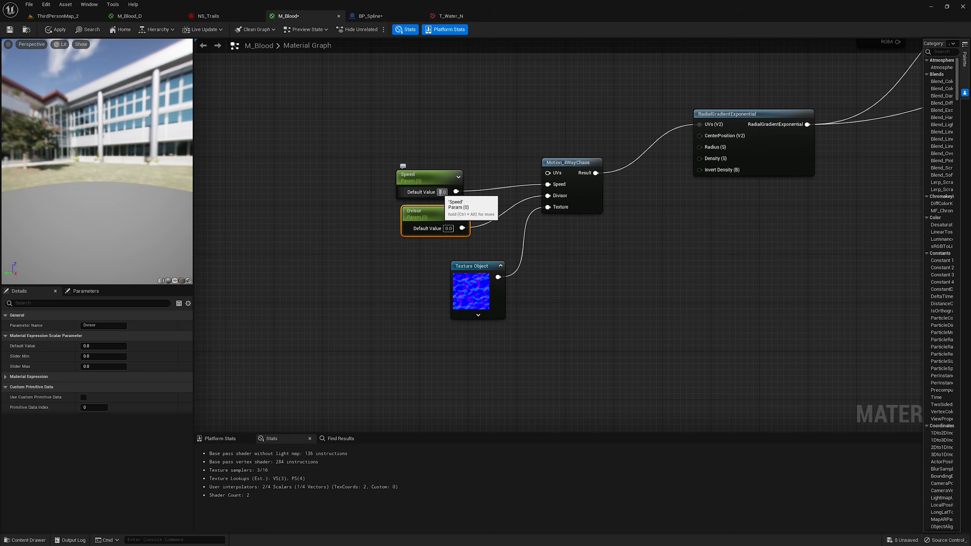
- Set the default value of Speed to 1 and of Divisor to 0.1
{"action": "left_click", "coordinate": [441, 192]}
{"action": "type", "text": "1"}
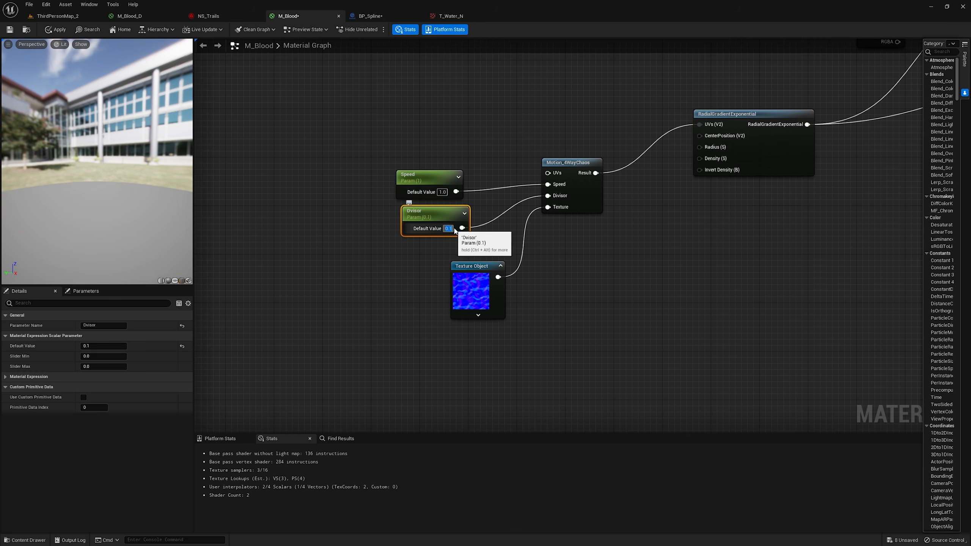
{"action": "left_click_drag", "start_coordinate": [167, 209], "coordinate": [160, 219]}
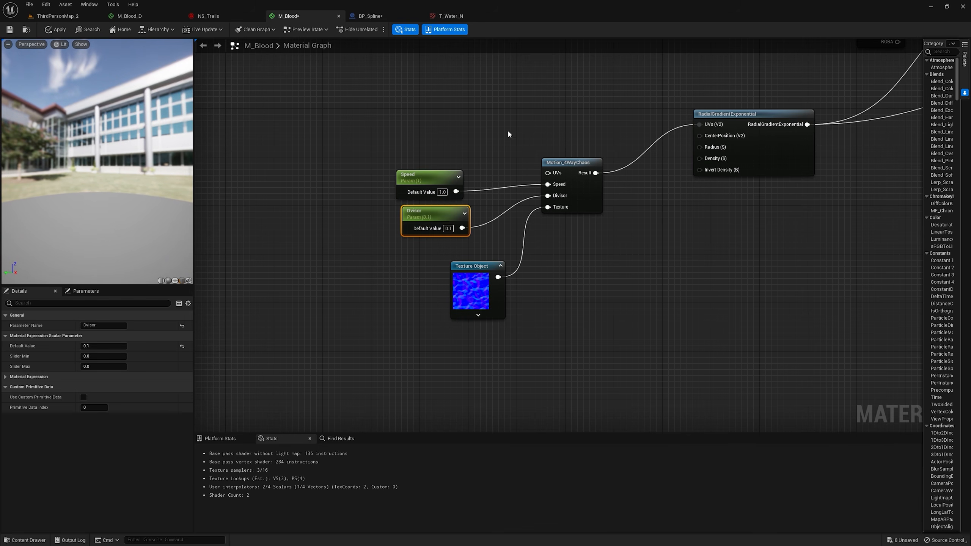
- Combine a new TexCoord node with the Motion_4WayChaos Result in an Add node and feed it into the RadialGradientExponential UVs
{"action": "right_click_drag", "start_coordinate": [535, 100], "coordinate": [519, 134]}
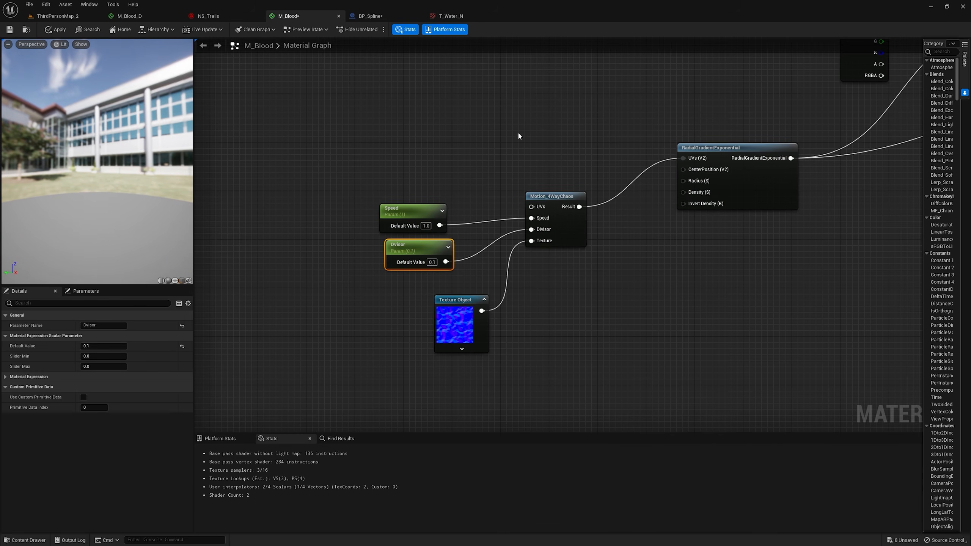
{"action": "key", "text": "u"}
{"action": "left_click", "coordinate": [469, 128]}
{"action": "left_click_drag", "start_coordinate": [505, 132], "coordinate": [598, 147]}
{"action": "key", "text": "a"}
{"action": "left_click", "coordinate": [593, 133]}
{"action": "left_click_drag", "start_coordinate": [580, 207], "coordinate": [697, 159]}
- Space the motion nodes and the TexCoord node farther from the Add node and expand the TexCoord preview
{"action": "left_click_drag", "start_coordinate": [570, 358], "coordinate": [419, 214]}
{"action": "left_click_drag", "start_coordinate": [561, 200], "coordinate": [482, 212]}
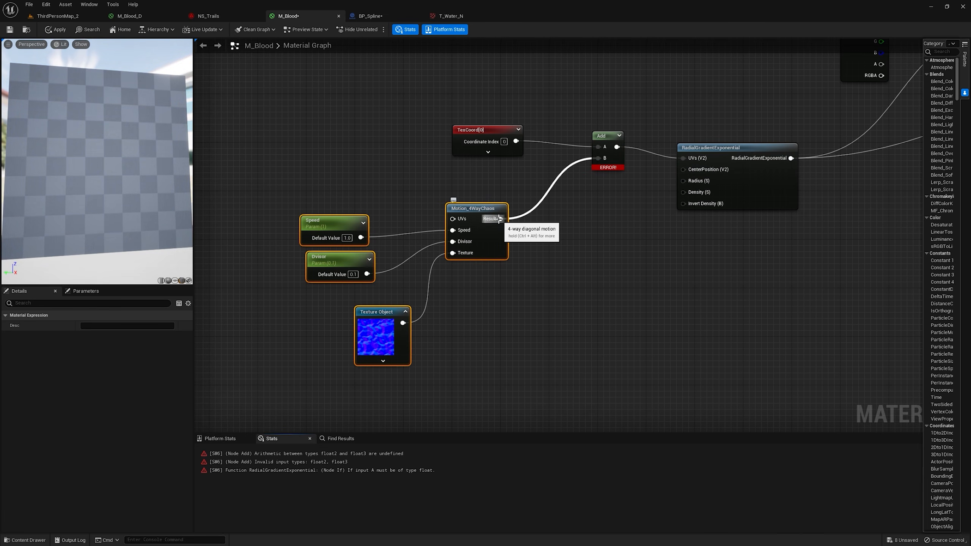
{"action": "left_click_drag", "start_coordinate": [490, 129], "coordinate": [485, 94]}
{"action": "left_click", "coordinate": [506, 123]}
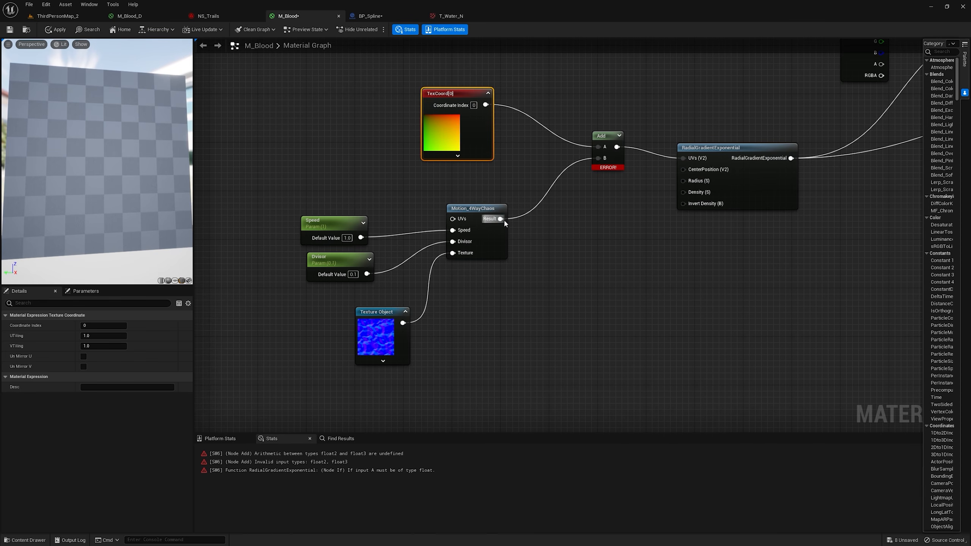
- Insert a ComponentMask node with R and G enabled between the Motion_4WayChaos Result and the Add node's B input
{"action": "left_click_drag", "start_coordinate": [500, 219], "coordinate": [554, 205]}
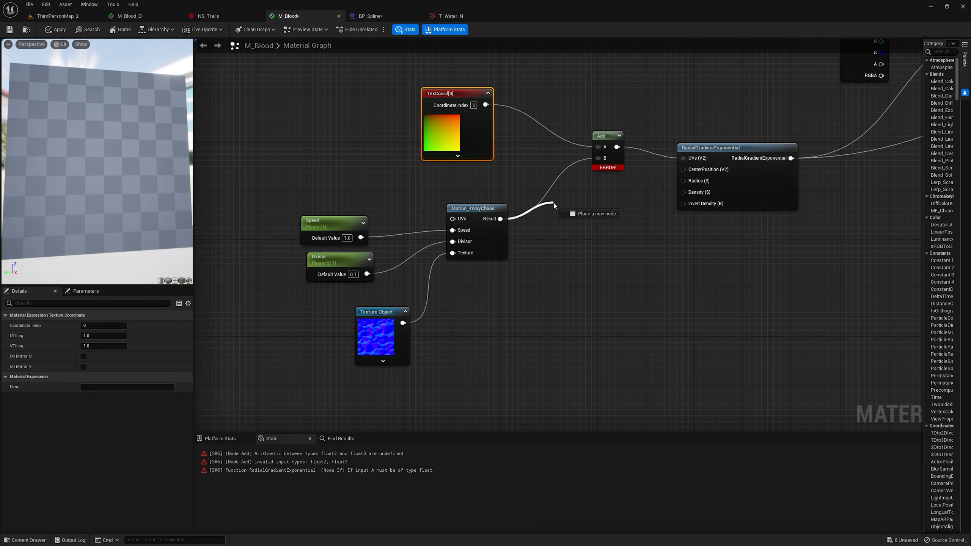
{"action": "left_click_drag", "start_coordinate": [554, 205], "coordinate": [554, 202]}
{"action": "type", "text": "m"}
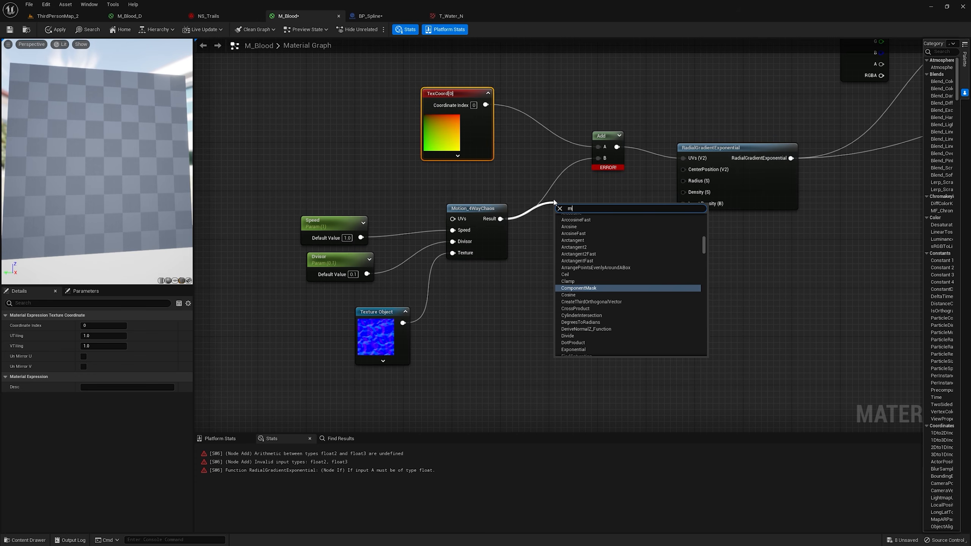
{"action": "type", "text": "ask"}
{"action": "key", "text": "Return"}
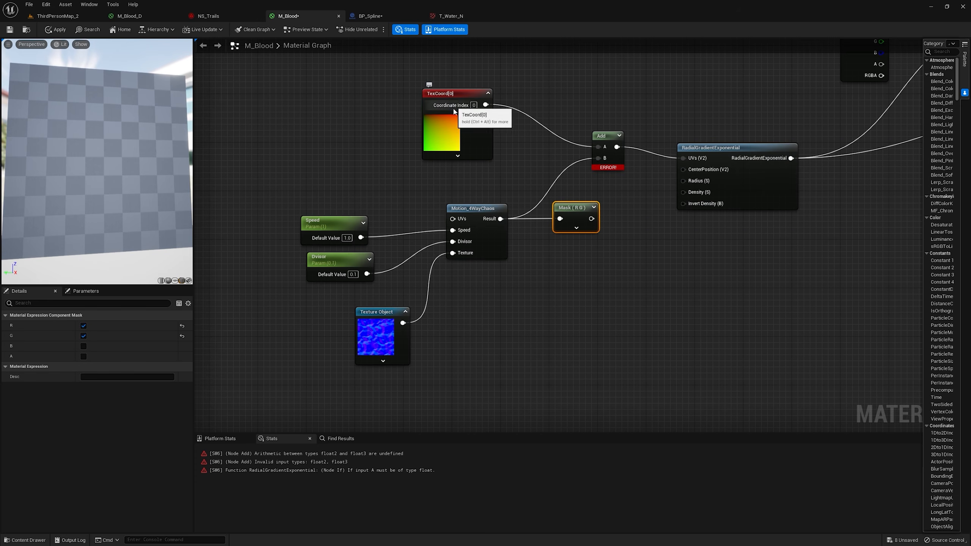
{"action": "left_click_drag", "start_coordinate": [596, 208], "coordinate": [575, 220]}
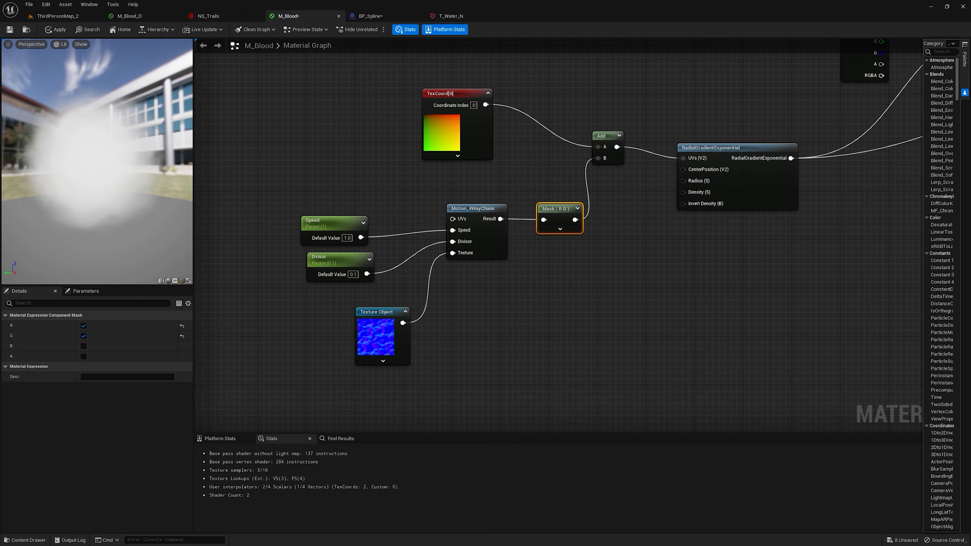
- Set the Divisor parameter's default value to 0.332
{"action": "right_click_drag", "start_coordinate": [232, 169], "coordinate": [313, 157]}
{"action": "left_click", "coordinate": [407, 214]}
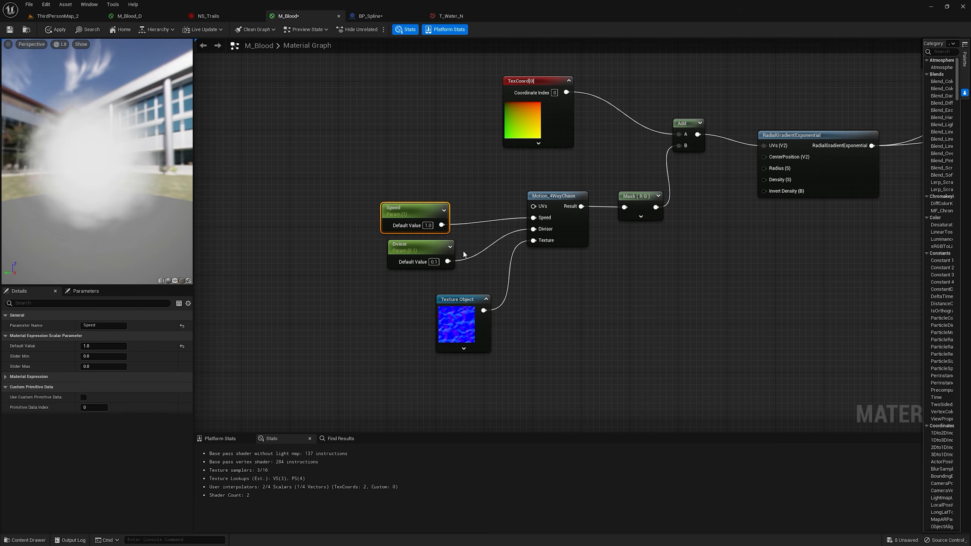
{"action": "left_click", "coordinate": [426, 256]}
{"action": "left_click", "coordinate": [104, 346]}
{"action": "type", "text": "0.148"}
{"action": "key", "text": "Return"}
{"action": "left_click_drag", "start_coordinate": [104, 346], "coordinate": [127, 346]}
- Insert a Cosine node followed by a OneMinus (1-x) node between the RadialGradientExponential output and the material's Opacity
{"action": "left_click_drag", "start_coordinate": [431, 190], "coordinate": [603, 180]}
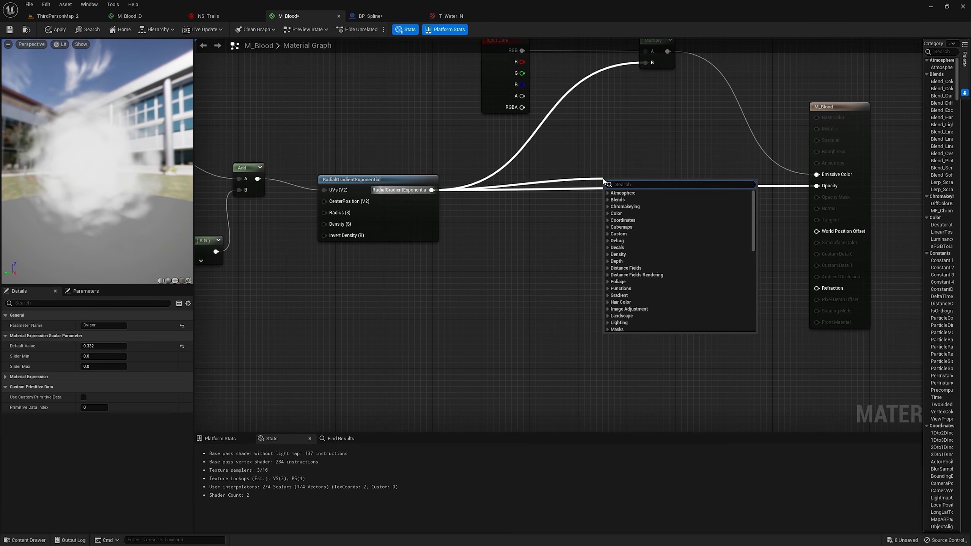
{"action": "type", "text": "cois"}
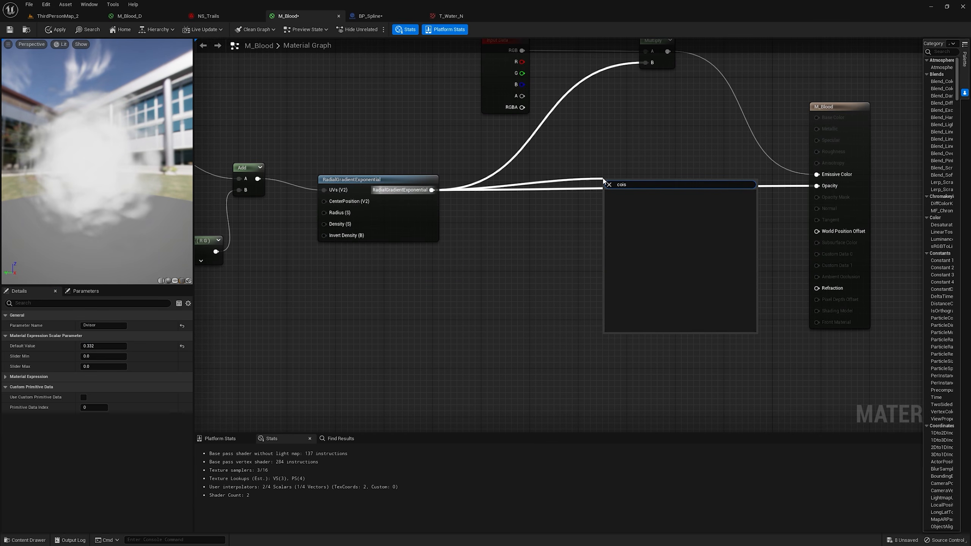
{"action": "left_click", "coordinate": [636, 269]}
{"action": "left_click_drag", "start_coordinate": [623, 186], "coordinate": [817, 186]}
{"action": "type", "text": "one"}
{"action": "key", "text": "Return"}
{"action": "left_click_drag", "start_coordinate": [79, 187], "coordinate": [94, 190]}
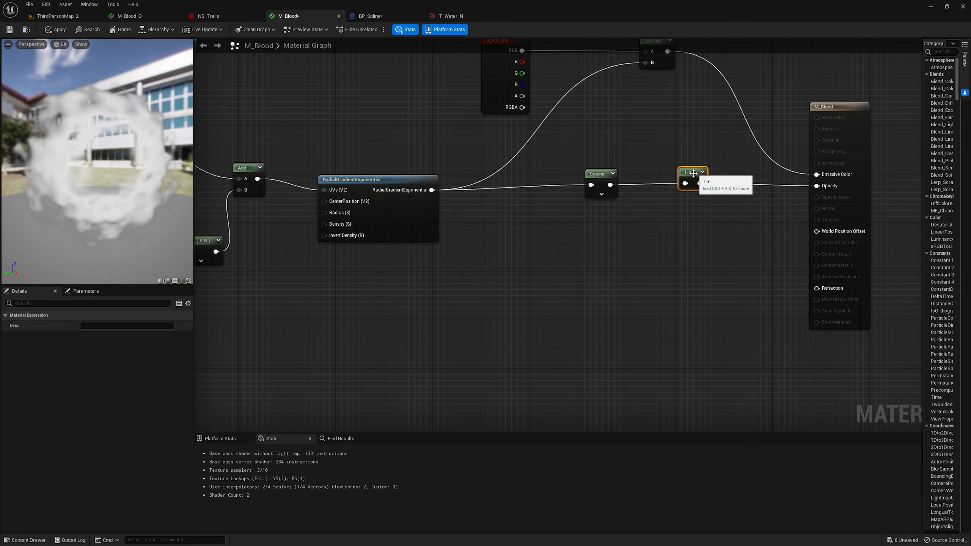
{"action": "left_click_drag", "start_coordinate": [690, 173], "coordinate": [675, 174]}
{"action": "left_click", "coordinate": [599, 173], "text": "shift"}
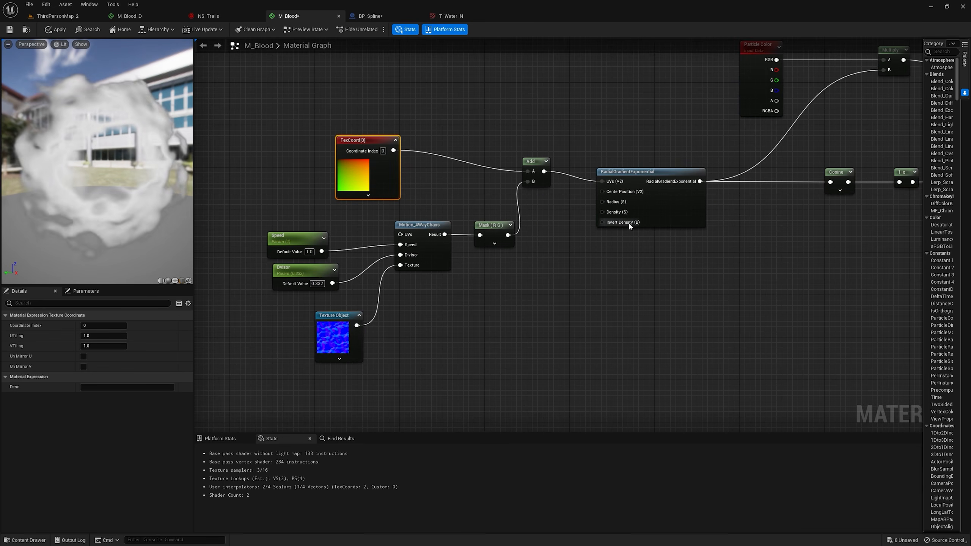
- Add a scalar parameter named Desnity, connect it to the Density input of RadialGradientExponential and adjust its default value
{"action": "left_click", "coordinate": [519, 285]}
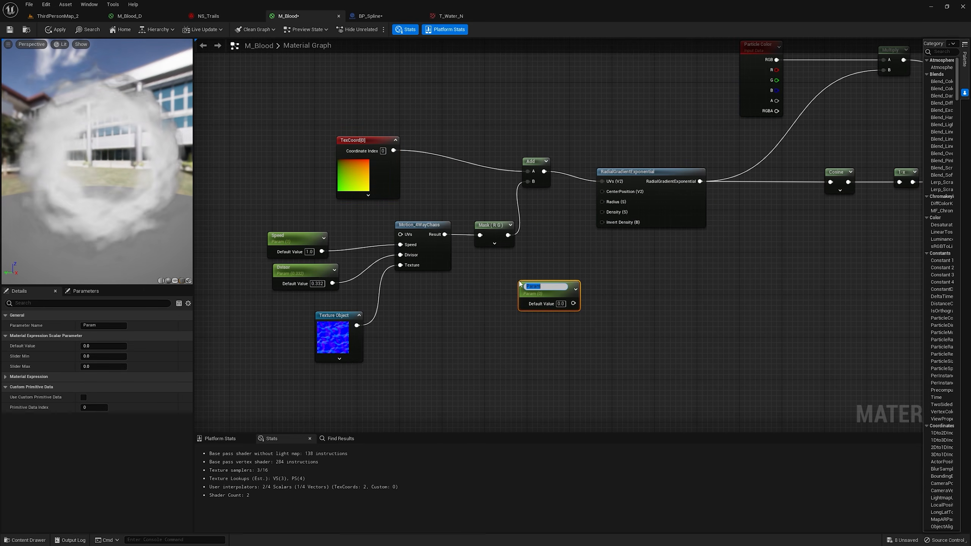
{"action": "type", "text": "Desnity"}
{"action": "key", "text": "Return"}
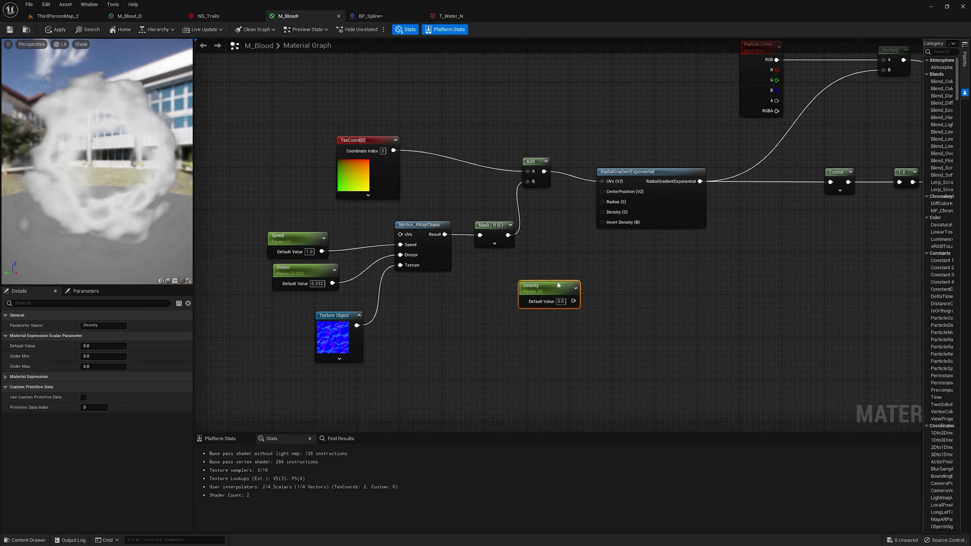
{"action": "left_click_drag", "start_coordinate": [573, 301], "coordinate": [601, 212]}
{"action": "left_click_drag", "start_coordinate": [88, 346], "coordinate": [108, 345]}
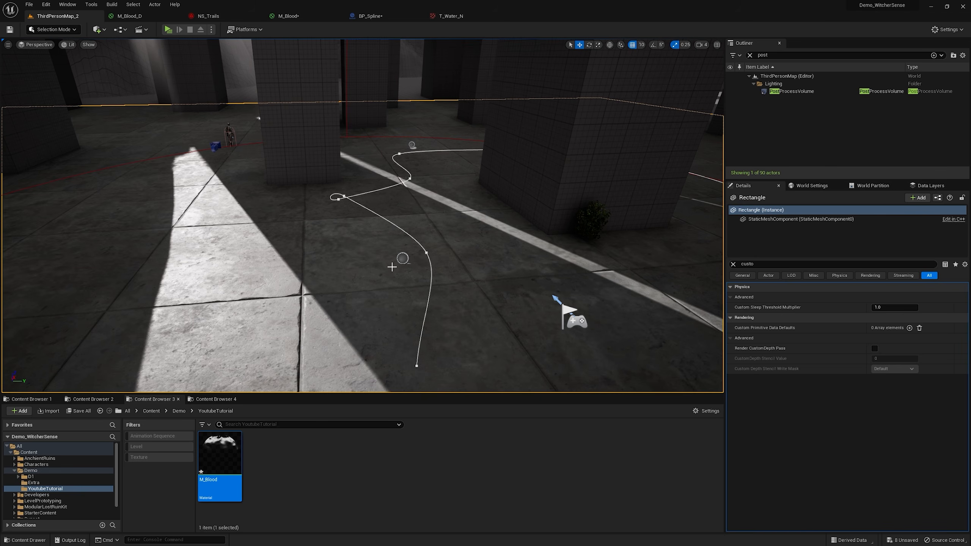
- Create an Actor Blueprint Class named BP_Spline_Blood in the YoutubeTutorial folder and open it
{"action": "key", "text": "s"}
{"action": "right_click_drag", "start_coordinate": [392, 267], "coordinate": [354, 271]}
{"action": "right_click", "coordinate": [289, 448]}
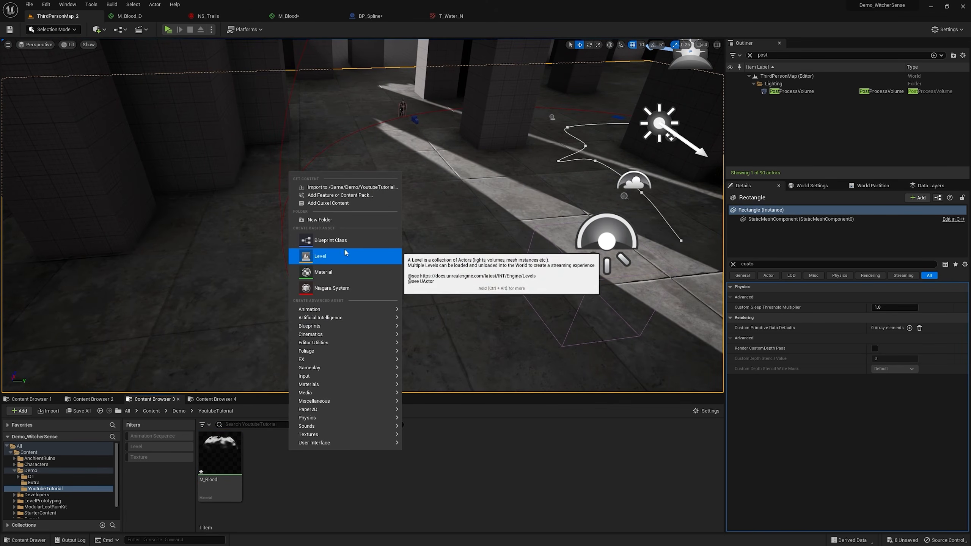
{"action": "left_click", "coordinate": [337, 240]}
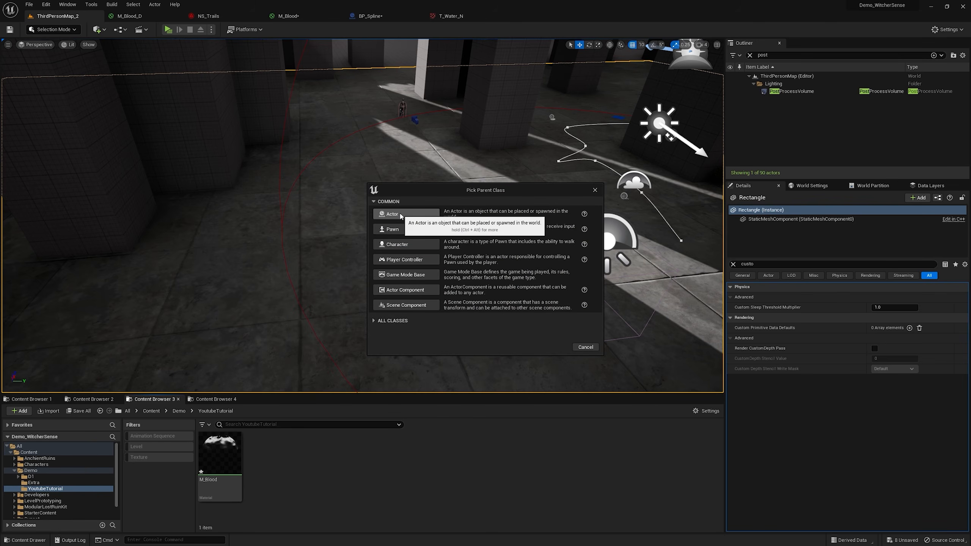
{"action": "left_click", "coordinate": [400, 215]}
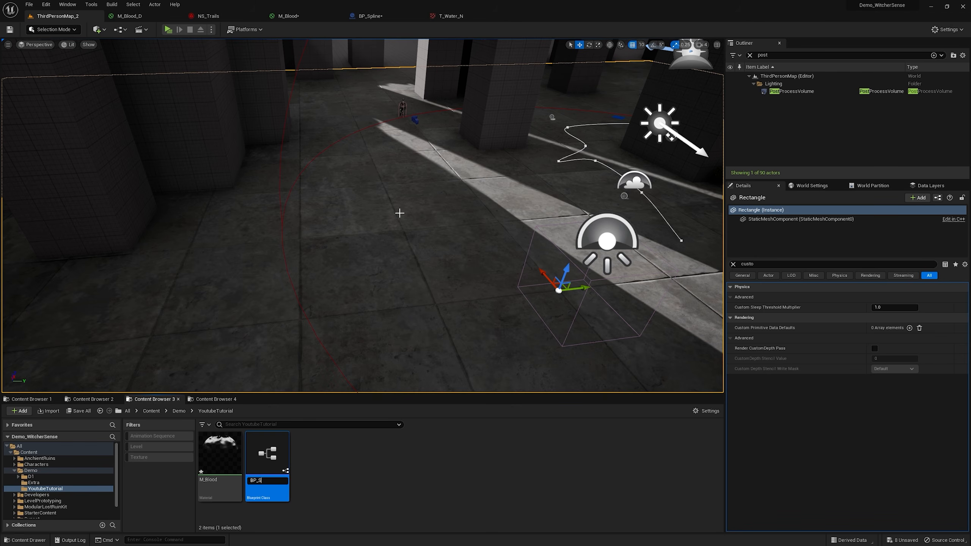
{"action": "type", "text": "BP_Spline_Blood"}
{"action": "key", "text": "Return"}
{"action": "double_click", "coordinate": [220, 453]}
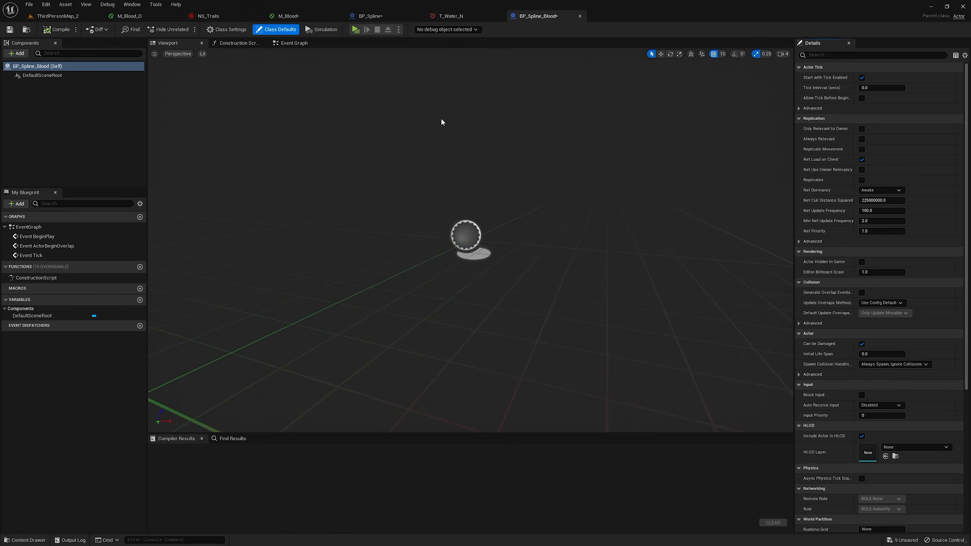
- Add a Spline component to BP_Spline_Blood under DefaultSceneRoot and compile the blueprint
{"action": "left_click", "coordinate": [17, 53]}
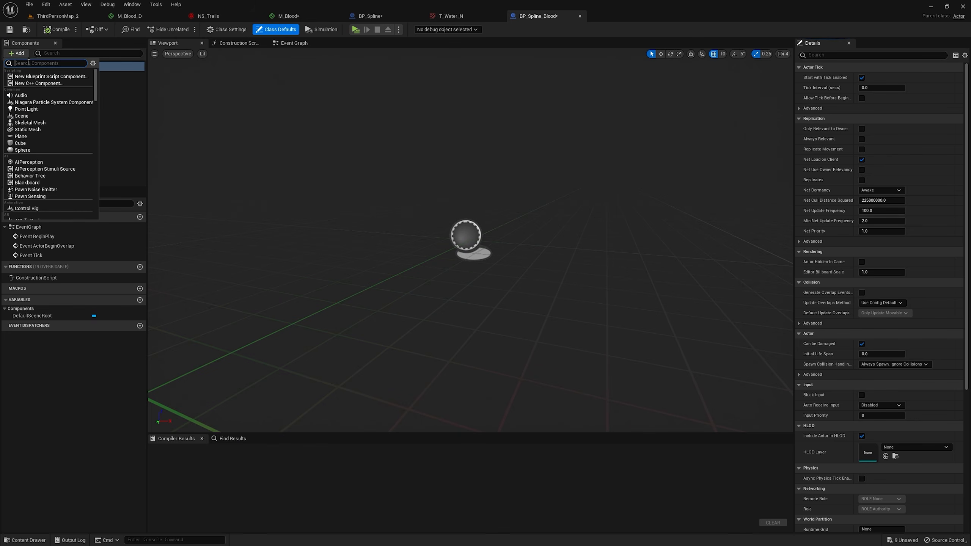
{"action": "type", "text": "spline"}
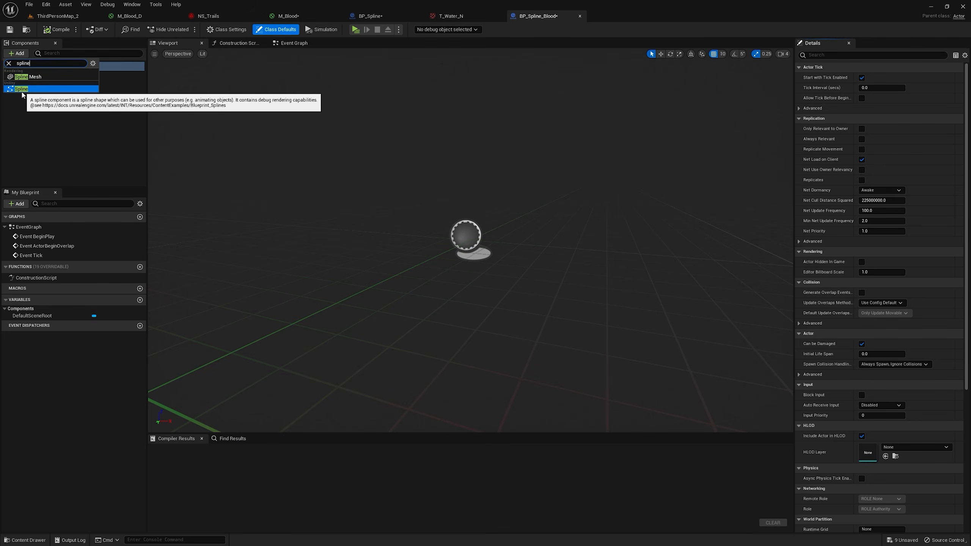
{"action": "left_click", "coordinate": [35, 89]}
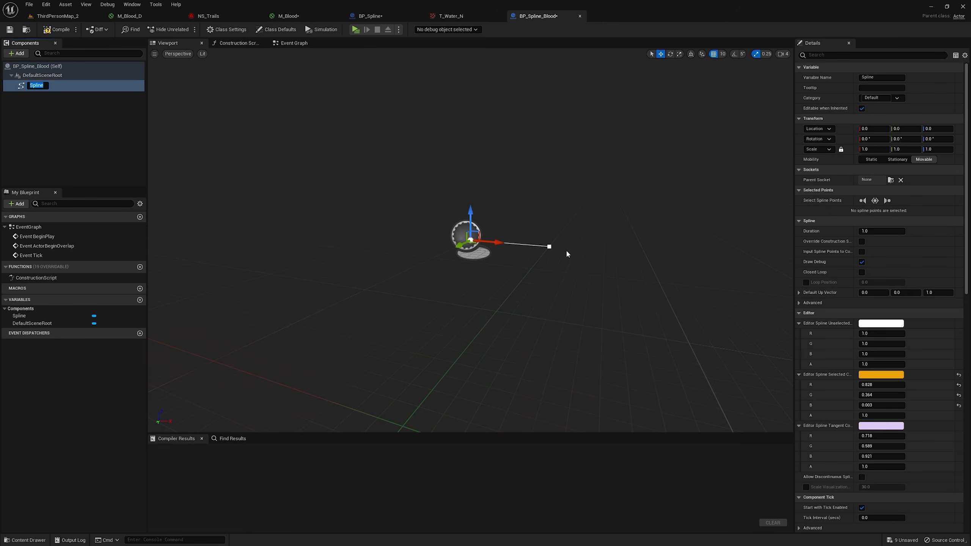
{"action": "left_click", "coordinate": [56, 30]}
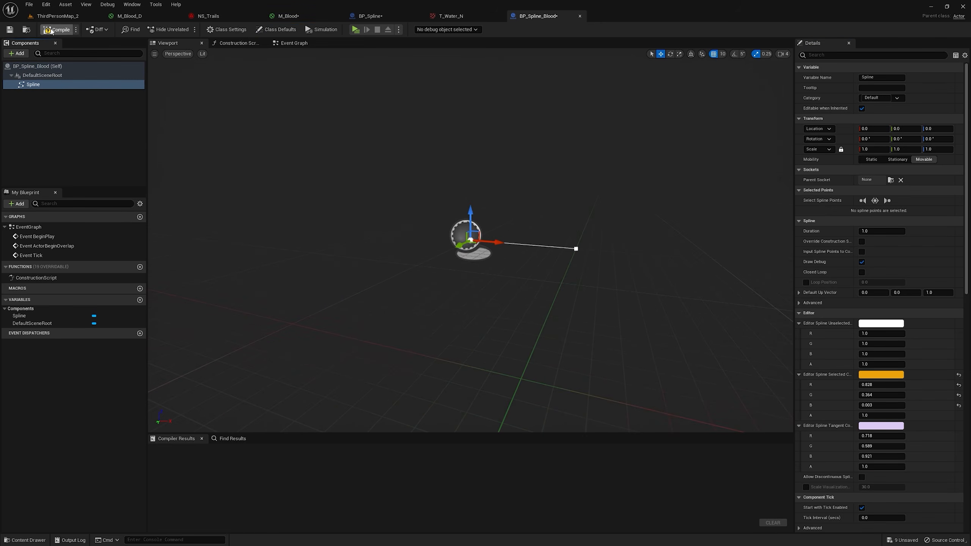
- Place a BP_Spline_Blood actor on the floor of the ThirdPersonMap_2 level, near the pillar
{"action": "left_click", "coordinate": [57, 16]}
{"action": "right_click_drag", "start_coordinate": [381, 193], "coordinate": [351, 252]}
{"action": "left_click_drag", "start_coordinate": [221, 485], "coordinate": [283, 299]}
{"action": "right_click_drag", "start_coordinate": [284, 299], "coordinate": [256, 313]}
{"action": "key", "text": "w"}
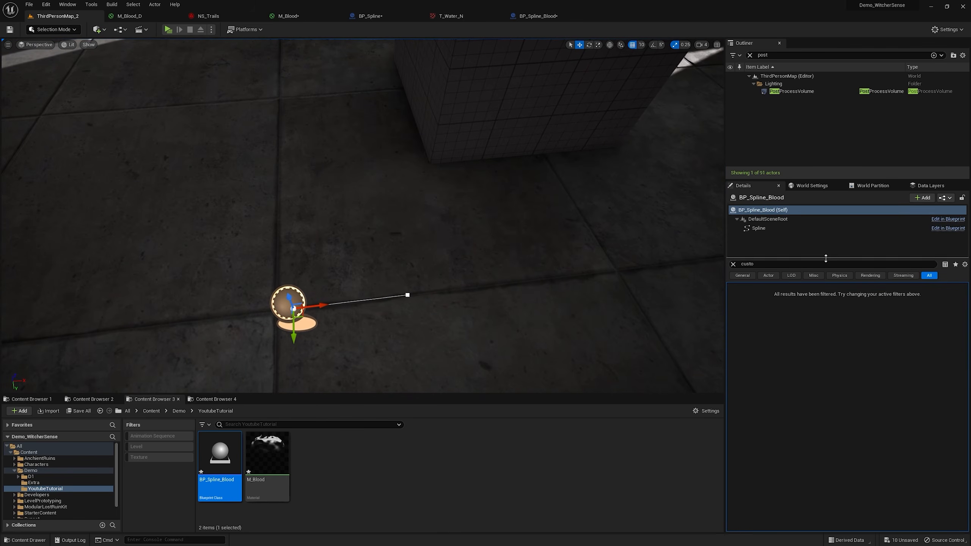
- Duplicate the end point of the placed actor's Spline component and move the new point to about X 260, Y 40
{"action": "left_click", "coordinate": [758, 229]}
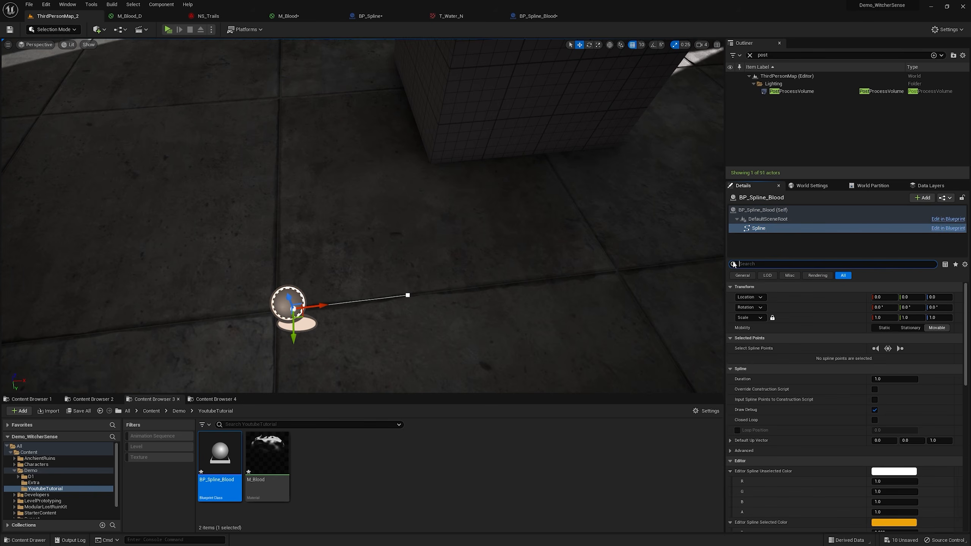
{"action": "left_click", "coordinate": [406, 294]}
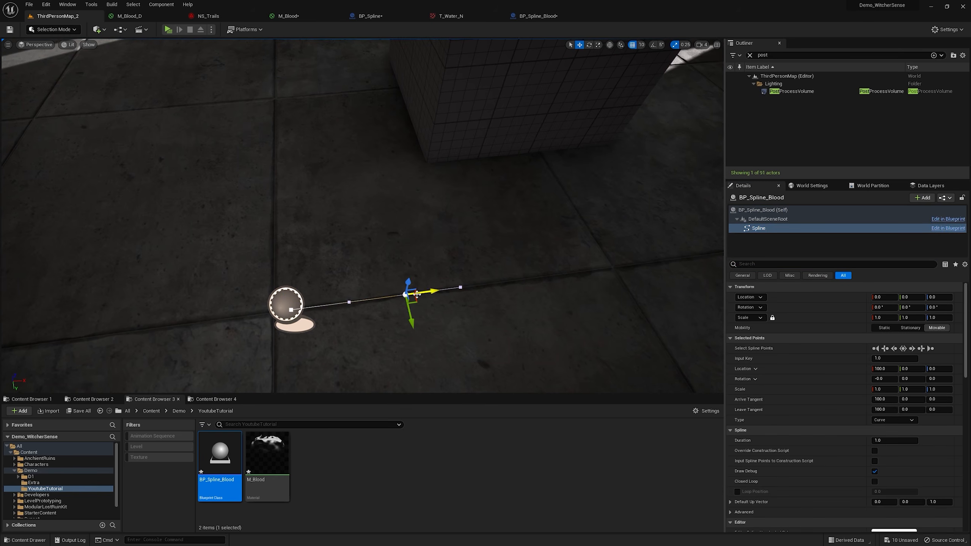
{"action": "left_click_drag", "start_coordinate": [431, 292], "coordinate": [575, 267], "text": "alt"}
{"action": "left_click_drag", "start_coordinate": [592, 301], "coordinate": [619, 342]}
{"action": "right_click_drag", "start_coordinate": [608, 330], "coordinate": [626, 325]}
{"action": "key", "text": "s"}
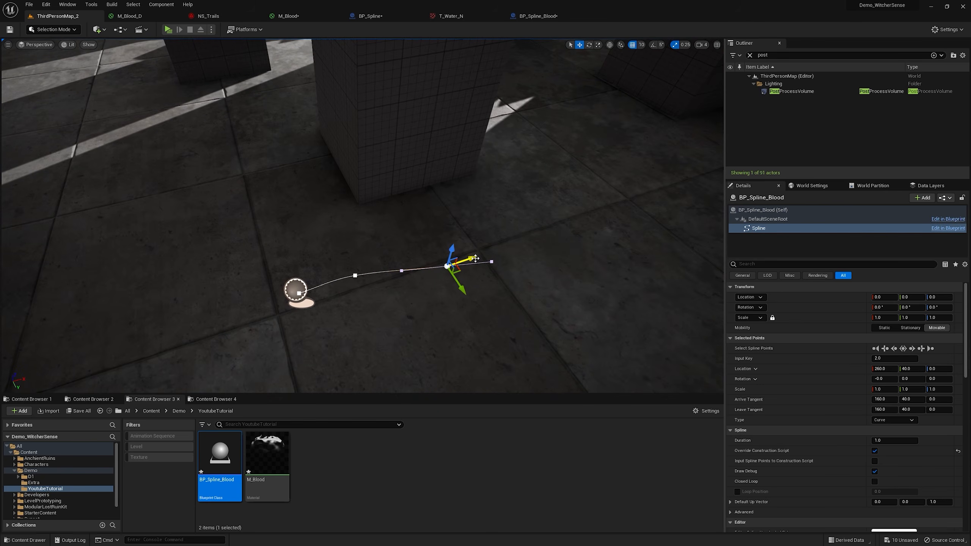
- Extend the spline with more duplicated points into a winding path past the pillars, ending at about X 1030, Y 100
{"action": "left_click_drag", "start_coordinate": [472, 257], "coordinate": [512, 235]}
{"action": "left_click_drag", "start_coordinate": [512, 274], "coordinate": [618, 229], "text": "alt"}
{"action": "right_click_drag", "start_coordinate": [618, 229], "coordinate": [627, 220]}
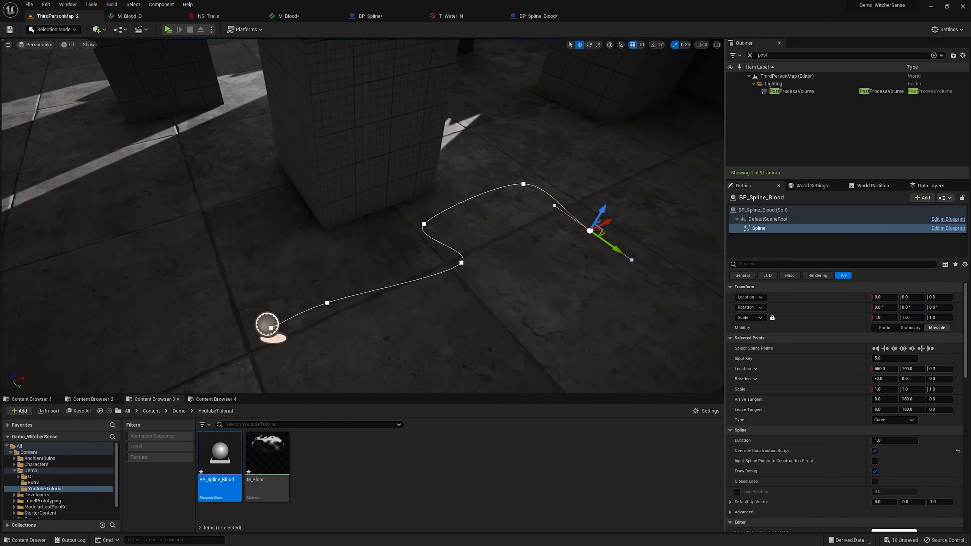
{"action": "left_click_drag", "start_coordinate": [614, 224], "coordinate": [718, 173], "text": "alt"}
{"action": "mouse_move", "coordinate": [440, 235]}
{"action": "right_mouse_down"}
{"action": "mouse_move", "coordinate": [497, 239]}
{"action": "mouse_move", "coordinate": [424, 229]}
{"action": "mouse_move", "coordinate": [425, 240]}
{"action": "right_mouse_up"}
{"action": "key", "text": "w"}
{"action": "key", "text": "s"}
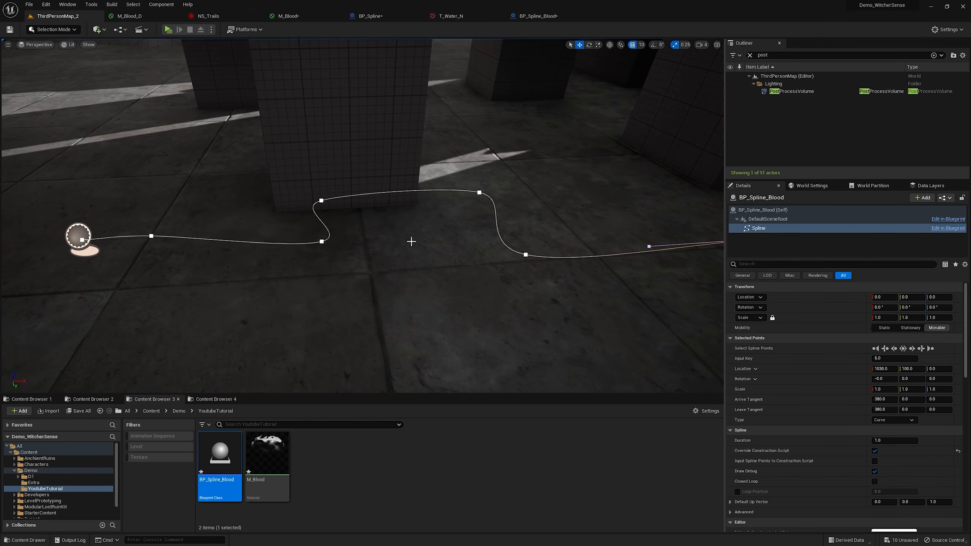
{"action": "right_click_drag", "start_coordinate": [566, 251], "coordinate": [548, 234]}
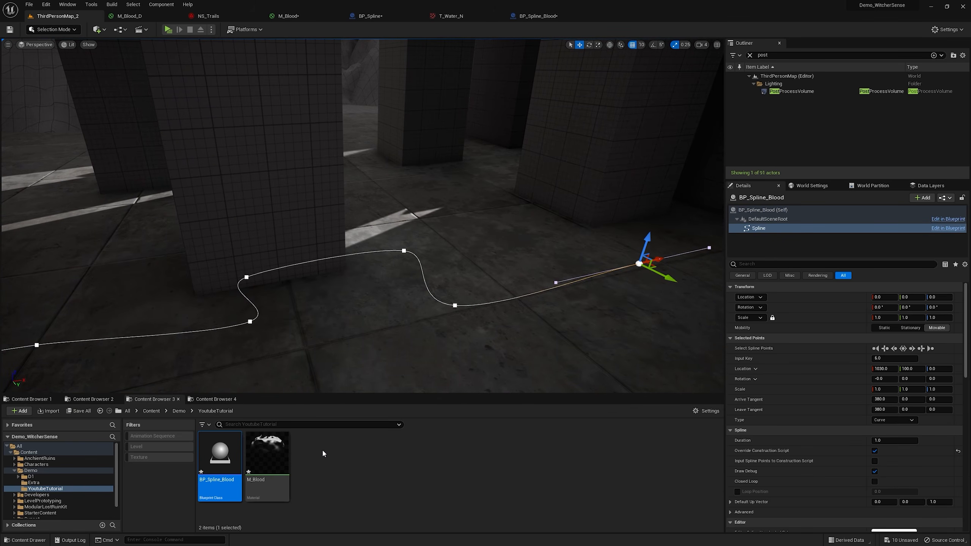
- Create a Niagara System in the YoutubeTutorial folder from selected emitters, using the Single Looping Particle template
{"action": "right_click", "coordinate": [334, 451]}
{"action": "mouse_move", "coordinate": [405, 306]}
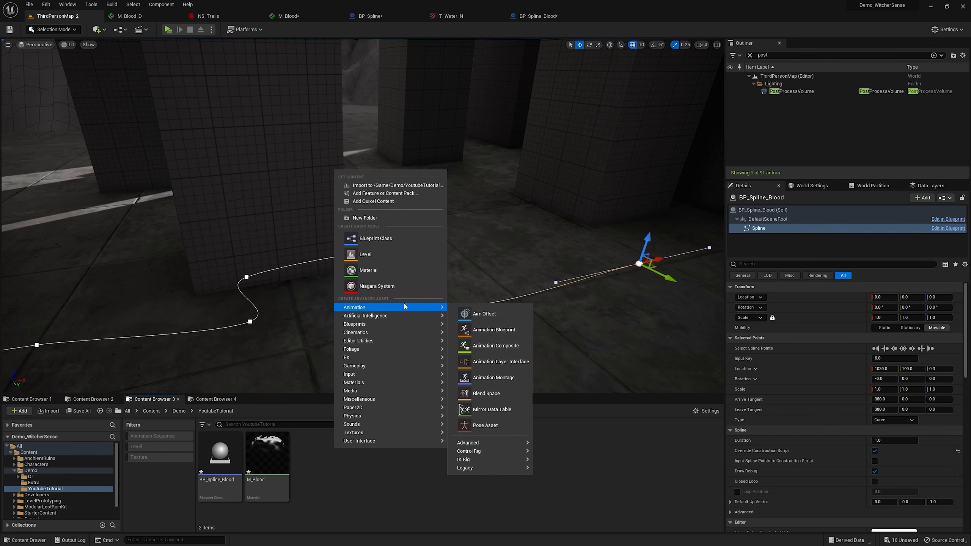
{"action": "mouse_move", "coordinate": [398, 357]}
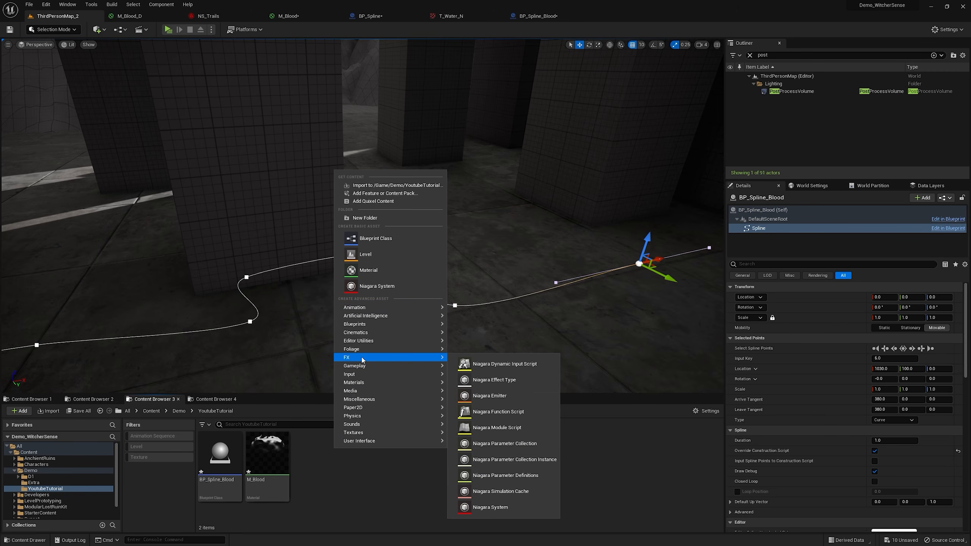
{"action": "left_click", "coordinate": [492, 506]}
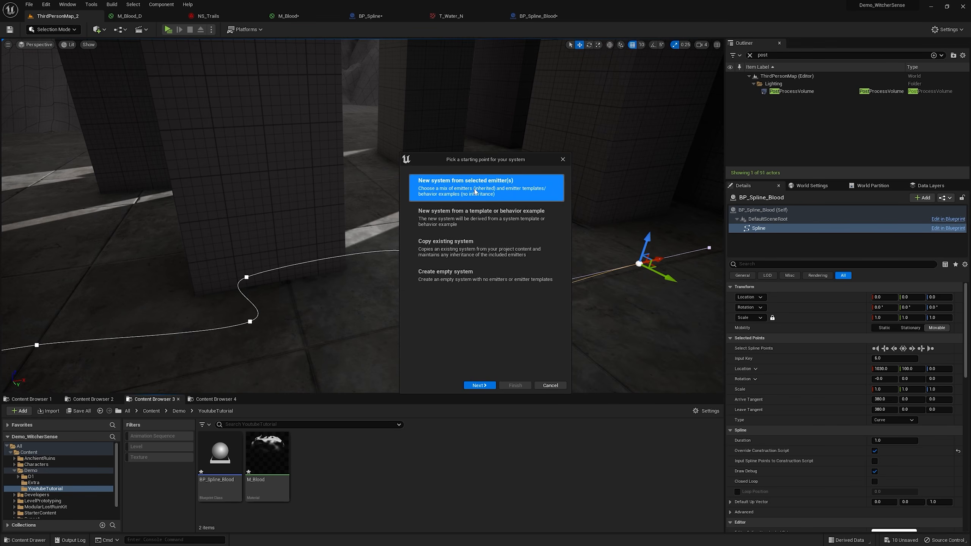
{"action": "left_click", "coordinate": [480, 385]}
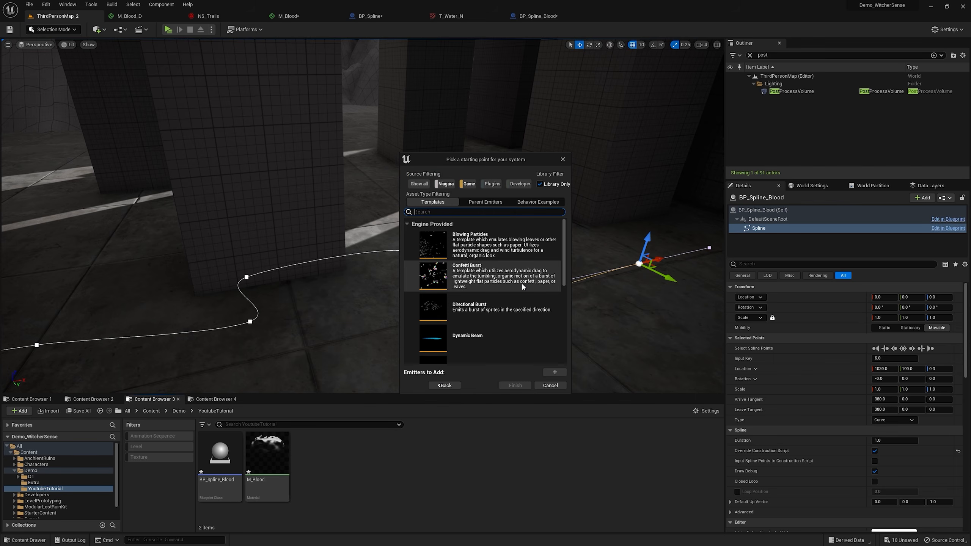
{"action": "scroll", "coordinate": [516, 291], "scroll_direction": "down", "scroll_amount": 1}
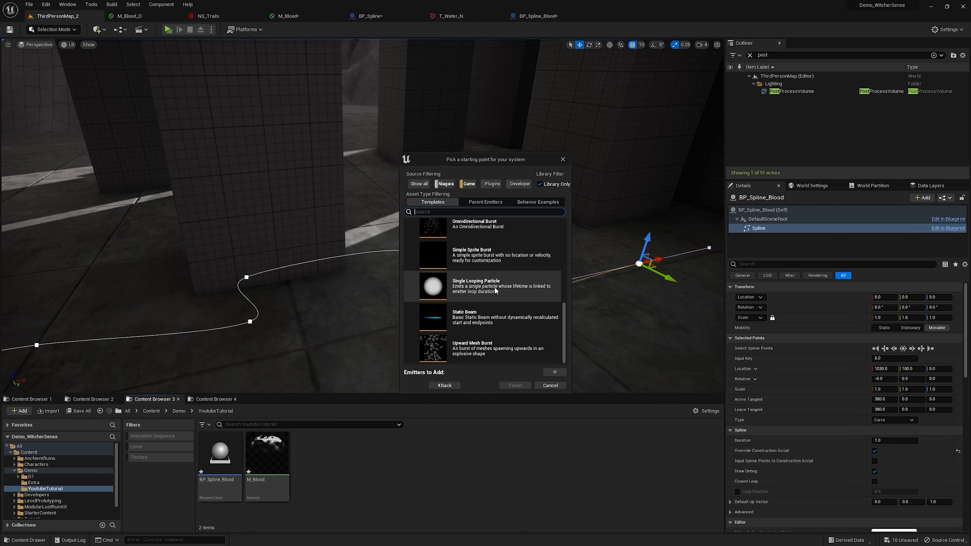
{"action": "left_click", "coordinate": [496, 291]}
{"action": "left_click", "coordinate": [555, 372]}
{"action": "left_click", "coordinate": [515, 386]}
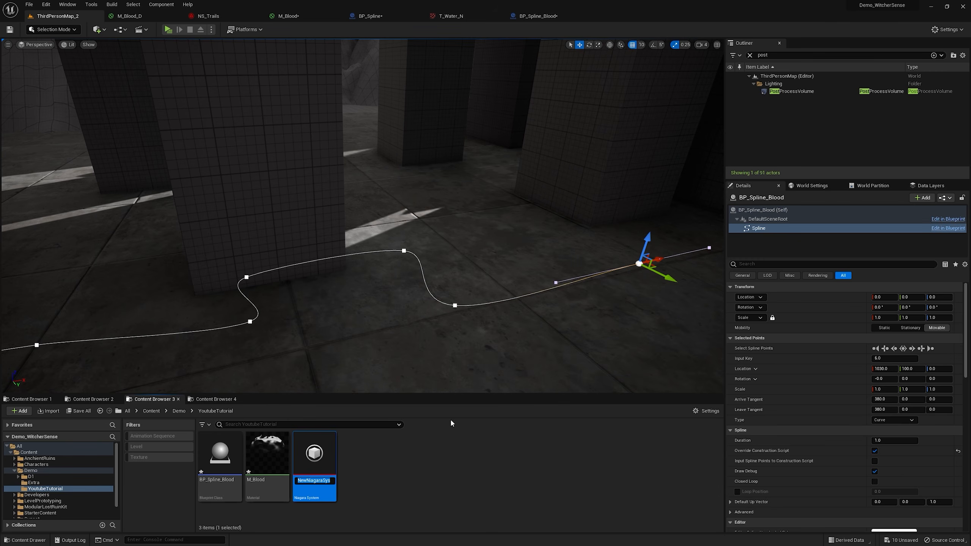
- Name the new Niagara system NS_Blood_Trail and open it for editing
{"action": "type", "text": "N"}
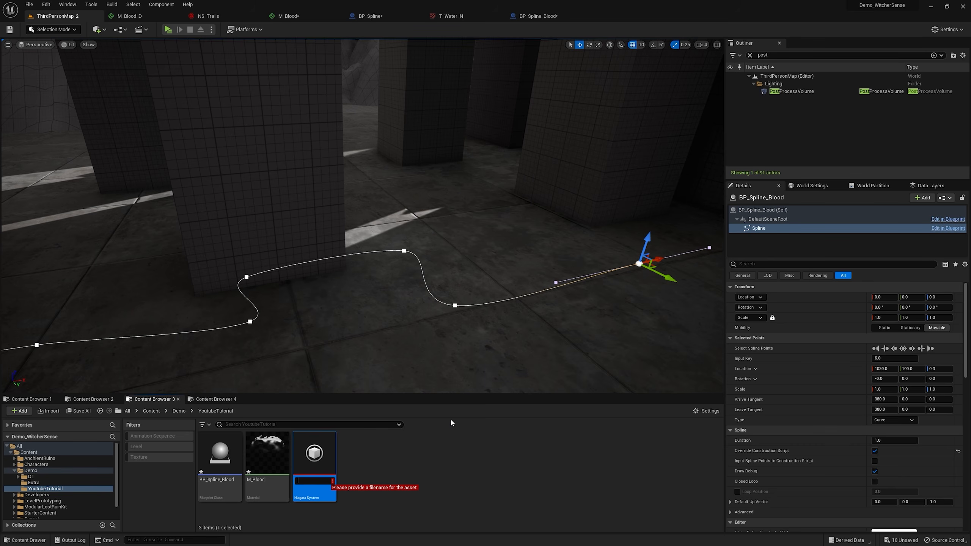
{"action": "type", "text": "S_Blood_Trail"}
{"action": "key", "text": "Return"}
{"action": "double_click", "coordinate": [326, 463]}
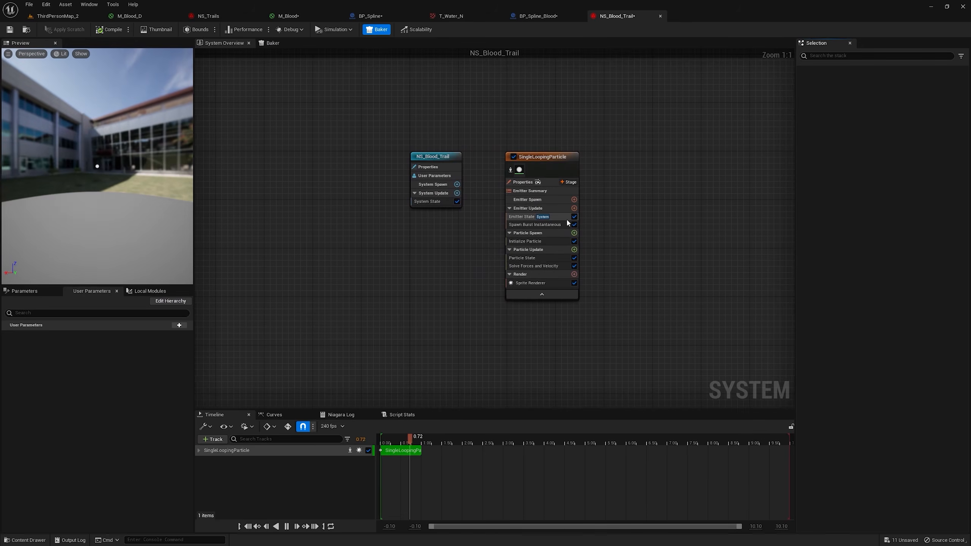
- Assign the M_Blood material to the Sprite Renderer of the SingleLoopingParticle emitter
{"action": "left_click", "coordinate": [545, 282]}
{"action": "left_click", "coordinate": [73, 17]}
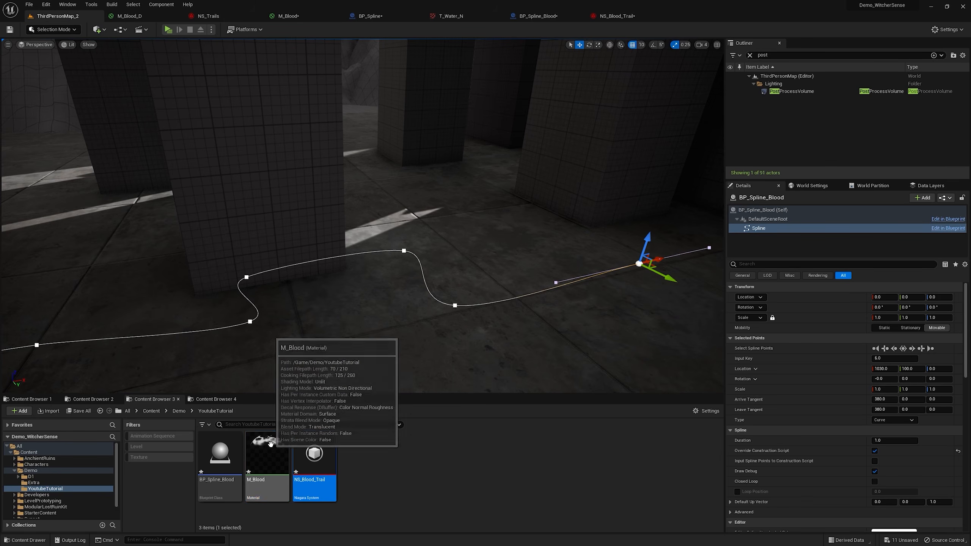
{"action": "left_click", "coordinate": [268, 455]}
{"action": "left_click", "coordinate": [609, 19]}
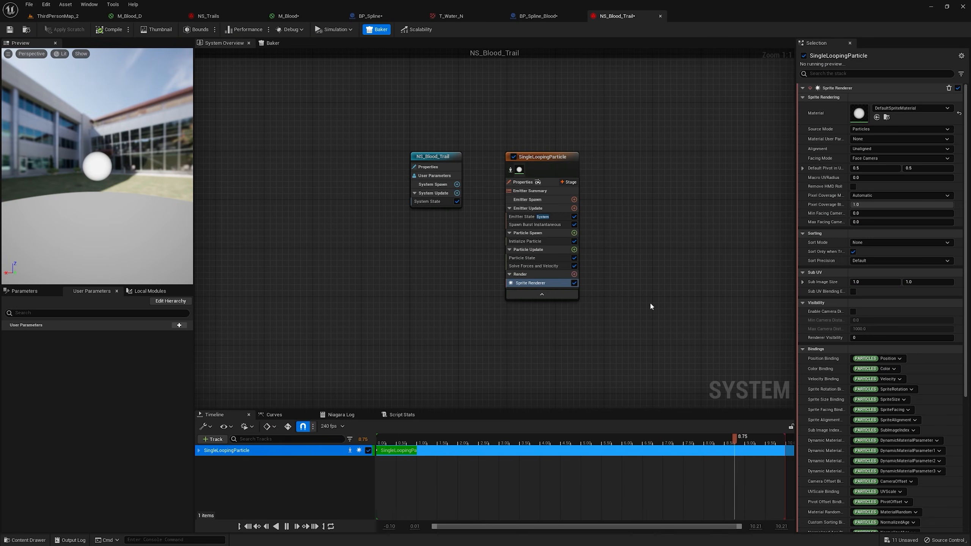
{"action": "left_click", "coordinate": [876, 118]}
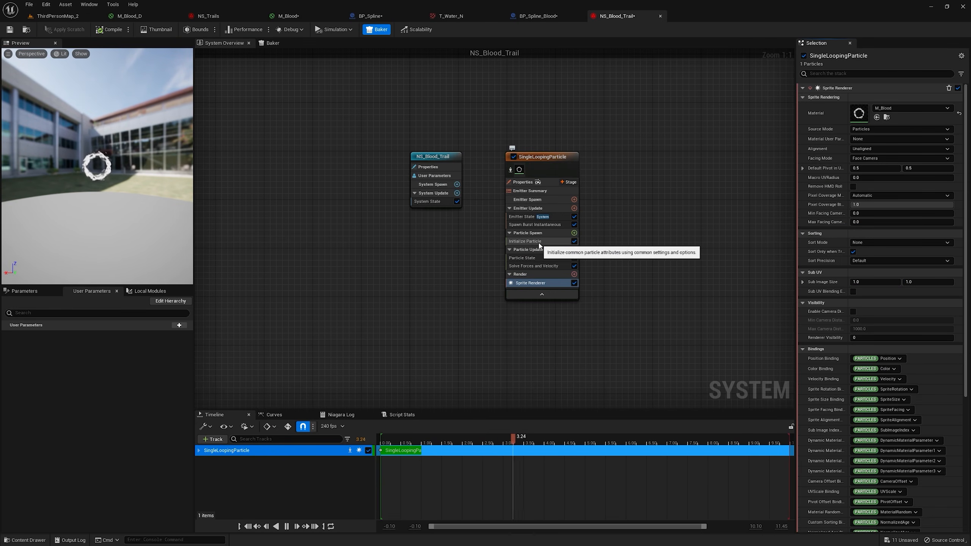
- Set the Sprite Rotation Mode in the emitter's Initialize Particle module to Random
{"action": "left_click", "coordinate": [532, 241]}
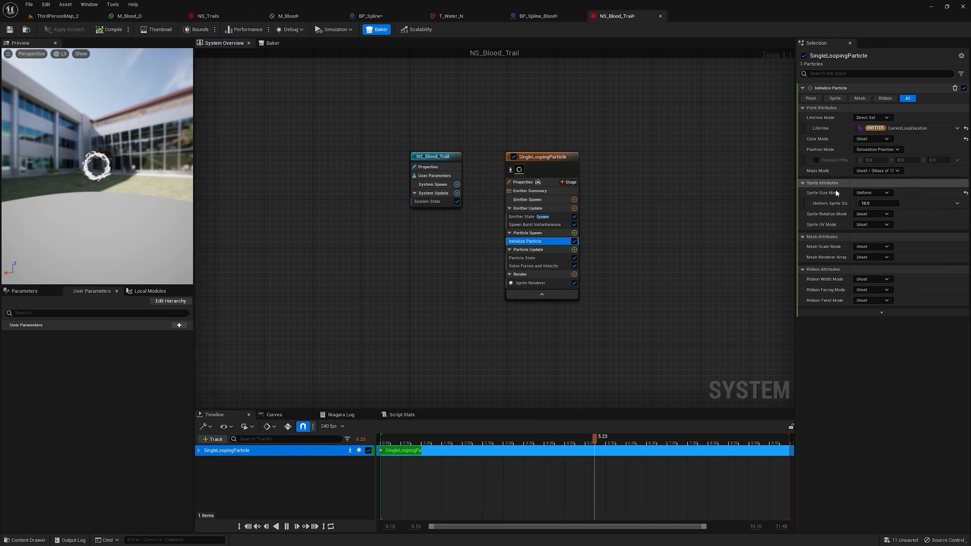
{"action": "left_click", "coordinate": [870, 214]}
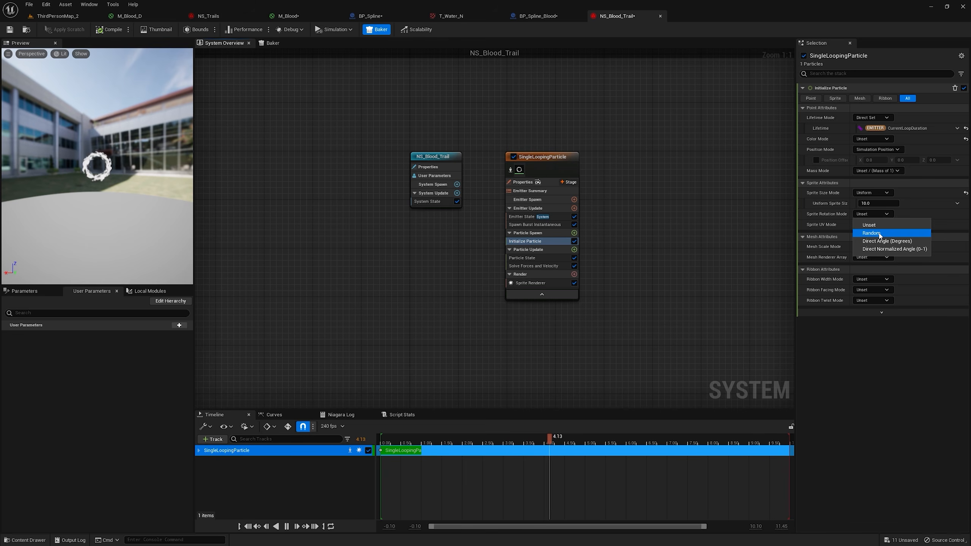
{"action": "left_click", "coordinate": [879, 233]}
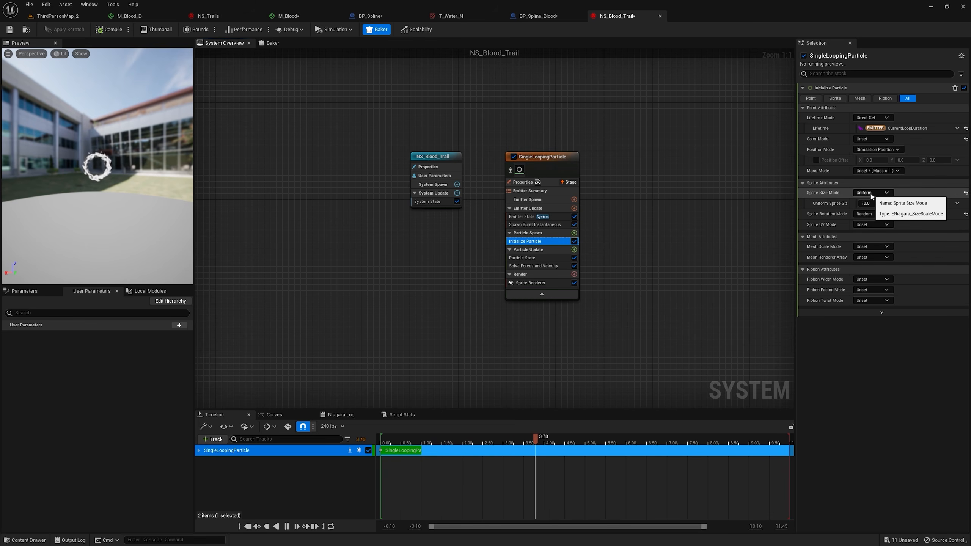
- Set Initialize Particle's Color Mode to Direct Set and choose a dark orange color, about R 0.339, G 0.047, B 0
{"action": "left_click", "coordinate": [872, 139]}
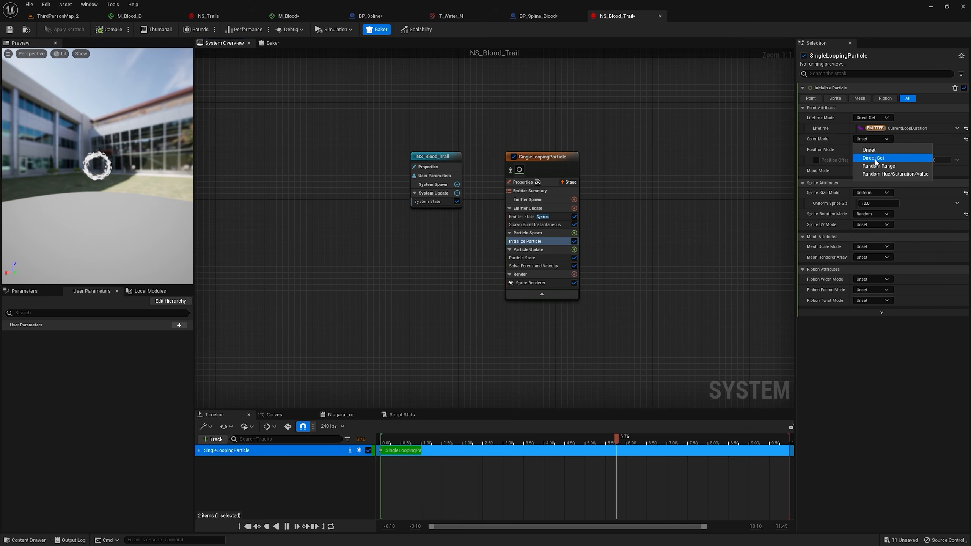
{"action": "left_click", "coordinate": [873, 158]}
{"action": "left_click", "coordinate": [865, 149]}
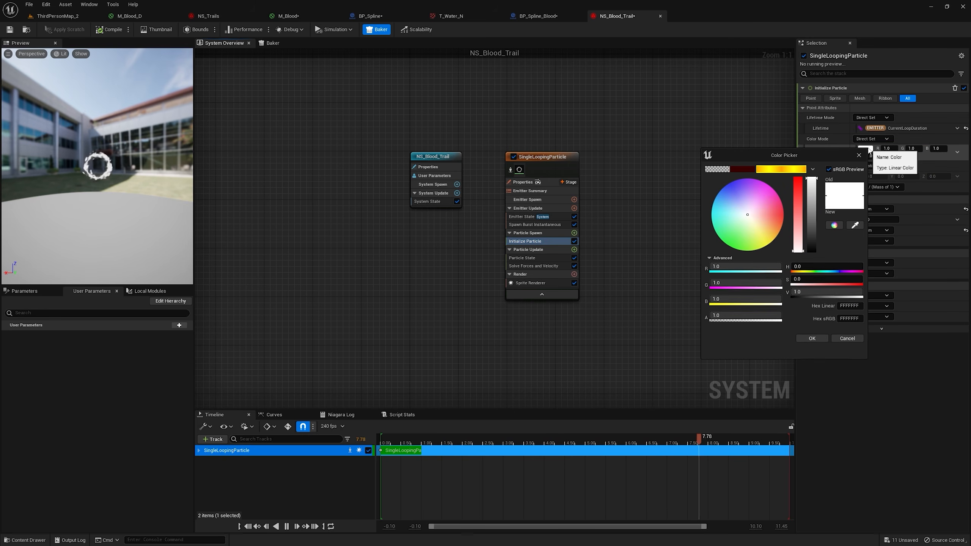
{"action": "left_click_drag", "start_coordinate": [798, 185], "coordinate": [803, 151]}
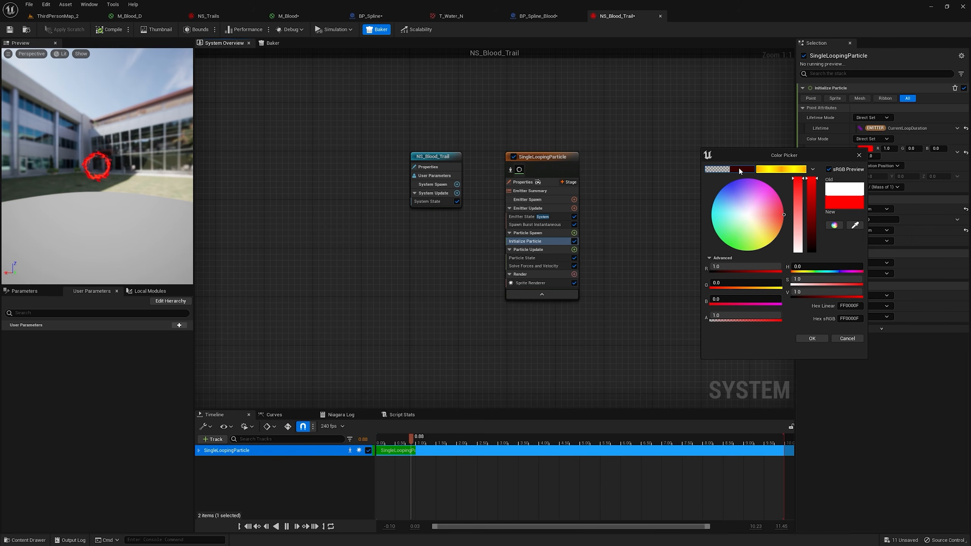
{"action": "left_click", "coordinate": [787, 170]}
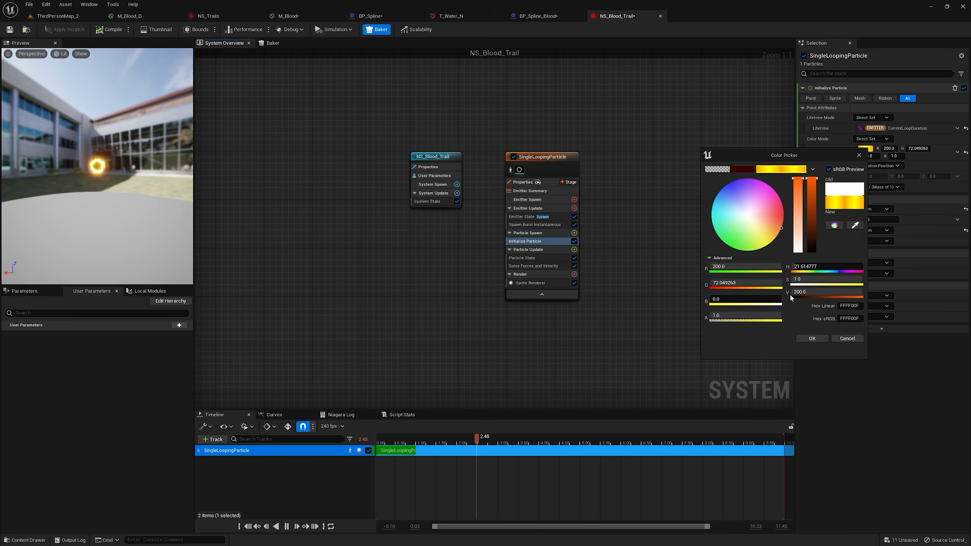
{"action": "left_click", "coordinate": [810, 292]}
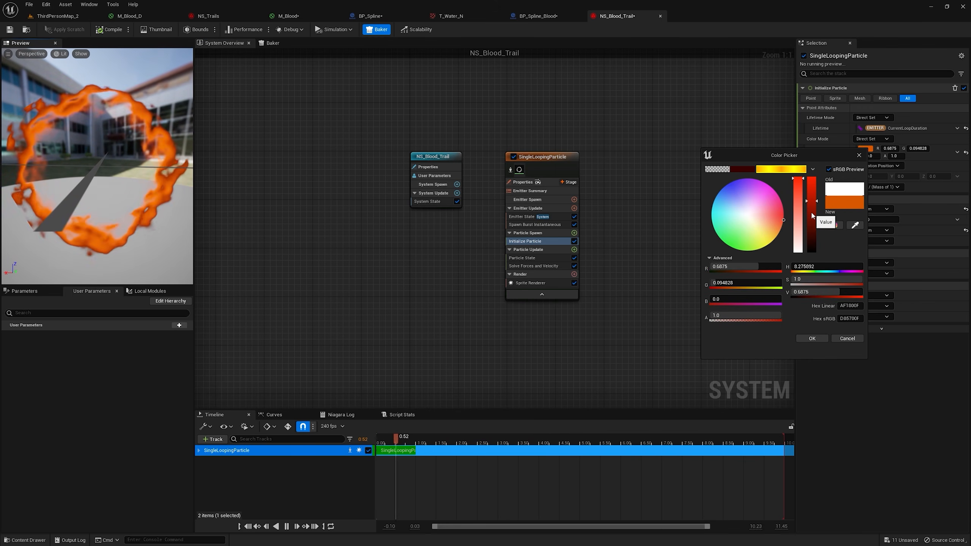
{"action": "left_click_drag", "start_coordinate": [812, 216], "coordinate": [811, 178]}
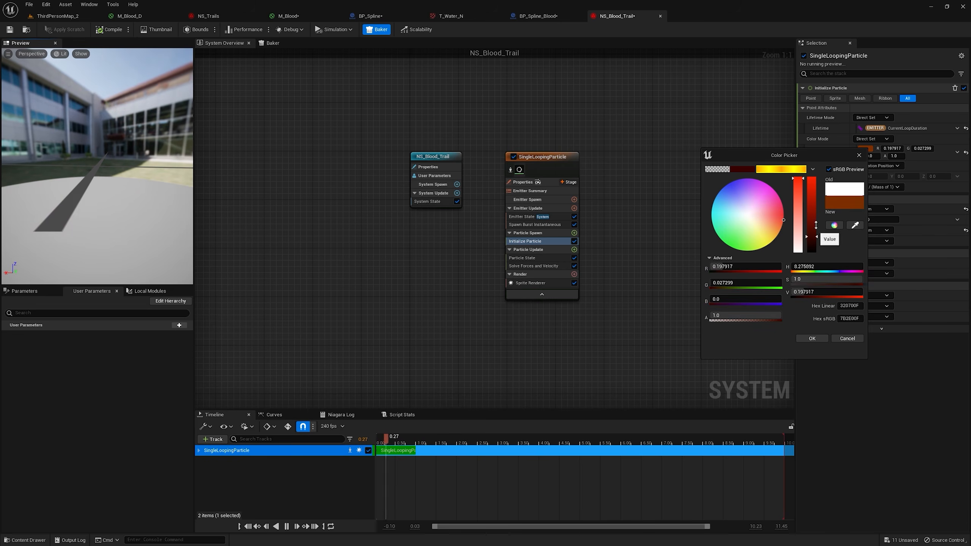
{"action": "left_click", "coordinate": [812, 226]}
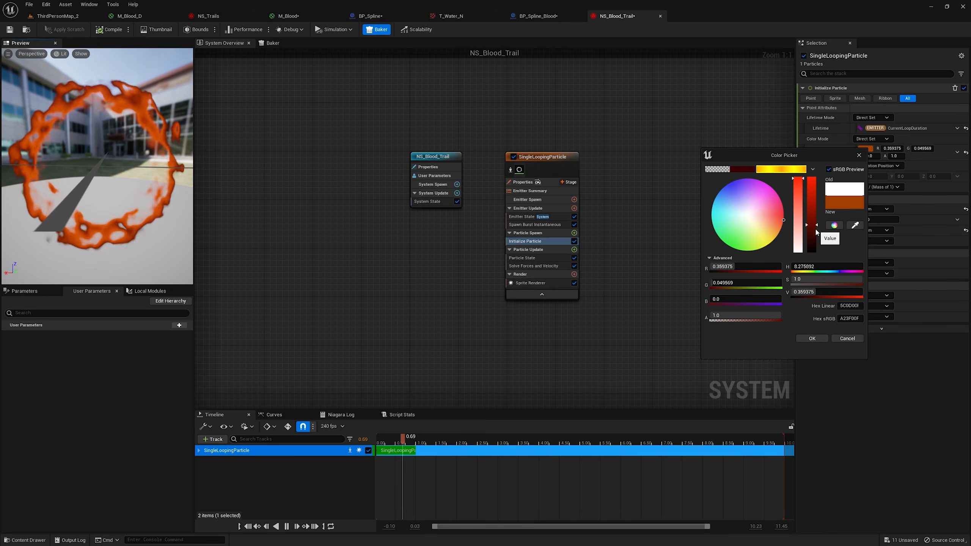
{"action": "left_click_drag", "start_coordinate": [153, 183], "coordinate": [13, 195]}
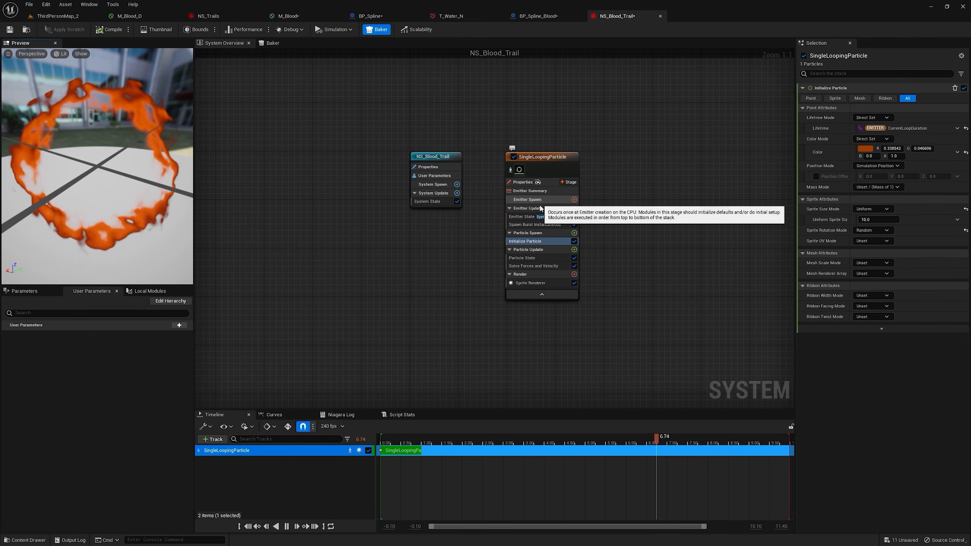
- Add a new scratch pad module to the emitter's Particle Spawn stage and name it Spline_Trail
{"action": "left_click", "coordinate": [534, 233]}
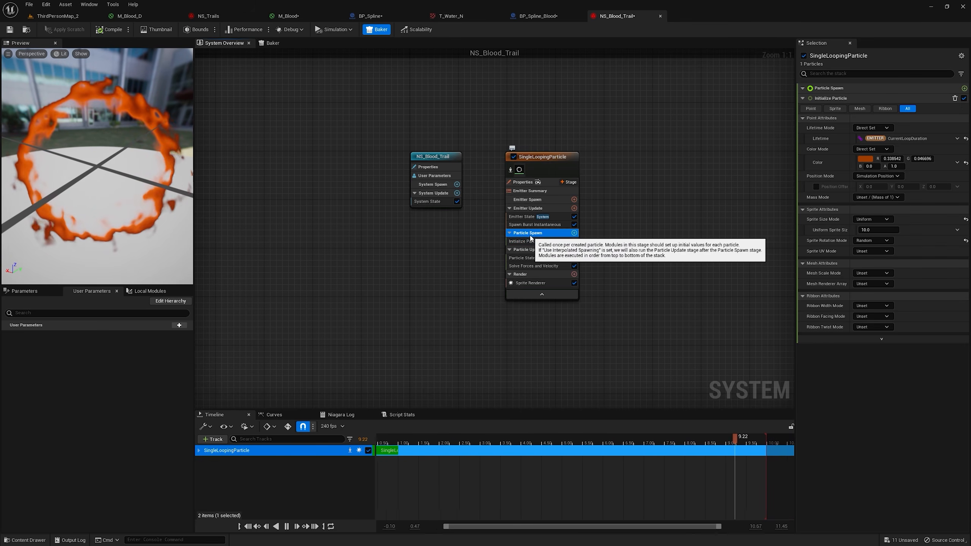
{"action": "left_click", "coordinate": [574, 233]}
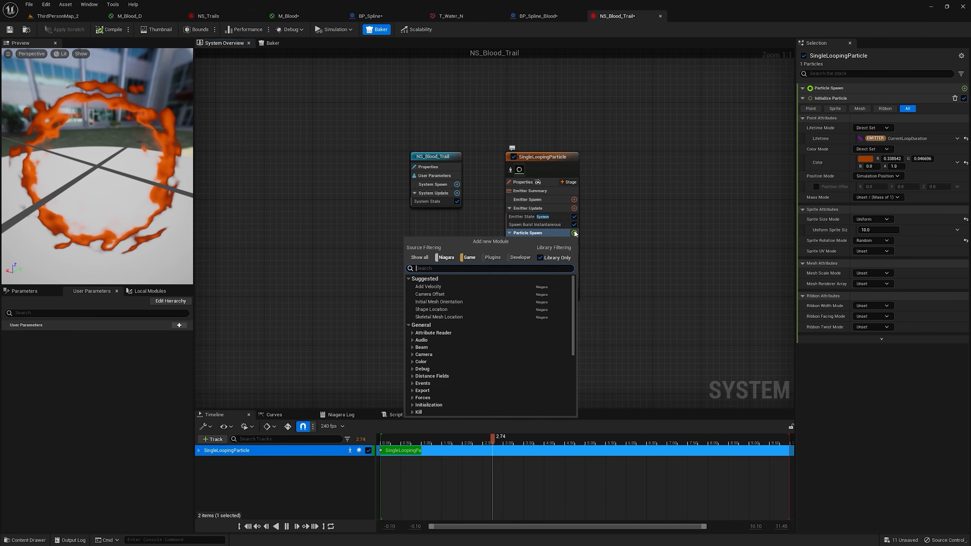
{"action": "type", "text": "scra"}
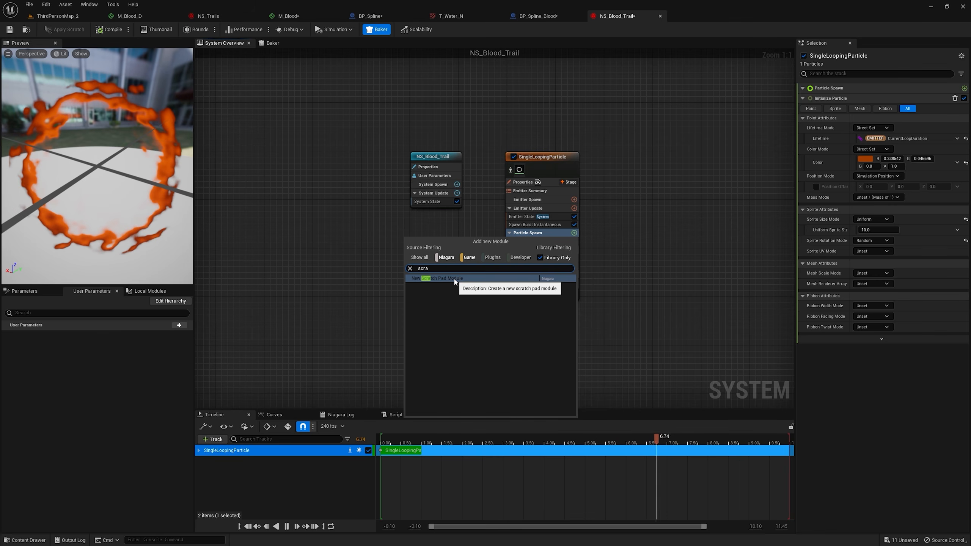
{"action": "left_click", "coordinate": [454, 280]}
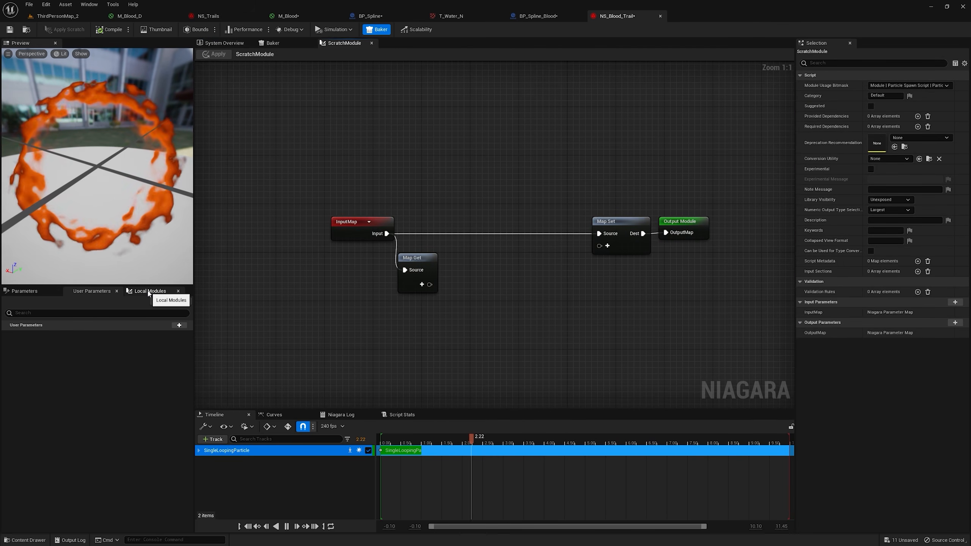
{"action": "left_click", "coordinate": [150, 291]}
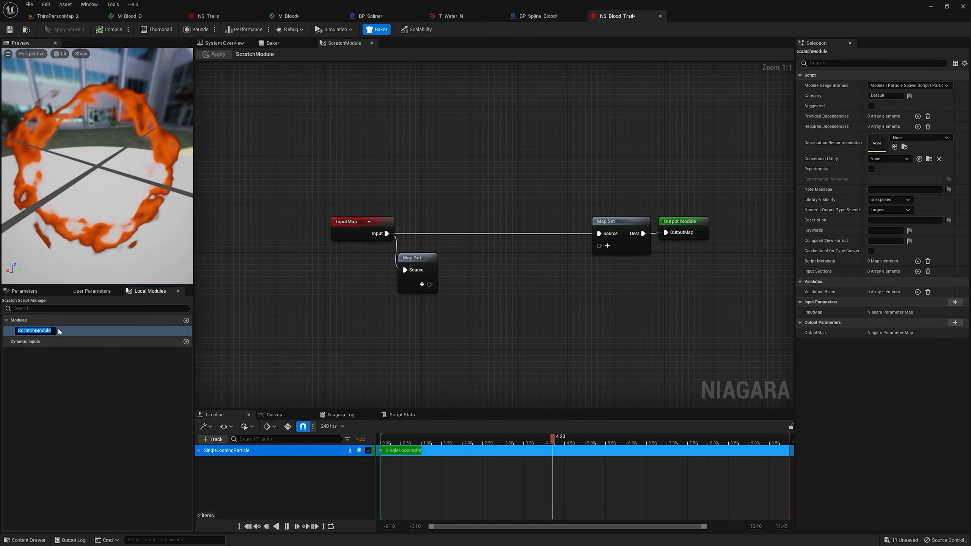
{"action": "key", "text": "BackSpace"}
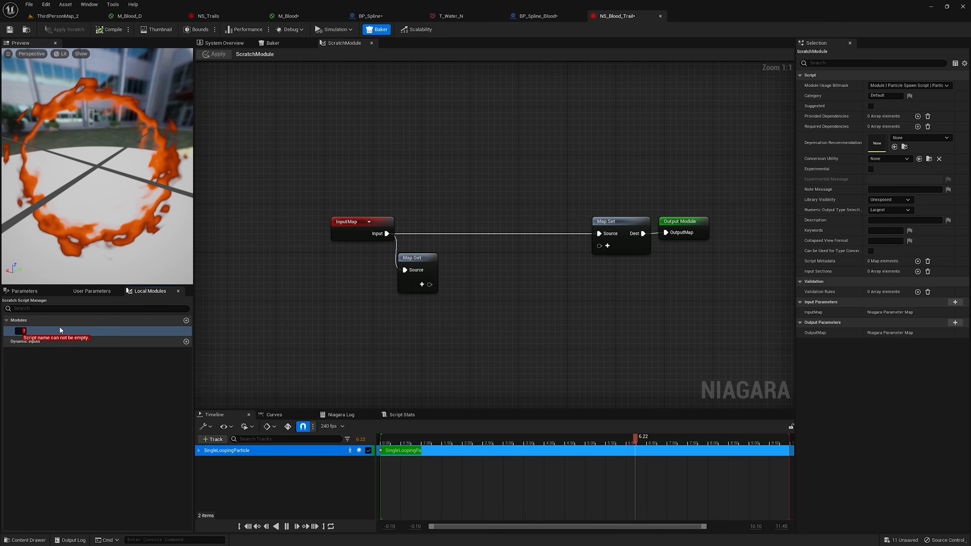
{"action": "type", "text": "Spline_Trail"}
{"action": "key", "text": "Return"}
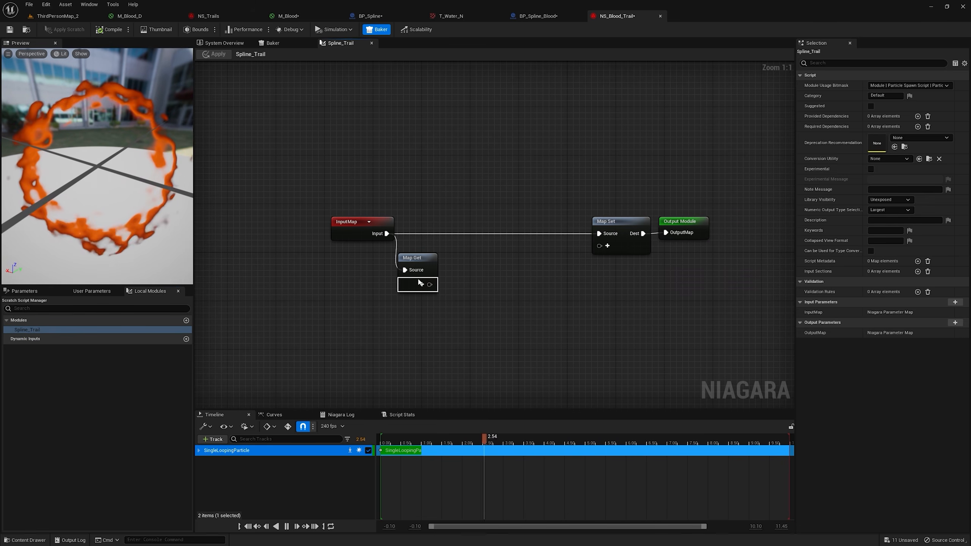
- Add a Spline input to the Map Get node, keeping the name New Spline
{"action": "left_click", "coordinate": [421, 283]}
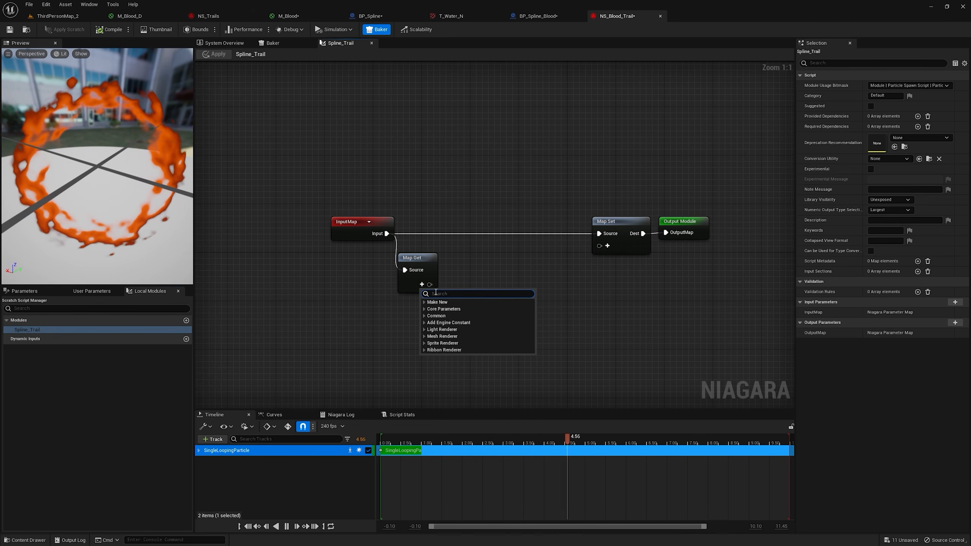
{"action": "type", "text": "spline"}
{"action": "left_click", "coordinate": [439, 316]}
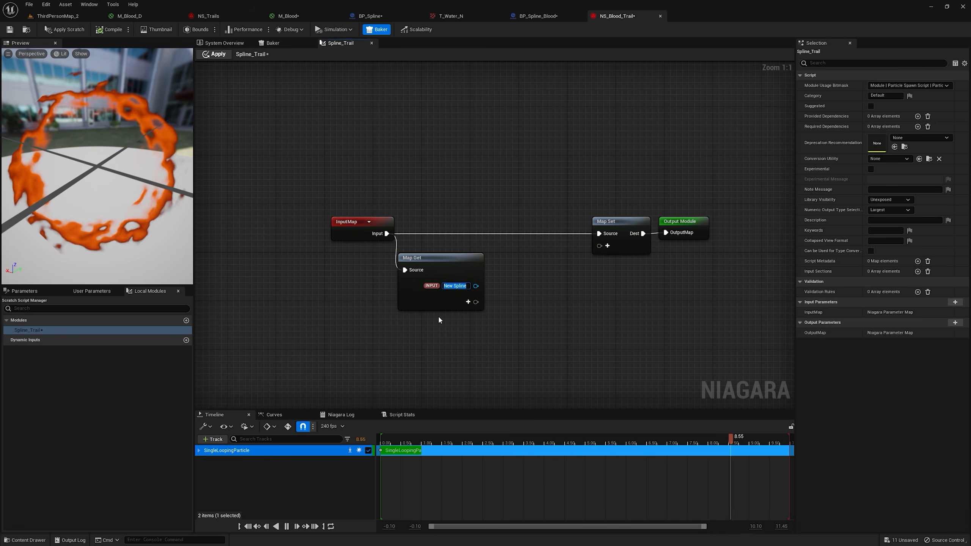
{"action": "left_click", "coordinate": [490, 289]}
- Add a Sample Spline Position by Unit Distance WS node fed by the New Spline input
{"action": "right_click_drag", "start_coordinate": [774, 292], "coordinate": [679, 198]}
{"action": "left_click_drag", "start_coordinate": [374, 189], "coordinate": [470, 175]}
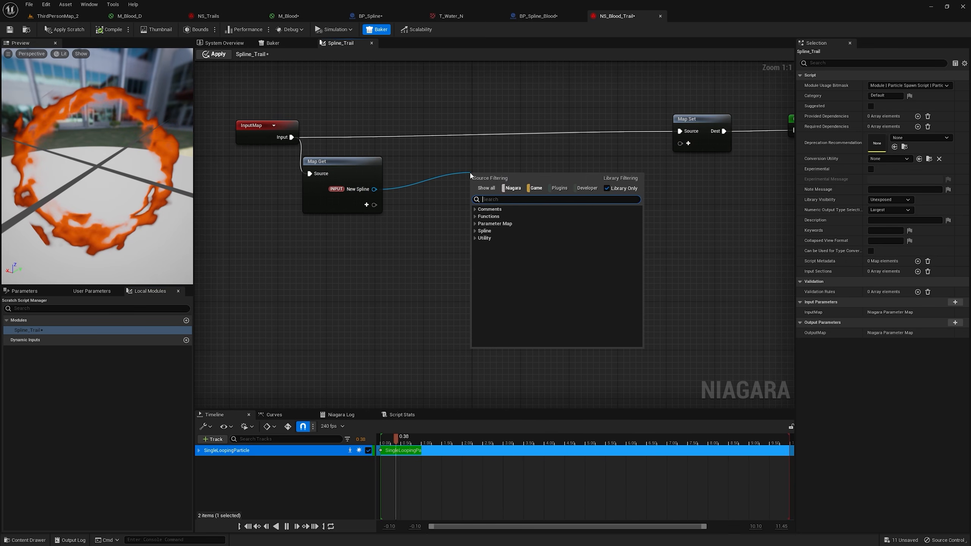
{"action": "type", "text": "sample spline"}
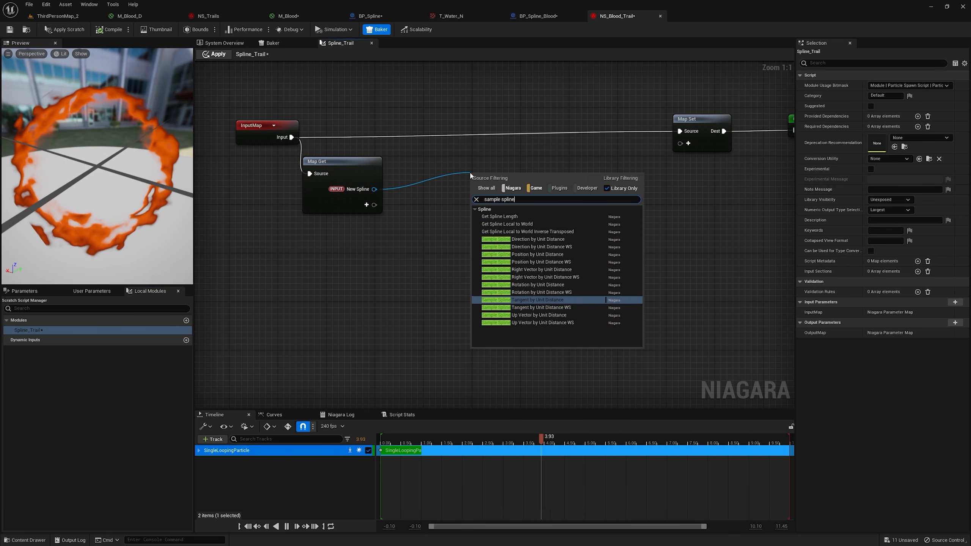
{"action": "type", "text": " pos"}
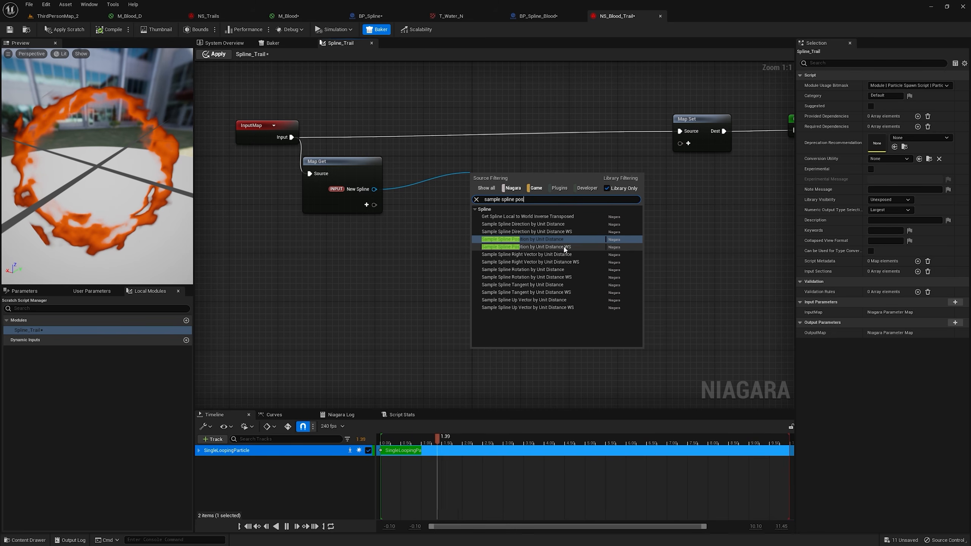
{"action": "left_click", "coordinate": [564, 247]}
- Add PARTICLES Position to the Map Set node and connect the sampled spline Position to it
{"action": "right_click_drag", "start_coordinate": [639, 188], "coordinate": [520, 178]}
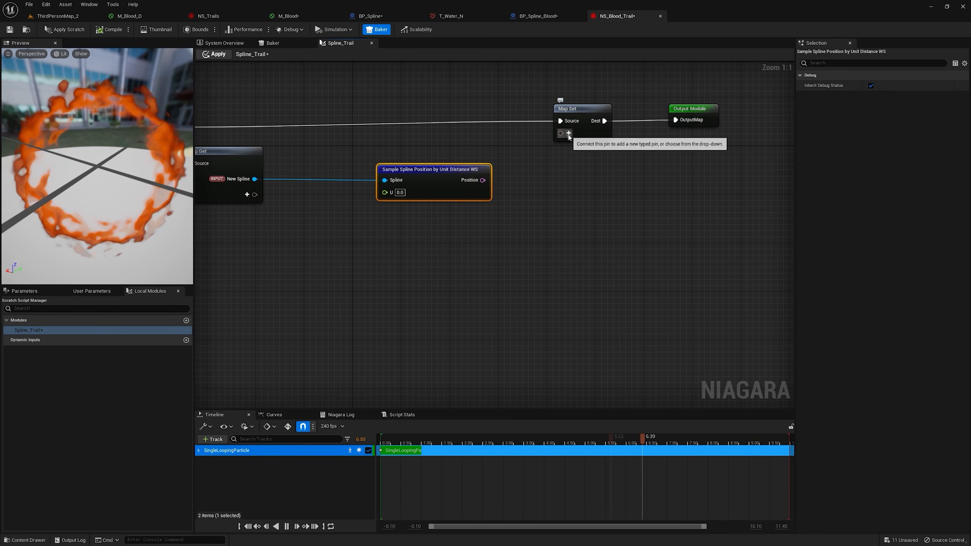
{"action": "left_click", "coordinate": [569, 134]}
{"action": "type", "text": "parti"}
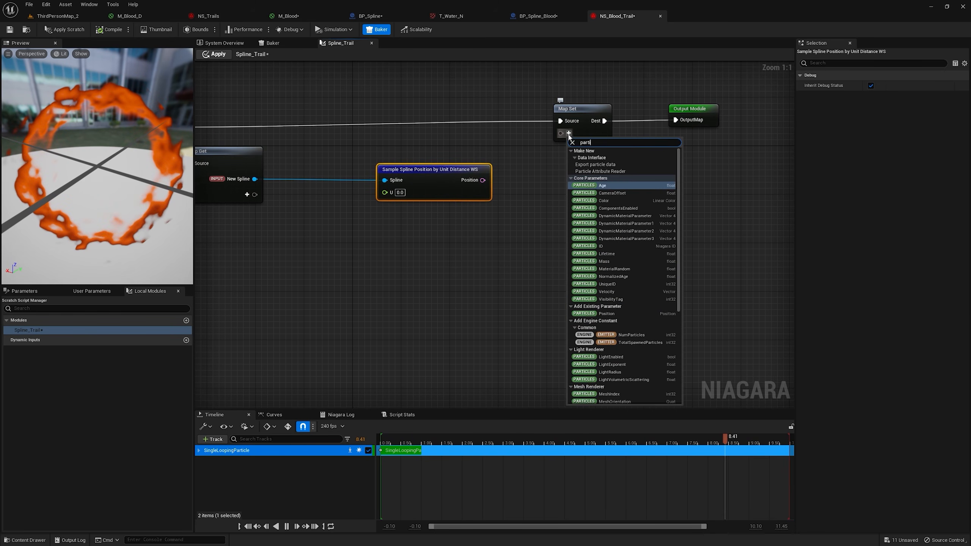
{"action": "type", "text": "cle pos"}
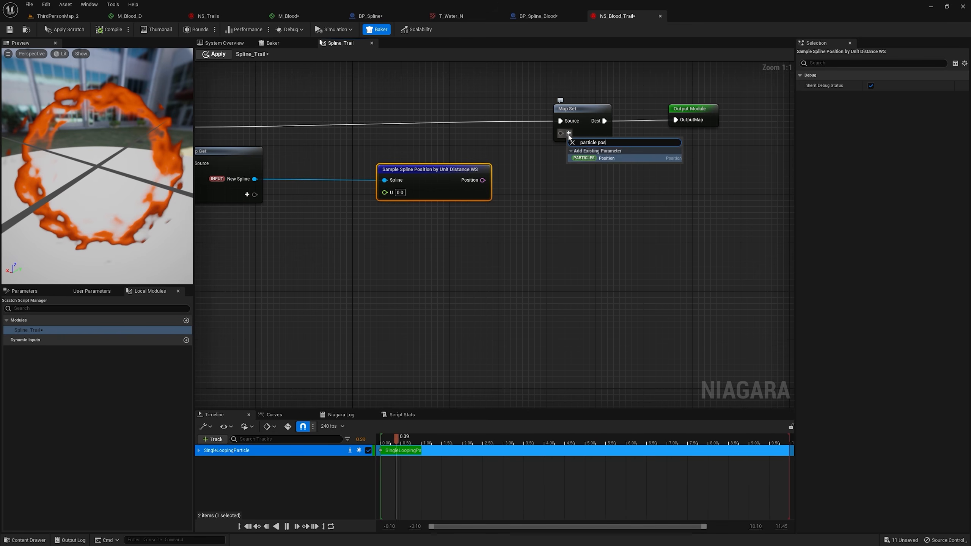
{"action": "key", "text": "Return"}
{"action": "right_click_drag", "start_coordinate": [523, 195], "coordinate": [599, 178]}
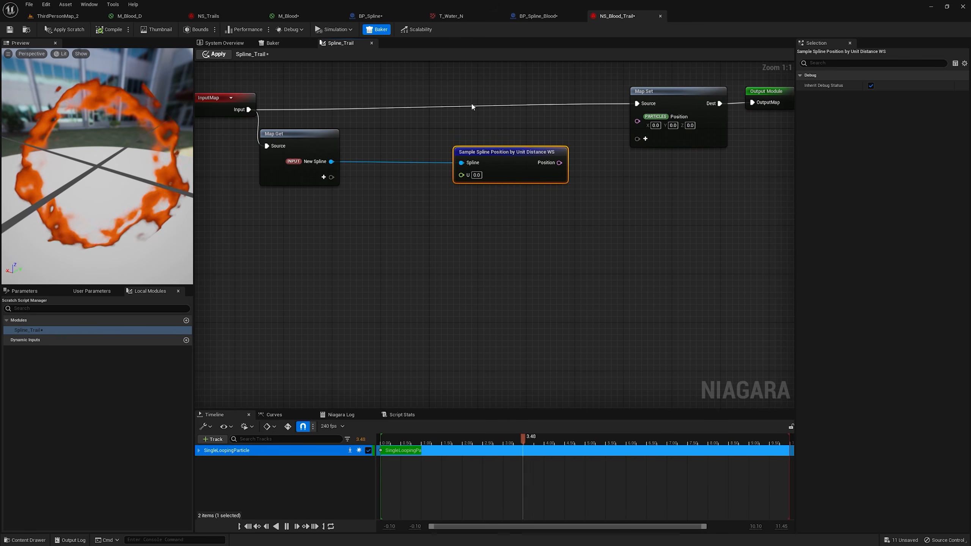
{"action": "right_click_drag", "start_coordinate": [565, 134], "coordinate": [522, 148]}
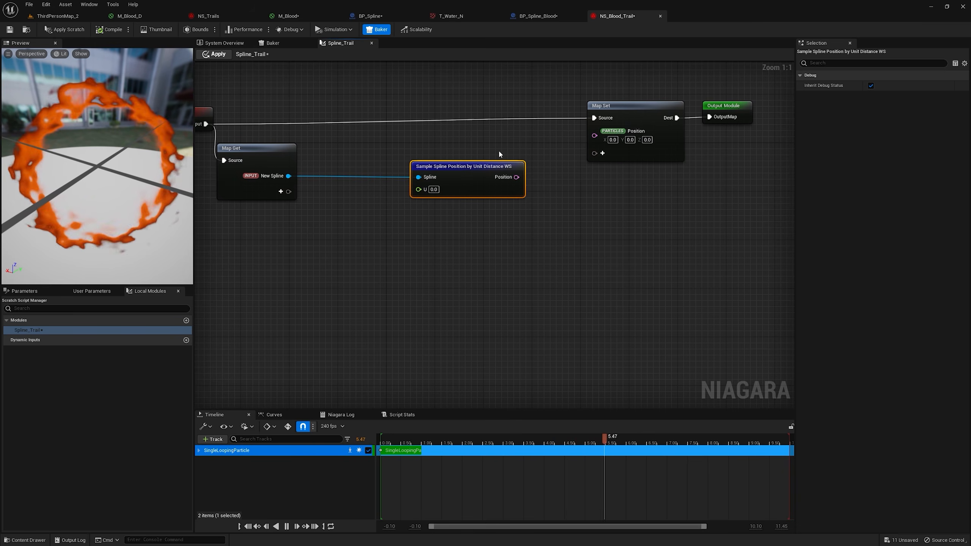
{"action": "left_click_drag", "start_coordinate": [517, 177], "coordinate": [609, 134]}
{"action": "left_click_drag", "start_coordinate": [608, 133], "coordinate": [609, 134]}
- Add an Execution Index node to the graph and place it below the Map Get node
{"action": "left_click_drag", "start_coordinate": [762, 178], "coordinate": [706, 144]}
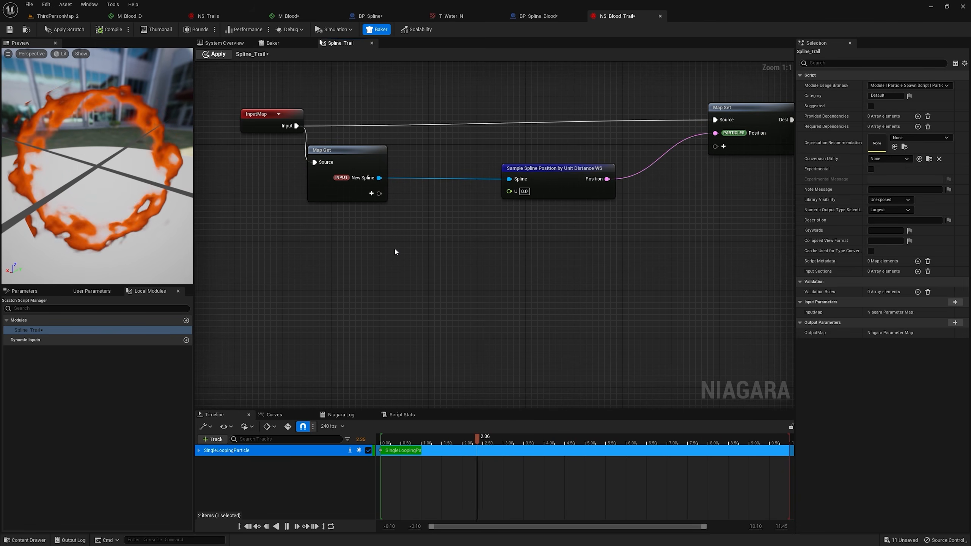
{"action": "right_click", "coordinate": [395, 251]}
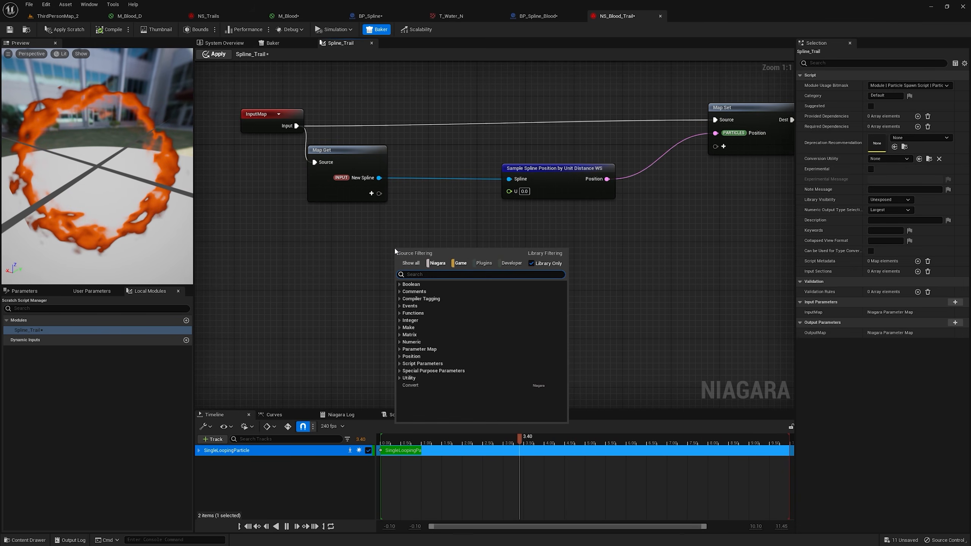
{"action": "type", "text": "e"}
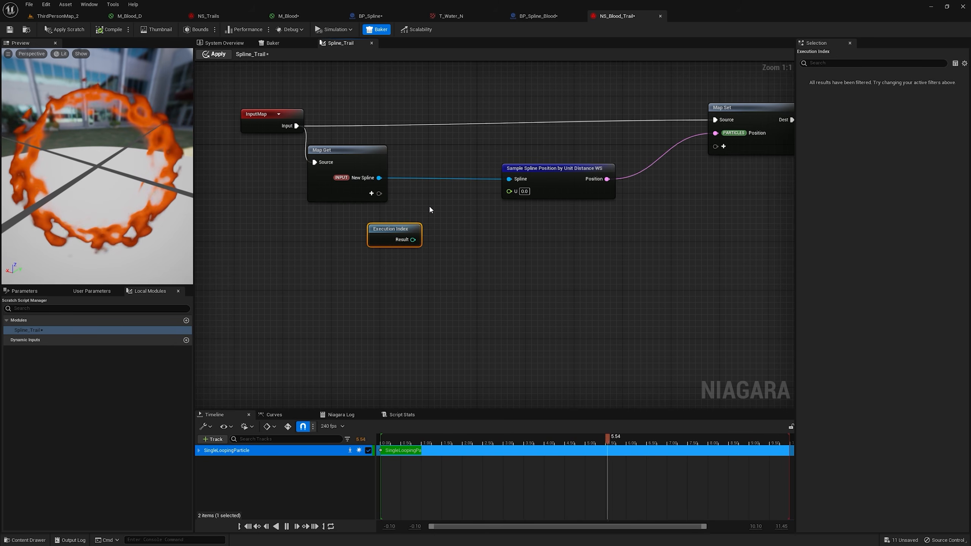
{"action": "left_click_drag", "start_coordinate": [393, 239], "coordinate": [376, 264]}
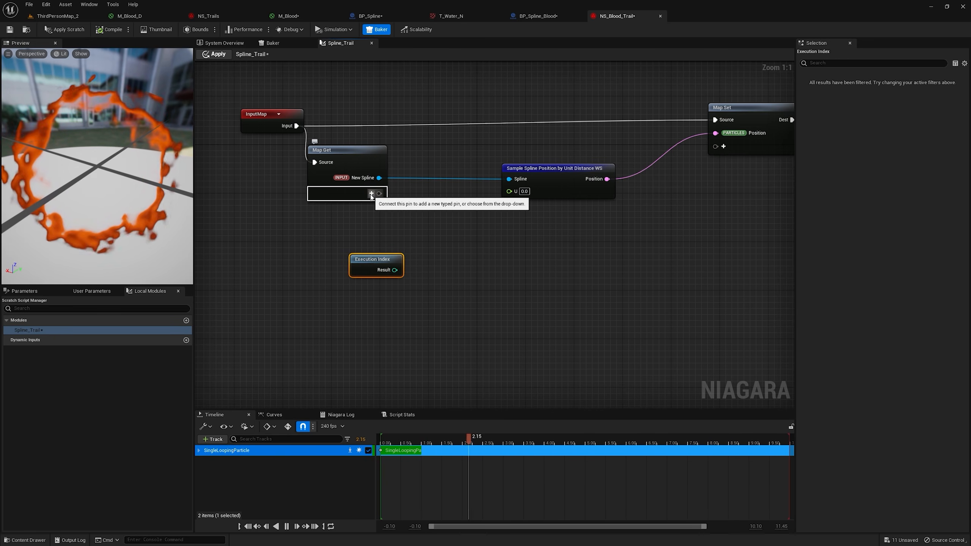
- Add an int32 input named Num Particles to the Map Get node
{"action": "left_click", "coordinate": [372, 194]}
{"action": "type", "text": "int"}
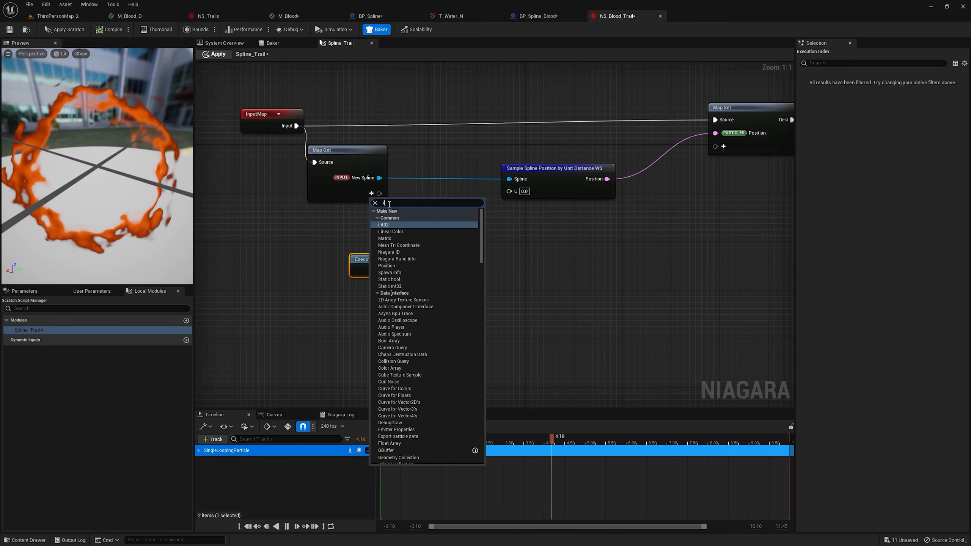
{"action": "left_click", "coordinate": [394, 227]}
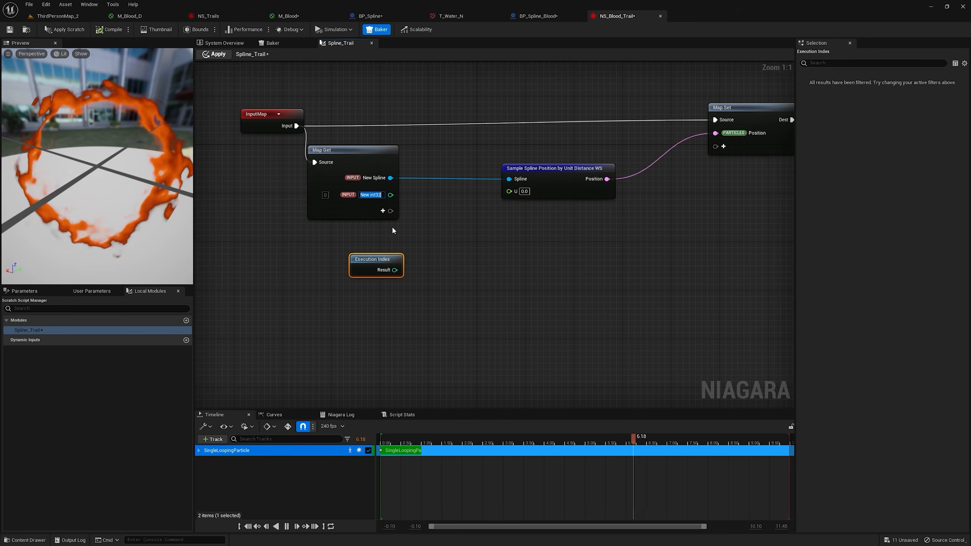
{"action": "key", "text": "BackSpace"}
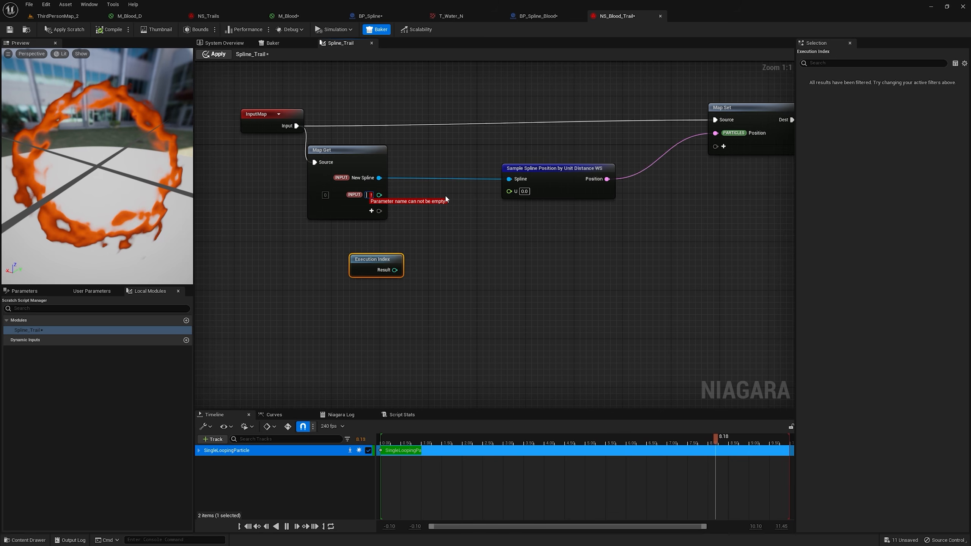
{"action": "type", "text": "N"}
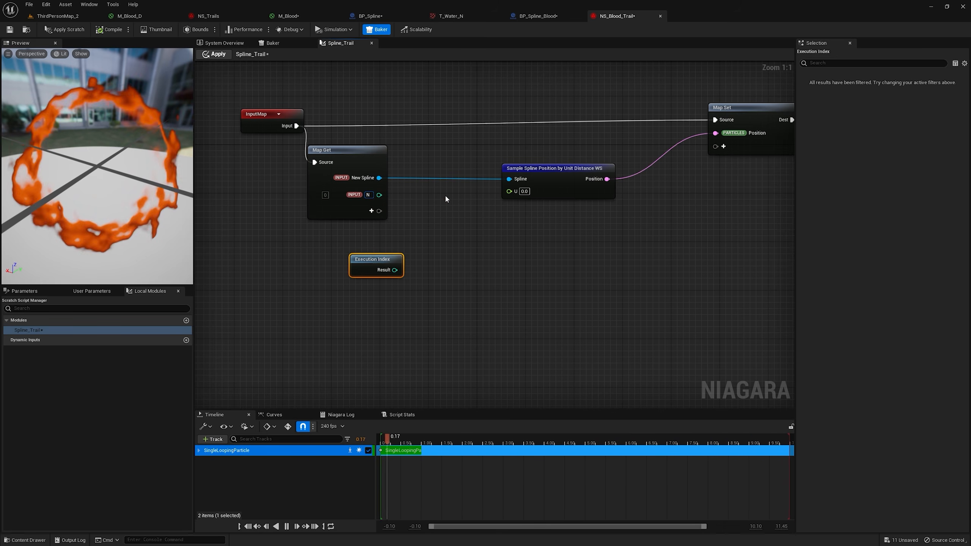
{"action": "type", "text": "um Particles"}
{"action": "key", "text": "Return"}
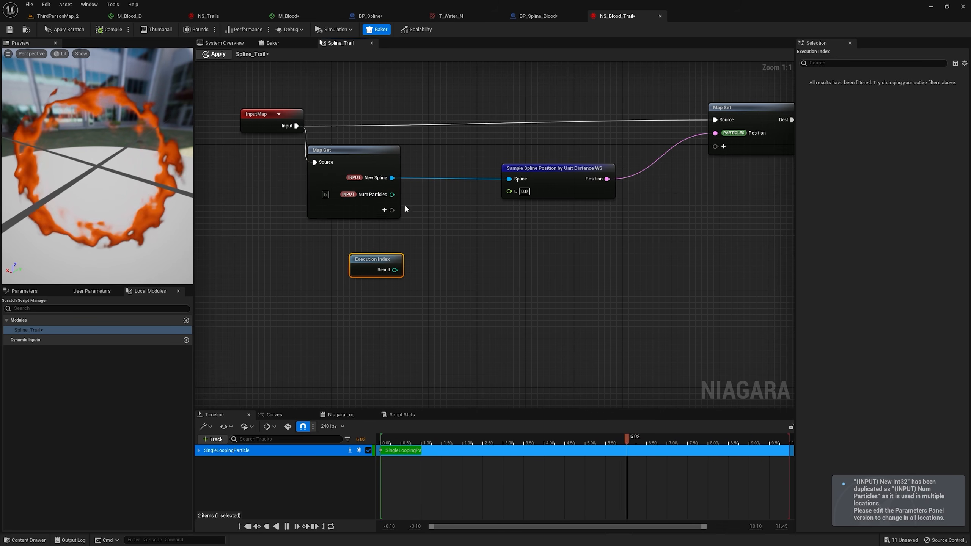
- Feed Execution Index divided by Num Particles into the spline sampling node's U input and apply the scratch module
{"action": "left_click_drag", "start_coordinate": [394, 270], "coordinate": [488, 275]}
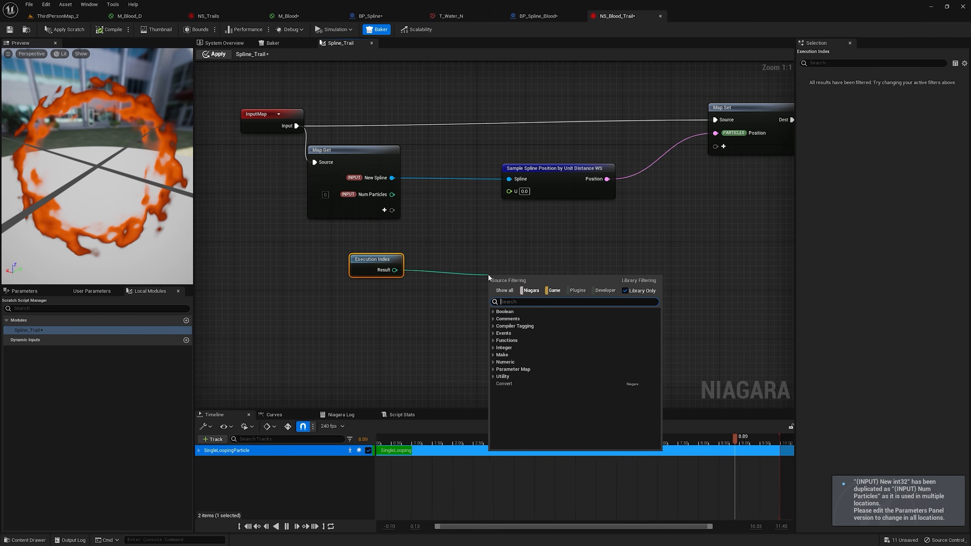
{"action": "type", "text": "/"}
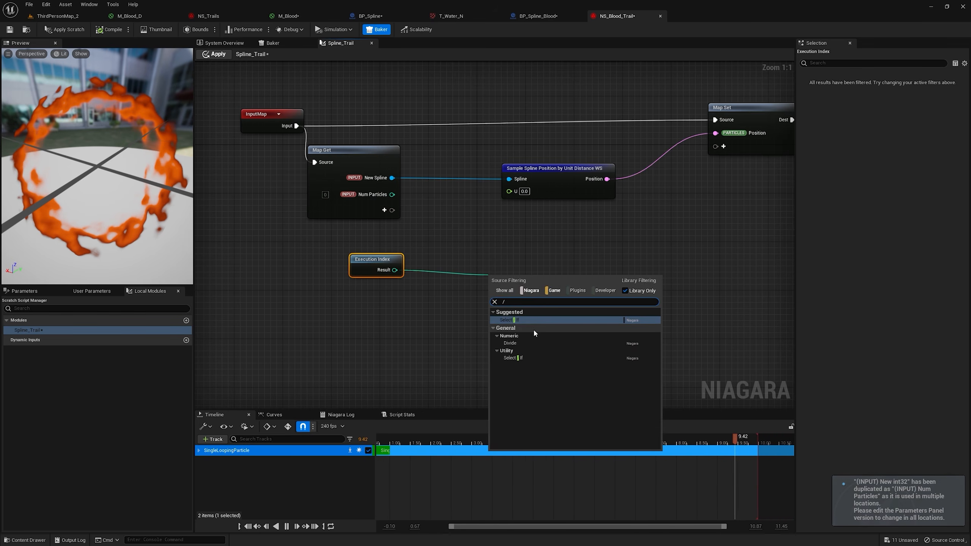
{"action": "left_click", "coordinate": [534, 327]}
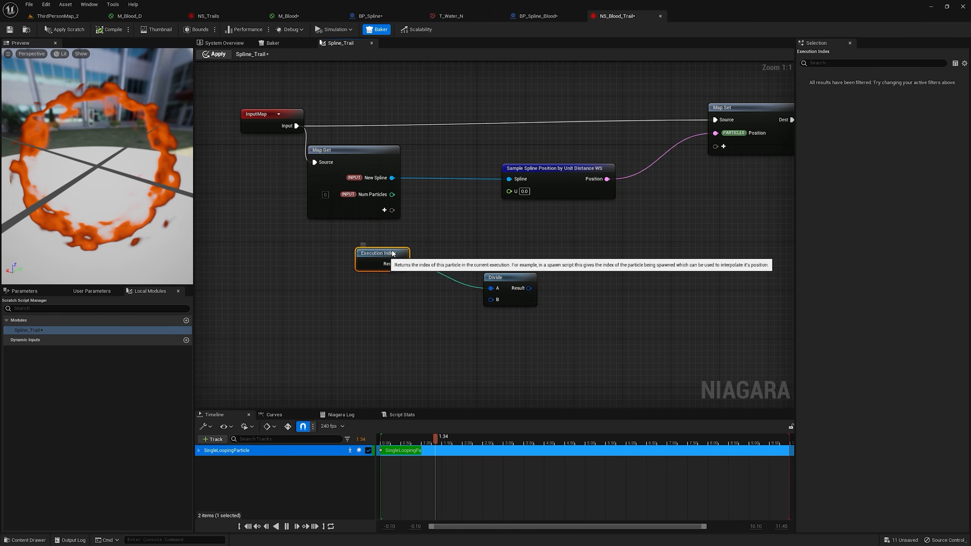
{"action": "left_click_drag", "start_coordinate": [392, 254], "coordinate": [435, 247]}
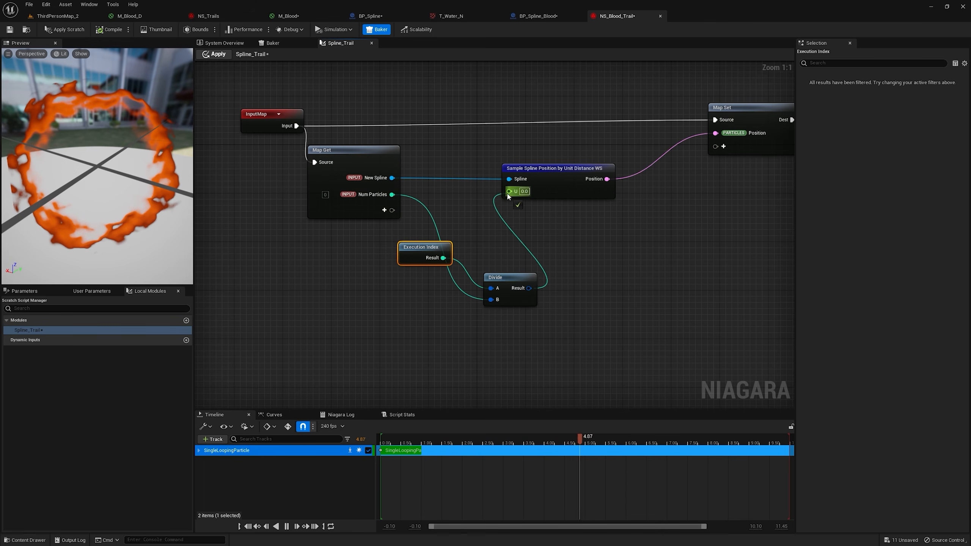
{"action": "left_click_drag", "start_coordinate": [501, 278], "coordinate": [513, 242]}
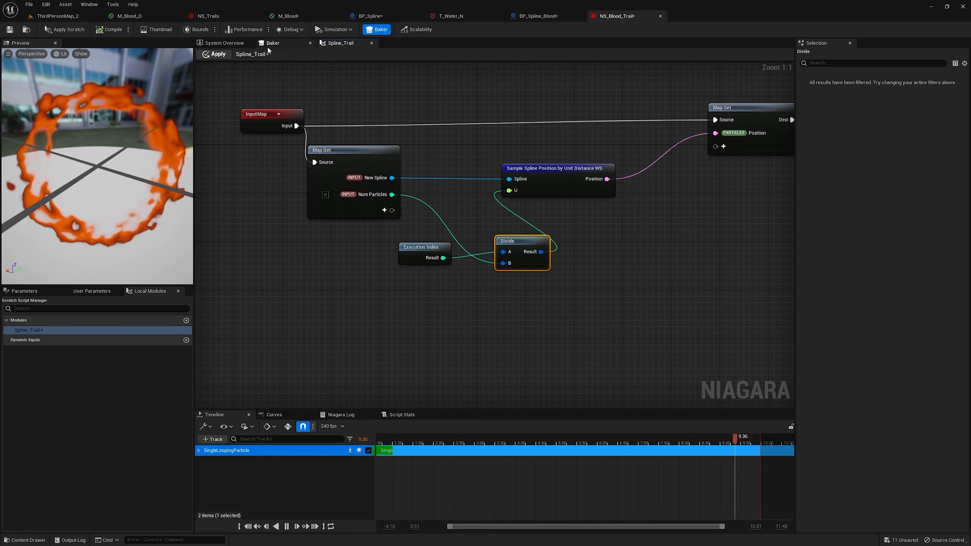
{"action": "left_click", "coordinate": [217, 54]}
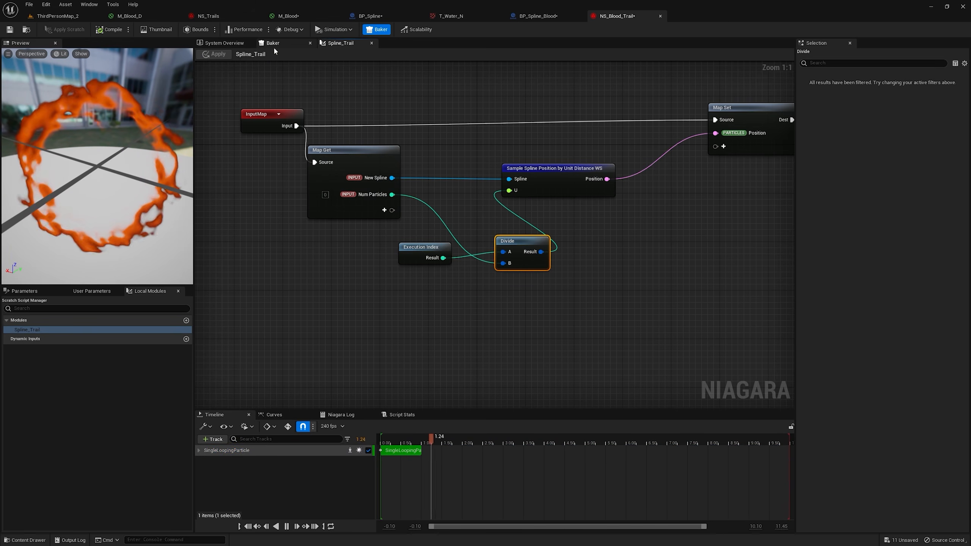
- Set the Spawn Burst Instantaneous module's Spawn Count to 20 in the SingleLoopingParticle emitter
{"action": "left_click", "coordinate": [224, 42]}
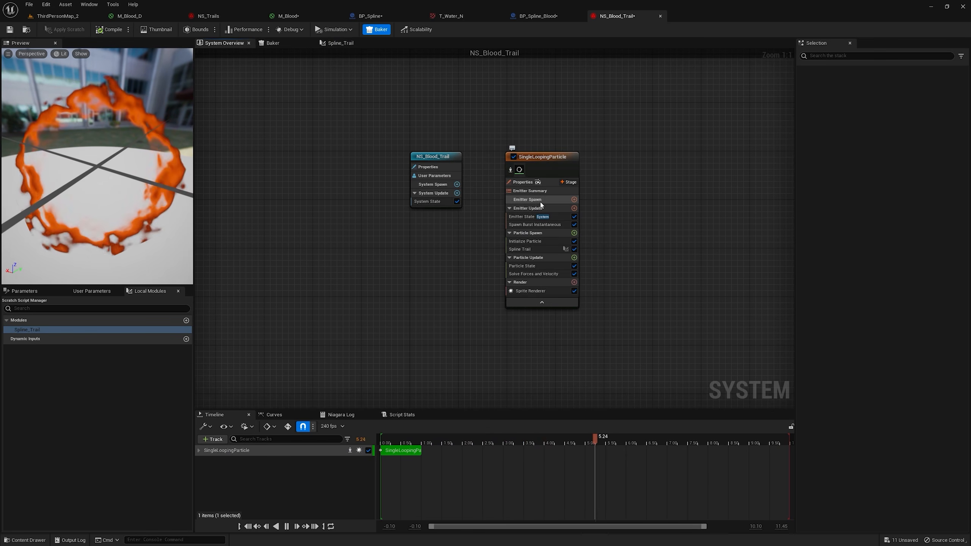
{"action": "left_click", "coordinate": [535, 225]}
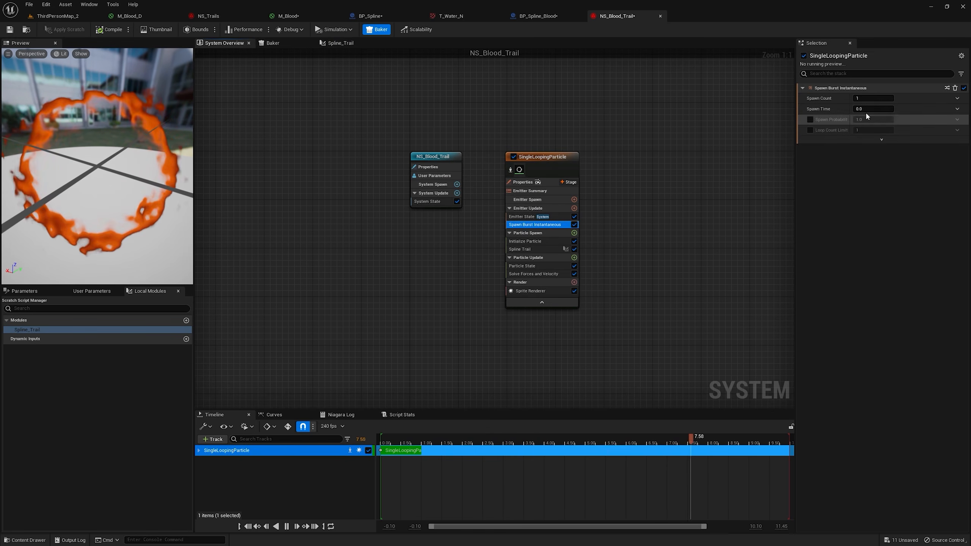
{"action": "left_click", "coordinate": [863, 98]}
{"action": "type", "text": "2"}
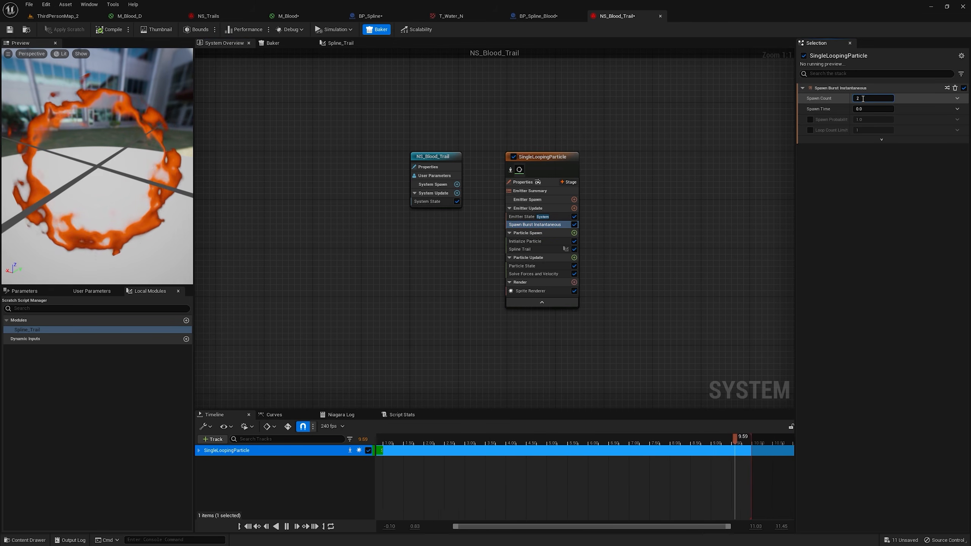
{"action": "type", "text": "0"}
{"action": "key", "text": "Return"}
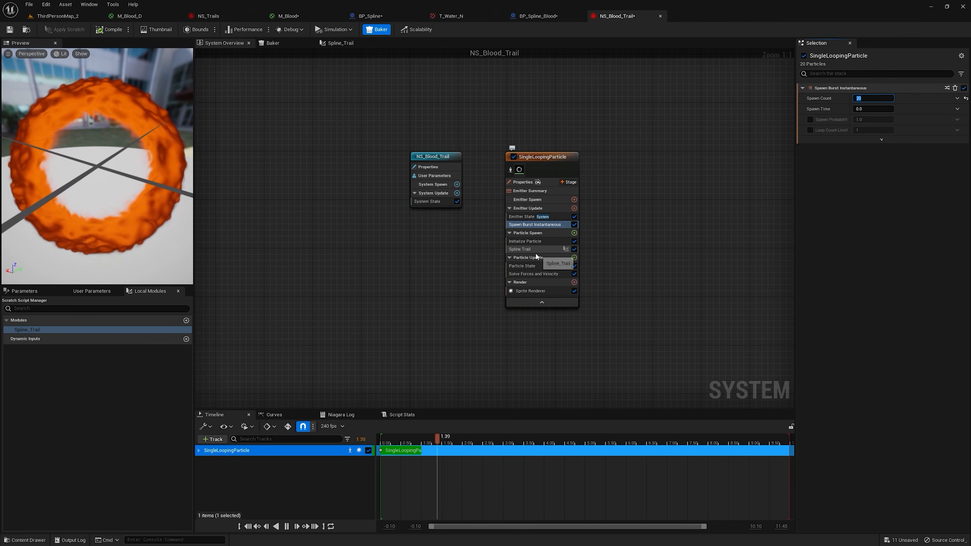
- Set the Spline Trail module's Num Particles to 10 and compile the Niagara system
{"action": "left_click", "coordinate": [534, 248]}
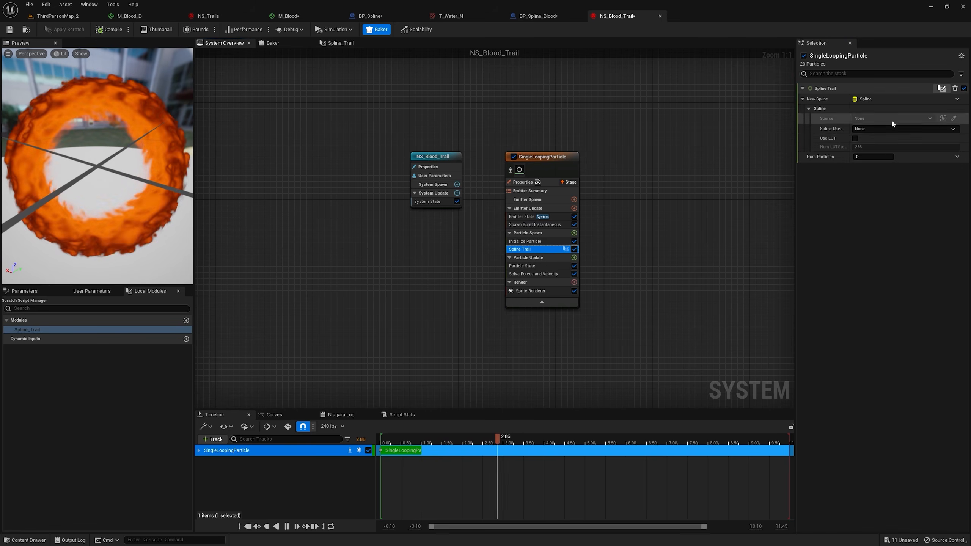
{"action": "left_click", "coordinate": [868, 156]}
{"action": "type", "text": "10"}
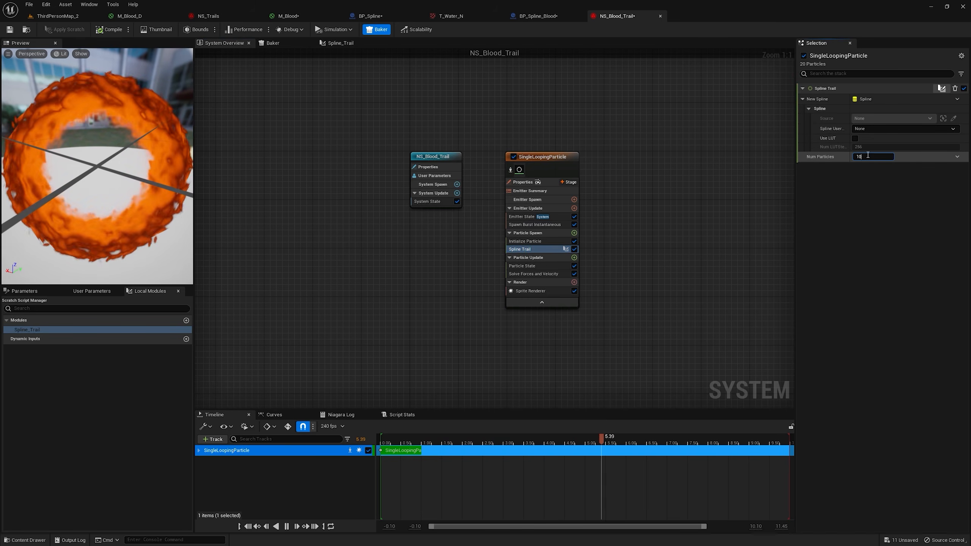
{"action": "key", "text": "Return"}
{"action": "left_click", "coordinate": [120, 33]}
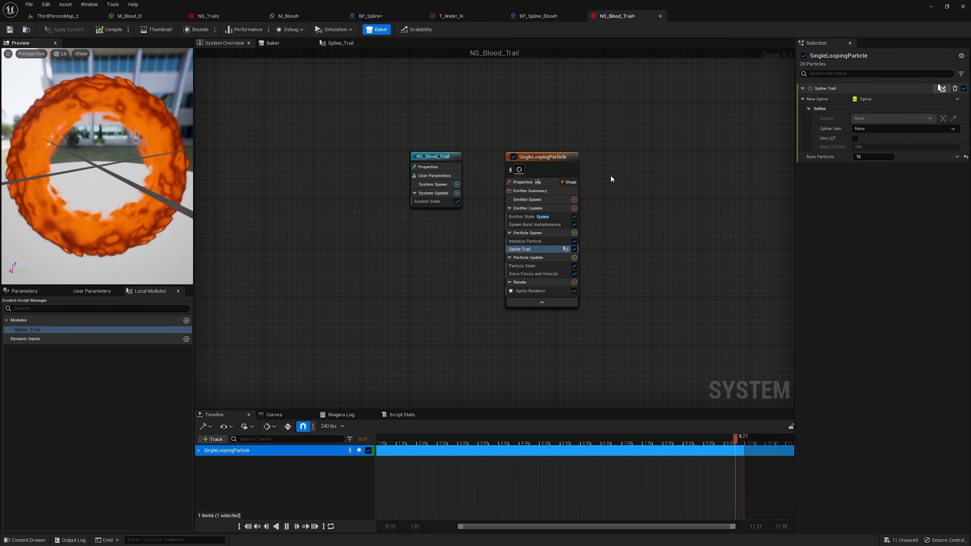
- Add NS_Blood_Trail to the BP_Spline_Blood blueprint as a child component of its Spline
{"action": "left_click", "coordinate": [58, 15]}
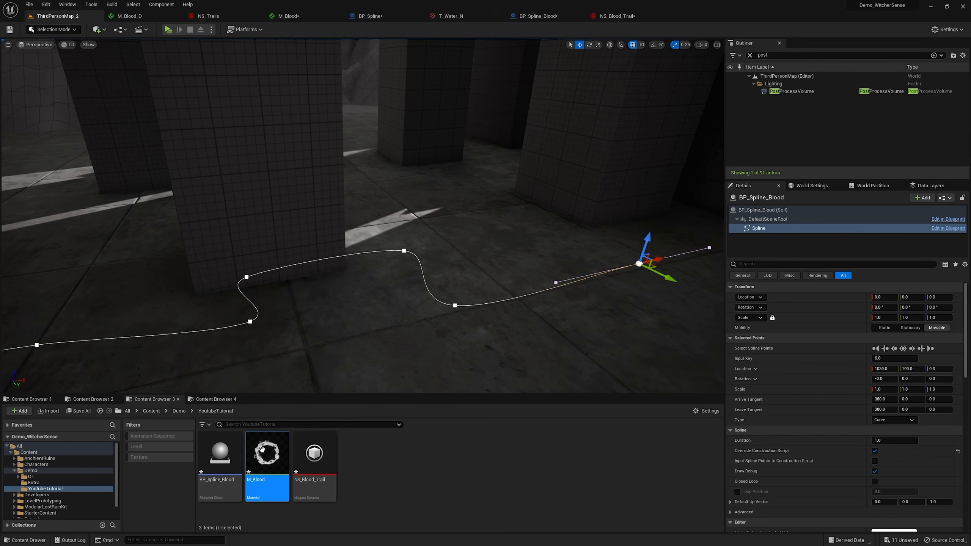
{"action": "left_click_drag", "start_coordinate": [262, 449], "coordinate": [538, 167]}
{"action": "left_click_drag", "start_coordinate": [538, 12], "coordinate": [53, 89]}
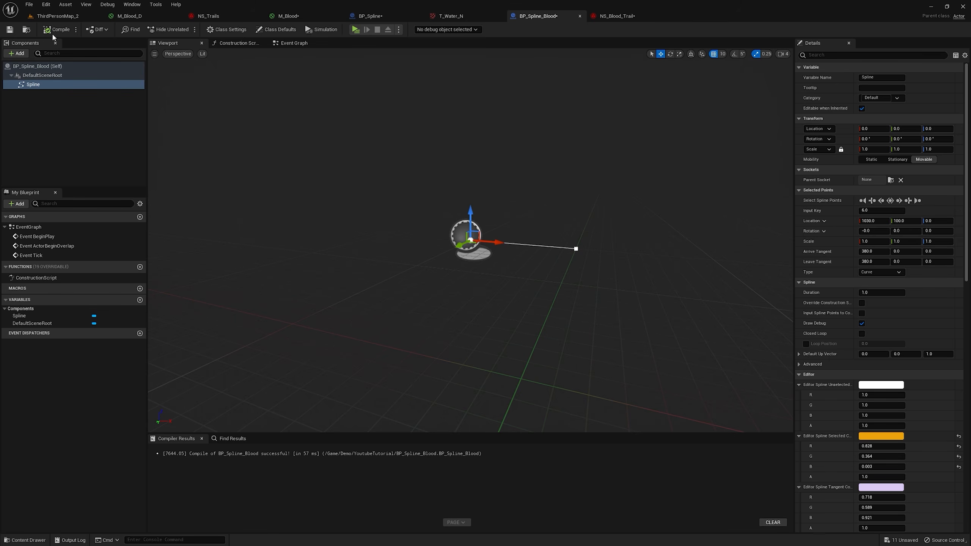
{"action": "left_click", "coordinate": [57, 16]}
{"action": "left_click_drag", "start_coordinate": [314, 457], "coordinate": [513, 23]}
{"action": "left_click_drag", "start_coordinate": [37, 85], "coordinate": [38, 85]}
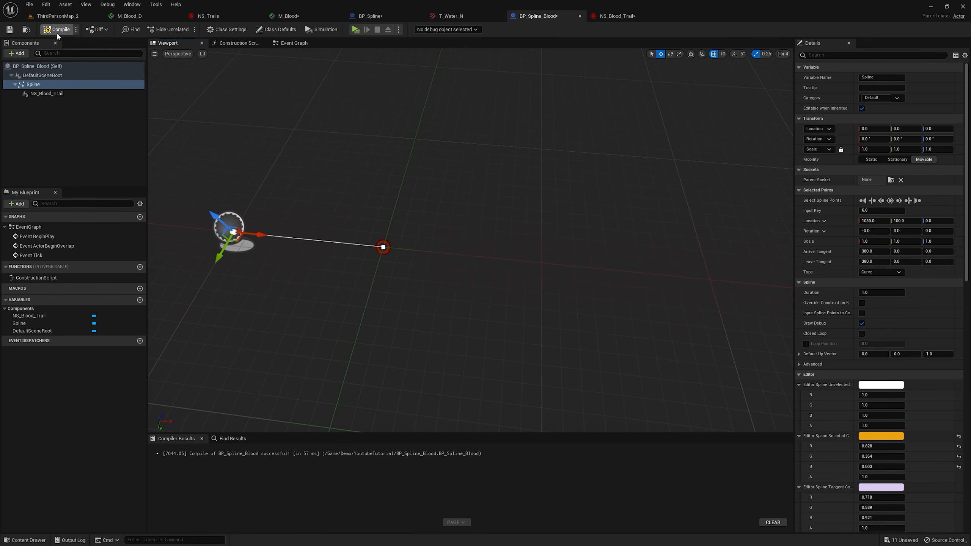
- Inspect the blood spline in the level and play-test the map to check the particle trail
{"action": "left_click", "coordinate": [57, 16]}
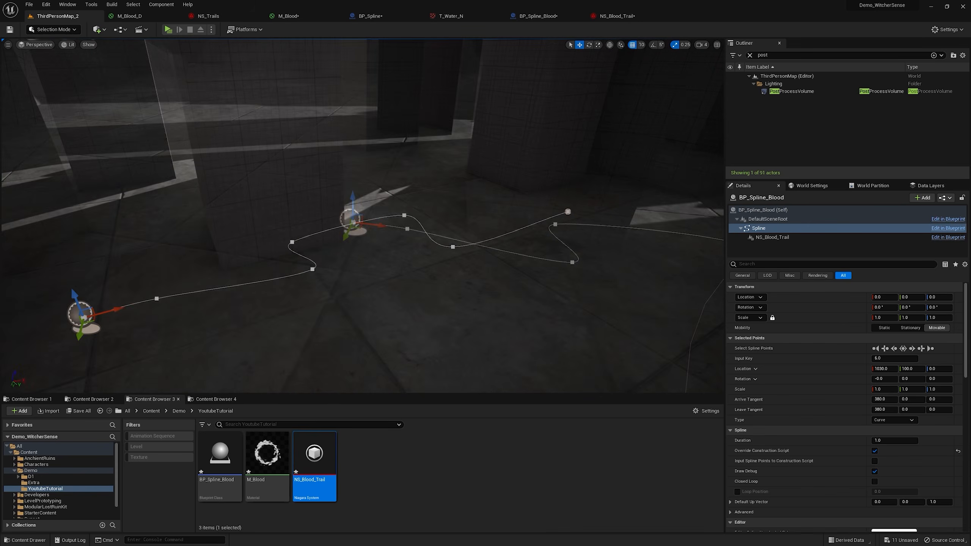
{"action": "right_click_drag", "start_coordinate": [388, 176], "coordinate": [373, 154]}
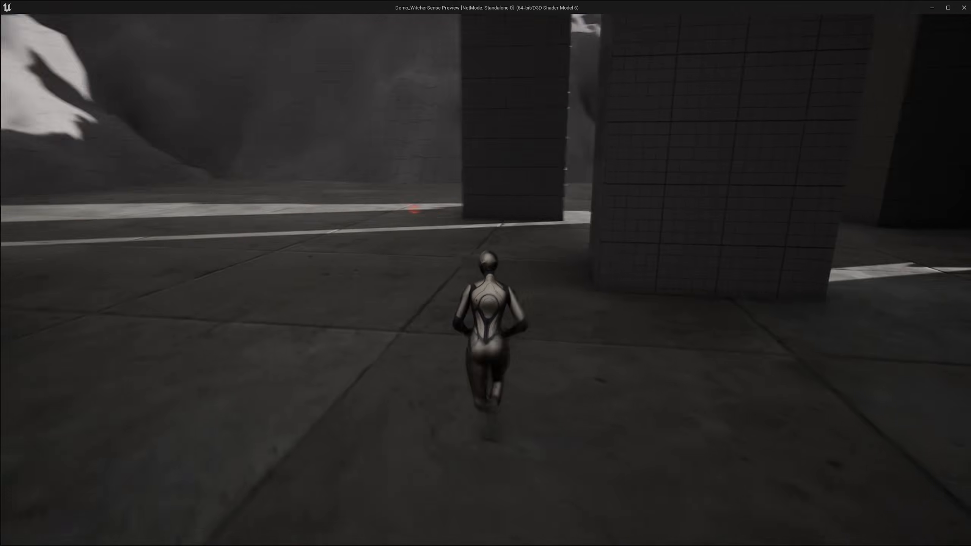
{"action": "key", "text": "w"}
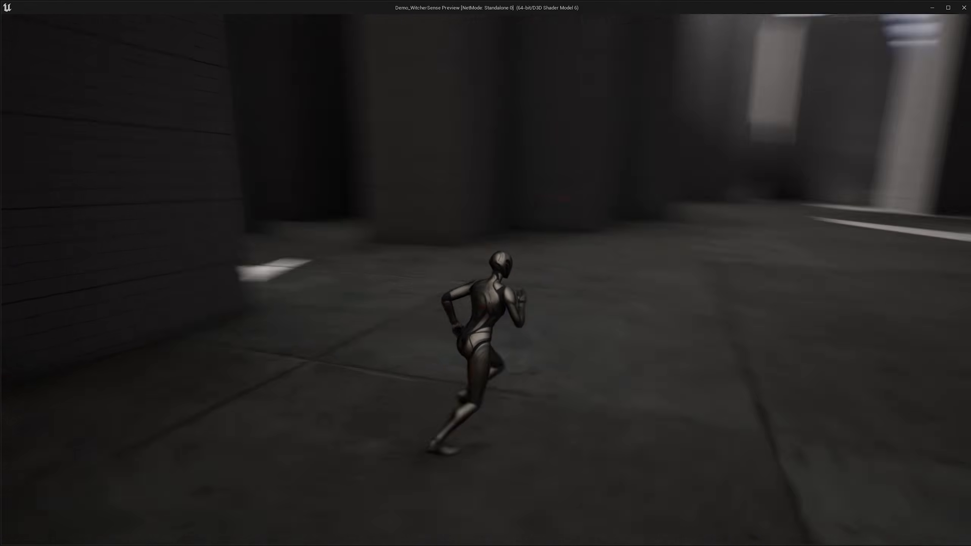
{"action": "key", "text": "w"}
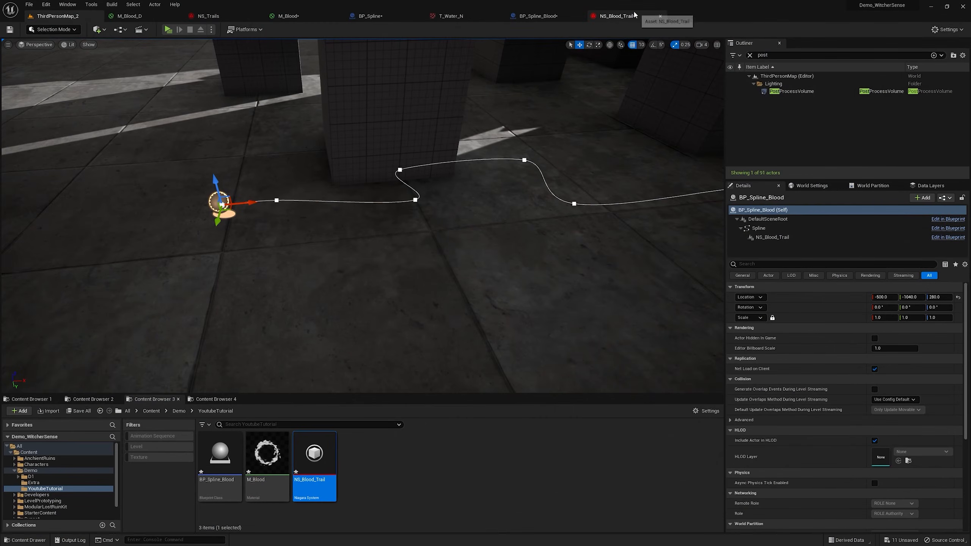
- In the Spline_Trail graph, unlink the Divide node's Result, convert it to float, and reconnect it to the spline sampler's U input
{"action": "left_click", "coordinate": [605, 20]}
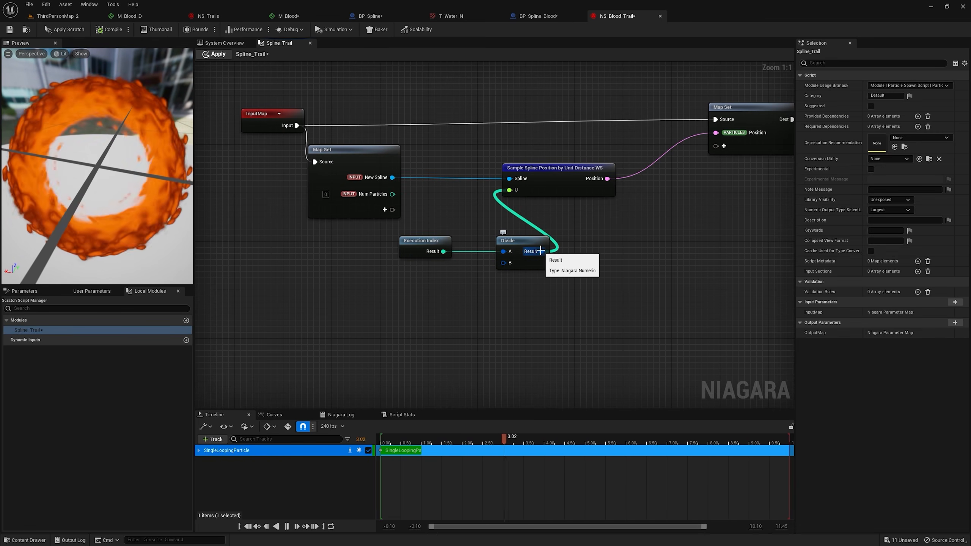
{"action": "left_click", "coordinate": [540, 251], "text": "alt"}
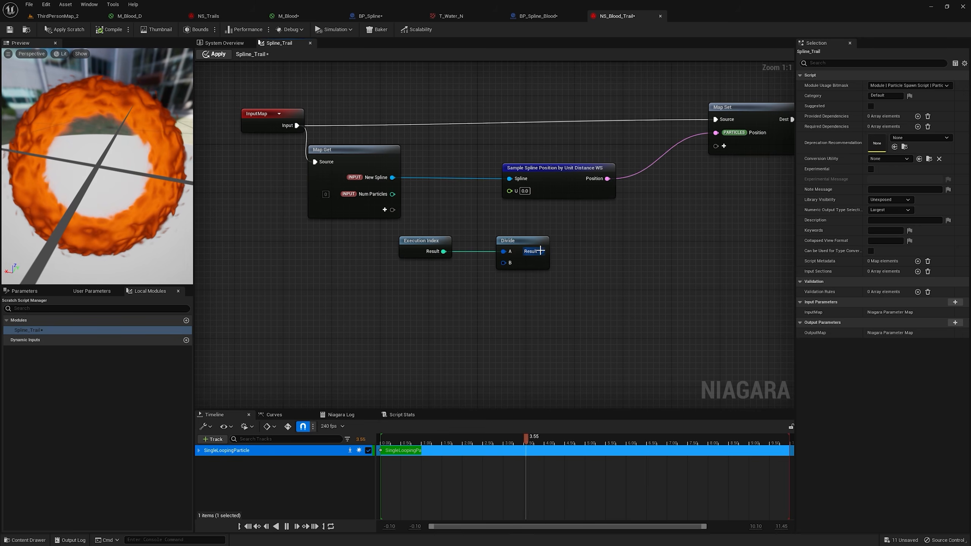
{"action": "right_click", "coordinate": [540, 251]}
{"action": "mouse_move", "coordinate": [579, 285]}
{"action": "left_click", "coordinate": [638, 286]}
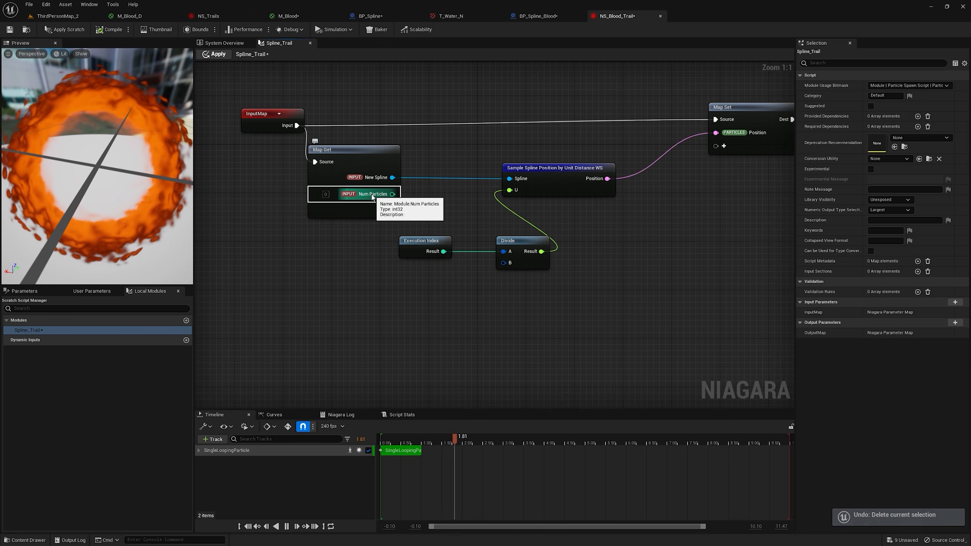
- Remove the int32 Num Particles input from the Map Get node
{"action": "right_click", "coordinate": [373, 195]}
{"action": "mouse_move", "coordinate": [420, 252]}
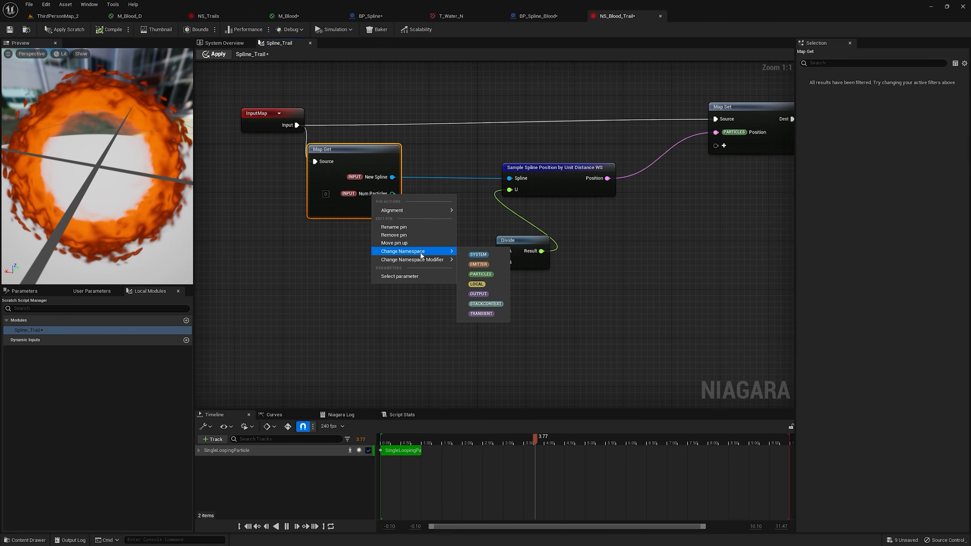
{"action": "left_click", "coordinate": [394, 235]}
- Add a float input to the Map Get node, feed it into Divide's B input and apply the scratch module
{"action": "left_click", "coordinate": [372, 193]}
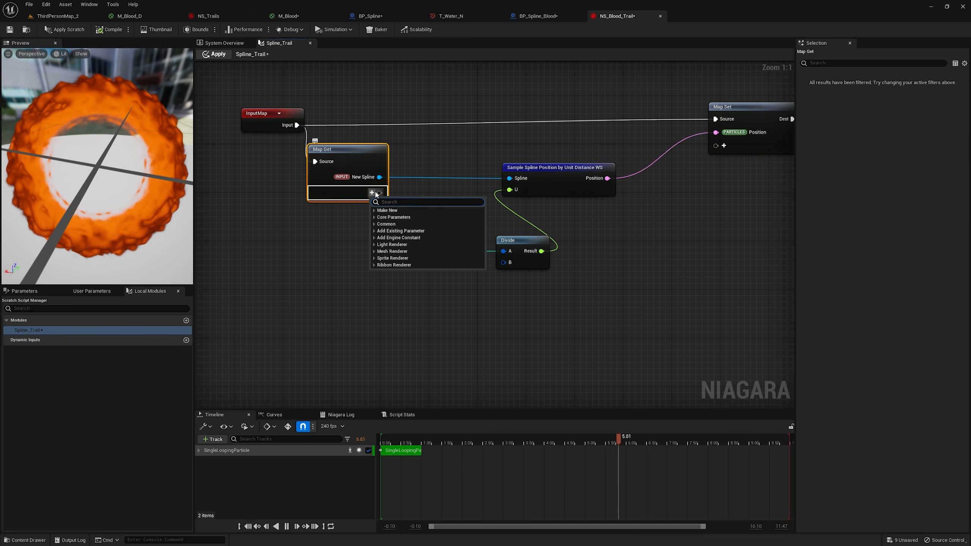
{"action": "type", "text": "flo"}
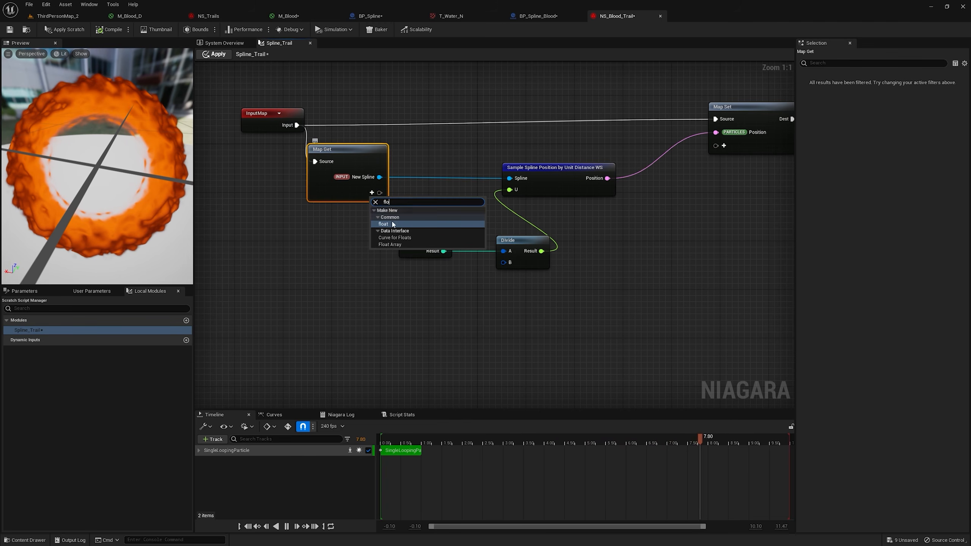
{"action": "left_click", "coordinate": [393, 225]}
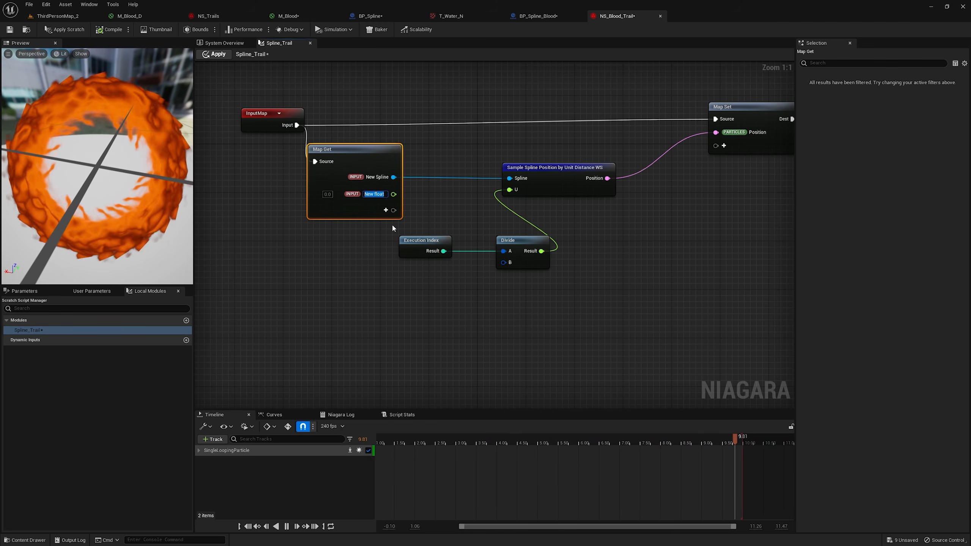
{"action": "key", "text": "Return"}
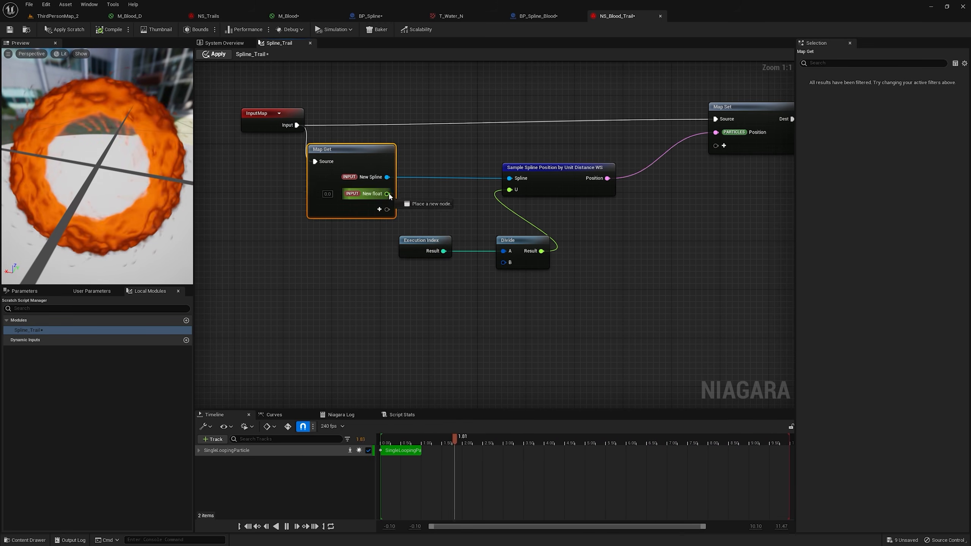
{"action": "left_click_drag", "start_coordinate": [502, 265], "coordinate": [503, 262]}
{"action": "left_click", "coordinate": [216, 54]}
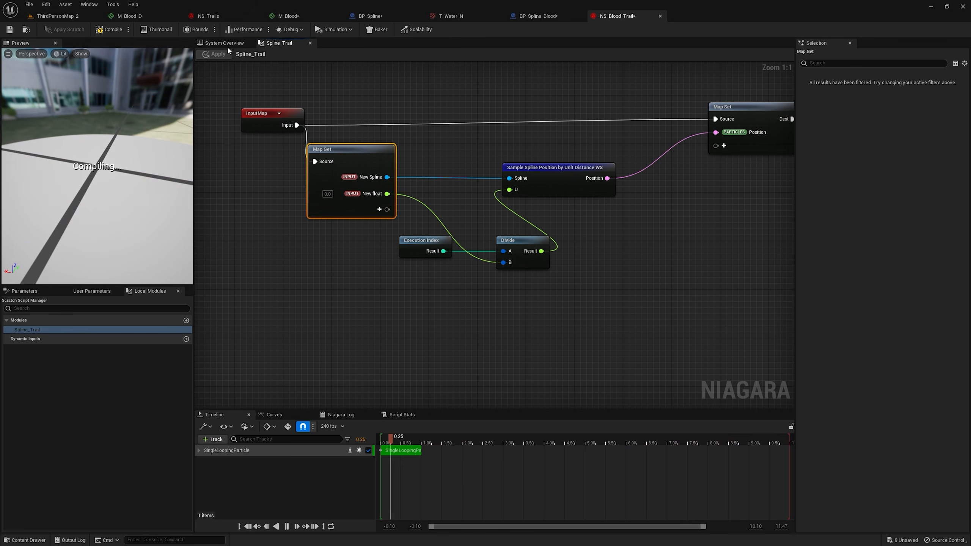
- Set the Spline Trail module's New float value to 20.0
{"action": "left_click", "coordinate": [233, 45]}
{"action": "left_click", "coordinate": [531, 248]}
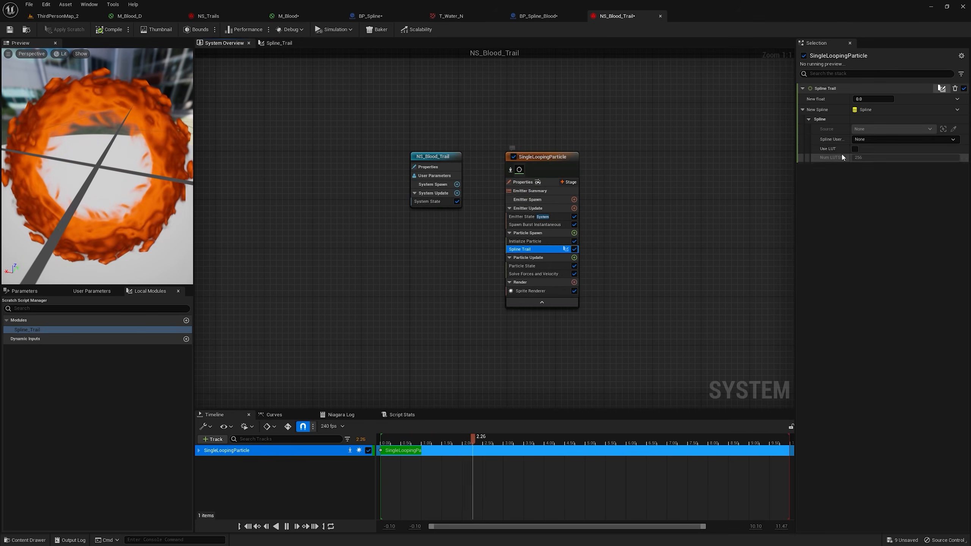
{"action": "left_click", "coordinate": [873, 99]}
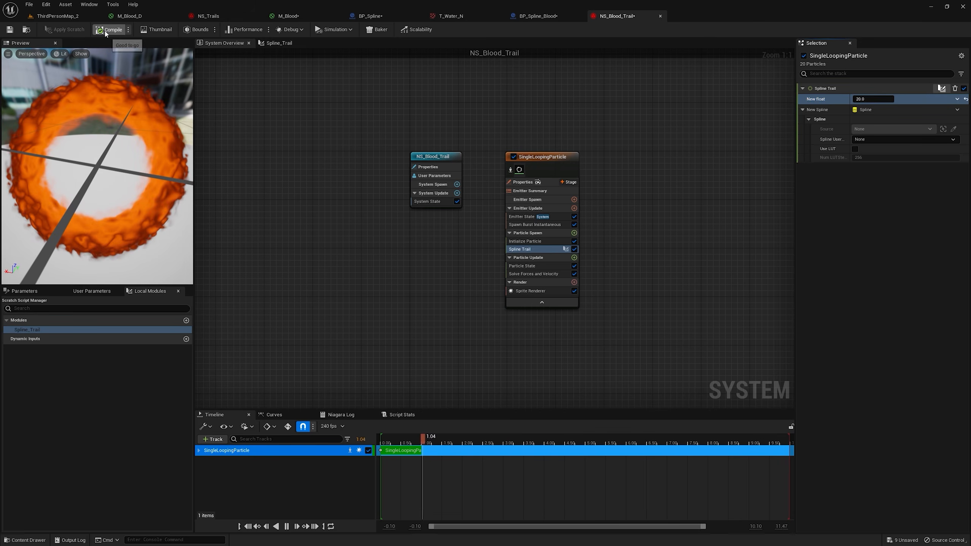
- Inspect how the particles are distributed along the blood spline in the level
{"action": "left_click", "coordinate": [58, 16]}
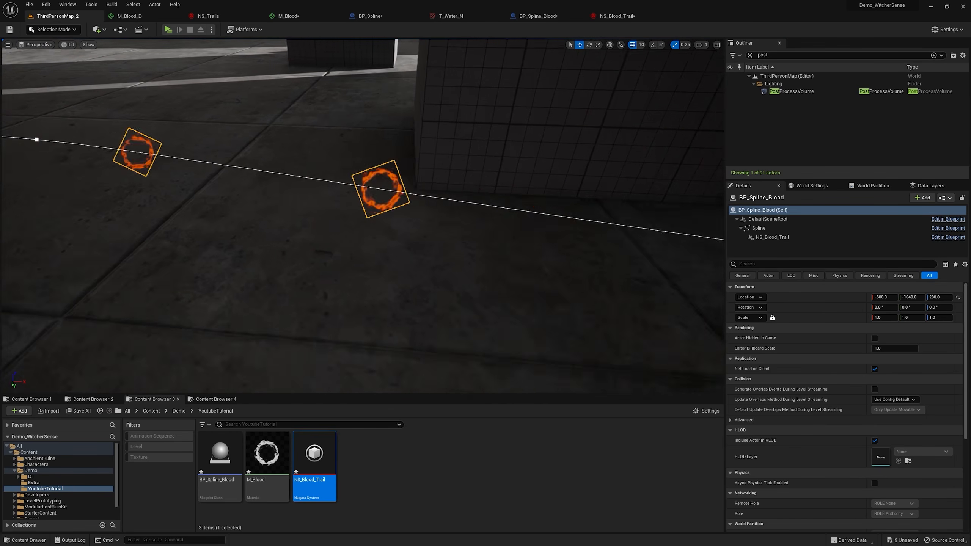
{"action": "right_click_drag", "start_coordinate": [396, 186], "coordinate": [342, 172]}
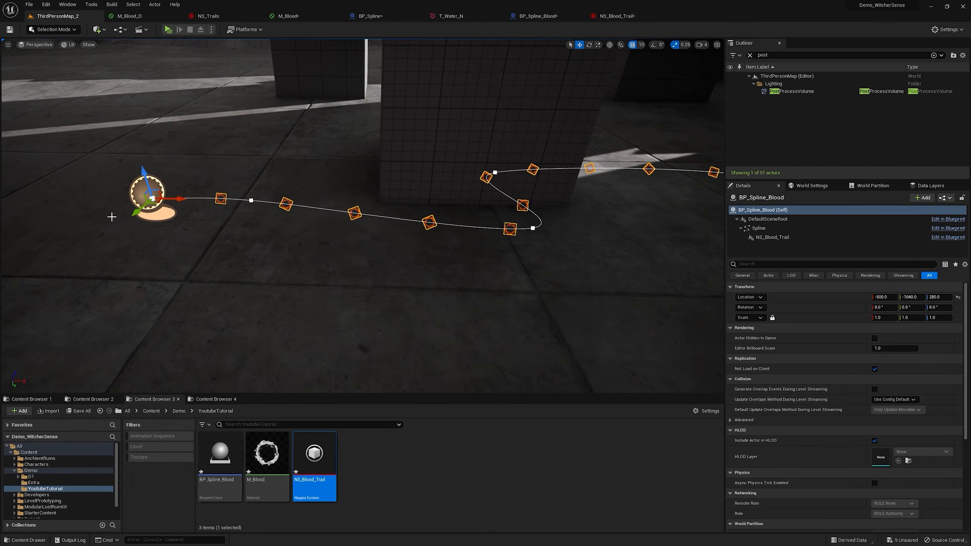
{"action": "right_click_drag", "start_coordinate": [104, 213], "coordinate": [168, 183]}
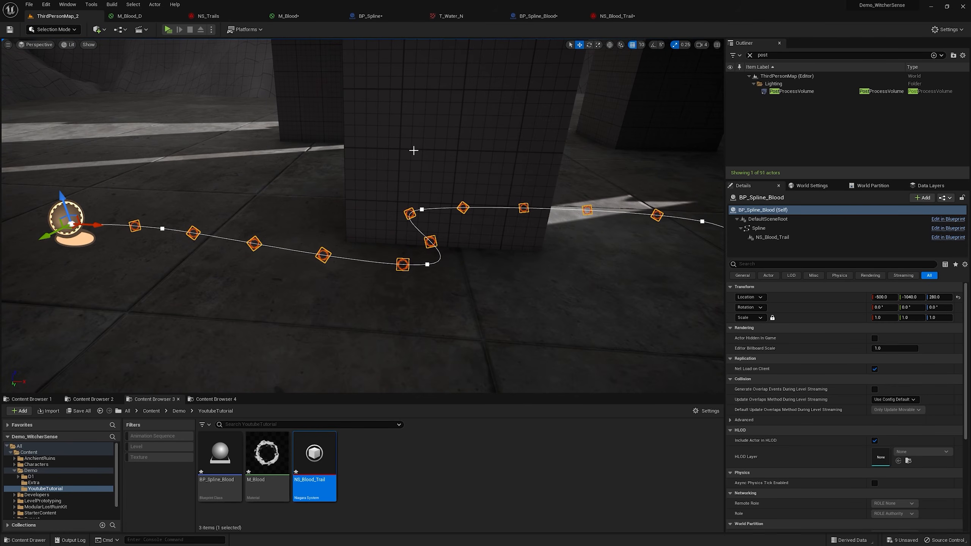
- Set the NS_Blood_Trail Emitter State's Life Cycle Mode to Self and its Loop Behavior to Infinite
{"action": "left_click", "coordinate": [611, 22]}
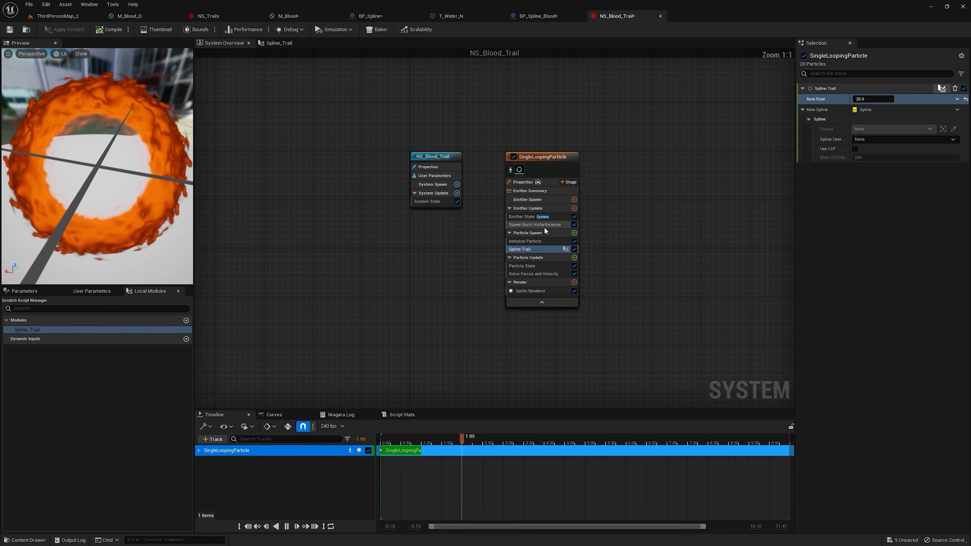
{"action": "left_click", "coordinate": [531, 217]}
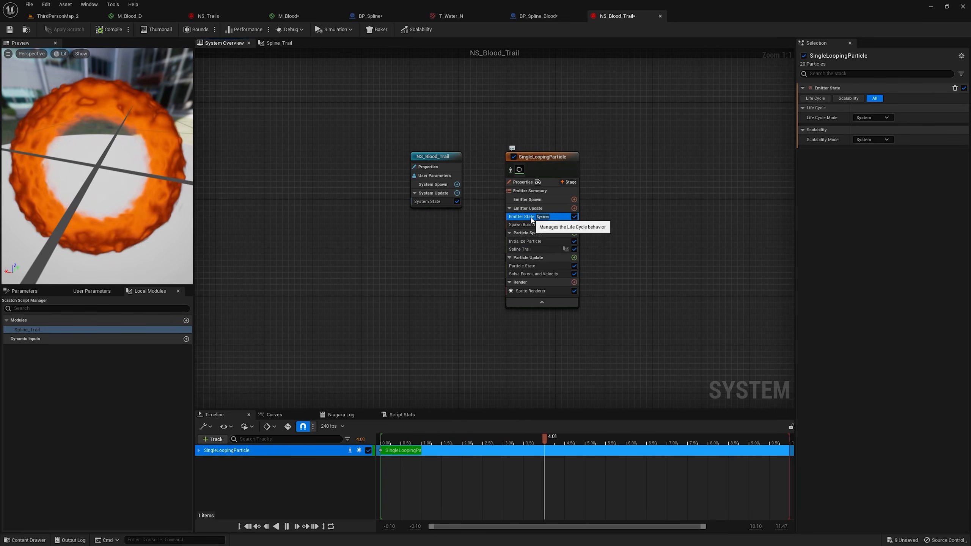
{"action": "left_click", "coordinate": [875, 118]}
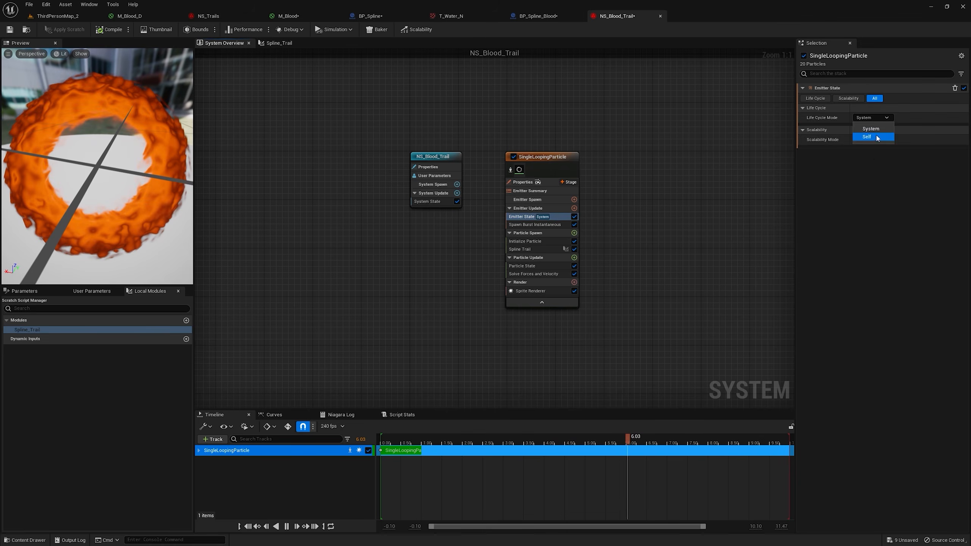
{"action": "left_click", "coordinate": [873, 137]}
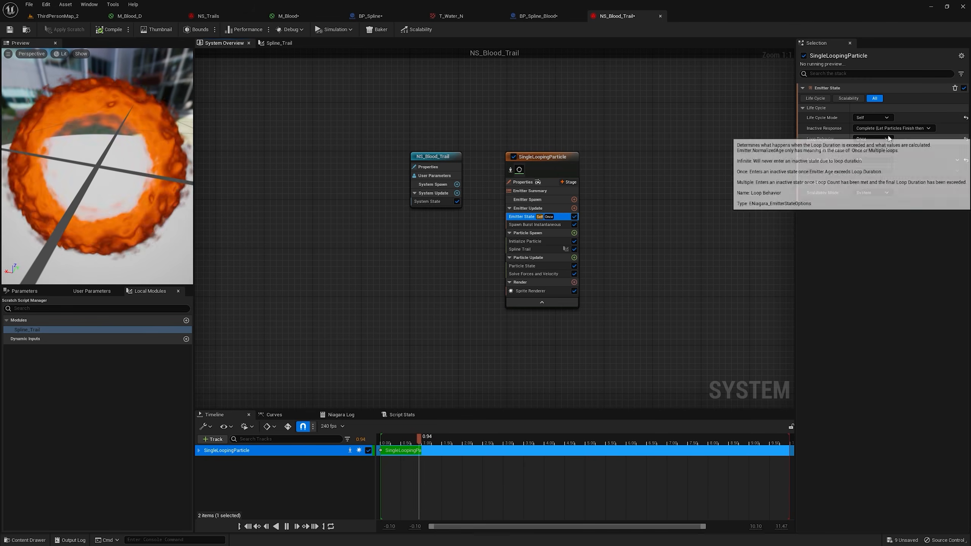
{"action": "left_click", "coordinate": [873, 139]}
{"action": "left_click", "coordinate": [877, 152]}
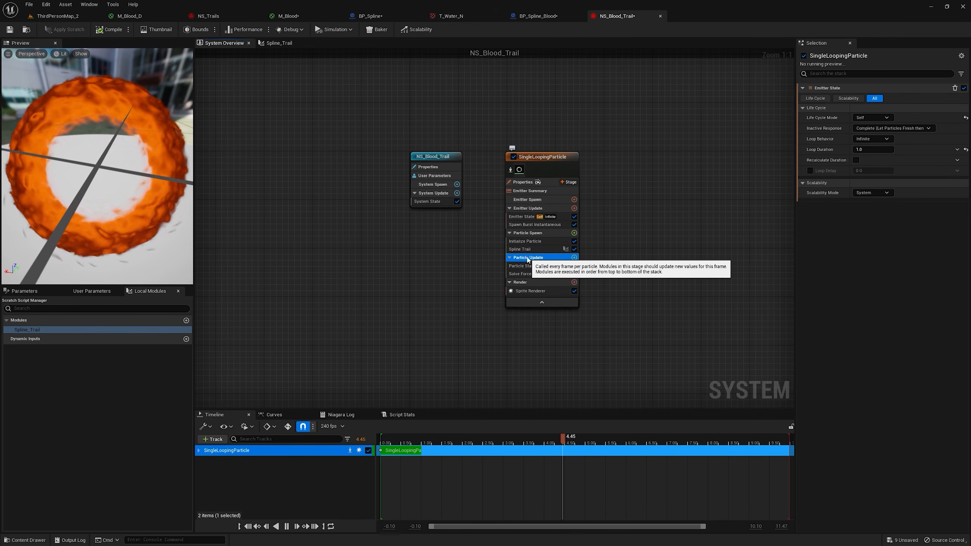
- Disable Kill Particles When Lifetime Has Elapsed in Particle State and set Initialize Particle's Uniform Sprite Size to 50.0
{"action": "left_click", "coordinate": [535, 257]}
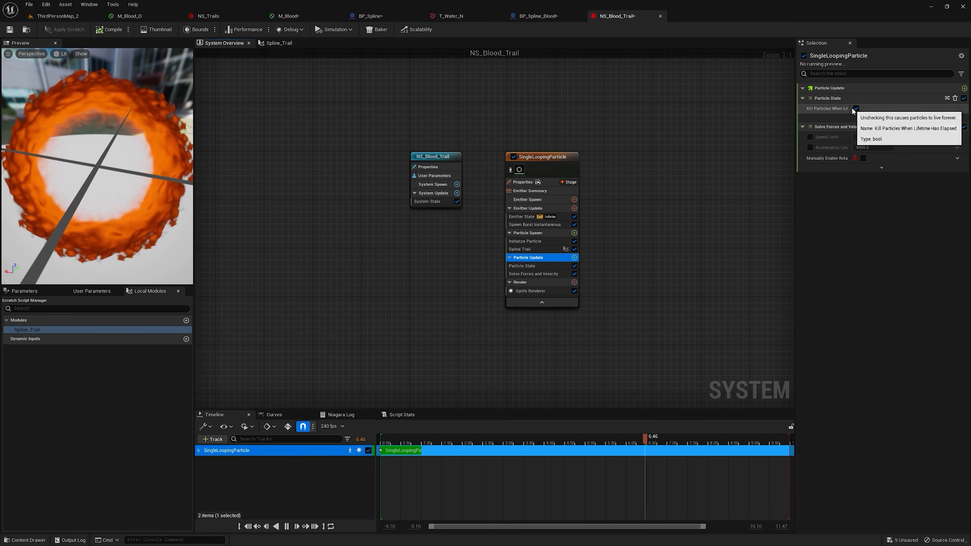
{"action": "left_click_drag", "start_coordinate": [852, 109], "coordinate": [881, 110]}
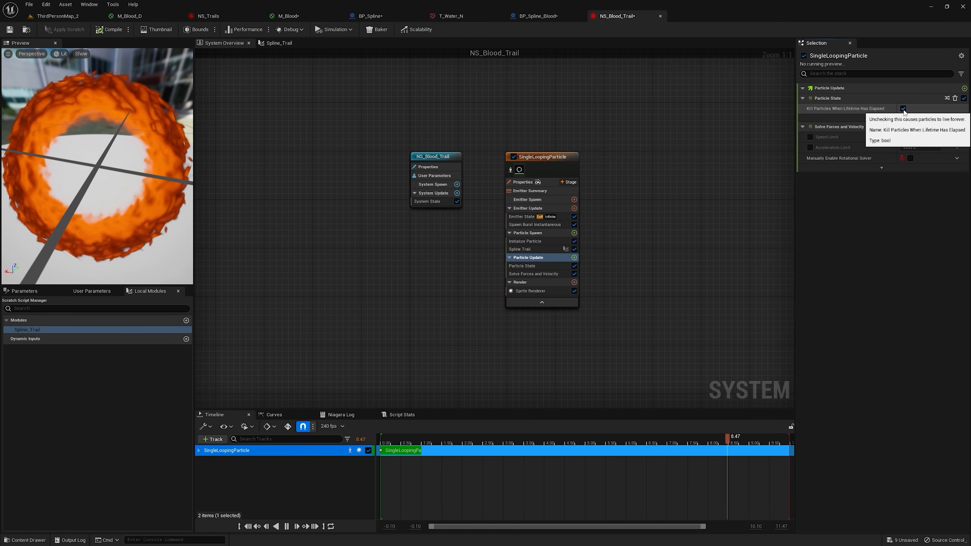
{"action": "left_click", "coordinate": [903, 108]}
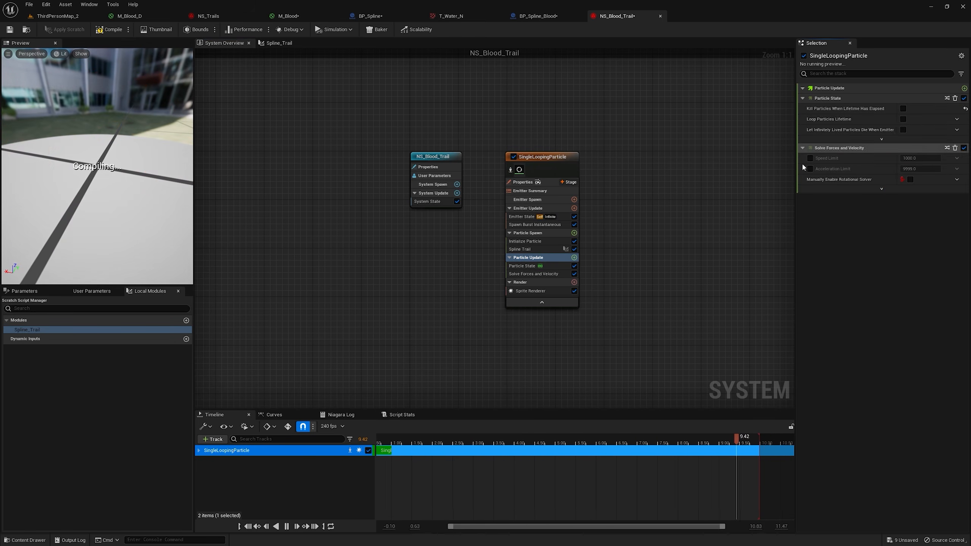
{"action": "left_click", "coordinate": [528, 242]}
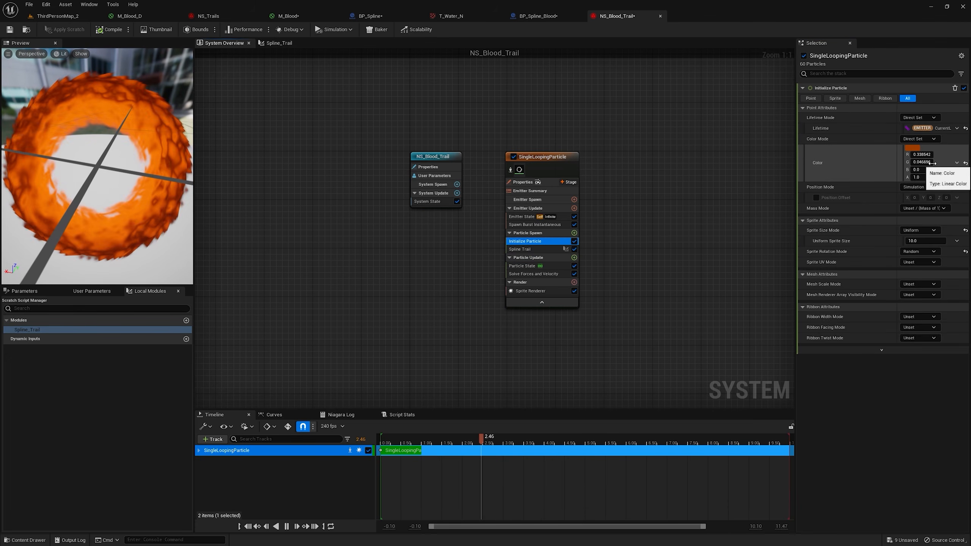
{"action": "left_click", "coordinate": [922, 241]}
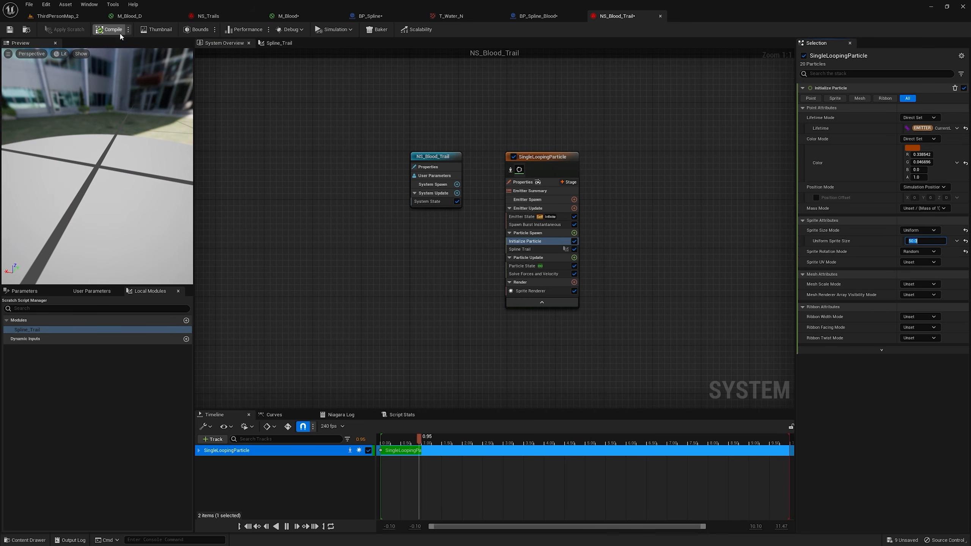
- Play-test ThirdPersonMap_2 and walk the character along the blood trail to check the particles from several viewpoints
{"action": "left_click", "coordinate": [58, 16]}
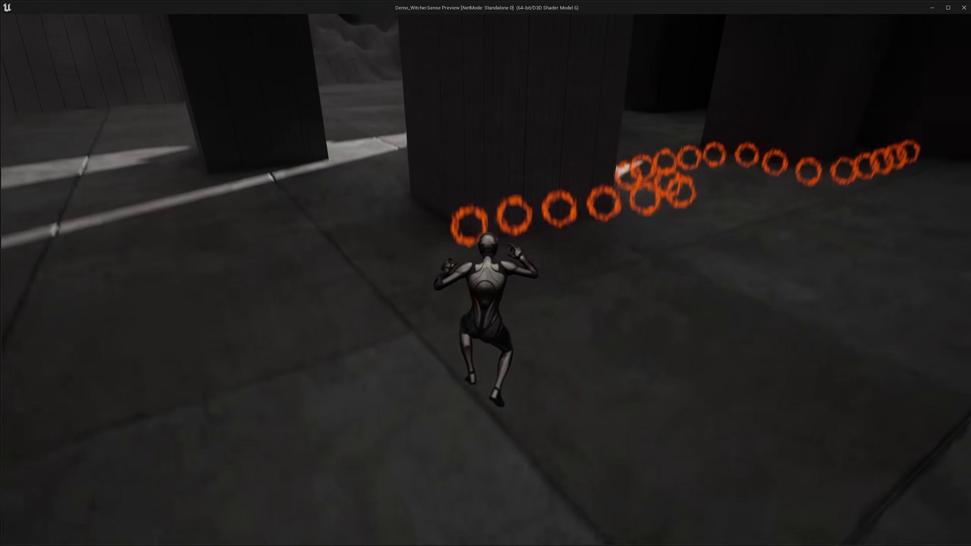
{"action": "key", "text": "w"}
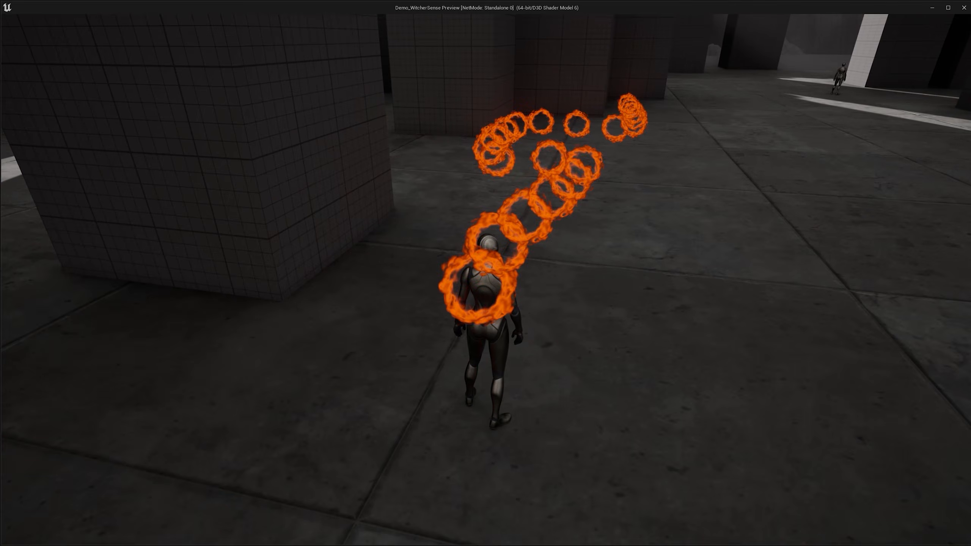
{"action": "key", "text": "w"}
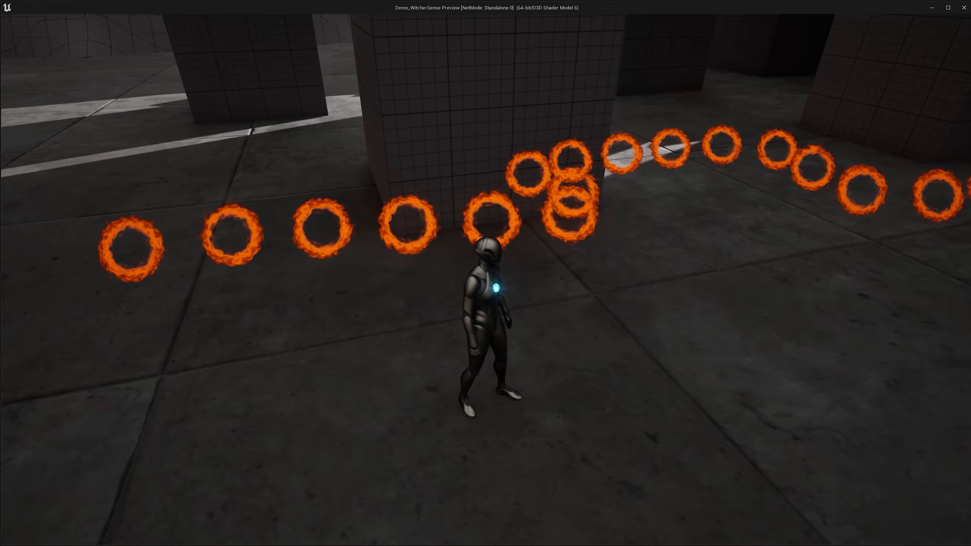
{"action": "key", "text": "w"}
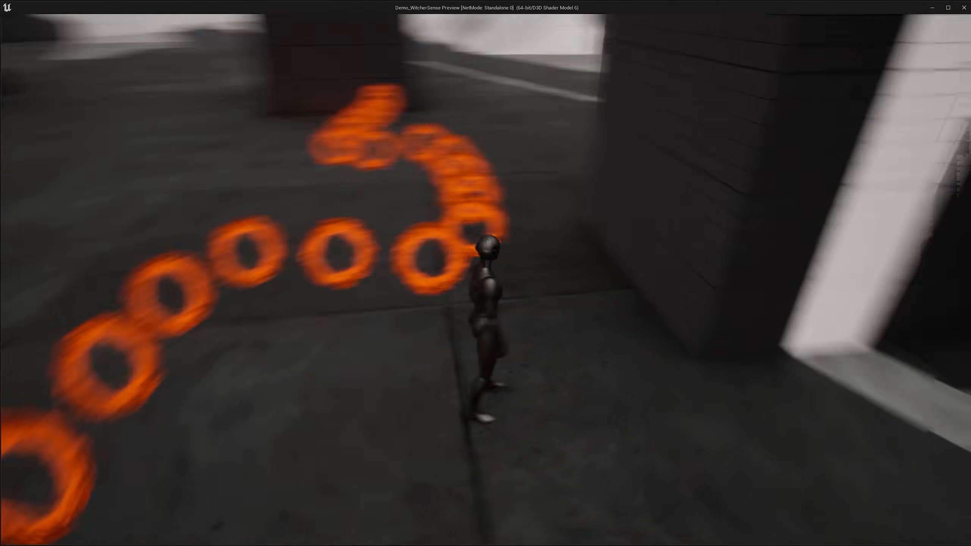
{"action": "key", "text": "Escape"}
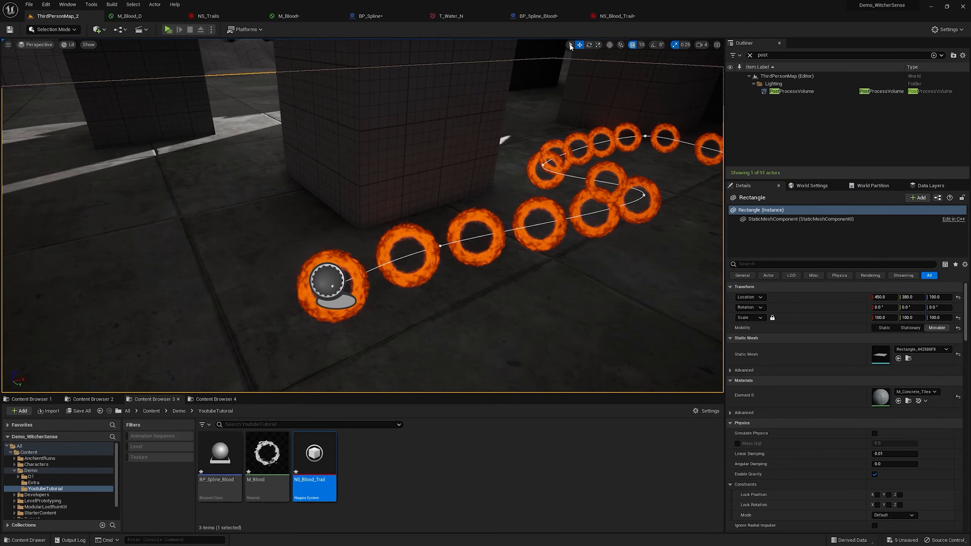
- Set Calculate Bounds Mode to Dynamic in the NS_Blood_Trail emitter properties
{"action": "left_click", "coordinate": [615, 21]}
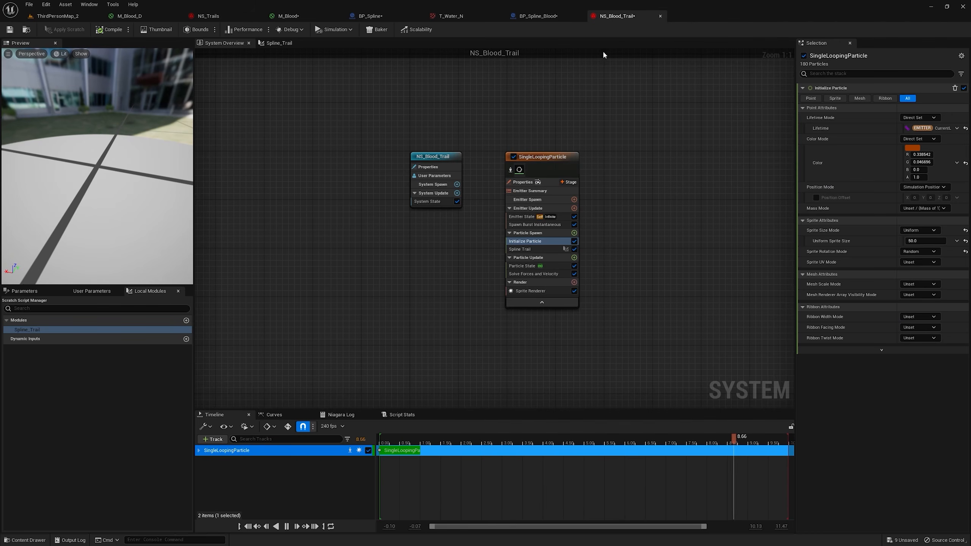
{"action": "left_click", "coordinate": [528, 186]}
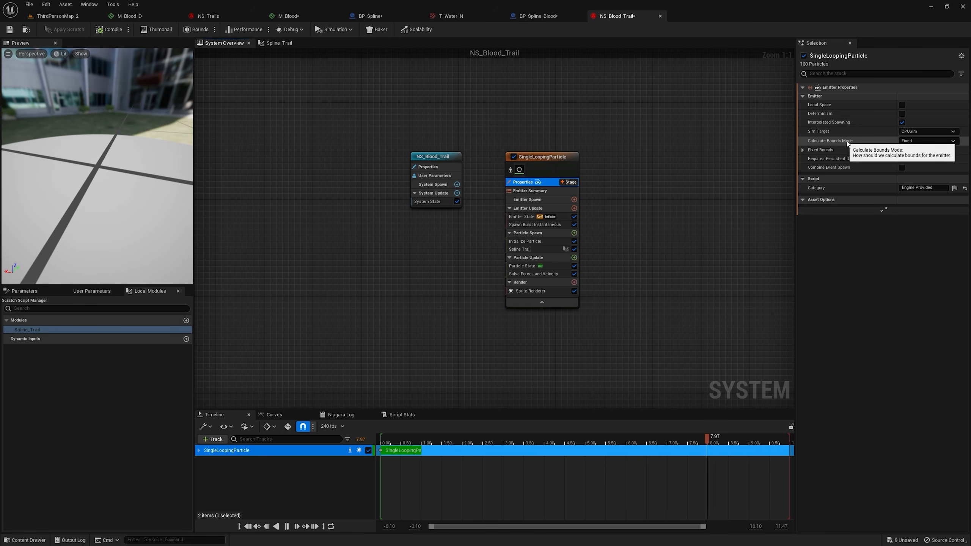
{"action": "left_click", "coordinate": [921, 140]}
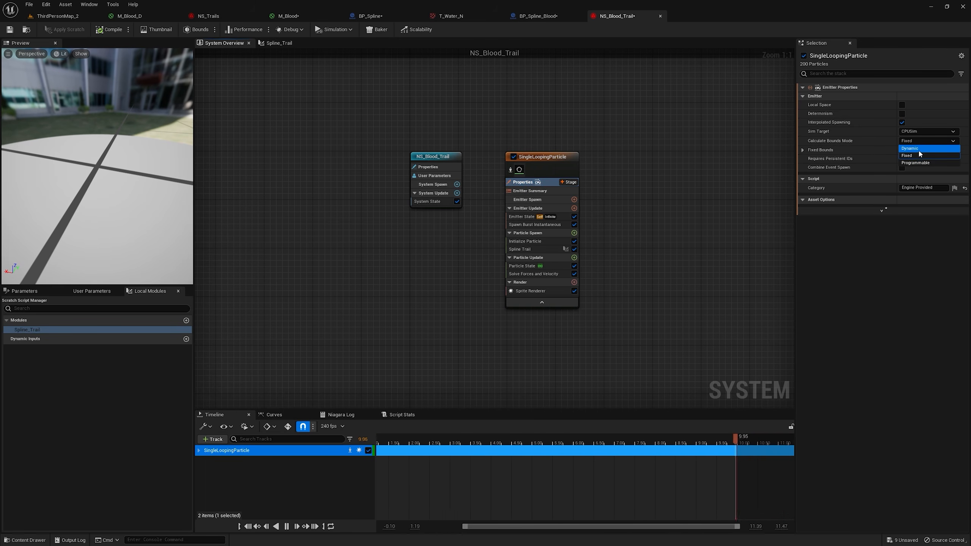
{"action": "left_click", "coordinate": [919, 149]}
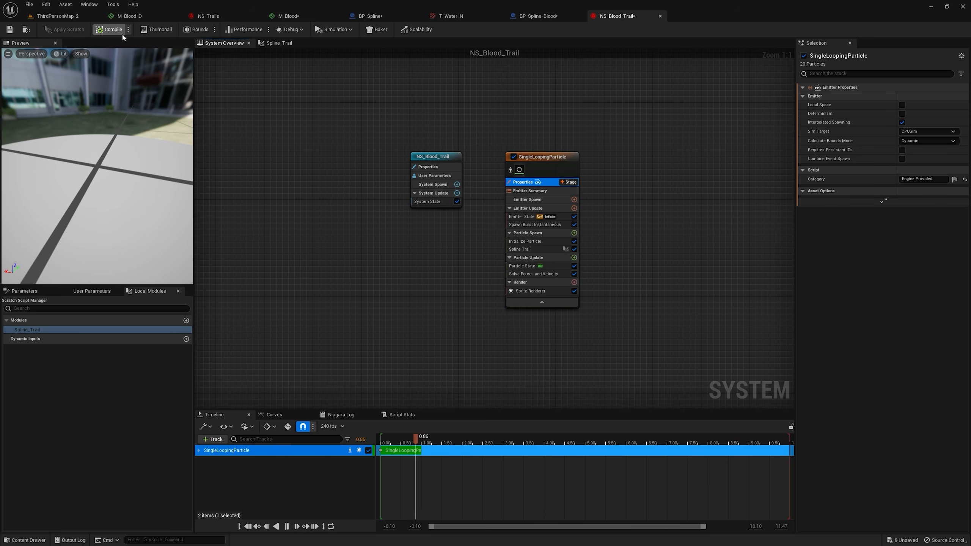
- Play the level again and move around the trail to check particle visibility with the dynamic bounds
{"action": "left_click", "coordinate": [86, 19]}
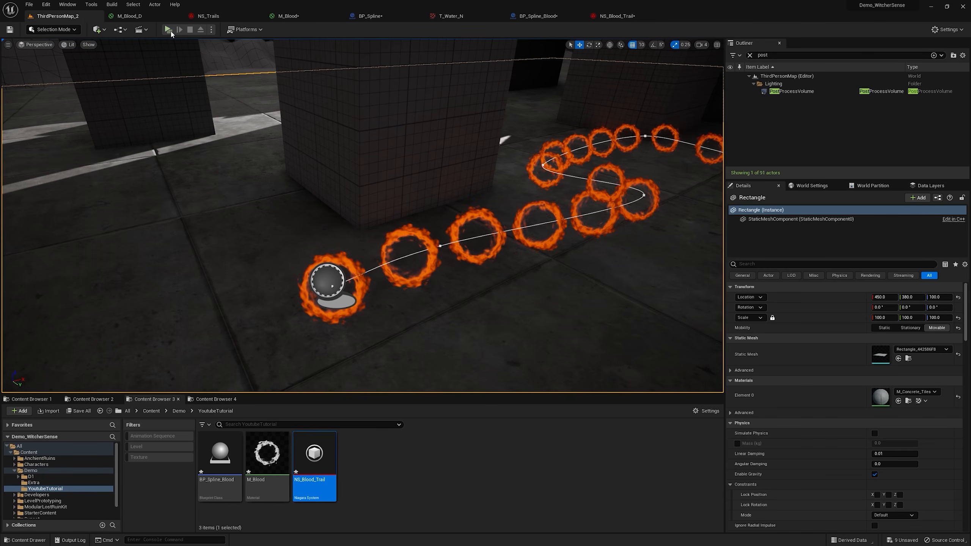
{"action": "left_click", "coordinate": [192, 32]}
{"action": "key", "text": "w"}
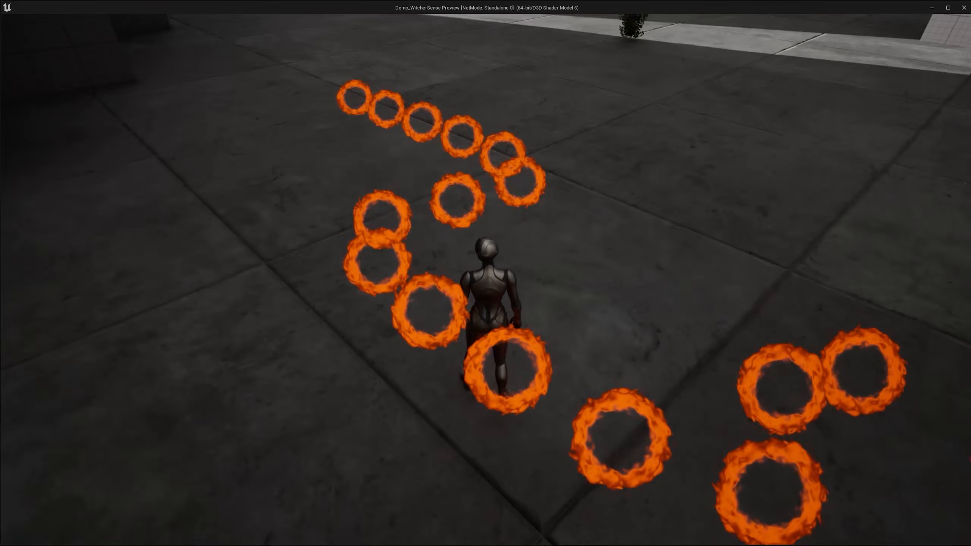
{"action": "key", "text": "w"}
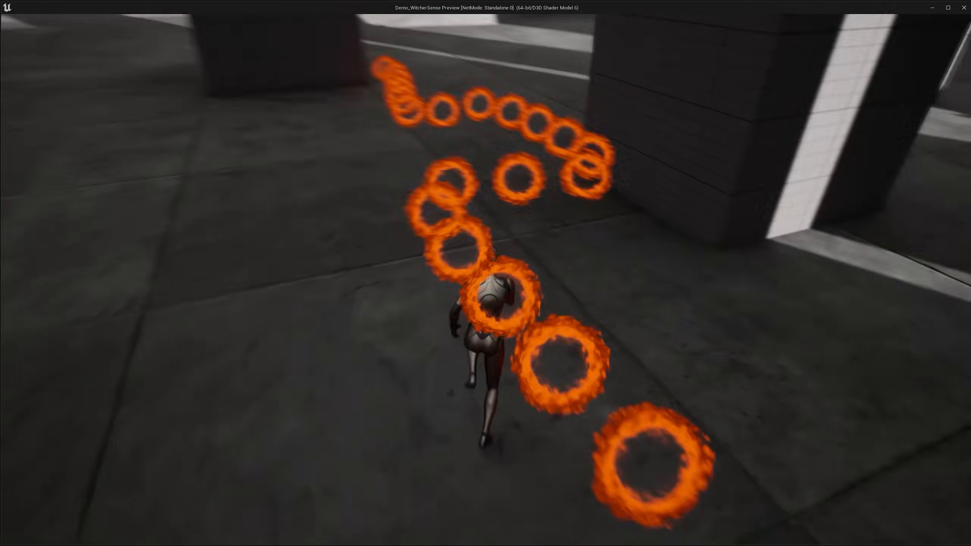
{"action": "key", "text": "Escape"}
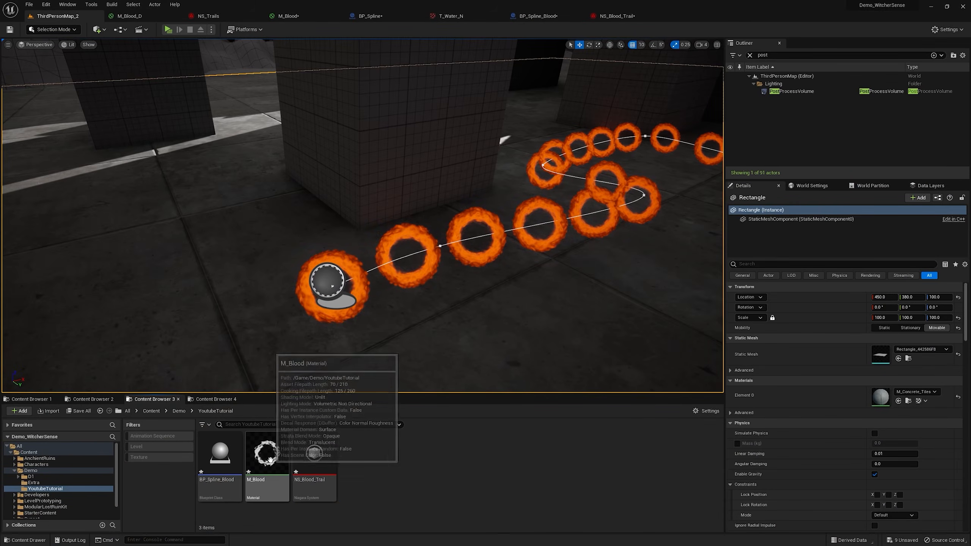
- Create a material instance of M_Blood named M_Blood_Inst in the YoutubeTutorial folder
{"action": "right_click", "coordinate": [267, 451]}
{"action": "left_click", "coordinate": [303, 272]}
{"action": "key", "text": "Return"}
- Assign M_Blood_Inst as the material of NS_Blood_Trail's Sprite Renderer
{"action": "left_click", "coordinate": [361, 453]}
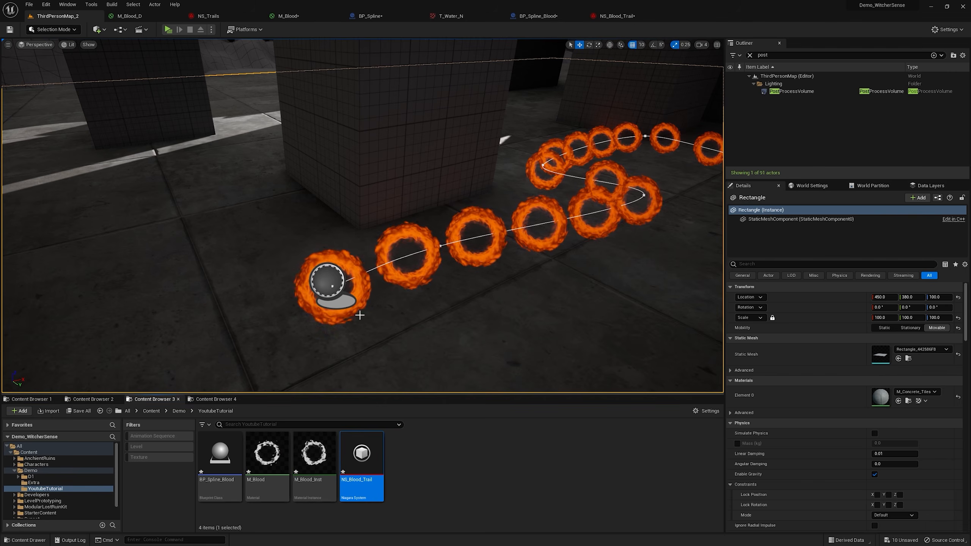
{"action": "left_click", "coordinate": [627, 16]}
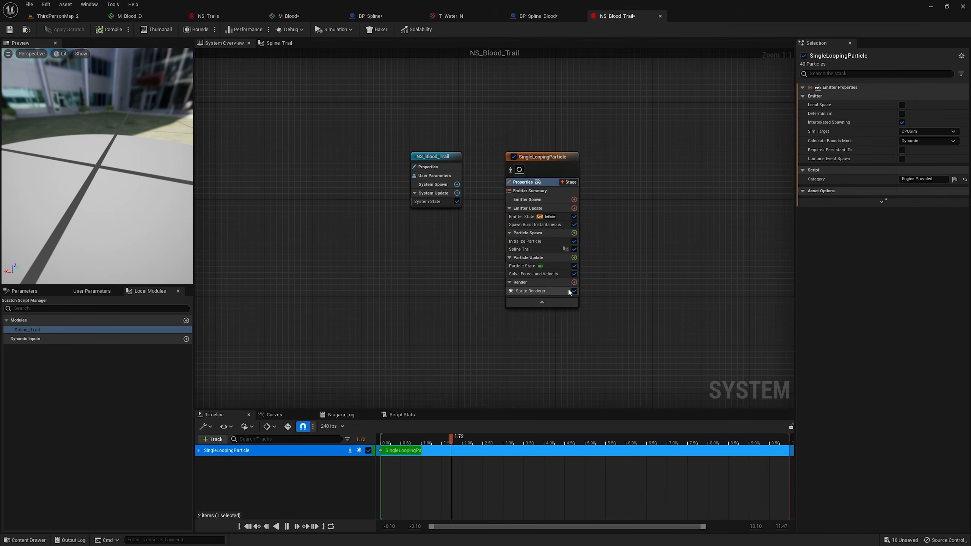
{"action": "left_click", "coordinate": [543, 291]}
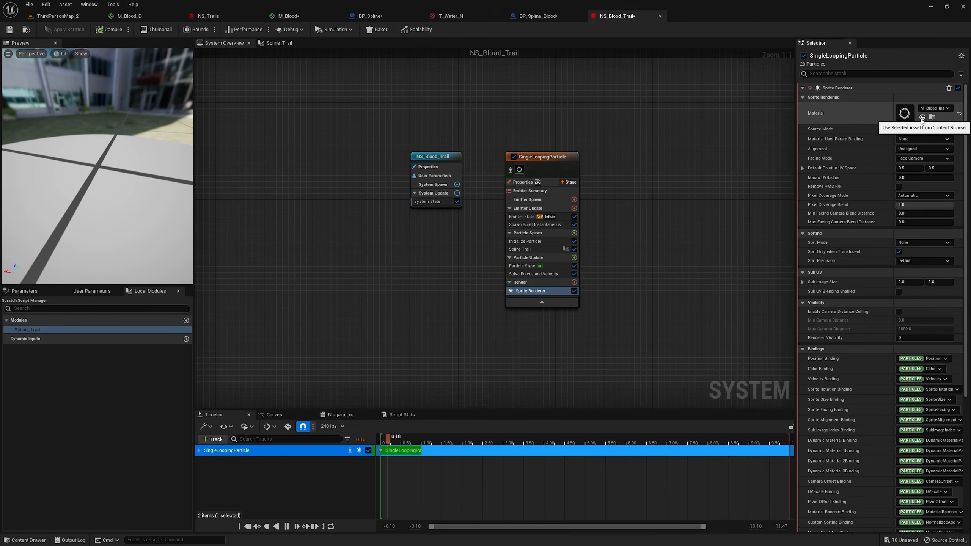
- Open M_Blood_Inst in a floating window over the level so its parameters can be tuned beside the trail
{"action": "left_click", "coordinate": [52, 17]}
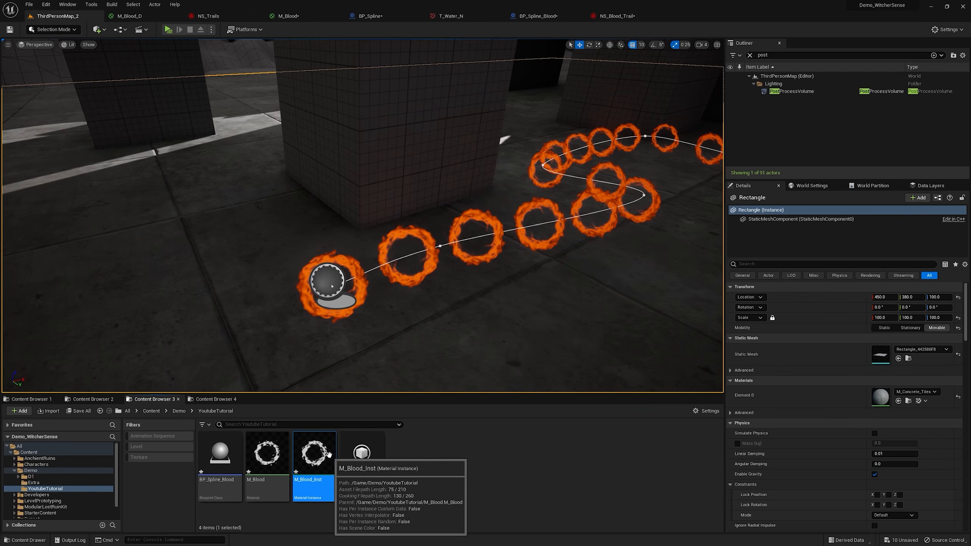
{"action": "double_click", "coordinate": [314, 454]}
{"action": "left_click_drag", "start_coordinate": [730, 17], "coordinate": [652, 249]}
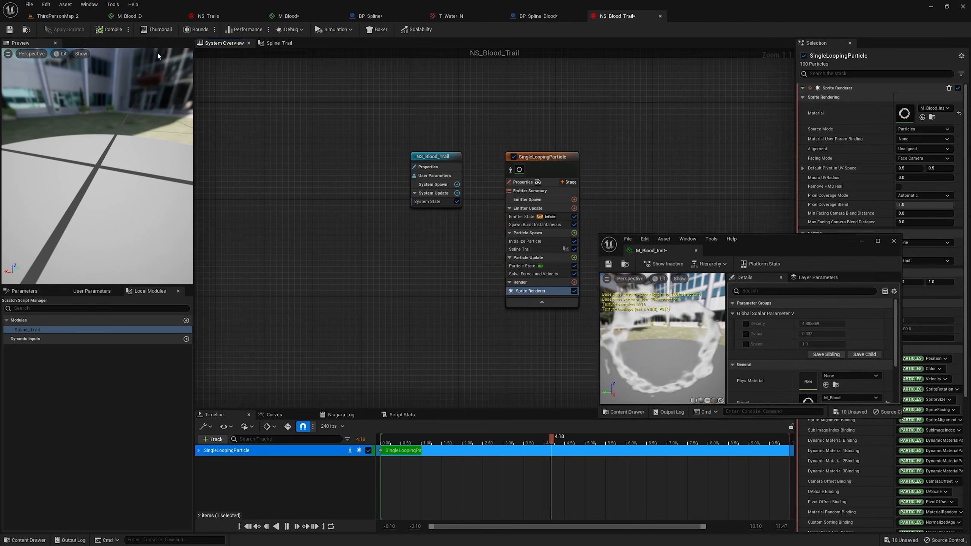
{"action": "left_click", "coordinate": [53, 16]}
- Try overriding M_Blood_Inst's Divisor, Density at about 45.48 and Speed at about 0.99, and reset them to their defaults
{"action": "left_click", "coordinate": [746, 334]}
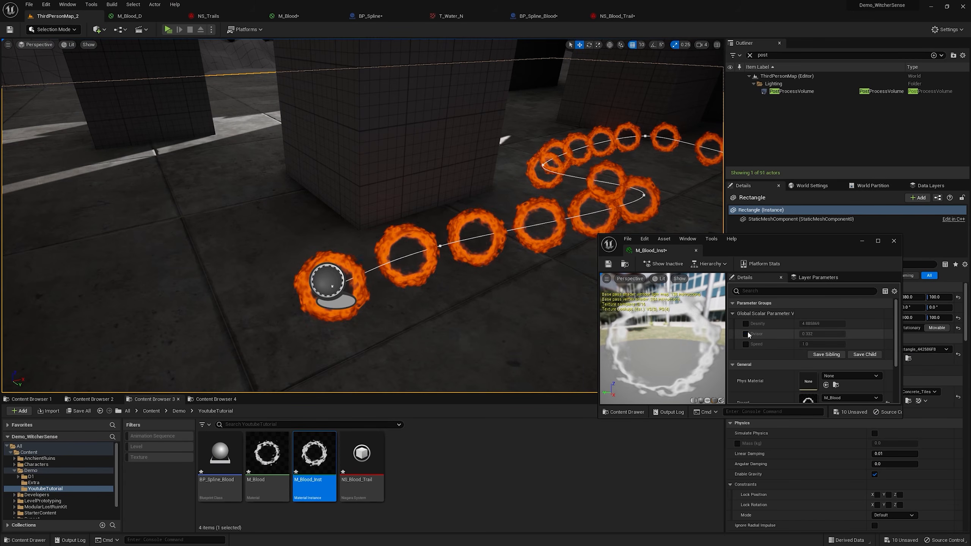
{"action": "left_click_drag", "start_coordinate": [809, 334], "coordinate": [860, 329]}
{"action": "left_click", "coordinate": [746, 323]}
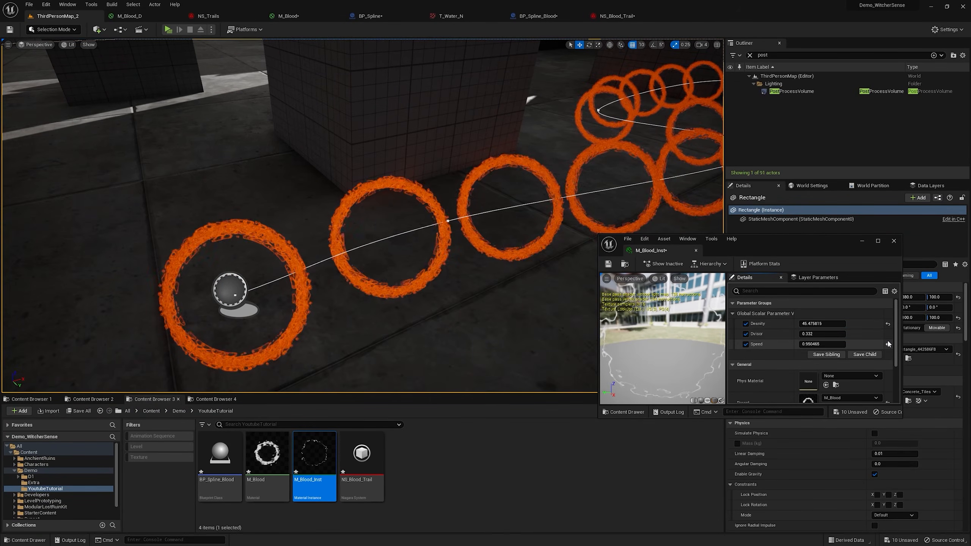
{"action": "left_click", "coordinate": [887, 344]}
{"action": "left_click", "coordinate": [886, 324]}
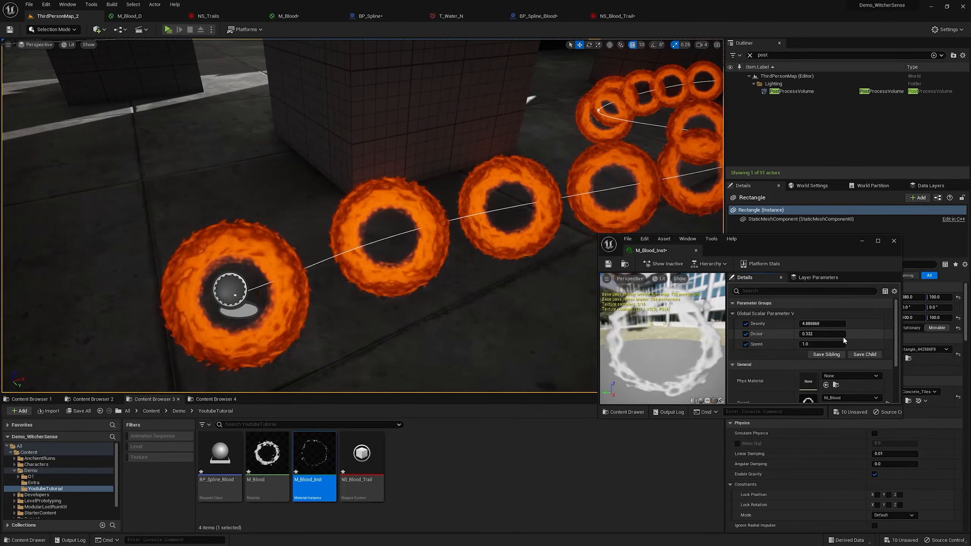
{"action": "left_click", "coordinate": [746, 334]}
{"action": "left_click", "coordinate": [746, 323]}
- Enable the Density, Divisor and Speed overrides in M_Blood_Inst, set Speed to 0.64 and check the rings in the level
{"action": "left_click", "coordinate": [745, 344]}
{"action": "left_click", "coordinate": [745, 344]}
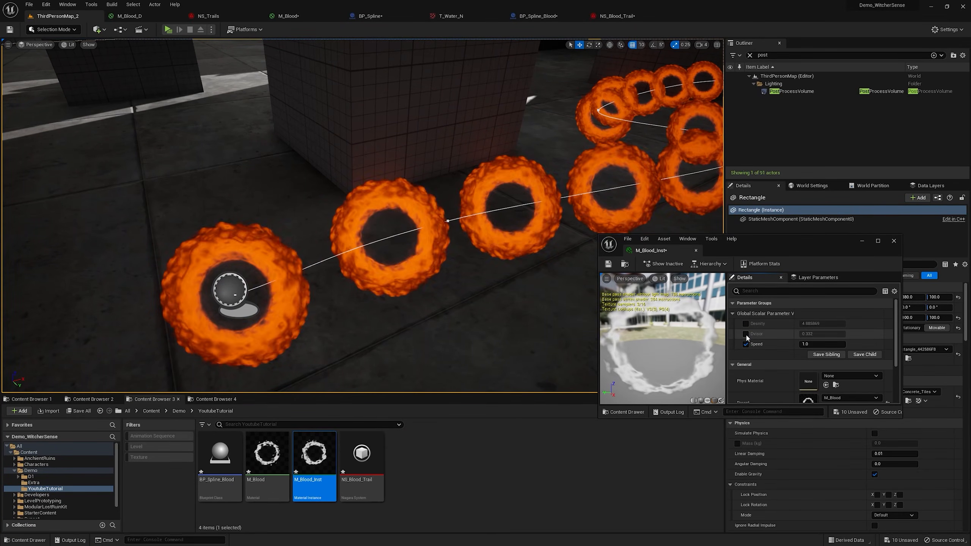
{"action": "left_click", "coordinate": [745, 333]}
{"action": "left_click_drag", "start_coordinate": [822, 344], "coordinate": [818, 344]}
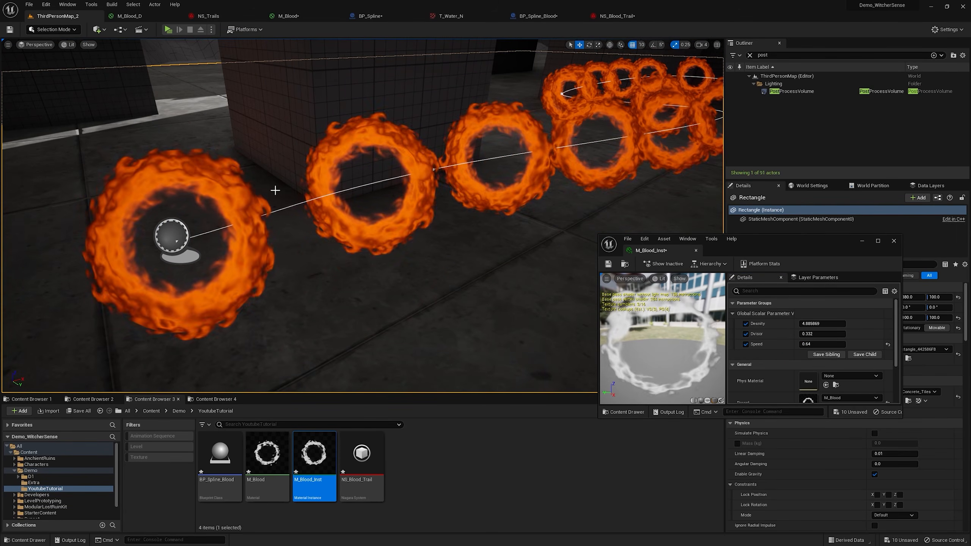
{"action": "right_click_drag", "start_coordinate": [258, 186], "coordinate": [255, 182]}
{"action": "right_click_drag", "start_coordinate": [311, 197], "coordinate": [363, 198]}
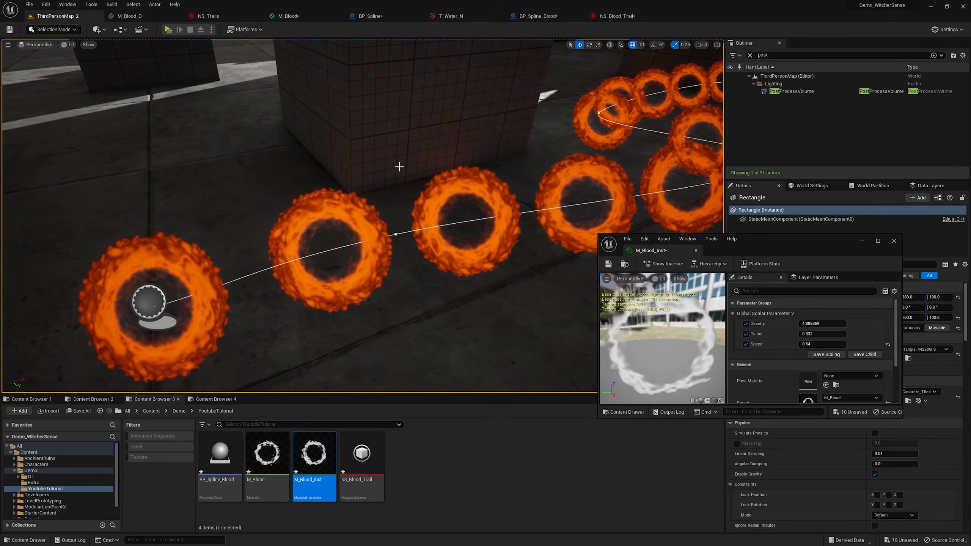
{"action": "right_click_drag", "start_coordinate": [563, 91], "coordinate": [574, 108]}
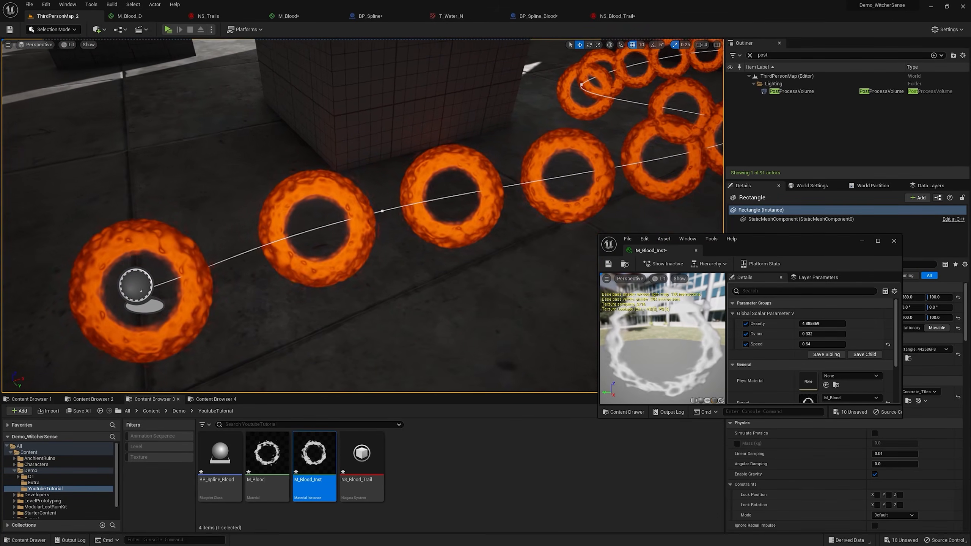
- Set NS_Blood_Trail's Emitter State Loop Behavior to Once and Loop Duration Mode to Infinite, and return to the level
{"action": "left_click", "coordinate": [616, 16]}
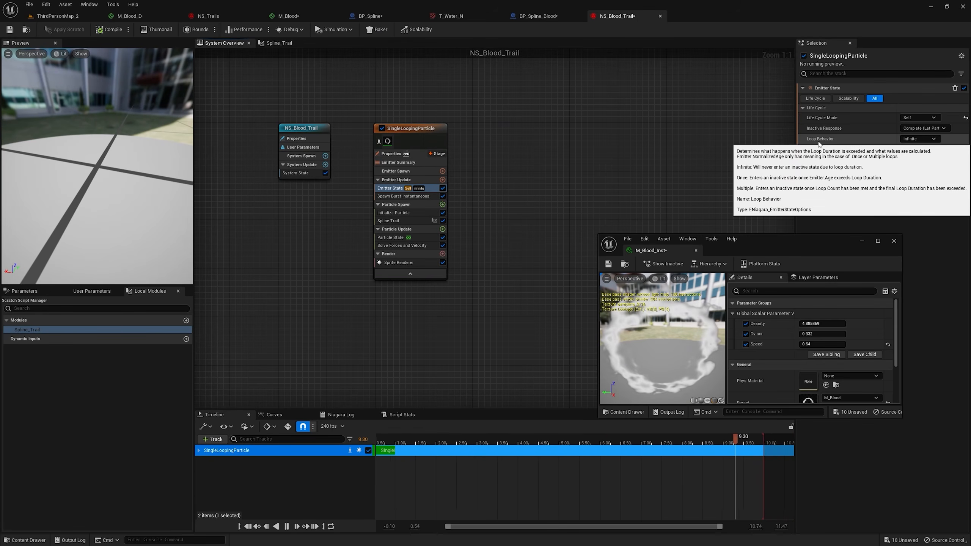
{"action": "left_click", "coordinate": [919, 138]}
{"action": "left_click", "coordinate": [918, 157]}
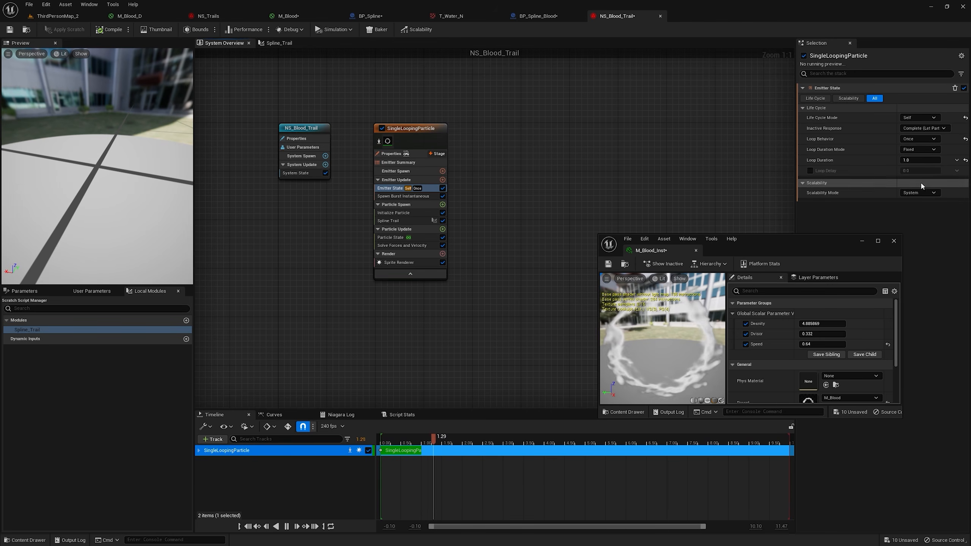
{"action": "left_click", "coordinate": [919, 149]}
{"action": "left_click", "coordinate": [917, 168]}
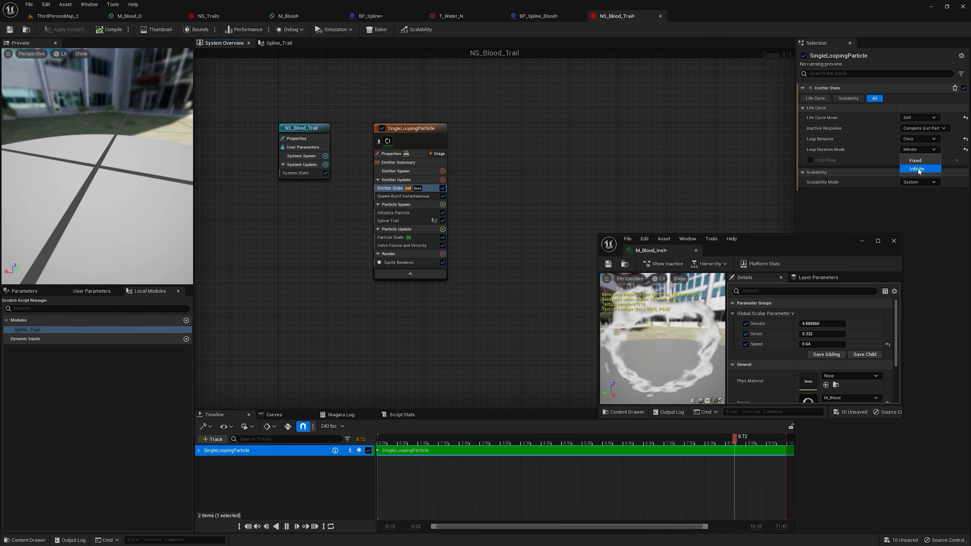
{"action": "left_click", "coordinate": [917, 169]}
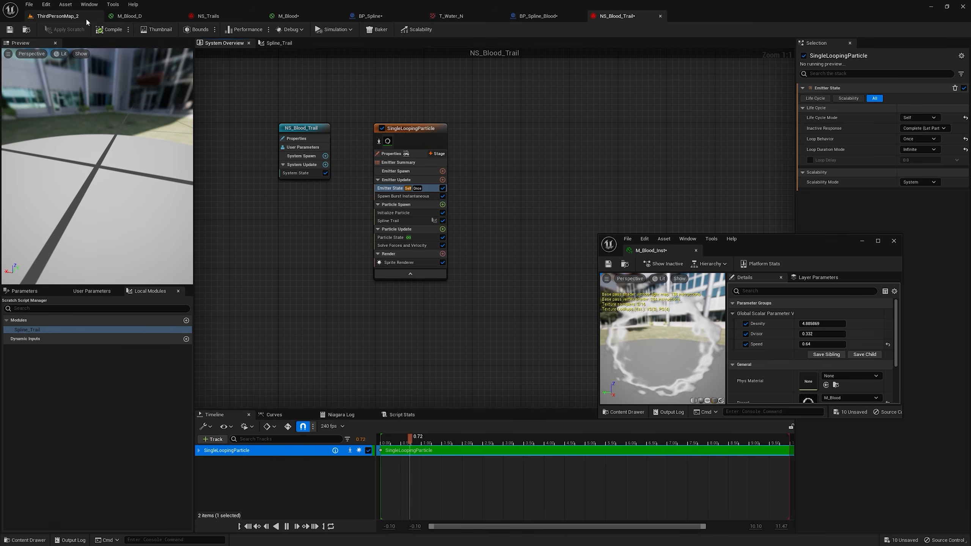
{"action": "left_click", "coordinate": [87, 17]}
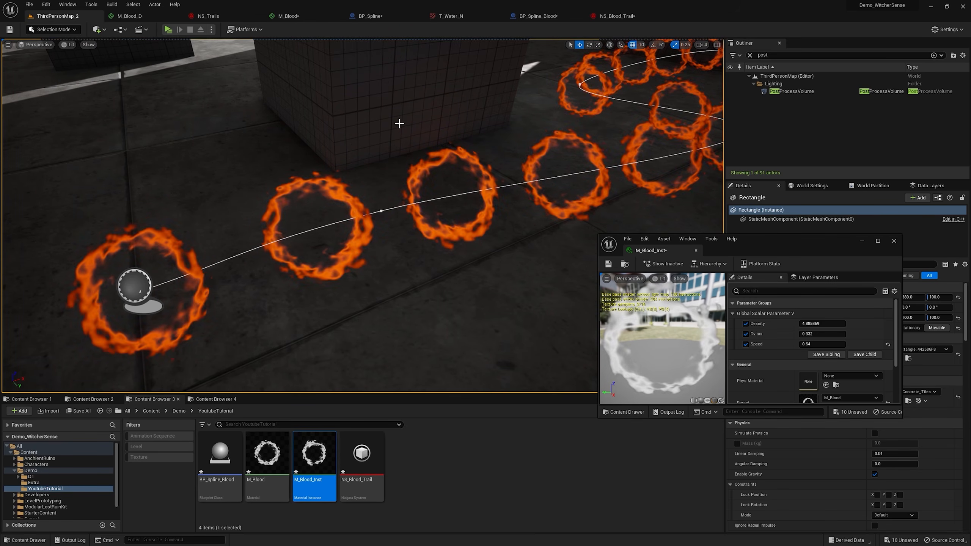
- Add an int32 user parameter named SpawnAmount to NS_Blood_Trail and copy its name
{"action": "left_click_drag", "start_coordinate": [761, 244], "coordinate": [795, 254]}
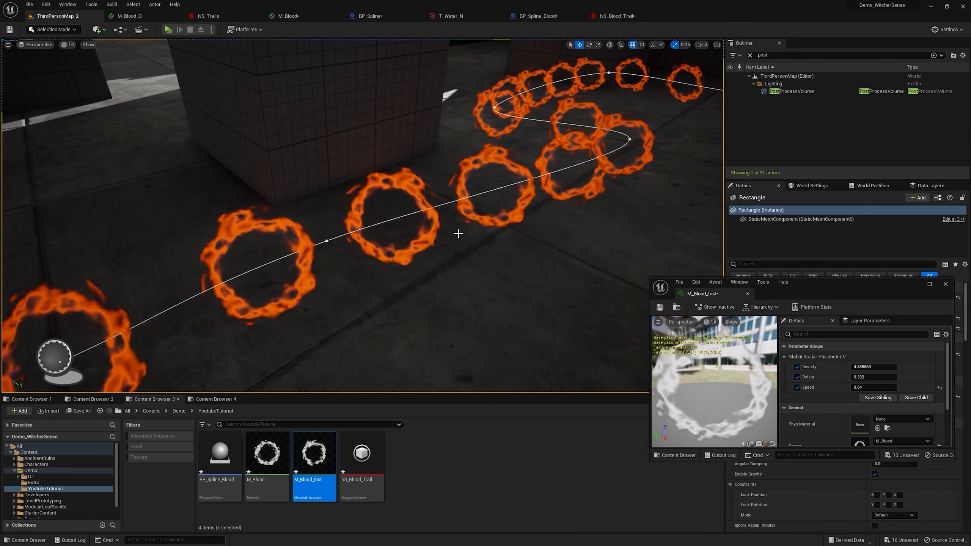
{"action": "right_click_drag", "start_coordinate": [457, 234], "coordinate": [459, 233]}
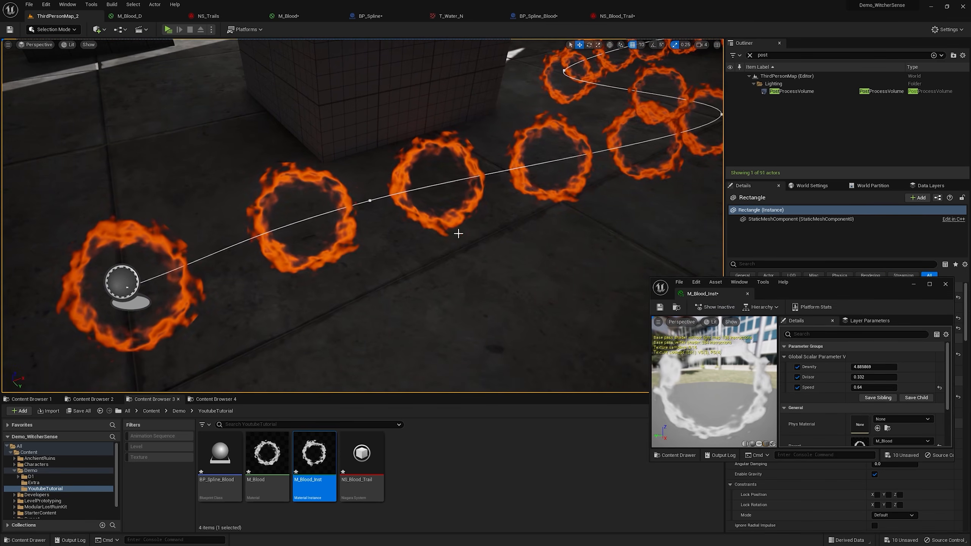
{"action": "left_click", "coordinate": [611, 19]}
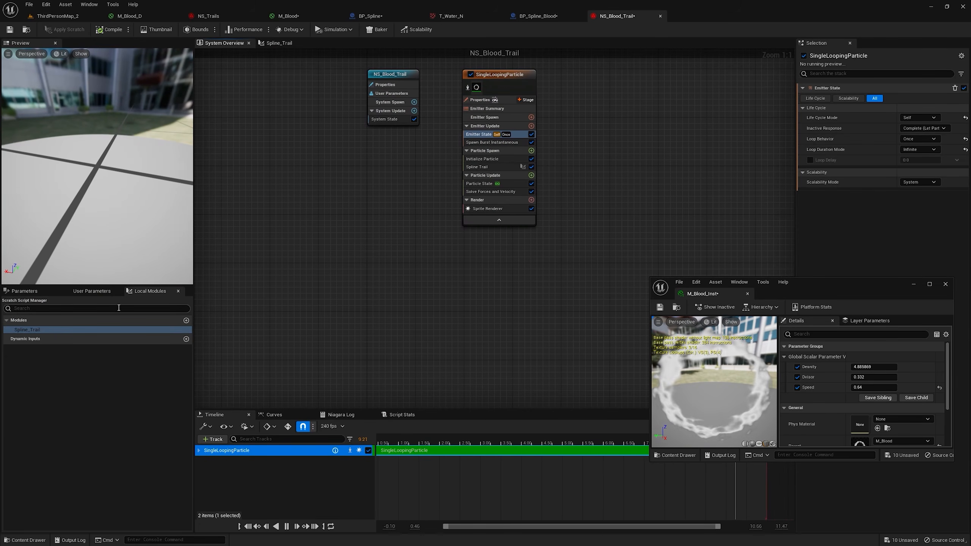
{"action": "left_click", "coordinate": [92, 290]}
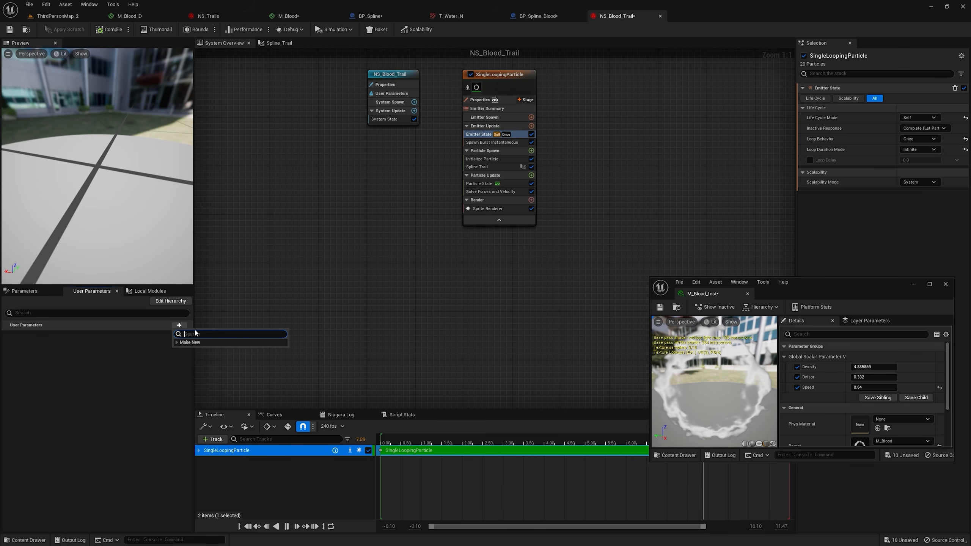
{"action": "type", "text": "int"}
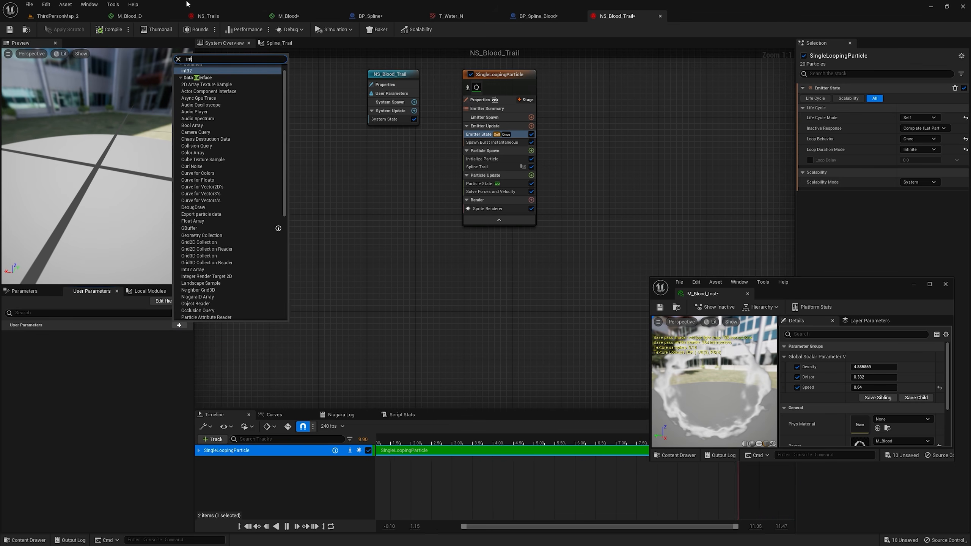
{"action": "left_click", "coordinate": [203, 71]}
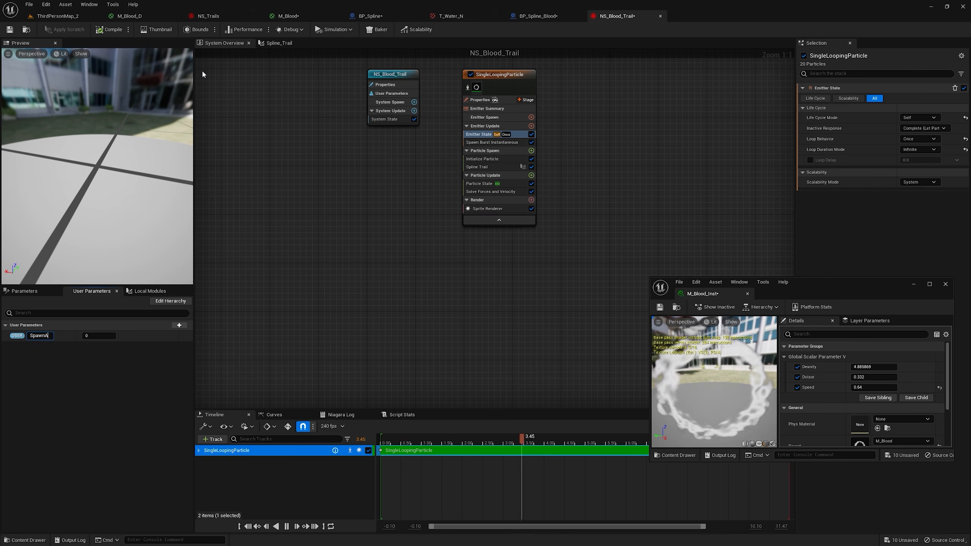
{"action": "right_click", "coordinate": [55, 335]}
{"action": "left_click", "coordinate": [79, 366]}
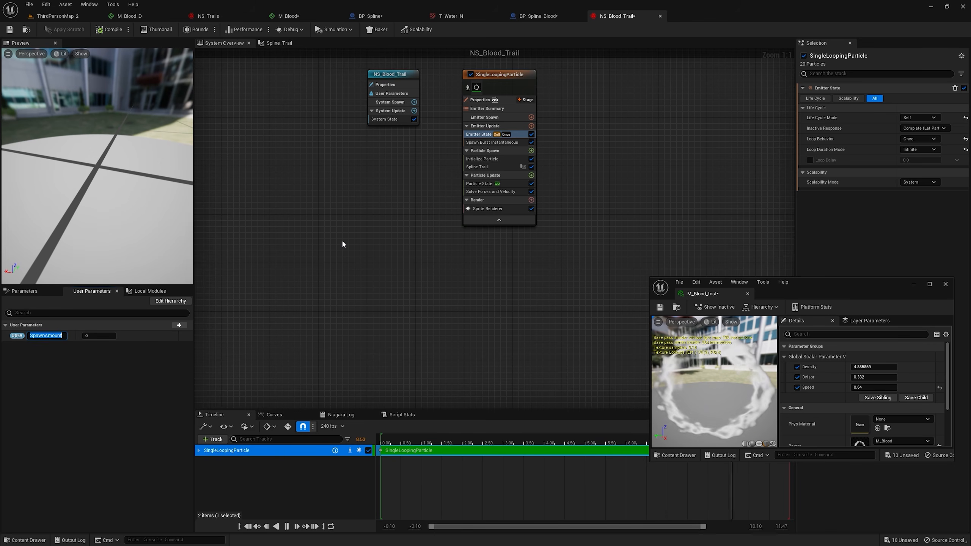
- Link the Spawn Count of Spawn Burst Instantaneous to the SpawnAmount user parameter
{"action": "left_click", "coordinate": [477, 144]}
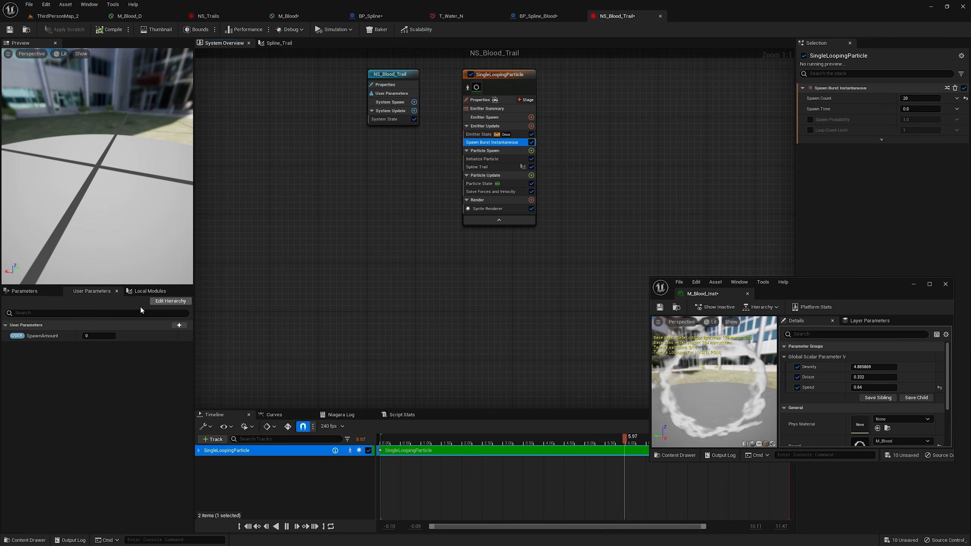
{"action": "left_click_drag", "start_coordinate": [39, 337], "coordinate": [844, 106]}
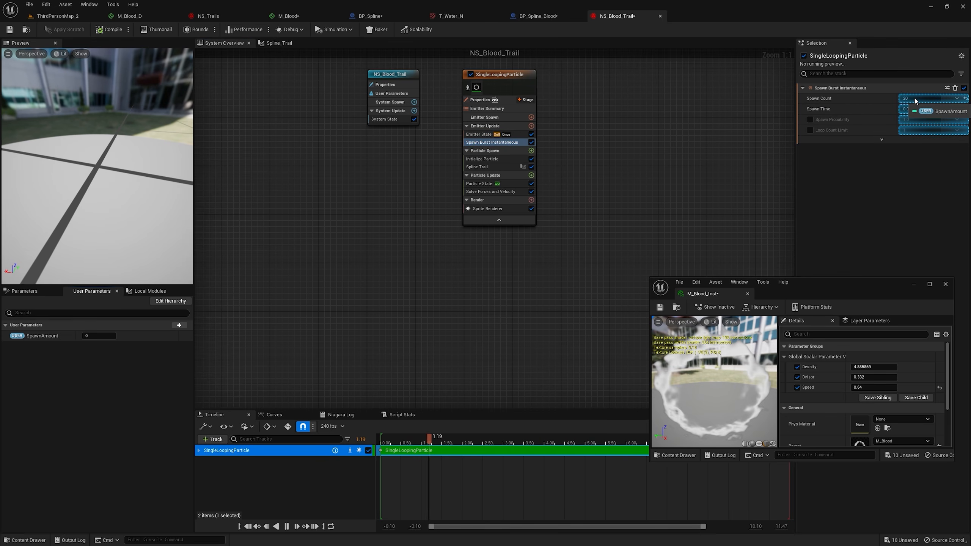
{"action": "left_click_drag", "start_coordinate": [914, 96], "coordinate": [914, 98]}
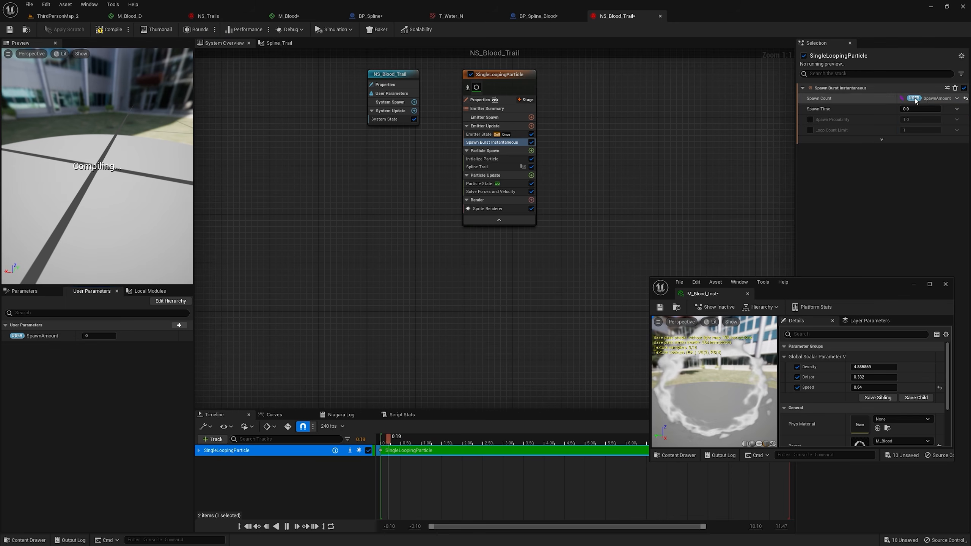
- Link Spline Trail's New float input to SpawnAmount and set the parameter's default value to 30
{"action": "left_click", "coordinate": [485, 167]}
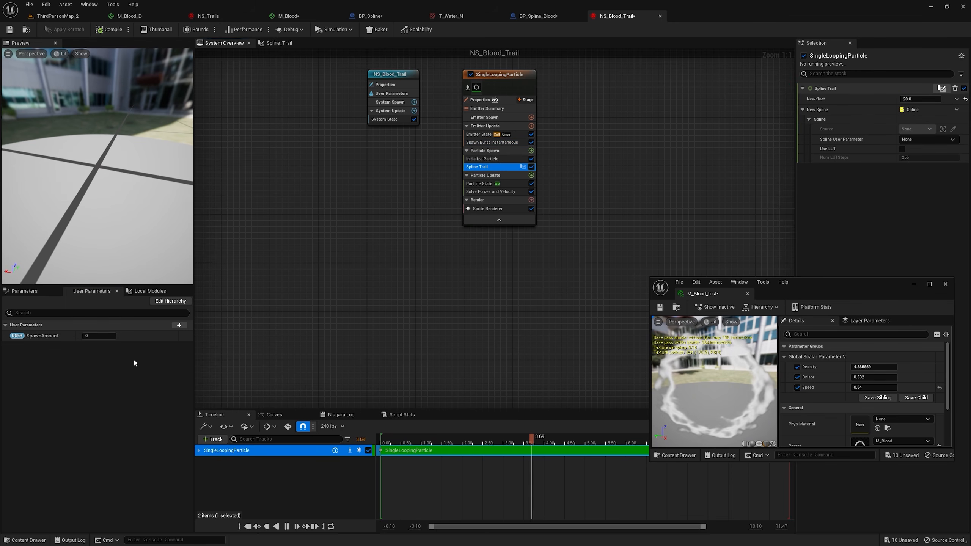
{"action": "left_click_drag", "start_coordinate": [32, 339], "coordinate": [40, 337]}
{"action": "left_click_drag", "start_coordinate": [798, 114], "coordinate": [925, 99]}
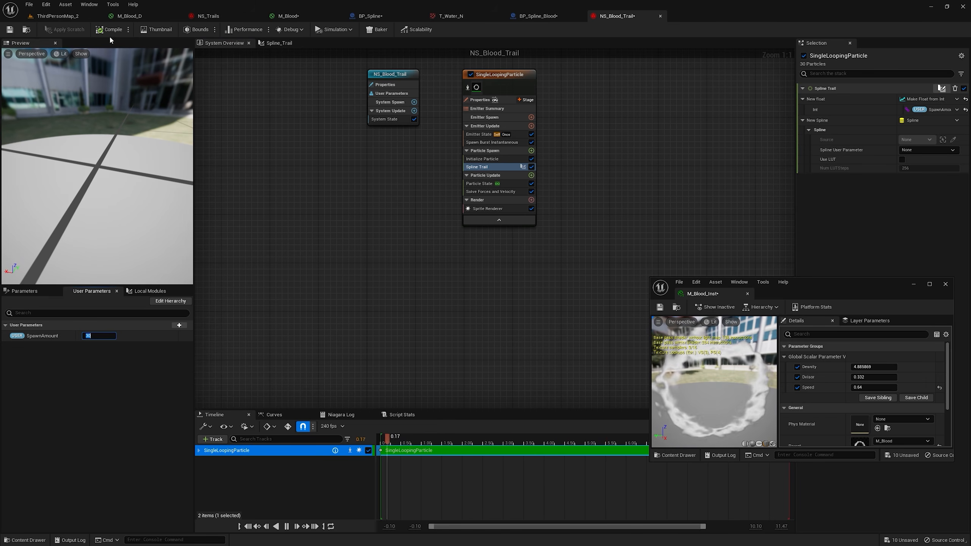
{"action": "left_click", "coordinate": [58, 19]}
{"action": "right_click_drag", "start_coordinate": [268, 168], "coordinate": [308, 140]}
- In BP_Spline_Blood's Construction Script, add a reference to Spline and connect it to a Get Spline Length node
{"action": "middle_click", "coordinate": [471, 17]}
{"action": "left_click", "coordinate": [466, 17]}
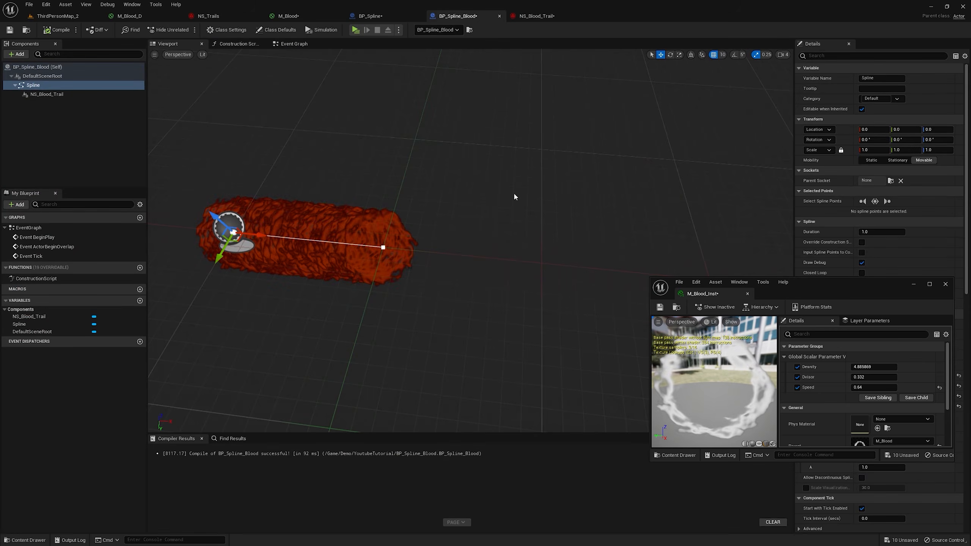
{"action": "left_click", "coordinate": [236, 44]}
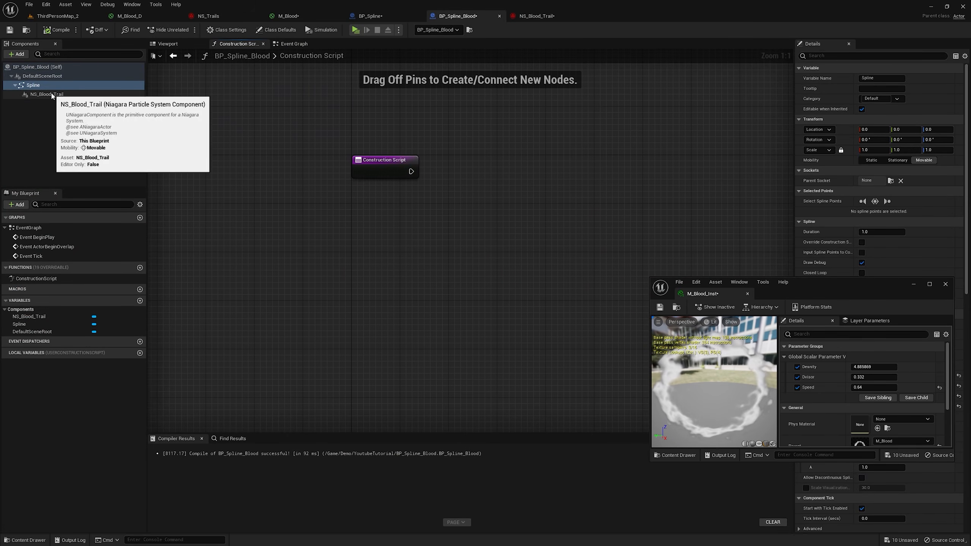
{"action": "left_click_drag", "start_coordinate": [274, 218], "coordinate": [297, 224]}
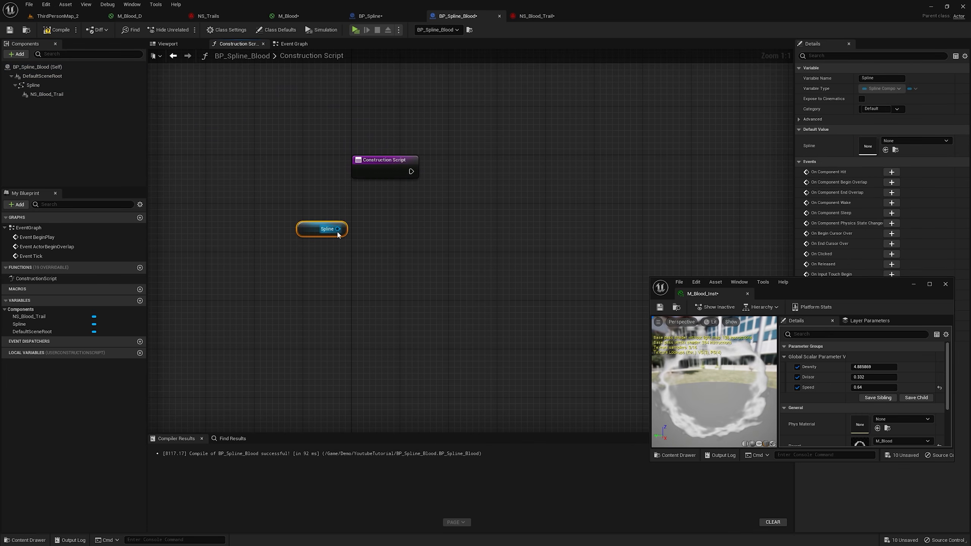
{"action": "left_click_drag", "start_coordinate": [407, 217], "coordinate": [408, 216]}
{"action": "type", "text": "get "}
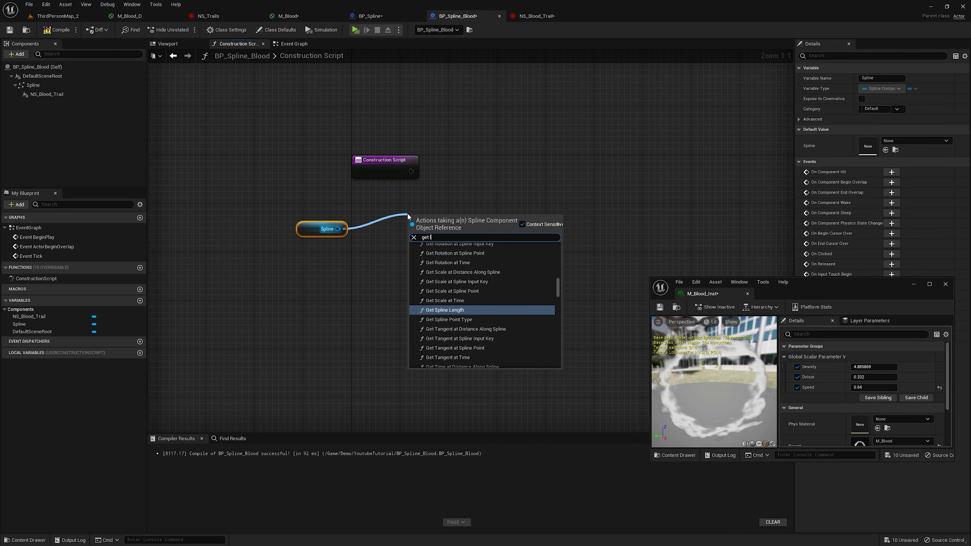
{"action": "type", "text": "len"}
{"action": "left_click", "coordinate": [445, 297]}
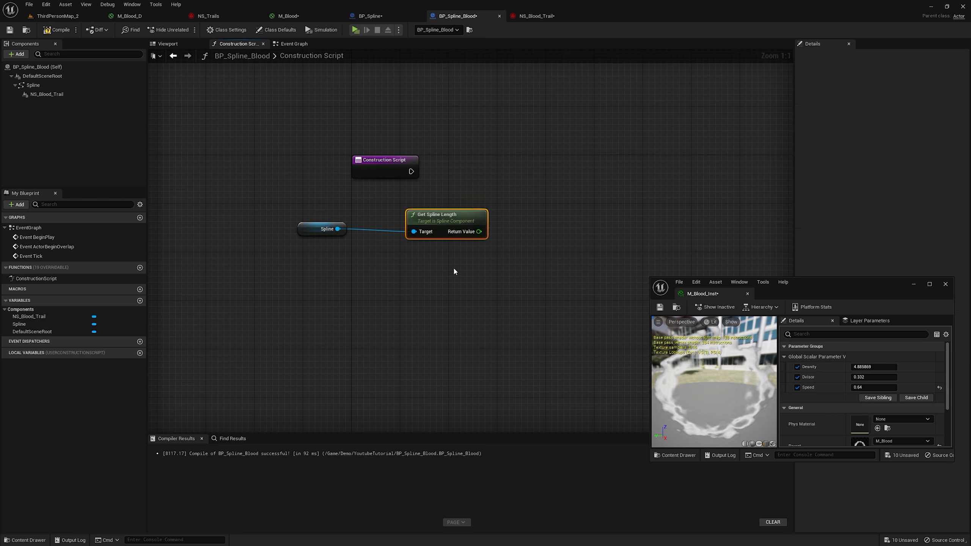
{"action": "left_click_drag", "start_coordinate": [448, 221], "coordinate": [399, 215]}
- Add a Set Int Parameter node targeting NS_Blood_Trail with parameter name SpawnAmount, and connect it to the Construction Script entry
{"action": "left_click_drag", "start_coordinate": [40, 96], "coordinate": [536, 122]}
{"action": "type", "text": "set int para"}
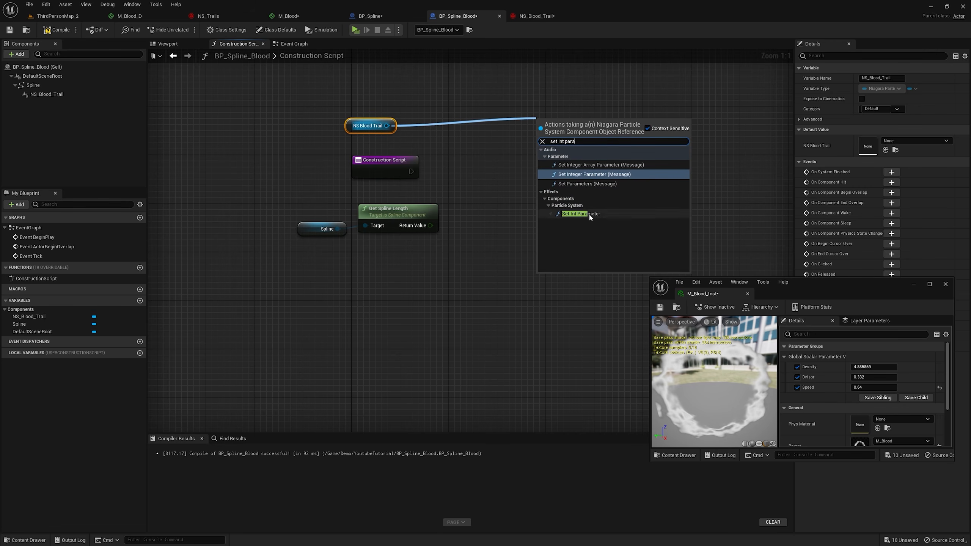
{"action": "left_click", "coordinate": [581, 214]}
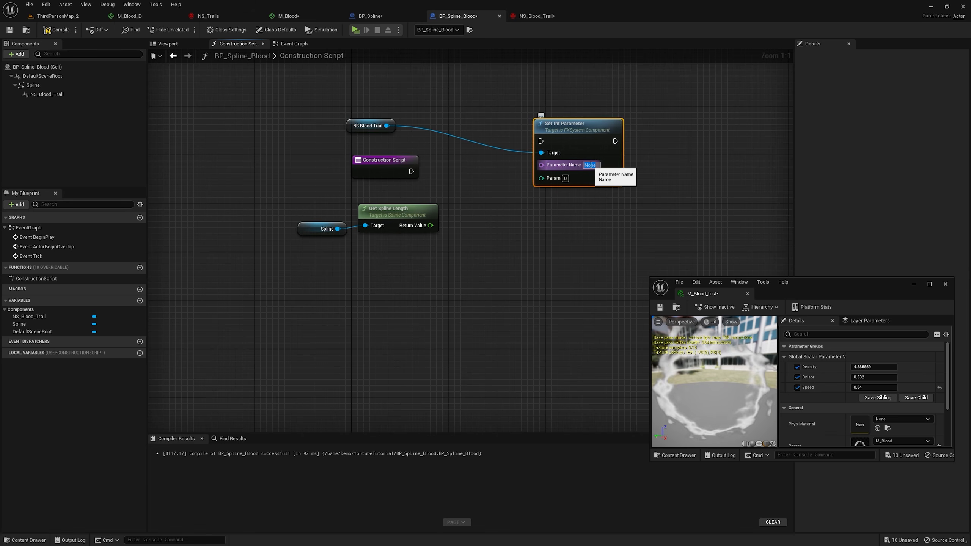
{"action": "key", "text": "ctrl+v"}
{"action": "left_click_drag", "start_coordinate": [411, 171], "coordinate": [429, 170]}
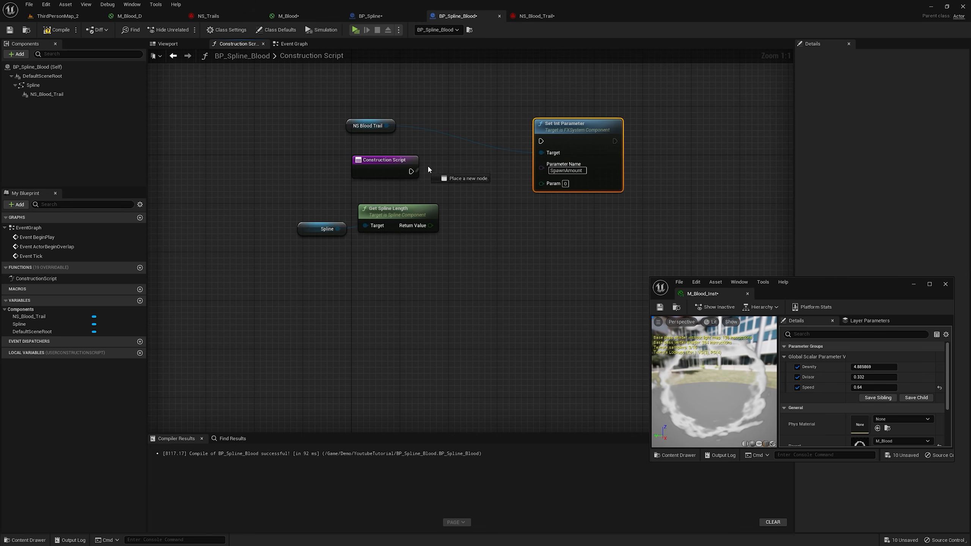
{"action": "left_click_drag", "start_coordinate": [552, 144], "coordinate": [550, 141]}
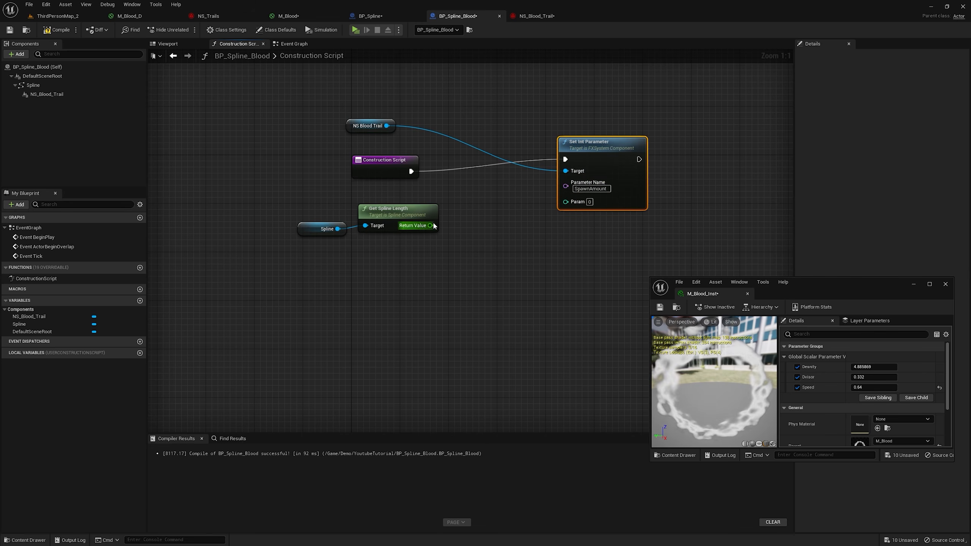
- Add a Divide node on the spline length and connect its truncated result to Set Int Parameter's Param input
{"action": "left_click_drag", "start_coordinate": [469, 262], "coordinate": [466, 259]}
{"action": "type", "text": "/"}
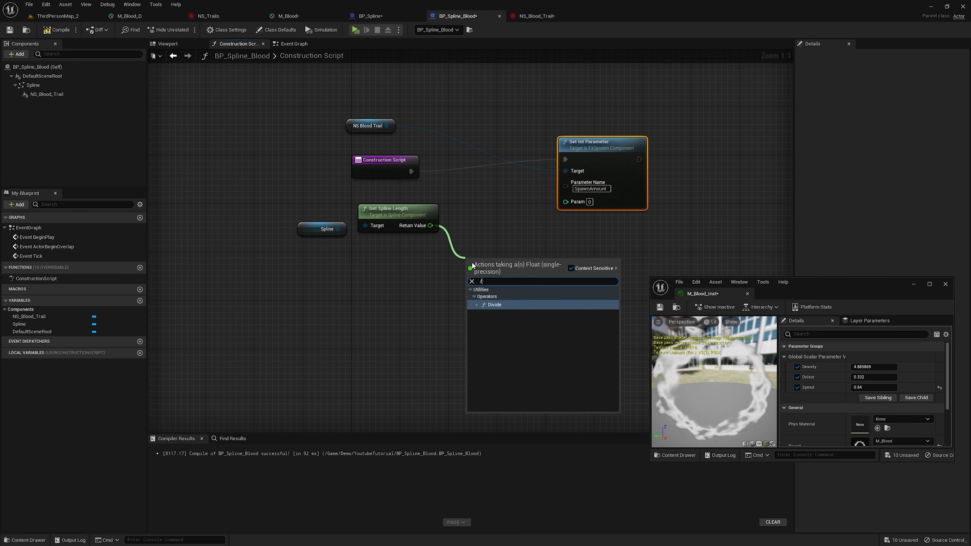
{"action": "left_click", "coordinate": [497, 305]}
{"action": "left_click_drag", "start_coordinate": [512, 267], "coordinate": [565, 202]}
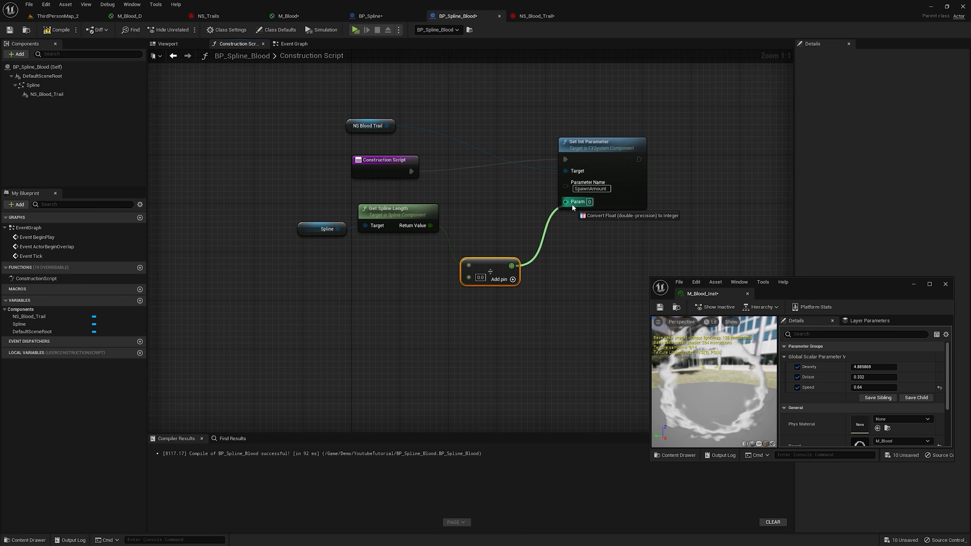
- Promote the Divide node's second input to an instance-editable float variable named Ratio and compile the blueprint
{"action": "left_click_drag", "start_coordinate": [470, 279], "coordinate": [373, 331]}
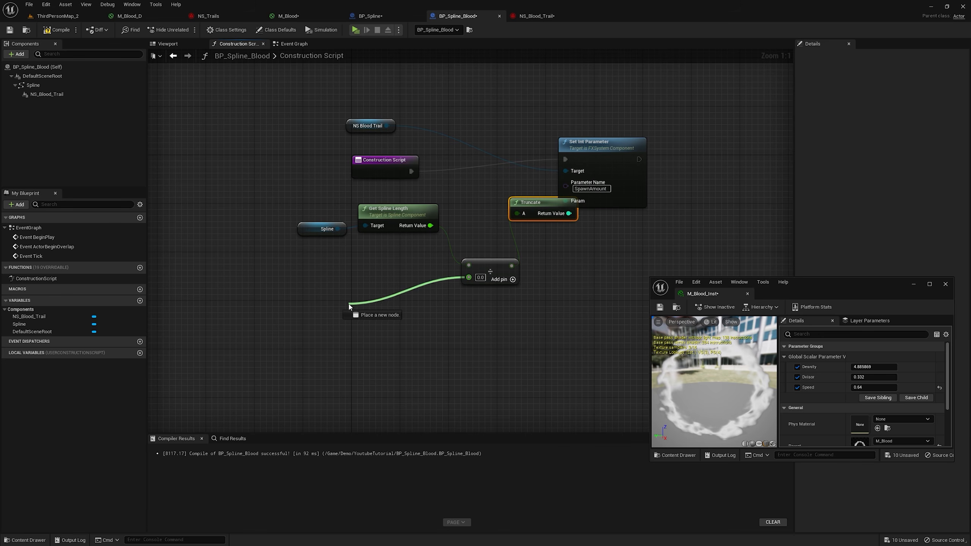
{"action": "left_click_drag", "start_coordinate": [364, 286], "coordinate": [365, 286]}
{"action": "left_click", "coordinate": [399, 344]}
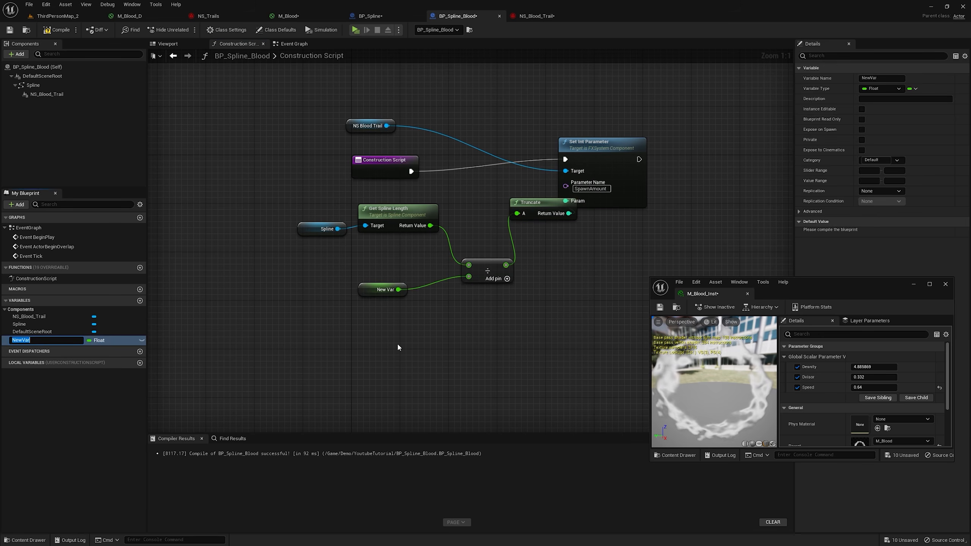
{"action": "type", "text": "Ratio"}
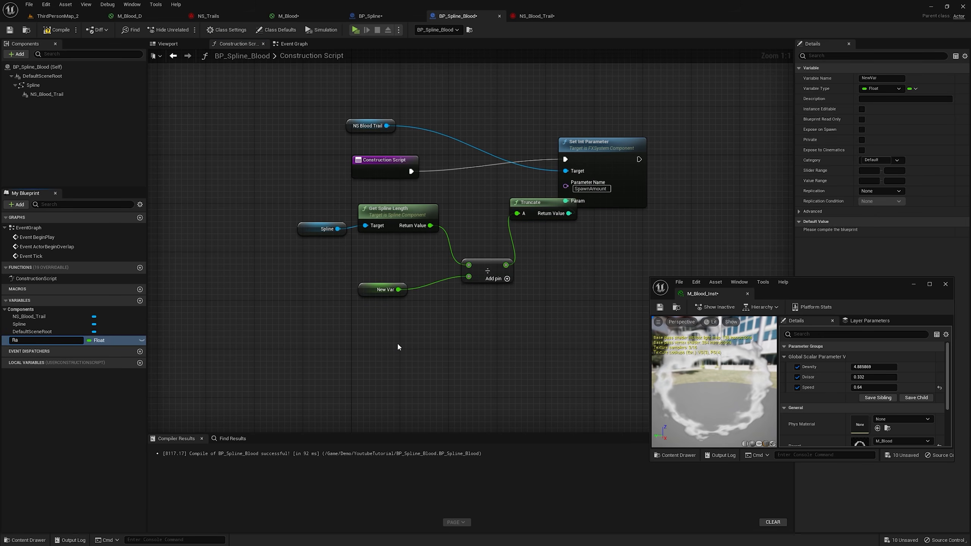
{"action": "key", "text": "Return"}
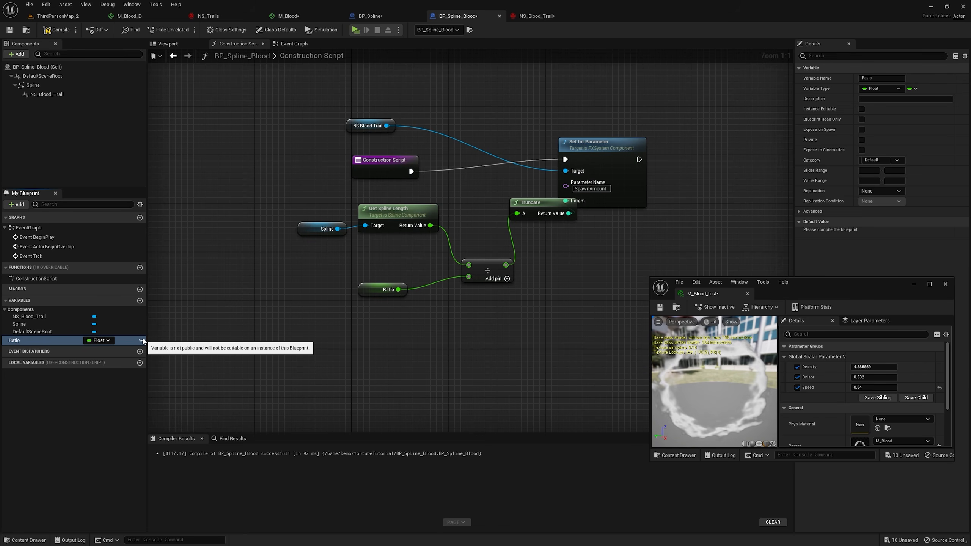
{"action": "left_click", "coordinate": [142, 340]}
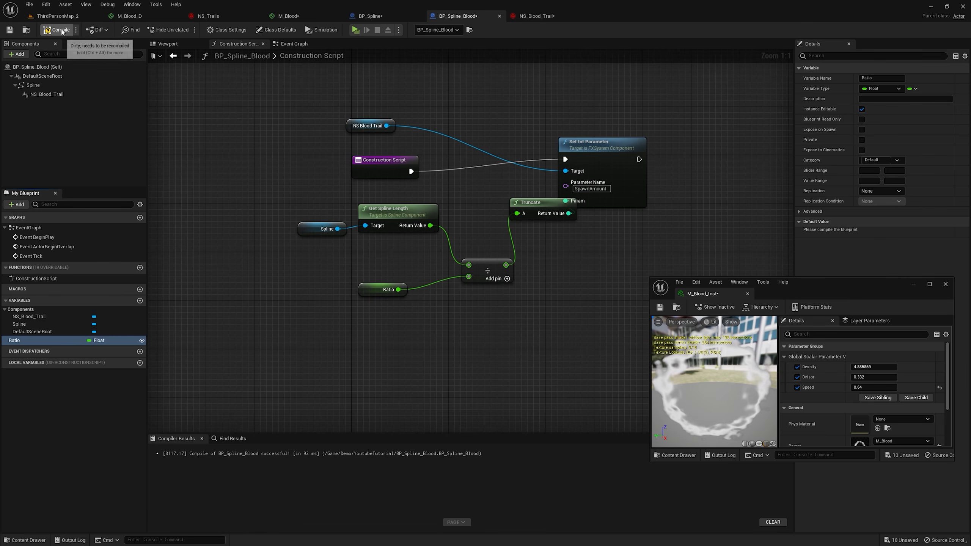
- In the level, set the Ratio of the placed BP_Spline_Blood actor to 20
{"action": "left_click", "coordinate": [57, 15]}
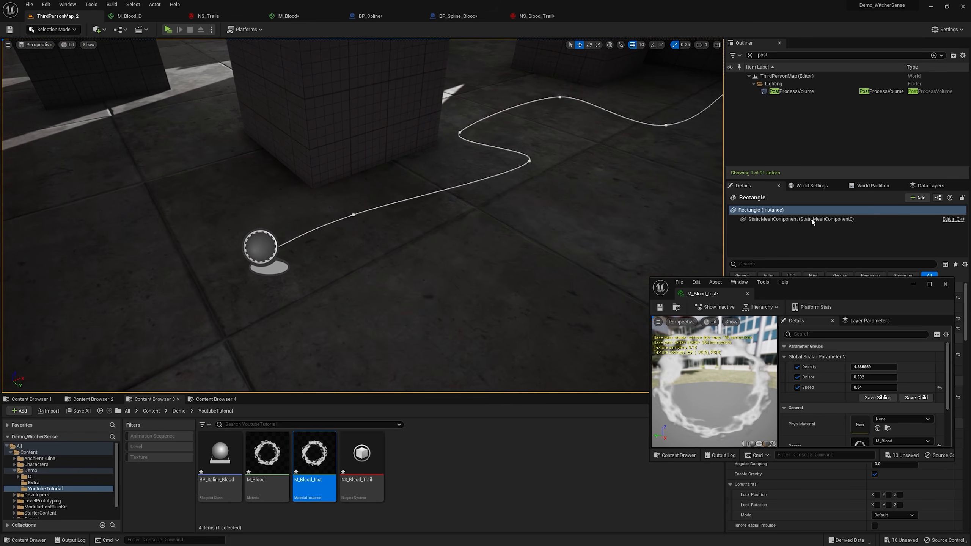
{"action": "left_click_drag", "start_coordinate": [856, 294], "coordinate": [587, 325]}
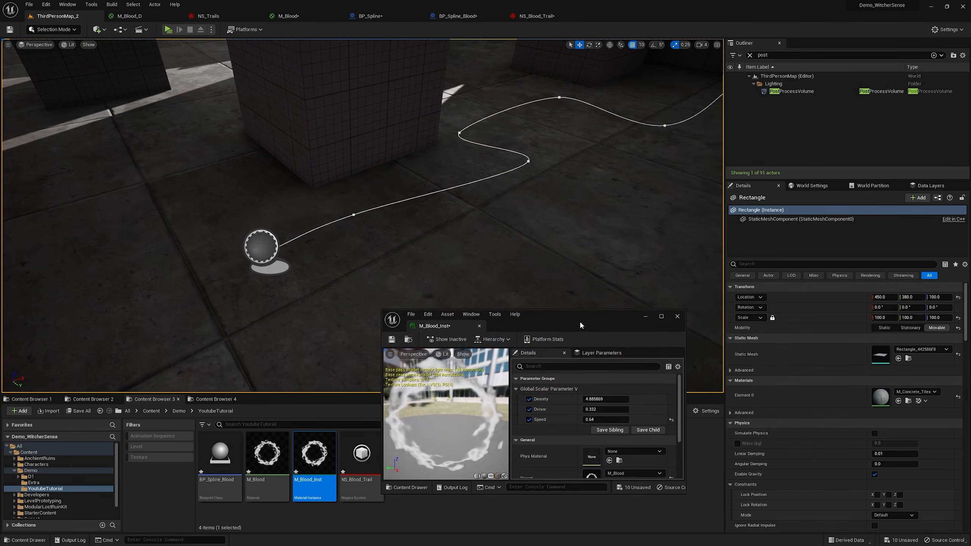
{"action": "left_click", "coordinate": [273, 224]}
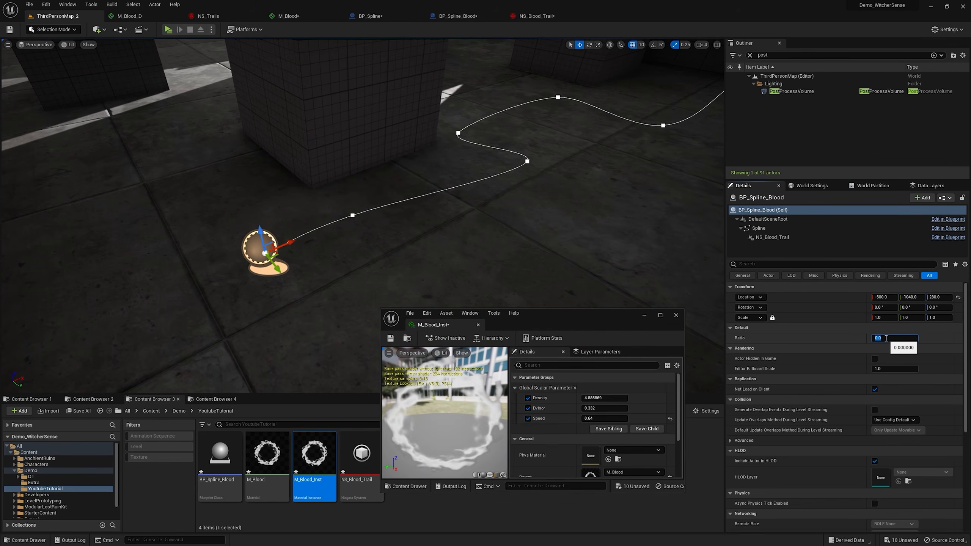
{"action": "key", "text": "Return"}
{"action": "right_click_drag", "start_coordinate": [535, 214], "coordinate": [535, 187]}
{"action": "key", "text": "w"}
{"action": "key", "text": "s"}
{"action": "left_click", "coordinate": [887, 336]}
{"action": "type", "text": "20"}
{"action": "key", "text": "Return"}
- Extend the blood spline with a duplicated point at its far end and increase Ratio to space the rings farther apart
{"action": "mouse_move", "coordinate": [535, 214]}
{"action": "right_mouse_down"}
{"action": "mouse_move", "coordinate": [596, 210]}
{"action": "mouse_move", "coordinate": [551, 207]}
{"action": "right_mouse_up"}
{"action": "left_click_drag", "start_coordinate": [367, 233], "coordinate": [373, 231], "text": "alt"}
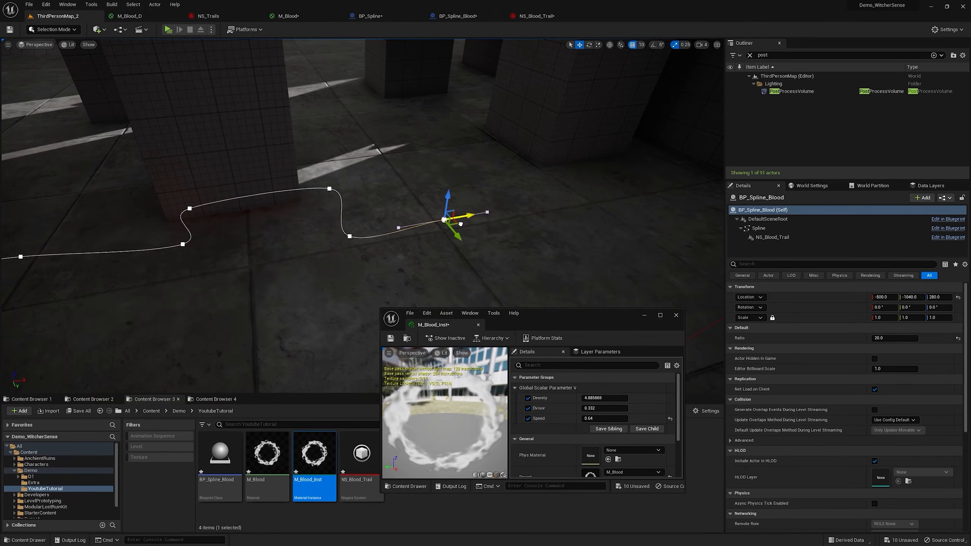
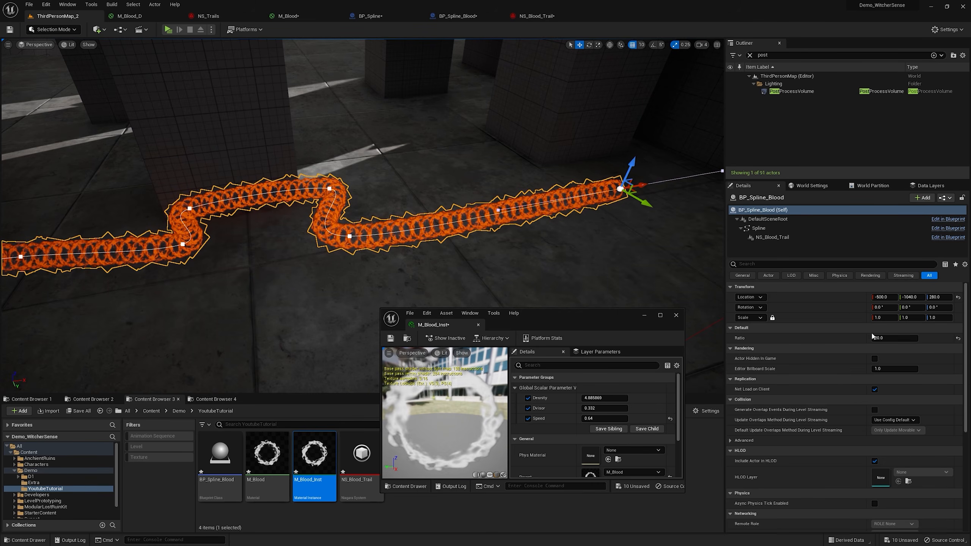
{"action": "mouse_move", "coordinate": [893, 338]}
{"action": "left_mouse_down"}
{"action": "mouse_move", "coordinate": [879, 338]}
{"action": "mouse_move", "coordinate": [902, 339]}
{"action": "mouse_move", "coordinate": [893, 339]}
{"action": "left_mouse_up"}
{"action": "left_click_drag", "start_coordinate": [588, 321], "coordinate": [721, 276]}
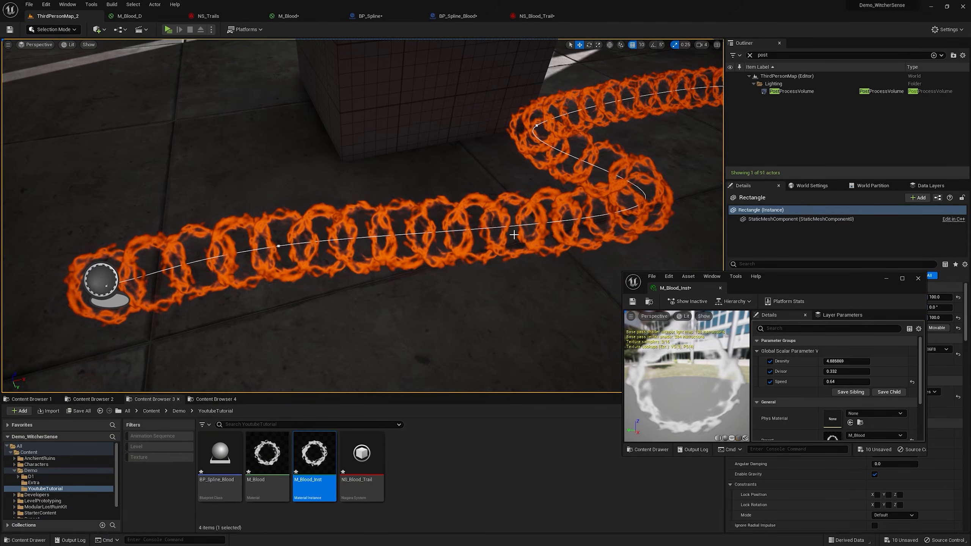
- Add a Jitter Position module with Jitter Amount 25 to NS_Blood_Trail's Particle Spawn stage and check the trail in the level
{"action": "left_click", "coordinate": [536, 16]}
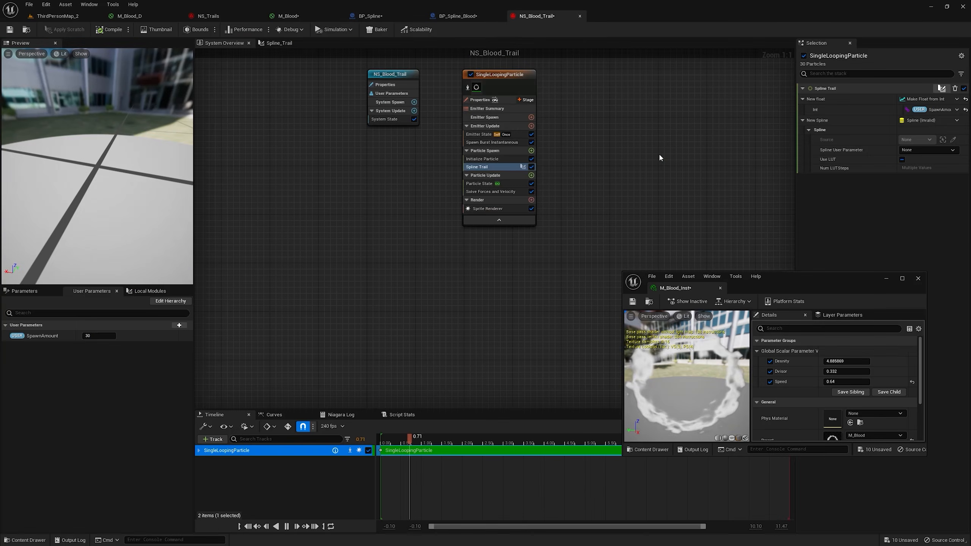
{"action": "left_click", "coordinate": [531, 150]}
{"action": "type", "text": "jil"}
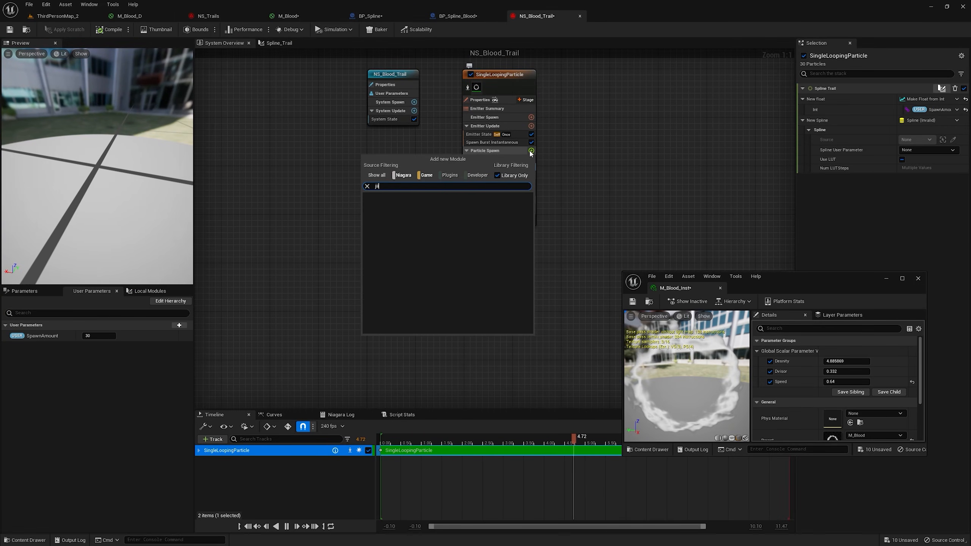
{"action": "key", "text": "BackSpace"}
{"action": "left_click", "coordinate": [444, 205]}
{"action": "left_click", "coordinate": [910, 99]}
{"action": "type", "text": "25"}
{"action": "key", "text": "Return"}
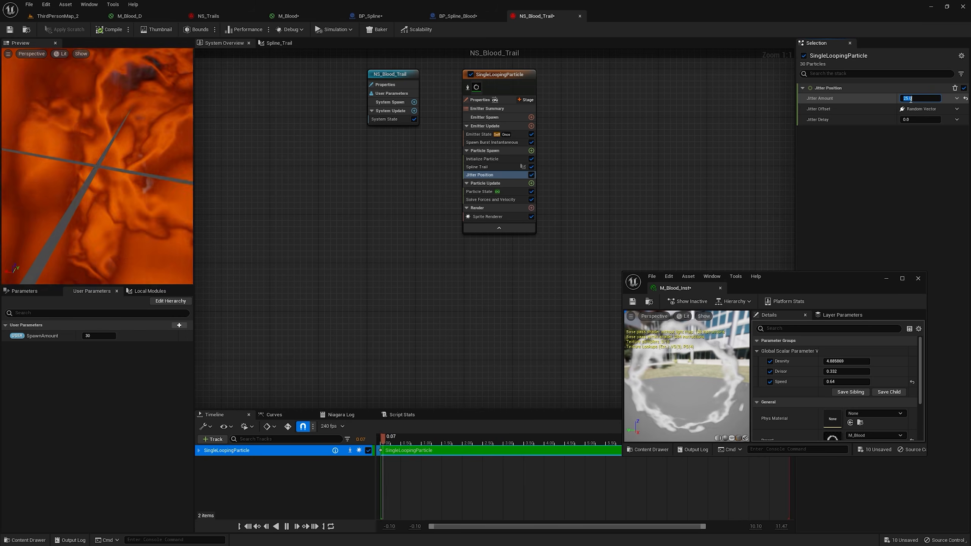
{"action": "left_click", "coordinate": [80, 18]}
{"action": "right_click_drag", "start_coordinate": [410, 134], "coordinate": [482, 103]}
{"action": "right_click_drag", "start_coordinate": [436, 90], "coordinate": [436, 115]}
{"action": "key", "text": "w"}
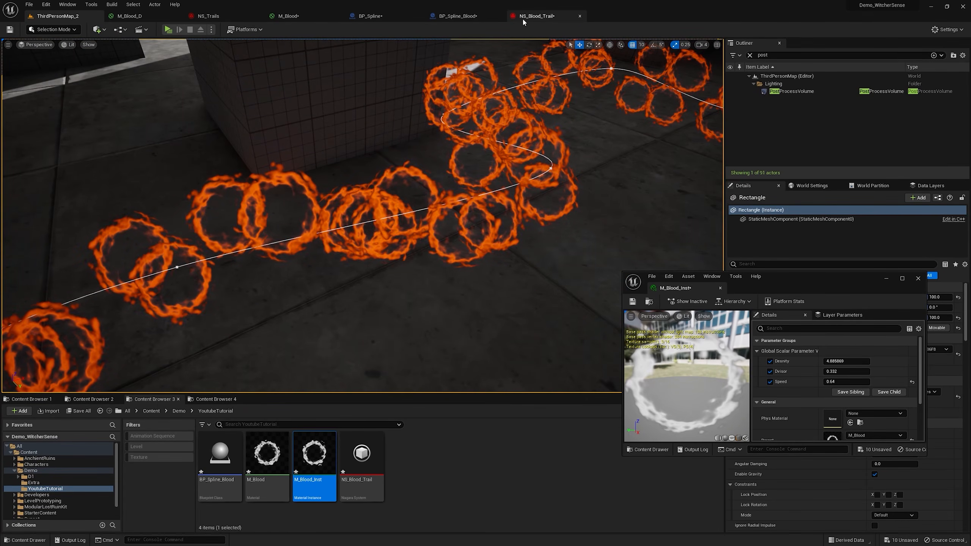
- Set the Jitter Amount in NS_Blood_Trail to 15, check the trail in the level and consult the NS_Trails system for reference
{"action": "left_click", "coordinate": [539, 15]}
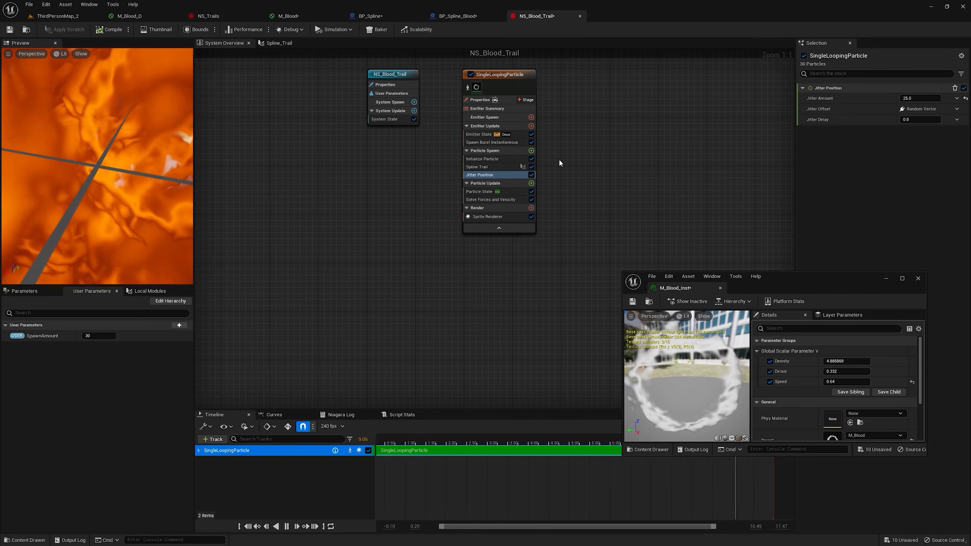
{"action": "left_click", "coordinate": [917, 96]}
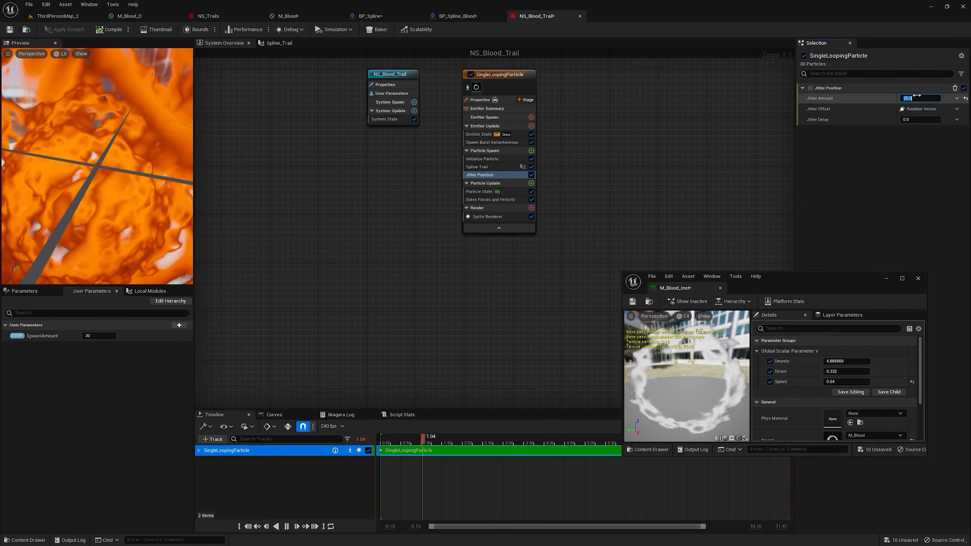
{"action": "type", "text": "15"}
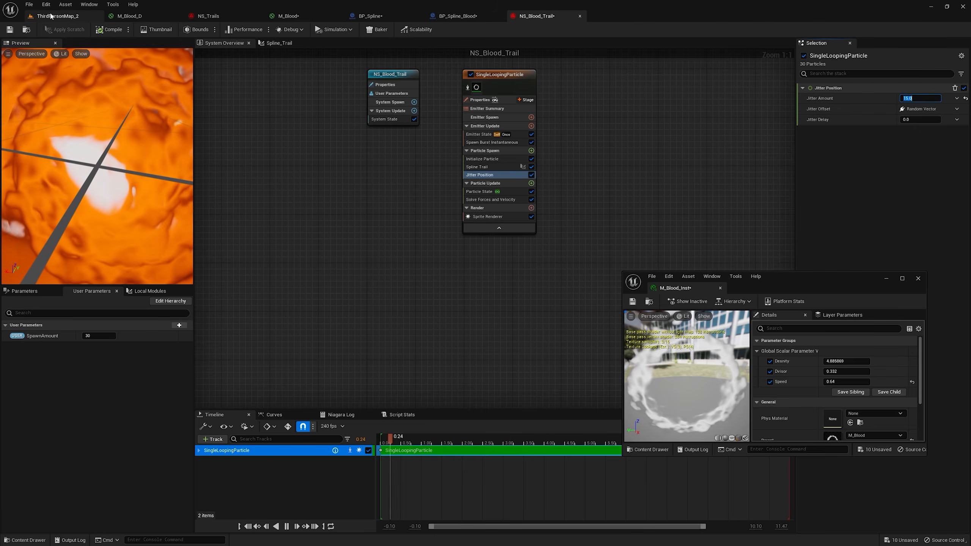
{"action": "left_click", "coordinate": [48, 15]}
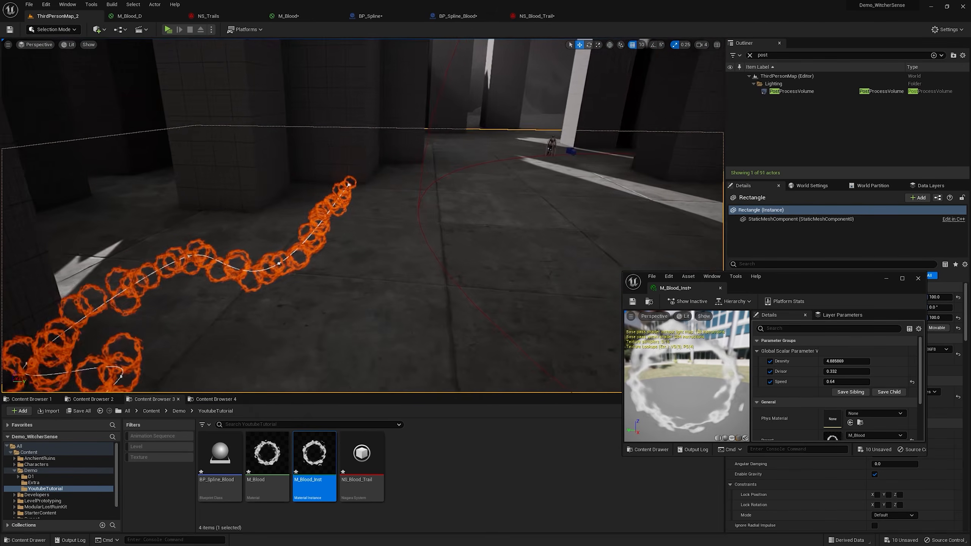
{"action": "left_click", "coordinate": [209, 16]}
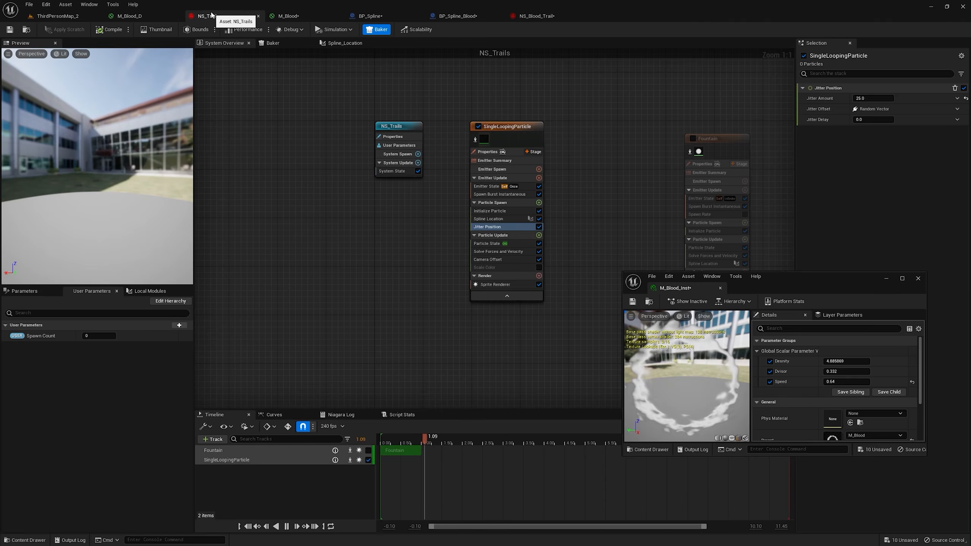
- In NS_Blood_Trail's Initialize Particle, set Sprite Size Mode to Random Uniform with minimum 25 and maximum 75, closing the M_Blood_Inst window
{"action": "left_click", "coordinate": [537, 16]}
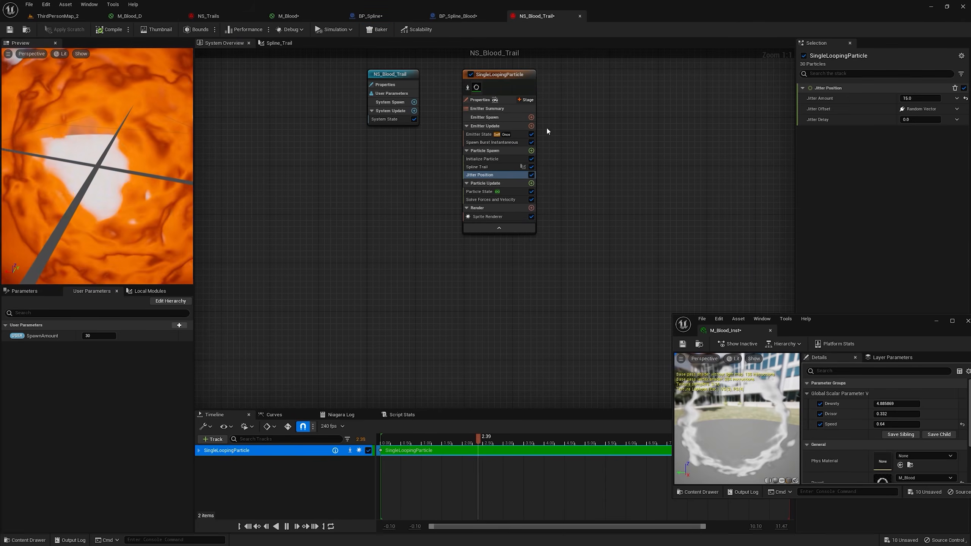
{"action": "left_click", "coordinate": [483, 159]}
{"action": "left_click_drag", "start_coordinate": [871, 324], "coordinate": [741, 292]}
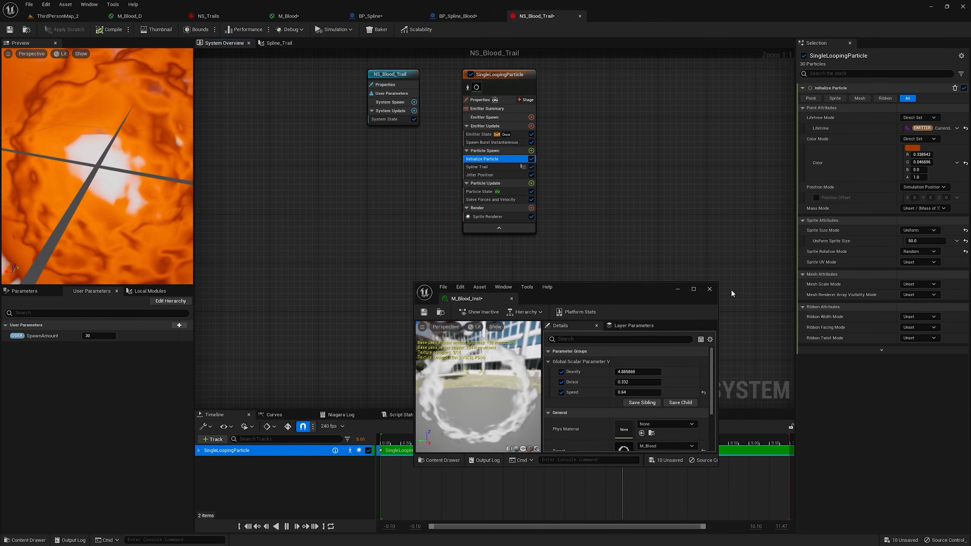
{"action": "left_click", "coordinate": [710, 289]}
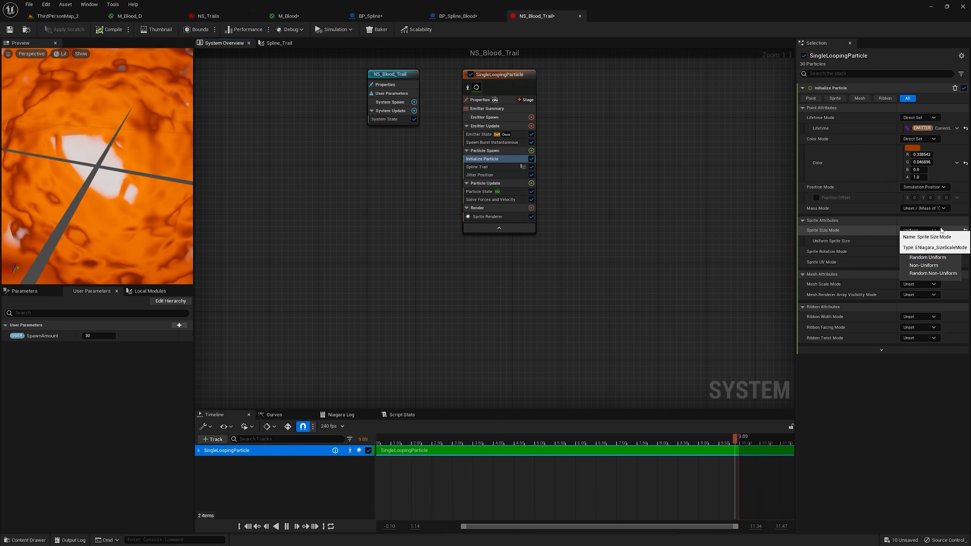
{"action": "left_click", "coordinate": [937, 260]}
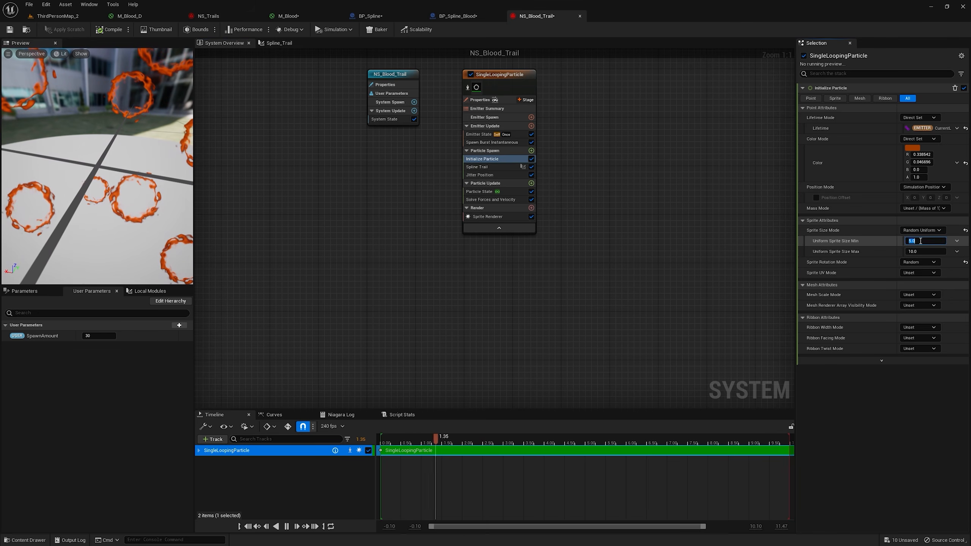
{"action": "left_click", "coordinate": [920, 251]}
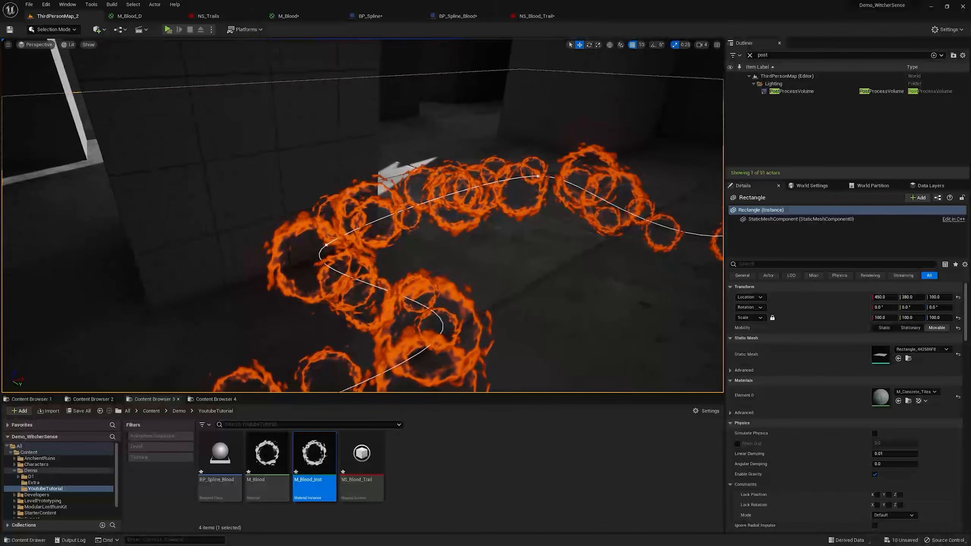
- In the M_Blood material graph, add a Particle Random Value node and move the Speed and Divisor parameters aside to make room
{"action": "left_click", "coordinate": [268, 453]}
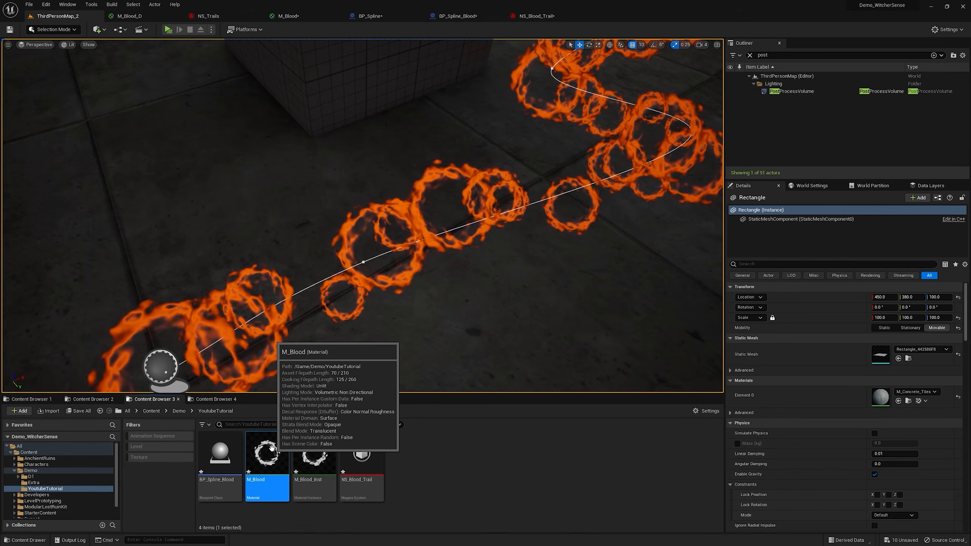
{"action": "double_click", "coordinate": [271, 448]}
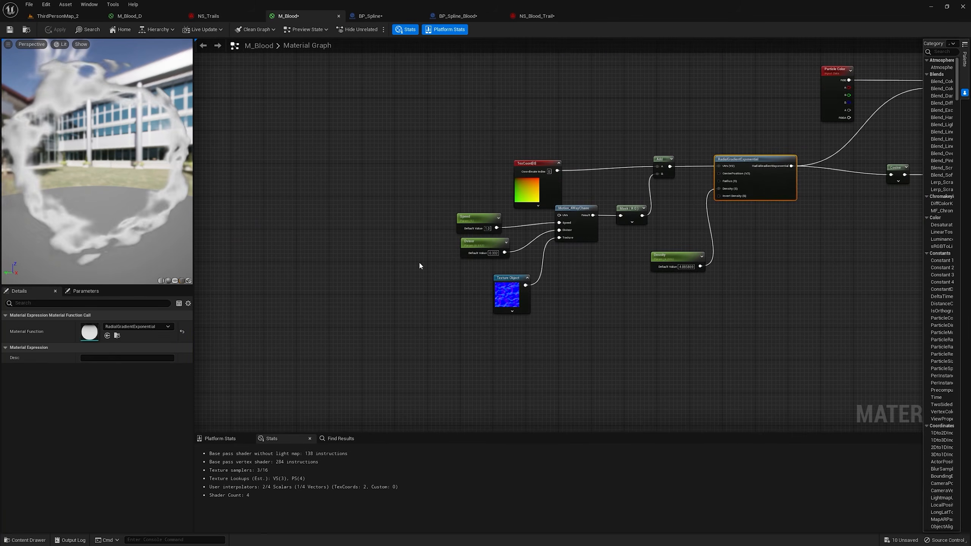
{"action": "scroll", "coordinate": [433, 265], "scroll_direction": "up", "scroll_amount": 2}
{"action": "right_click", "coordinate": [358, 231]}
{"action": "type", "text": "parti"}
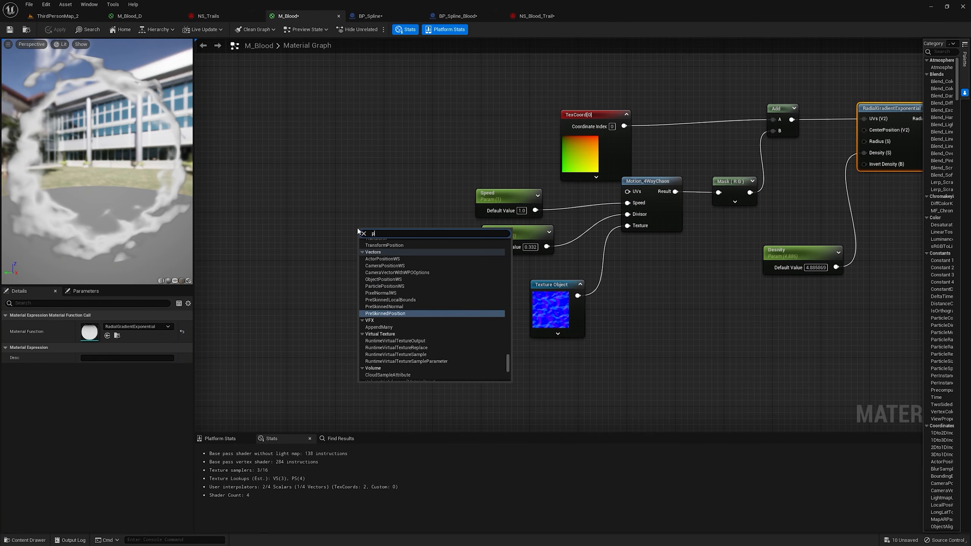
{"action": "left_click", "coordinate": [381, 354]}
{"action": "left_click_drag", "start_coordinate": [507, 194], "coordinate": [313, 187]}
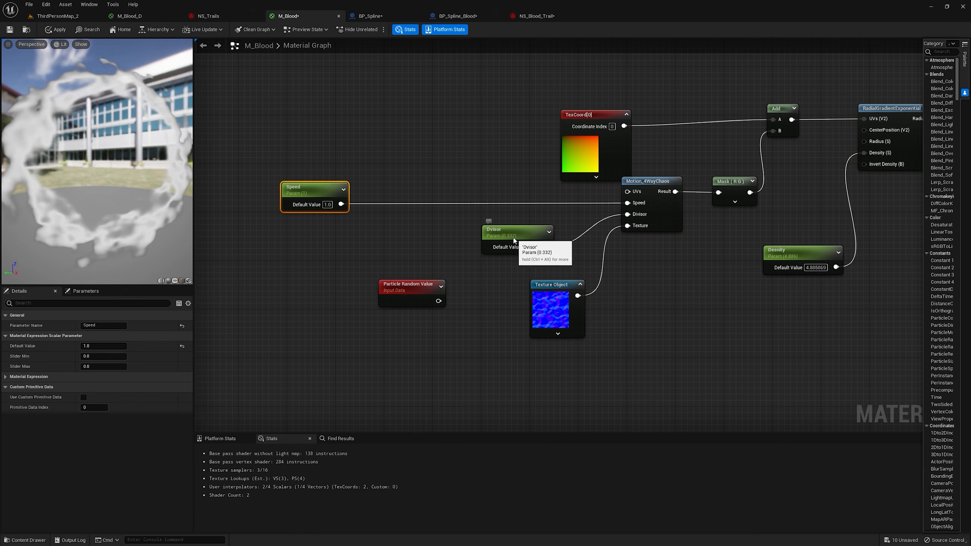
{"action": "left_click_drag", "start_coordinate": [514, 240], "coordinate": [354, 253]}
{"action": "left_click_drag", "start_coordinate": [407, 292], "coordinate": [347, 317]}
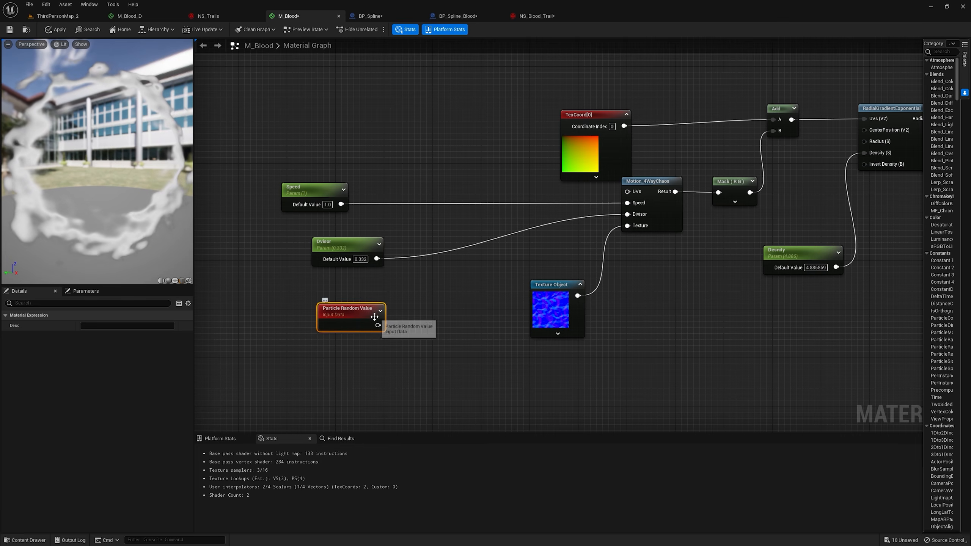
- Feed Motion_4WayChaos's Divisor from a Lerp between Divisor and Divisor times 2, using Particle Random Value as Alpha, and apply the material
{"action": "left_click", "coordinate": [436, 268]}
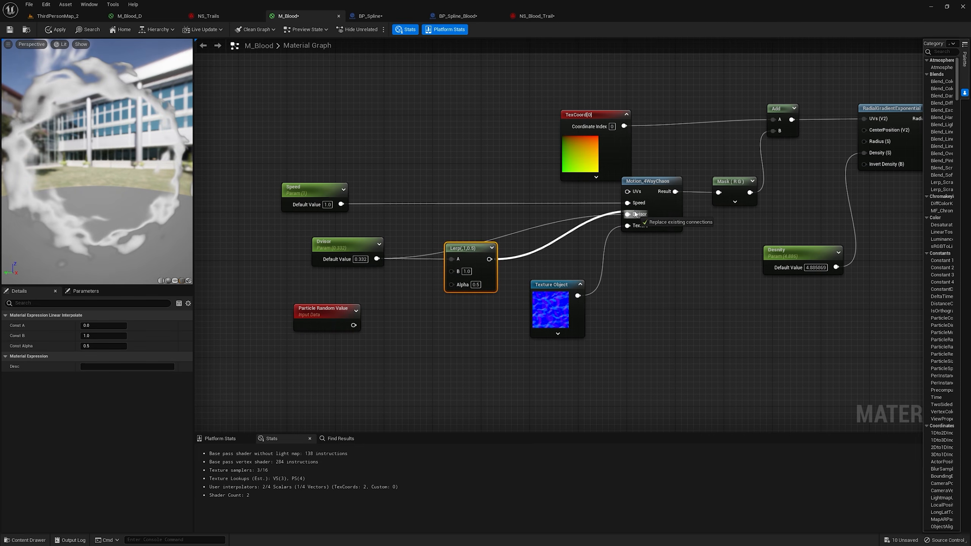
{"action": "left_click_drag", "start_coordinate": [363, 253], "coordinate": [302, 246]}
{"action": "left_click", "coordinate": [376, 276]}
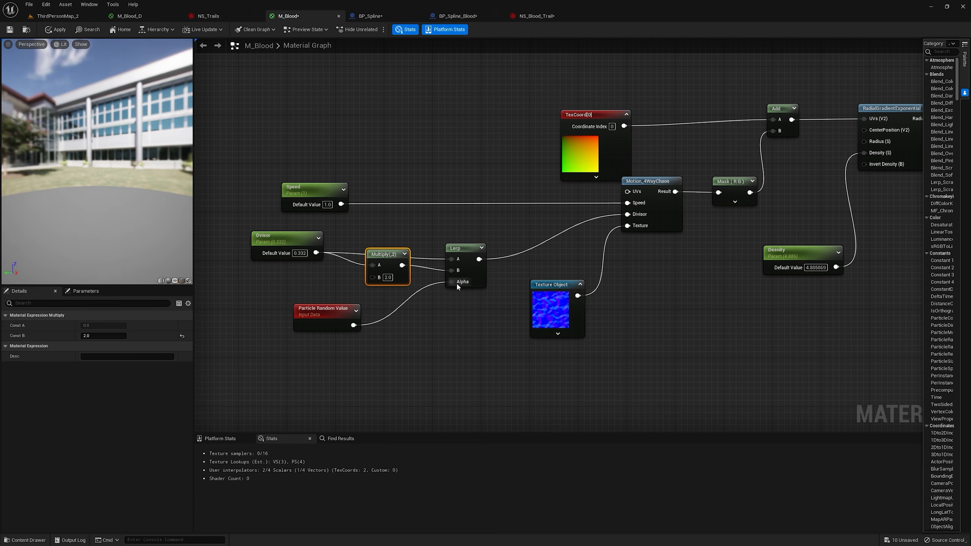
{"action": "left_click", "coordinate": [88, 30]}
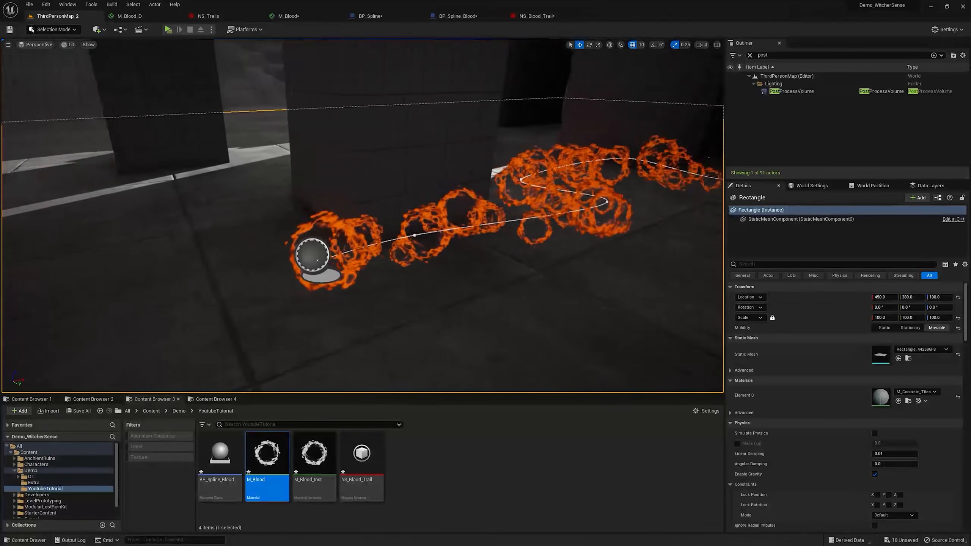
{"action": "right_click_drag", "start_coordinate": [362, 215], "coordinate": [305, 211]}
{"action": "right_click_drag", "start_coordinate": [489, 130], "coordinate": [570, 117]}
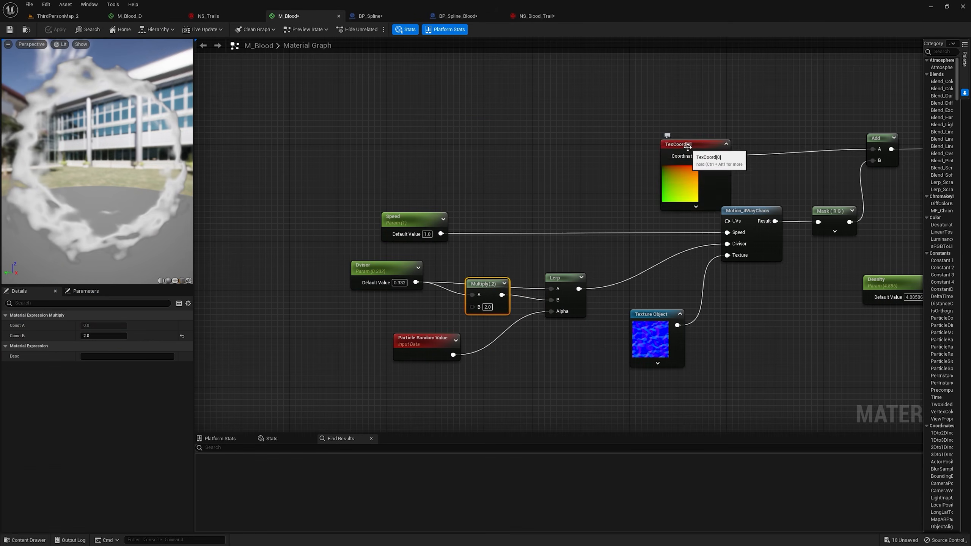
- Add Particle Random Value to the TexCoord with an Add node, connect the sum to Motion_4WayChaos's UVs, and apply the material
{"action": "left_click_drag", "start_coordinate": [688, 153], "coordinate": [440, 114]}
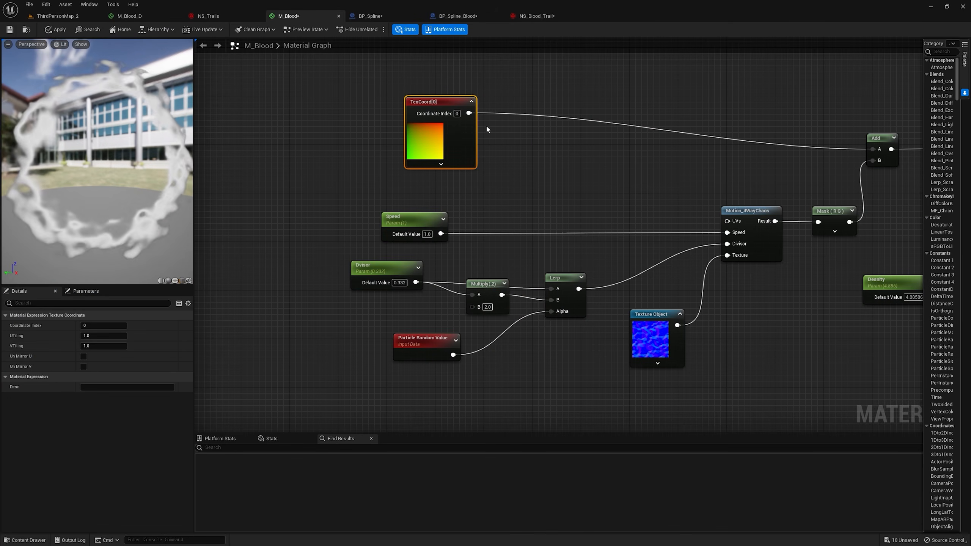
{"action": "left_click", "coordinate": [532, 129]}
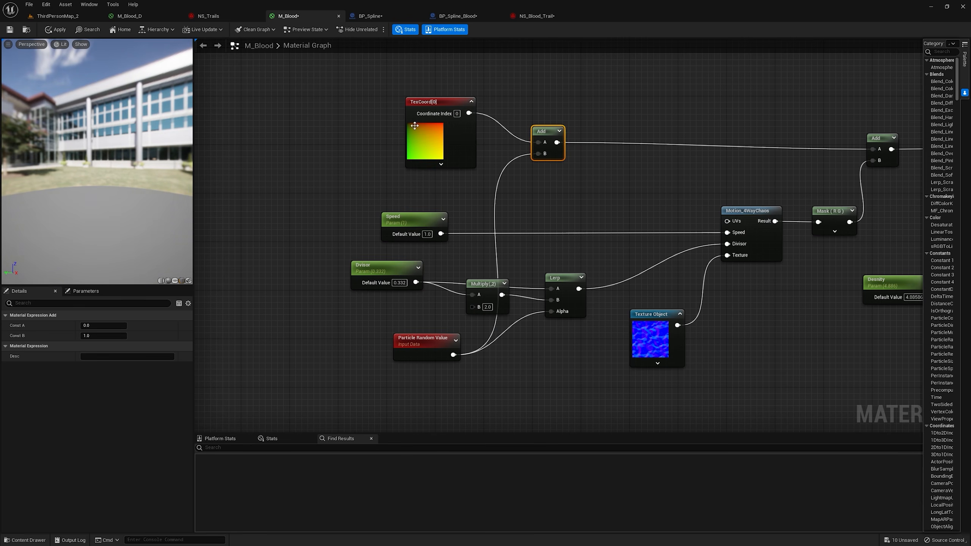
{"action": "right_click_drag", "start_coordinate": [561, 148], "coordinate": [451, 141]}
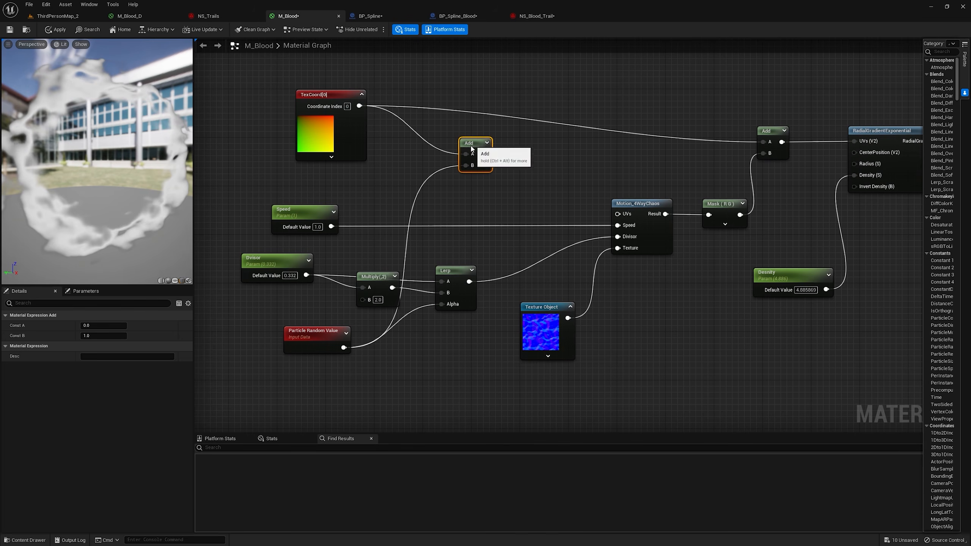
{"action": "left_click_drag", "start_coordinate": [619, 215], "coordinate": [619, 215]}
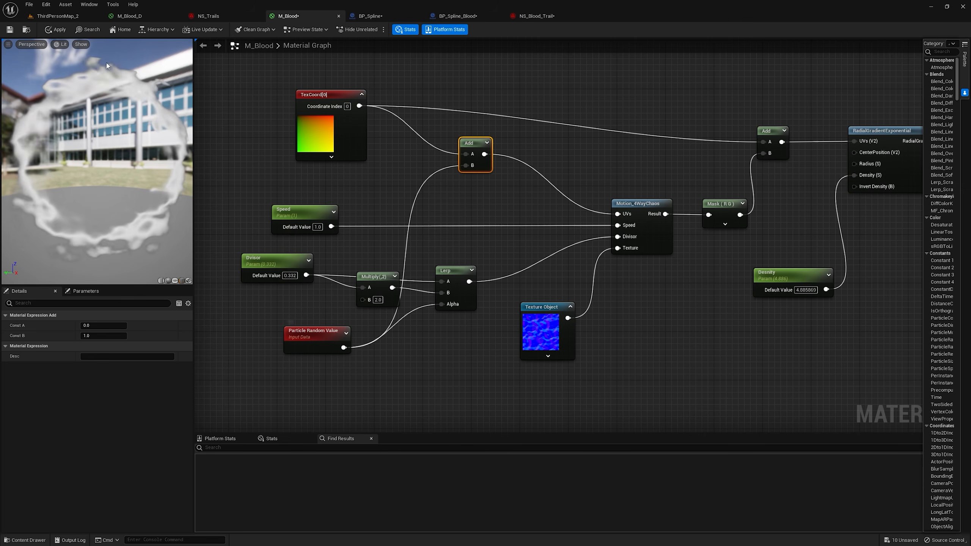
{"action": "left_click", "coordinate": [58, 29]}
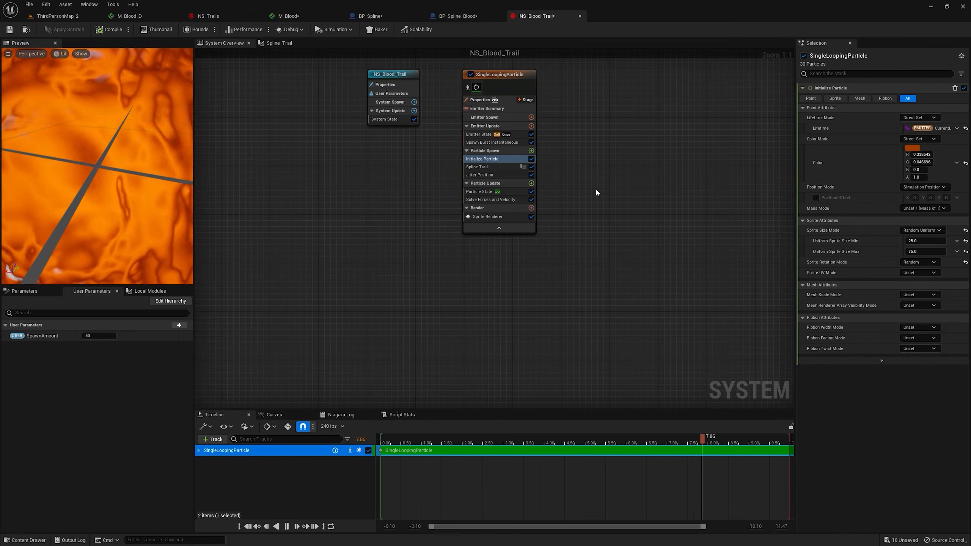
- Set NS_Blood_Trail's Initialize Particle color to the saved yellow-orange swatch with a Value of 20 and check the trail in the level
{"action": "left_click", "coordinate": [914, 148]}
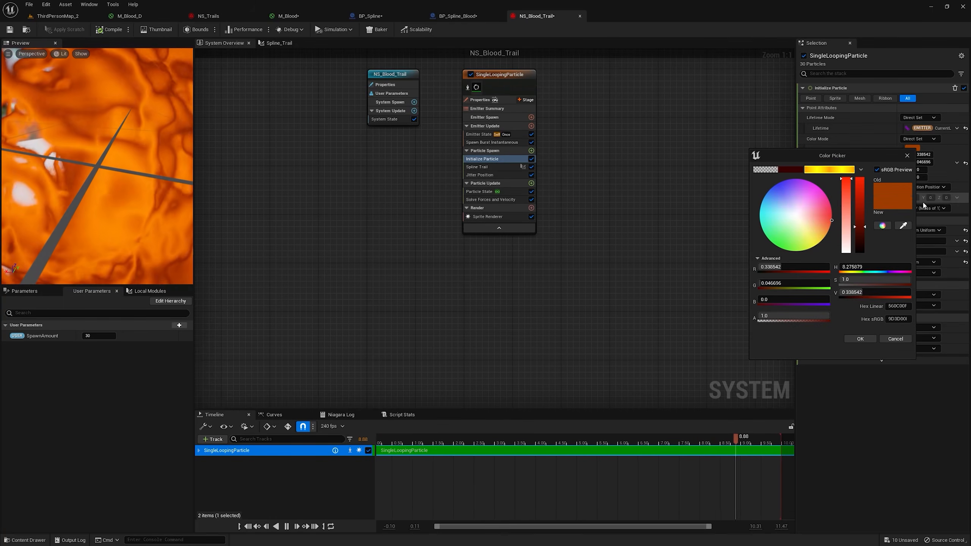
{"action": "left_click", "coordinate": [828, 168]}
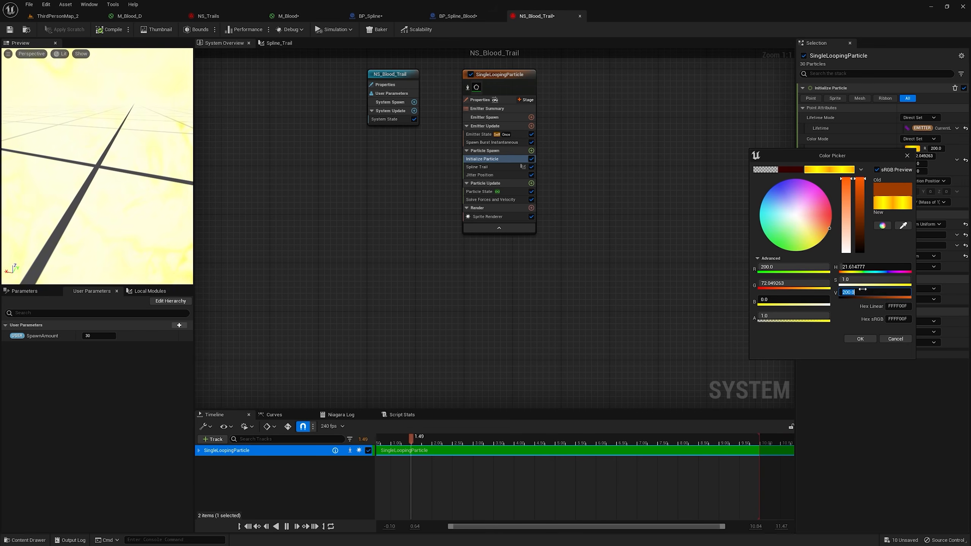
{"action": "left_click", "coordinate": [863, 290]}
{"action": "type", "text": "20"}
{"action": "left_click", "coordinate": [858, 338]}
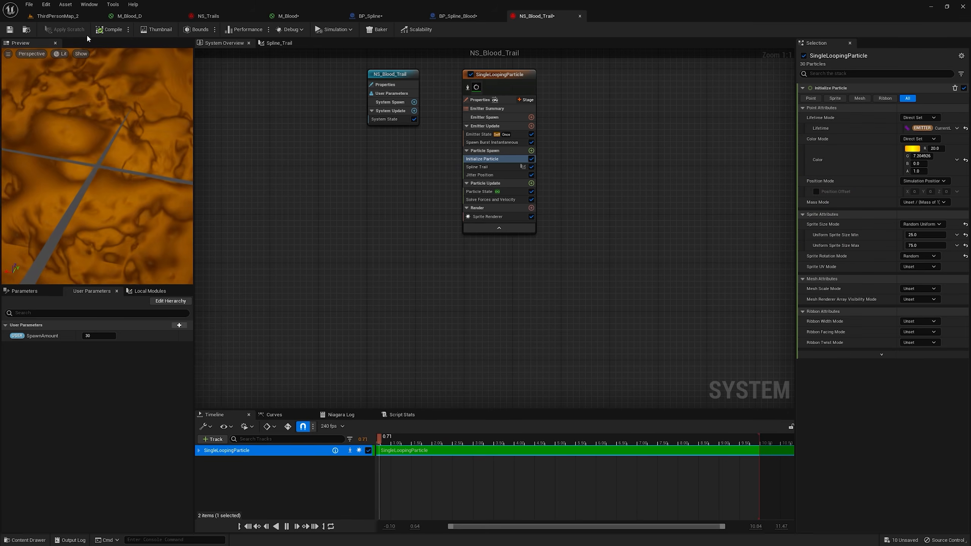
{"action": "left_click", "coordinate": [81, 15]}
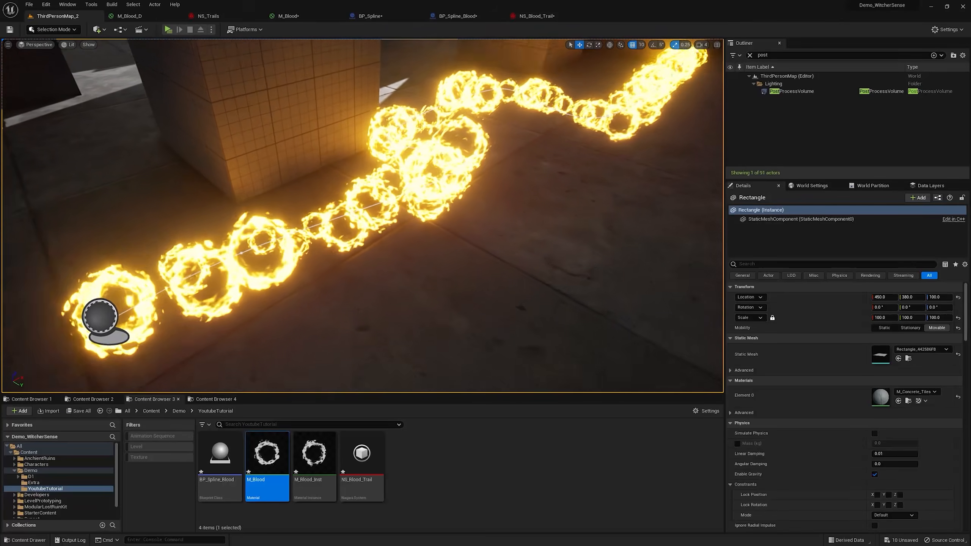
- Lower the particle color's Value to 3 in NS_Blood_Trail and check the glow in the level
{"action": "left_click", "coordinate": [537, 16]}
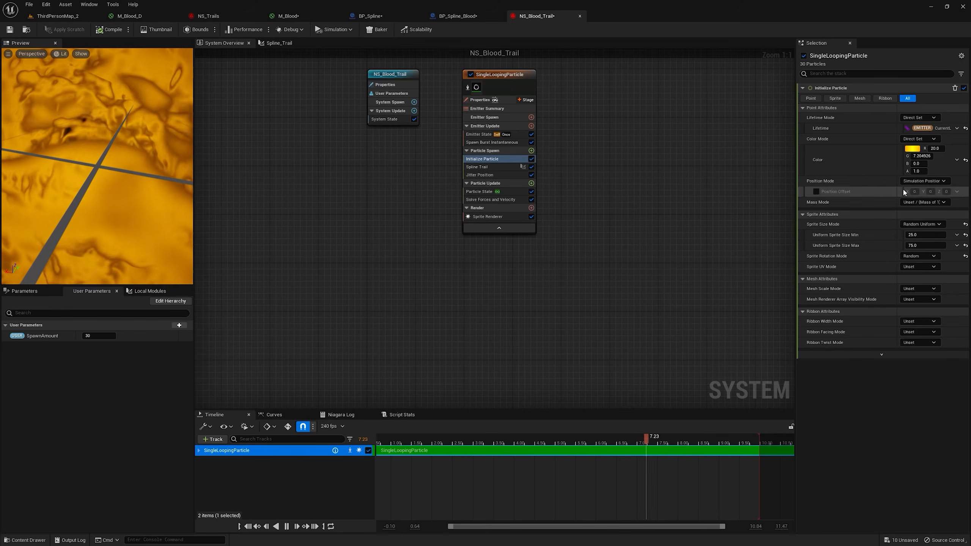
{"action": "left_click", "coordinate": [922, 149]}
{"action": "left_click", "coordinate": [855, 292]}
{"action": "type", "text": "3"}
{"action": "left_click", "coordinate": [861, 340]}
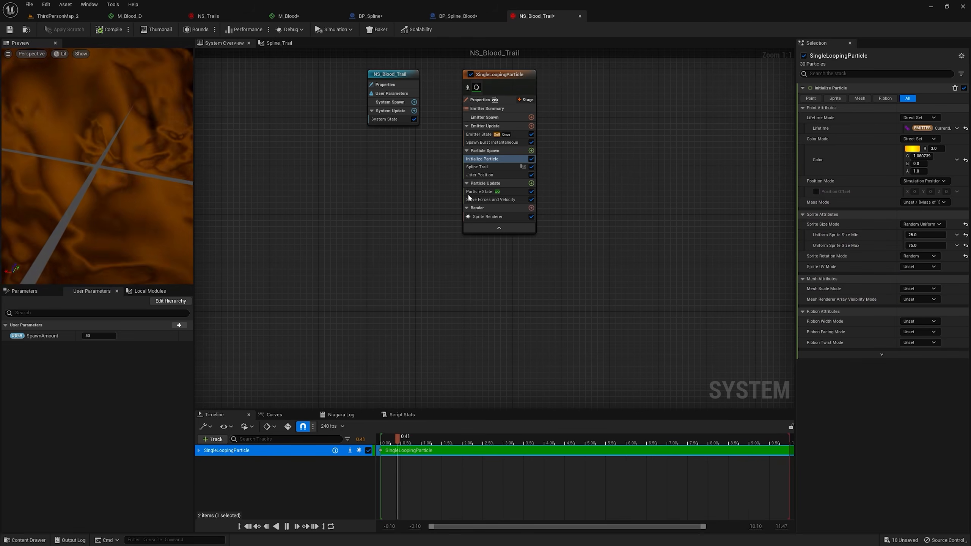
{"action": "left_click", "coordinate": [57, 16]}
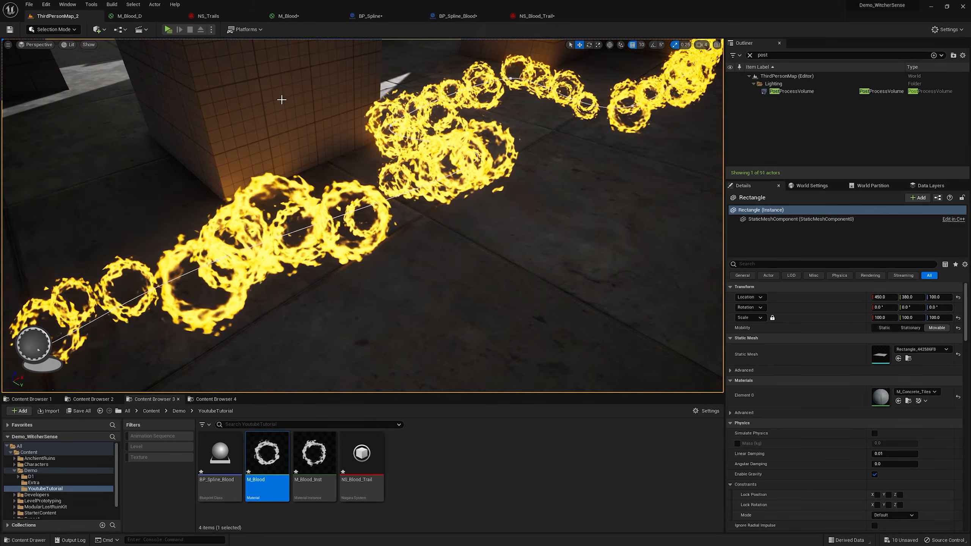
- Play the level in standalone preview and run the character along the glowing yellow trail
{"action": "left_click", "coordinate": [168, 30]}
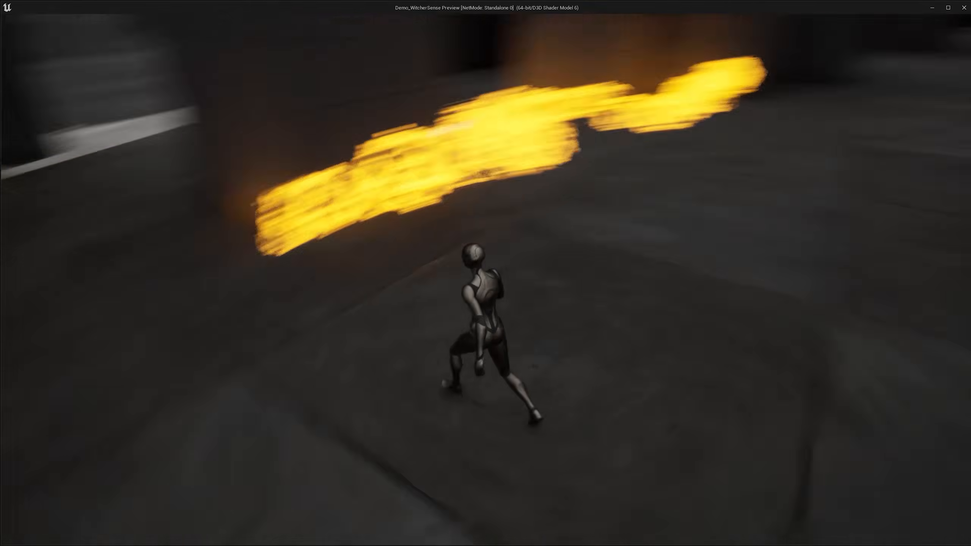
{"action": "key", "text": "w"}
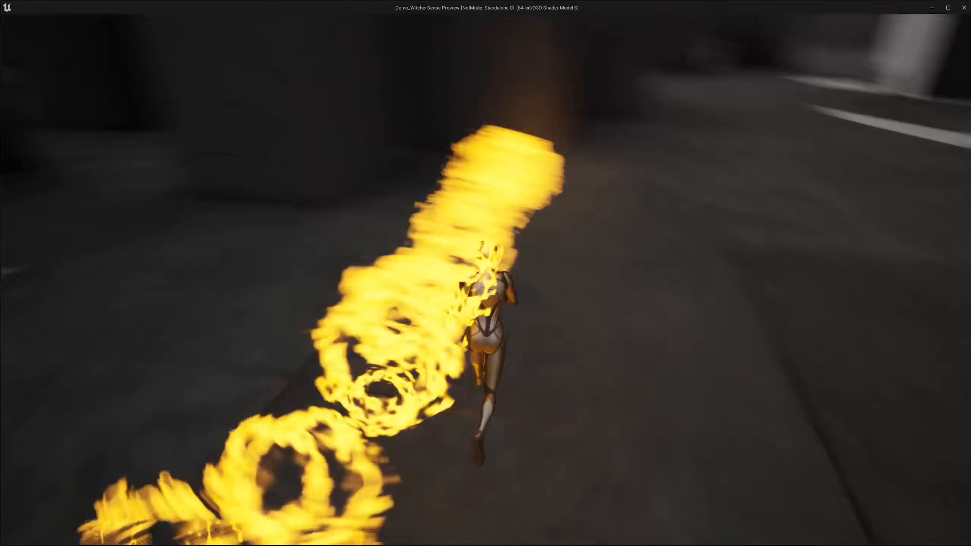
{"action": "key", "text": "w"}
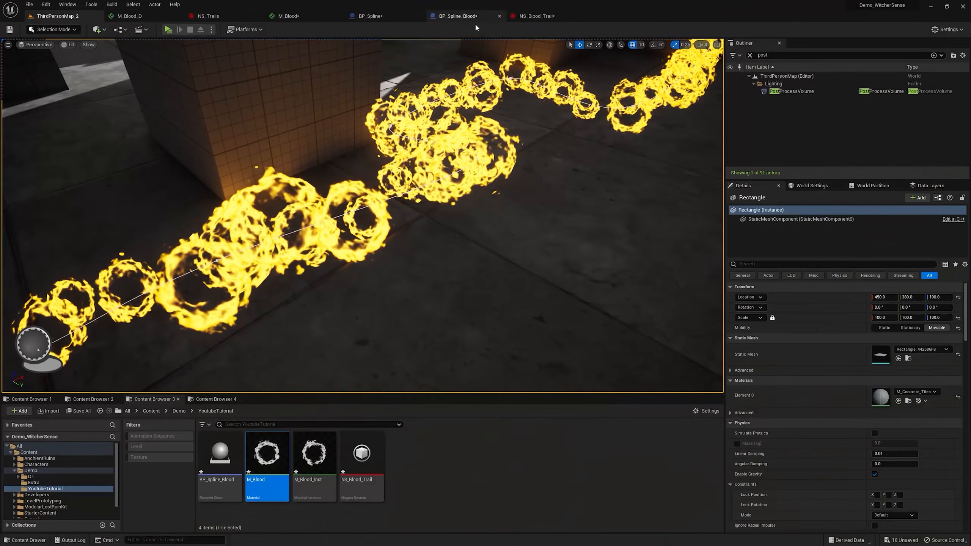
- Add a One Minus node fed by RadialGradientExponential in M_Blood, apply the material and check the trail in the level
{"action": "left_click", "coordinate": [290, 16]}
{"action": "scroll", "coordinate": [349, 263], "scroll_direction": "up", "scroll_amount": 4}
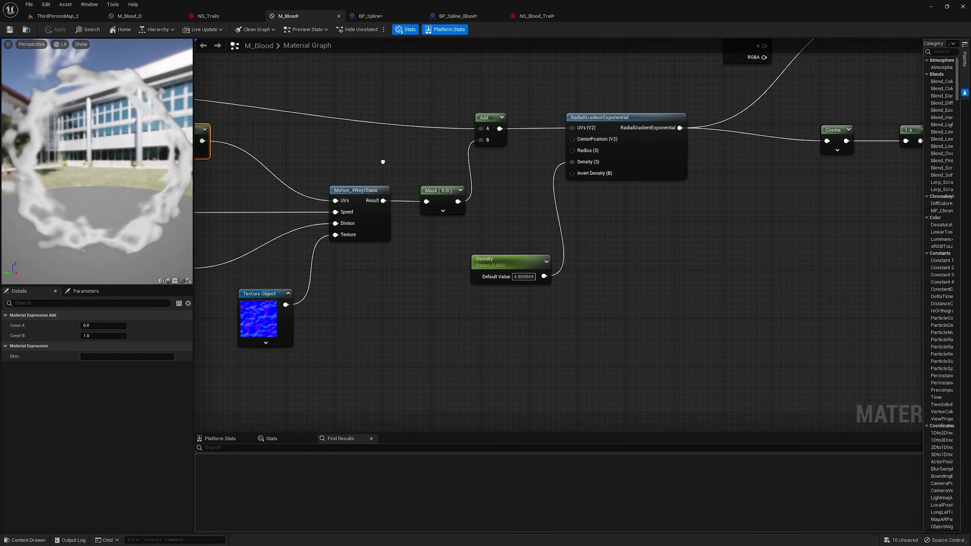
{"action": "left_click_drag", "start_coordinate": [369, 243], "coordinate": [526, 167]}
{"action": "type", "text": "one"}
{"action": "key", "text": "Return"}
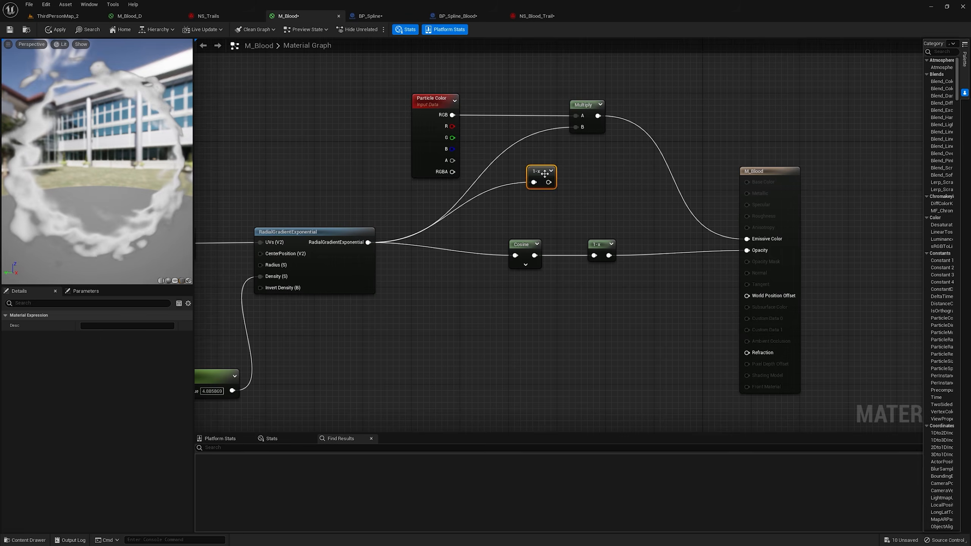
{"action": "left_click", "coordinate": [63, 30]}
{"action": "left_click", "coordinate": [67, 17]}
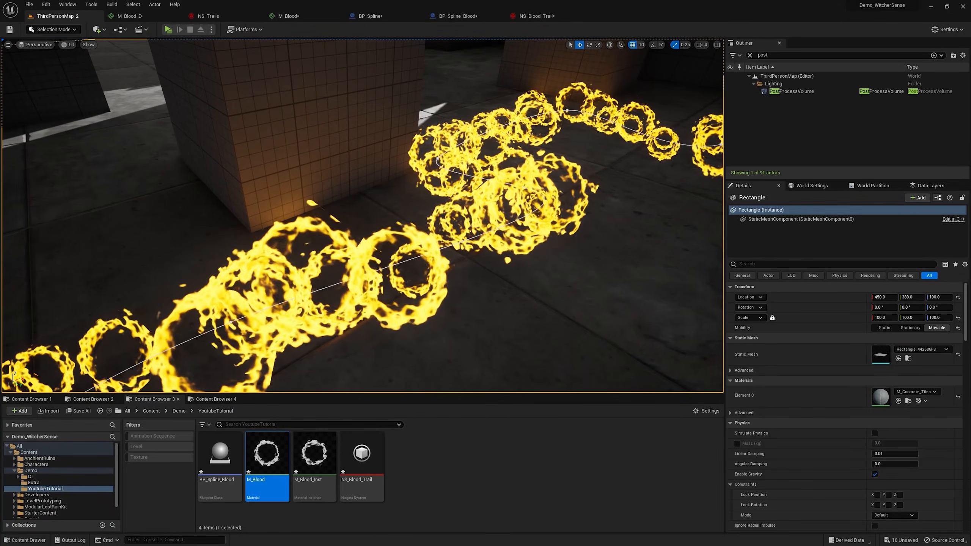
- Set NS_Blood_Trail's Uniform Sprite Size Max to 50 in Initialize Particle and check the smaller rings in the level
{"action": "left_click", "coordinate": [543, 16]}
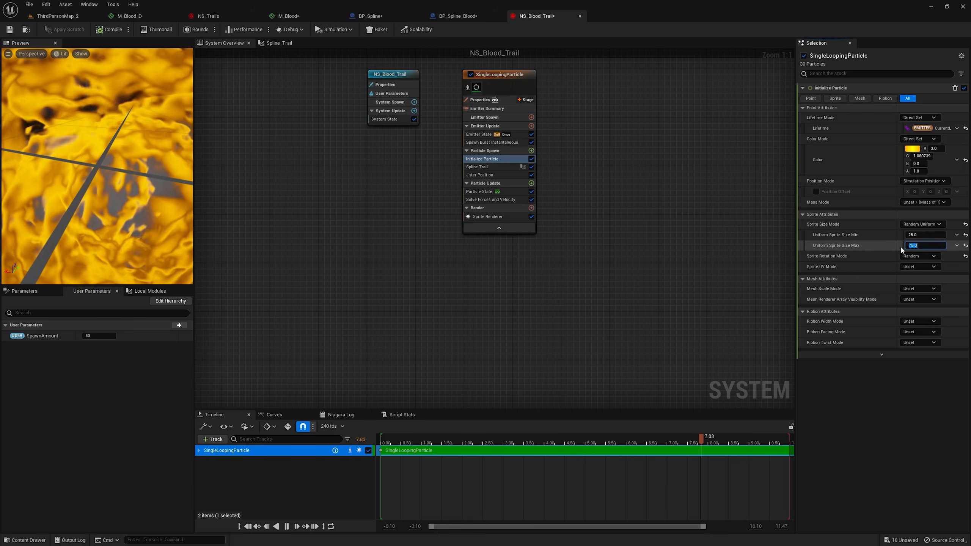
{"action": "type", "text": "50"}
{"action": "key", "text": "Return"}
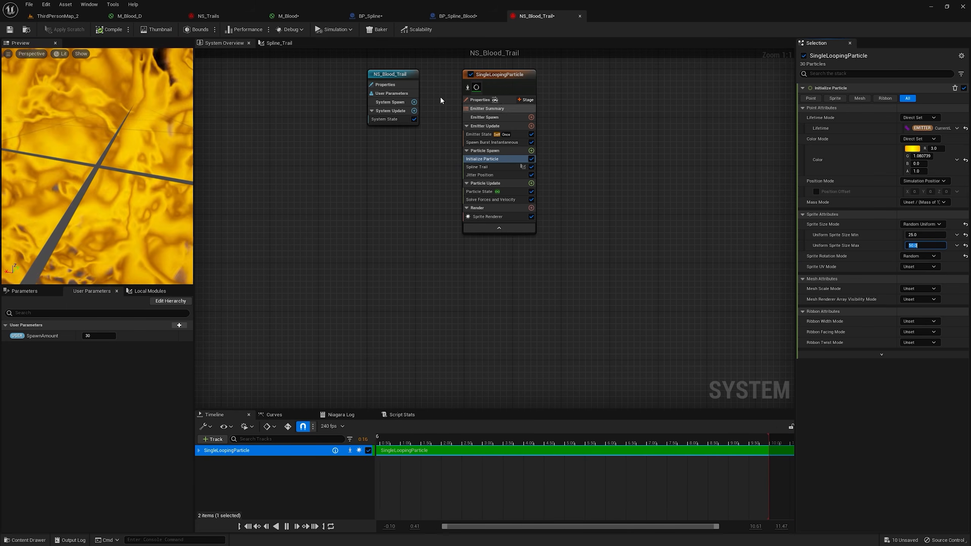
{"action": "left_click", "coordinate": [75, 16]}
{"action": "right_click_drag", "start_coordinate": [252, 90], "coordinate": [250, 115]}
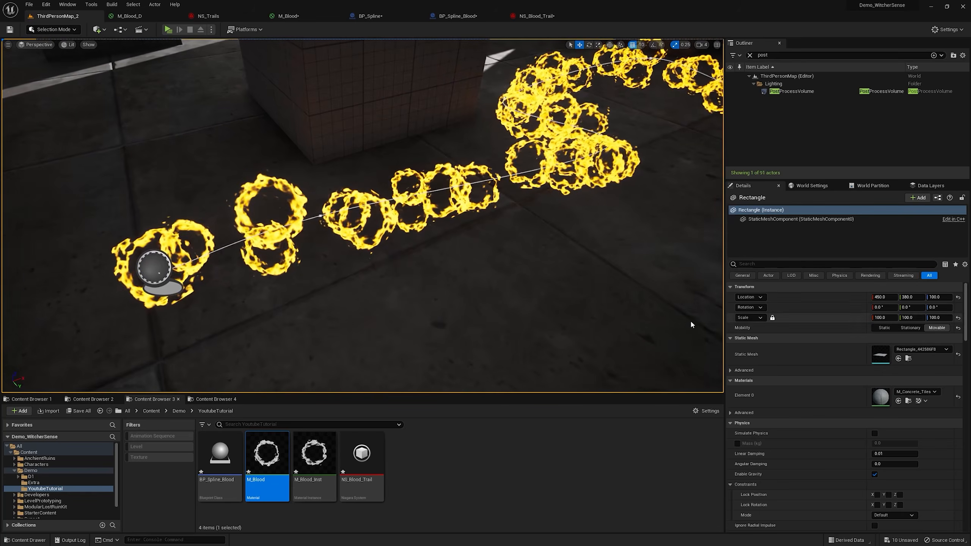
- Lower the Ratio of the BP_Spline_Blood actor in the level to about 17.98 and inspect the trail's density
{"action": "left_click", "coordinate": [162, 277]}
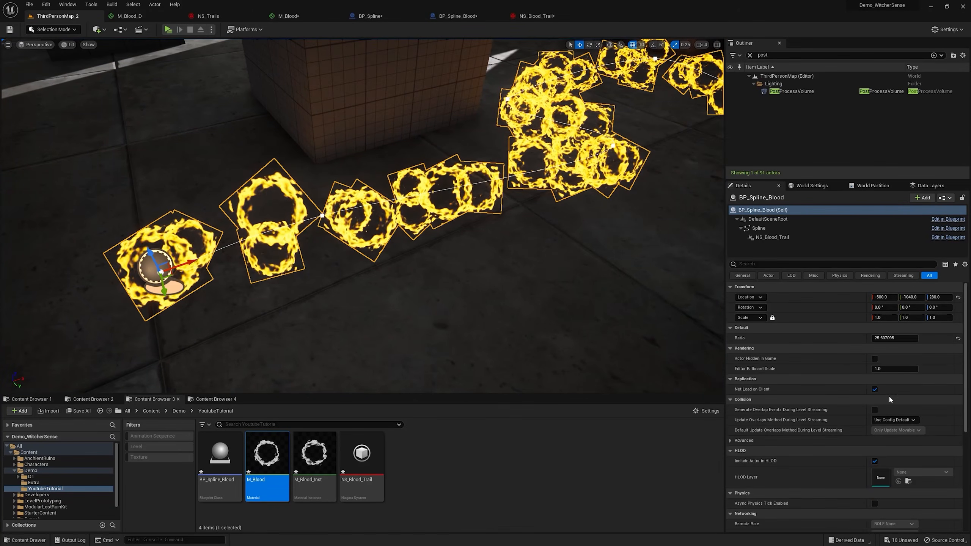
{"action": "left_click_drag", "start_coordinate": [894, 338], "coordinate": [876, 338]}
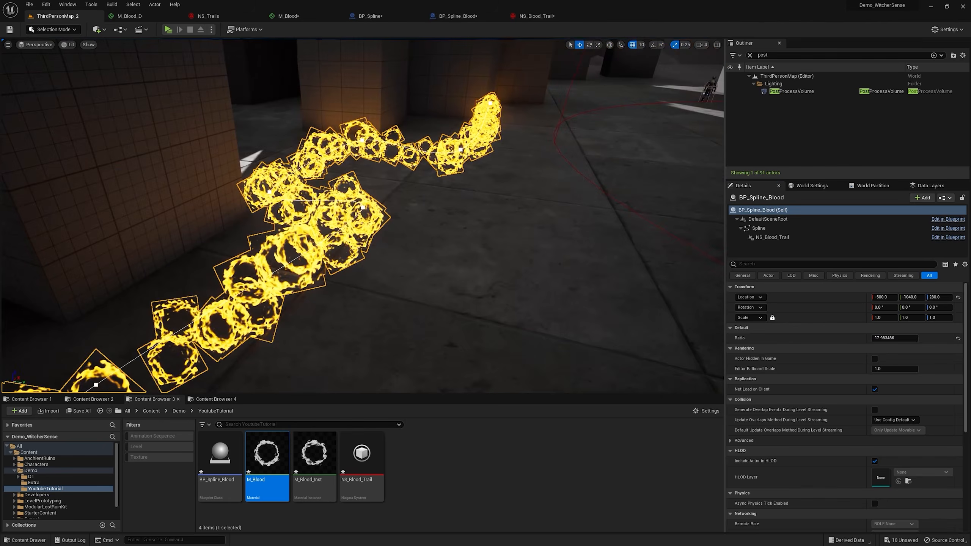
{"action": "right_click_drag", "start_coordinate": [534, 206], "coordinate": [444, 208]}
{"action": "left_click", "coordinate": [533, 206]}
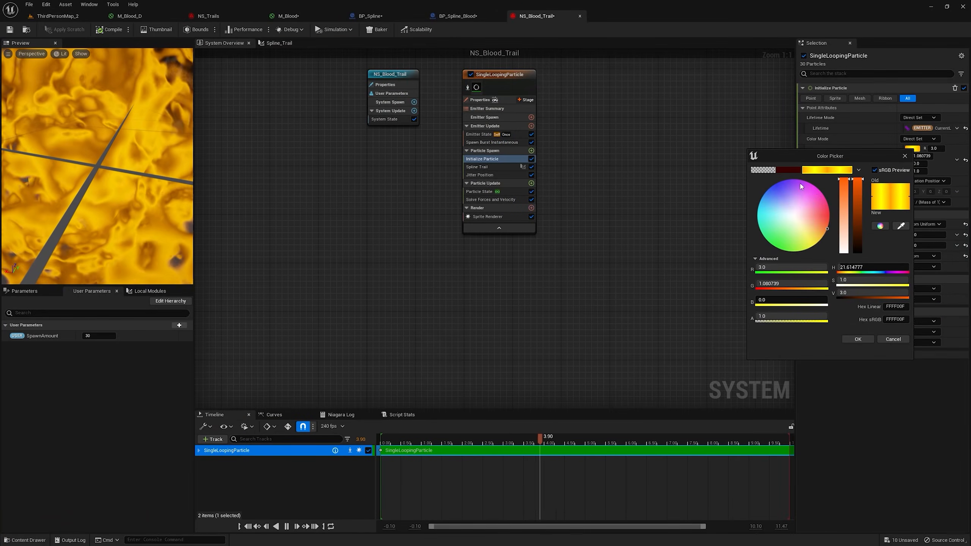
- Set NS_Blood_Trail's Initialize Particle color to the saved dark red swatch and check the trail in the level
{"action": "left_click", "coordinate": [789, 169]}
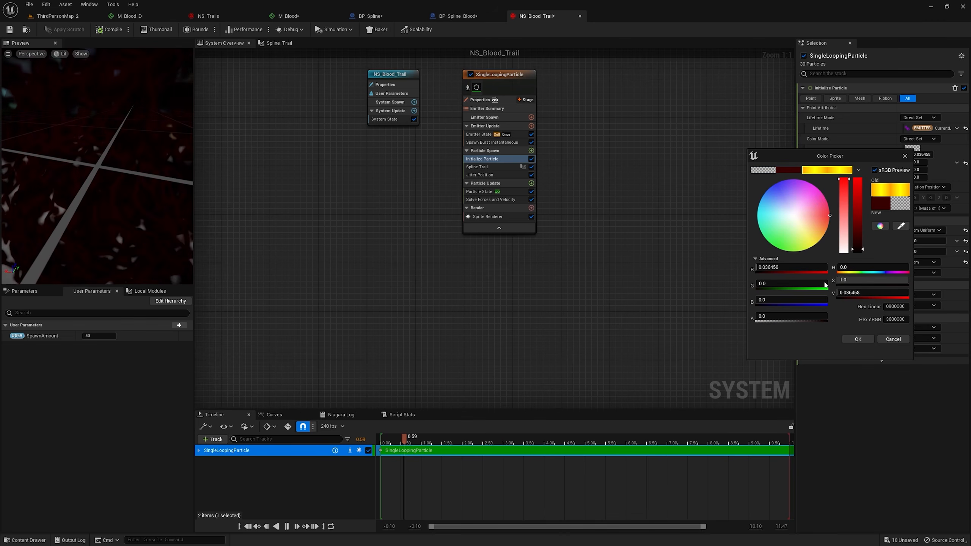
{"action": "left_click", "coordinate": [862, 337]}
{"action": "left_click", "coordinate": [87, 21]}
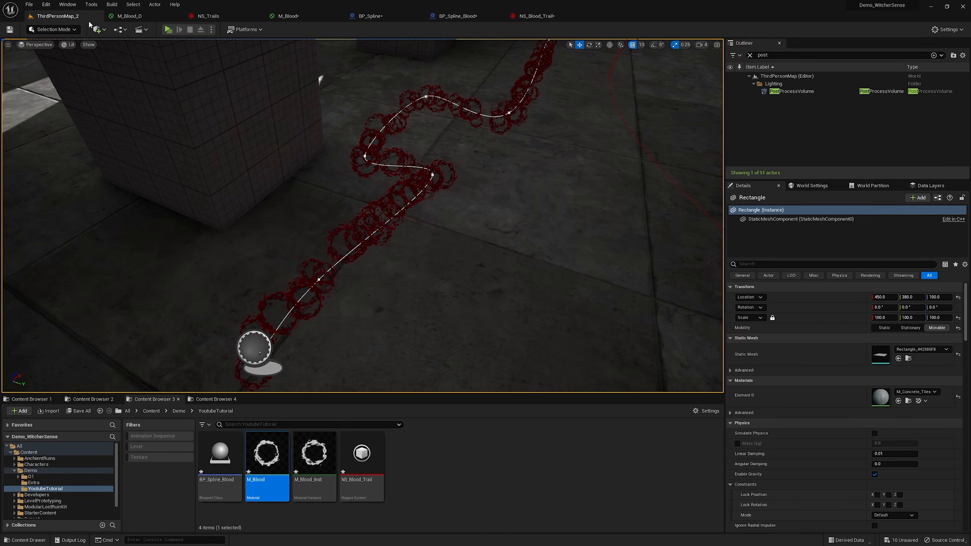
{"action": "right_click_drag", "start_coordinate": [362, 215], "coordinate": [298, 218]}
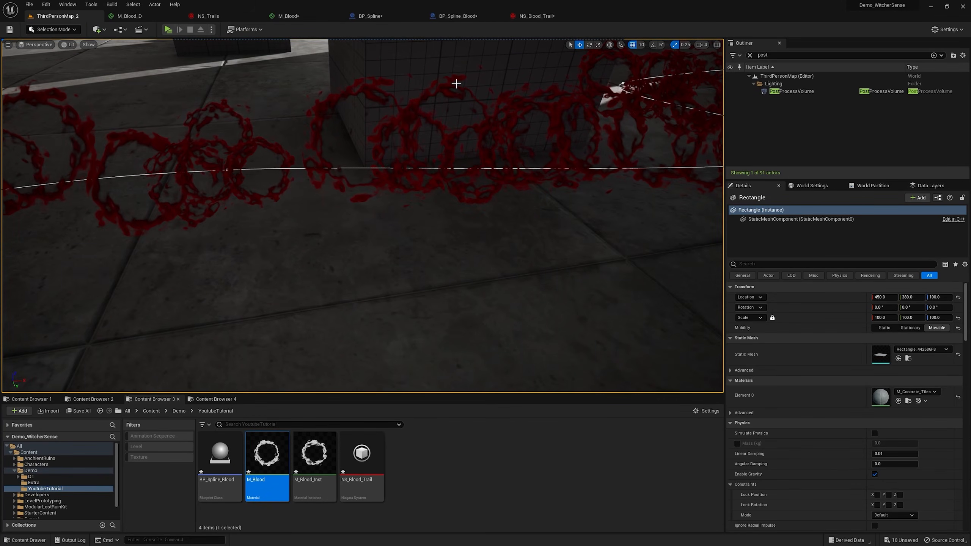
- Open M_Blood_Inst in a floating window over the level view and lower its Density to about 1.52
{"action": "double_click", "coordinate": [314, 453]}
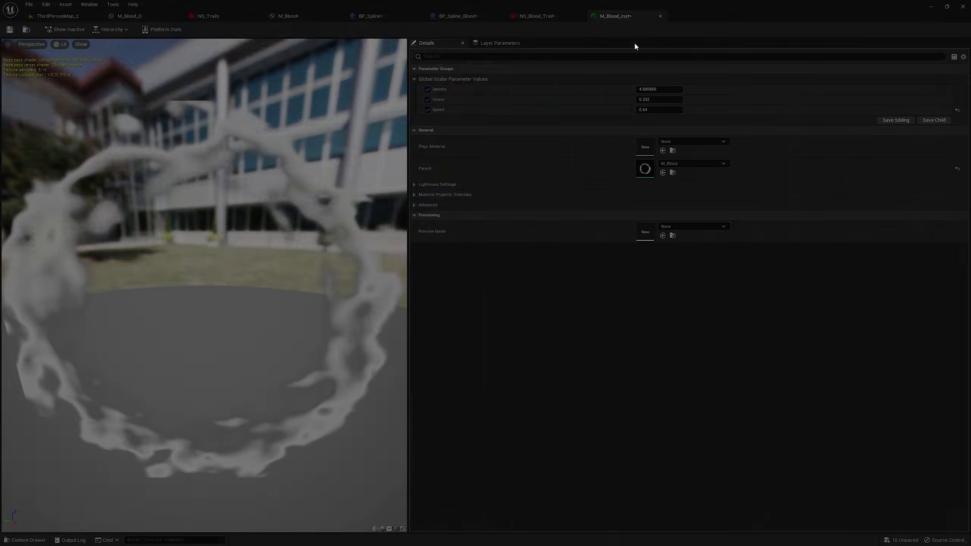
{"action": "left_click_drag", "start_coordinate": [629, 16], "coordinate": [656, 165]}
{"action": "left_click", "coordinate": [58, 16]}
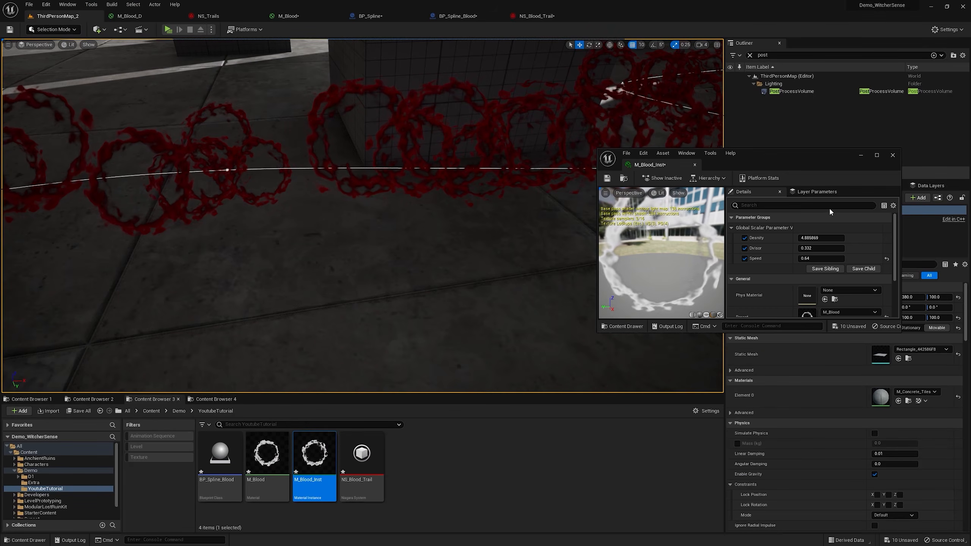
{"action": "left_click_drag", "start_coordinate": [820, 237], "coordinate": [803, 238]}
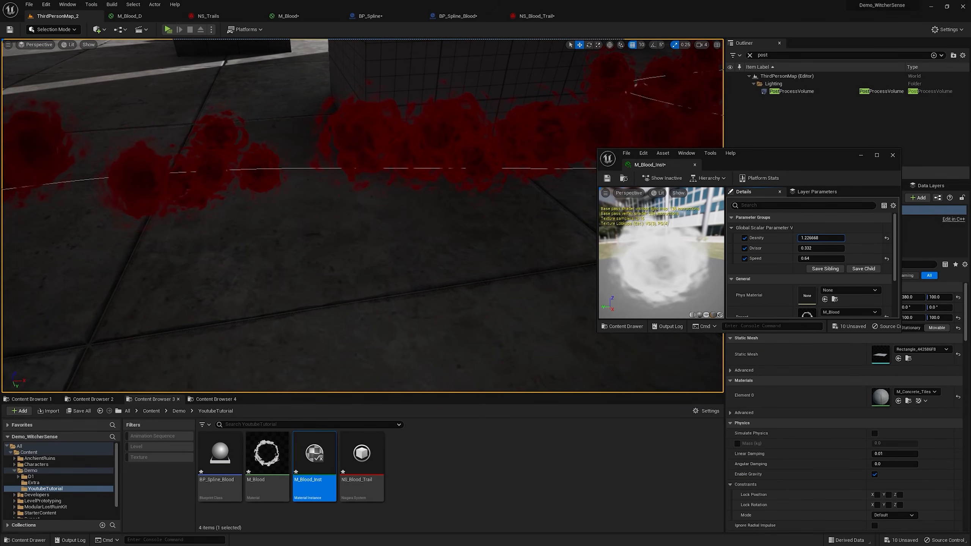
{"action": "right_click_drag", "start_coordinate": [496, 229], "coordinate": [543, 229]}
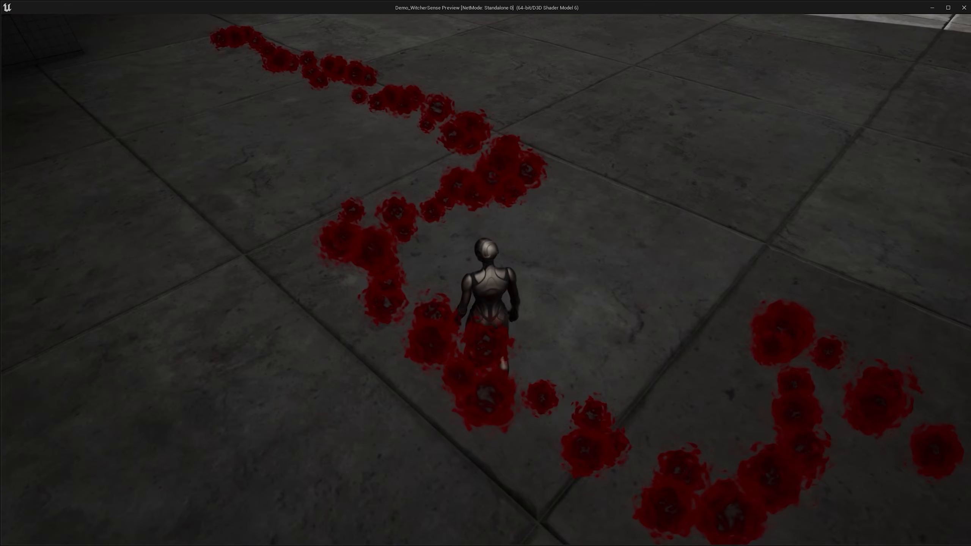
- Play the level and run around the character to examine the dark red trail with the lower Density
{"action": "key", "text": "w"}
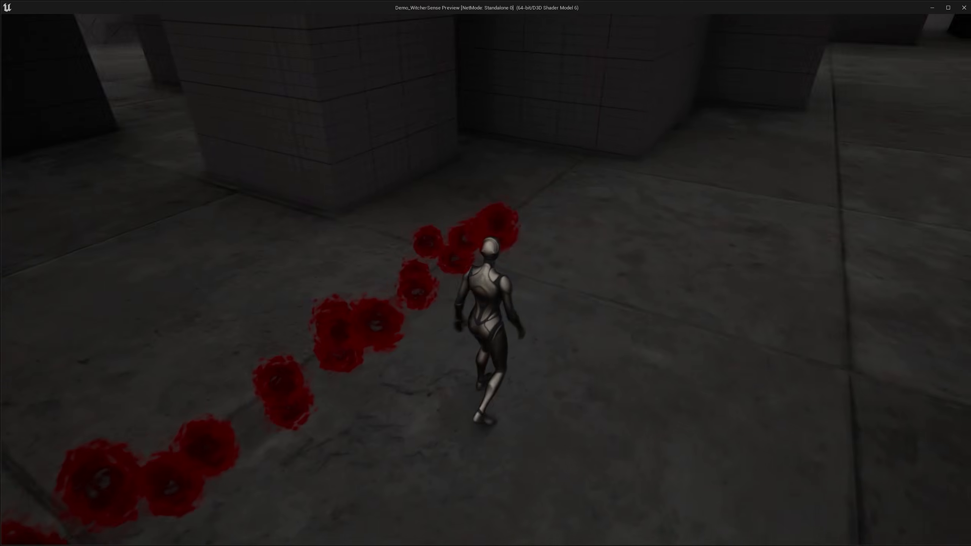
{"action": "key", "text": "w"}
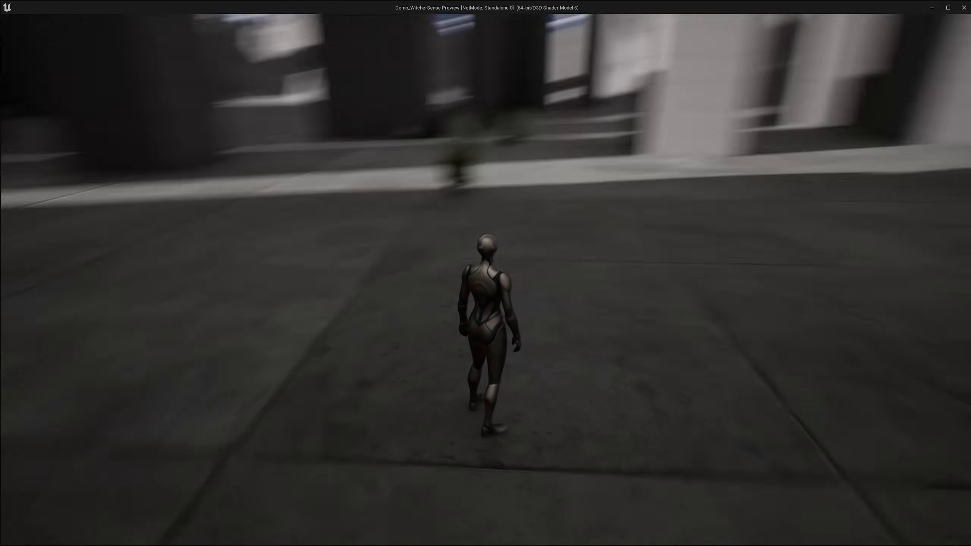
{"action": "key", "text": "w"}
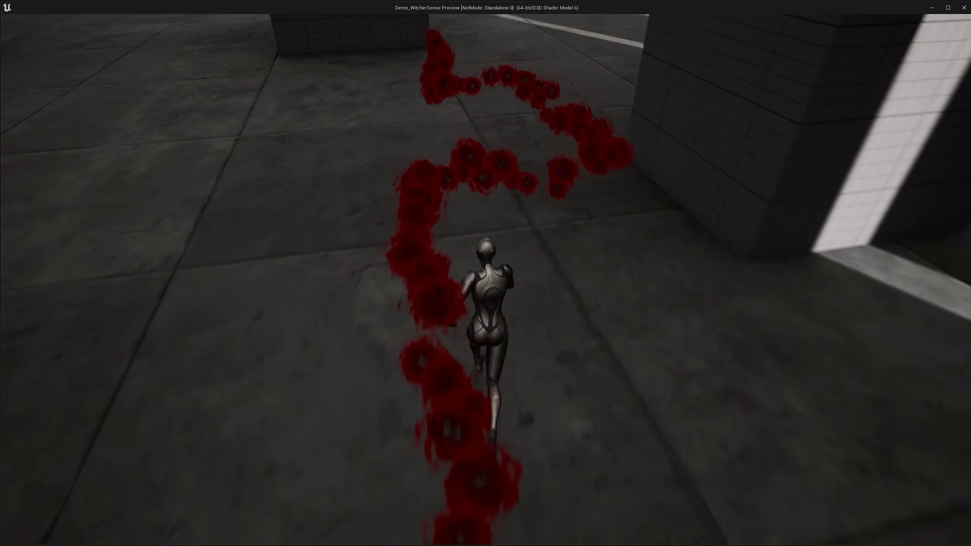
{"action": "key", "text": "w"}
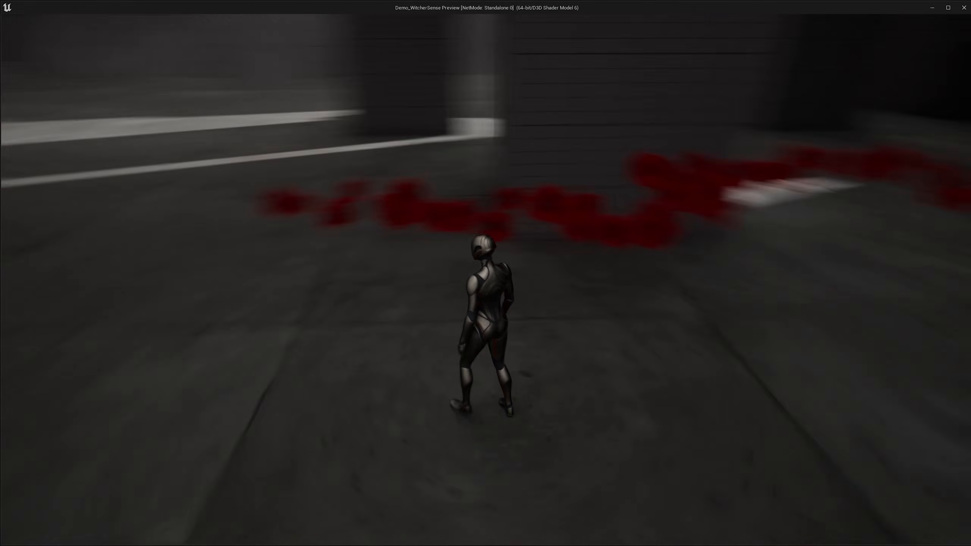
{"action": "key", "text": "w"}
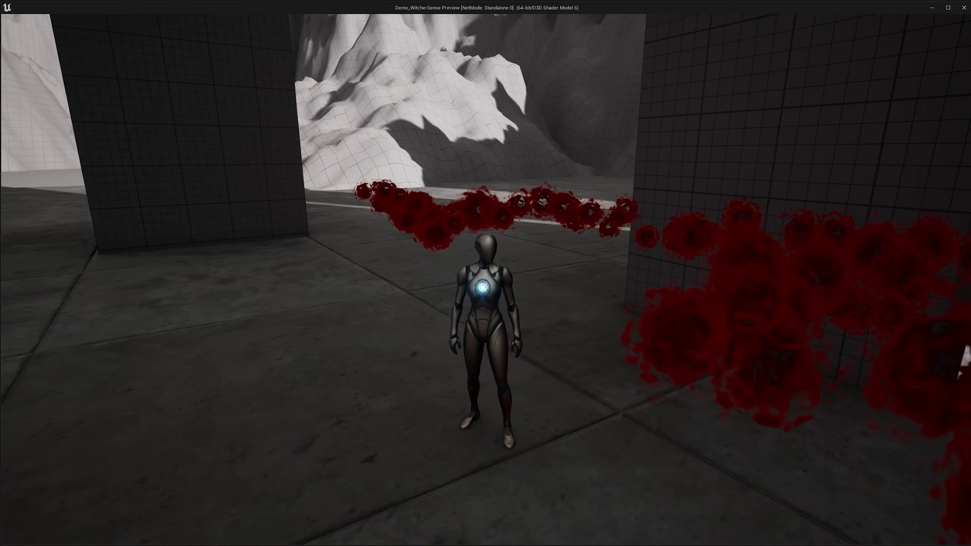
{"action": "key", "text": "w"}
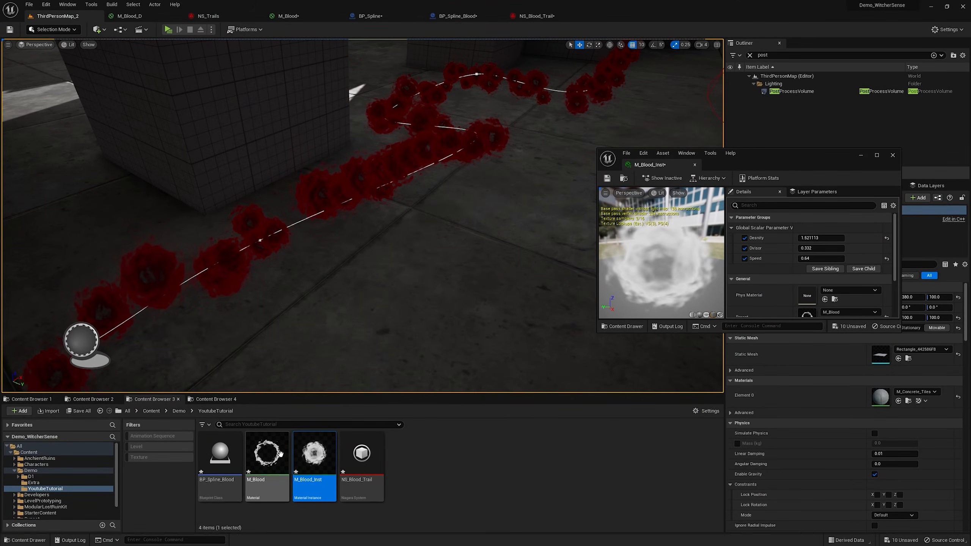
- Set the B value of M_Blood's Divisor Multiply node to 8, apply the material and check the trail in the level
{"action": "double_click", "coordinate": [267, 455]}
{"action": "scroll", "coordinate": [430, 258], "scroll_direction": "up", "scroll_amount": 2}
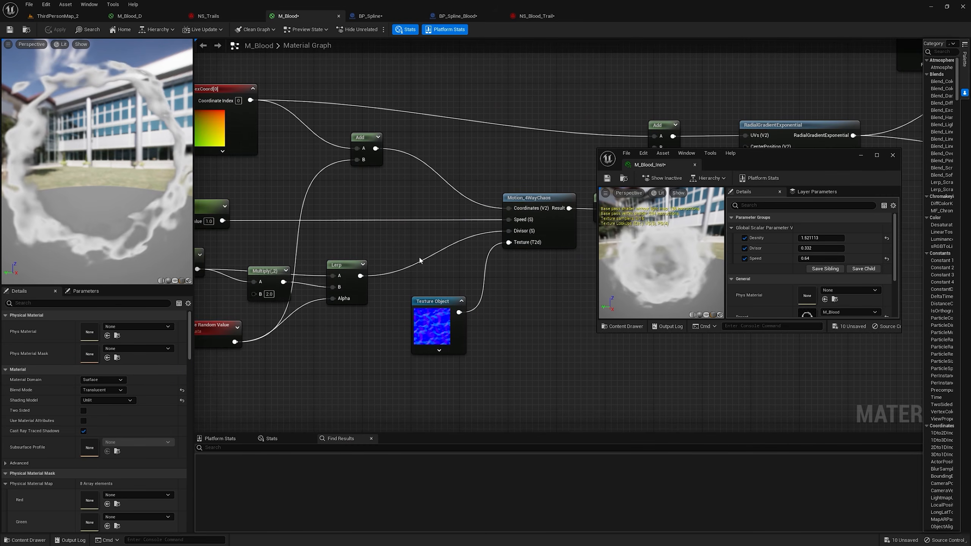
{"action": "right_click_drag", "start_coordinate": [430, 259], "coordinate": [472, 220]}
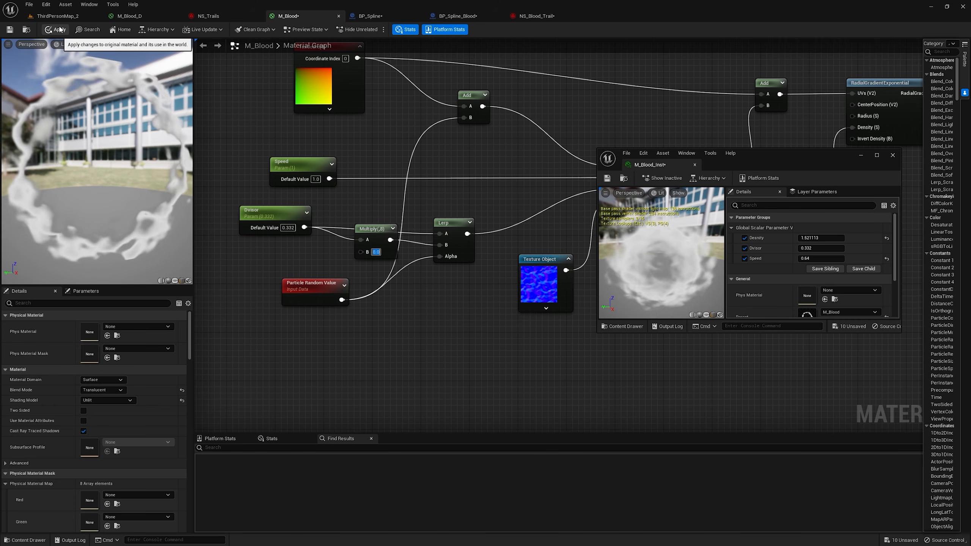
{"action": "left_click", "coordinate": [59, 29]}
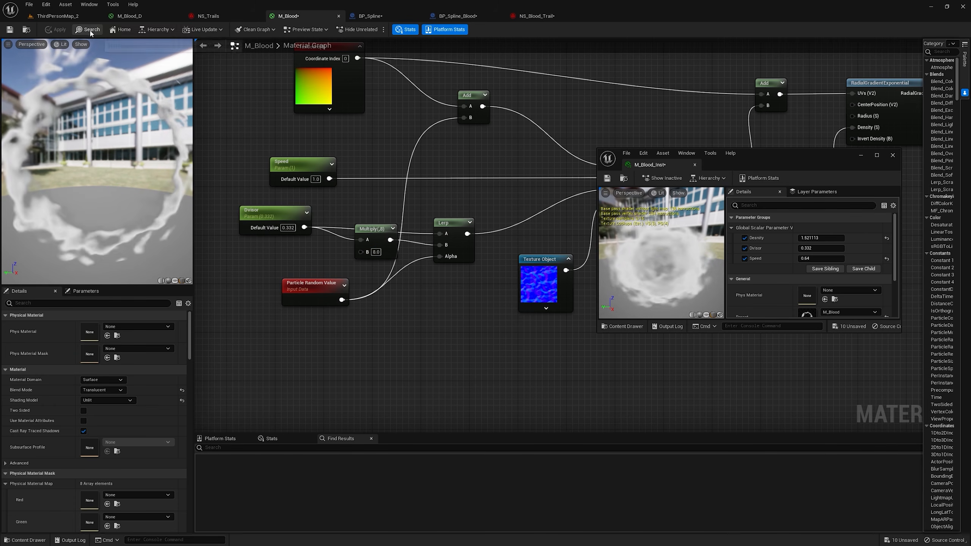
{"action": "left_click", "coordinate": [68, 16]}
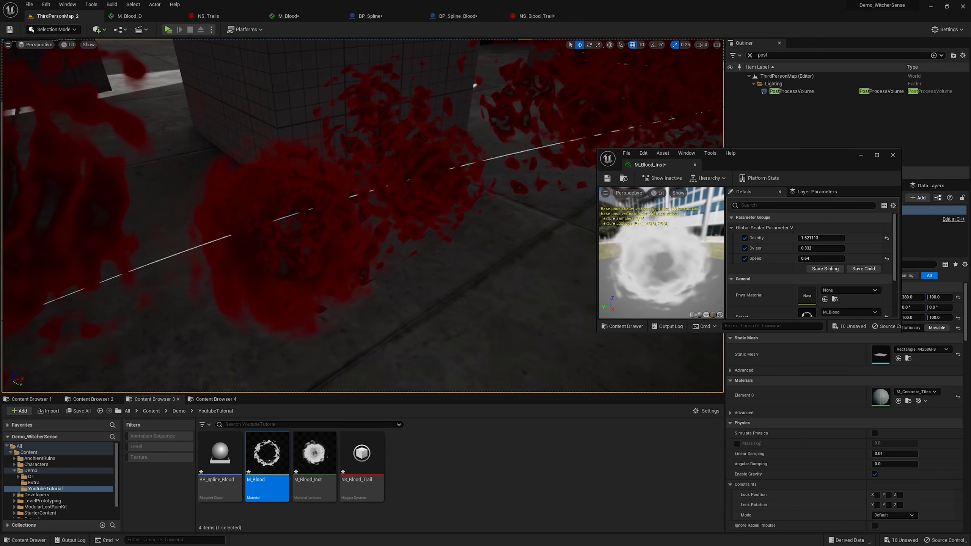
{"action": "right_click_drag", "start_coordinate": [208, 269], "coordinate": [207, 270]}
- Play the level and run along the red trail to examine the stronger per-particle shape variation
{"action": "left_click", "coordinate": [172, 33]}
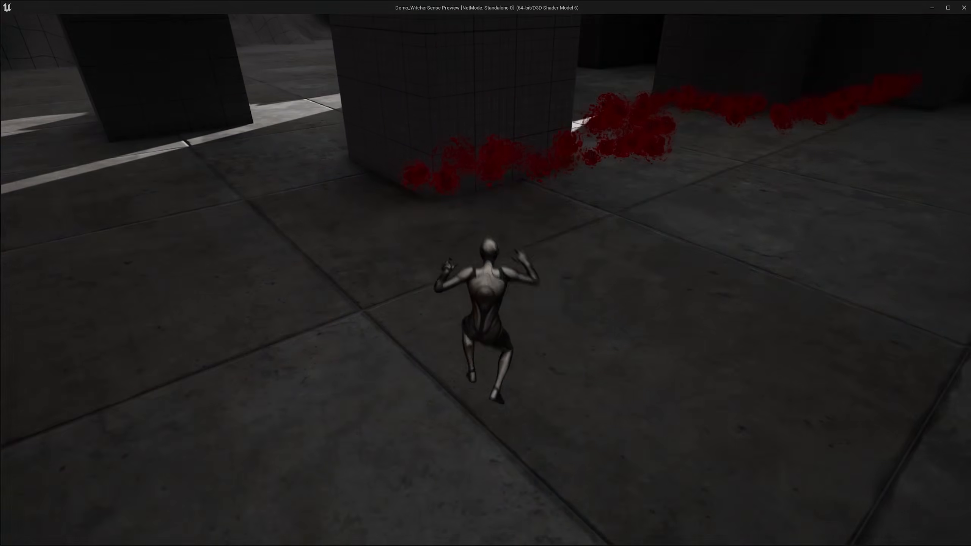
{"action": "key", "text": "w"}
{"action": "key", "text": "w"}
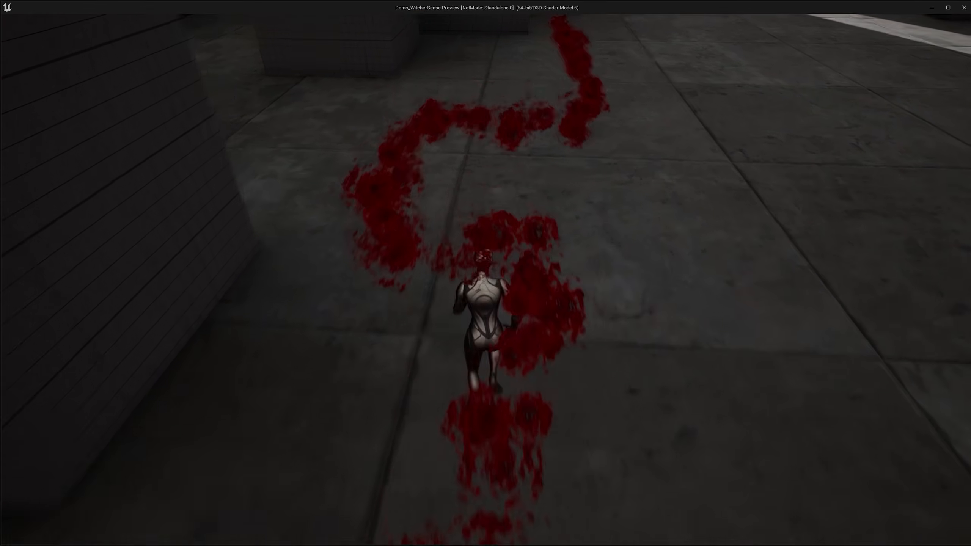
{"action": "key", "text": "w"}
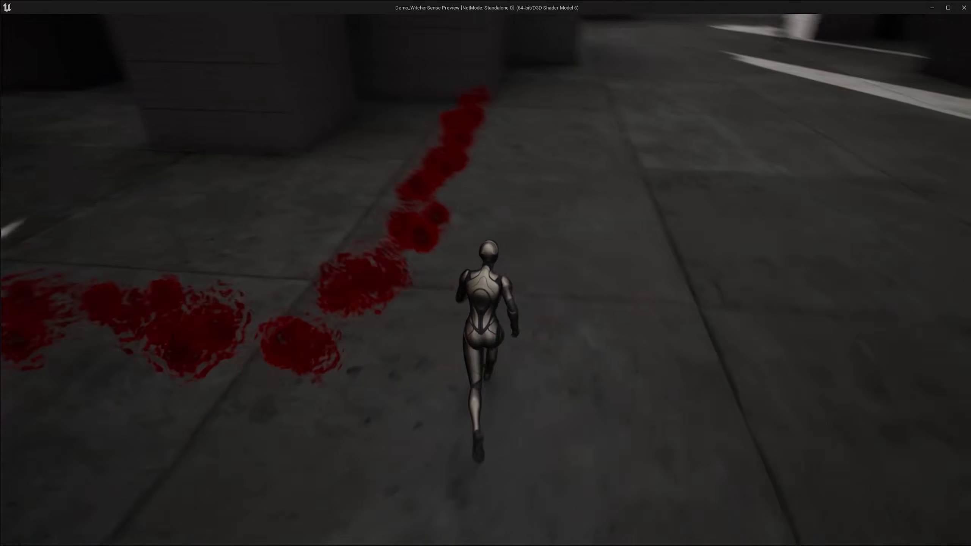
{"action": "key", "text": "w"}
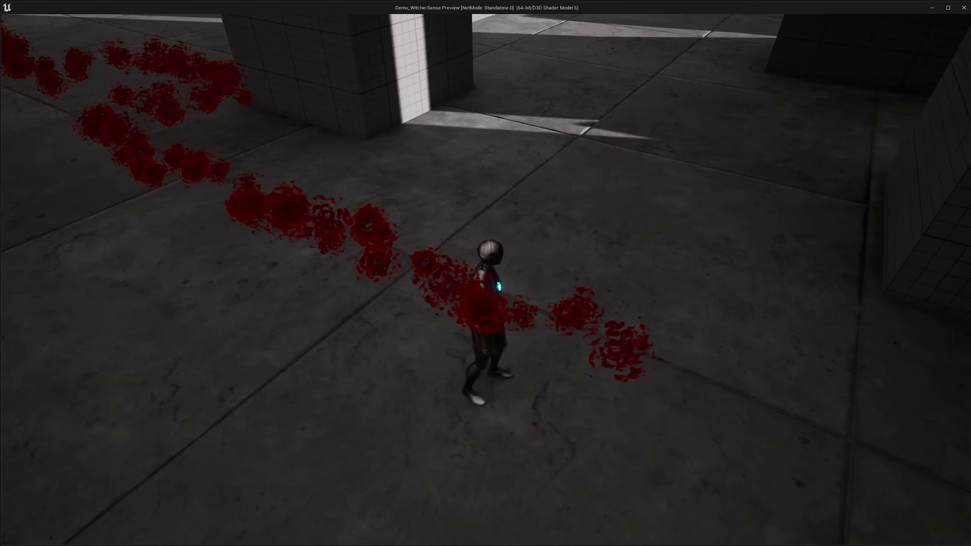
{"action": "key", "text": "w"}
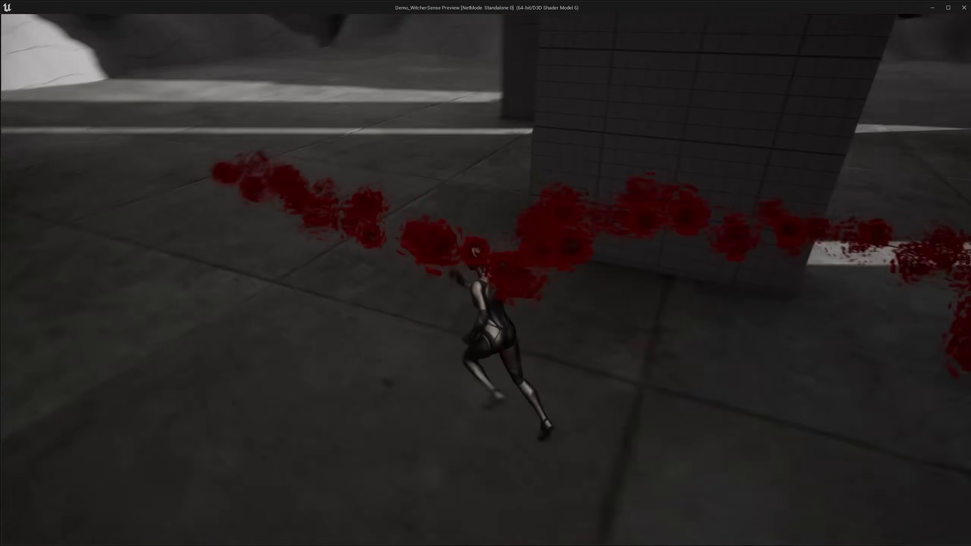
{"action": "key", "text": "w"}
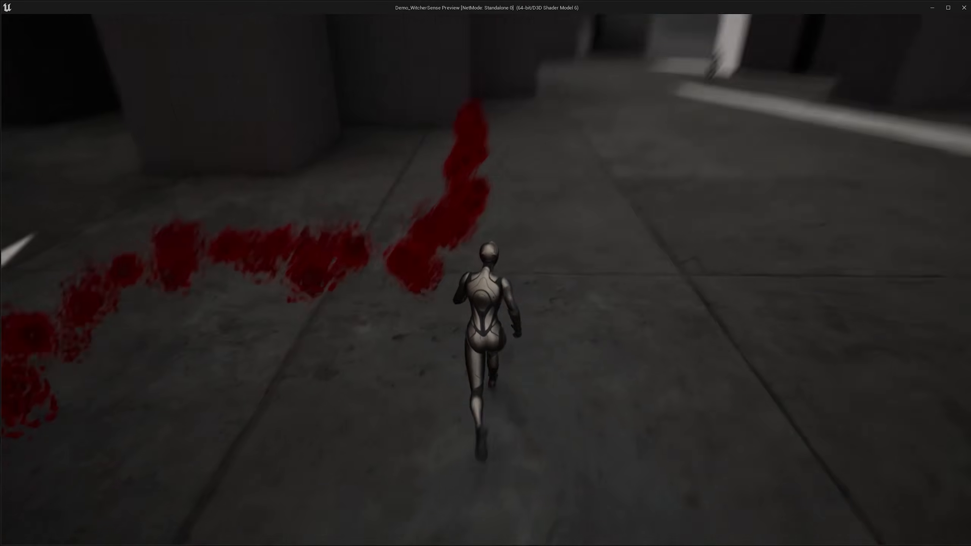
- Stop playing and extend the blood trail's spline across the floor by duplicating its end point twice into new positions
{"action": "key", "text": "Escape"}
{"action": "left_click", "coordinate": [391, 233]}
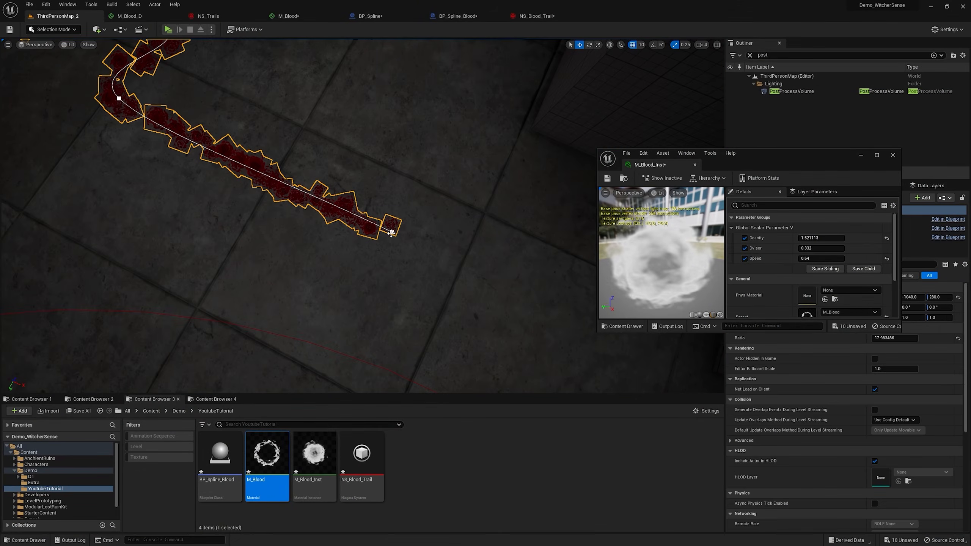
{"action": "left_click_drag", "start_coordinate": [379, 256], "coordinate": [478, 67], "text": "alt"}
{"action": "right_click_drag", "start_coordinate": [488, 108], "coordinate": [528, 50]}
{"action": "right_click_drag", "start_coordinate": [403, 231], "coordinate": [401, 233]}
{"action": "left_click_drag", "start_coordinate": [407, 207], "coordinate": [666, 118], "text": "alt"}
{"action": "right_click_drag", "start_coordinate": [650, 122], "coordinate": [666, 172]}
- Play the level and run along the extended, winding blood trail to examine its shape
{"action": "left_click", "coordinate": [169, 29]}
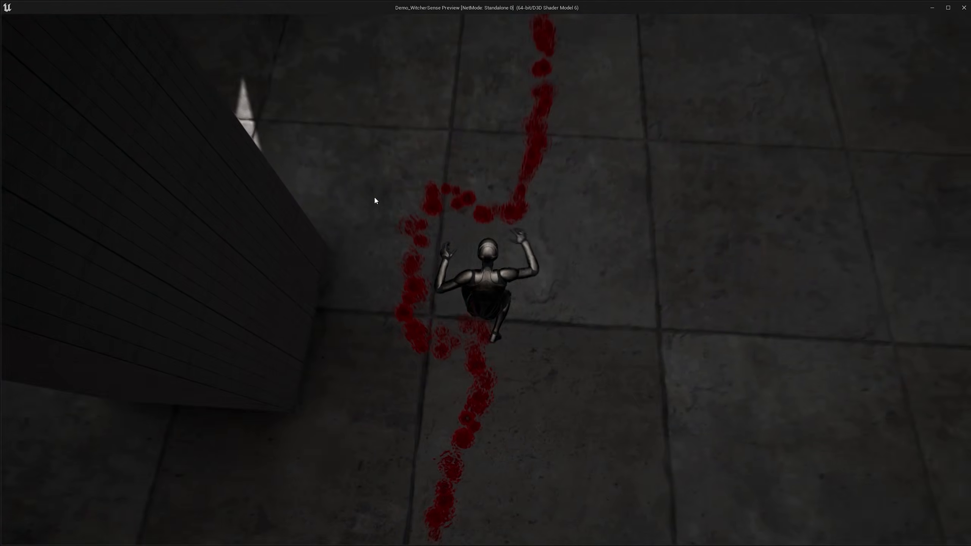
{"action": "key", "text": "w"}
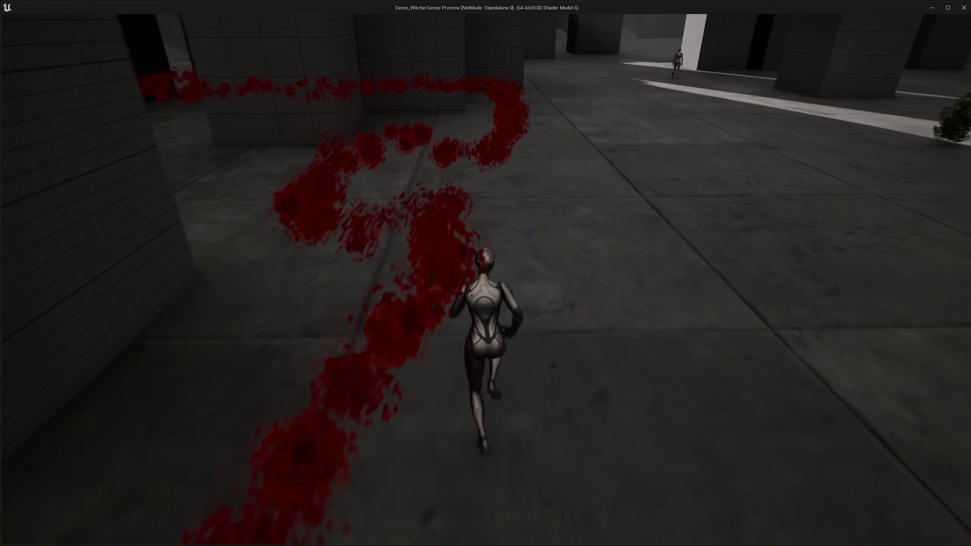
{"action": "key", "text": "w"}
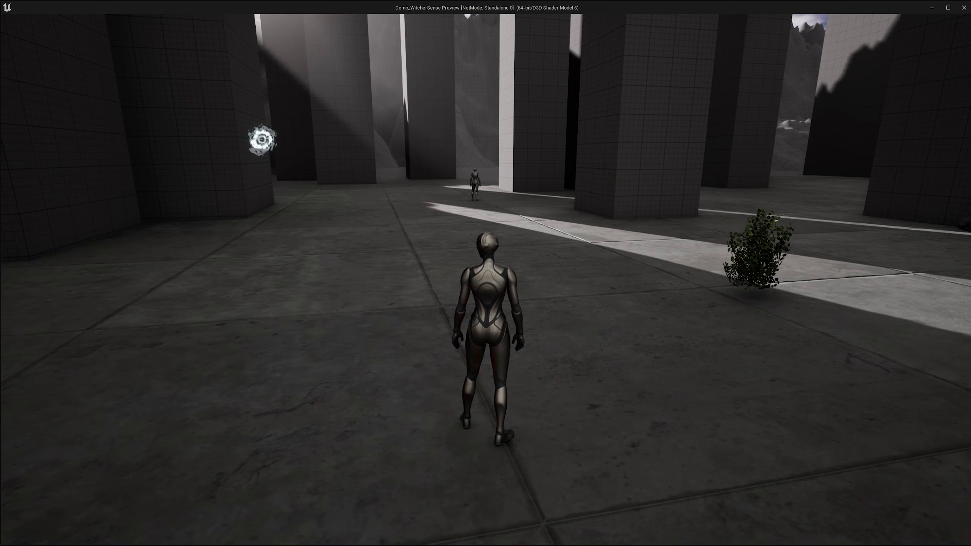
- Activate the sense effect and run around the level to examine the ring markers, highlighted objects and red trails
{"action": "key", "text": "e"}
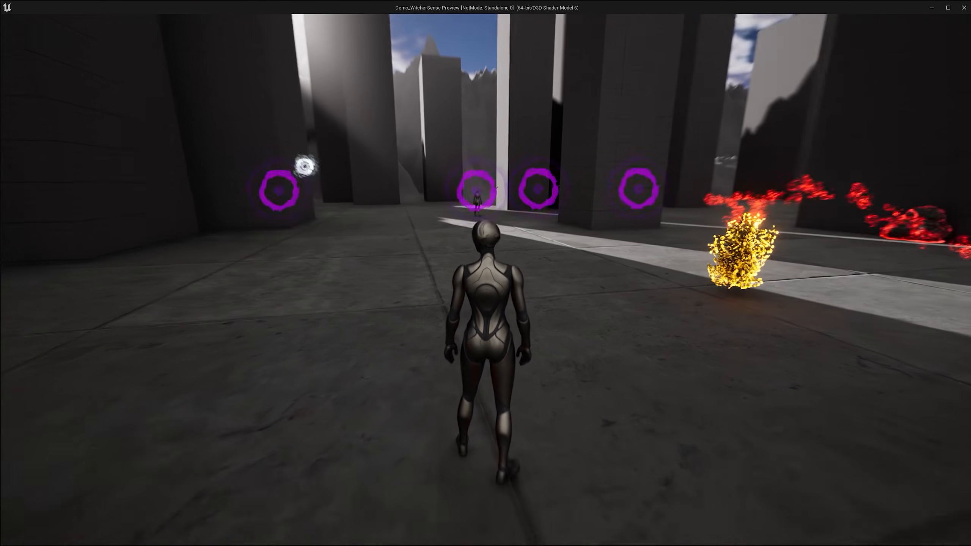
{"action": "key", "text": "w"}
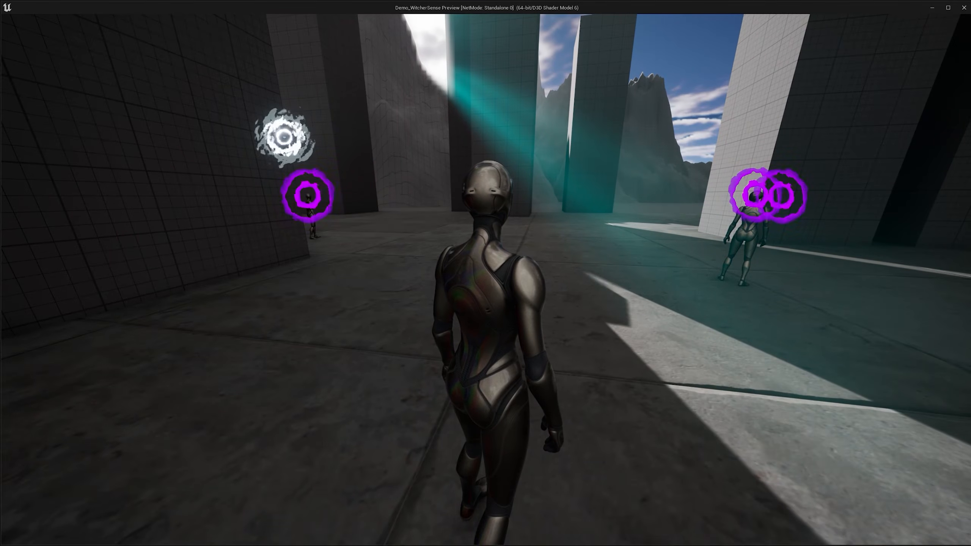
{"action": "key", "text": "s"}
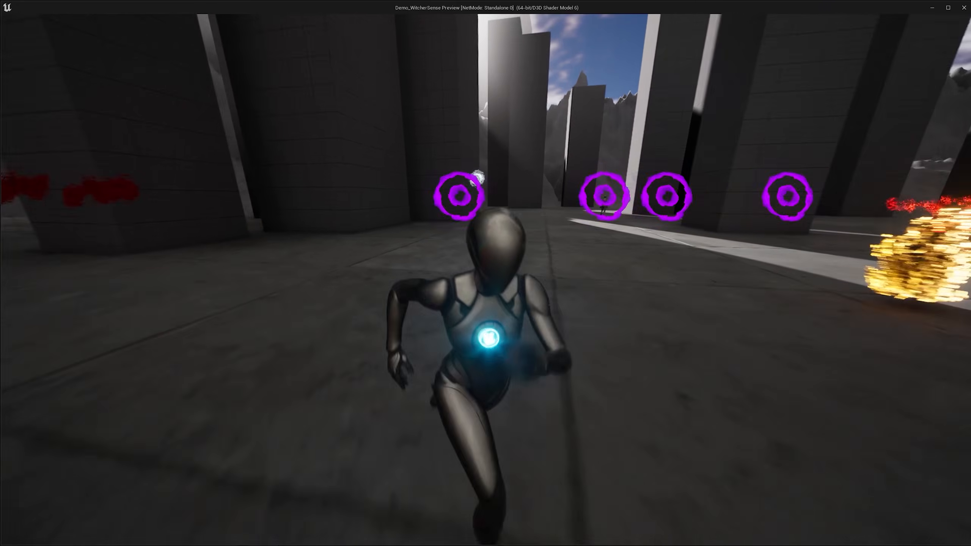
{"action": "key", "text": "d"}
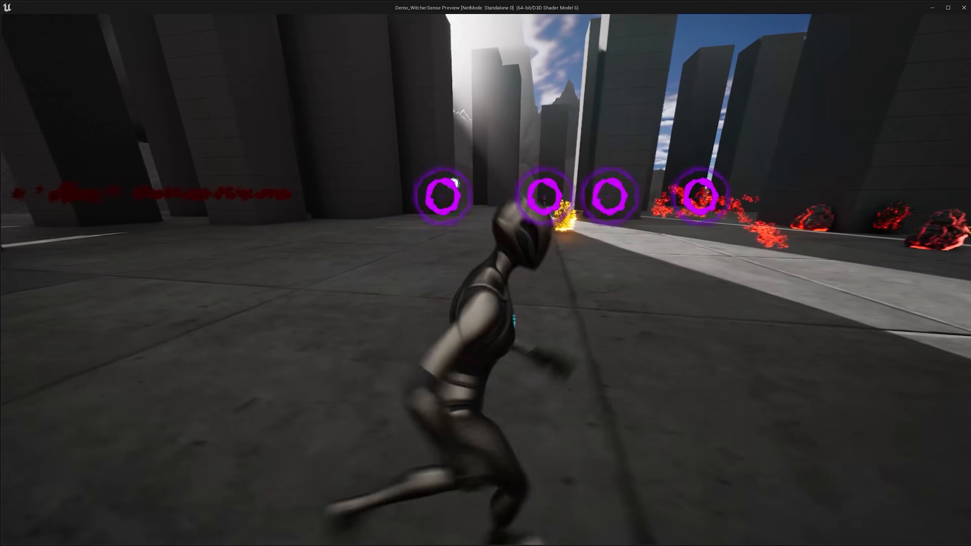
{"action": "key", "text": "w"}
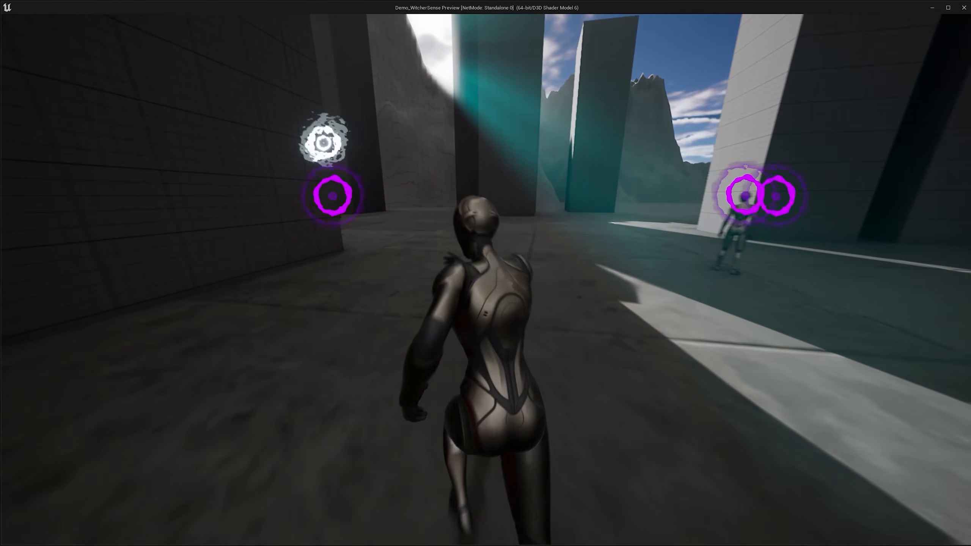
{"action": "key", "text": "s"}
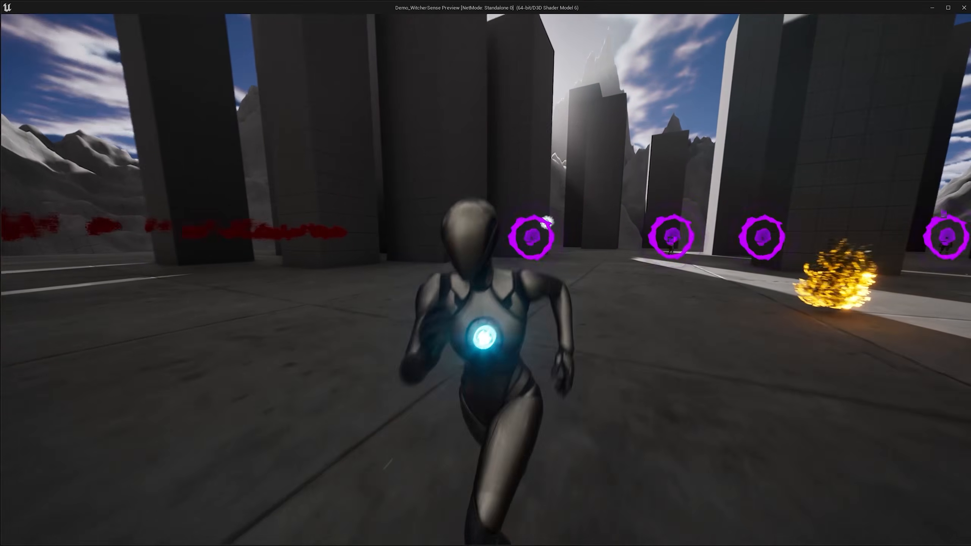
{"action": "key", "text": "w"}
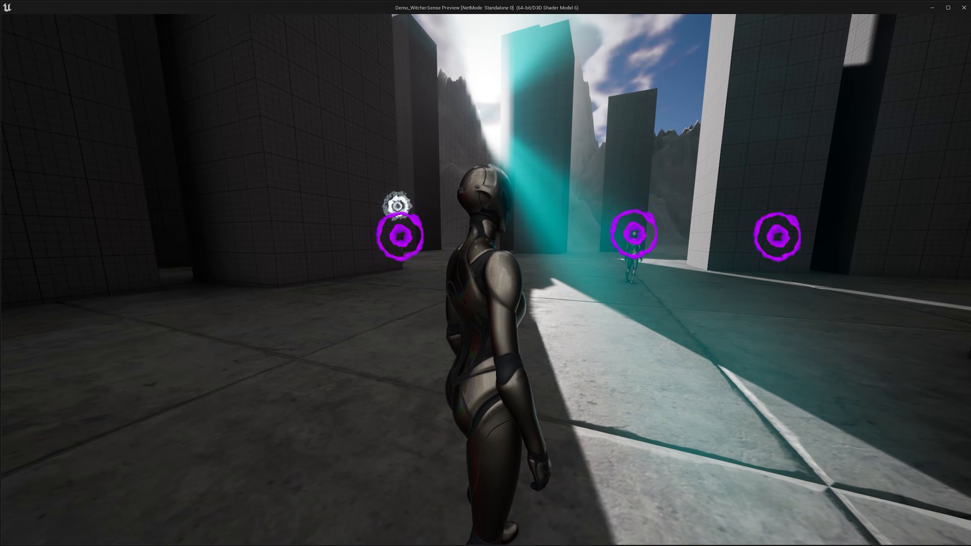
{"action": "key", "text": "w"}
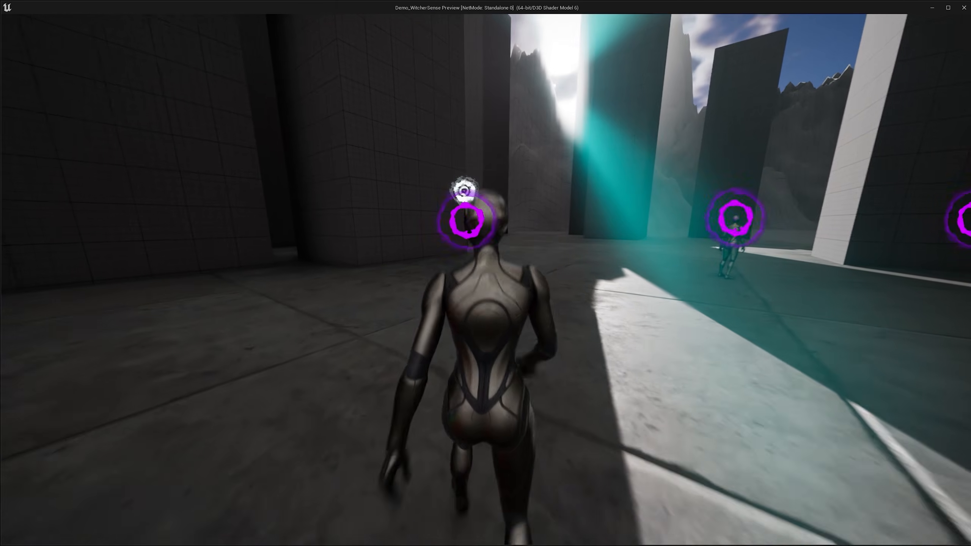
{"action": "key", "text": "w"}
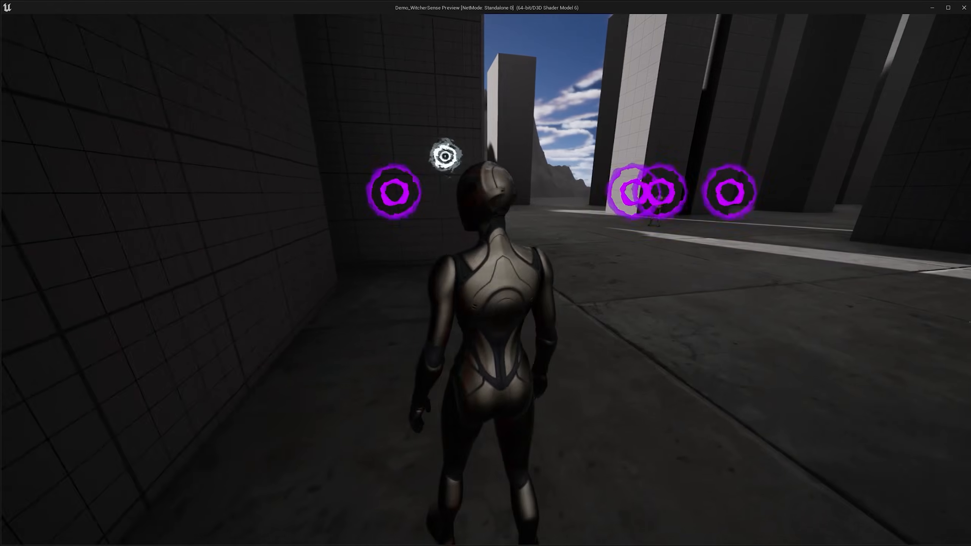
- Run the character through the level preview to examine the white and purple ring markers, and end the preview
{"action": "key", "text": "w"}
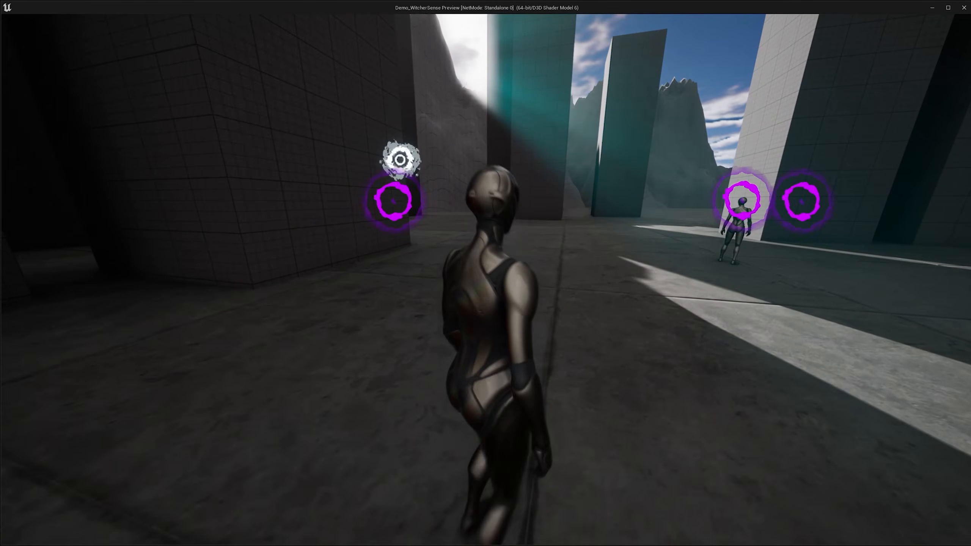
{"action": "key", "text": "w"}
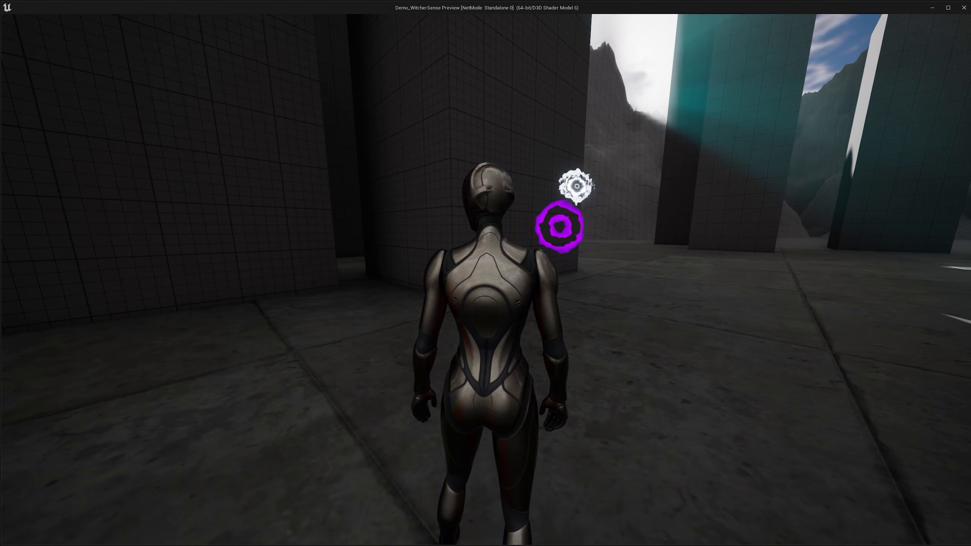
{"action": "key", "text": "w"}
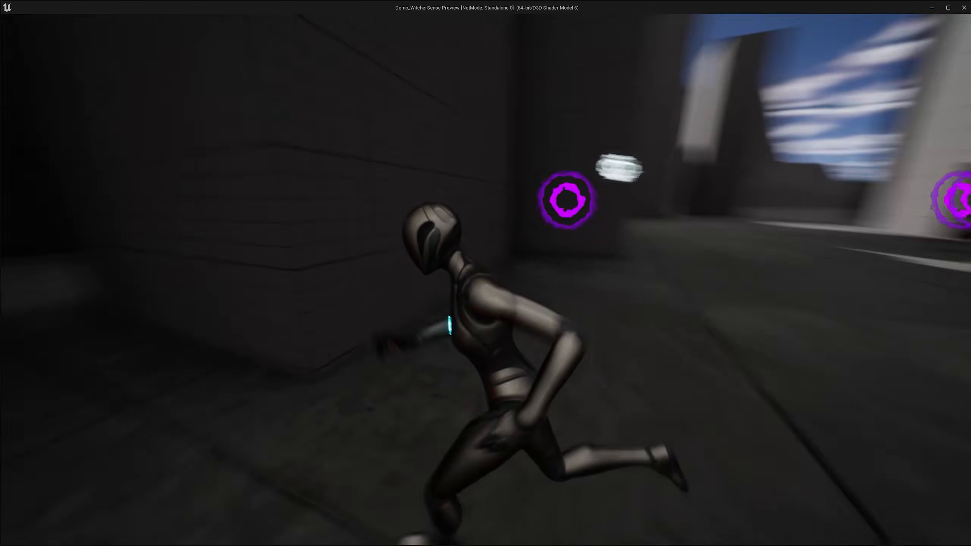
{"action": "key", "text": "w"}
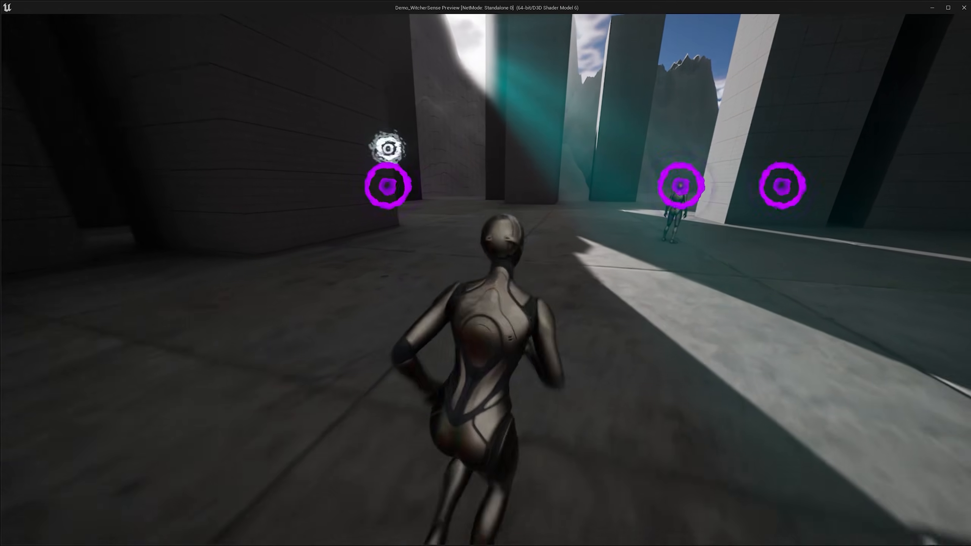
{"action": "key", "text": "d"}
{"action": "key", "text": "w"}
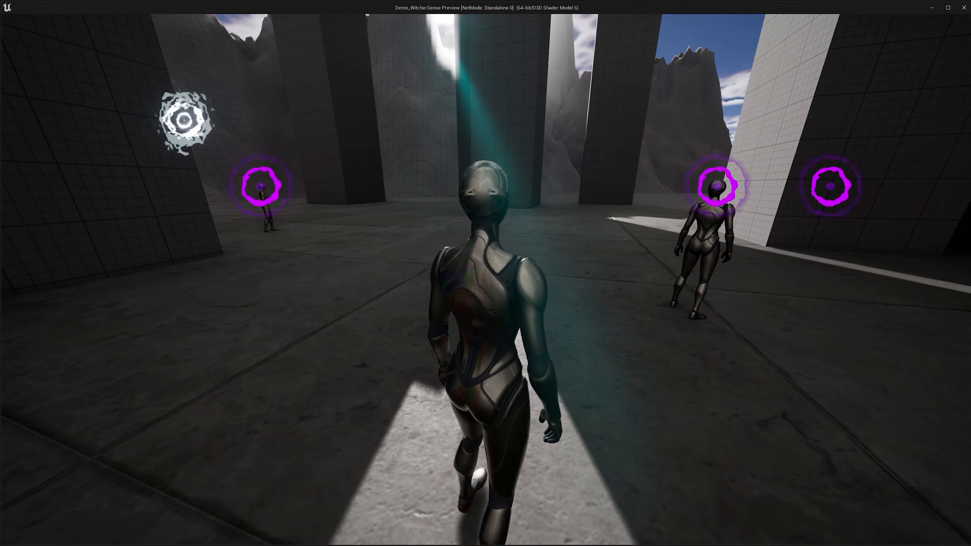
{"action": "key", "text": "Escape"}
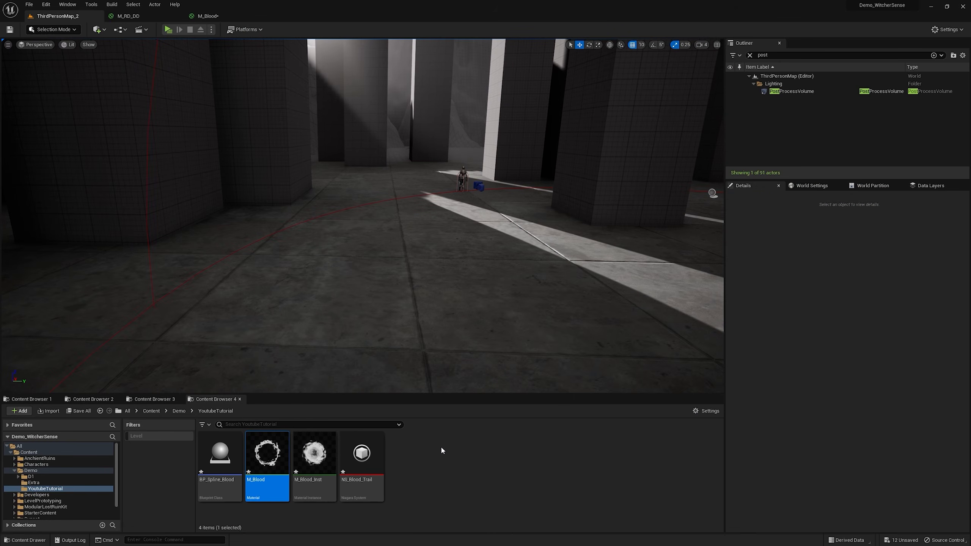
- Create a material named M_SoundFx in the YoutubeTutorial folder and open it for editing
{"action": "right_click", "coordinate": [442, 448]}
{"action": "left_click", "coordinate": [500, 269]}
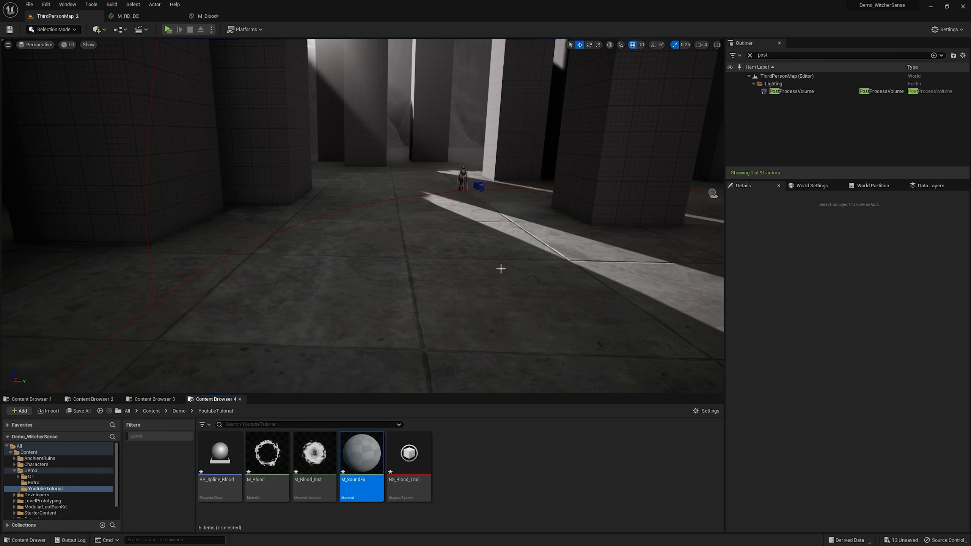
{"action": "double_click", "coordinate": [378, 451]}
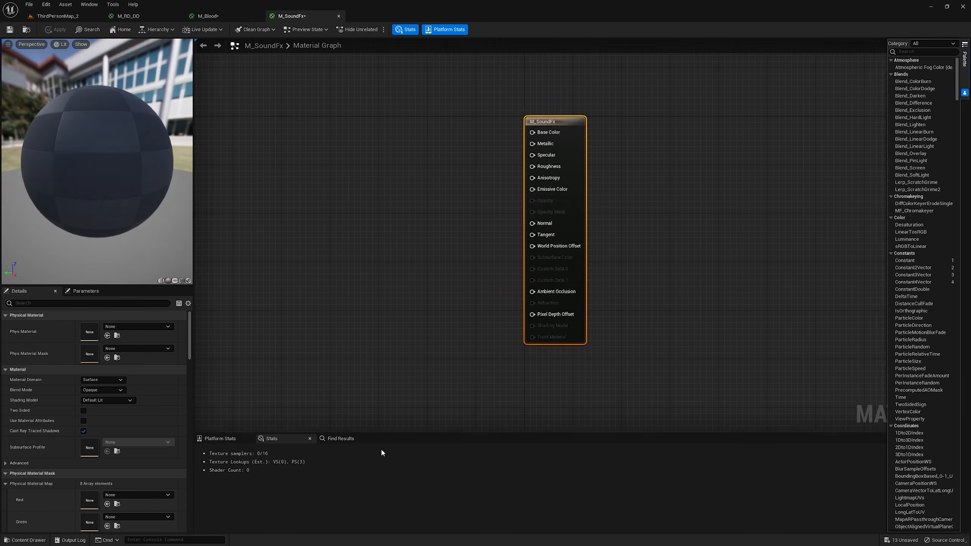
- Set the M_SoundFx material domain to User Interface and its blend mode to Translucent
{"action": "left_click", "coordinate": [102, 379]}
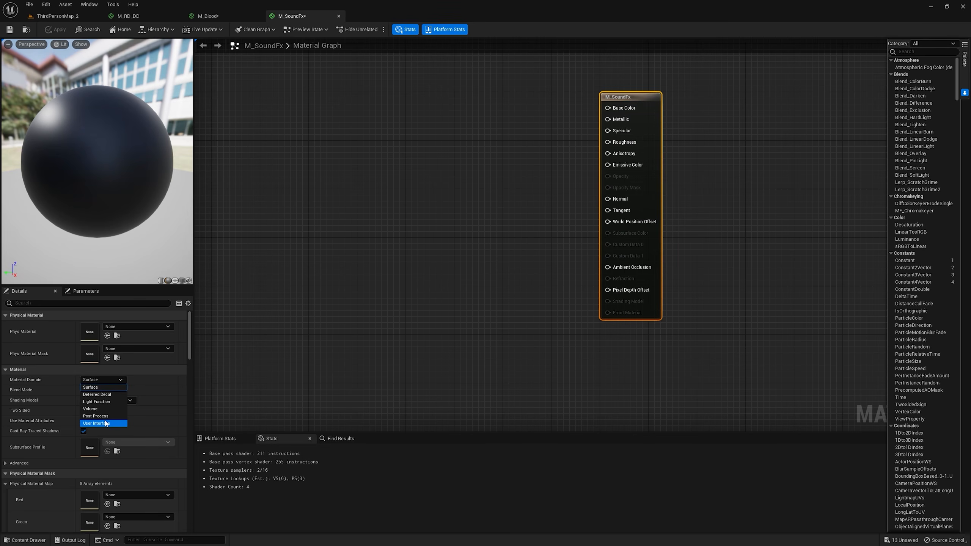
{"action": "left_click", "coordinate": [97, 423]}
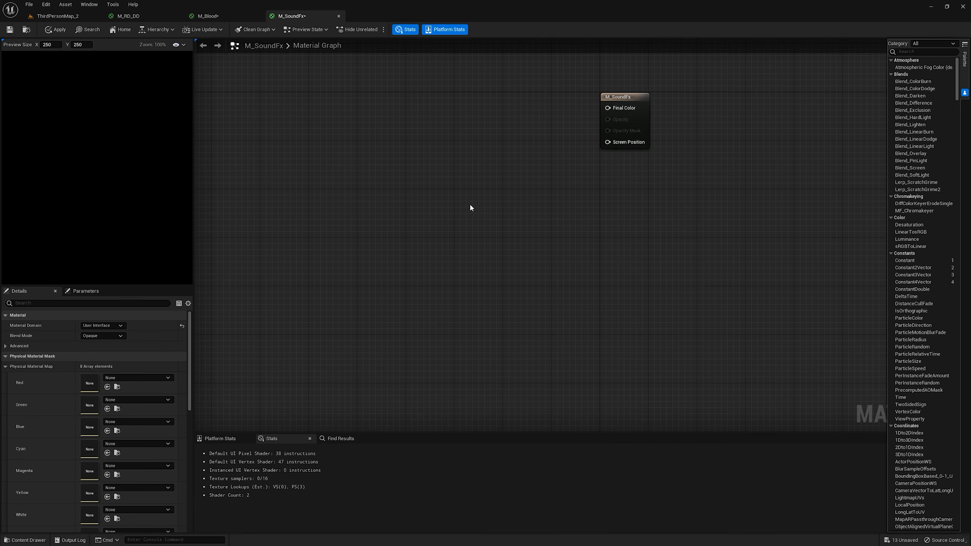
{"action": "left_click", "coordinate": [115, 336]}
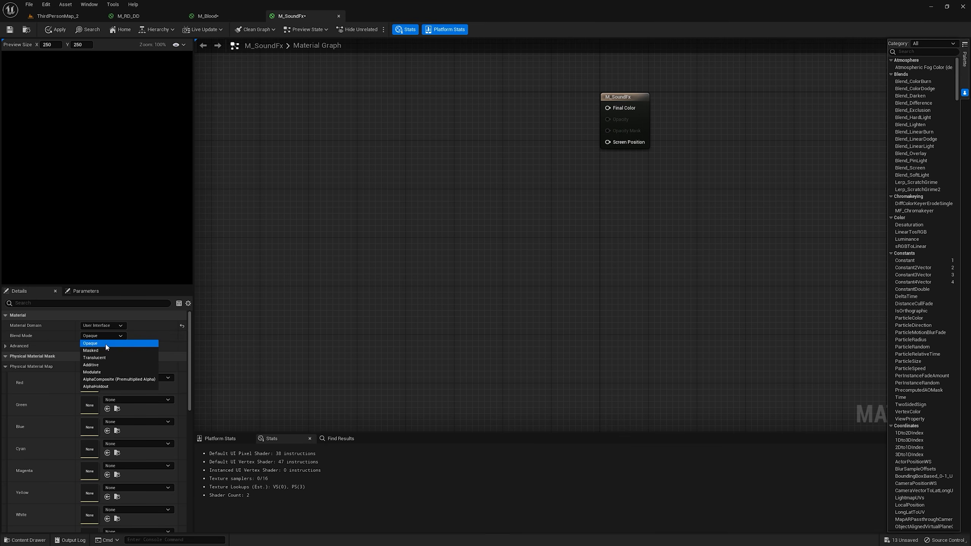
{"action": "right_click_drag", "start_coordinate": [389, 105], "coordinate": [518, 134]}
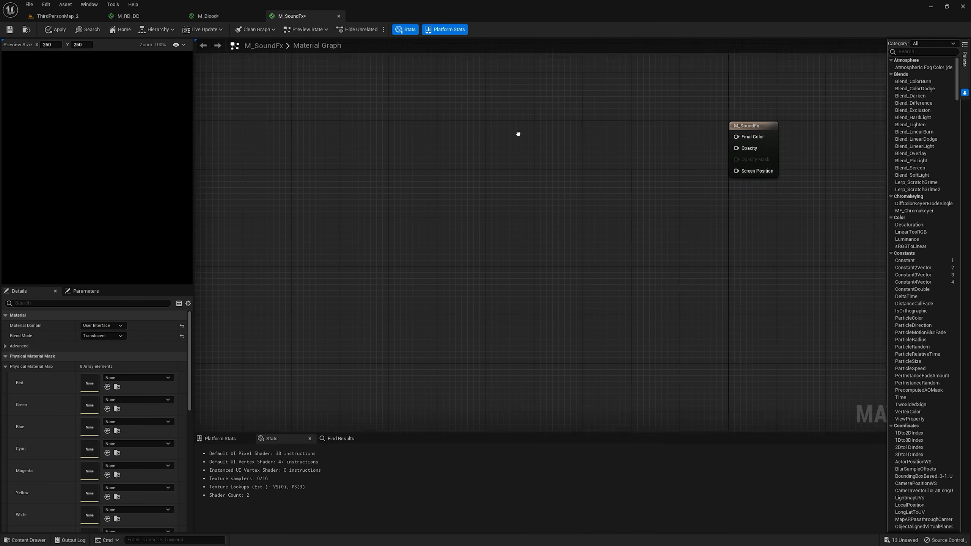
- Copy the M_Blood nodes from TexCoord through RadialGradientExponential, including their parameters and Texture Object, into the M_SoundFx graph
{"action": "left_click", "coordinate": [227, 17]}
{"action": "scroll", "coordinate": [297, 110], "scroll_direction": "down", "scroll_amount": 4}
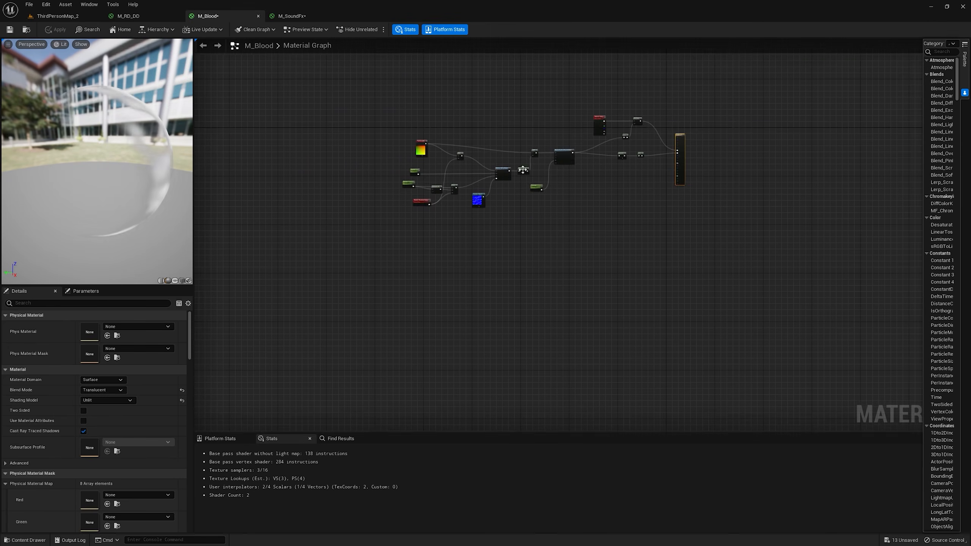
{"action": "scroll", "coordinate": [408, 135], "scroll_direction": "up", "scroll_amount": 5}
{"action": "left_click_drag", "start_coordinate": [309, 82], "coordinate": [793, 292]}
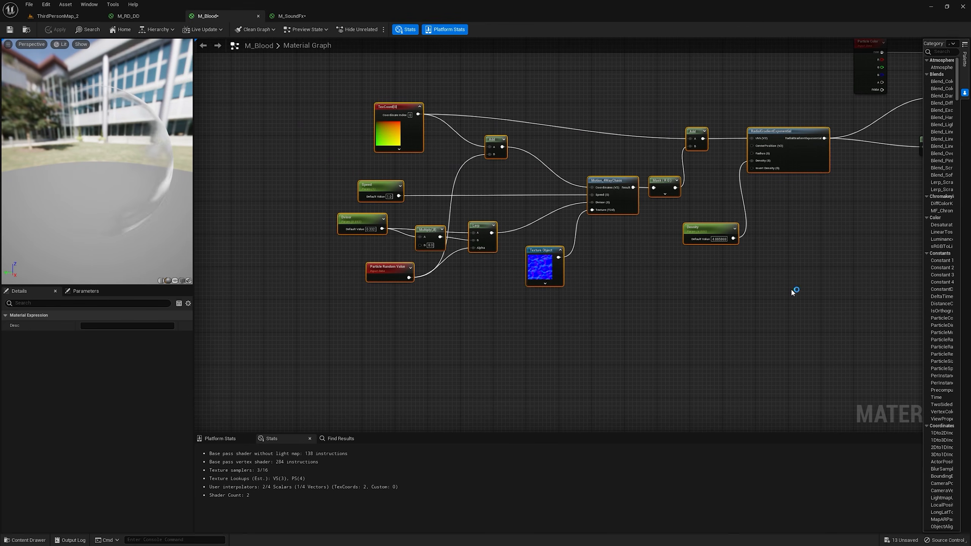
{"action": "right_click", "coordinate": [779, 137]}
{"action": "left_click", "coordinate": [814, 215]}
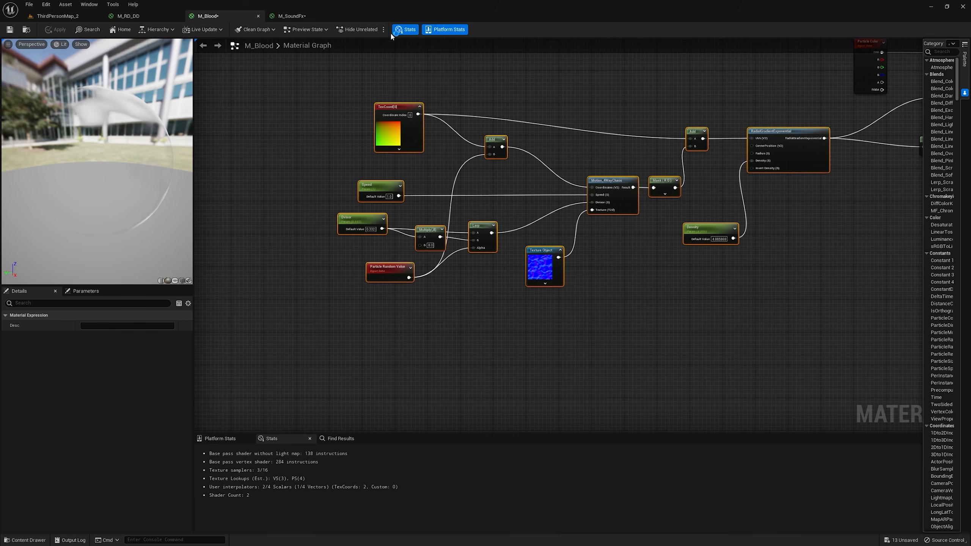
{"action": "left_click", "coordinate": [292, 16]}
{"action": "key", "text": "ctrl+v"}
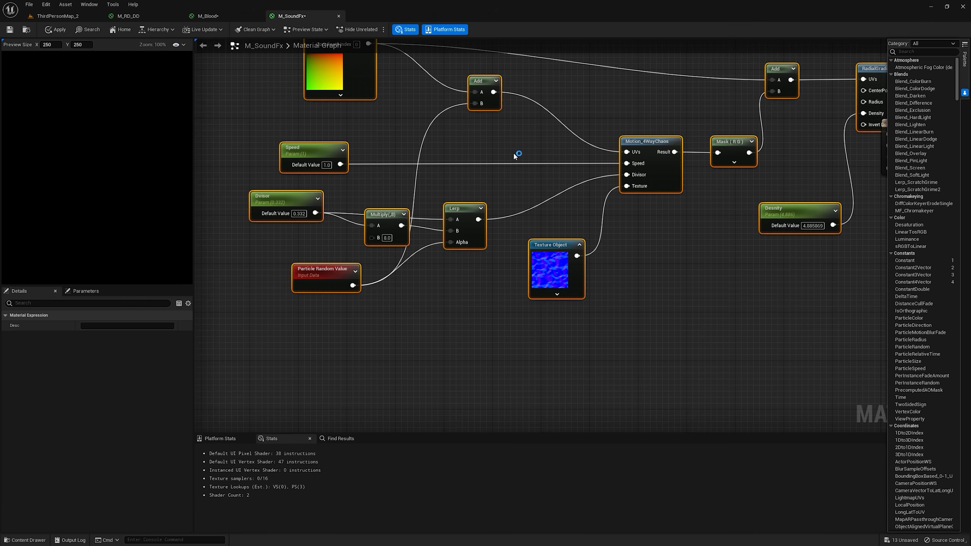
- Delete the Particle Random Value, Multiply, Lerp and first Add nodes from the pasted M_SoundFx network
{"action": "right_click_drag", "start_coordinate": [435, 174], "coordinate": [460, 183]}
{"action": "left_click", "coordinate": [352, 289]}
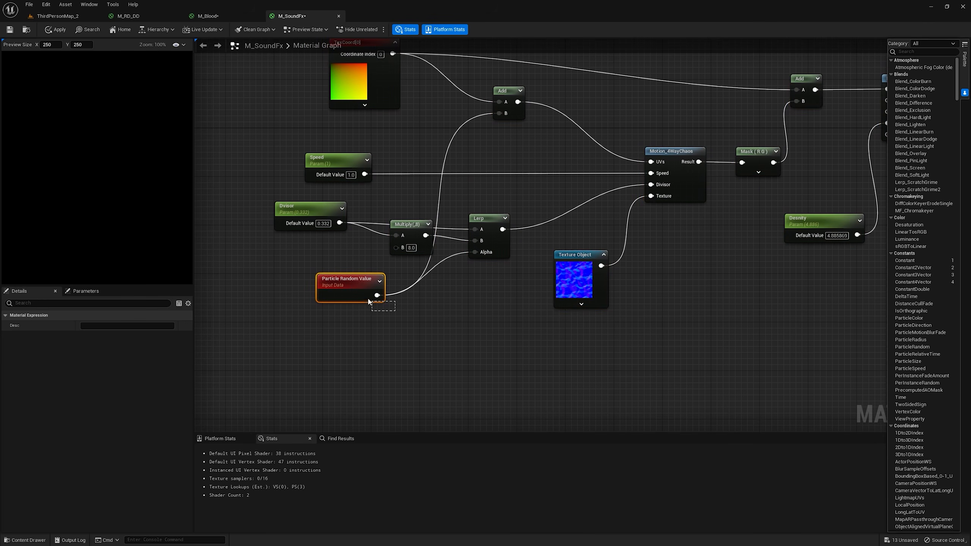
{"action": "key", "text": "Delete"}
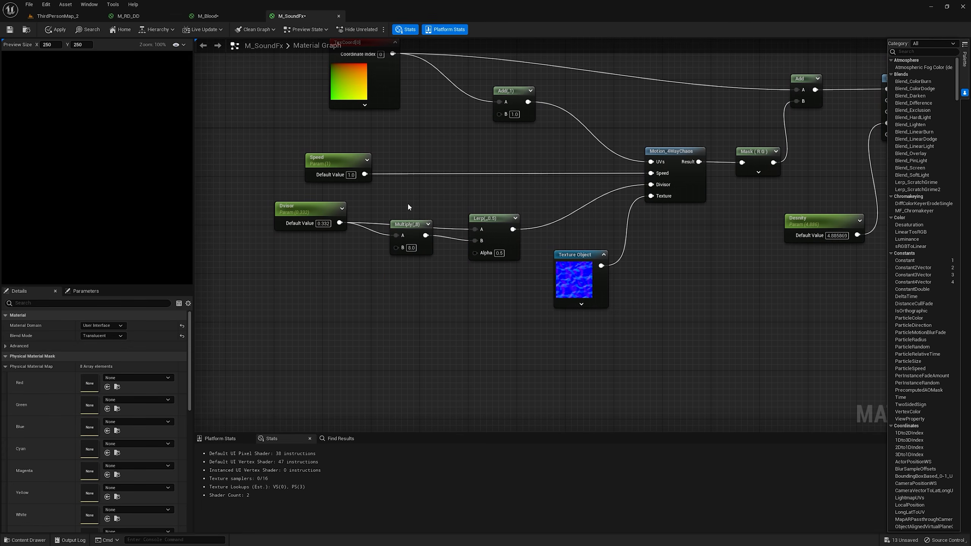
{"action": "left_click_drag", "start_coordinate": [520, 266], "coordinate": [520, 266]}
{"action": "key", "text": "Delete"}
{"action": "left_click_drag", "start_coordinate": [513, 109], "coordinate": [513, 107]}
{"action": "key", "text": "Delete"}
- Connect TexCoord to the UVs input of Motion_4WayChaos and the Divisor parameter to its Divisor input
{"action": "right_click_drag", "start_coordinate": [509, 124], "coordinate": [459, 155]}
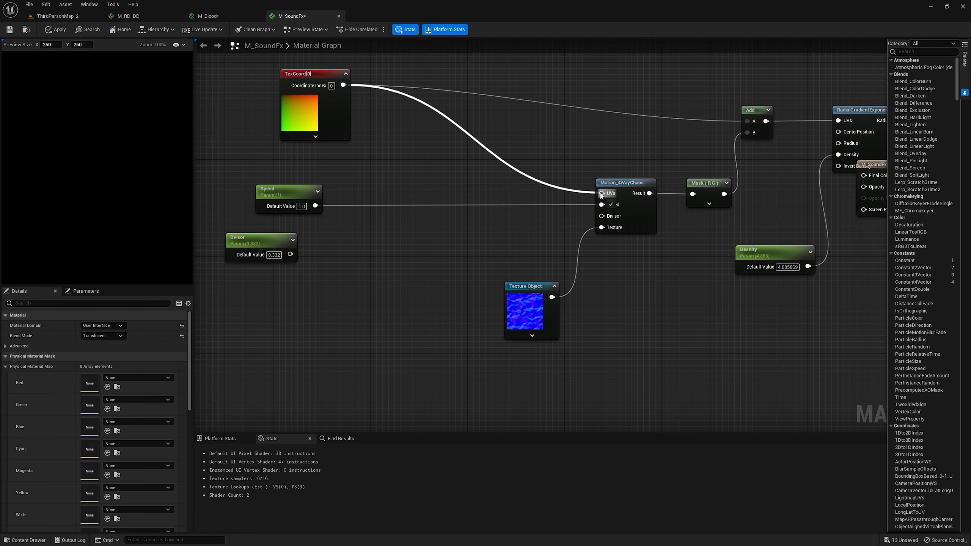
{"action": "left_click_drag", "start_coordinate": [275, 248], "coordinate": [591, 223]}
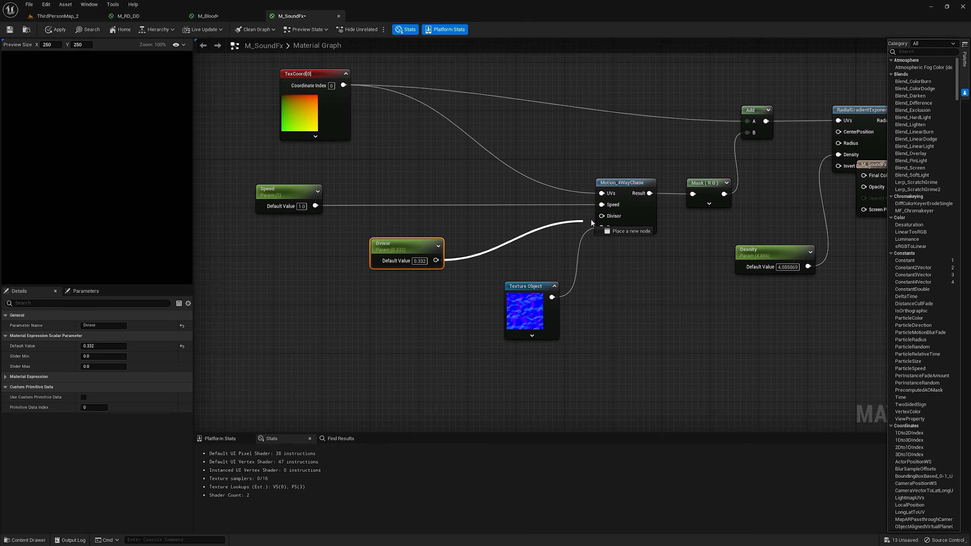
- Move the M_SoundFx output node clear of the gradient nodes and connect RadialGradientExponential to its Opacity input
{"action": "right_click_drag", "start_coordinate": [643, 205], "coordinate": [355, 212]}
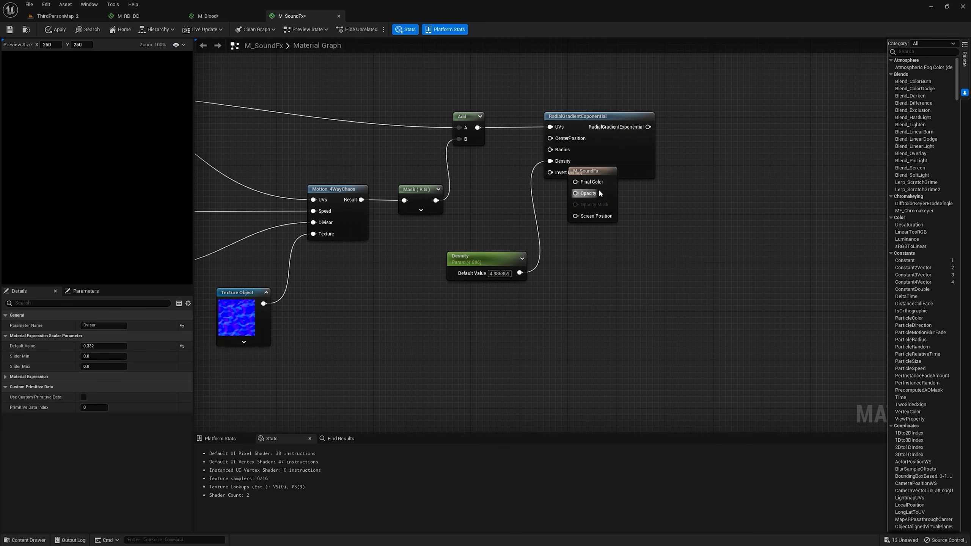
{"action": "left_click_drag", "start_coordinate": [592, 173], "coordinate": [761, 141]}
{"action": "right_click_drag", "start_coordinate": [768, 142], "coordinate": [621, 146]}
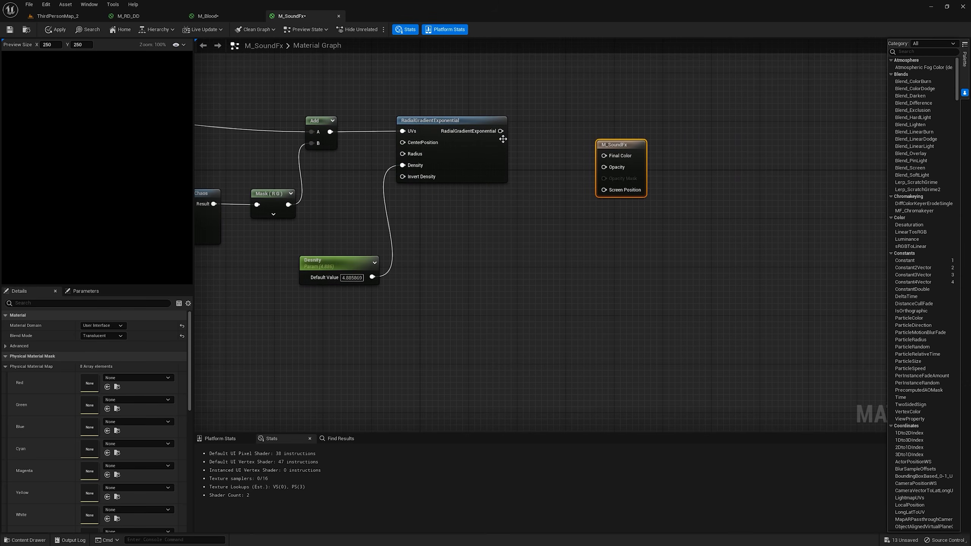
{"action": "left_click_drag", "start_coordinate": [619, 147], "coordinate": [715, 123]}
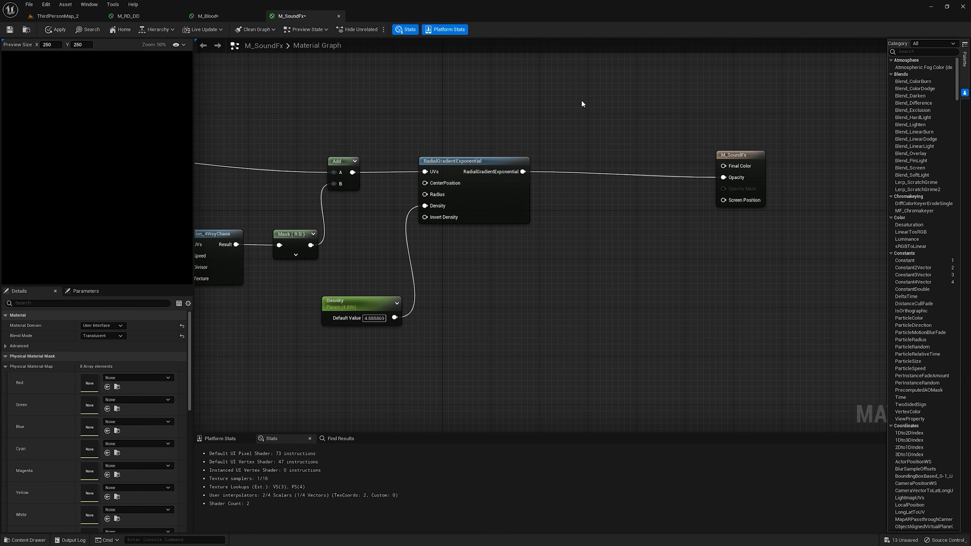
- Add a vector parameter named Color with a very pale pink default value and connect it to Final Color
{"action": "left_click", "coordinate": [582, 104]}
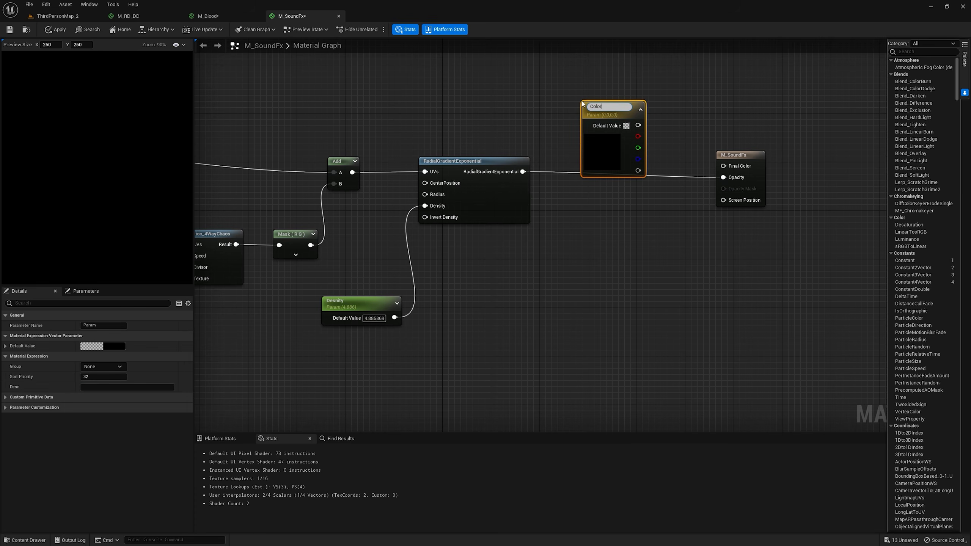
{"action": "left_click", "coordinate": [109, 347]}
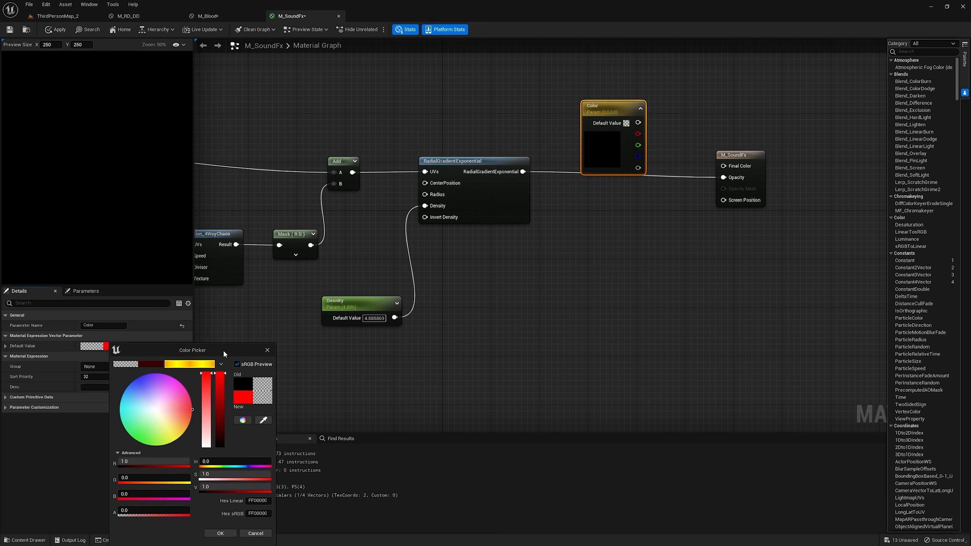
{"action": "left_click_drag", "start_coordinate": [178, 410], "coordinate": [161, 411]}
{"action": "left_click", "coordinate": [220, 533]}
{"action": "left_click_drag", "start_coordinate": [638, 122], "coordinate": [754, 169]}
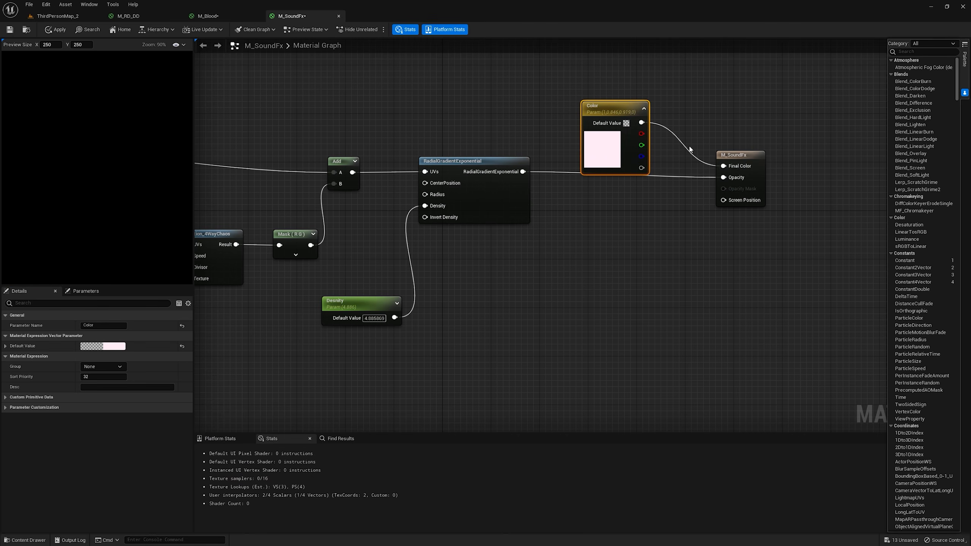
- Reposition the Color parameter and the M_SoundFx output node to make room after RadialGradientExponential
{"action": "right_click_drag", "start_coordinate": [690, 149], "coordinate": [716, 213]}
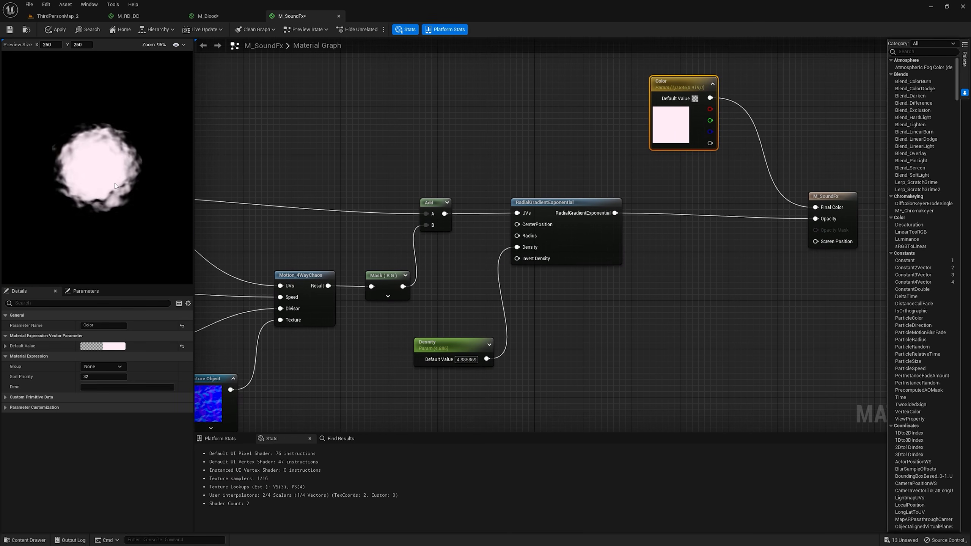
{"action": "right_click_drag", "start_coordinate": [654, 152], "coordinate": [574, 146]}
{"action": "right_click_drag", "start_coordinate": [759, 184], "coordinate": [670, 246]}
{"action": "left_click_drag", "start_coordinate": [523, 153], "coordinate": [591, 92]}
{"action": "left_click_drag", "start_coordinate": [658, 250], "coordinate": [778, 244]}
{"action": "right_click_drag", "start_coordinate": [536, 202], "coordinate": [541, 156]}
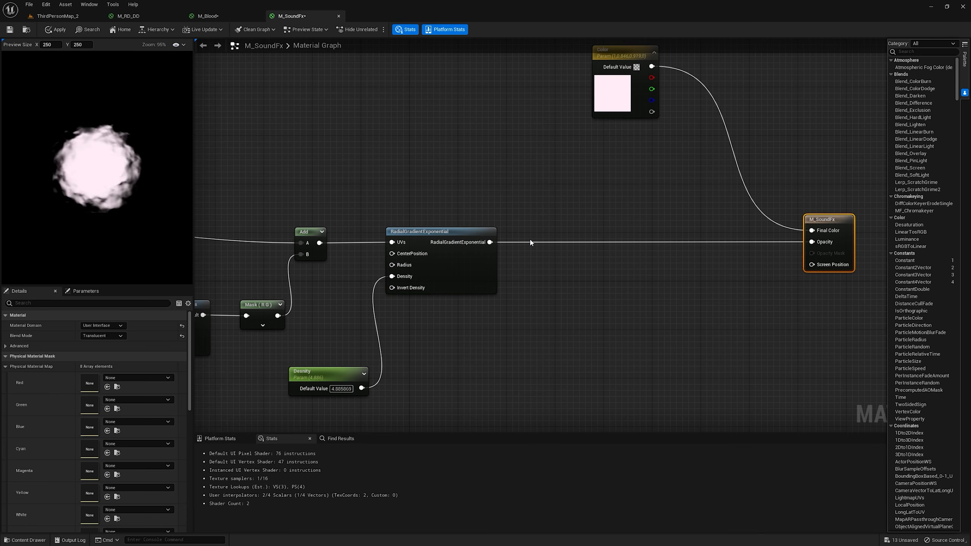
- Insert a Multiply node followed by a Frac node between RadialGradientExponential and the Opacity input
{"action": "left_click", "coordinate": [571, 239]}
{"action": "left_click", "coordinate": [581, 238]}
{"action": "left_click_drag", "start_coordinate": [490, 242], "coordinate": [672, 213]}
{"action": "type", "text": "frac"}
{"action": "key", "text": "Return"}
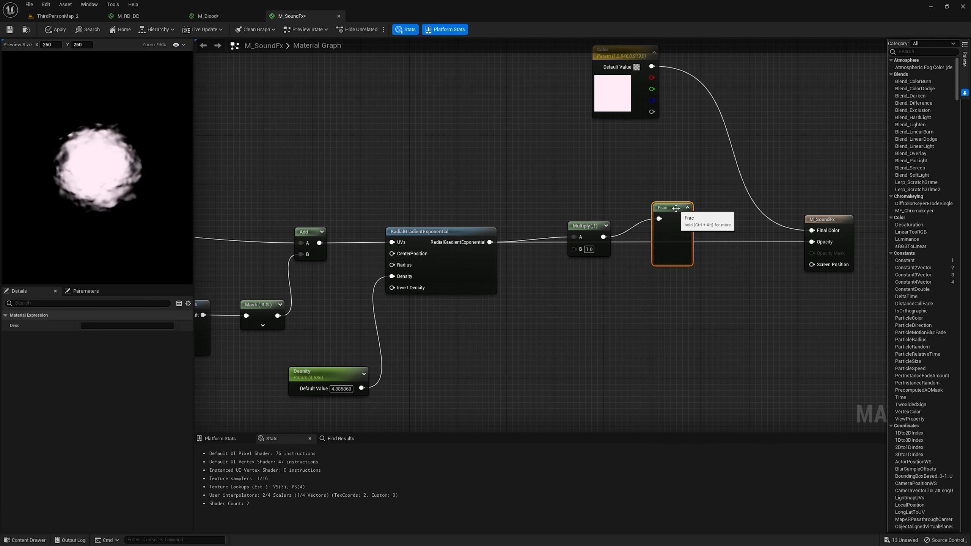
{"action": "left_click_drag", "start_coordinate": [675, 215], "coordinate": [819, 242]}
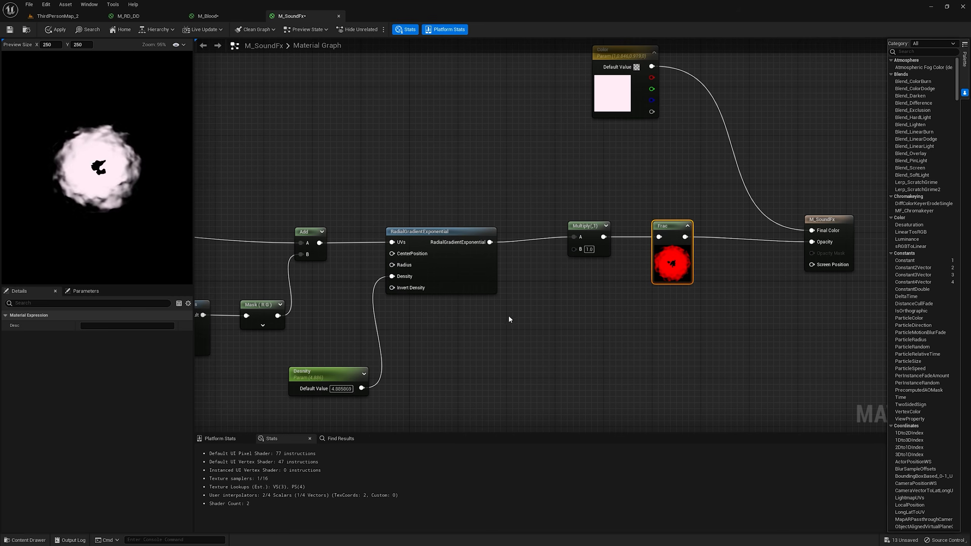
- Add a scalar parameter named Rings with a default value of 3 and connect it to Multiply's B input
{"action": "left_click", "coordinate": [480, 322]}
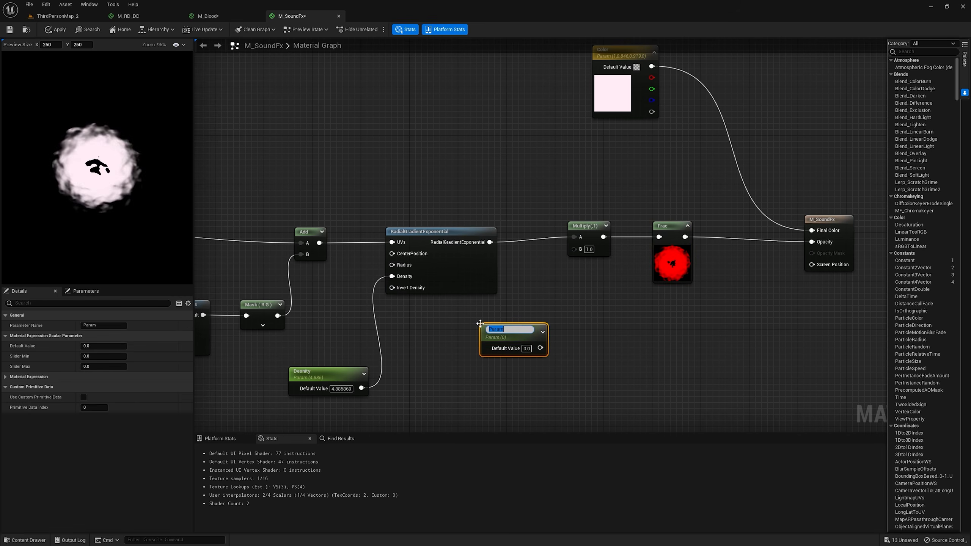
{"action": "type", "text": "Rings"}
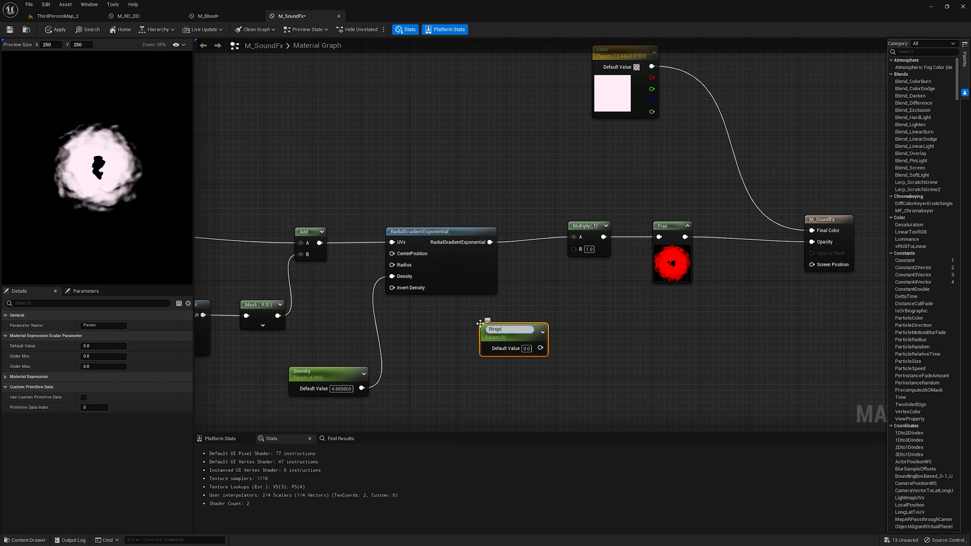
{"action": "key", "text": "Return"}
{"action": "left_click", "coordinate": [527, 346]}
{"action": "type", "text": "2"}
{"action": "key", "text": "Return"}
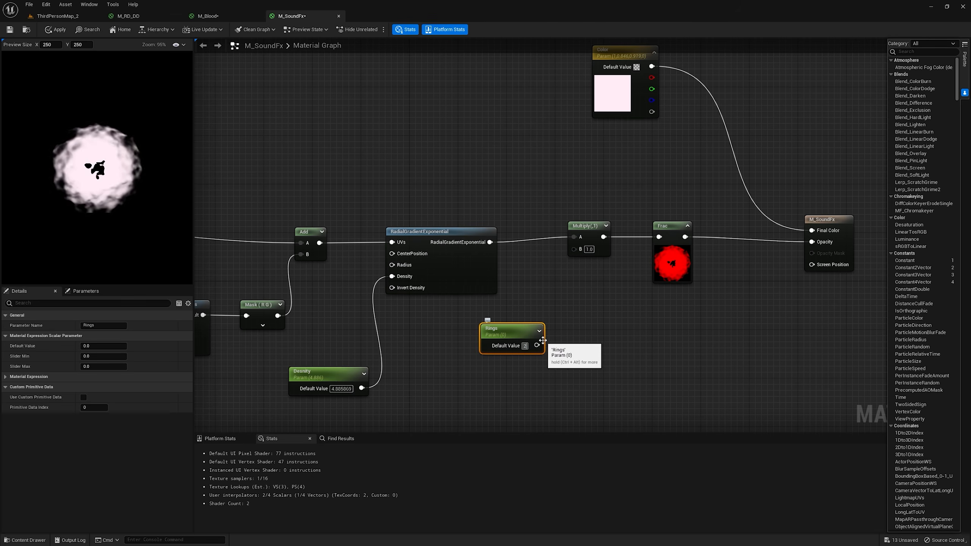
{"action": "left_click_drag", "start_coordinate": [539, 346], "coordinate": [586, 253]}
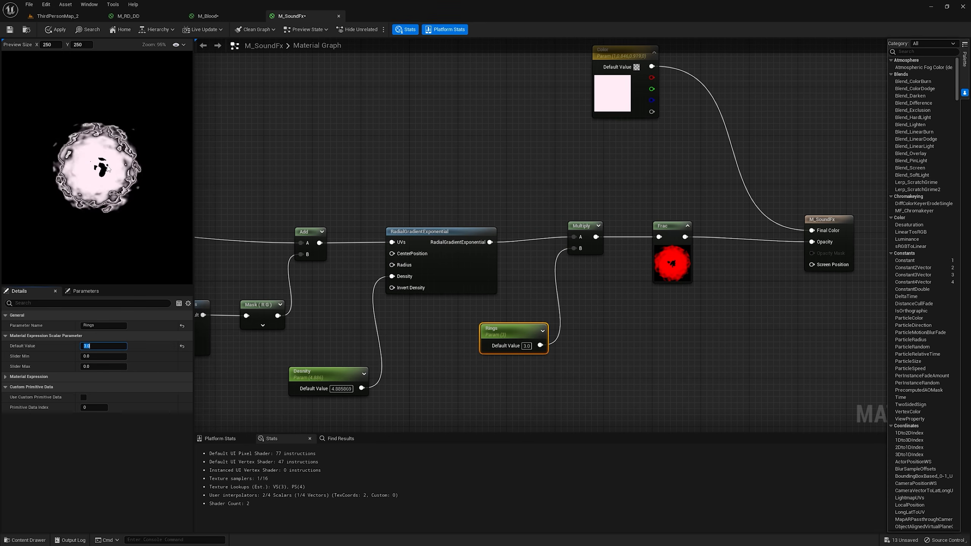
- Set the default value of the parameter feeding RadialGradientExponential's Density input to 1.5
{"action": "left_click", "coordinate": [324, 378]}
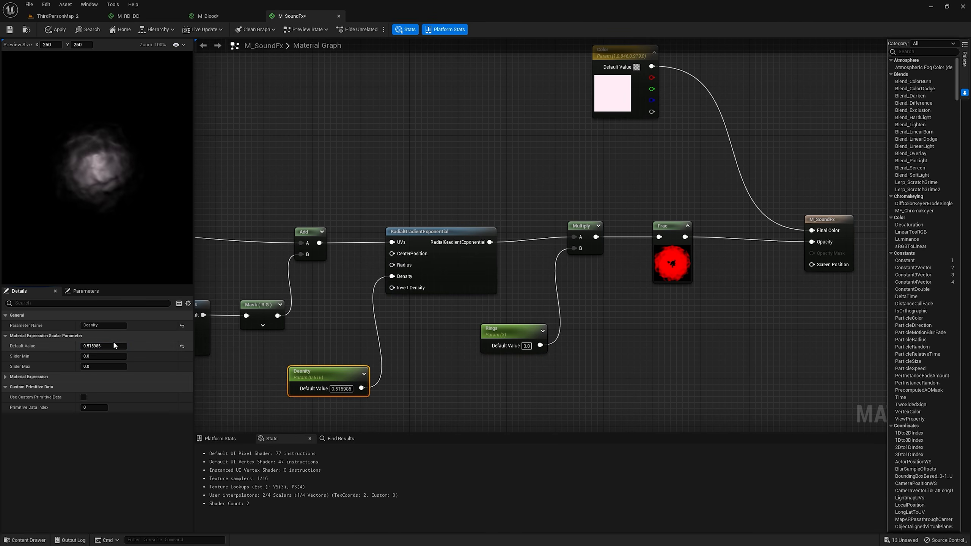
{"action": "left_click_drag", "start_coordinate": [114, 345], "coordinate": [138, 346]}
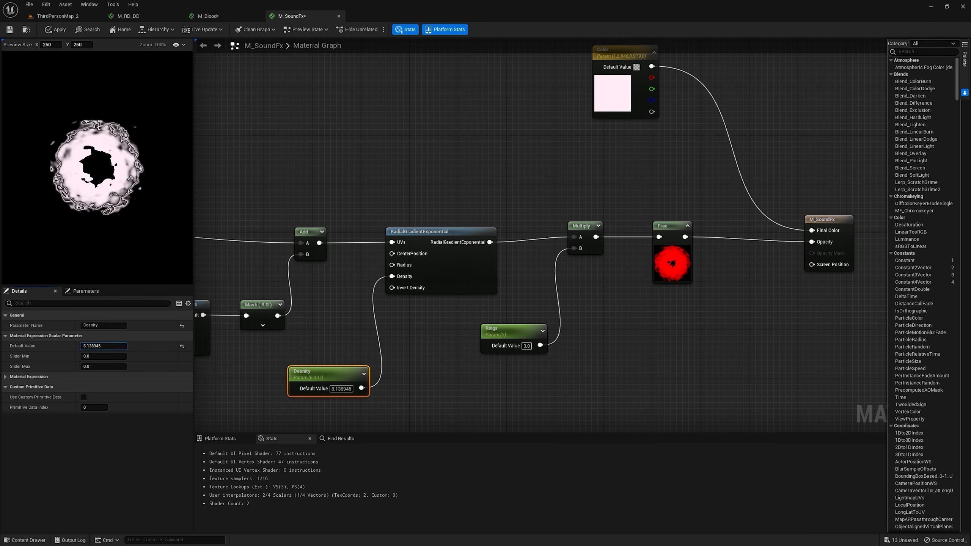
{"action": "right_click_drag", "start_coordinate": [341, 397], "coordinate": [302, 316]}
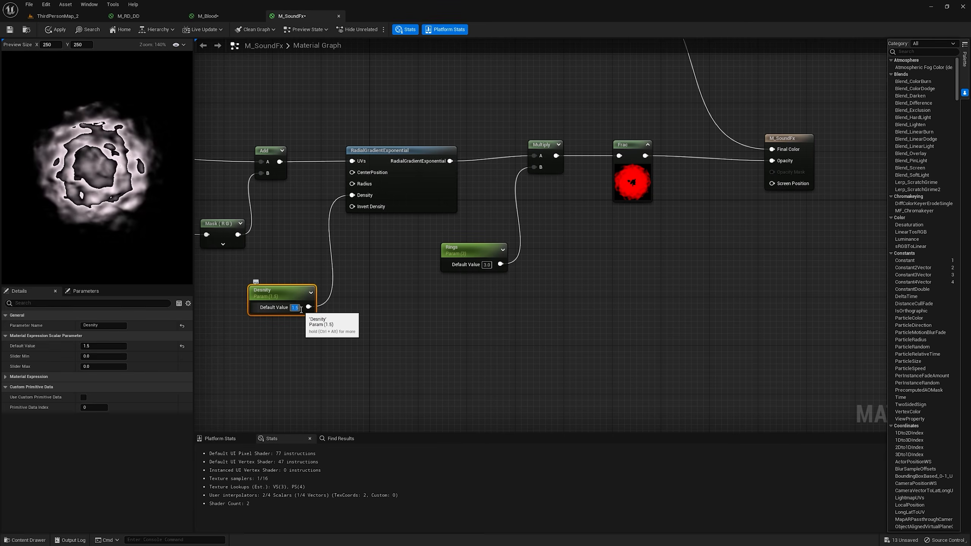
- Insert a Round node with its preview expanded between Frac and the Opacity input, moving M_SoundFx away to make room
{"action": "right_click_drag", "start_coordinate": [749, 159], "coordinate": [670, 154]}
{"action": "left_click_drag", "start_coordinate": [719, 135], "coordinate": [761, 123]}
{"action": "left_click_drag", "start_coordinate": [568, 151], "coordinate": [624, 146]}
{"action": "type", "text": "round"}
{"action": "key", "text": "Return"}
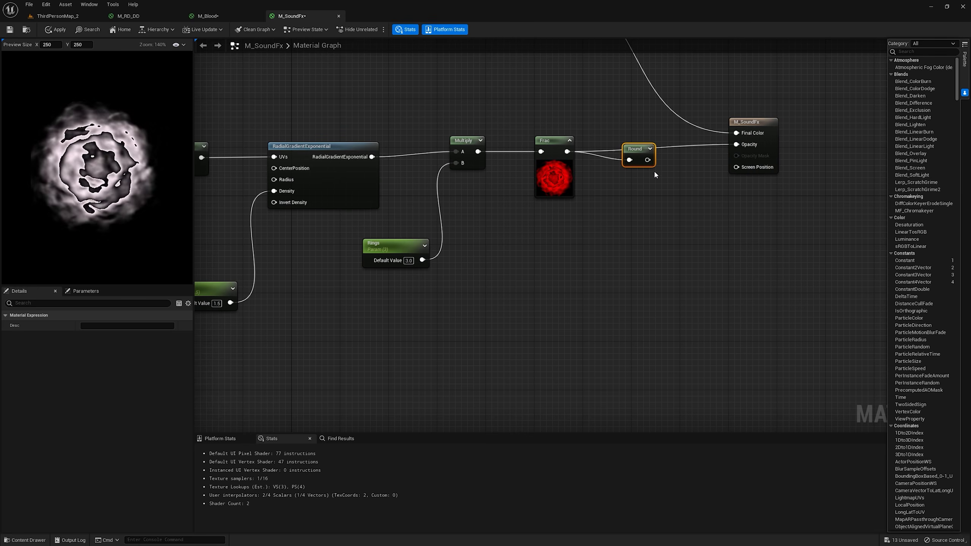
{"action": "left_click", "coordinate": [650, 149]}
{"action": "left_click_drag", "start_coordinate": [655, 161], "coordinate": [806, 127]}
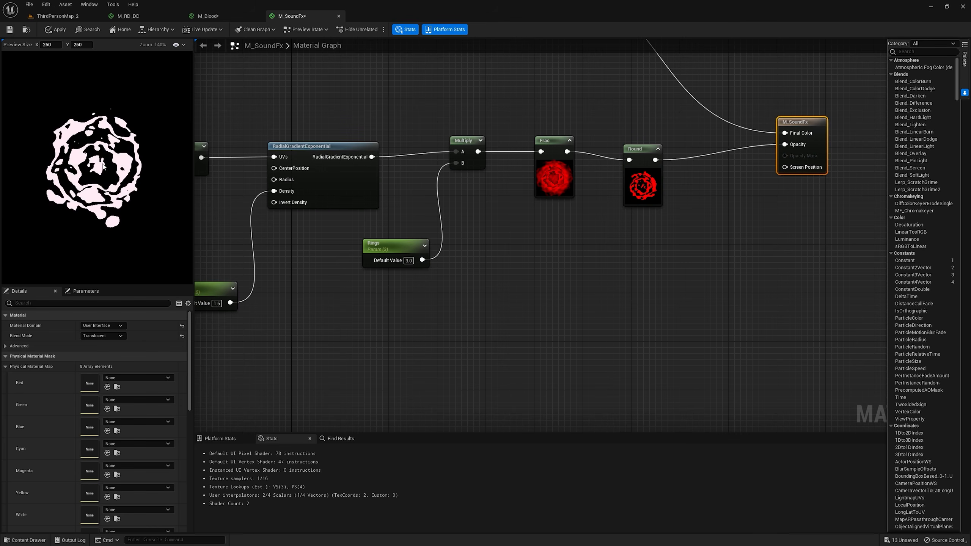
- Align Round with Frac and shift Multiply, Rings, Frac and Round away from RadialGradientExponential to leave a gap
{"action": "left_click_drag", "start_coordinate": [641, 148], "coordinate": [624, 138]}
{"action": "left_click_drag", "start_coordinate": [476, 137], "coordinate": [531, 135]}
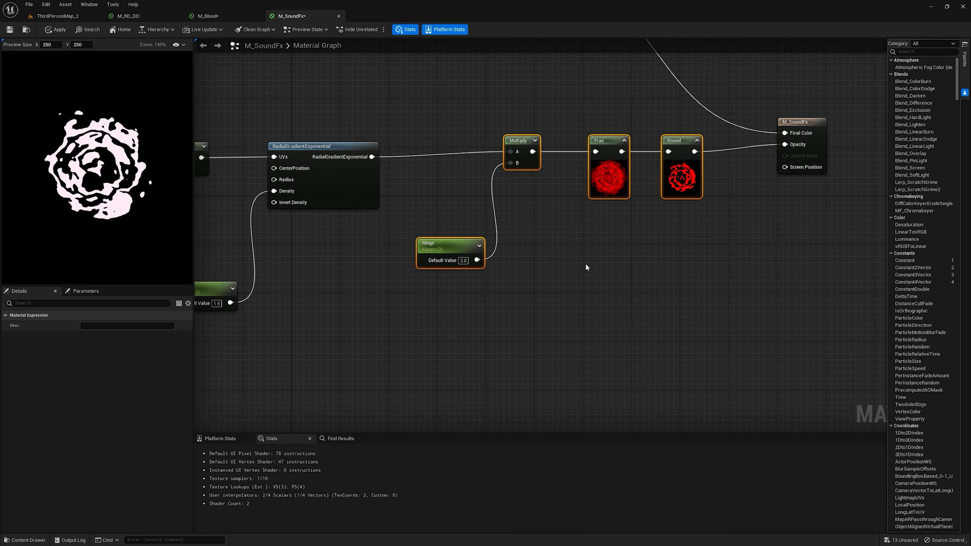
{"action": "left_click_drag", "start_coordinate": [505, 144], "coordinate": [528, 150]}
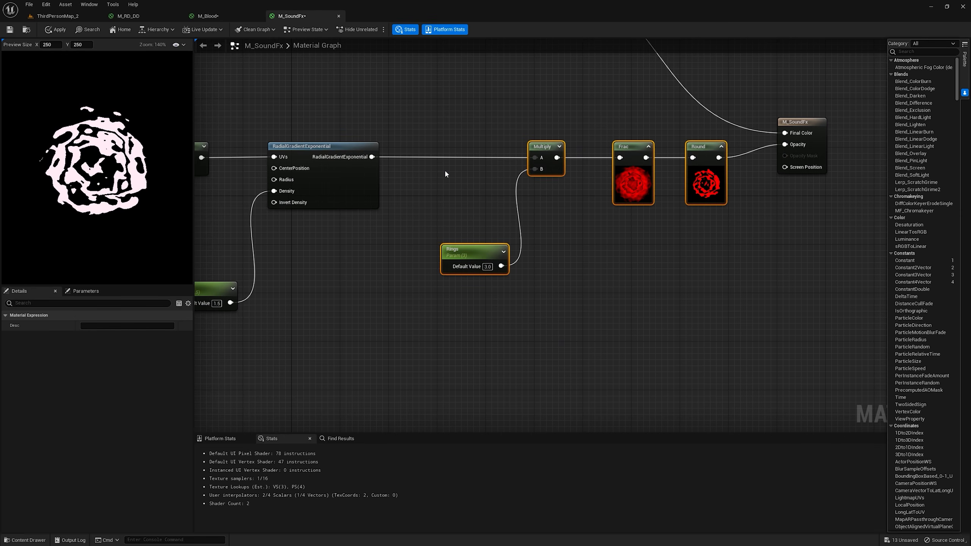
- Add a Time node below RadialGradientExponential and connect it to input A of a new Multiply node
{"action": "right_click_drag", "start_coordinate": [439, 187], "coordinate": [485, 168]}
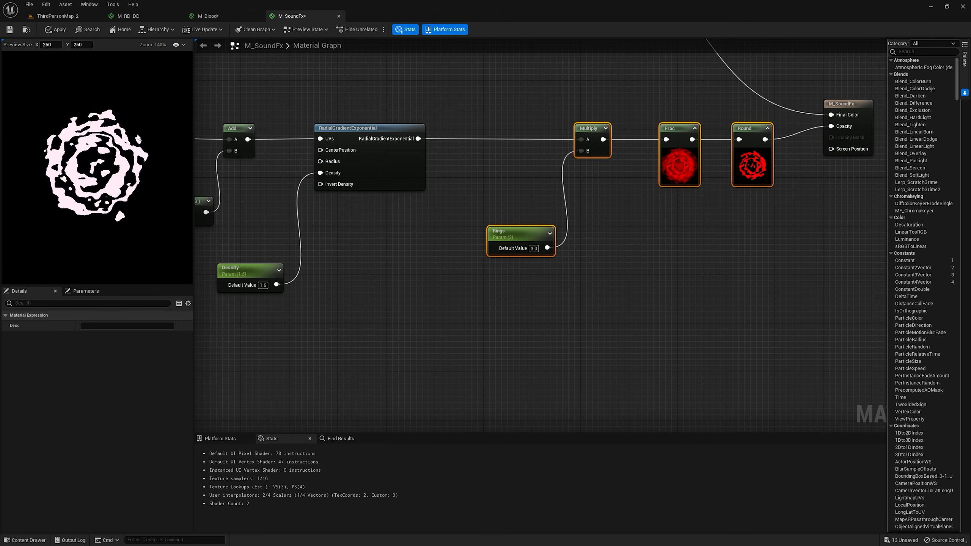
{"action": "right_click_drag", "start_coordinate": [484, 208], "coordinate": [519, 178]}
{"action": "right_click", "coordinate": [419, 205]}
{"action": "right_click_drag", "start_coordinate": [775, 104], "coordinate": [668, 114]}
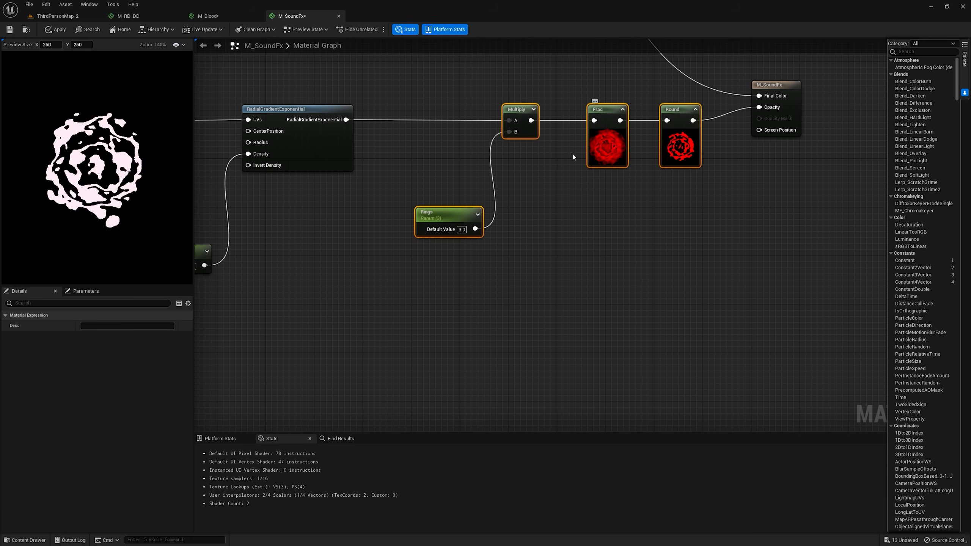
{"action": "right_click", "coordinate": [324, 230]}
{"action": "type", "text": "time"}
{"action": "key", "text": "Return"}
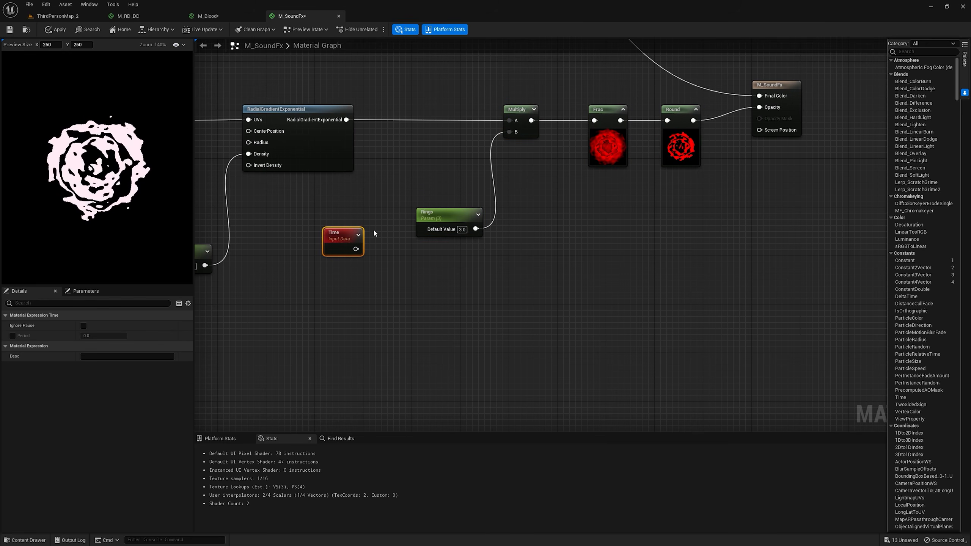
{"action": "key", "text": "m"}
{"action": "left_click", "coordinate": [383, 228]}
{"action": "left_click_drag", "start_coordinate": [356, 249], "coordinate": [388, 242]}
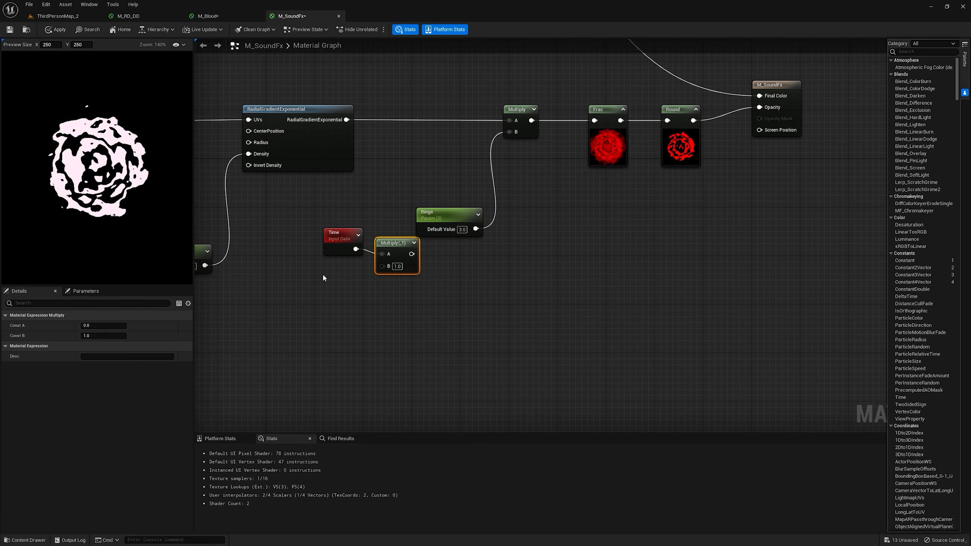
- Add a scalar parameter named Speed with a default value of 1 and connect it to the Time Multiply's B input
{"action": "key", "text": "s"}
{"action": "left_click", "coordinate": [323, 273]}
{"action": "type", "text": "Speed"}
{"action": "key", "text": "Return"}
{"action": "left_click_drag", "start_coordinate": [354, 281], "coordinate": [382, 266]}
{"action": "left_click", "coordinate": [338, 296]}
{"action": "type", "text": "1"}
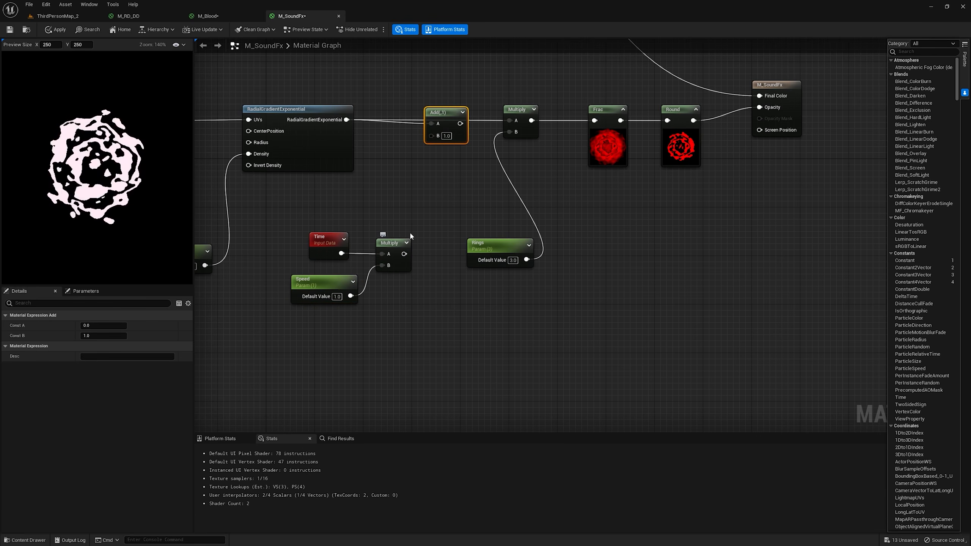
- Place an Add node between RadialGradientExponential and the Rings Multiply, feeding the Time-Speed product into its B input
{"action": "left_click_drag", "start_coordinate": [446, 117], "coordinate": [446, 119]}
{"action": "left_click_drag", "start_coordinate": [404, 254], "coordinate": [431, 134]}
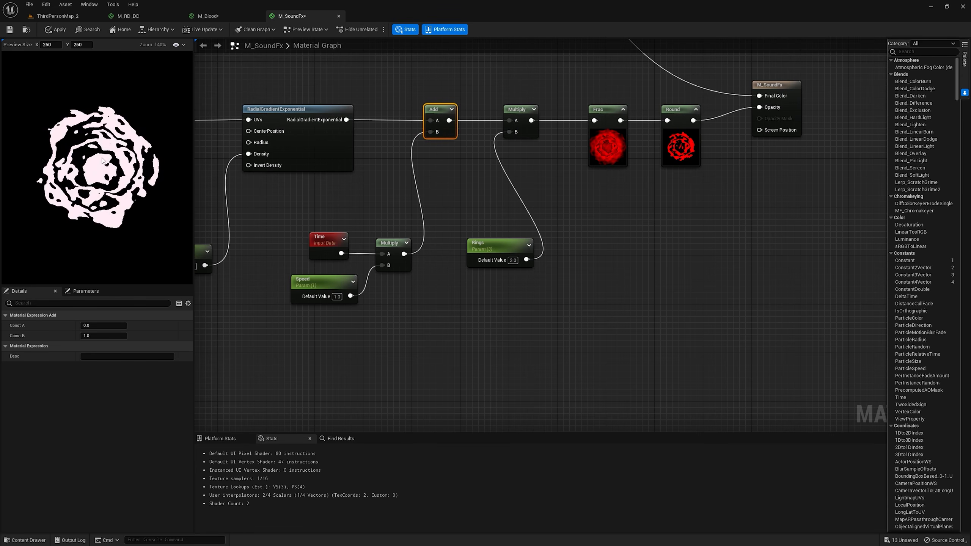
- Add a Multiply node after Round, taking Round's output in A and RadialGradientExponential's output in B
{"action": "right_click_drag", "start_coordinate": [704, 177], "coordinate": [652, 195]}
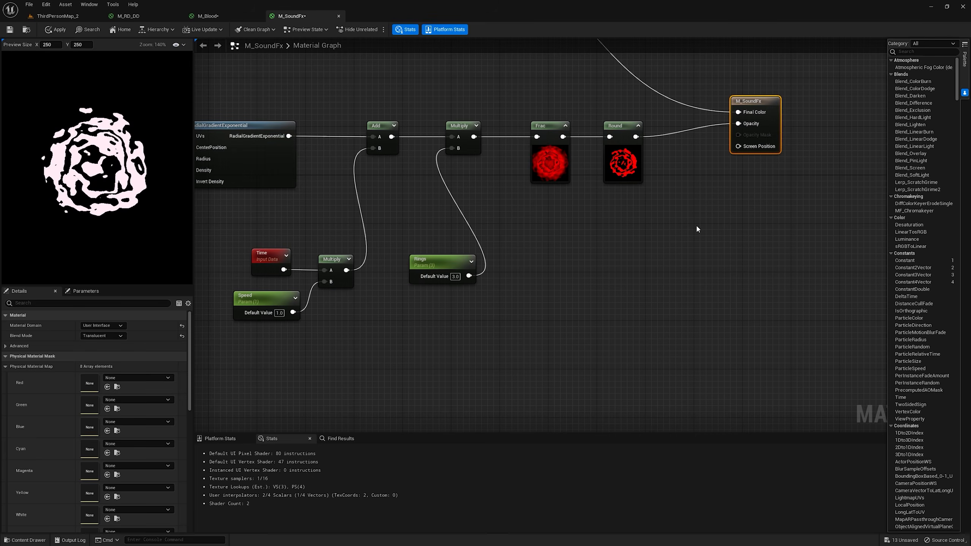
{"action": "key", "text": "m"}
{"action": "left_click", "coordinate": [671, 163]}
{"action": "left_click_drag", "start_coordinate": [635, 136], "coordinate": [677, 179]}
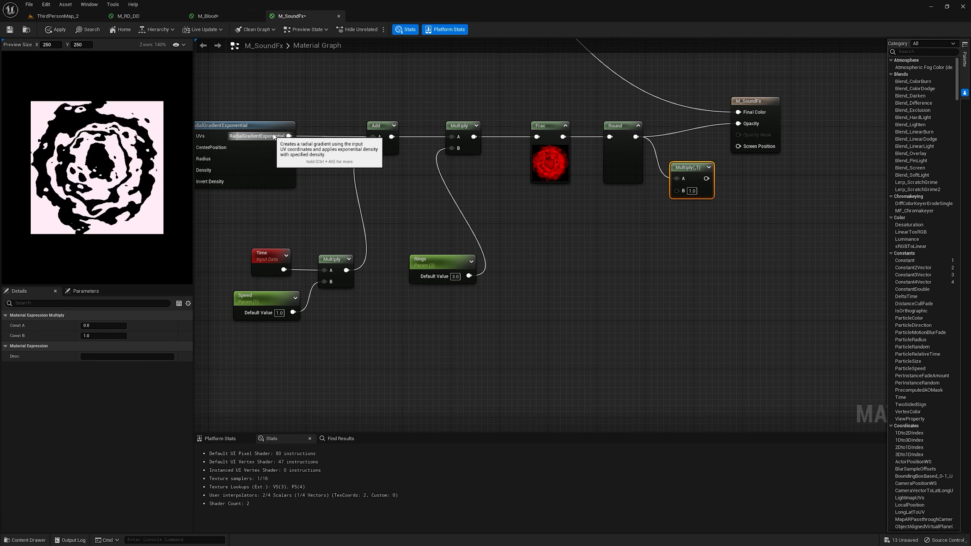
{"action": "left_click_drag", "start_coordinate": [289, 136], "coordinate": [677, 190]}
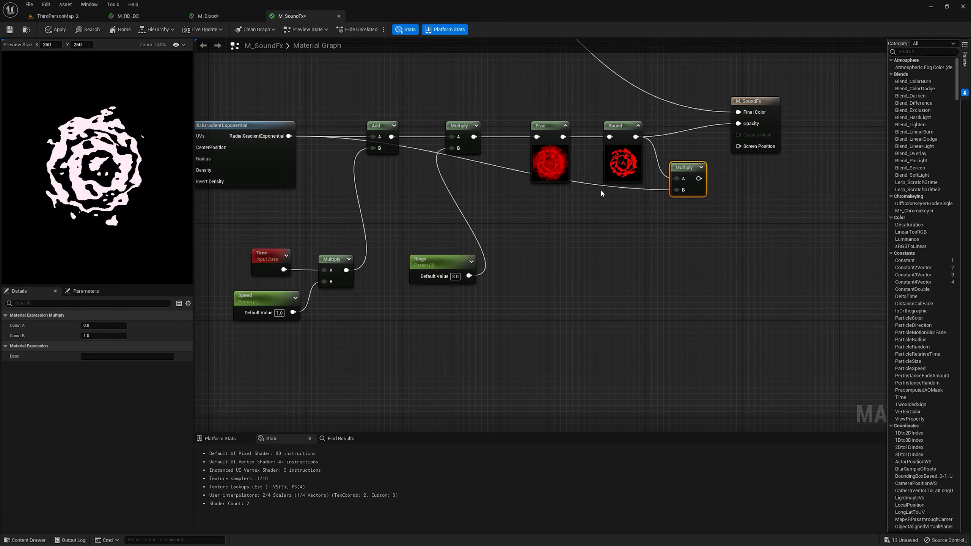
- Run the RadialGradientExponential wire through a reroute node beneath the chain and connect the final Multiply, preview expanded, to Opacity
{"action": "double_click", "coordinate": [470, 162]}
{"action": "left_click_drag", "start_coordinate": [478, 164], "coordinate": [332, 197]}
{"action": "left_click", "coordinate": [702, 171]}
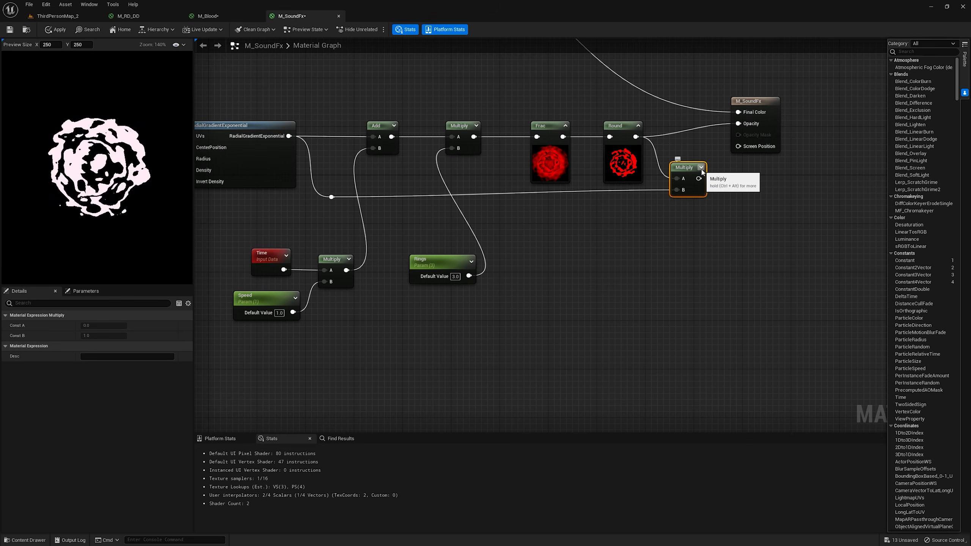
{"action": "left_click", "coordinate": [701, 168]}
{"action": "left_click_drag", "start_coordinate": [722, 178], "coordinate": [780, 95]}
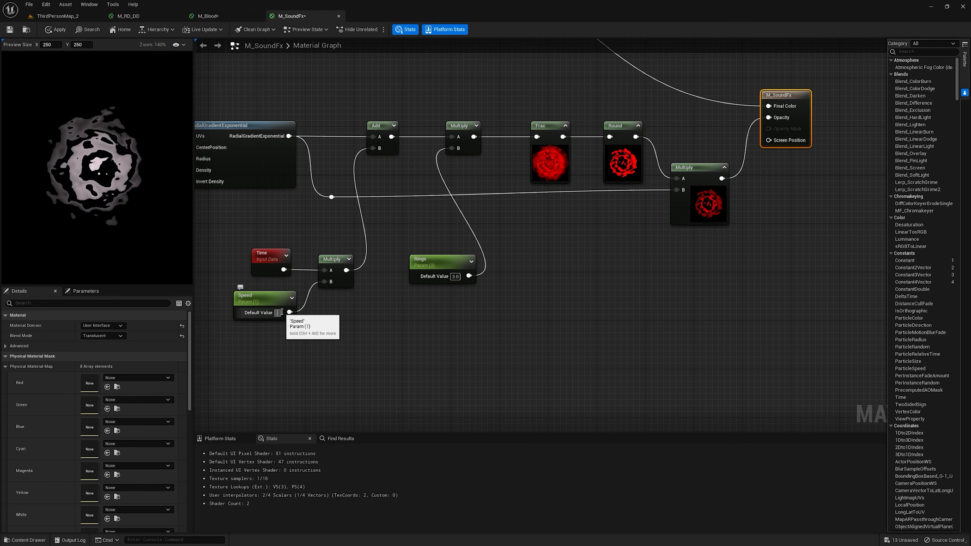
- Set the default value of the Speed parameter multiplied with Time to 0.72, after trying 0.5
{"action": "type", "text": ".5"}
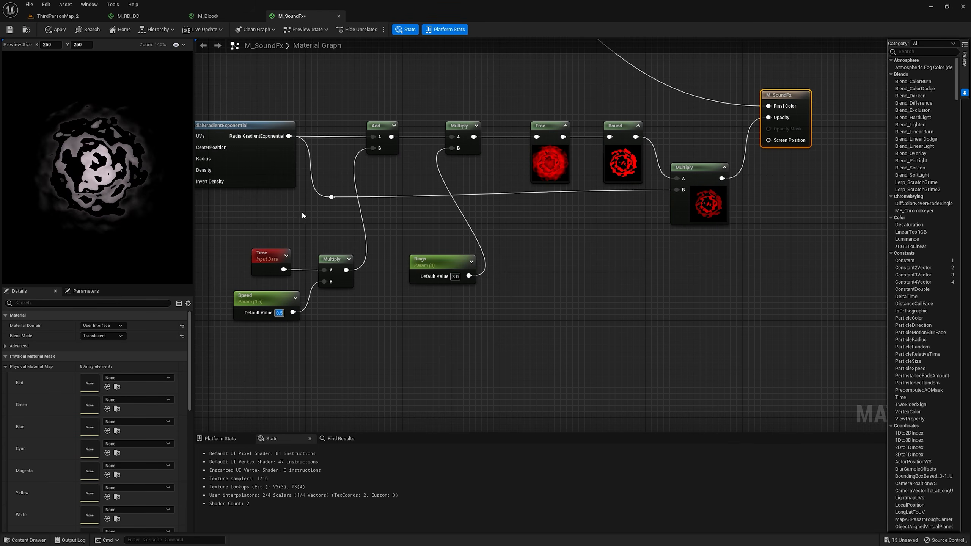
{"action": "type", "text": "0.72"}
{"action": "key", "text": "Return"}
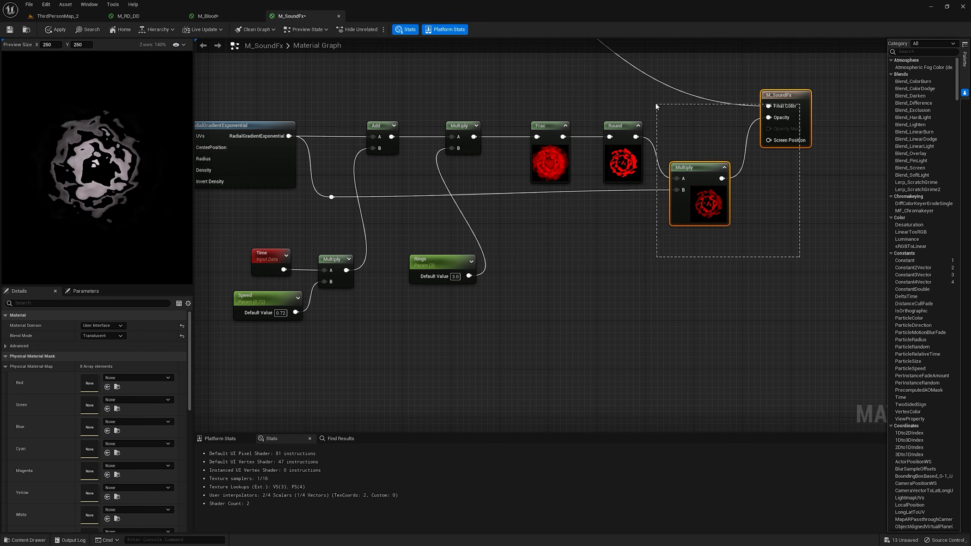
- Shift Round, the final Multiply and M_SoundFx aside and insert a Power node between Frac and Round
{"action": "left_click_drag", "start_coordinate": [627, 87], "coordinate": [626, 86]}
{"action": "left_click_drag", "start_coordinate": [616, 126], "coordinate": [671, 126]}
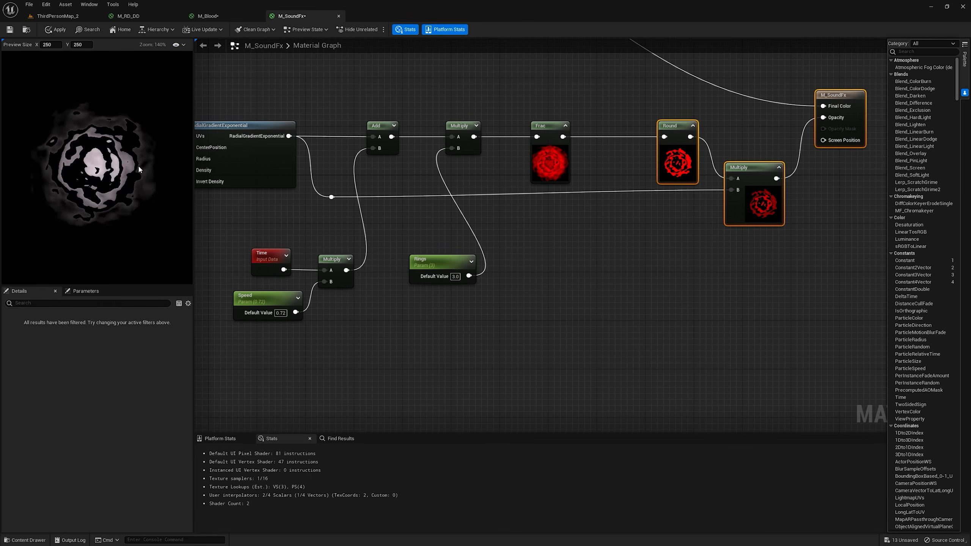
{"action": "left_click_drag", "start_coordinate": [563, 136], "coordinate": [623, 121]}
{"action": "type", "text": "p"}
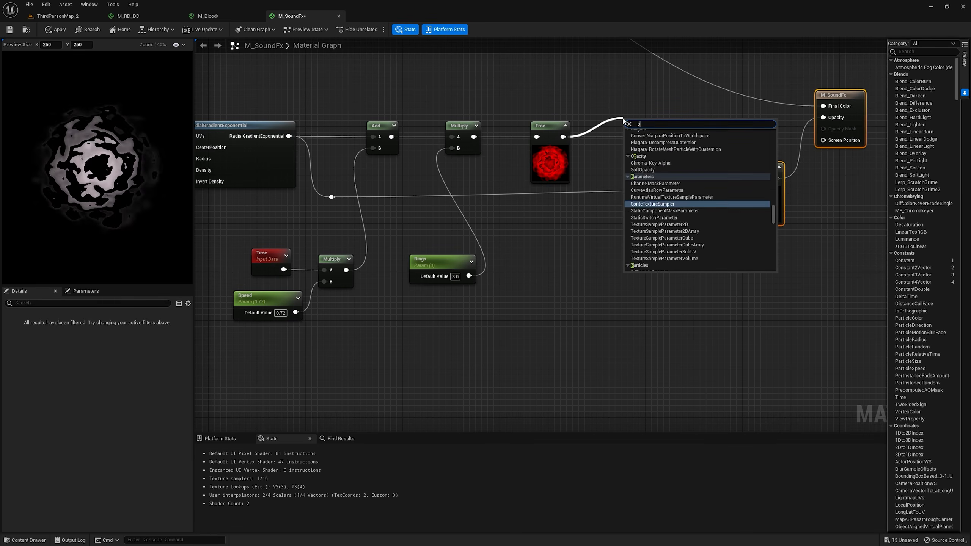
{"action": "type", "text": "ower"}
{"action": "key", "text": "Return"}
{"action": "mouse_move", "coordinate": [650, 125]}
{"action": "left_mouse_down"}
{"action": "mouse_move", "coordinate": [597, 132]}
{"action": "mouse_move", "coordinate": [664, 137]}
{"action": "mouse_move", "coordinate": [636, 132]}
{"action": "left_mouse_up"}
- Add a scalar parameter named Size with a default value of 2 and connect it to Power's Exp input
{"action": "left_click", "coordinate": [544, 228]}
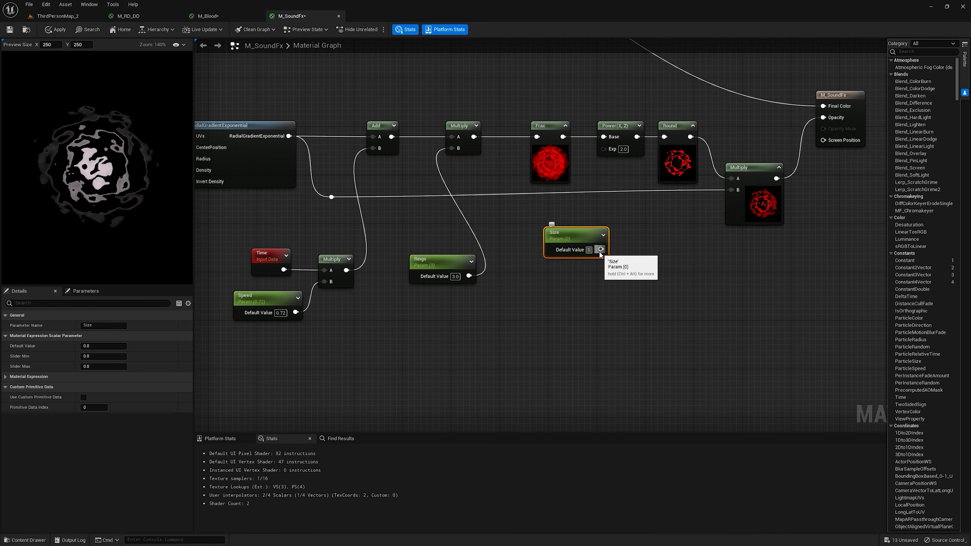
{"action": "left_click_drag", "start_coordinate": [601, 249], "coordinate": [614, 186]}
{"action": "left_click_drag", "start_coordinate": [608, 152], "coordinate": [604, 149]}
{"action": "left_click_drag", "start_coordinate": [586, 238], "coordinate": [567, 240]}
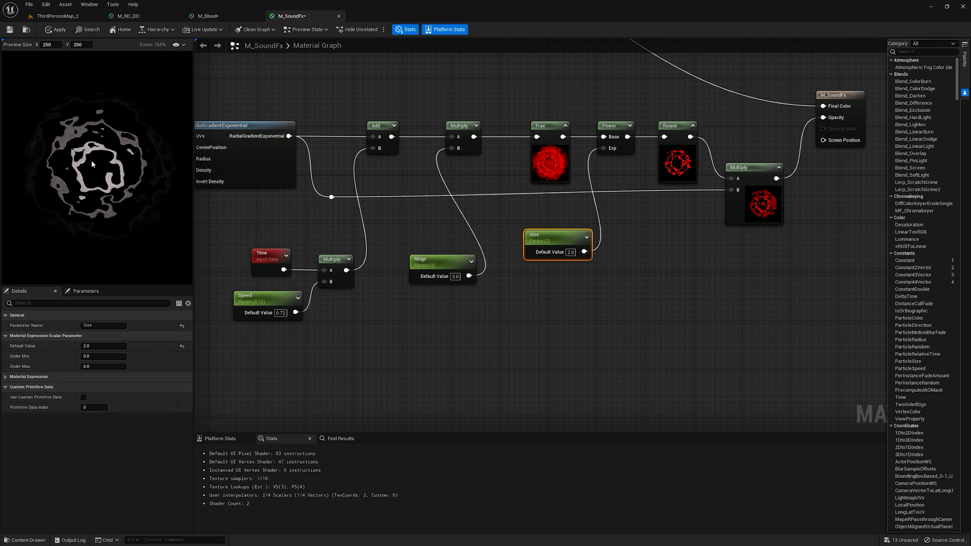
- Reduce the ring distortion by setting the default of the parameter feeding Motion_4WayChaos's Divisor input to 0.15, after trying 0.1
{"action": "right_click_drag", "start_coordinate": [720, 150], "coordinate": [747, 259]}
{"action": "scroll", "coordinate": [466, 164], "scroll_direction": "down", "scroll_amount": 2}
{"action": "right_click_drag", "start_coordinate": [426, 182], "coordinate": [730, 133]}
{"action": "right_click_drag", "start_coordinate": [555, 223], "coordinate": [654, 177]}
{"action": "right_click_drag", "start_coordinate": [371, 195], "coordinate": [464, 194]}
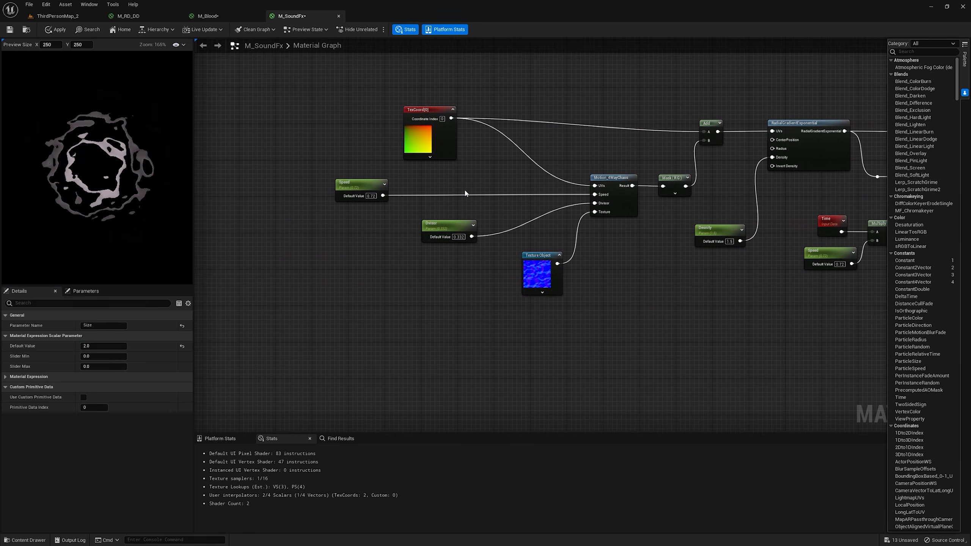
{"action": "left_click", "coordinate": [465, 237]}
{"action": "type", "text": "0.1"}
{"action": "key", "text": "Return"}
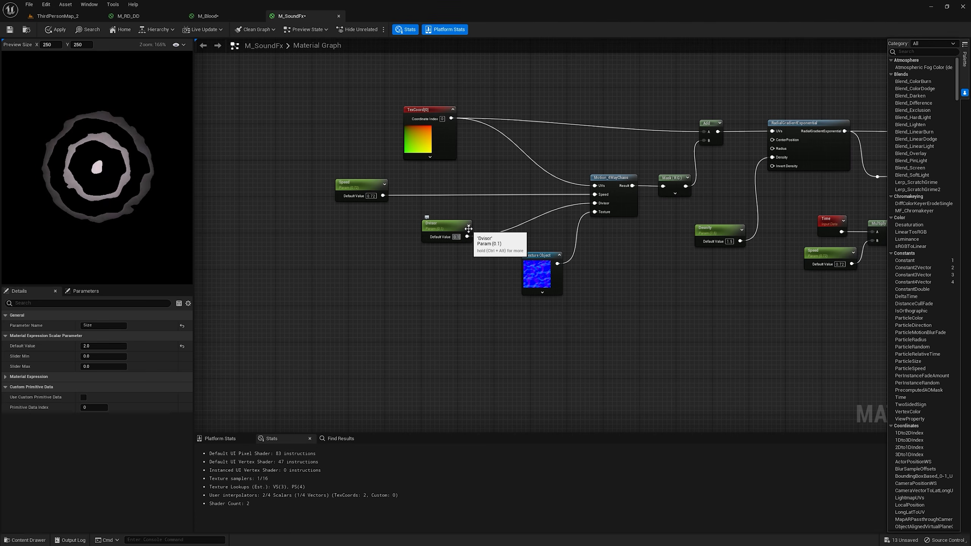
{"action": "type", "text": "5"}
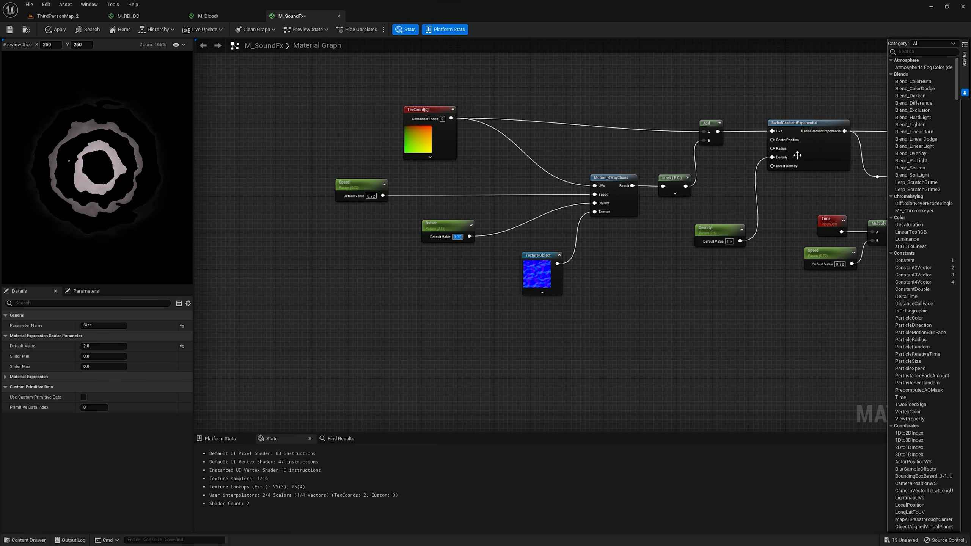
- Return to the ThirdPersonMap_2 level and create a material instance of M_SoundFx
{"action": "right_click_drag", "start_coordinate": [797, 155], "coordinate": [430, 184]}
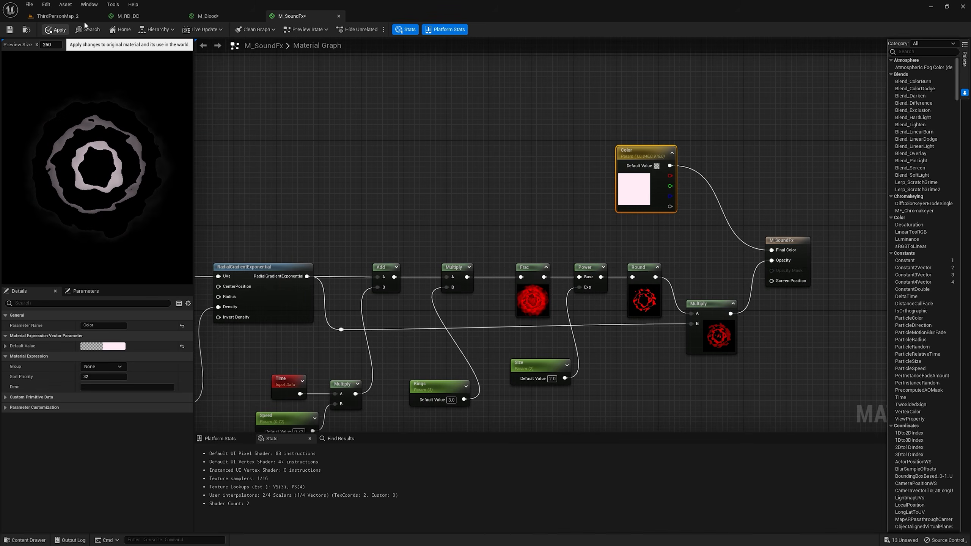
{"action": "left_click", "coordinate": [57, 16]}
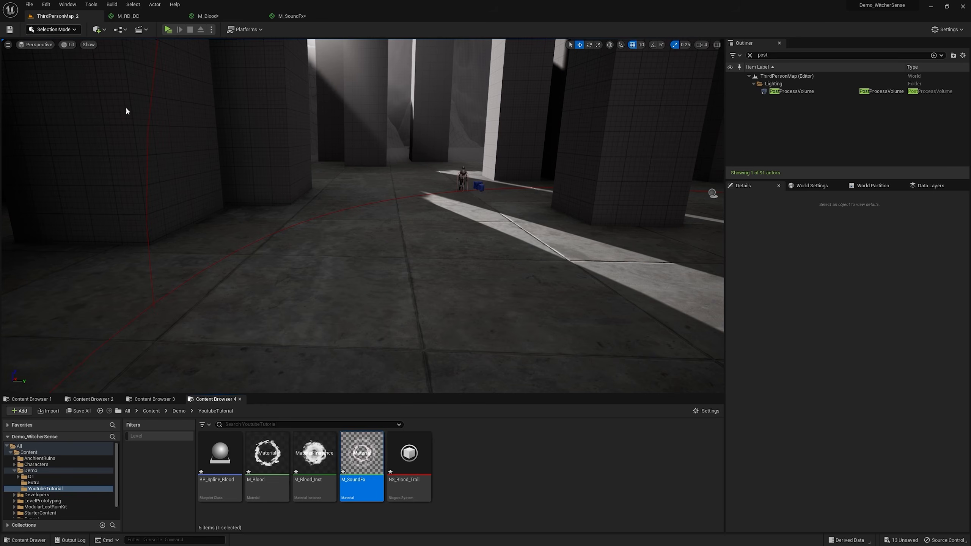
{"action": "right_click", "coordinate": [368, 454]}
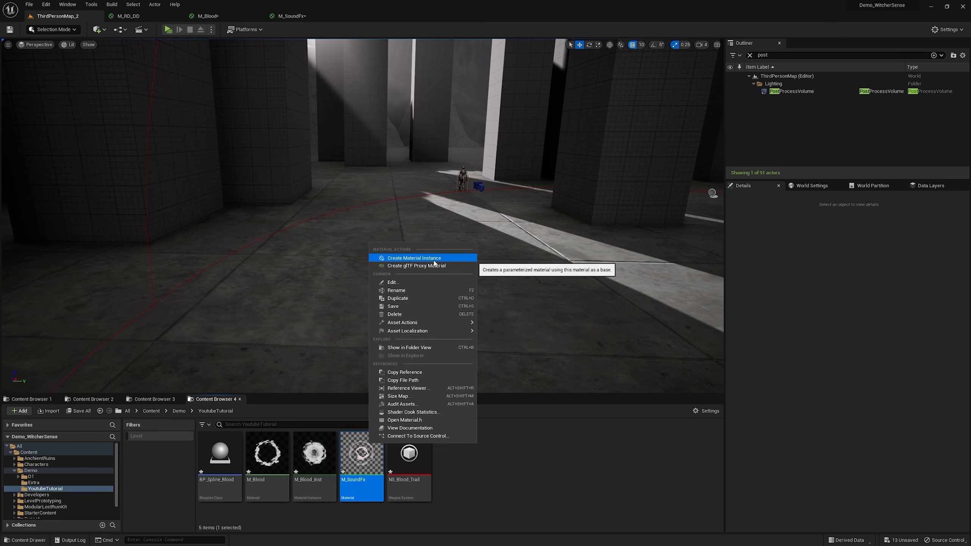
{"action": "left_click", "coordinate": [434, 259]}
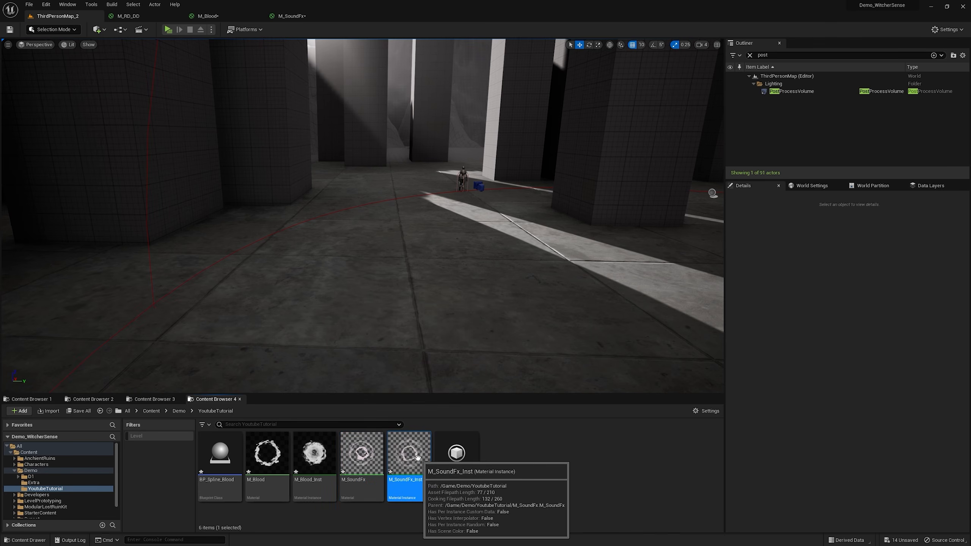
- Create a User Widget blueprint named WD_Sound in the YoutubeTutorial folder and open it
{"action": "right_click", "coordinate": [509, 449]}
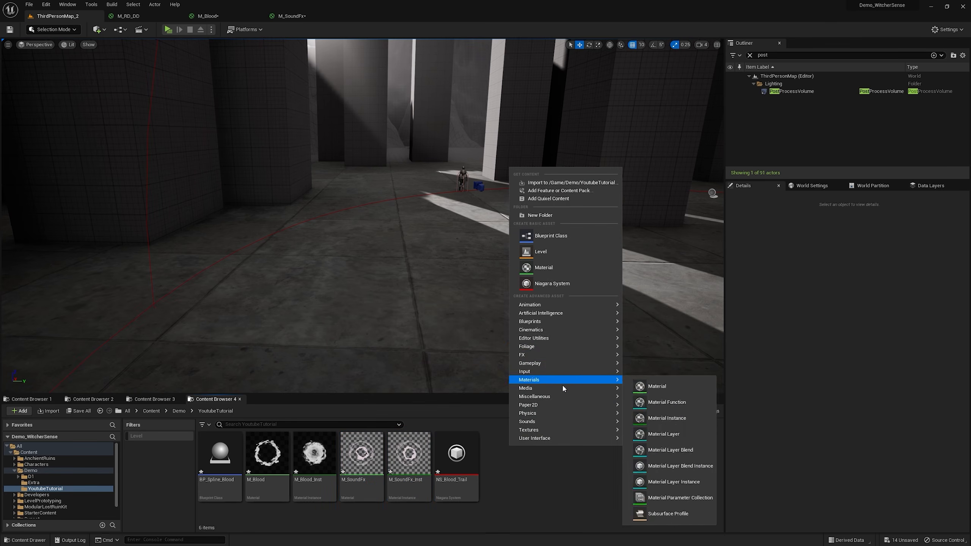
{"action": "mouse_move", "coordinate": [553, 388]}
{"action": "mouse_move", "coordinate": [550, 440]}
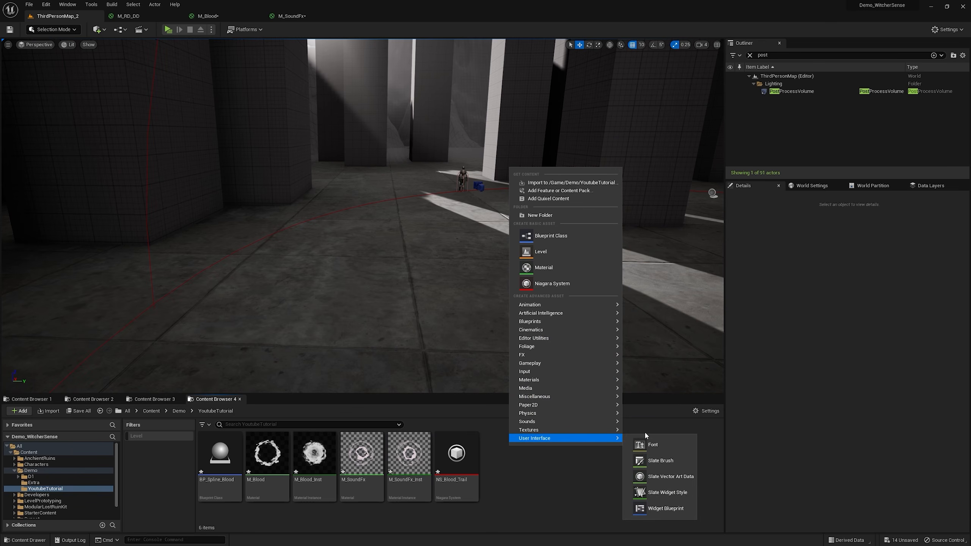
{"action": "left_click", "coordinate": [673, 508]}
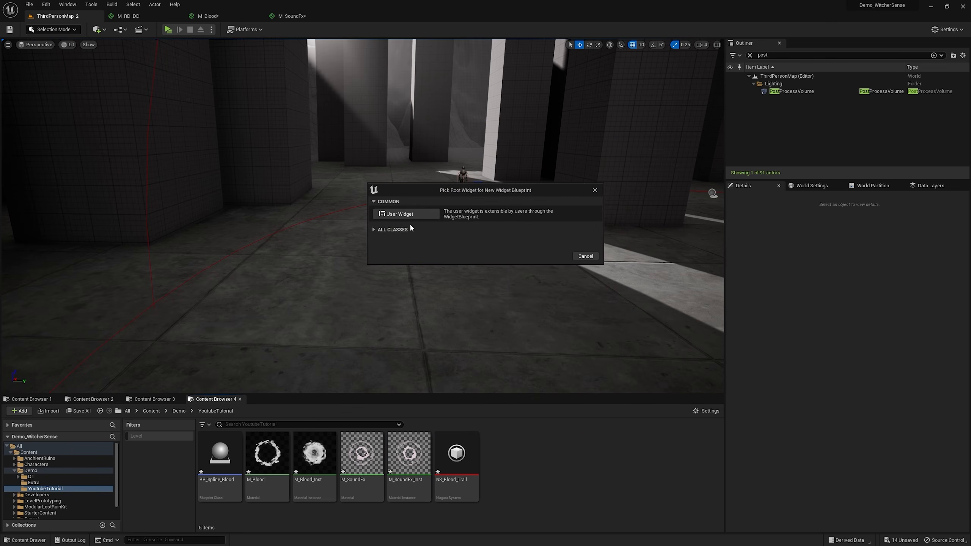
{"action": "left_click", "coordinate": [400, 214]}
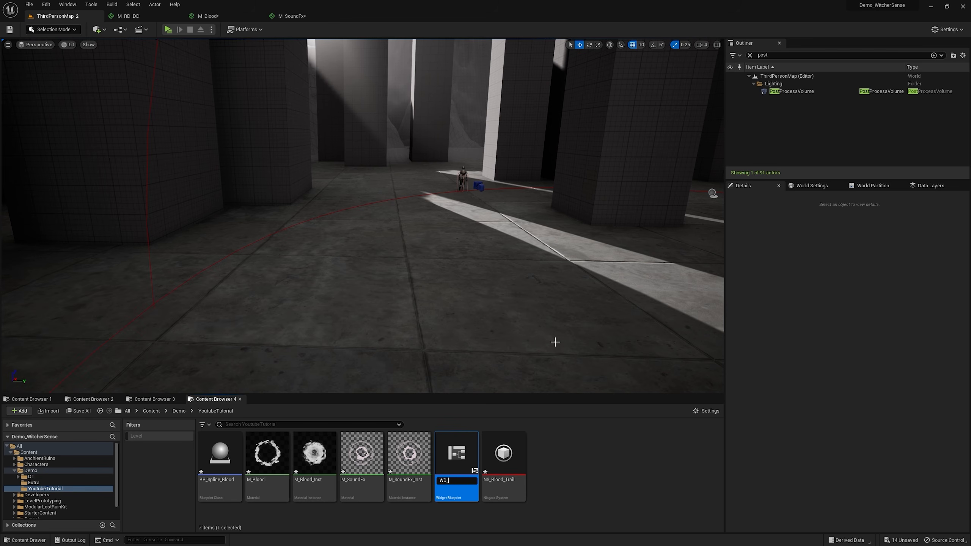
{"action": "key", "text": "Return"}
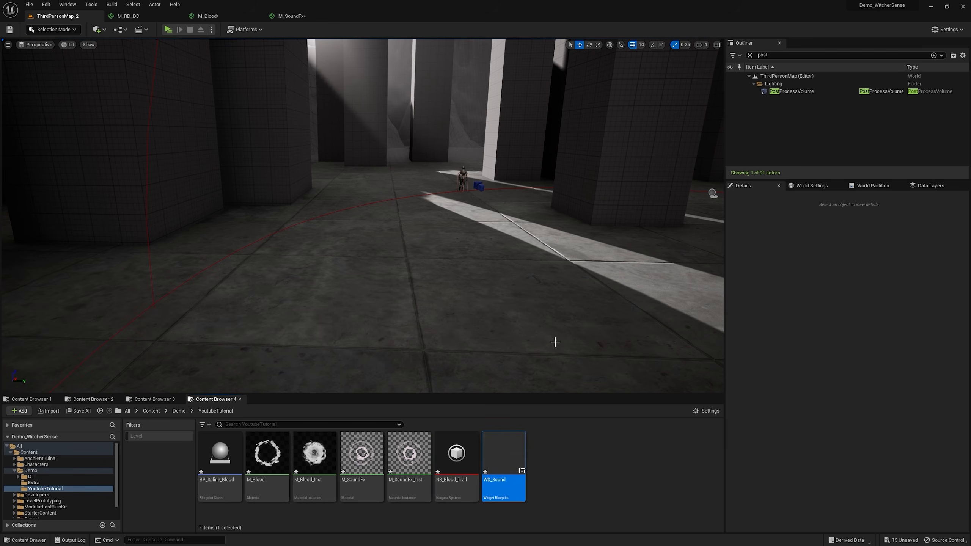
{"action": "double_click", "coordinate": [513, 455]}
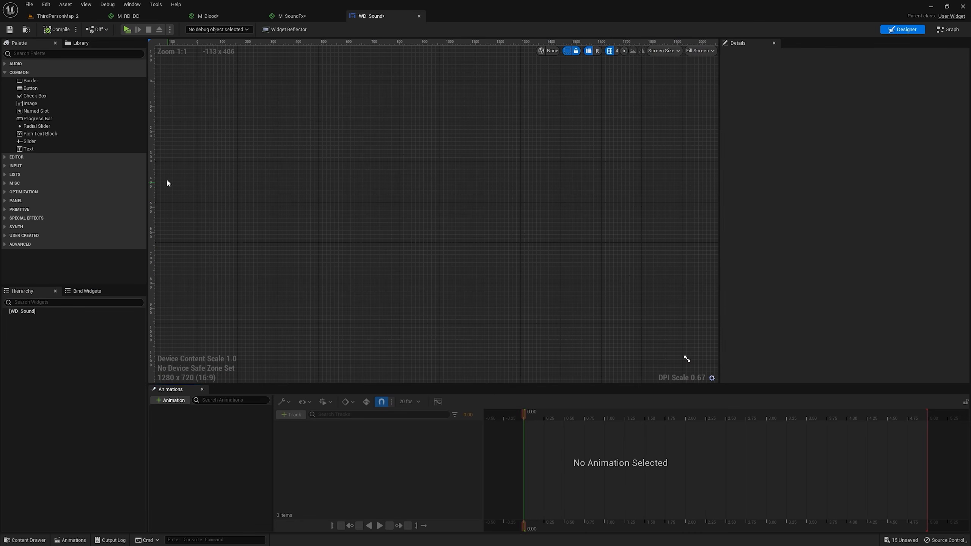
- Place M_SoundFx_Inst as an image in the WD_Sound widget, set the designer's screen mode to Desired, and compile
{"action": "left_click", "coordinate": [60, 17]}
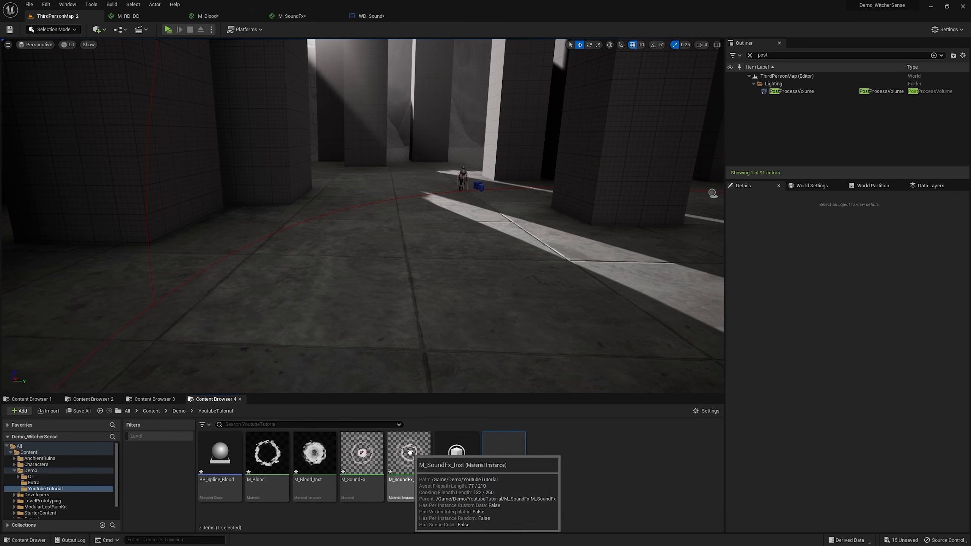
{"action": "left_click_drag", "start_coordinate": [409, 456], "coordinate": [496, 189]}
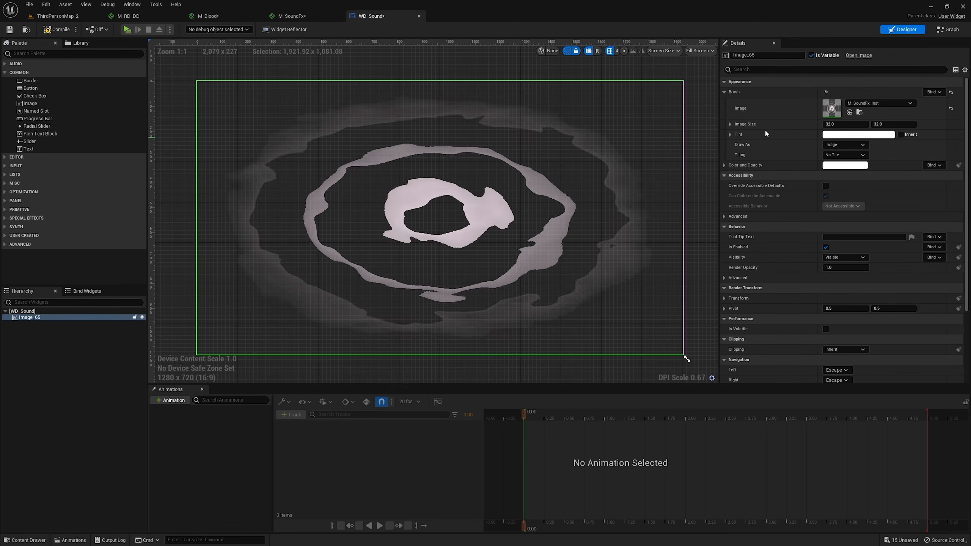
{"action": "left_click", "coordinate": [700, 50]}
{"action": "left_click", "coordinate": [714, 88]}
{"action": "scroll", "coordinate": [240, 106], "scroll_direction": "up", "scroll_amount": 2}
{"action": "right_click_drag", "start_coordinate": [241, 106], "coordinate": [513, 188]}
{"action": "scroll", "coordinate": [478, 167], "scroll_direction": "up", "scroll_amount": 2}
{"action": "scroll", "coordinate": [469, 149], "scroll_direction": "up", "scroll_amount": 5}
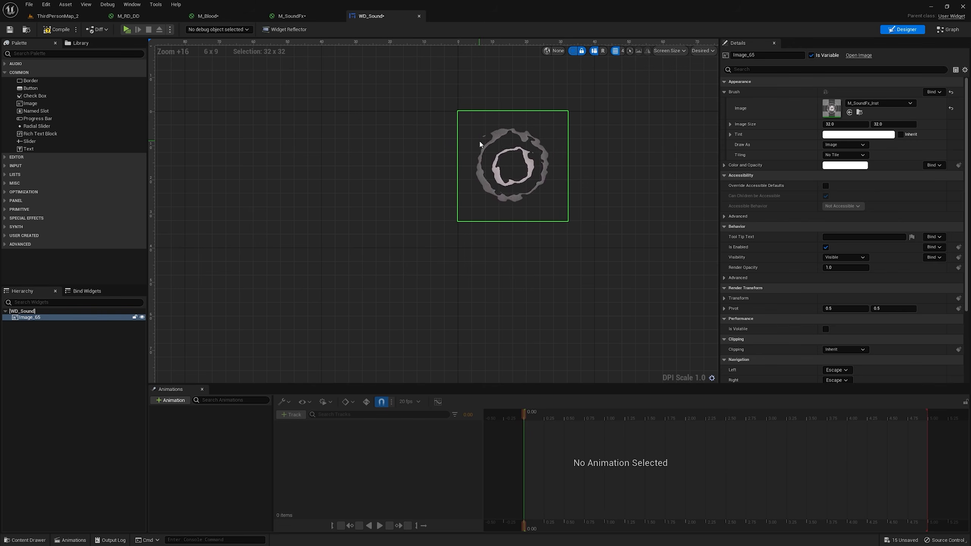
{"action": "left_click", "coordinate": [61, 30]}
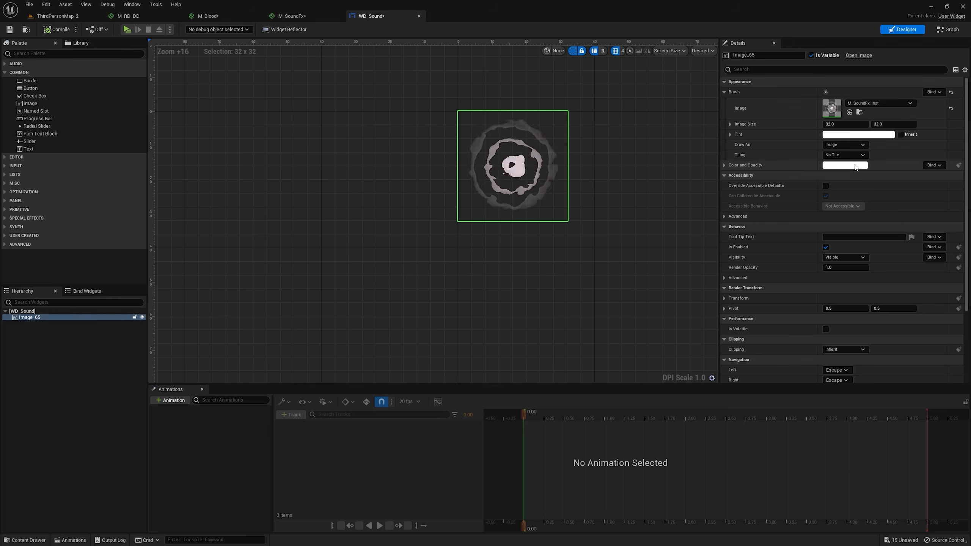
- Tint the widget image cyan through its Color and Opacity setting
{"action": "left_click", "coordinate": [853, 165]}
{"action": "left_click", "coordinate": [763, 185]}
{"action": "left_click_drag", "start_coordinate": [759, 196], "coordinate": [748, 270]}
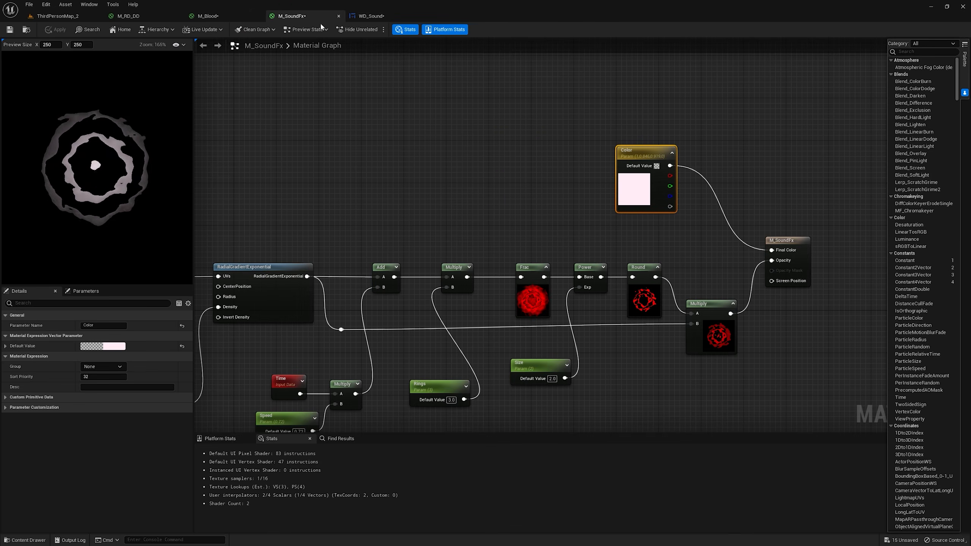
{"action": "left_click", "coordinate": [379, 16]}
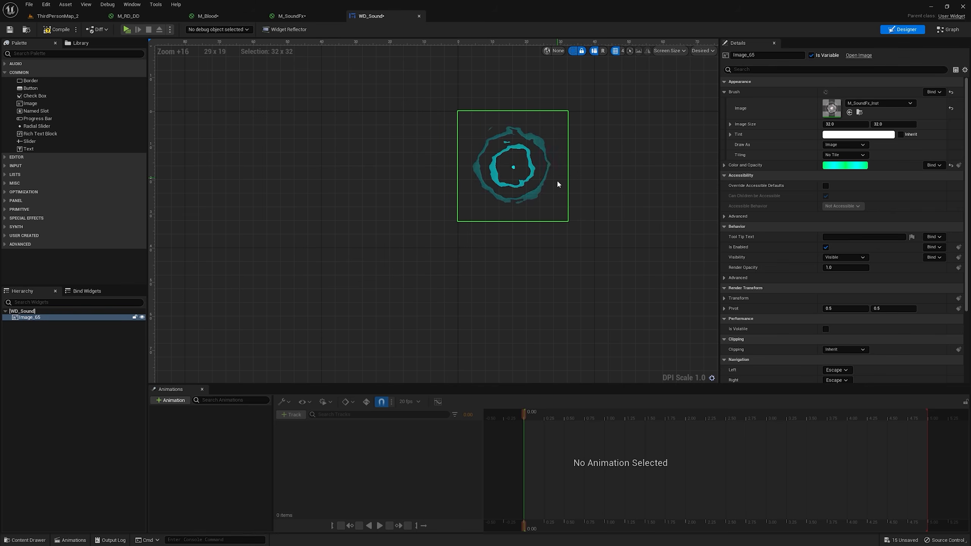
{"action": "scroll", "coordinate": [550, 165], "scroll_direction": "up", "scroll_amount": 4}
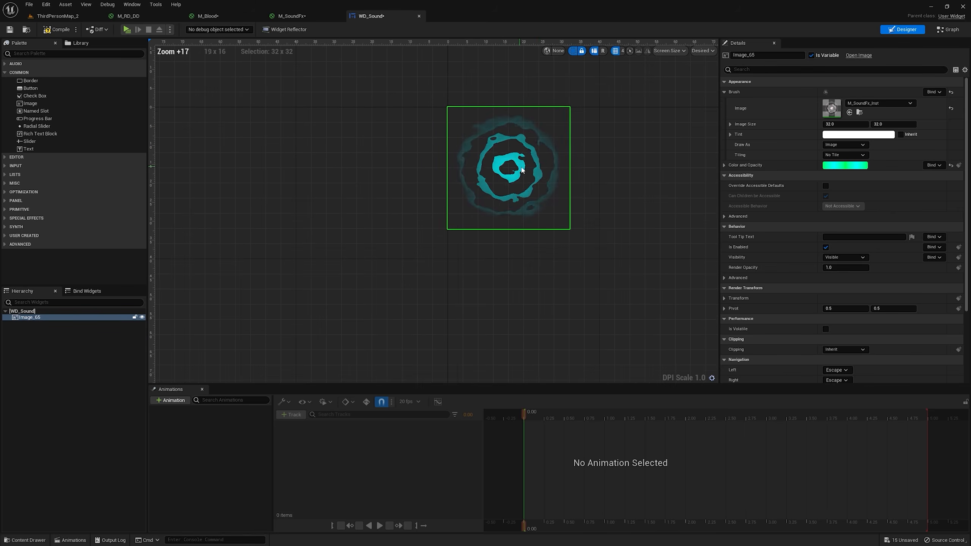
{"action": "left_click", "coordinate": [848, 169]}
{"action": "left_click_drag", "start_coordinate": [748, 224], "coordinate": [795, 227]}
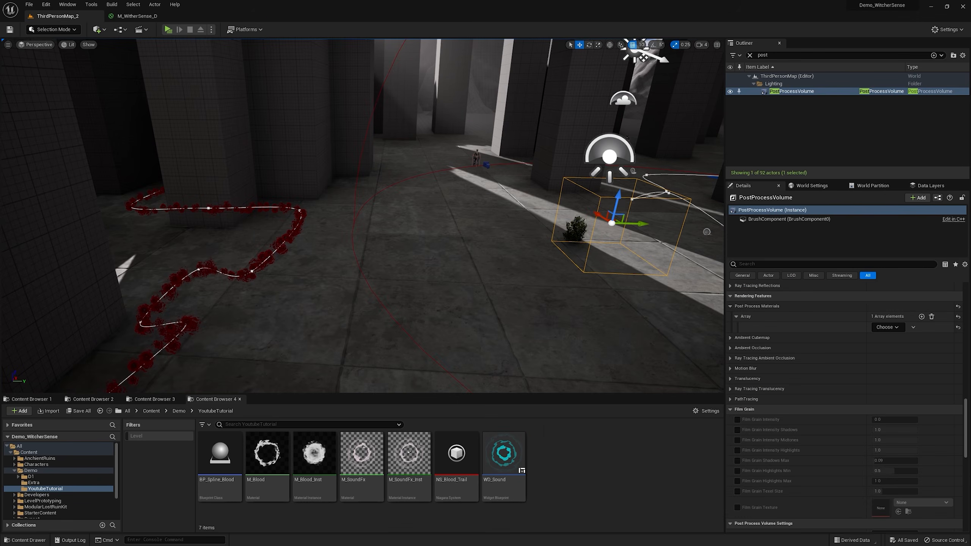
- Create a material named M_Sense_PP in the YoutubeTutorial folder and make a material instance of it
{"action": "right_click", "coordinate": [606, 471]}
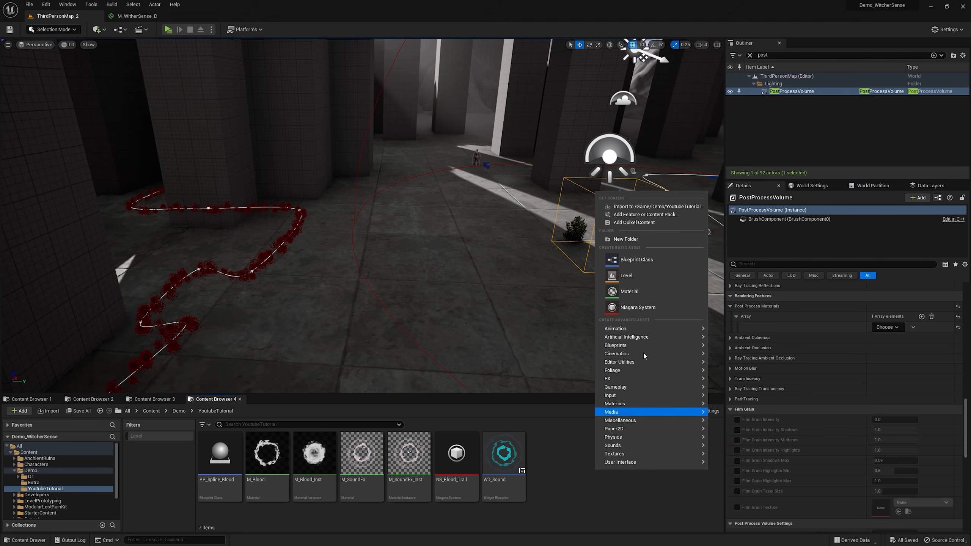
{"action": "left_click", "coordinate": [617, 277]}
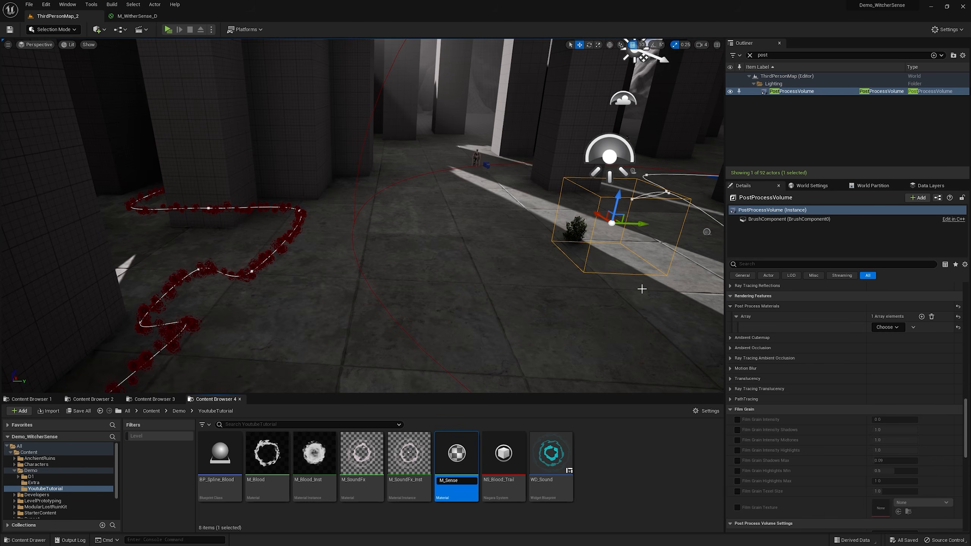
{"action": "type", "text": "M_Sense_PP"}
{"action": "key", "text": "Return"}
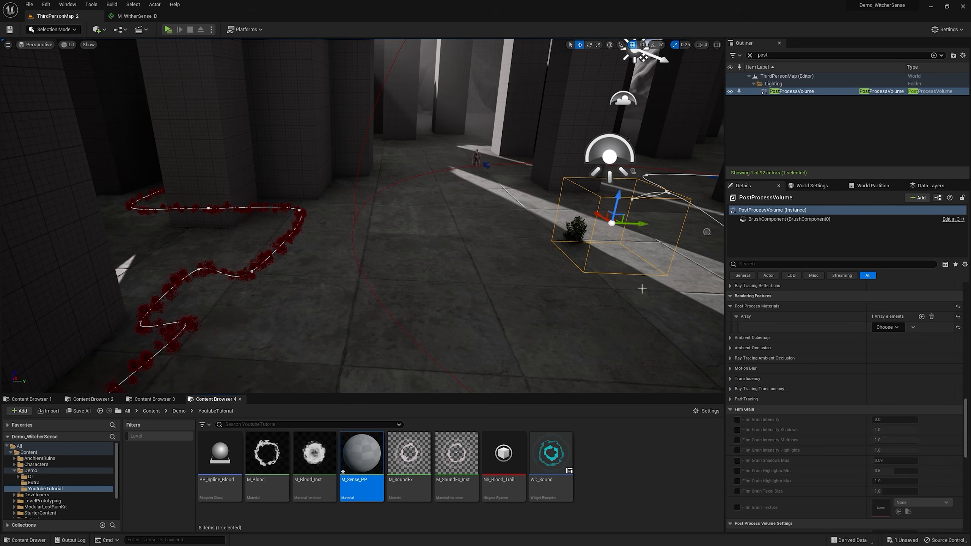
{"action": "right_click", "coordinate": [382, 432]}
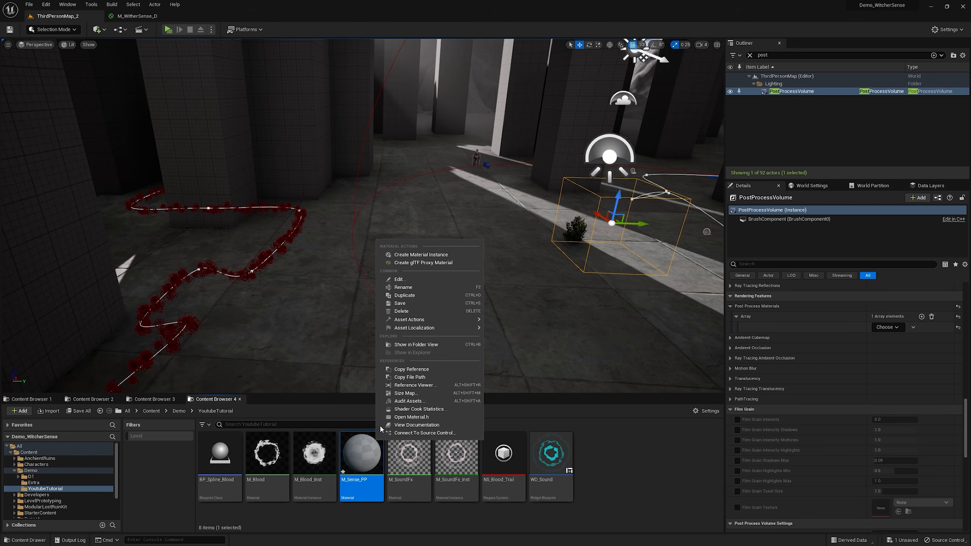
{"action": "left_click", "coordinate": [417, 254]}
- Open M_Sense_PP and set its Material Domain to Post Process and its Blendable Location to Before Tonemapping
{"action": "double_click", "coordinate": [362, 457]}
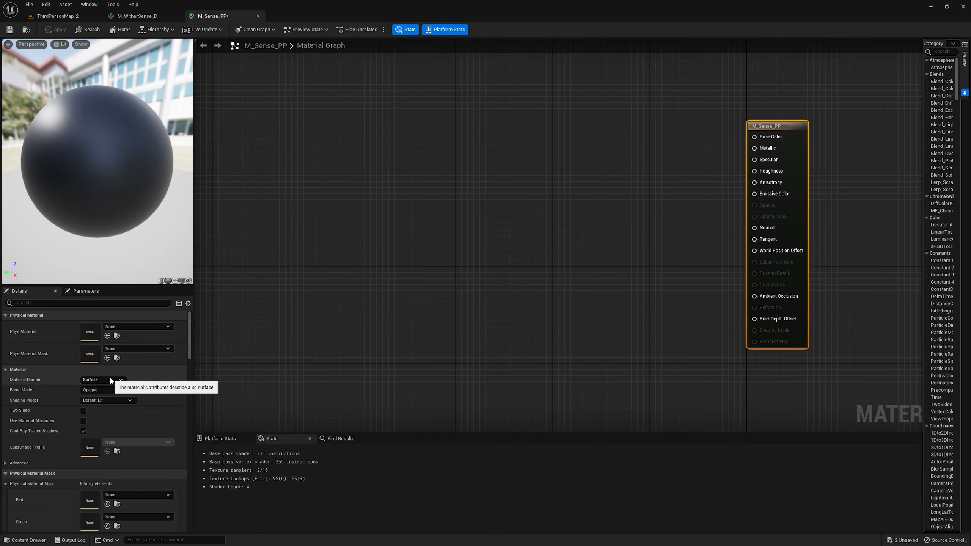
{"action": "left_click", "coordinate": [111, 380]}
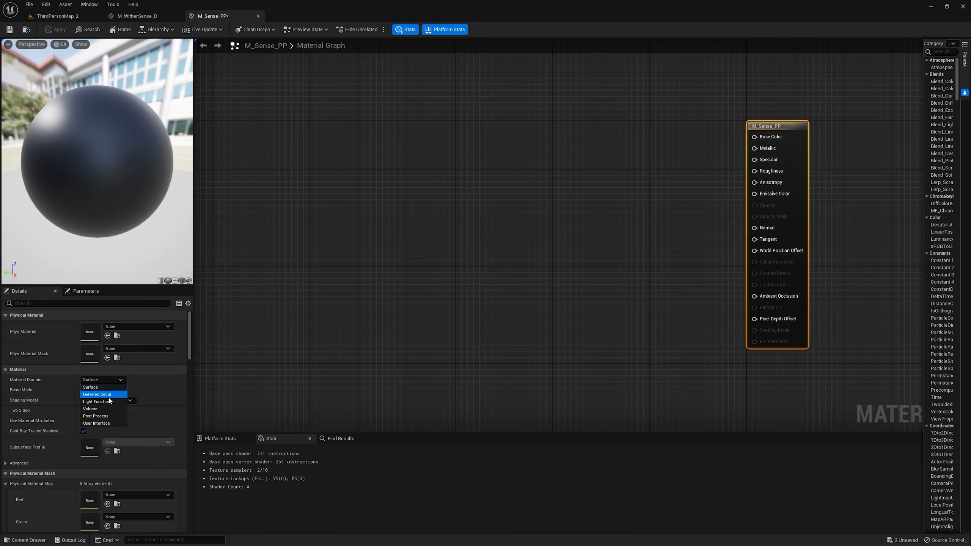
{"action": "left_click", "coordinate": [111, 416]}
{"action": "left_click", "coordinate": [72, 303]}
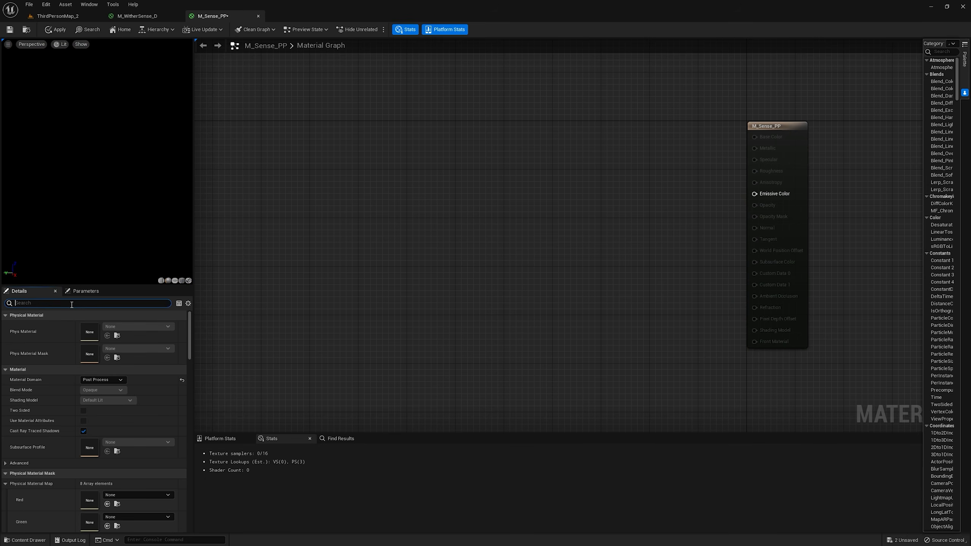
{"action": "type", "text": "bled"}
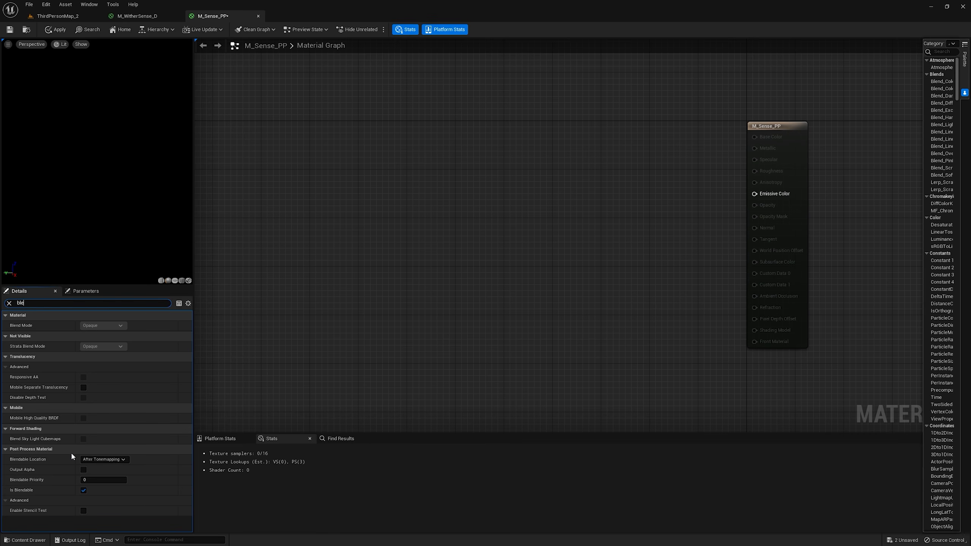
{"action": "left_click", "coordinate": [107, 459]}
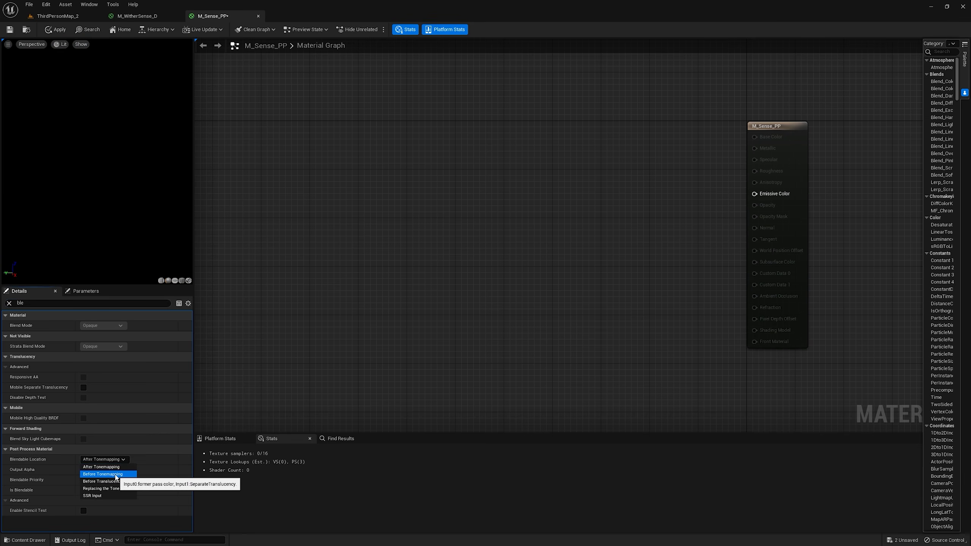
{"action": "left_click", "coordinate": [115, 476]}
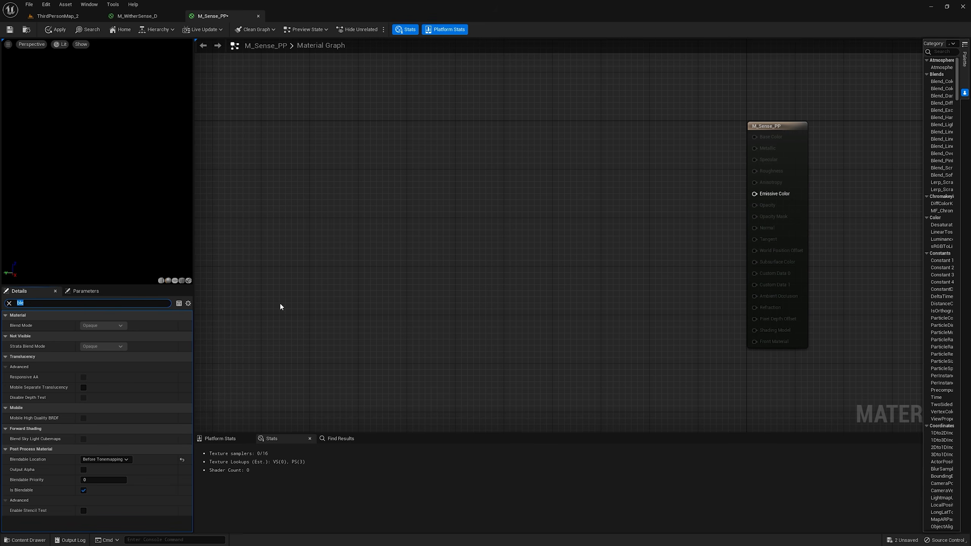
- Add a SceneTexture node set to PostProcessInput0 and connect its Color output to Emissive Color
{"action": "right_click", "coordinate": [503, 168]}
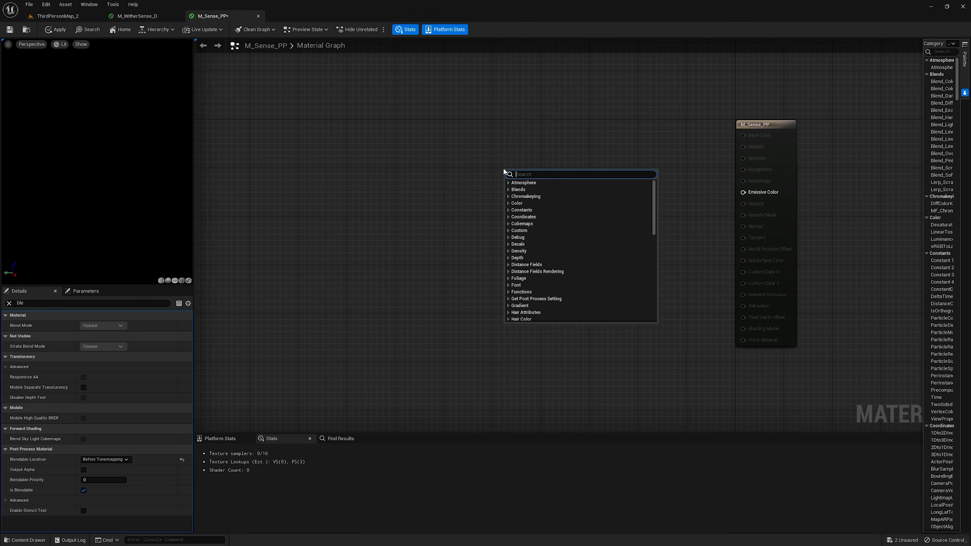
{"action": "type", "text": "scene tex"}
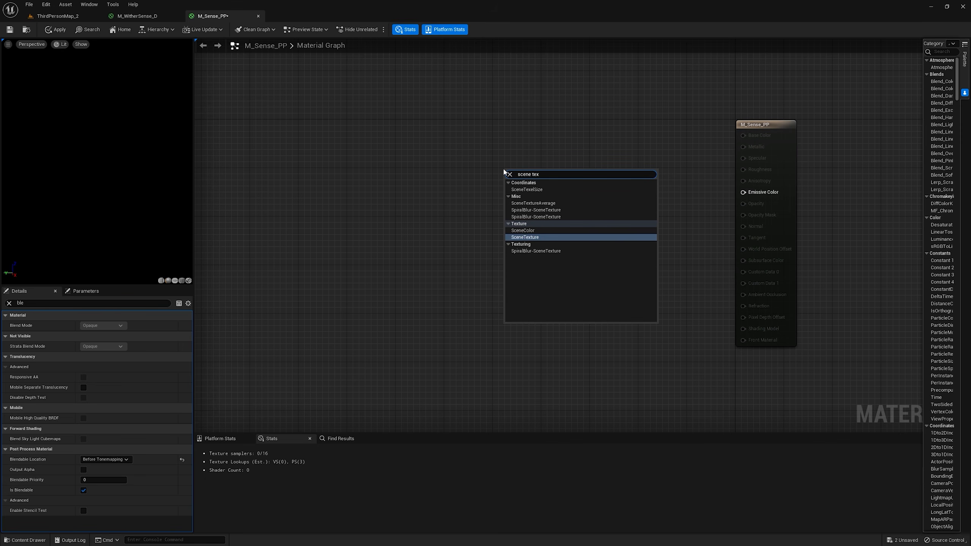
{"action": "key", "text": "Return"}
{"action": "left_click", "coordinate": [102, 325]}
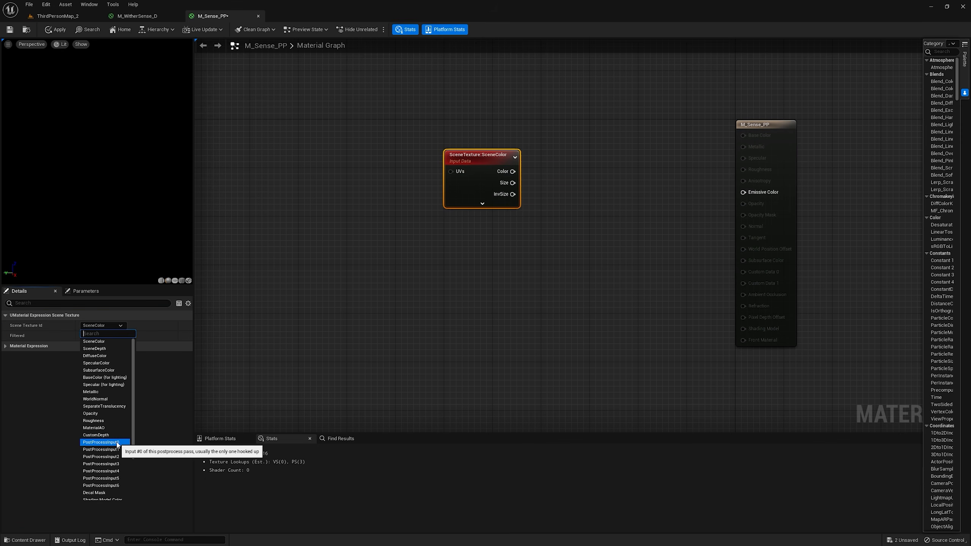
{"action": "left_click", "coordinate": [118, 443]}
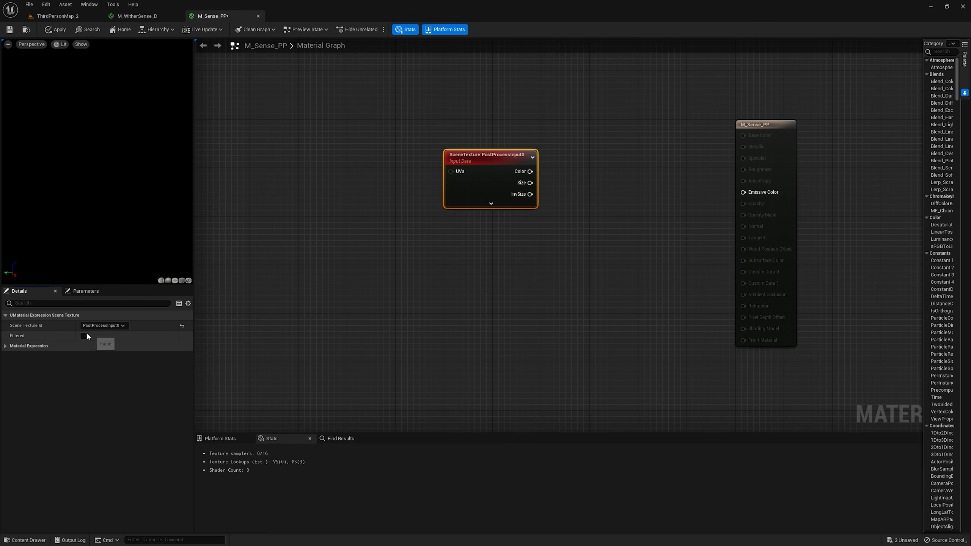
{"action": "left_click_drag", "start_coordinate": [530, 171], "coordinate": [759, 194]}
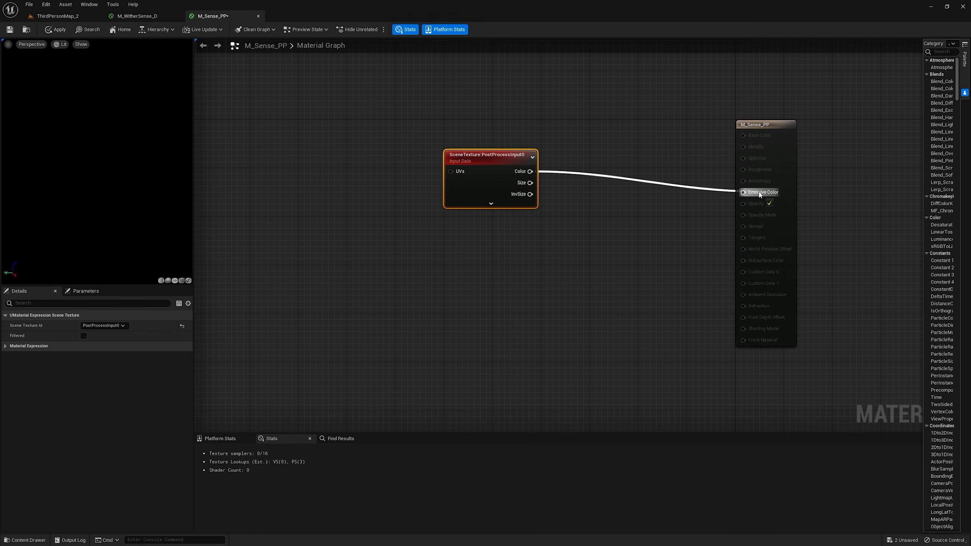
- Insert a Multiply node between the SceneTexture's Color output and Emissive Color
{"action": "left_click_drag", "start_coordinate": [512, 176], "coordinate": [743, 192]}
{"action": "key", "text": "m"}
{"action": "left_click", "coordinate": [527, 189]}
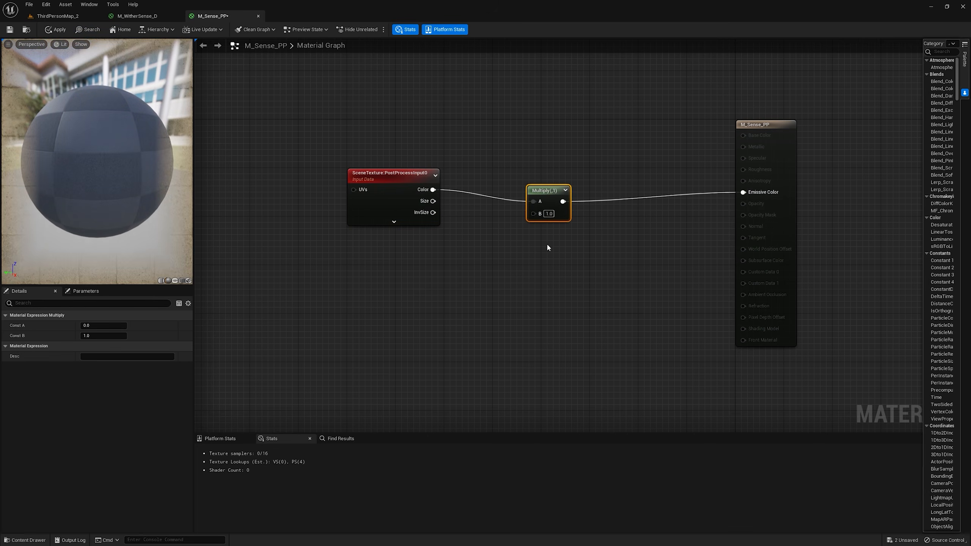
- Add a vector parameter named Color with a dark red default and connect it to Multiply's B input
{"action": "key", "text": "v"}
{"action": "left_click", "coordinate": [481, 272]}
{"action": "type", "text": "Colo"}
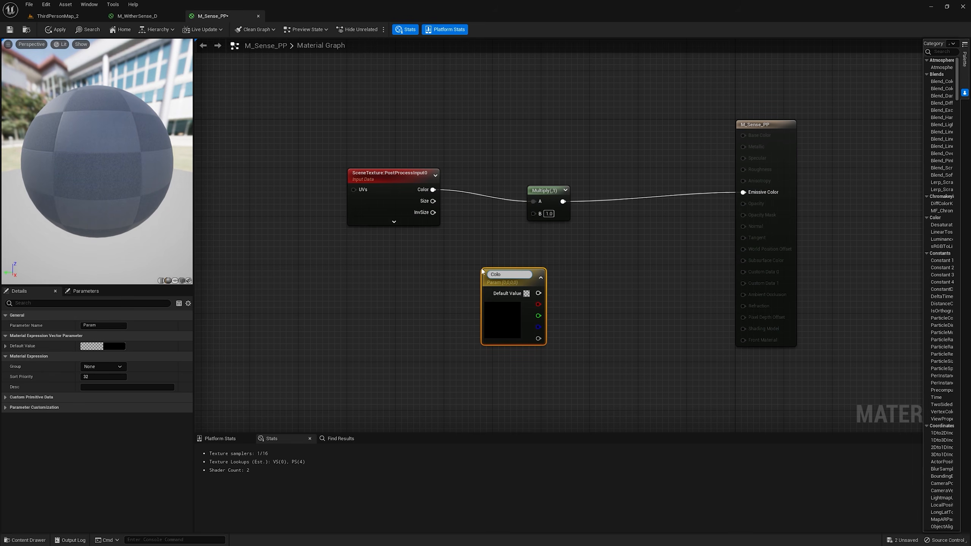
{"action": "type", "text": "r"}
{"action": "key", "text": "Return"}
{"action": "left_click", "coordinate": [123, 346]}
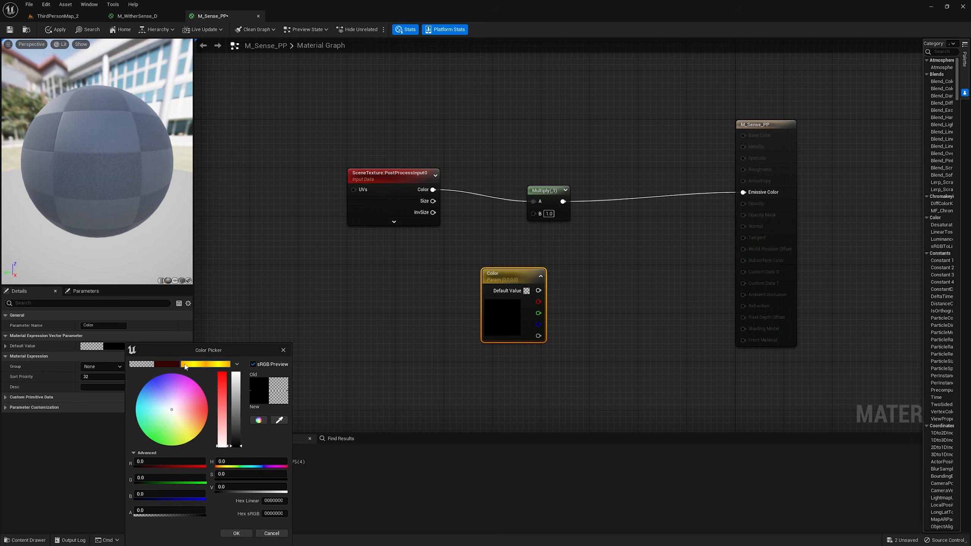
{"action": "left_click", "coordinate": [172, 364]}
{"action": "left_click", "coordinate": [538, 290]}
{"action": "left_click_drag", "start_coordinate": [538, 290], "coordinate": [533, 213]}
- Move the Color and SceneTexture nodes aside and add a ComponentMask with R, G and B enabled, fed by the SceneTexture's Color output
{"action": "left_click_drag", "start_coordinate": [501, 274], "coordinate": [421, 264]}
{"action": "left_click_drag", "start_coordinate": [394, 174], "coordinate": [445, 155]}
{"action": "type", "text": "m"}
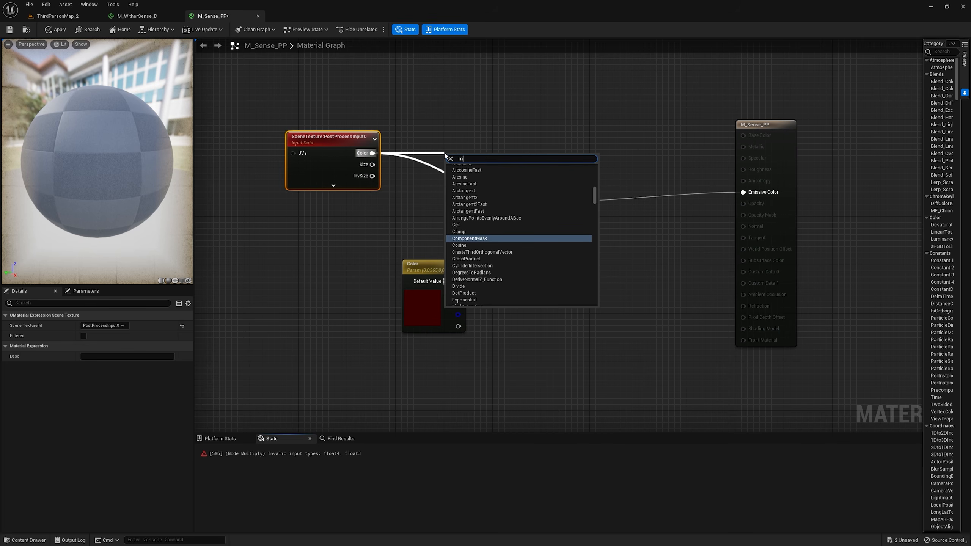
{"action": "type", "text": "ask"}
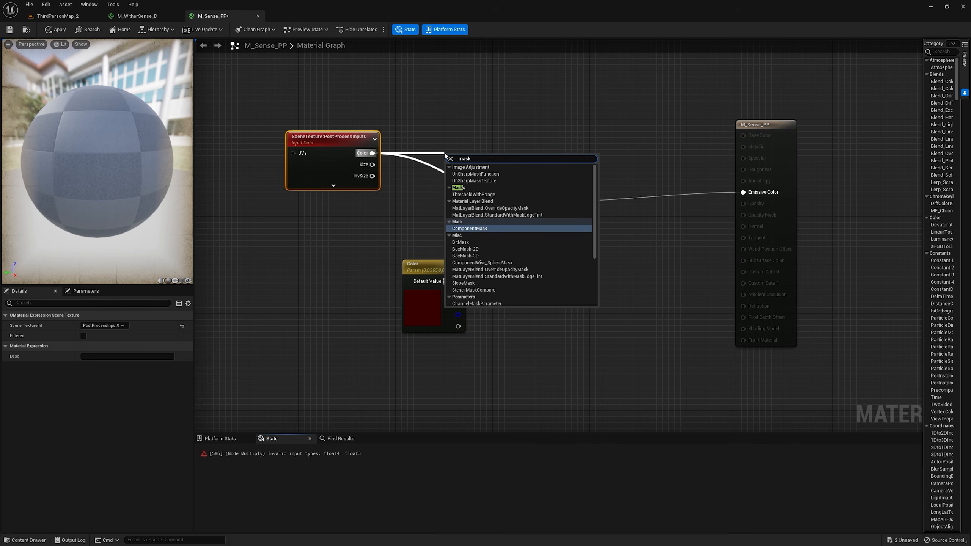
{"action": "key", "text": "Return"}
{"action": "left_click", "coordinate": [83, 346]}
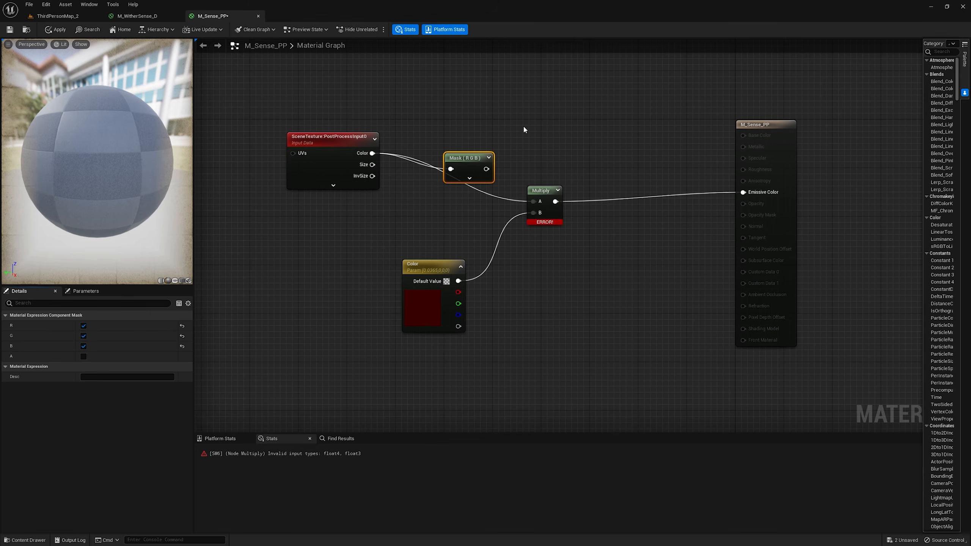
- Connect the RGB mask's output to Multiply's A input in place of the direct SceneTexture link
{"action": "left_click_drag", "start_coordinate": [486, 169], "coordinate": [533, 201]}
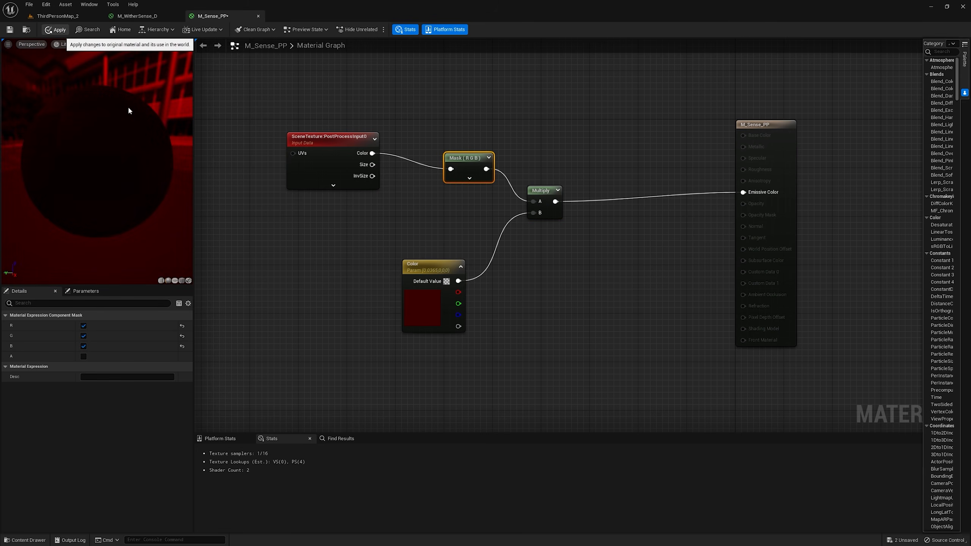
- Add an element to the level PostProcessVolume's Post Process Materials array and assign M_Sense_PP_Inst to the first element
{"action": "left_click", "coordinate": [84, 16]}
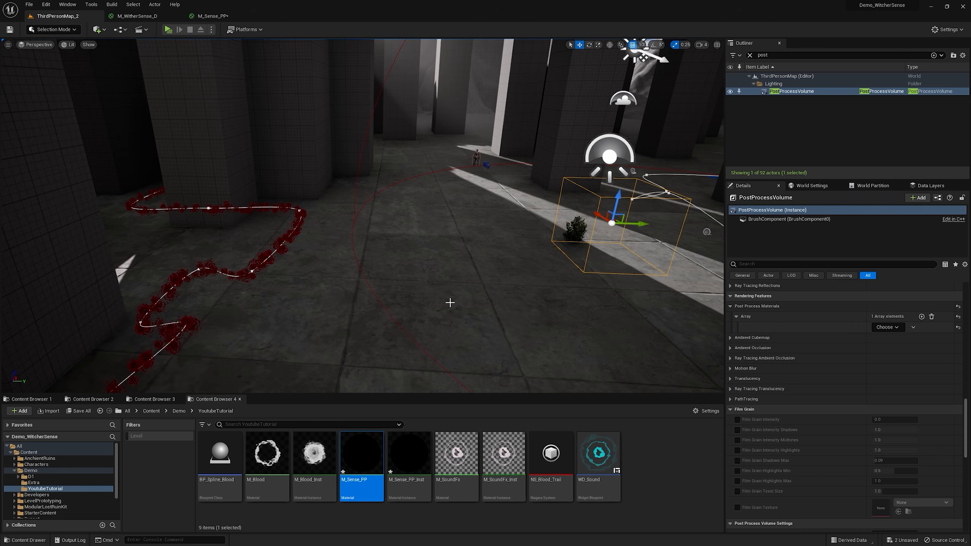
{"action": "key", "text": "Right"}
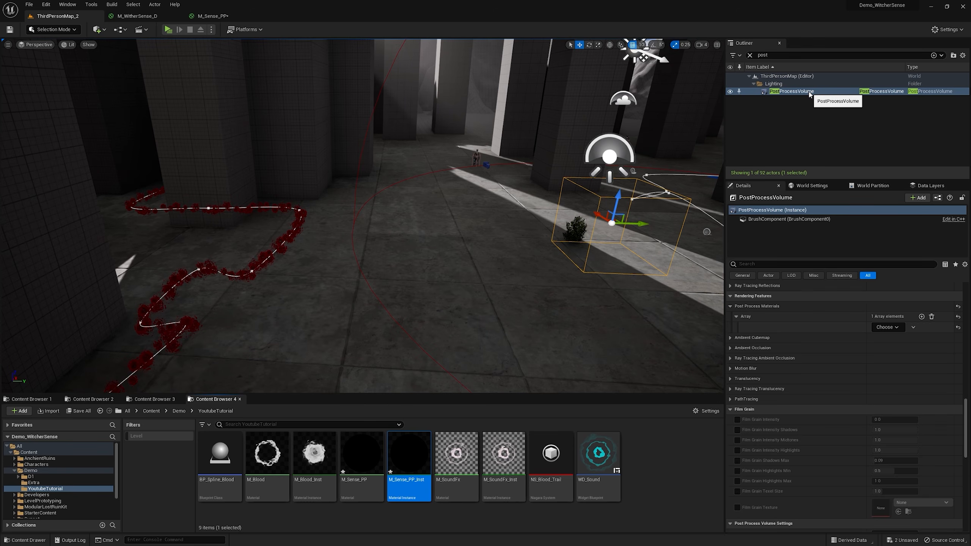
{"action": "left_click", "coordinate": [97, 30]}
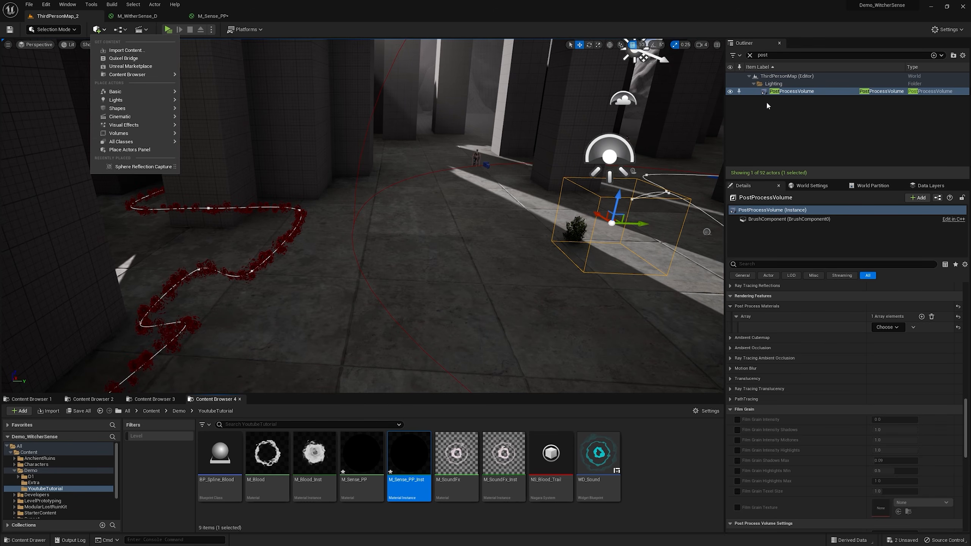
{"action": "left_click", "coordinate": [767, 105]}
{"action": "left_click", "coordinate": [780, 92]}
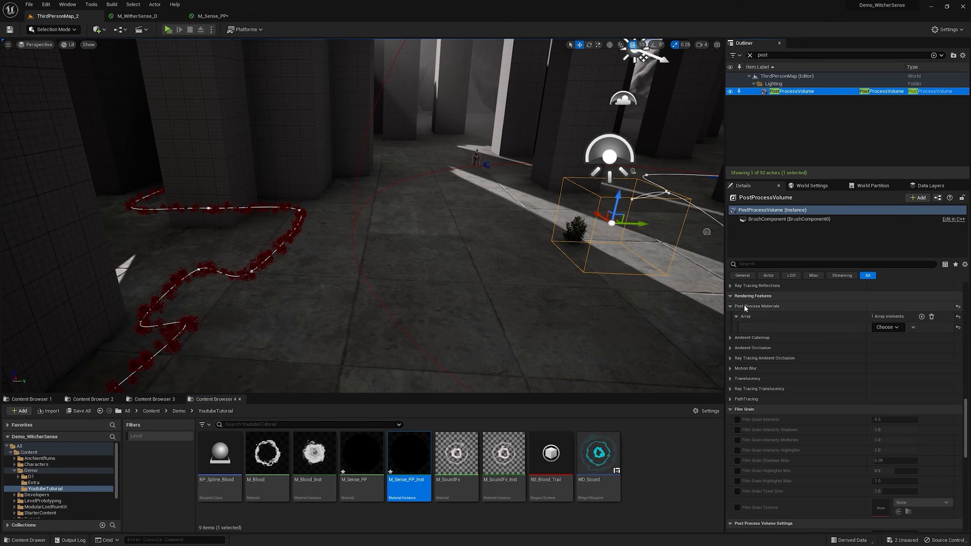
{"action": "left_click", "coordinate": [888, 327]}
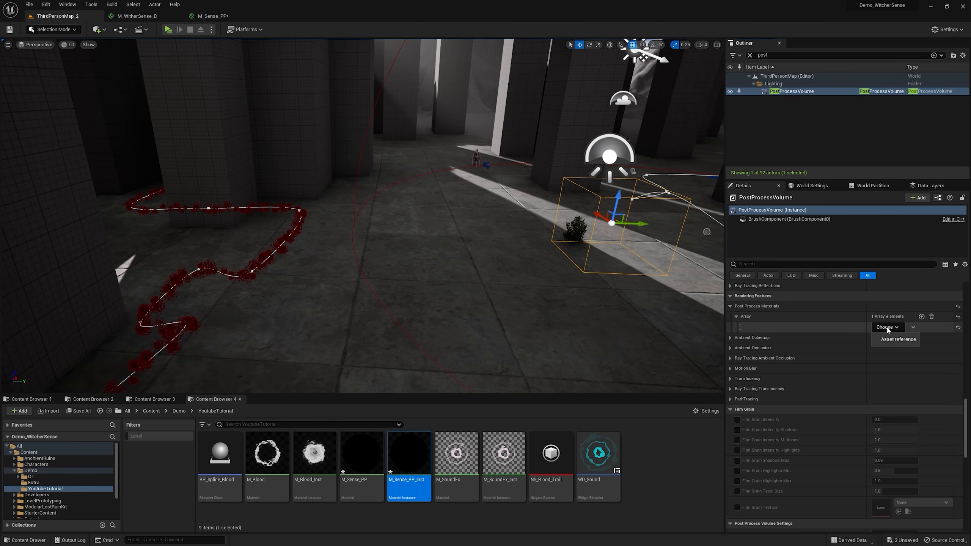
{"action": "left_click", "coordinate": [921, 317]}
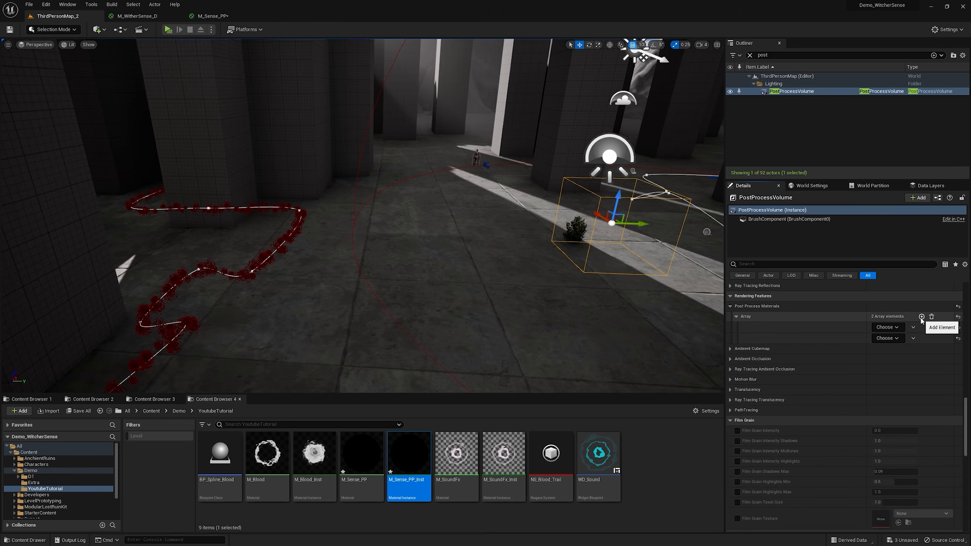
{"action": "left_click", "coordinate": [890, 331]}
{"action": "left_click", "coordinate": [898, 329]}
{"action": "left_click", "coordinate": [898, 329]}
{"action": "left_click", "coordinate": [900, 340]}
{"action": "left_click", "coordinate": [905, 329]}
{"action": "right_click_drag", "start_coordinate": [488, 243], "coordinate": [455, 305]}
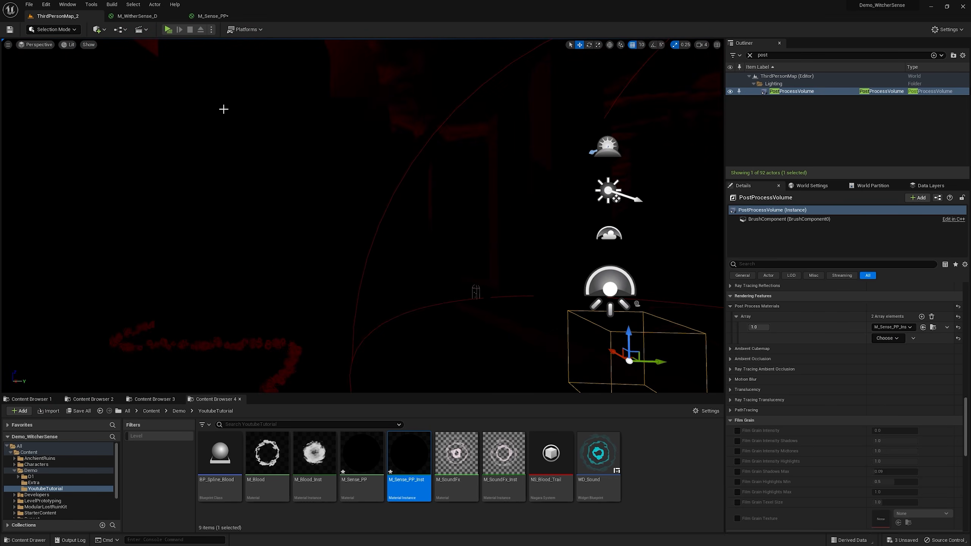
- Return to the M_Sense_PP graph and move the RGB mask node closer to the SceneTexture node
{"action": "left_click", "coordinate": [212, 16]}
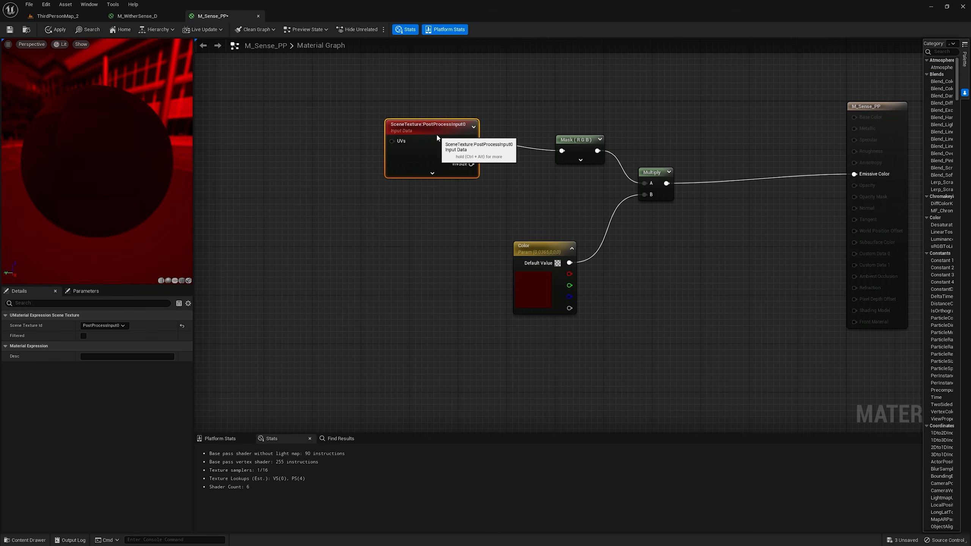
{"action": "right_click_drag", "start_coordinate": [692, 153], "coordinate": [687, 124]}
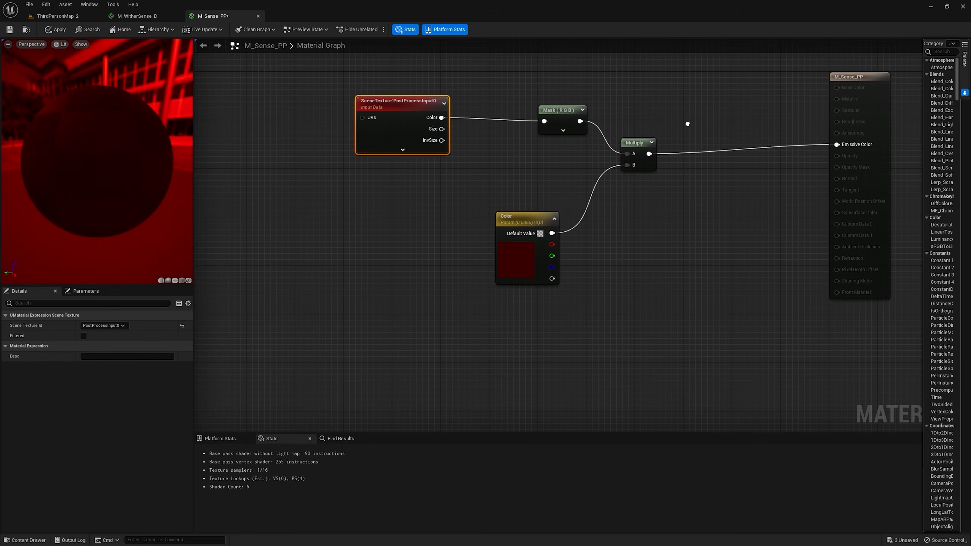
{"action": "left_click_drag", "start_coordinate": [561, 108], "coordinate": [529, 111]}
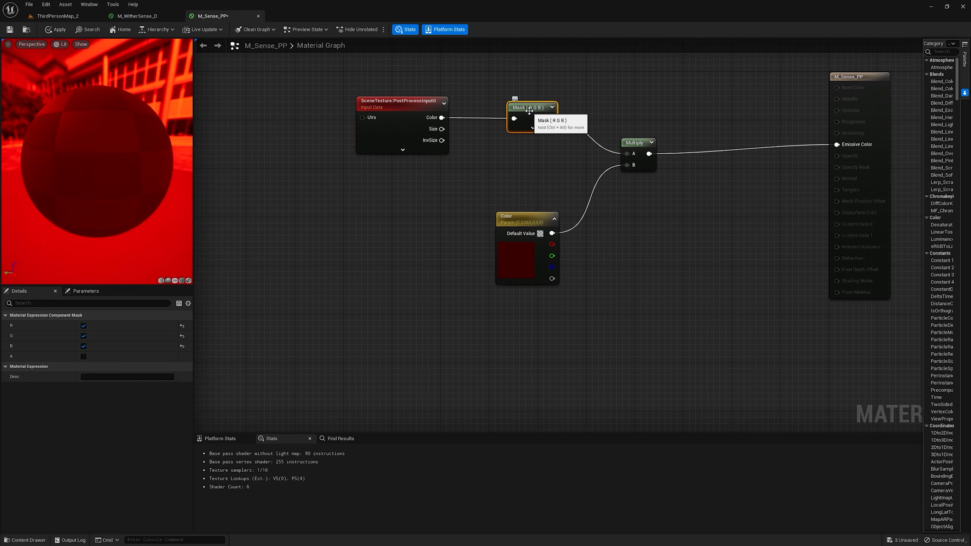
- Find the stencil options in the project settings and set Custom Depth-Stencil Pass to Enabled with Stencil
{"action": "left_click", "coordinate": [46, 4]}
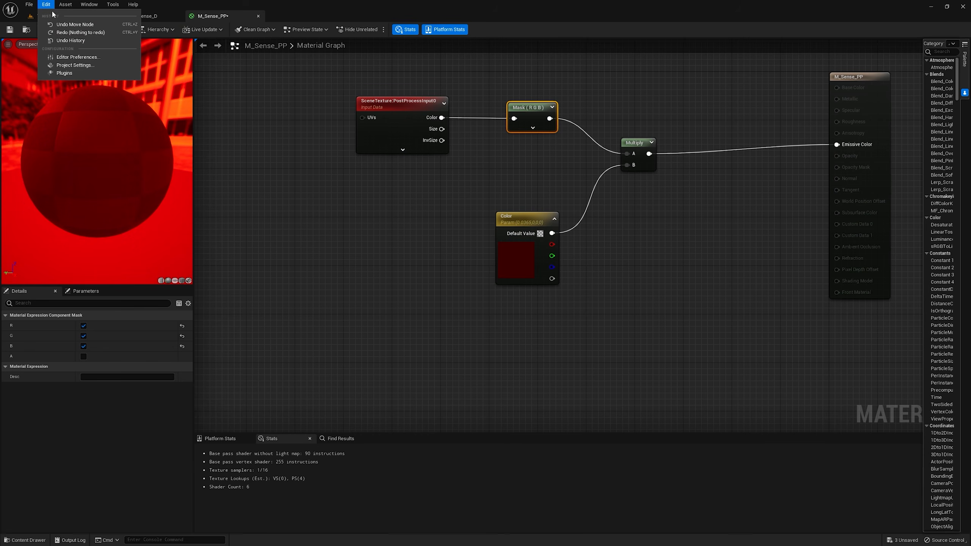
{"action": "left_click", "coordinate": [75, 65]}
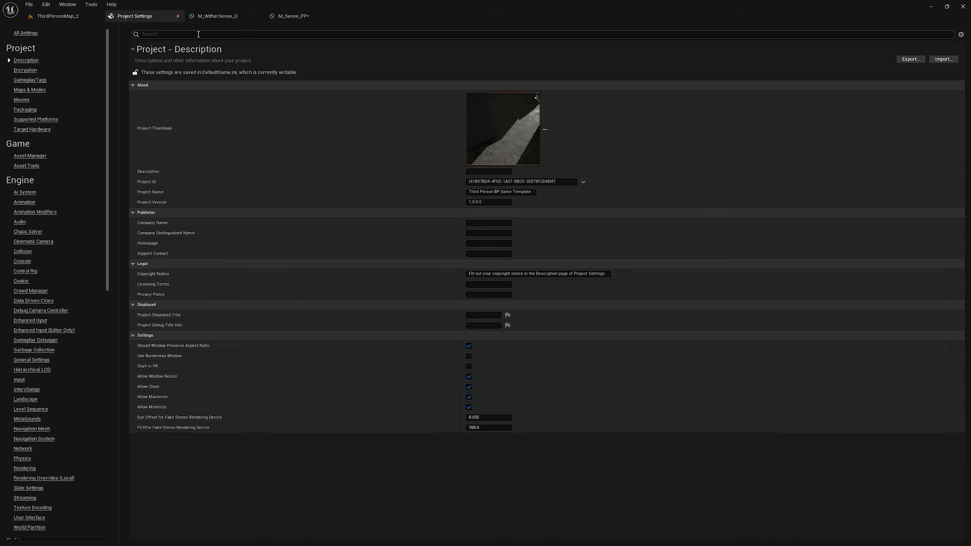
{"action": "left_click", "coordinate": [198, 34]}
{"action": "type", "text": "stenc"}
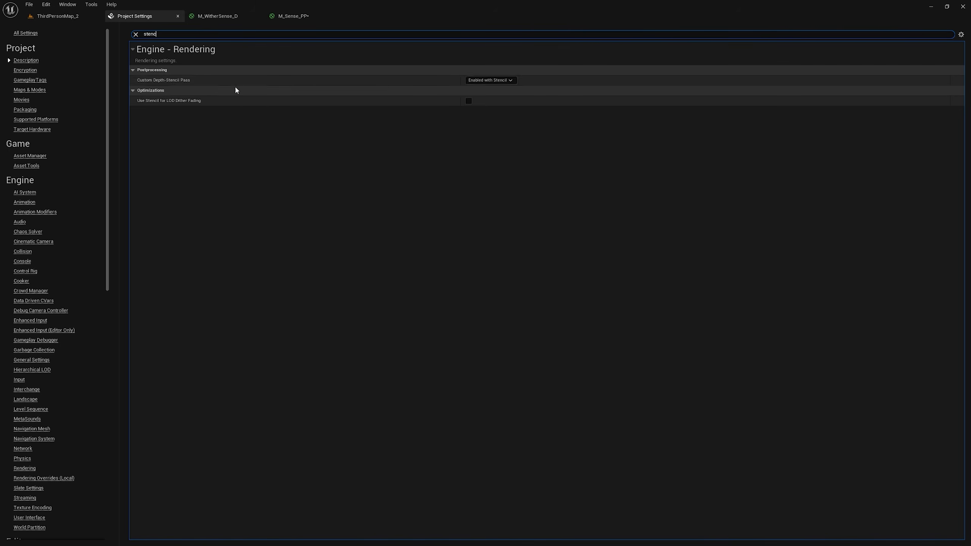
{"action": "left_click", "coordinate": [493, 80]}
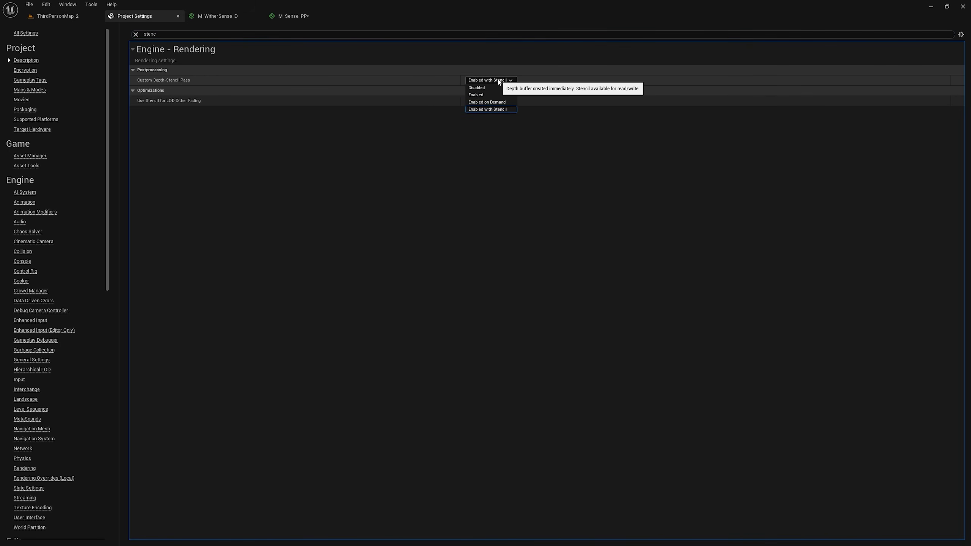
{"action": "left_click", "coordinate": [493, 110]}
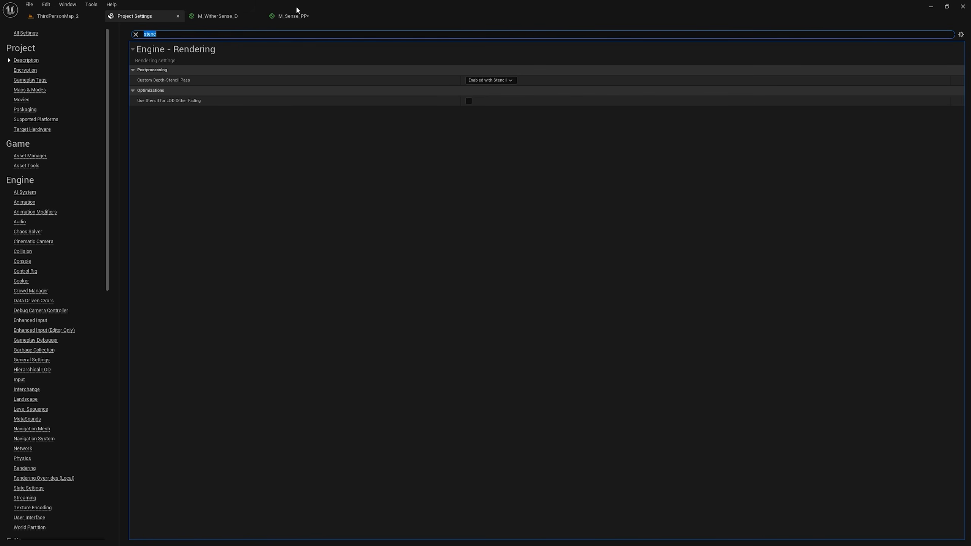
- Move M_Sense_PP's SceneTexture and RGB mask nodes together to free space above the Multiply node
{"action": "left_click", "coordinate": [294, 16]}
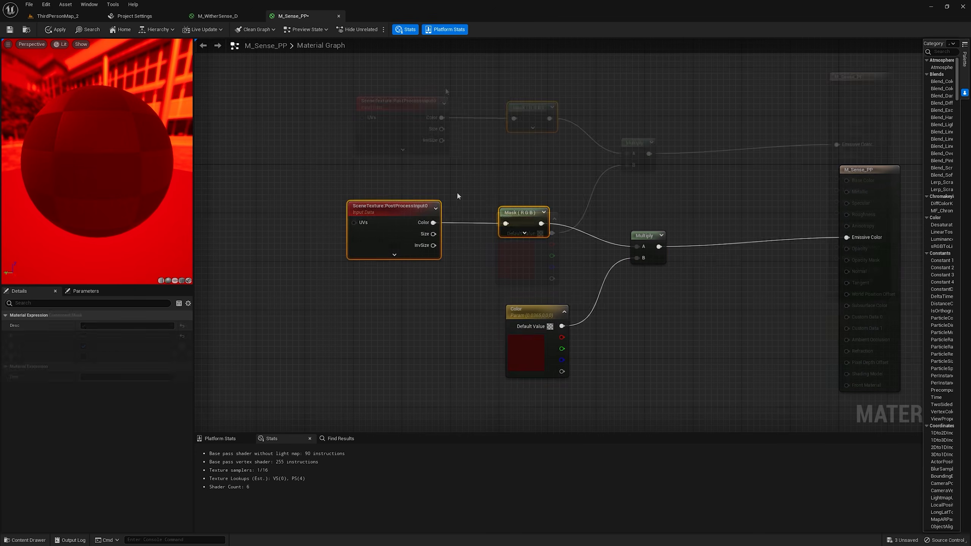
{"action": "left_click_drag", "start_coordinate": [301, 178], "coordinate": [522, 103]}
{"action": "right_click_drag", "start_coordinate": [738, 171], "coordinate": [588, 141]}
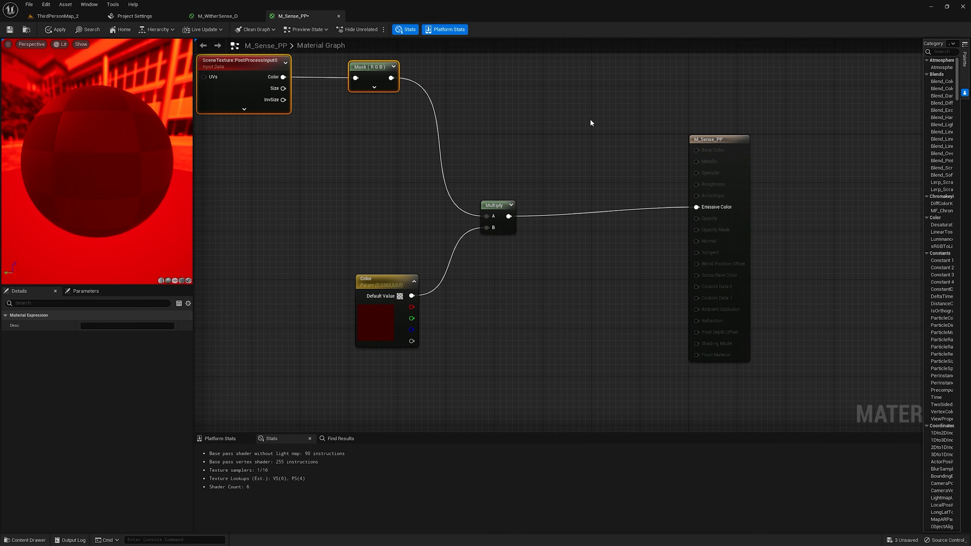
- Insert a Lerp before Emissive Color with the RGB mask in A and Multiply in B, and align the Color node with Multiply
{"action": "left_click", "coordinate": [590, 122]}
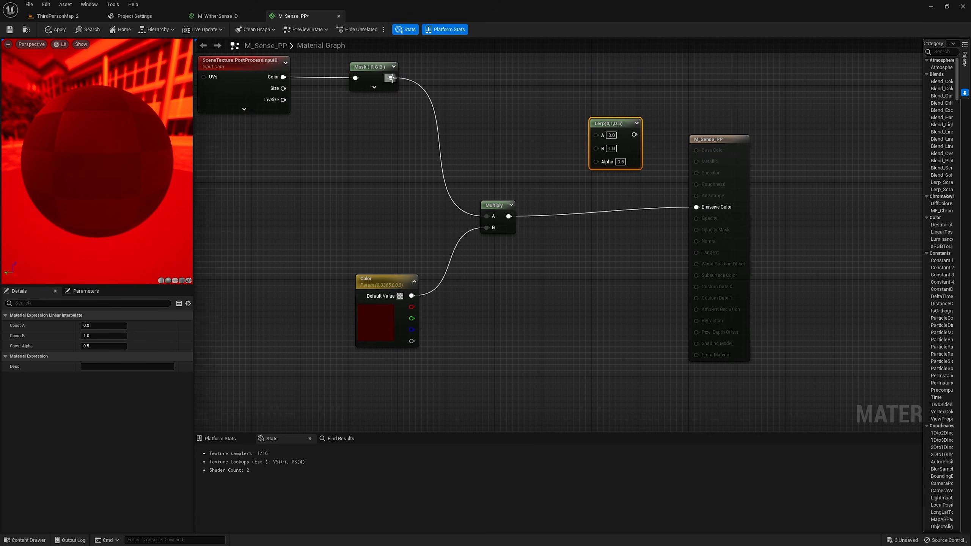
{"action": "left_click_drag", "start_coordinate": [390, 78], "coordinate": [595, 134]}
{"action": "left_click_drag", "start_coordinate": [511, 224], "coordinate": [779, 180]}
{"action": "left_click_drag", "start_coordinate": [393, 281], "coordinate": [374, 219]}
- Duplicate the SceneTexture and RGB mask pair below the Color node and limit the copied mask to the R channel
{"action": "right_click_drag", "start_coordinate": [480, 219], "coordinate": [546, 334]}
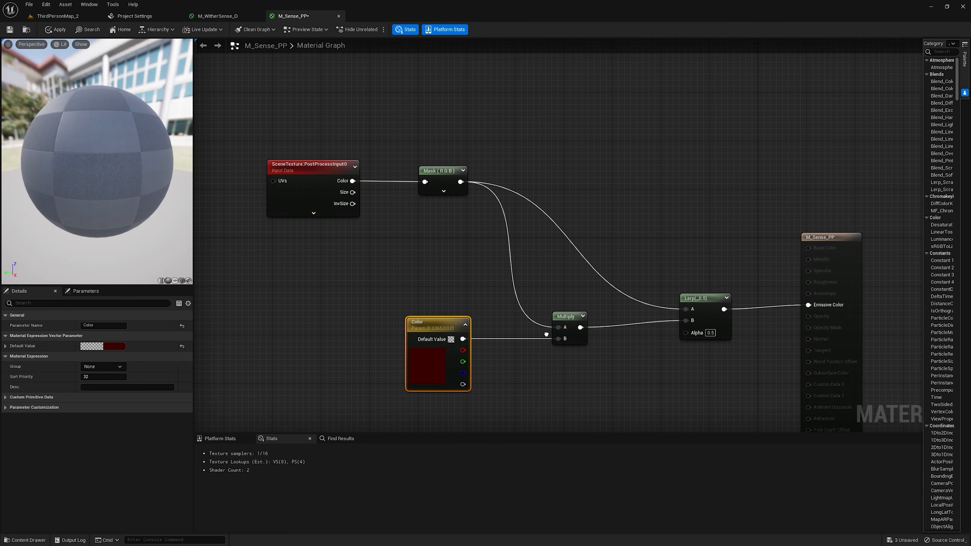
{"action": "left_click_drag", "start_coordinate": [269, 149], "coordinate": [465, 195]}
{"action": "right_click", "coordinate": [341, 167]}
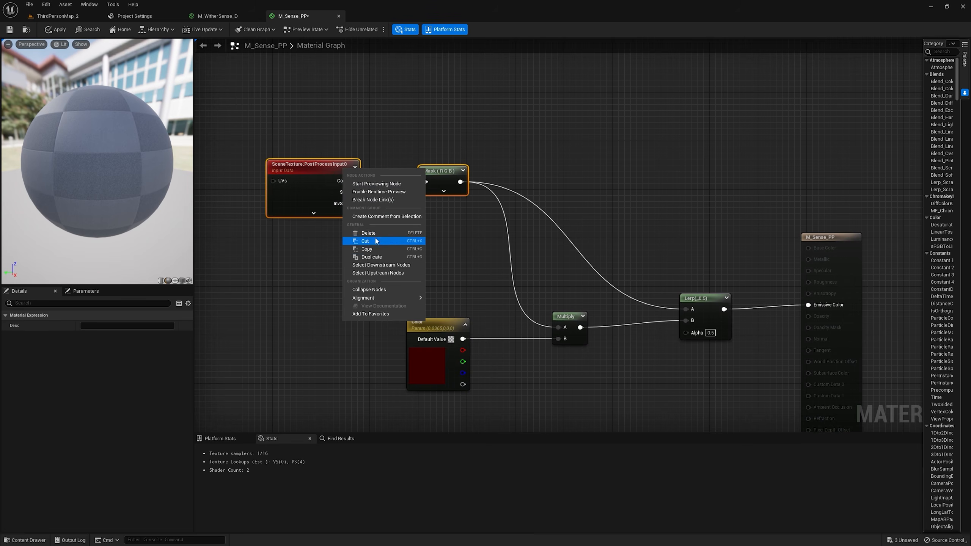
{"action": "left_click", "coordinate": [373, 257]}
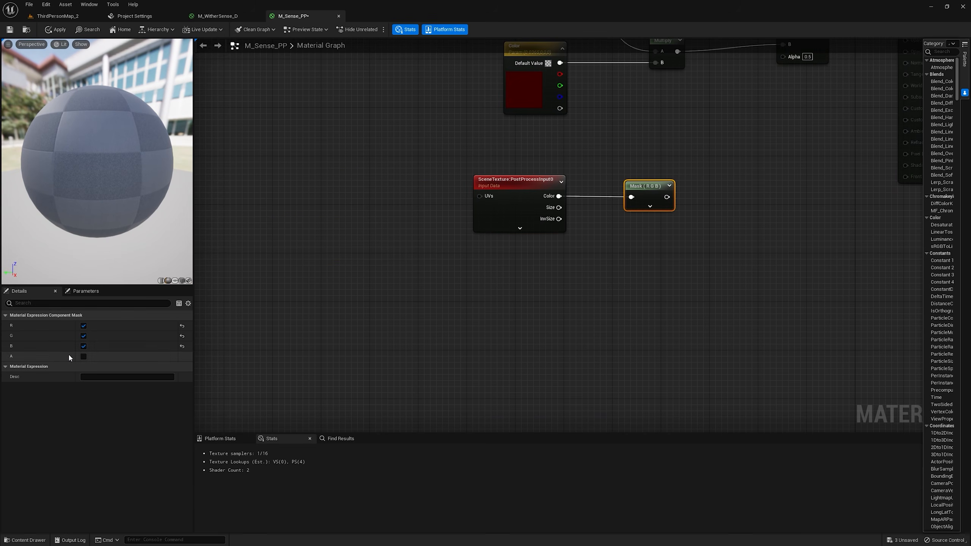
{"action": "left_click", "coordinate": [84, 346]}
{"action": "left_click", "coordinate": [83, 336]}
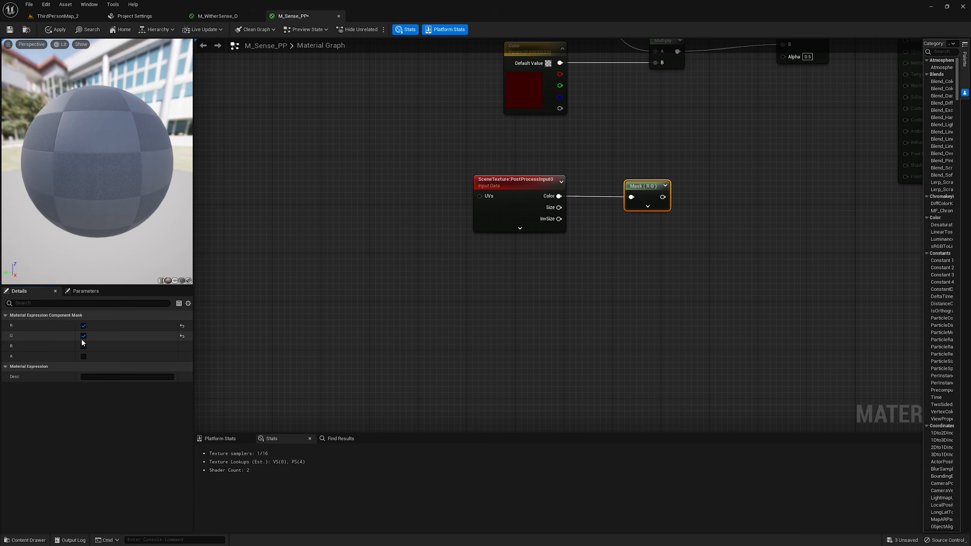
- Set the duplicated SceneTexture's Scene Texture Id to CustomDepth
{"action": "left_click", "coordinate": [103, 325]}
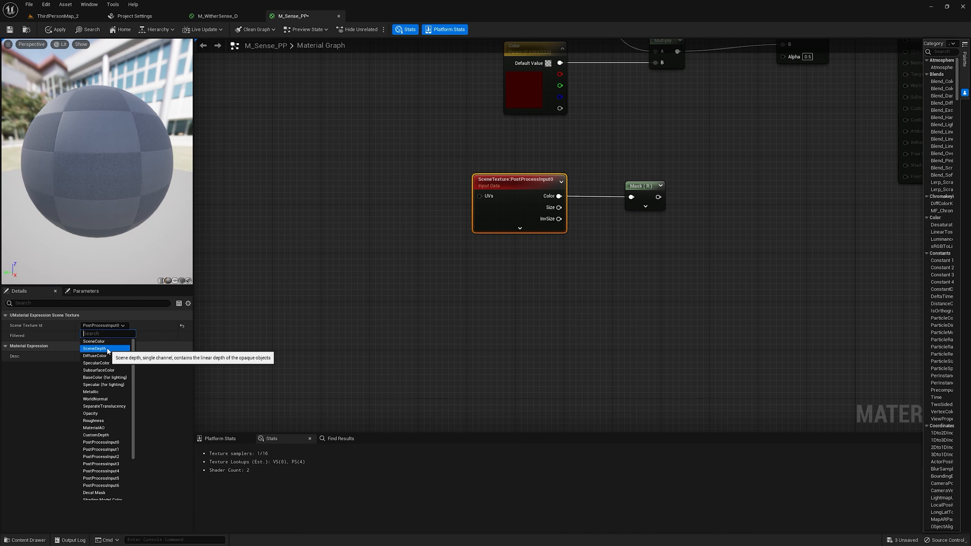
{"action": "type", "text": "cu"}
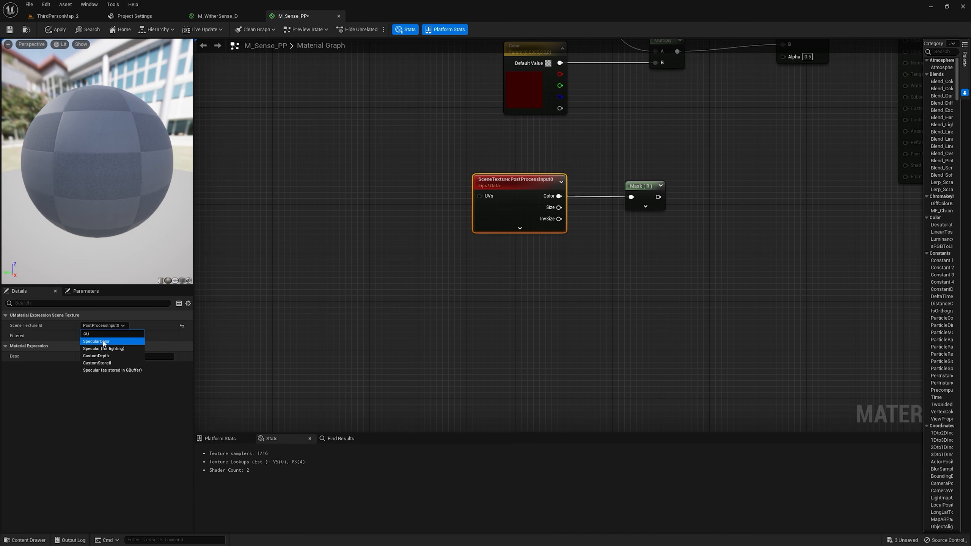
{"action": "left_click", "coordinate": [120, 357]}
- Duplicate the CustomDepth SceneTexture with its R mask, place the copy below, and set it to SceneDepth
{"action": "left_click_drag", "start_coordinate": [447, 169], "coordinate": [644, 218]}
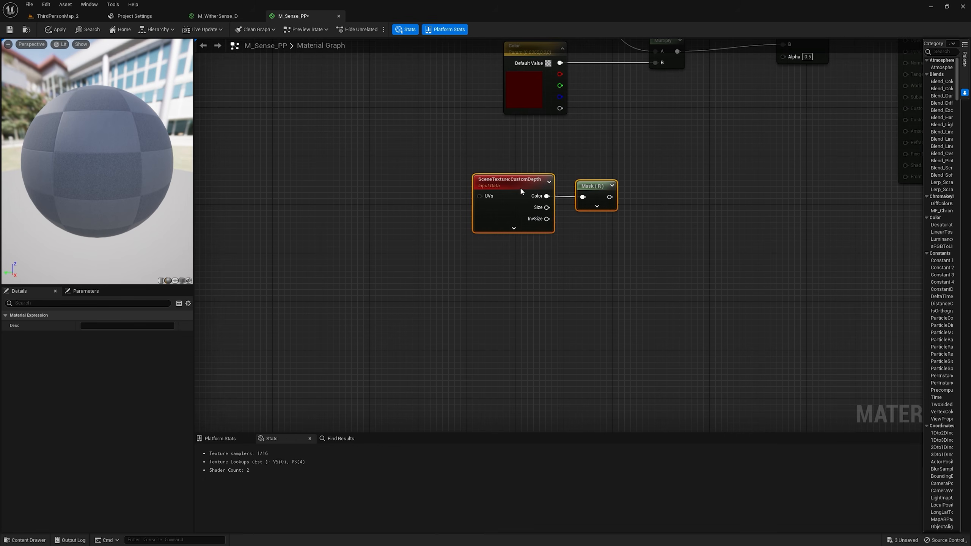
{"action": "right_click", "coordinate": [520, 187]}
{"action": "left_click", "coordinate": [565, 277]}
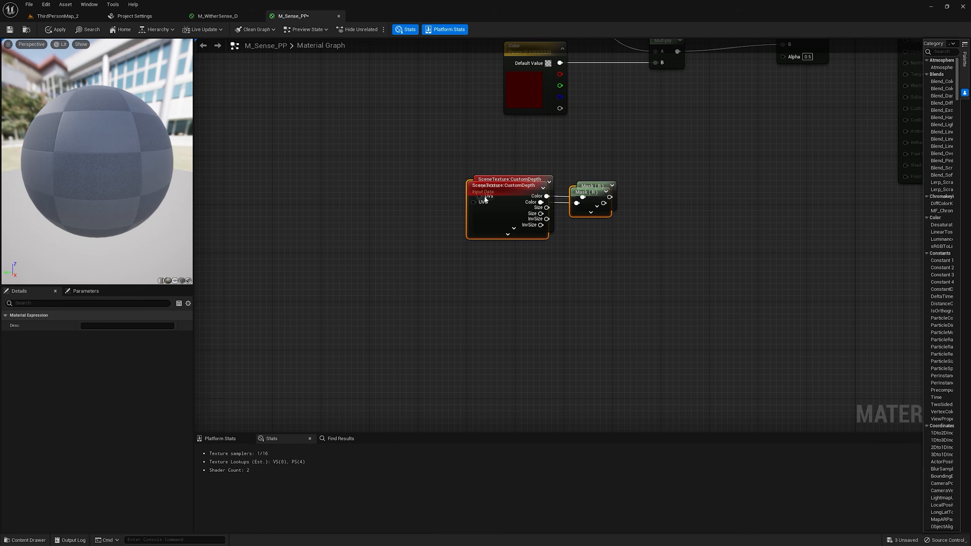
{"action": "left_click_drag", "start_coordinate": [569, 268], "coordinate": [387, 341]}
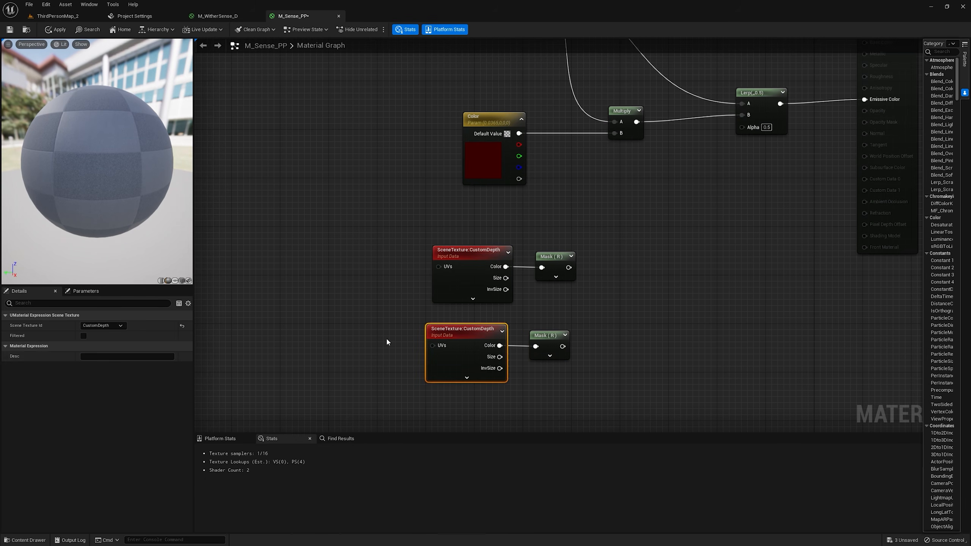
{"action": "left_click", "coordinate": [107, 326]}
{"action": "type", "text": "sc"}
{"action": "left_click", "coordinate": [111, 348]}
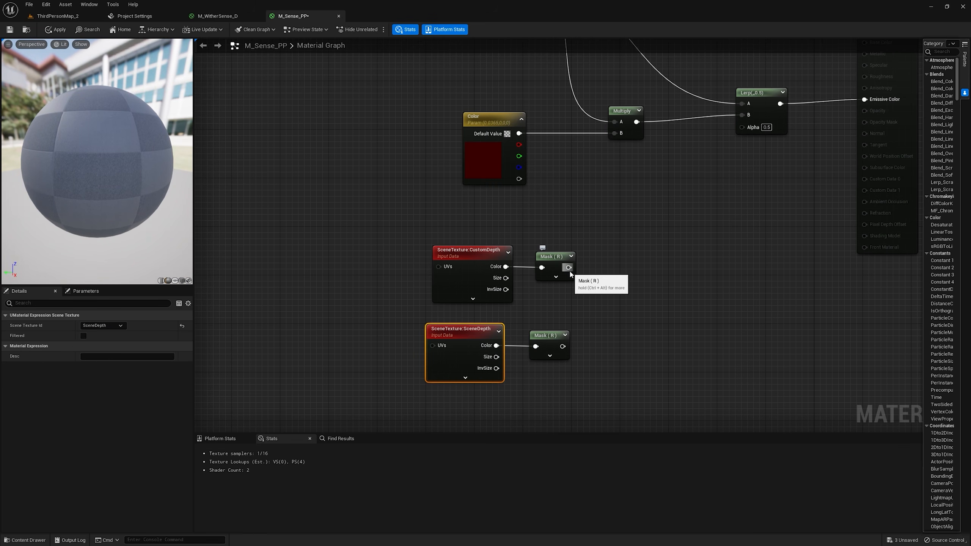
- Add a Subtract node with the CustomDepth mask in A and the SceneDepth mask in B
{"action": "left_click_drag", "start_coordinate": [571, 271], "coordinate": [597, 296]}
{"action": "type", "text": "sub"}
{"action": "left_click", "coordinate": [621, 341]}
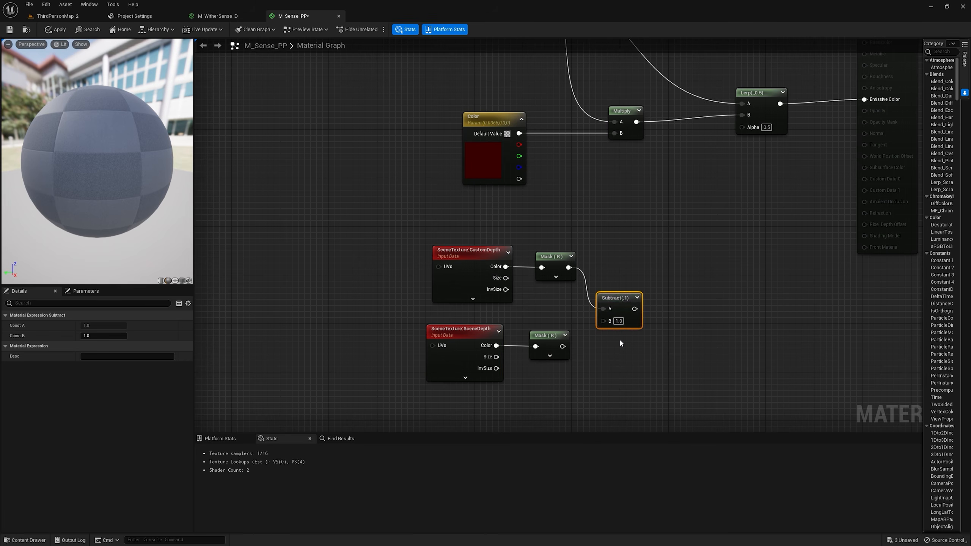
{"action": "left_click_drag", "start_coordinate": [561, 346], "coordinate": [682, 295]}
- Chain a Ceil node and a Saturate node after the Subtract output
{"action": "type", "text": "div"}
{"action": "left_click", "coordinate": [739, 308]}
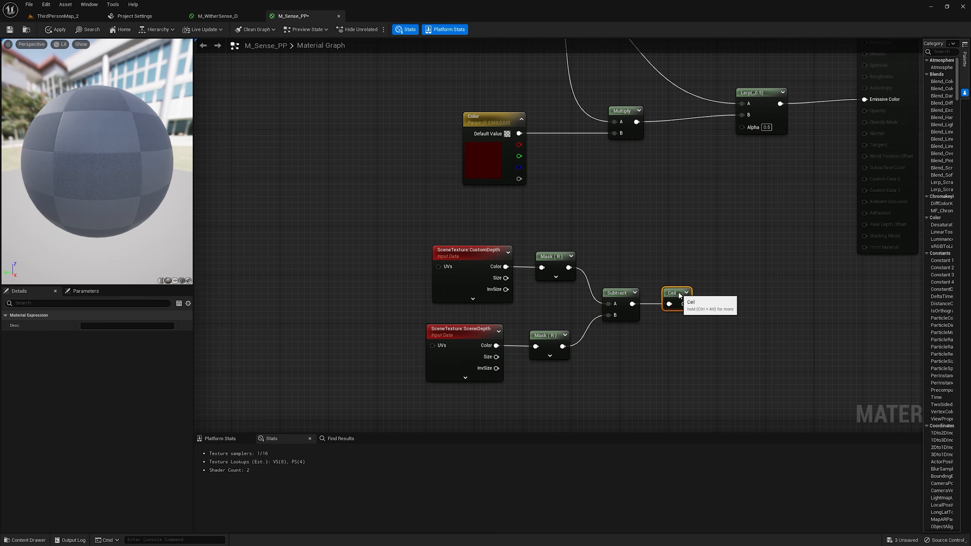
{"action": "left_click_drag", "start_coordinate": [684, 304], "coordinate": [717, 300]}
{"action": "type", "text": "sa"}
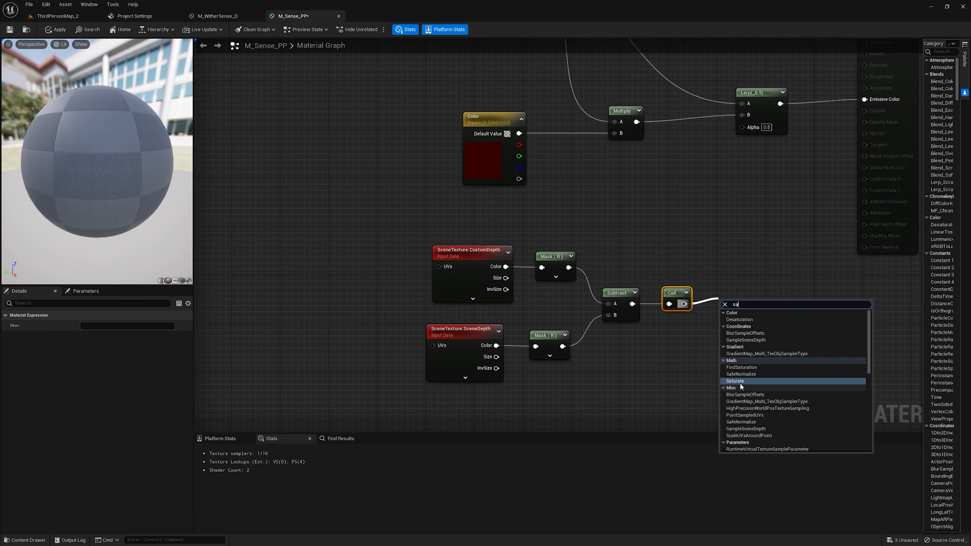
{"action": "left_click", "coordinate": [738, 382]}
{"action": "left_click_drag", "start_coordinate": [674, 294], "coordinate": [674, 293]}
{"action": "left_click_drag", "start_coordinate": [674, 294], "coordinate": [668, 294]}
- Connect Saturate's output directly to M_Sense_PP's Emissive Color and apply the material changes
{"action": "right_click_drag", "start_coordinate": [725, 303], "coordinate": [702, 332]}
{"action": "left_click_drag", "start_coordinate": [708, 334], "coordinate": [842, 130]}
{"action": "left_click", "coordinate": [58, 30]}
- Place the SM_Rock mesh from the StarterContent Props folder on the ground in ThirdPersonMap_2
{"action": "left_click", "coordinate": [74, 14]}
{"action": "key", "text": "w"}
{"action": "right_click_drag", "start_coordinate": [362, 216], "coordinate": [218, 300]}
{"action": "key", "text": "d"}
{"action": "key", "text": "s"}
{"action": "left_click", "coordinate": [40, 399]}
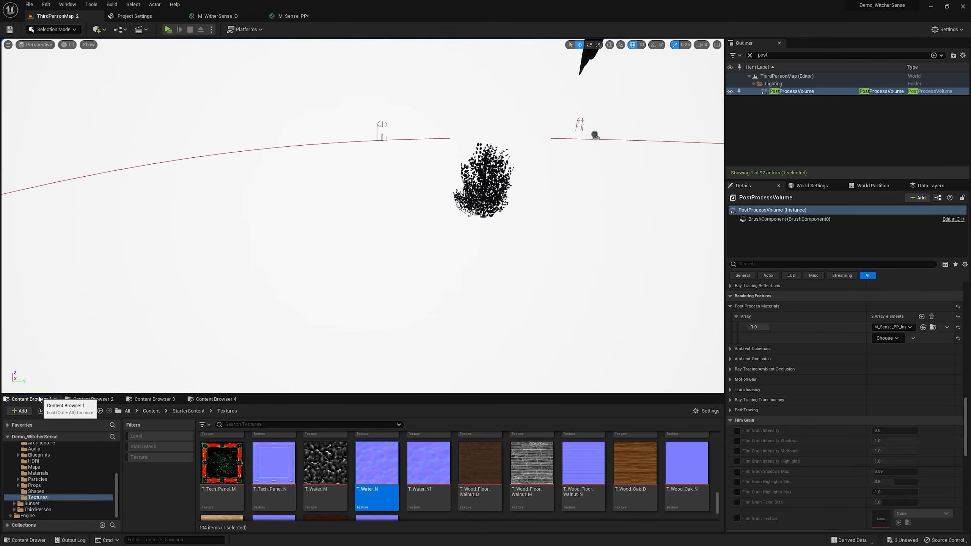
{"action": "left_click", "coordinate": [43, 486]}
{"action": "mouse_move", "coordinate": [397, 325]}
{"action": "right_mouse_down"}
{"action": "mouse_move", "coordinate": [392, 337]}
{"action": "mouse_move", "coordinate": [389, 326]}
{"action": "right_mouse_up"}
{"action": "key", "text": "s"}
{"action": "key", "text": "a"}
{"action": "left_click_drag", "start_coordinate": [377, 469], "coordinate": [351, 275]}
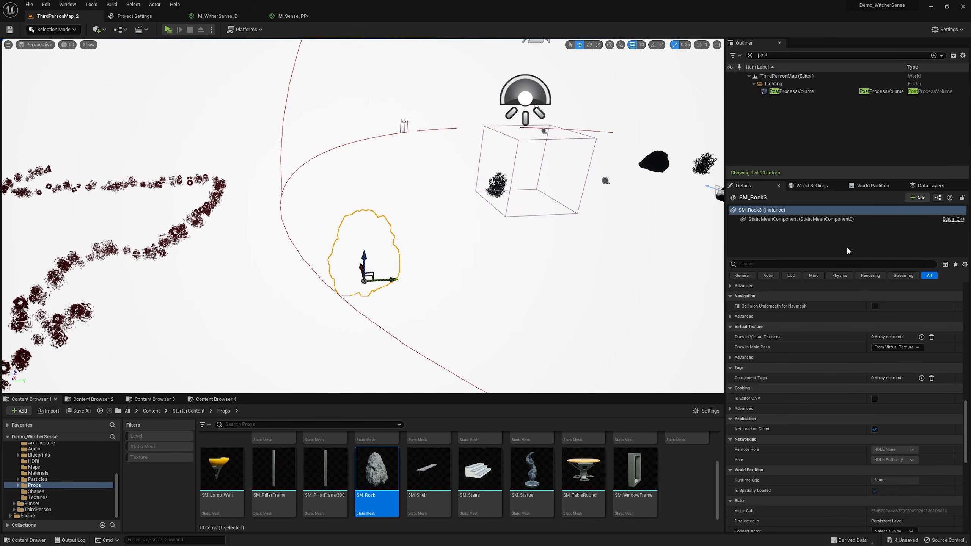
- Enable Render CustomDepth Pass on the placed rock
{"action": "left_click", "coordinate": [735, 266]}
{"action": "type", "text": "custom"}
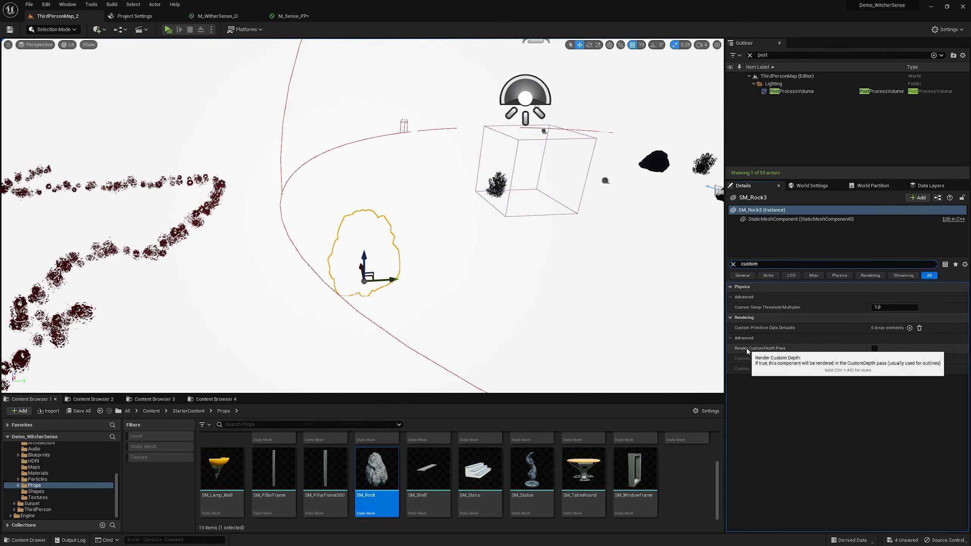
{"action": "left_click", "coordinate": [874, 348]}
- Add a OneMinus (1-x) node after the Saturate node in M_Sense_PP
{"action": "left_click", "coordinate": [293, 16]}
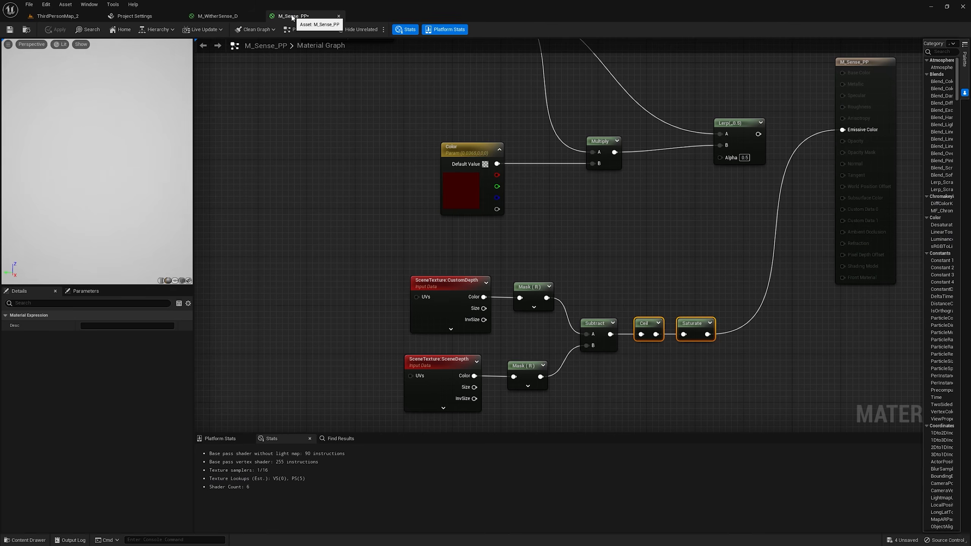
{"action": "right_click_drag", "start_coordinate": [653, 130], "coordinate": [640, 138]}
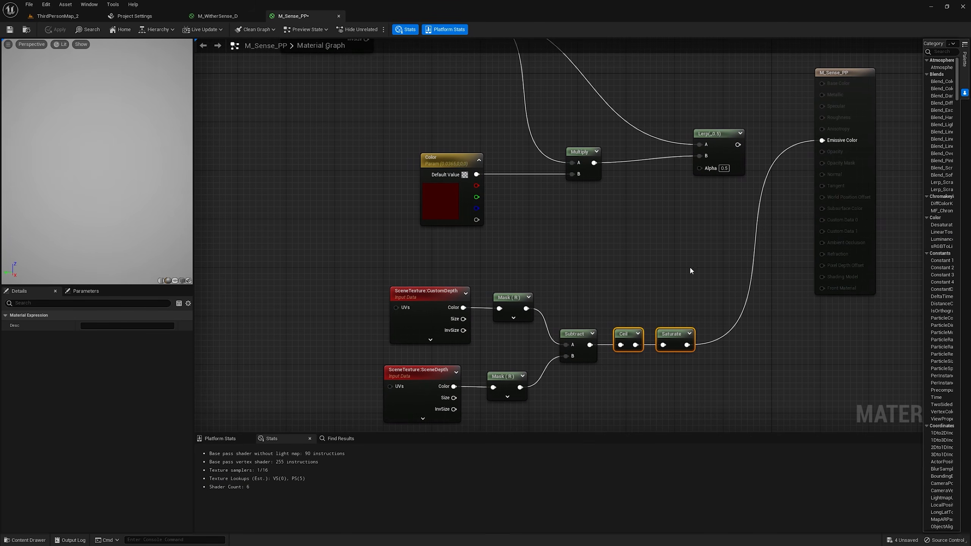
{"action": "left_click_drag", "start_coordinate": [687, 345], "coordinate": [736, 303]}
{"action": "type", "text": "1-x"}
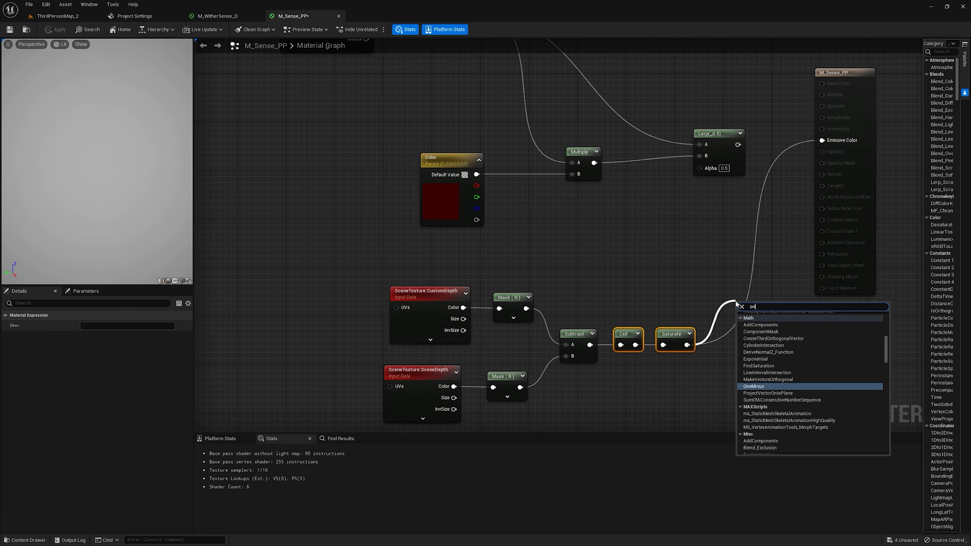
{"action": "key", "text": "Return"}
- Connect 1-x to the Lerp's Alpha and the Lerp to Emissive Color, apply the material, and check the rock in ThirdPersonMap_2
{"action": "left_click_drag", "start_coordinate": [732, 345], "coordinate": [822, 140]}
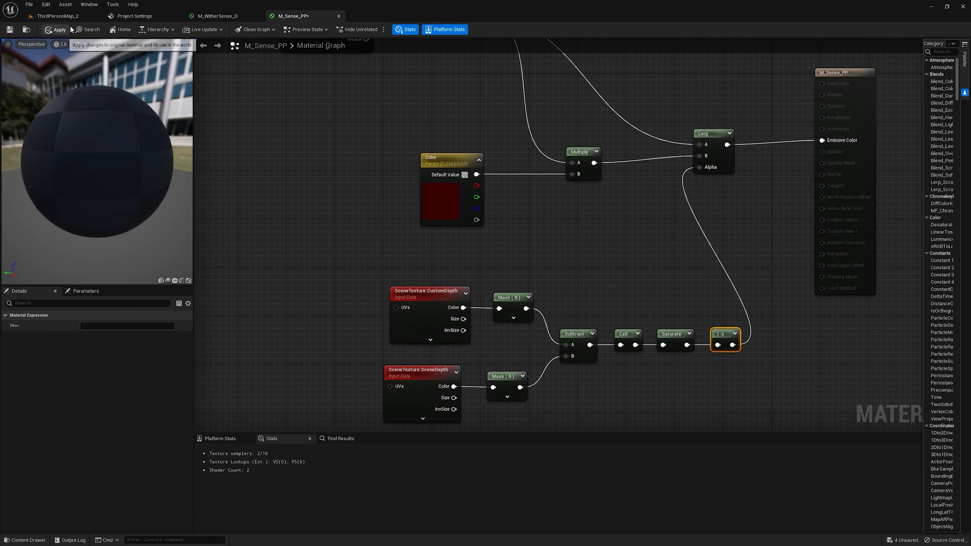
{"action": "left_click", "coordinate": [79, 16]}
{"action": "right_click_drag", "start_coordinate": [362, 216], "coordinate": [313, 211]}
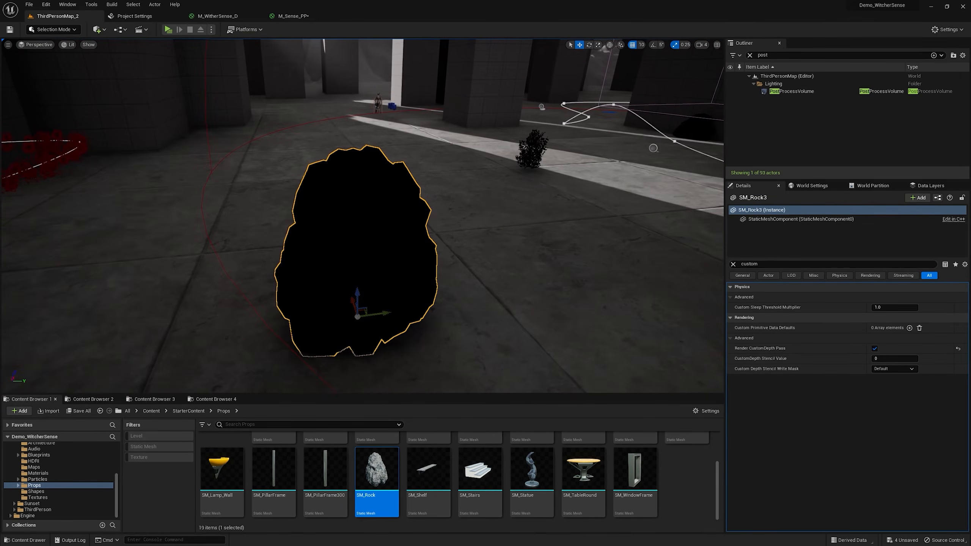
- Set the Color parameter's default value in M_Sense_PP to a glowing orange-yellow and check the effect in ThirdPersonMap_2
{"action": "left_click", "coordinate": [283, 19]}
{"action": "left_click", "coordinate": [459, 168]}
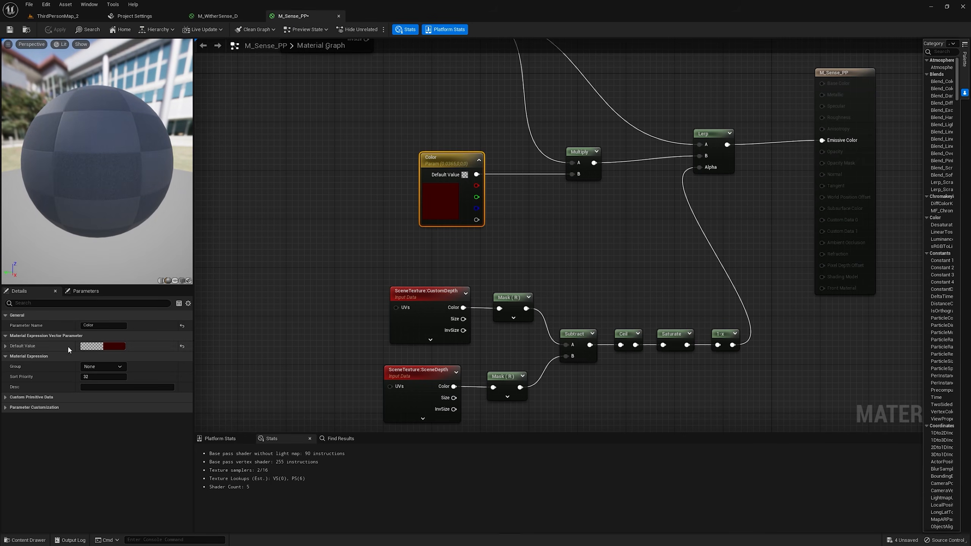
{"action": "left_click", "coordinate": [122, 346]}
{"action": "left_click", "coordinate": [234, 533]}
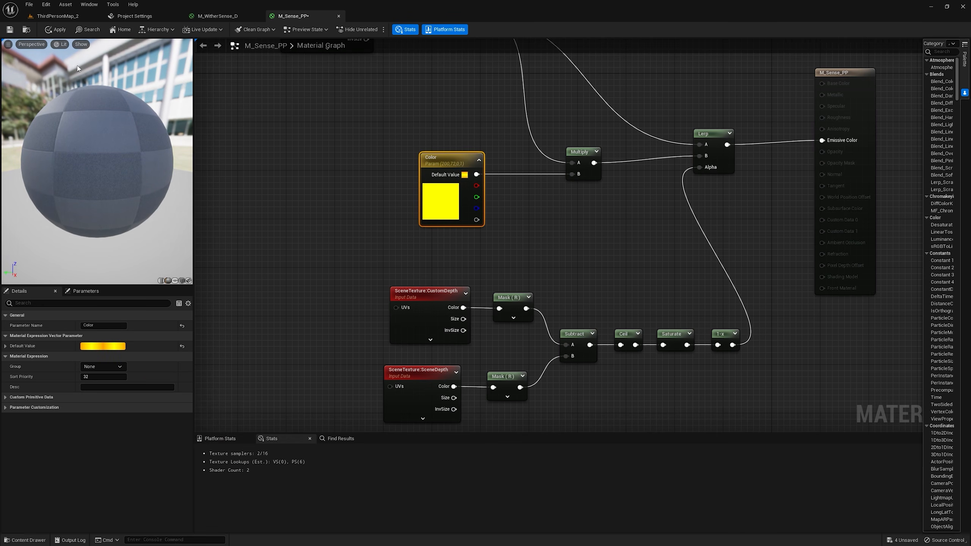
{"action": "left_click", "coordinate": [74, 16]}
{"action": "right_click_drag", "start_coordinate": [355, 191], "coordinate": [388, 165]}
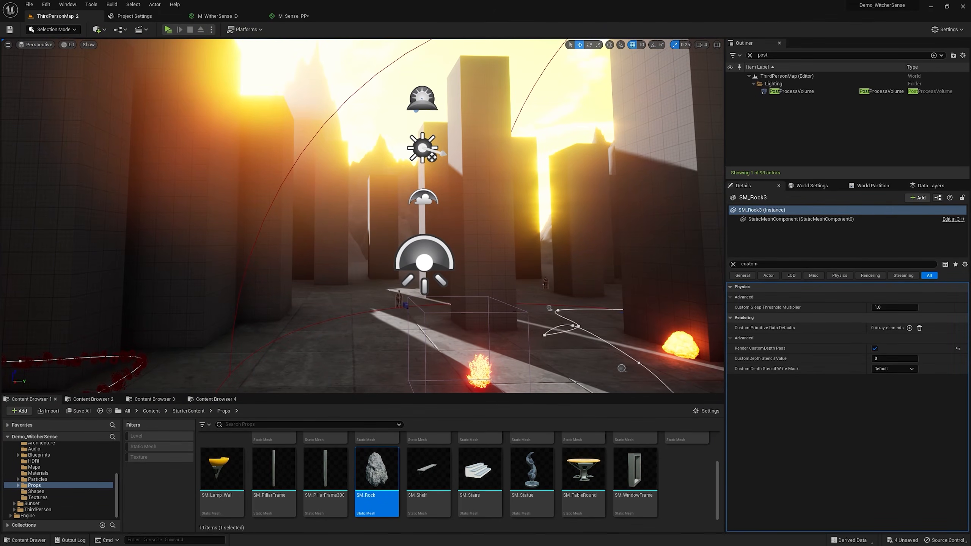
- Add an If node to M_Sense_PP with the SceneDepth mask connected to its A input
{"action": "left_click", "coordinate": [292, 20]}
{"action": "right_click_drag", "start_coordinate": [665, 180], "coordinate": [409, 202]}
{"action": "scroll", "coordinate": [457, 264], "scroll_direction": "down", "scroll_amount": 2}
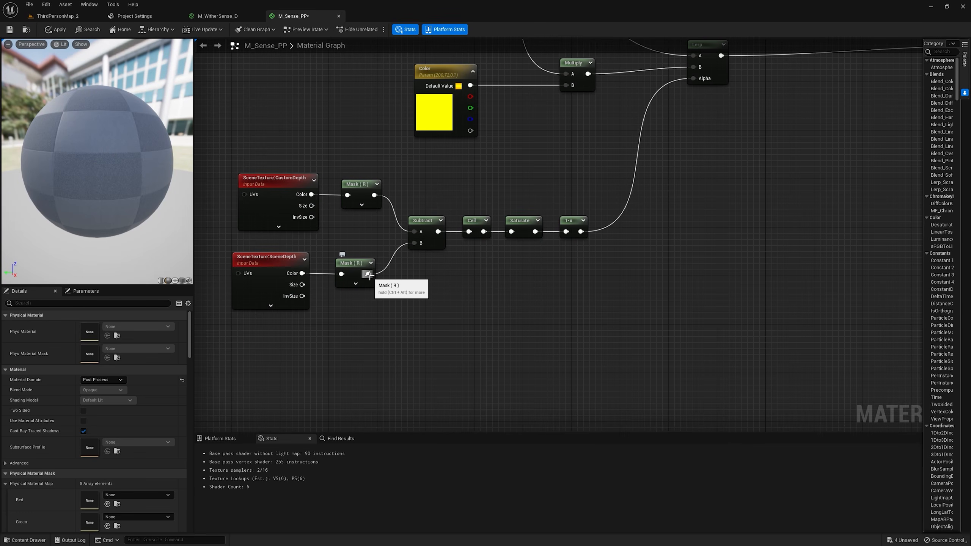
{"action": "left_click_drag", "start_coordinate": [367, 274], "coordinate": [594, 268]}
{"action": "type", "text": "if"}
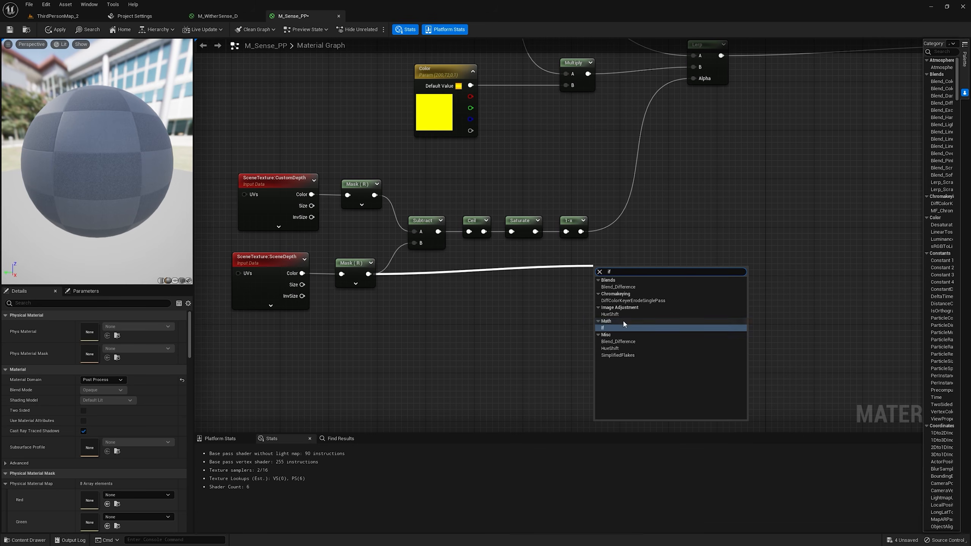
{"action": "key", "text": "Return"}
{"action": "left_click_drag", "start_coordinate": [661, 270], "coordinate": [687, 262]}
- Set the If node's B value to 20000000
{"action": "left_click", "coordinate": [690, 280]}
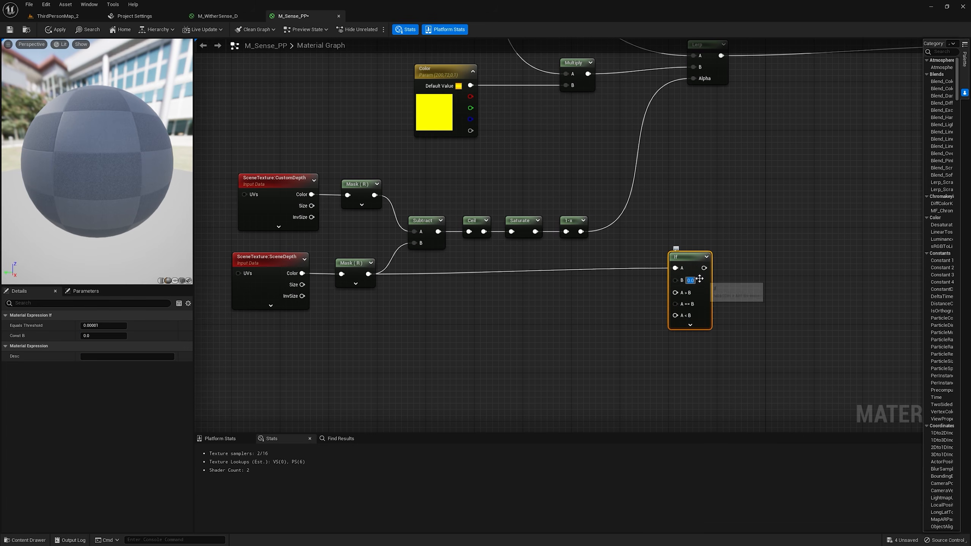
{"action": "type", "text": "2"}
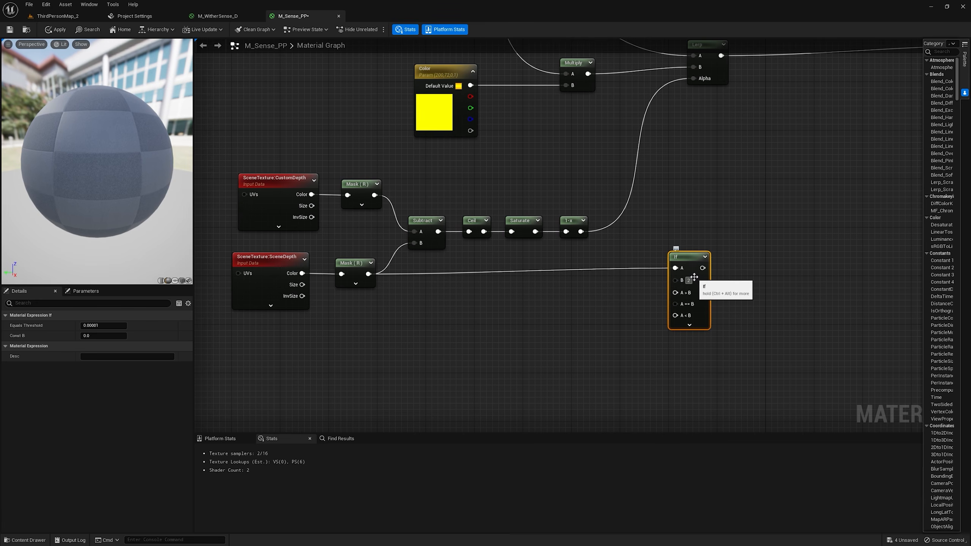
{"action": "type", "text": "000"}
{"action": "key", "text": "Return"}
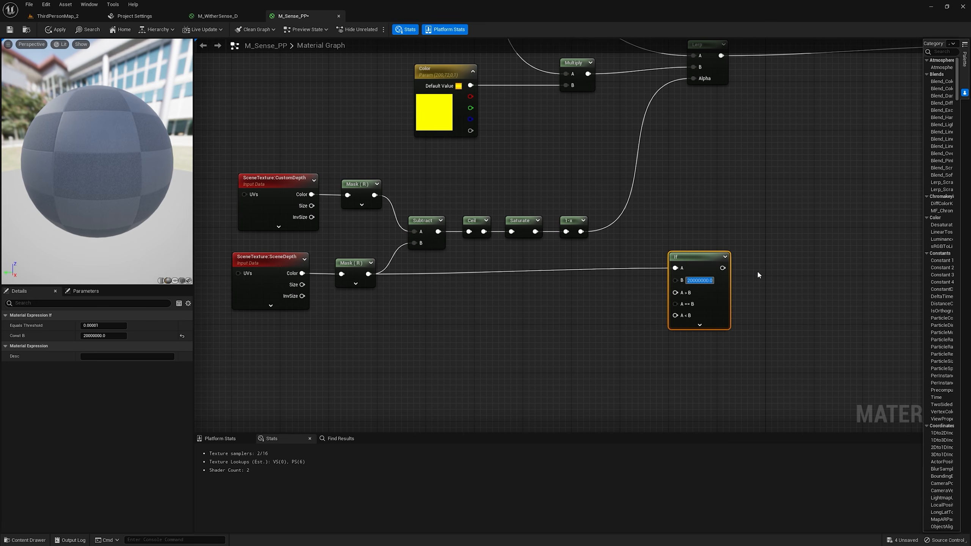
- Add constants 1 and 0, feeding 1 into the If node's A > B and 0 into its A == B and A < B
{"action": "right_click_drag", "start_coordinate": [754, 269], "coordinate": [757, 261]}
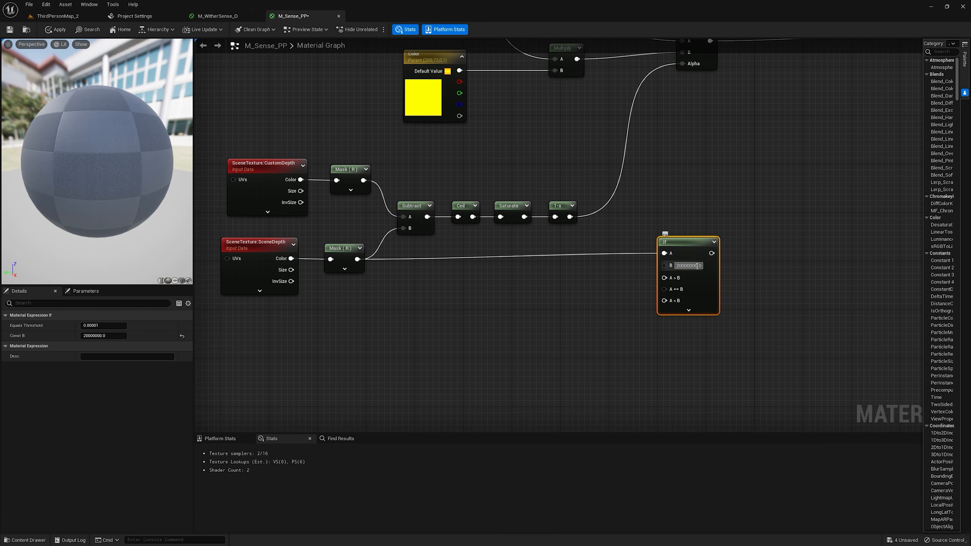
{"action": "key", "text": "1"}
{"action": "left_click", "coordinate": [599, 277]}
{"action": "left_click_drag", "start_coordinate": [622, 284], "coordinate": [667, 279]}
{"action": "left_click", "coordinate": [611, 285]}
{"action": "key", "text": "1"}
{"action": "left_click", "coordinate": [605, 314]}
{"action": "left_click_drag", "start_coordinate": [645, 327], "coordinate": [664, 301]}
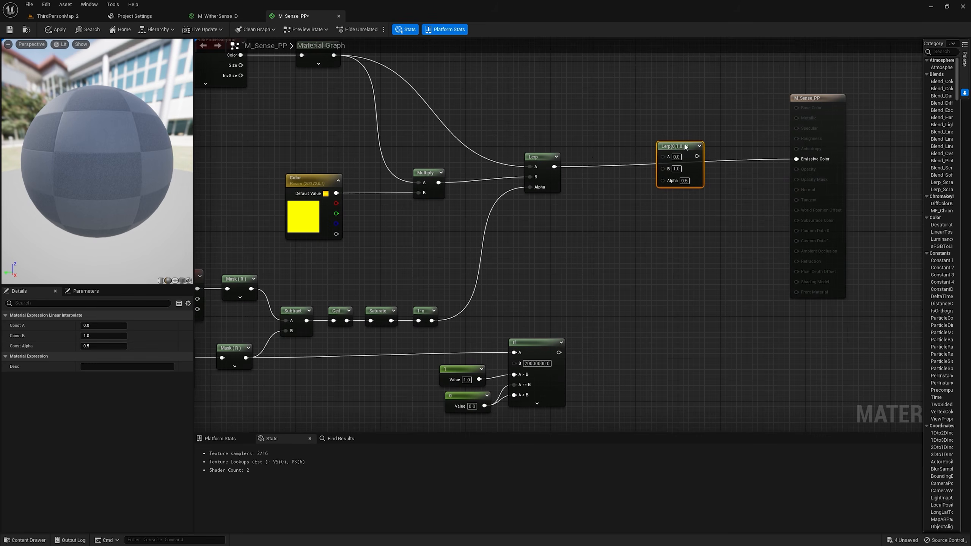
- Wire the second Lerp with the PostProcessInput mask in A, the first Lerp in B and the If result in Alpha, and check the level
{"action": "left_click_drag", "start_coordinate": [554, 167], "coordinate": [665, 169]}
{"action": "right_click_drag", "start_coordinate": [585, 143], "coordinate": [588, 178]}
{"action": "left_click_drag", "start_coordinate": [337, 90], "coordinate": [800, 193]}
{"action": "right_click_drag", "start_coordinate": [800, 193], "coordinate": [835, 131]}
{"action": "left_click_drag", "start_coordinate": [596, 325], "coordinate": [718, 149]}
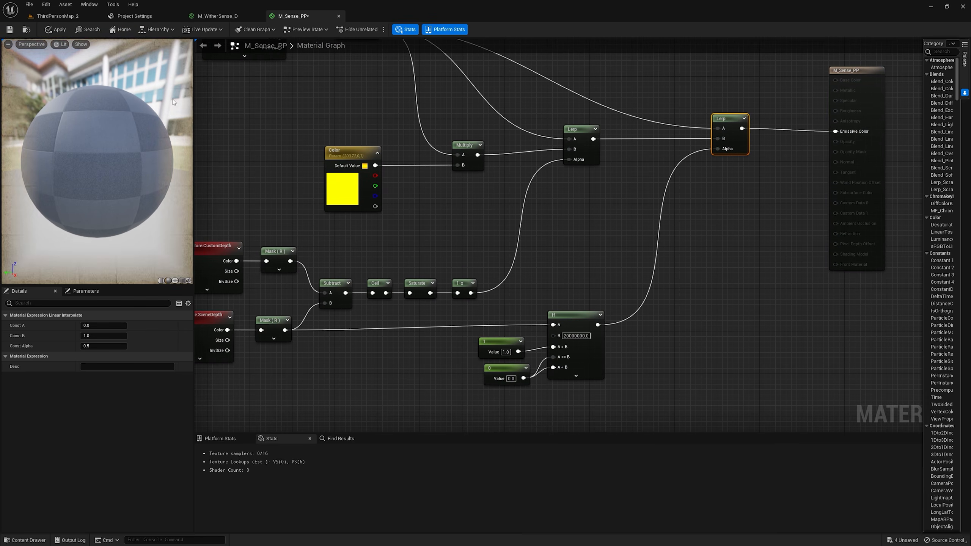
{"action": "left_click", "coordinate": [58, 15]}
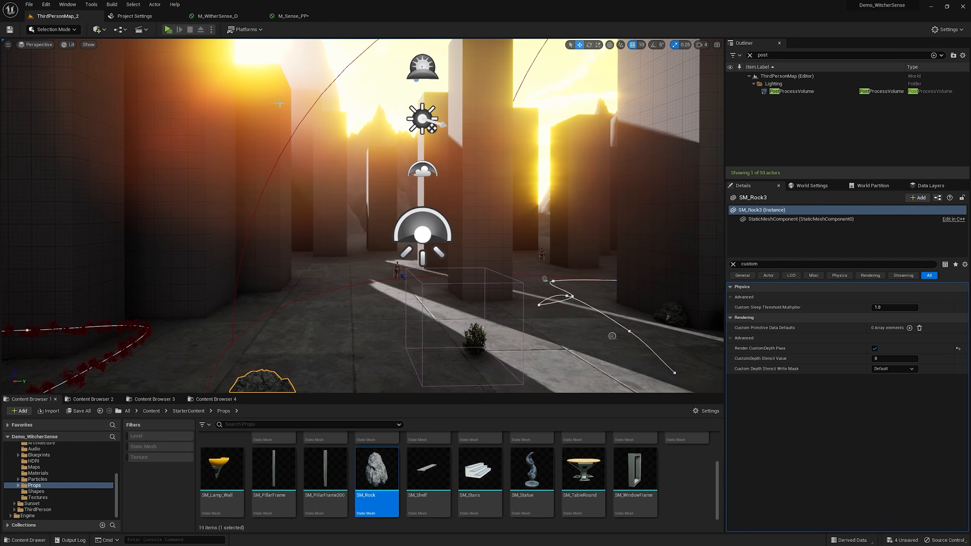
{"action": "right_click_drag", "start_coordinate": [423, 165], "coordinate": [417, 143]}
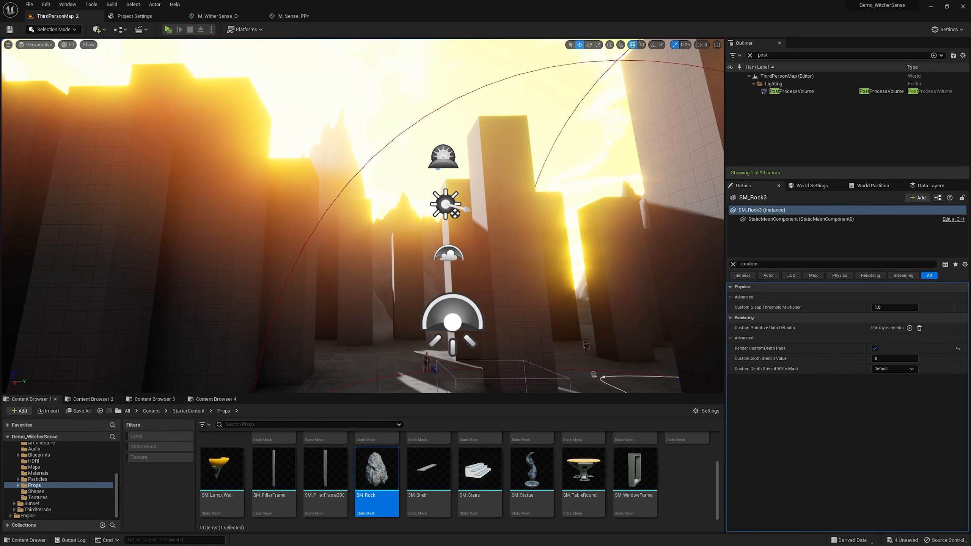
- Swap the If constants so 0 feeds A > B and A == B and 1 feeds A < B, and apply the material
{"action": "left_click", "coordinate": [281, 17]}
{"action": "right_click_drag", "start_coordinate": [573, 249], "coordinate": [554, 207]}
{"action": "left_click_drag", "start_coordinate": [499, 341], "coordinate": [535, 315]}
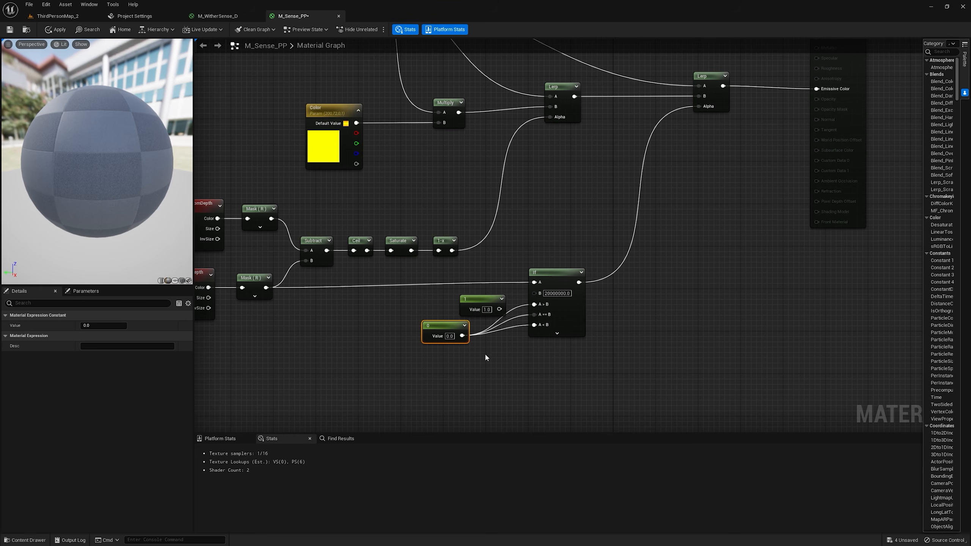
{"action": "left_click_drag", "start_coordinate": [473, 295], "coordinate": [447, 360]}
{"action": "left_click_drag", "start_coordinate": [473, 373], "coordinate": [534, 324]}
{"action": "left_click_drag", "start_coordinate": [460, 361], "coordinate": [450, 351]}
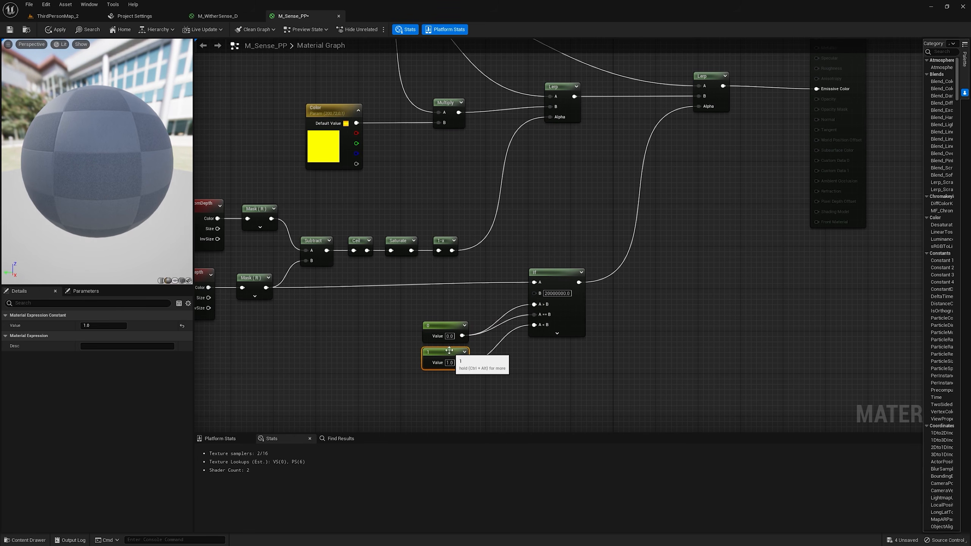
{"action": "left_click", "coordinate": [59, 29]}
{"action": "left_click", "coordinate": [57, 15]}
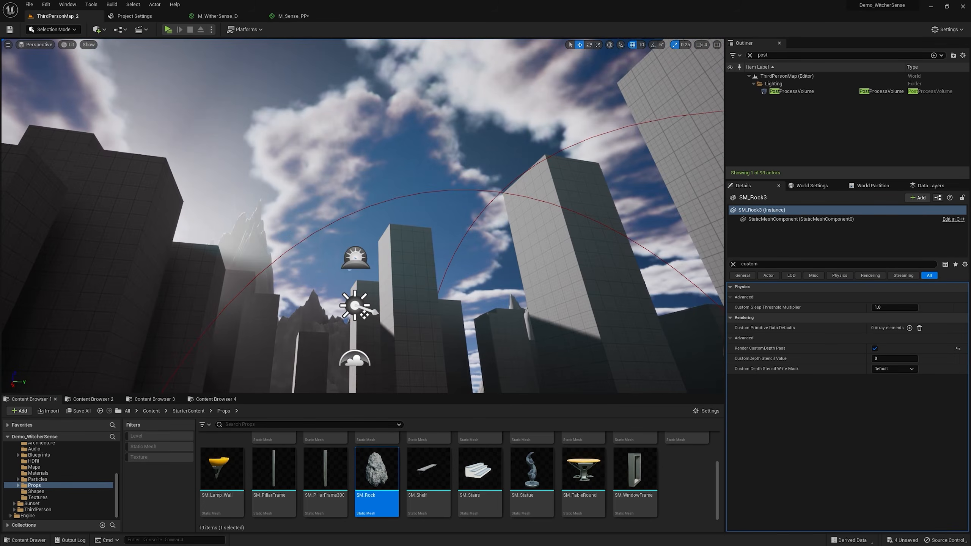
- Duplicate the rock beside the original and set the copy's CustomDepth Stencil Value to 1
{"action": "right_click_drag", "start_coordinate": [363, 314], "coordinate": [417, 361]}
{"action": "left_click_drag", "start_coordinate": [383, 272], "coordinate": [528, 249], "text": "alt"}
{"action": "key", "text": "Delete"}
{"action": "left_click", "coordinate": [374, 268]}
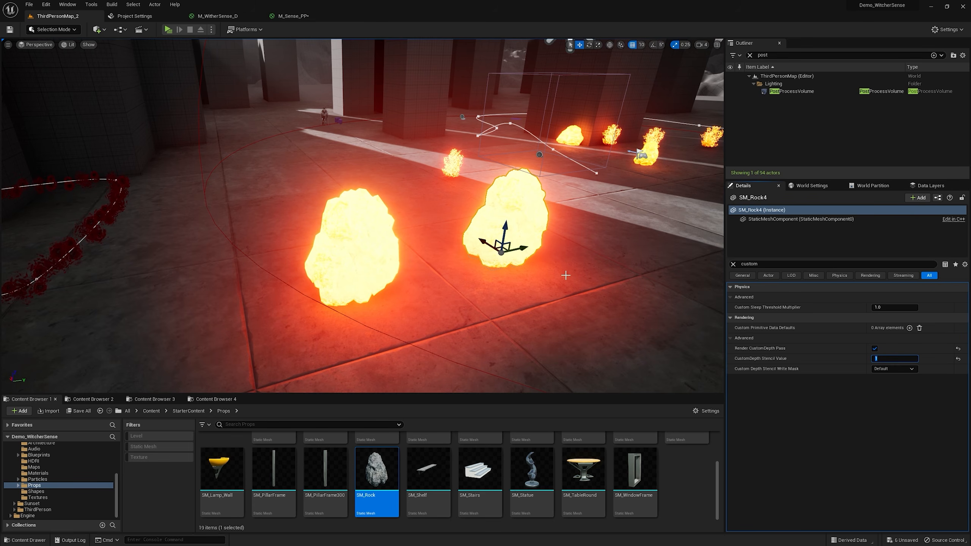
{"action": "left_click", "coordinate": [371, 254]}
{"action": "left_click", "coordinate": [533, 253]}
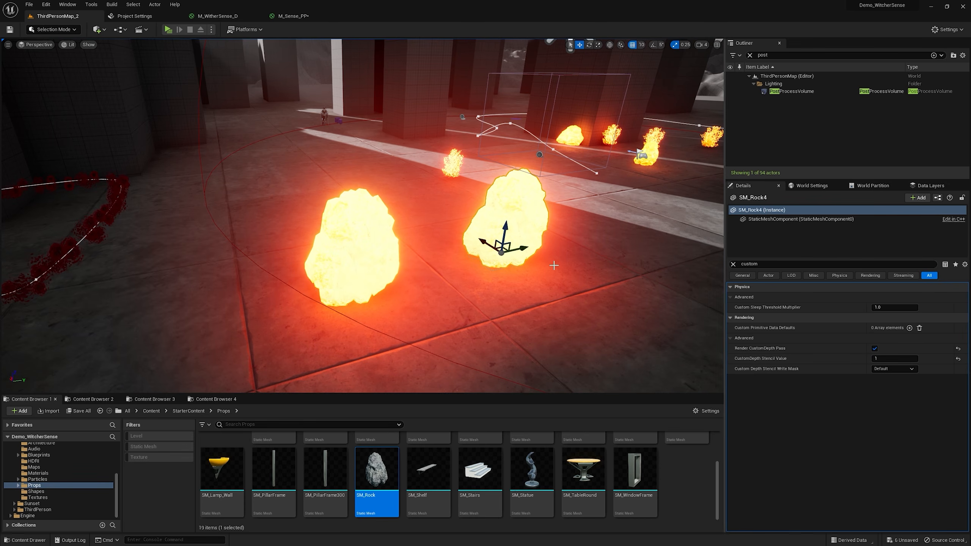
- Move the depth nodes and the Color parameter apart in M_Sense_PP to make room before the Multiply node
{"action": "left_click", "coordinate": [295, 19]}
{"action": "right_click_drag", "start_coordinate": [425, 185], "coordinate": [693, 158]}
{"action": "scroll", "coordinate": [693, 157], "scroll_direction": "down", "scroll_amount": 2}
{"action": "left_click_drag", "start_coordinate": [847, 339], "coordinate": [567, 349]}
{"action": "right_click_drag", "start_coordinate": [582, 281], "coordinate": [629, 355]}
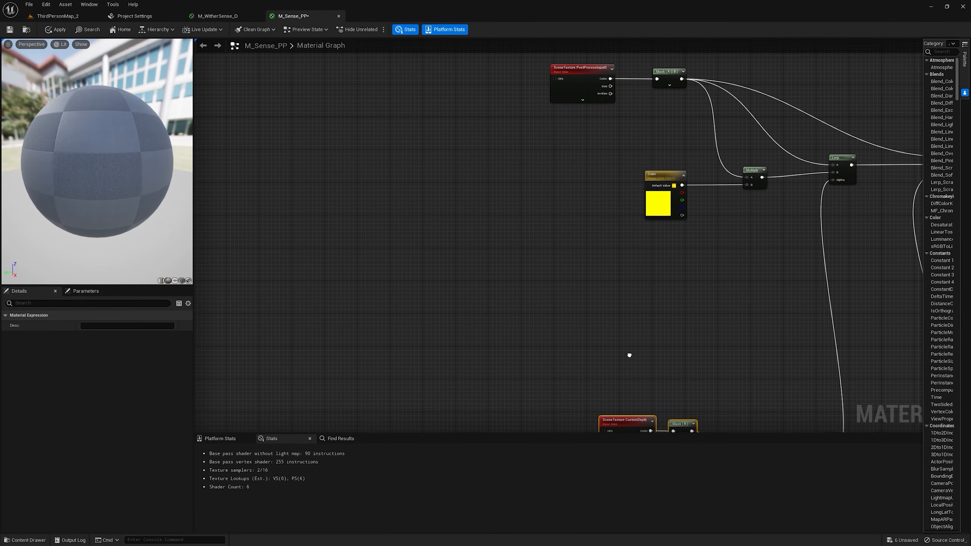
{"action": "left_click_drag", "start_coordinate": [669, 176], "coordinate": [480, 172]}
{"action": "scroll", "coordinate": [519, 208], "scroll_direction": "up", "scroll_amount": 2}
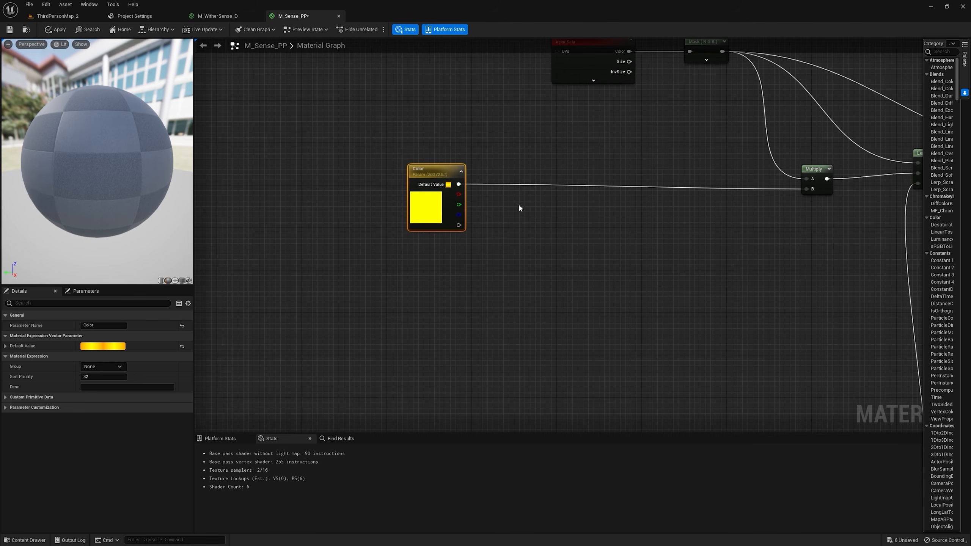
- Add a StencilMaskCompare node below the Color parameter and a Lerp node before the Multiply
{"action": "right_click", "coordinate": [450, 262]}
{"action": "type", "text": "stenci"}
{"action": "key", "text": "Return"}
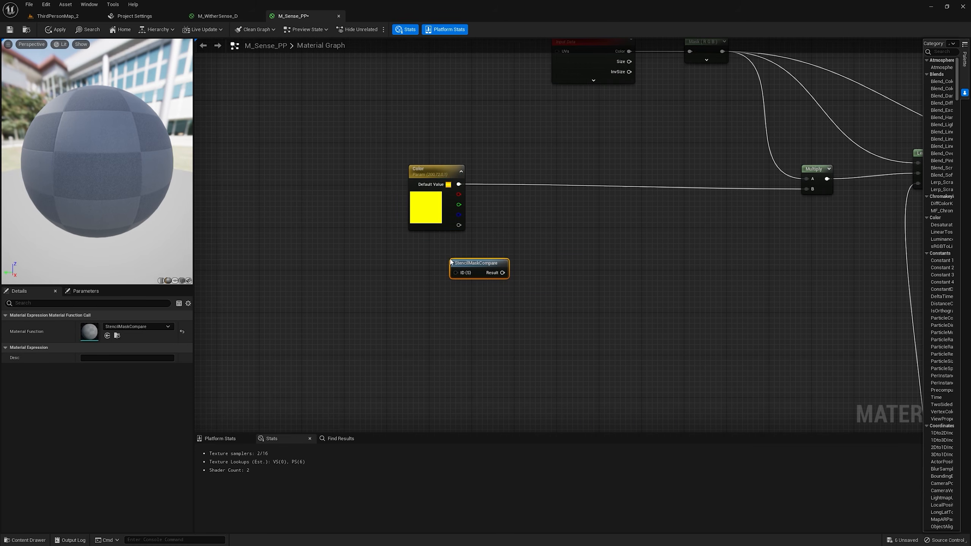
{"action": "left_click_drag", "start_coordinate": [479, 261], "coordinate": [475, 277]}
{"action": "key", "text": "l"}
{"action": "left_click", "coordinate": [579, 203]}
{"action": "left_click_drag", "start_coordinate": [594, 206], "coordinate": [588, 178]}
- Rename the Color parameter to Color 1 and add a vector parameter named Color 2 below it
{"action": "left_click_drag", "start_coordinate": [435, 171], "coordinate": [436, 124]}
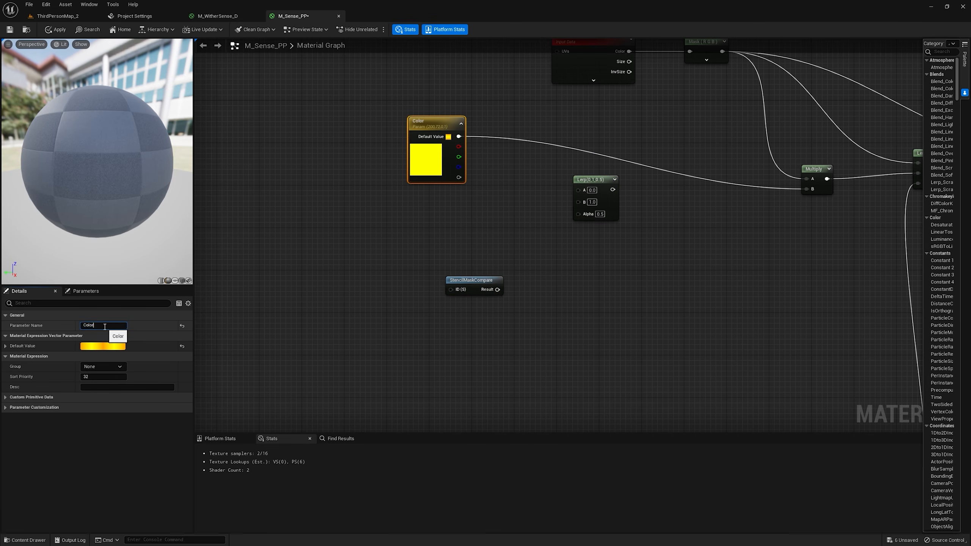
{"action": "type", "text": "1"}
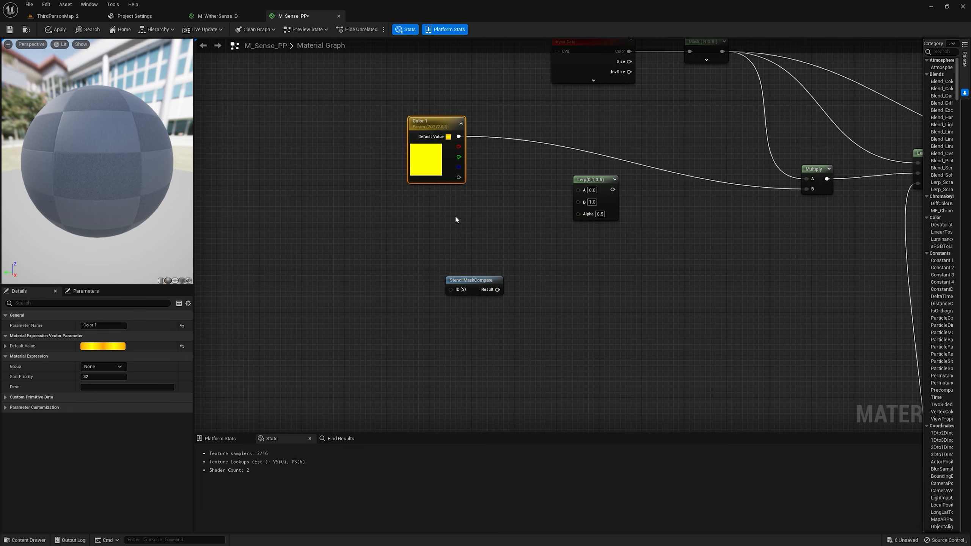
{"action": "type", "text": "v"}
{"action": "left_click", "coordinate": [421, 213]}
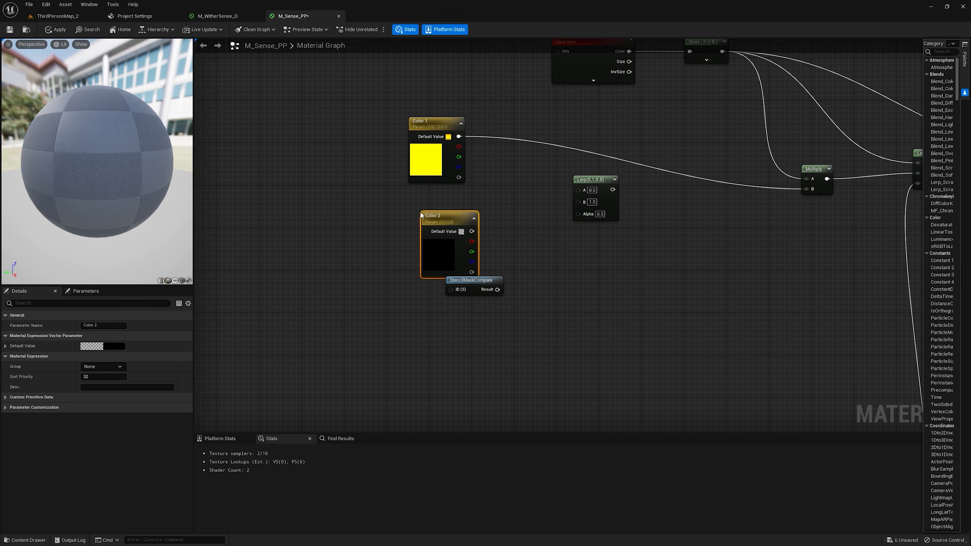
{"action": "left_click_drag", "start_coordinate": [453, 221], "coordinate": [377, 200]}
- Set Color 2's default value to a glowing blue with B 200 and A 1
{"action": "left_click", "coordinate": [95, 345]}
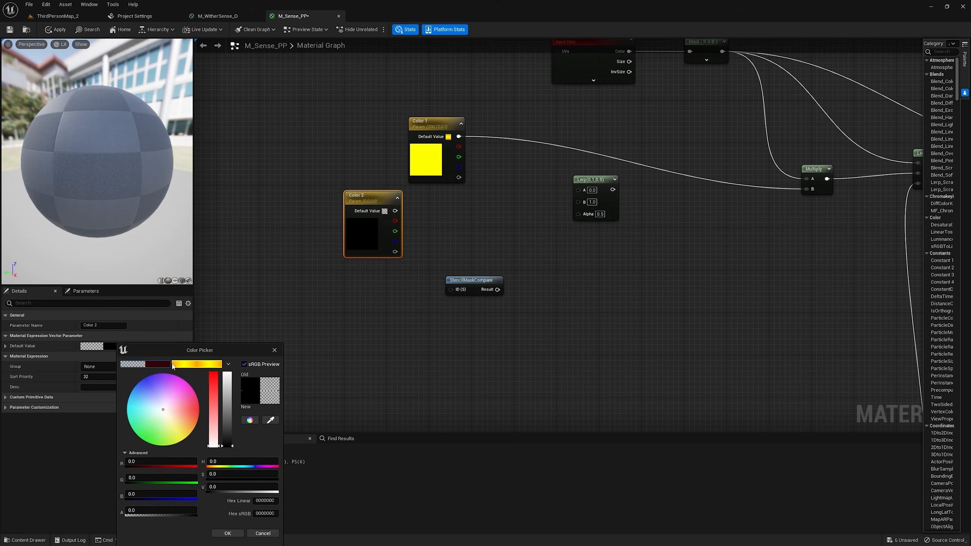
{"action": "left_click", "coordinate": [190, 366]}
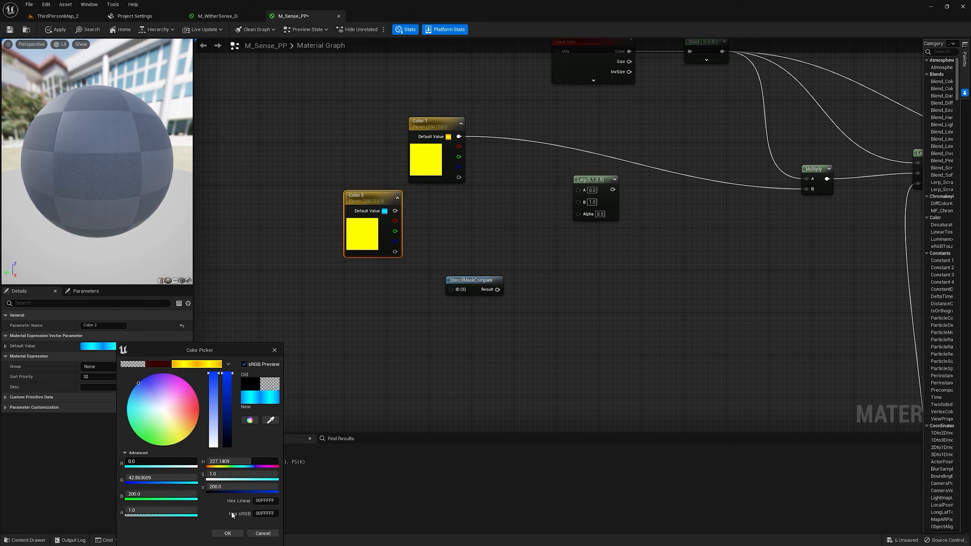
{"action": "left_click", "coordinate": [227, 533]}
- Connect Color 1, Color 2 and StencilMaskCompare to the new Lerp's A, B and Alpha, and the Lerp to Multiply's B
{"action": "left_click_drag", "start_coordinate": [394, 207], "coordinate": [806, 189]}
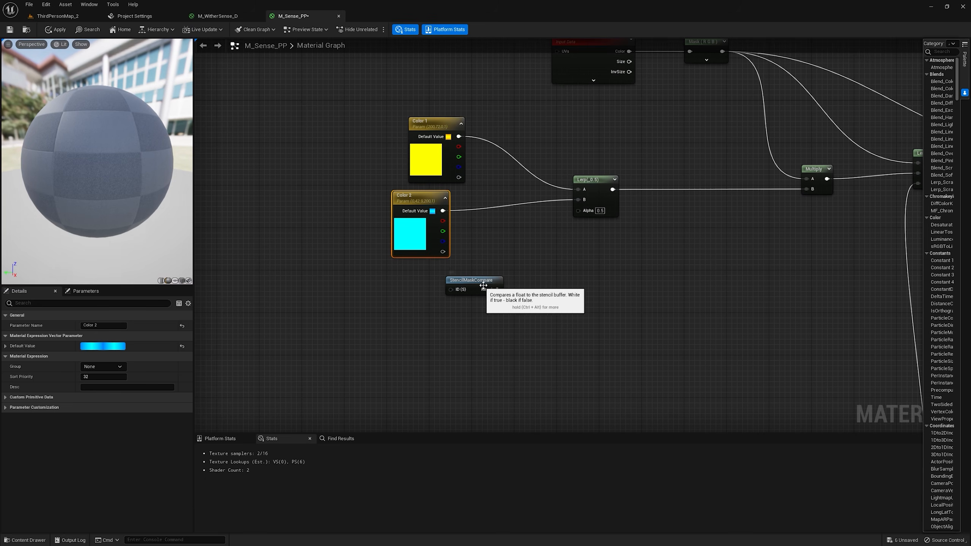
{"action": "left_click_drag", "start_coordinate": [497, 289], "coordinate": [578, 210]}
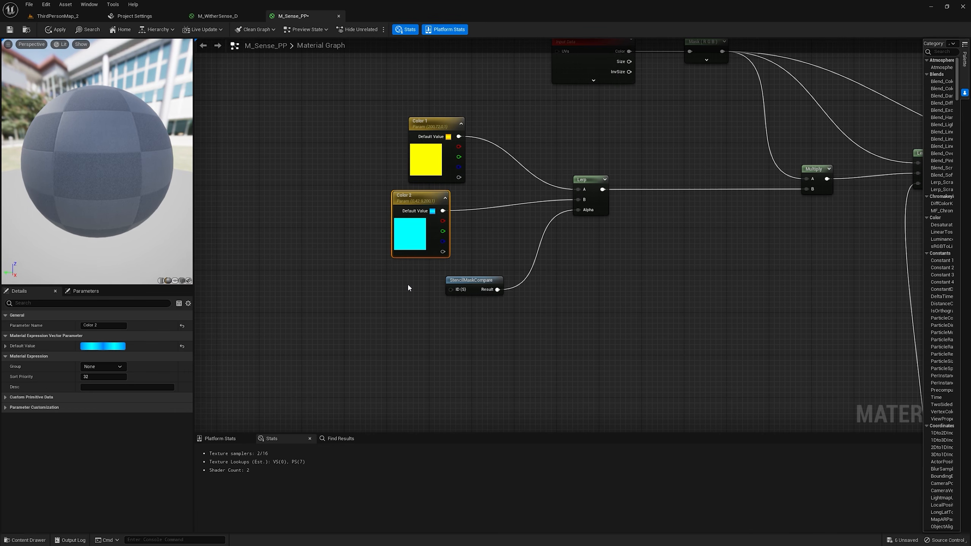
- Add a constant of 1, connect it to the StencilMaskCompare ID, apply the material and return to the level
{"action": "left_click_drag", "start_coordinate": [412, 291], "coordinate": [384, 287]}
{"action": "type", "text": "1"}
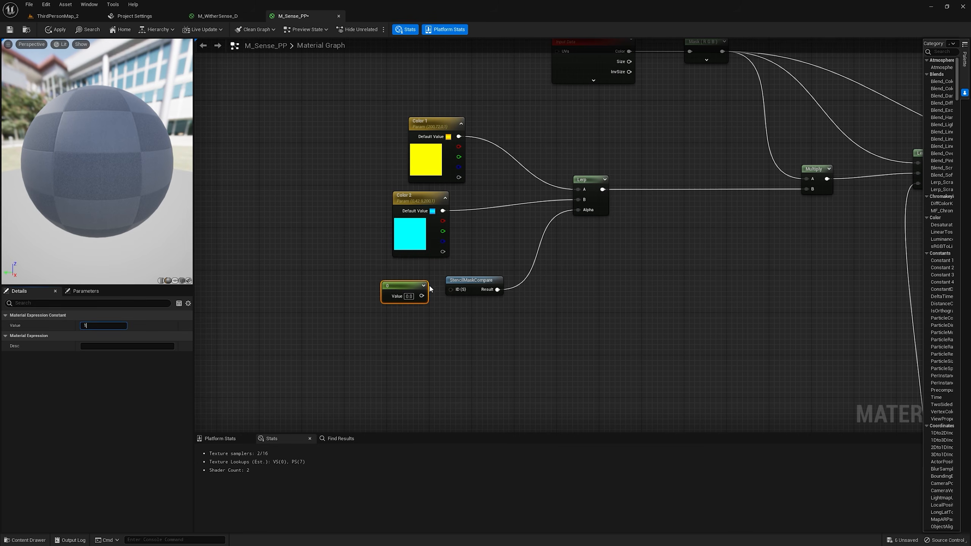
{"action": "key", "text": "Return"}
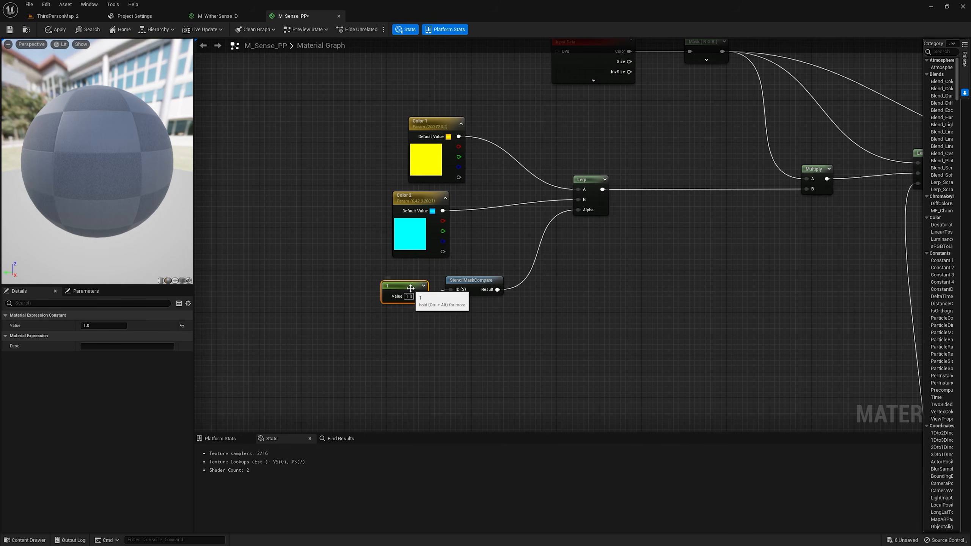
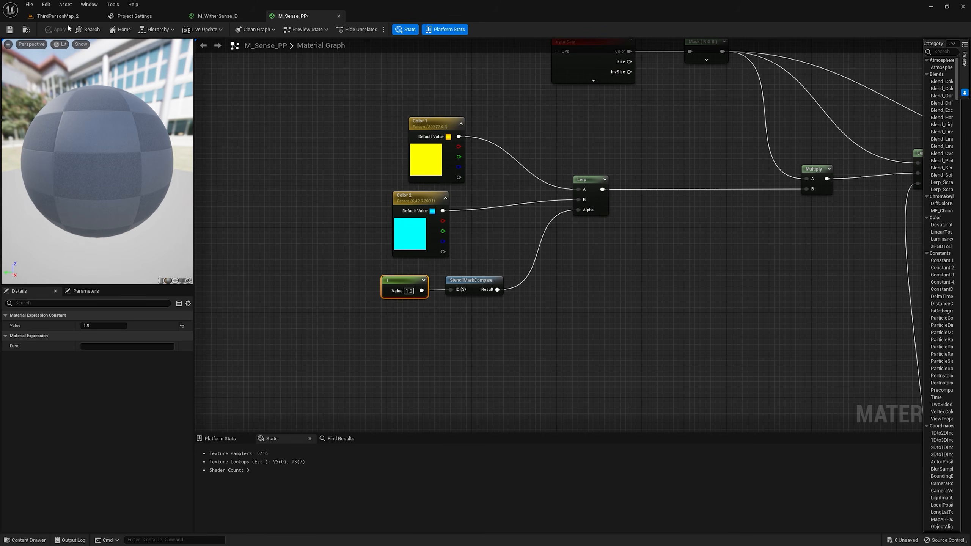
{"action": "left_click", "coordinate": [57, 15]}
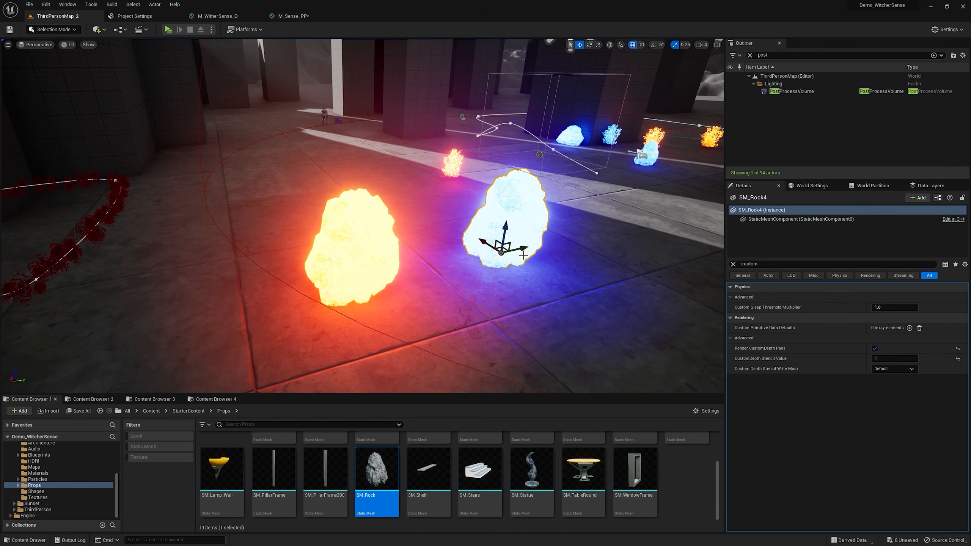
- Add a second Lerp in M_Sense_PP before the Multiply and connect the first Lerp's output to its A
{"action": "left_click", "coordinate": [297, 19]}
{"action": "right_click_drag", "start_coordinate": [700, 232], "coordinate": [622, 225]}
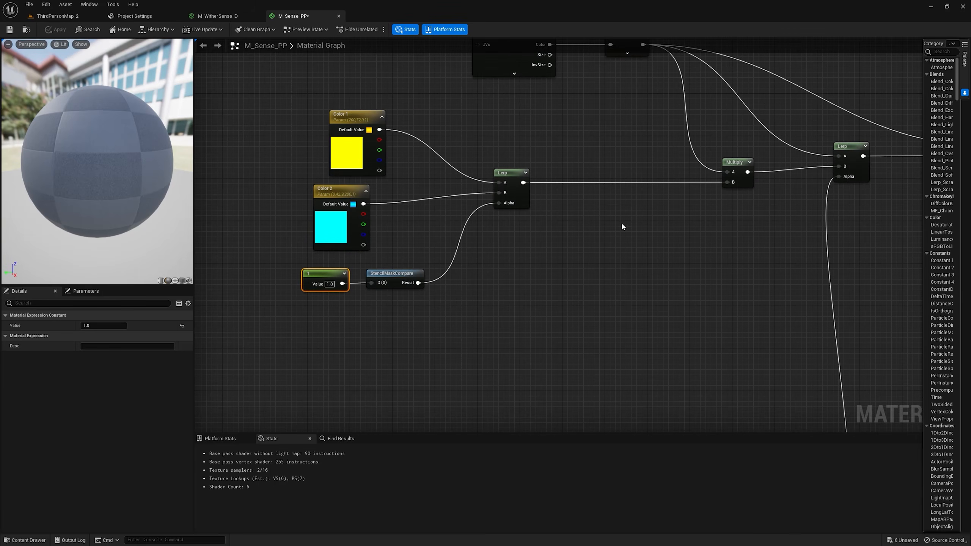
{"action": "left_click", "coordinate": [602, 202]}
{"action": "left_click_drag", "start_coordinate": [524, 183], "coordinate": [597, 196]}
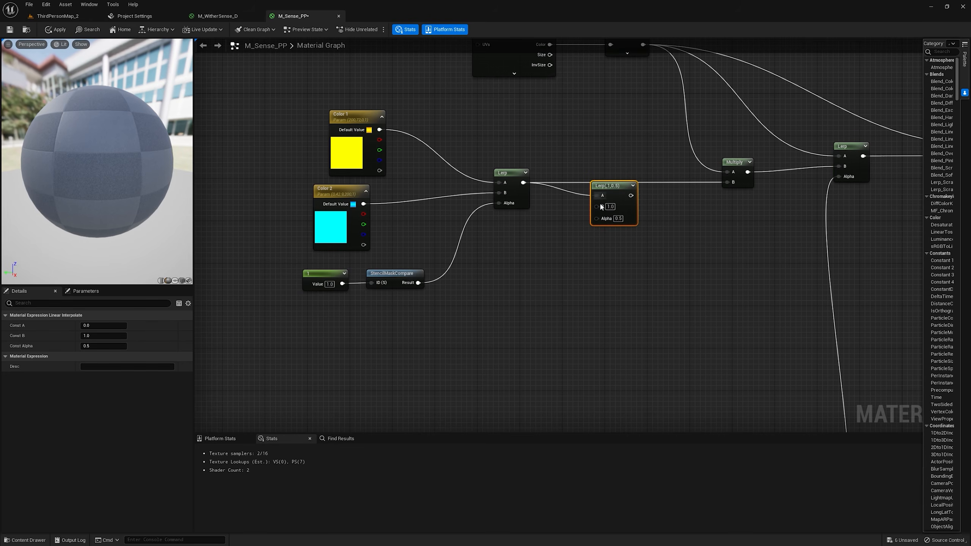
- Duplicate the constant and StencilMaskCompare with value 2, link them to the second Lerp's Alpha, and connect that Lerp to Multiply's B
{"action": "left_click_drag", "start_coordinate": [406, 301], "coordinate": [328, 281]}
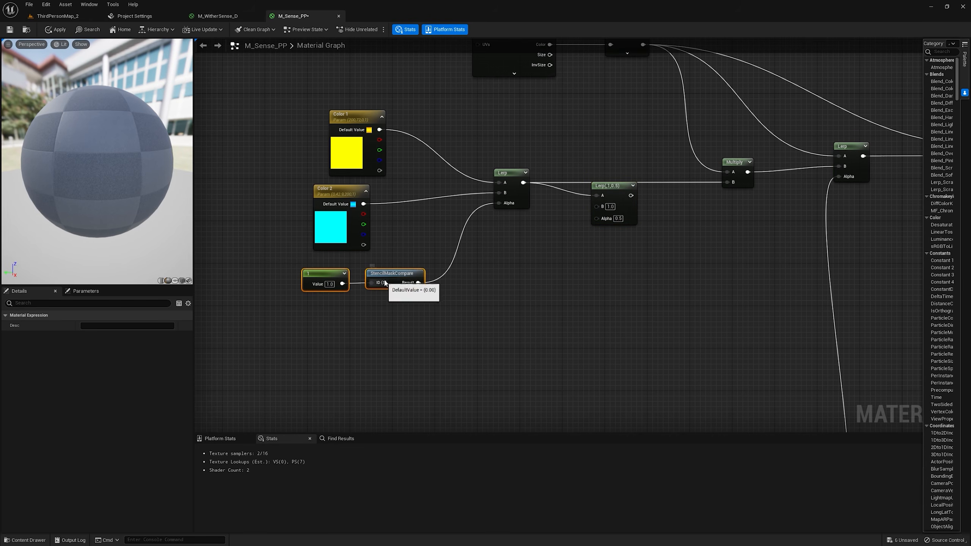
{"action": "right_click", "coordinate": [386, 278]}
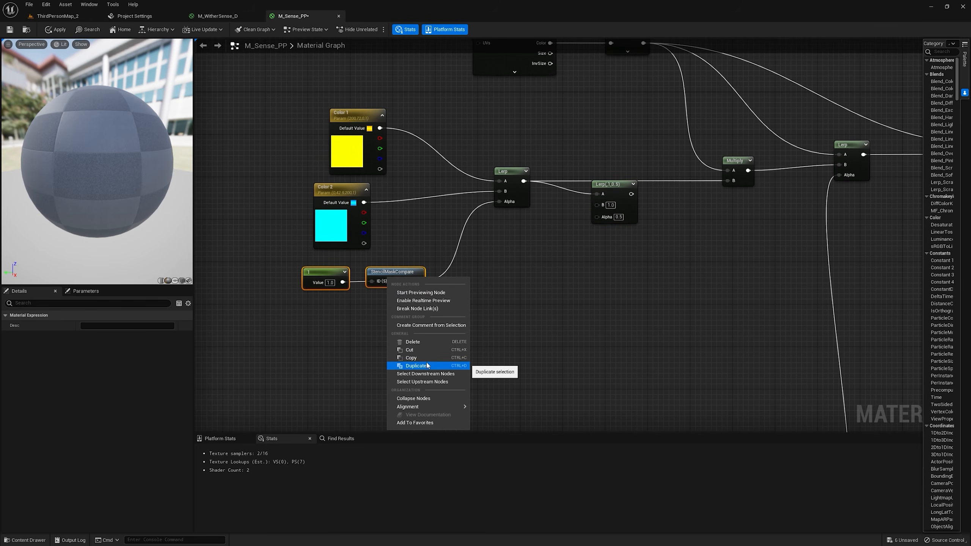
{"action": "left_click", "coordinate": [416, 365]}
{"action": "left_click_drag", "start_coordinate": [388, 287], "coordinate": [470, 295]}
{"action": "type", "text": "2"}
{"action": "left_click_drag", "start_coordinate": [583, 292], "coordinate": [596, 217]}
{"action": "left_click_drag", "start_coordinate": [624, 194], "coordinate": [732, 181]}
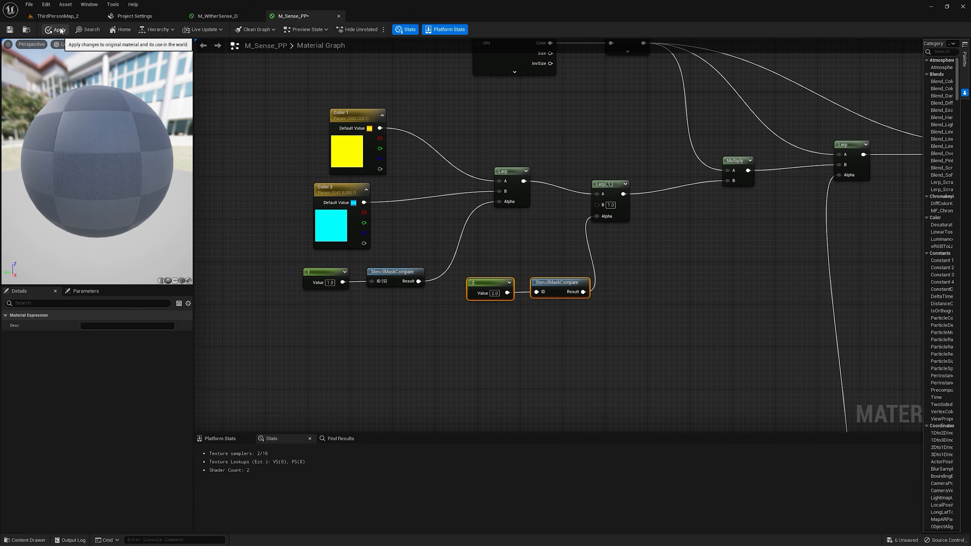
- Set the selected rock's CustomDepth Stencil Value to 2 in the level and move closer to it
{"action": "left_click", "coordinate": [57, 15]}
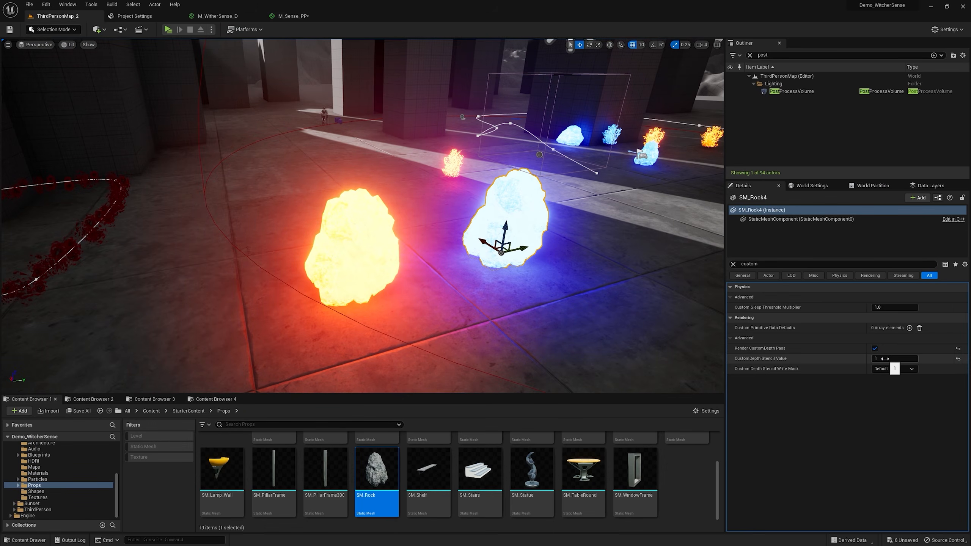
{"action": "key", "text": "Return"}
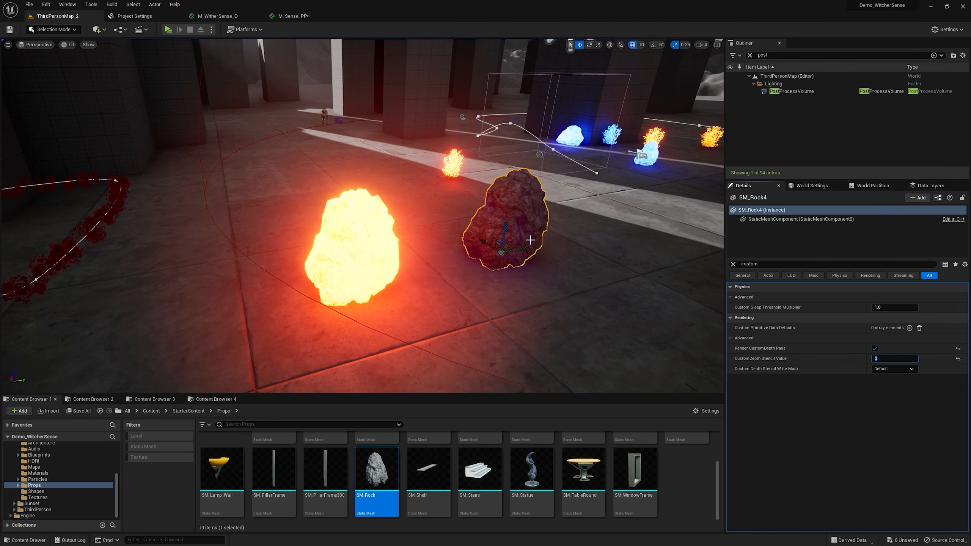
{"action": "key", "text": "w"}
{"action": "mouse_move", "coordinate": [448, 232]}
{"action": "right_mouse_down"}
{"action": "mouse_move", "coordinate": [458, 207]}
{"action": "mouse_move", "coordinate": [448, 232]}
{"action": "right_mouse_up"}
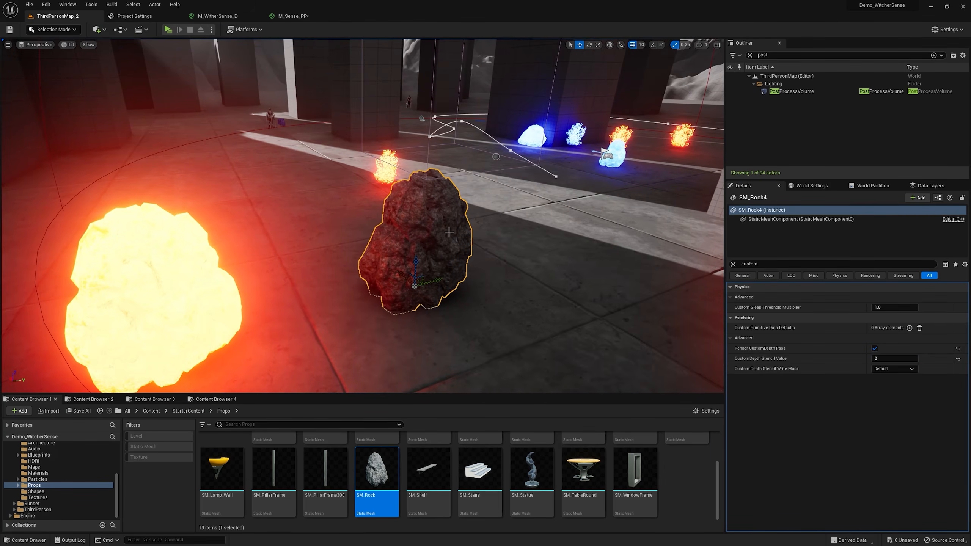
- Set the second Lerp's B value to 22, apply the material and check the rock in the level
{"action": "left_click", "coordinate": [293, 16]}
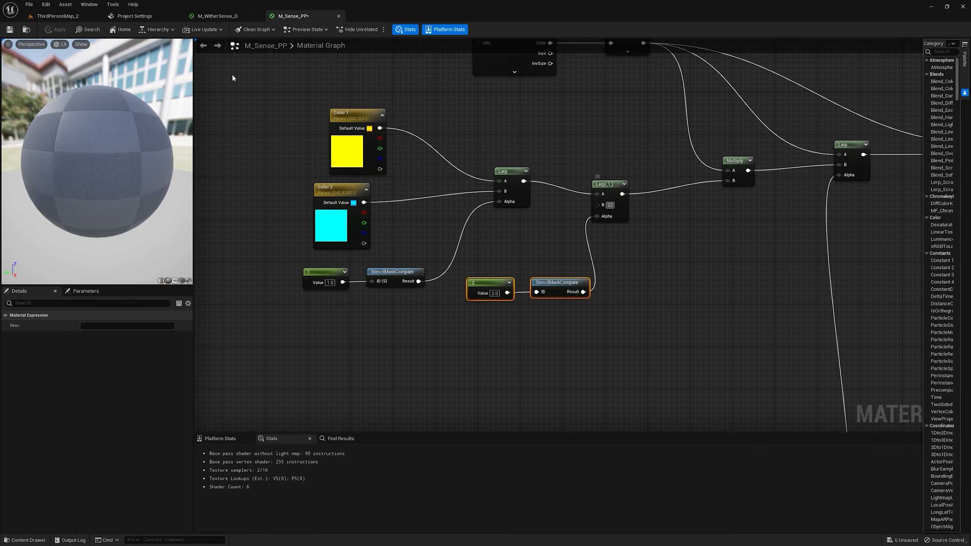
{"action": "key", "text": "Return"}
{"action": "left_click", "coordinate": [73, 26]}
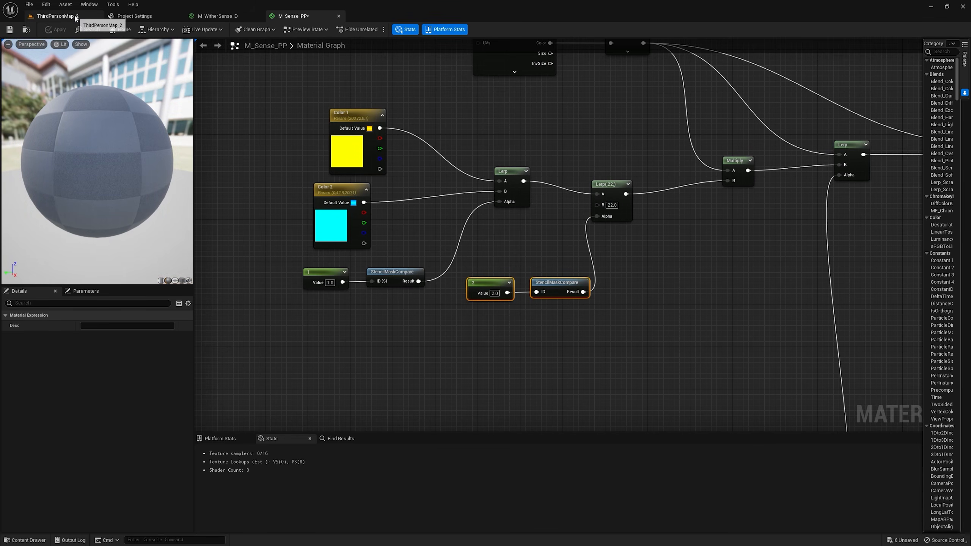
{"action": "left_click", "coordinate": [57, 15]}
- Delete the second Lerp with its constant and StencilMaskCompare, and reconnect the first Lerp to Multiply's B
{"action": "left_click", "coordinate": [293, 16]}
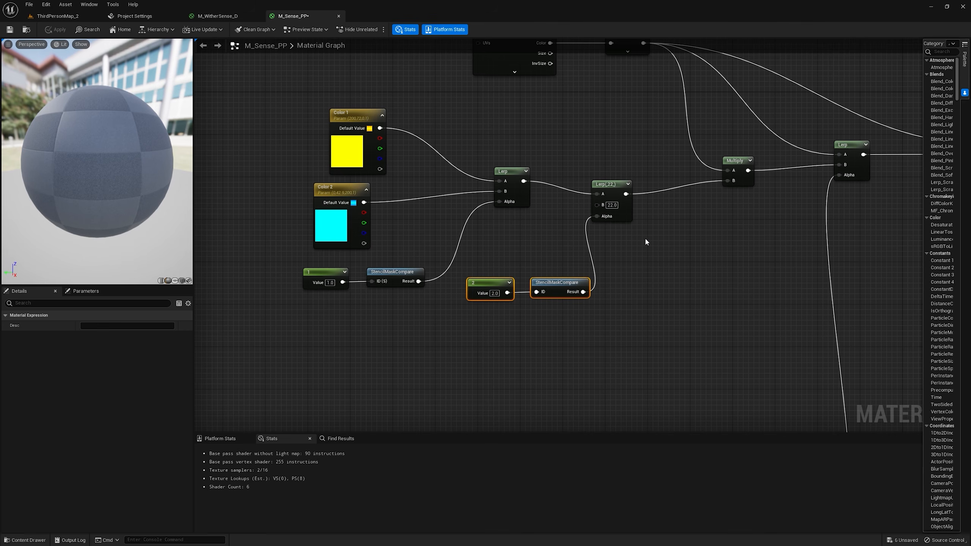
{"action": "left_click_drag", "start_coordinate": [628, 304], "coordinate": [574, 158]}
{"action": "key", "text": "Delete"}
{"action": "left_click_drag", "start_coordinate": [617, 321], "coordinate": [509, 291]}
{"action": "key", "text": "Delete"}
{"action": "left_click_drag", "start_coordinate": [523, 181], "coordinate": [728, 180]}
- Set the selected rock's CustomDepth Stencil Value to 1 and view both glowing rocks in the level
{"action": "left_click", "coordinate": [62, 15]}
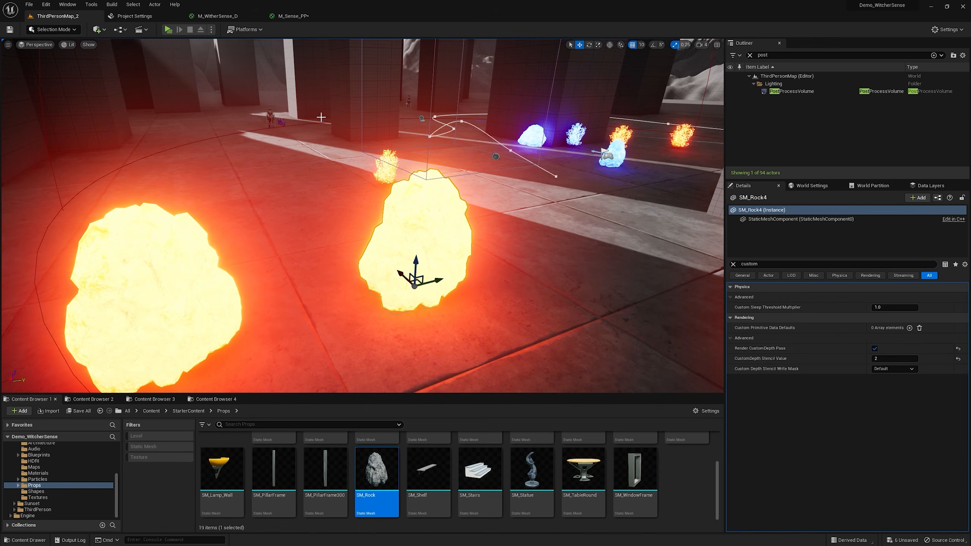
{"action": "left_click", "coordinate": [886, 358]}
{"action": "type", "text": "1"}
{"action": "key", "text": "Return"}
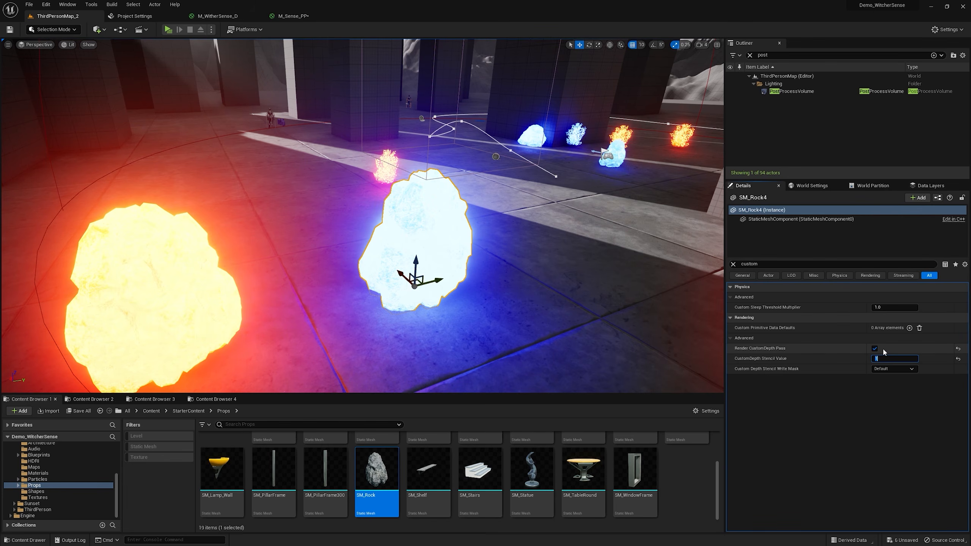
{"action": "right_click_drag", "start_coordinate": [449, 227], "coordinate": [420, 226]}
{"action": "key", "text": "s"}
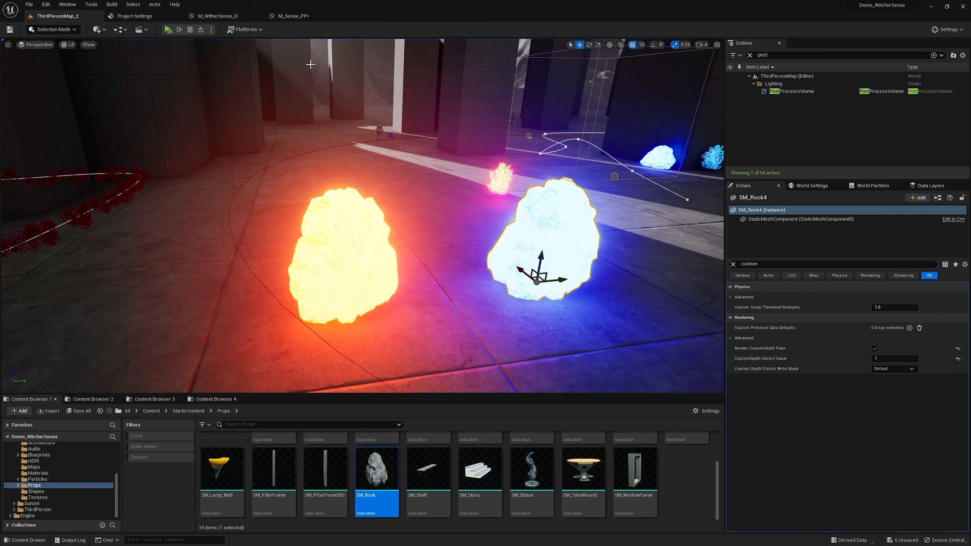
- Add a named reroute declaration called Main Color, break the Mask's existing output links and connect the Mask only to the reroute
{"action": "left_click", "coordinate": [297, 16]}
{"action": "left_click_drag", "start_coordinate": [515, 155], "coordinate": [594, 107]}
{"action": "type", "text": "rero"}
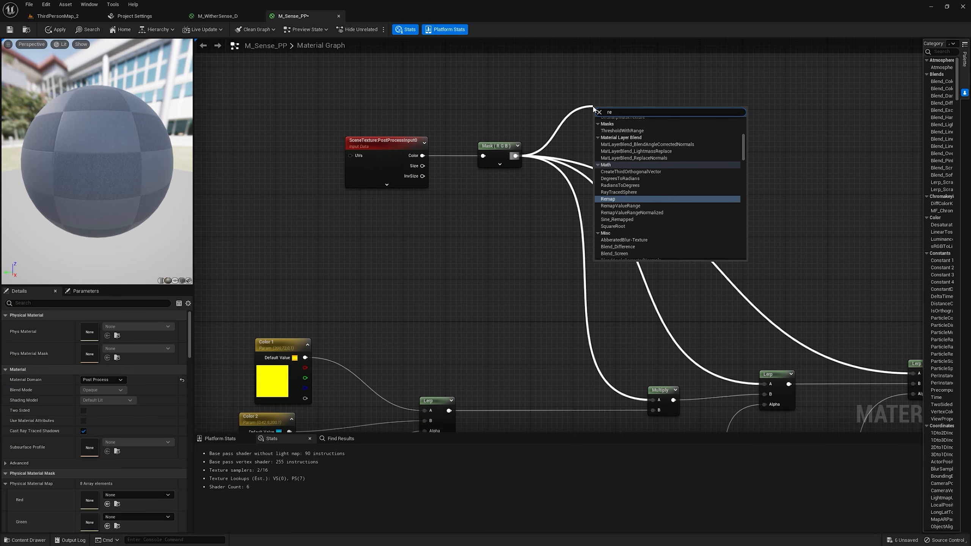
{"action": "left_click", "coordinate": [646, 156]}
{"action": "type", "text": "Main Color"}
{"action": "left_click", "coordinate": [646, 157]}
{"action": "left_click", "coordinate": [515, 156], "text": "alt"}
{"action": "right_click_drag", "start_coordinate": [660, 215], "coordinate": [602, 190]}
{"action": "left_click_drag", "start_coordinate": [457, 131], "coordinate": [497, 126]}
- Add a Main Color reroute node and connect it to the A inputs of the Multiply and the two Lerps after it
{"action": "right_click_drag", "start_coordinate": [594, 181], "coordinate": [536, 75]}
{"action": "right_click", "coordinate": [482, 163]}
{"action": "type", "text": "main"}
{"action": "key", "text": "Return"}
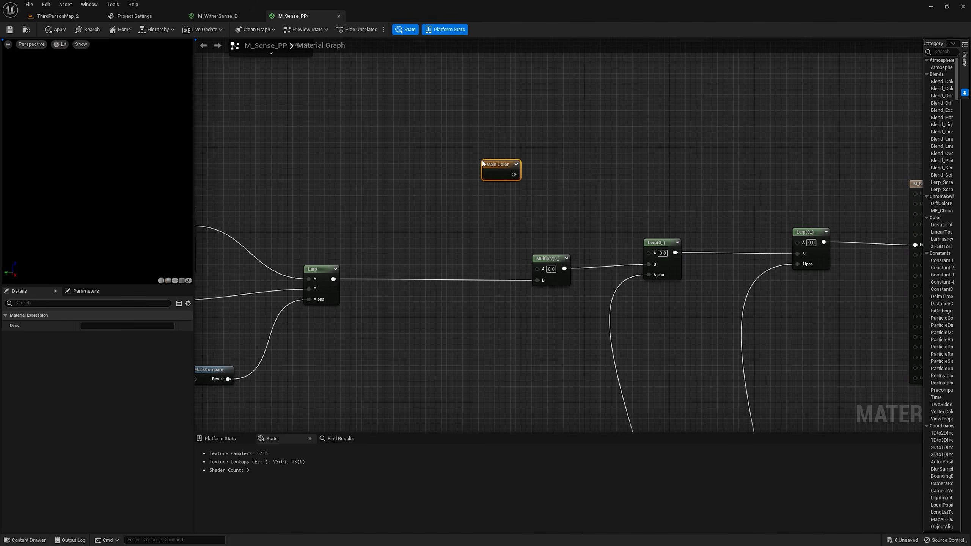
{"action": "left_click_drag", "start_coordinate": [487, 173], "coordinate": [797, 242]}
{"action": "left_click_drag", "start_coordinate": [680, 168], "coordinate": [645, 254]}
{"action": "left_click_drag", "start_coordinate": [646, 253], "coordinate": [649, 253]}
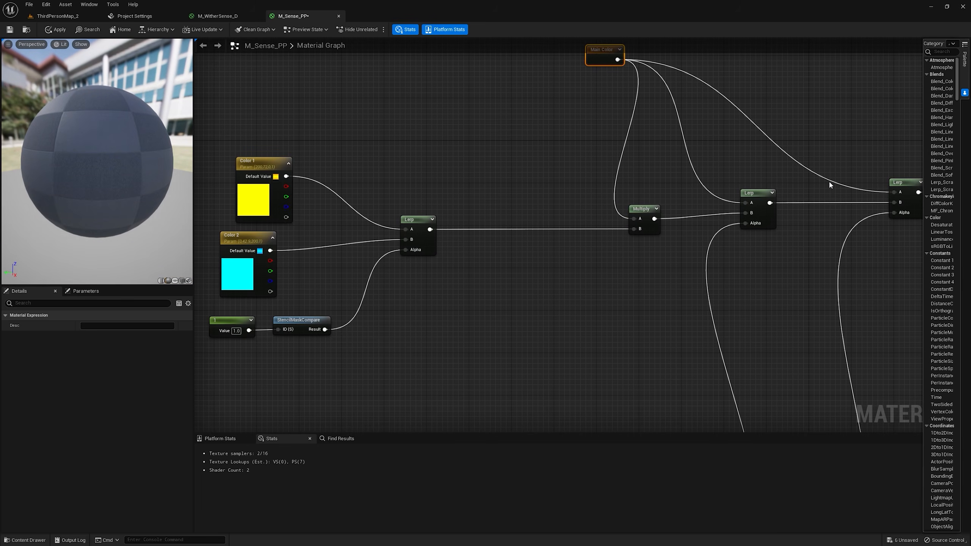
- Insert a reroute point on the wire from Main Color to the last Lerp and move it up
{"action": "left_click", "coordinate": [828, 184]}
{"action": "double_click", "coordinate": [828, 181]}
{"action": "left_click_drag", "start_coordinate": [832, 182], "coordinate": [844, 69]}
- Duplicate the Main Color node, place it above the color Lerp, and shift the color and stencil nodes away from the Multiply
{"action": "right_click_drag", "start_coordinate": [462, 190], "coordinate": [591, 215]}
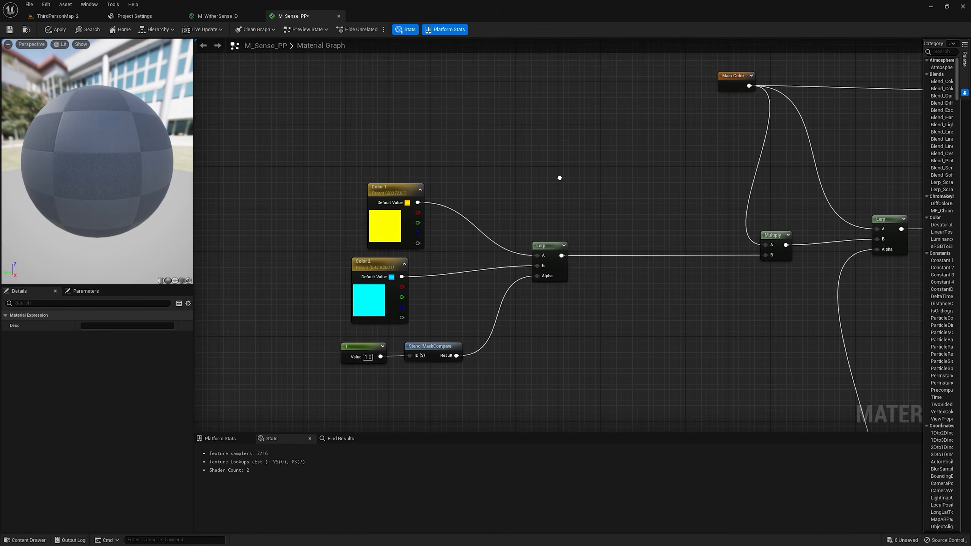
{"action": "right_click", "coordinate": [722, 76]}
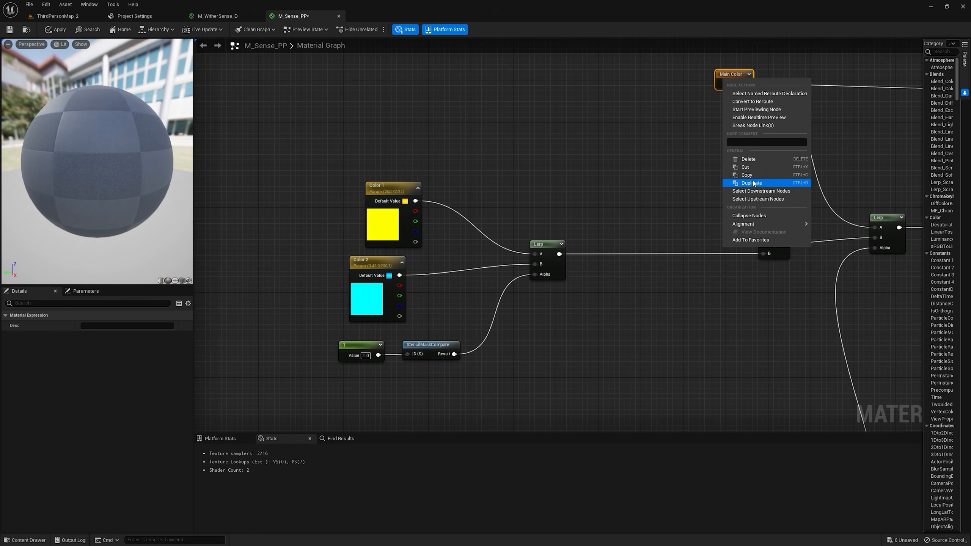
{"action": "left_click", "coordinate": [762, 183]}
{"action": "left_click_drag", "start_coordinate": [744, 96], "coordinate": [522, 176]}
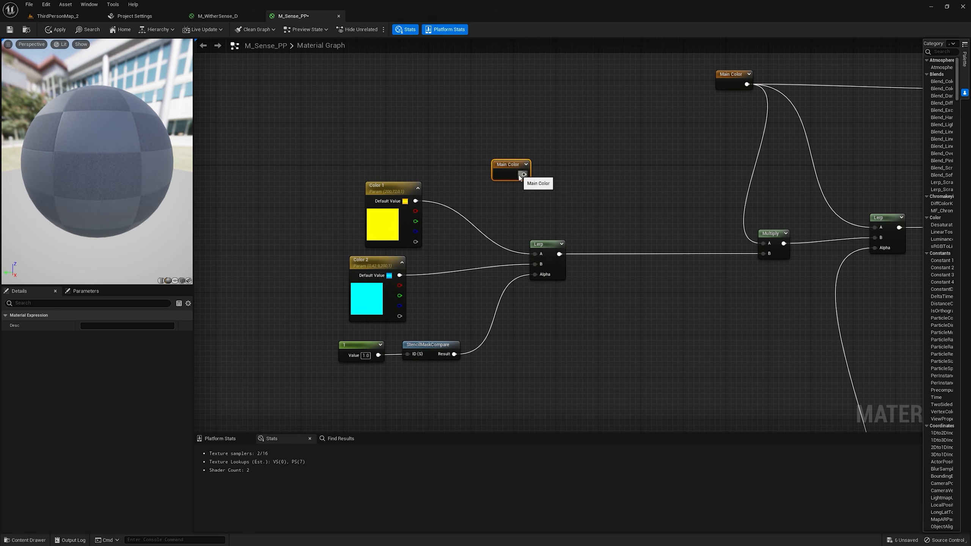
{"action": "right_click_drag", "start_coordinate": [344, 243], "coordinate": [436, 180]}
{"action": "left_click_drag", "start_coordinate": [372, 147], "coordinate": [664, 329]}
{"action": "left_click_drag", "start_coordinate": [639, 188], "coordinate": [470, 198]}
- Create an Add node with Main Color in A and the color Lerp's output in B
{"action": "left_click_drag", "start_coordinate": [601, 103], "coordinate": [613, 153]}
{"action": "key", "text": "a"}
{"action": "left_click", "coordinate": [605, 138]}
{"action": "left_click_drag", "start_coordinate": [481, 203], "coordinate": [601, 170]}
{"action": "left_click_drag", "start_coordinate": [601, 170], "coordinate": [613, 165]}
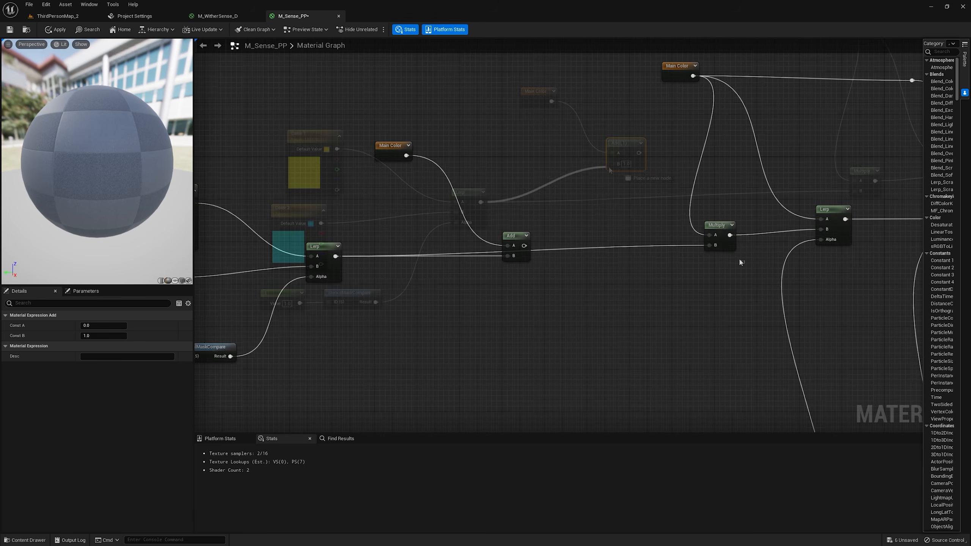
- Replace the Multiply with a Lerp taking Main Color in A and Add in B, and connect it to the next Lerp's B
{"action": "left_click_drag", "start_coordinate": [744, 264], "coordinate": [712, 221]}
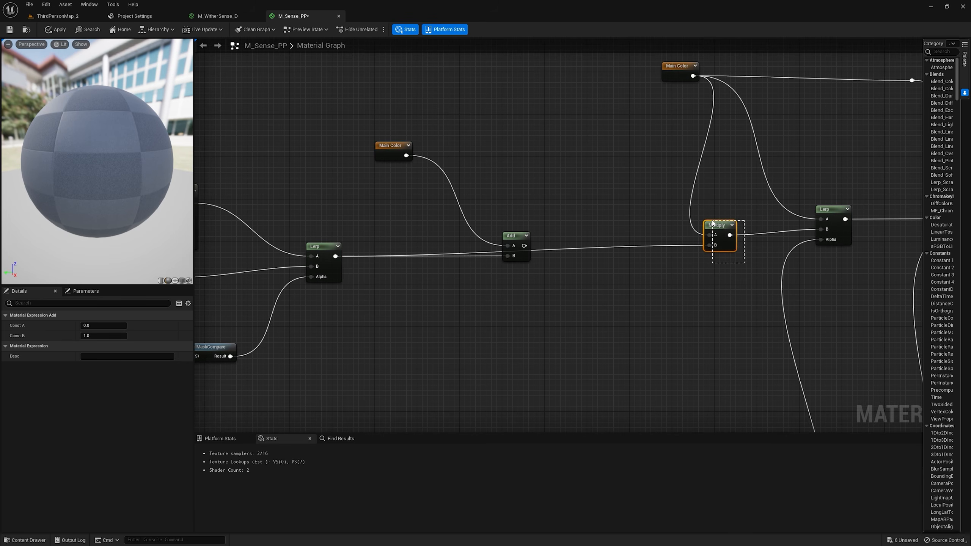
{"action": "key", "text": "Delete"}
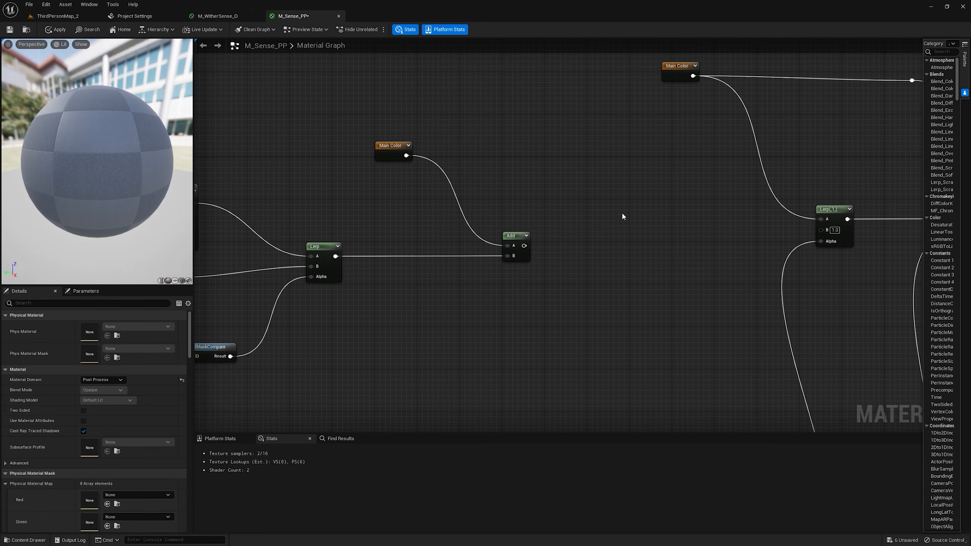
{"action": "key", "text": "l"}
{"action": "left_click", "coordinate": [623, 211]}
{"action": "left_click_drag", "start_coordinate": [408, 151], "coordinate": [624, 218]}
{"action": "left_click_drag", "start_coordinate": [524, 245], "coordinate": [826, 232]}
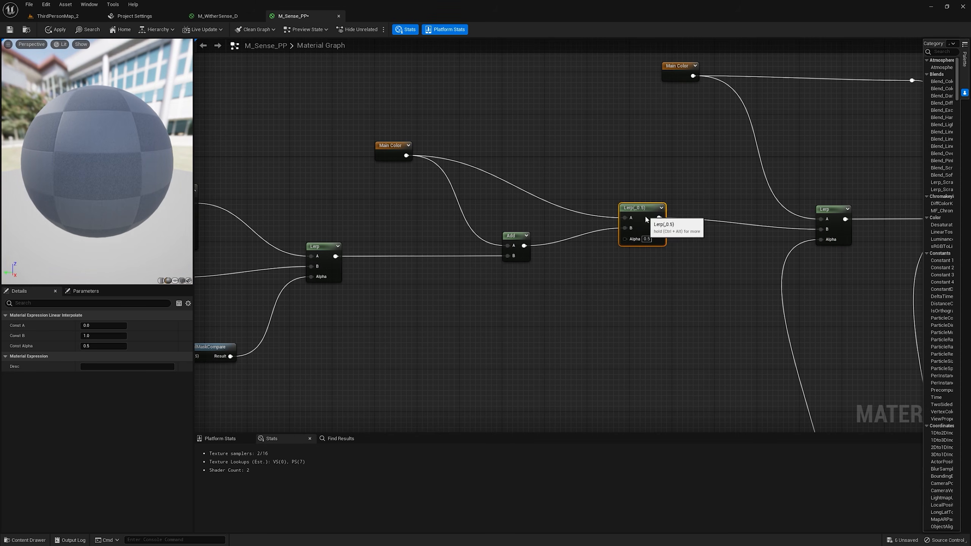
- Add a Fresnel node below the Add node and connect it to the new Lerp's Alpha
{"action": "left_click_drag", "start_coordinate": [645, 212], "coordinate": [640, 236]}
{"action": "right_click_drag", "start_coordinate": [639, 235], "coordinate": [713, 182]}
{"action": "right_click", "coordinate": [610, 268]}
{"action": "type", "text": "fre"}
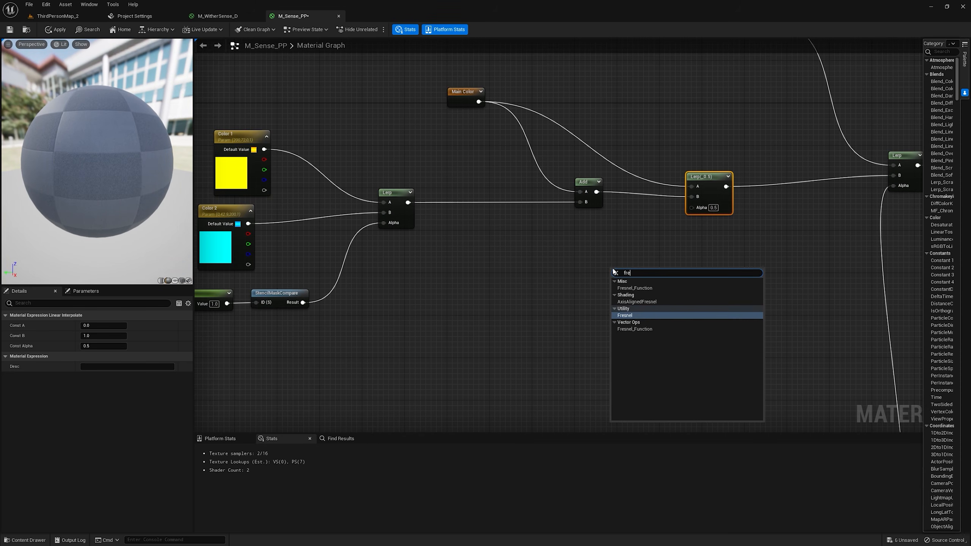
{"action": "left_click", "coordinate": [649, 315]}
{"action": "left_click_drag", "start_coordinate": [651, 272], "coordinate": [622, 272]}
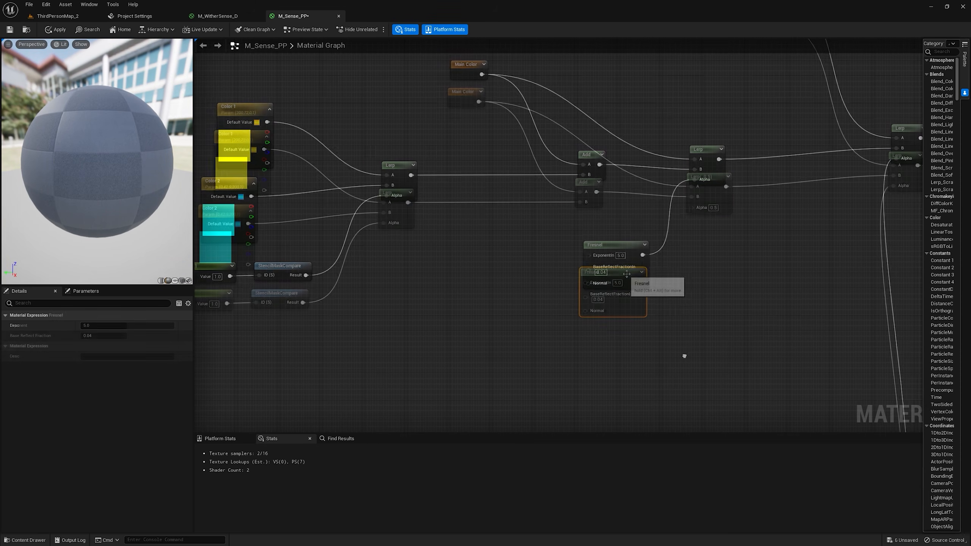
- Duplicate the SceneTexture and Mask nodes and place the copies beside the Fresnel node
{"action": "right_click_drag", "start_coordinate": [685, 353], "coordinate": [638, 384]}
{"action": "scroll", "coordinate": [639, 383], "scroll_direction": "down", "scroll_amount": 2}
{"action": "right_click_drag", "start_coordinate": [642, 312], "coordinate": [667, 403]}
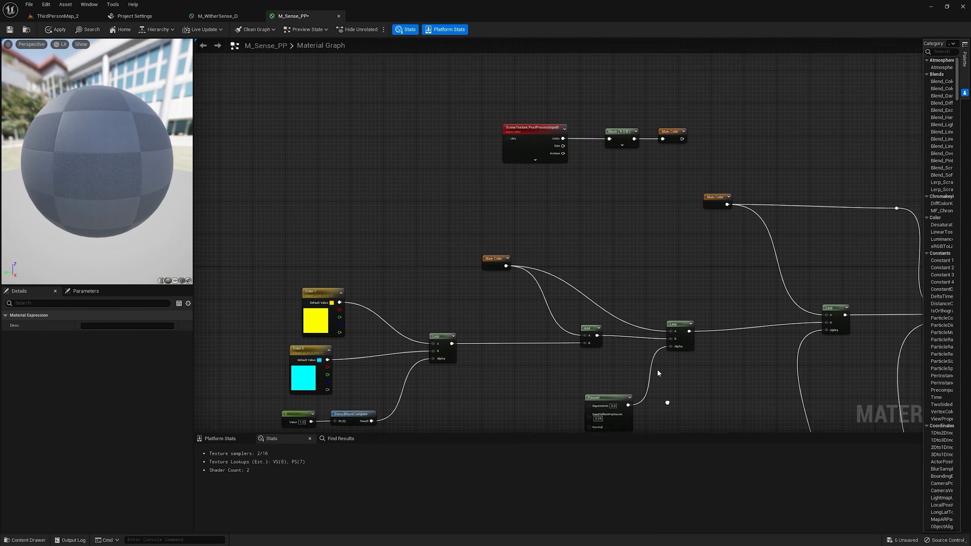
{"action": "scroll", "coordinate": [535, 191], "scroll_direction": "up", "scroll_amount": 2}
{"action": "left_click_drag", "start_coordinate": [453, 96], "coordinate": [678, 153]}
{"action": "right_click", "coordinate": [552, 102]}
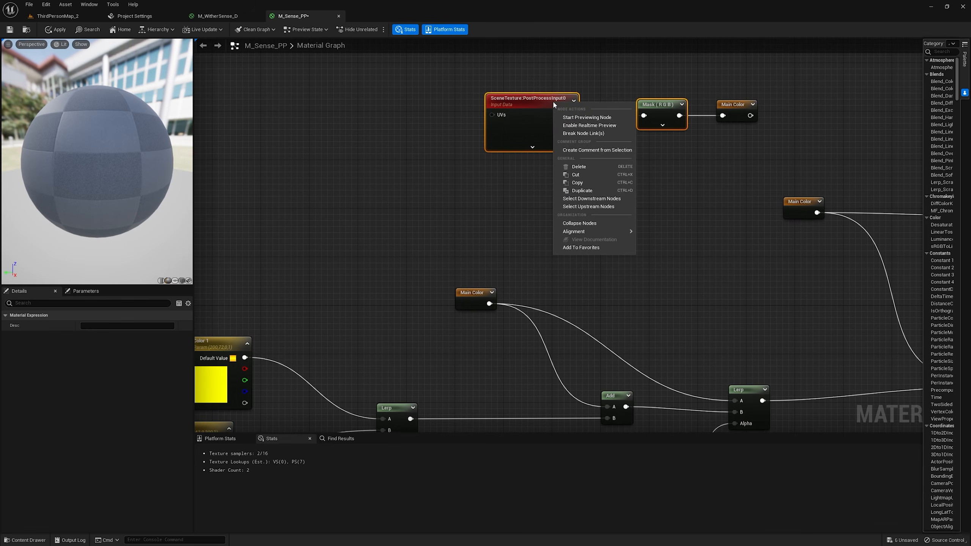
{"action": "left_click", "coordinate": [591, 188]}
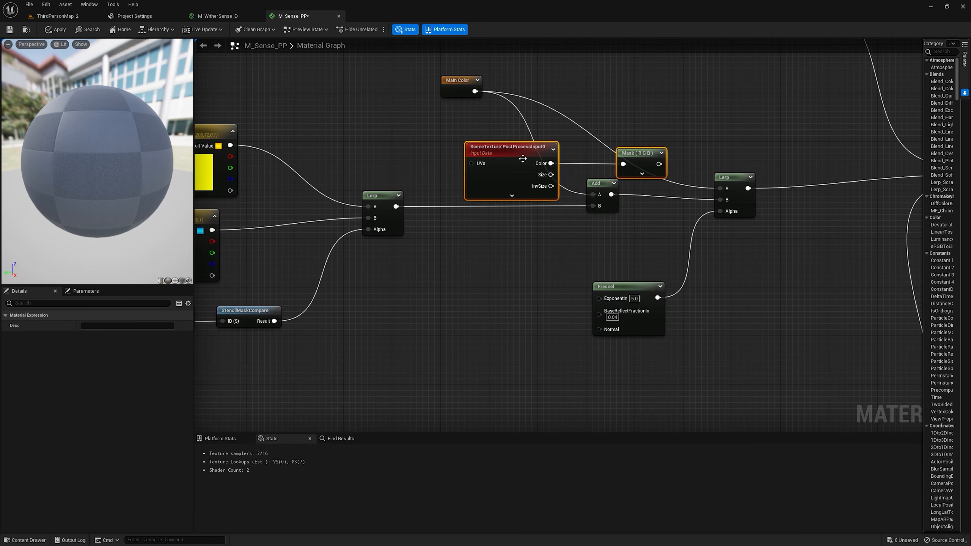
{"action": "left_click_drag", "start_coordinate": [521, 162], "coordinate": [475, 357]}
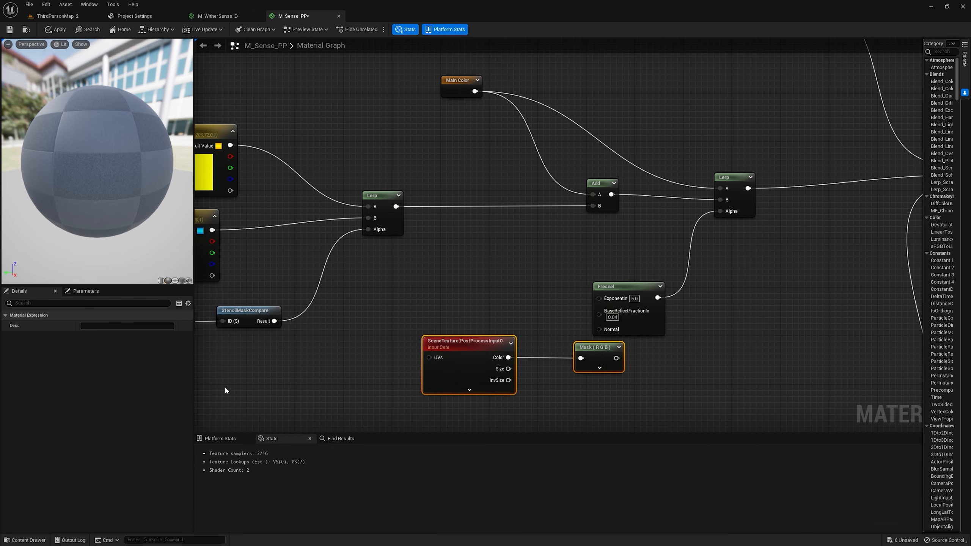
- Set the duplicated SceneTexture to WorldNormal and connect its Mask to the Fresnel's Normal input
{"action": "left_click", "coordinate": [451, 345]}
{"action": "left_click", "coordinate": [122, 327]}
{"action": "left_click", "coordinate": [105, 411]}
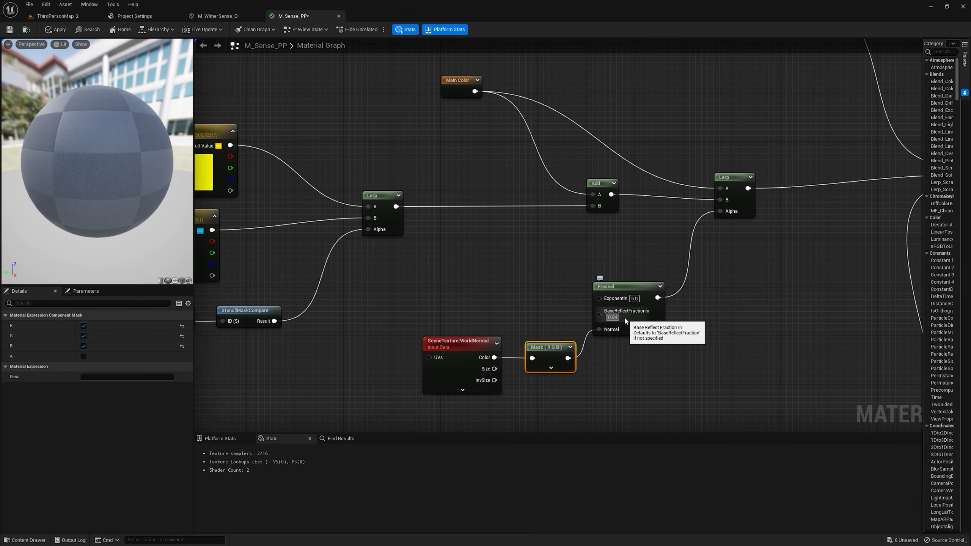
- Set the Fresnel node's Base Reflect Fraction to 0 and check the glowing rocks in the level
{"action": "key", "text": "BackSpace"}
{"action": "key", "text": "Return"}
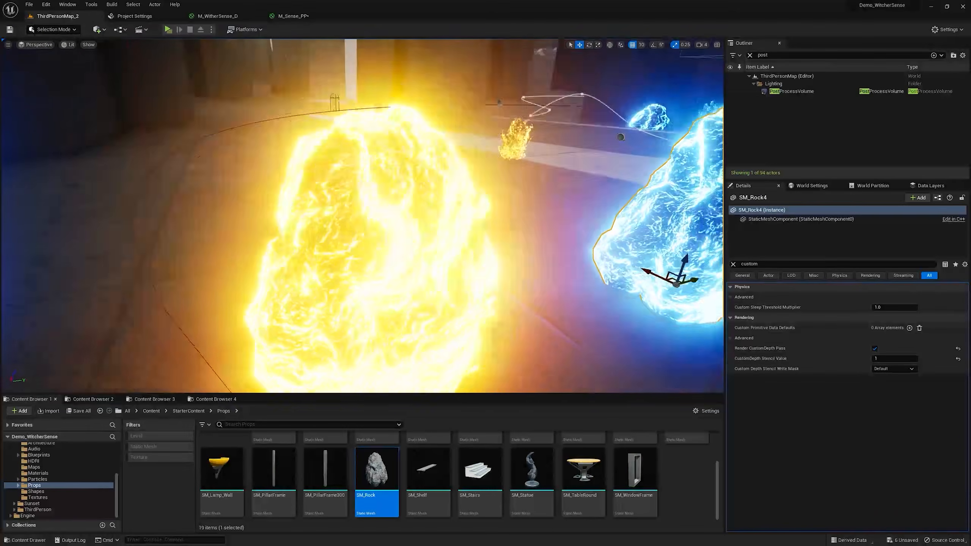
{"action": "key", "text": "s"}
{"action": "mouse_move", "coordinate": [363, 217]}
{"action": "right_mouse_down"}
{"action": "mouse_move", "coordinate": [413, 214]}
{"action": "mouse_move", "coordinate": [365, 213]}
{"action": "right_mouse_up"}
{"action": "key", "text": "a"}
{"action": "key", "text": "d"}
{"action": "key", "text": "w"}
{"action": "key", "text": "s"}
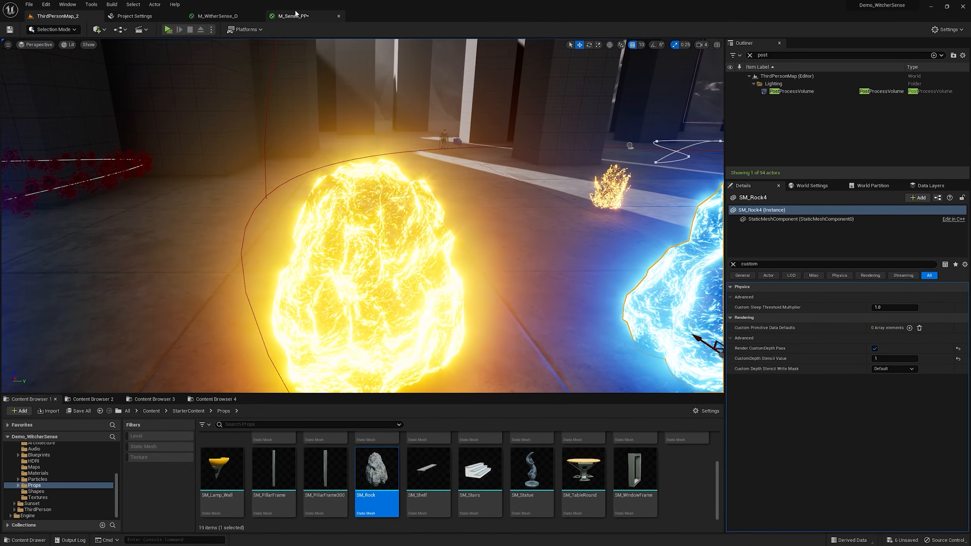
- Set the Fresnel node's exponent to 15, apply the material and check the rocks in the level
{"action": "left_click", "coordinate": [292, 16]}
{"action": "left_click", "coordinate": [636, 300]}
{"action": "type", "text": "15"}
{"action": "key", "text": "Return"}
{"action": "left_click", "coordinate": [55, 30]}
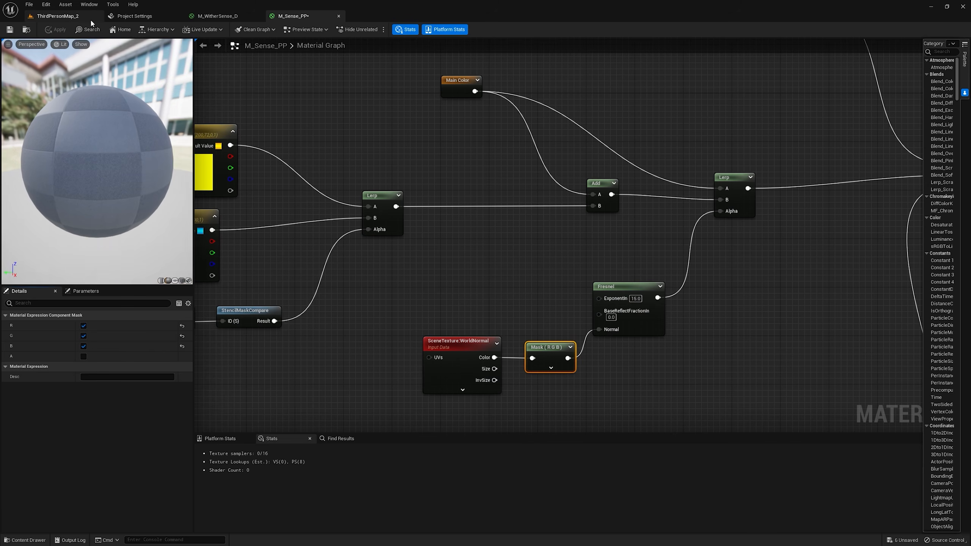
{"action": "left_click", "coordinate": [57, 16]}
{"action": "key", "text": "a"}
{"action": "mouse_move", "coordinate": [367, 213]}
{"action": "right_mouse_down"}
{"action": "mouse_move", "coordinate": [444, 213]}
{"action": "mouse_move", "coordinate": [383, 213]}
{"action": "right_mouse_up"}
{"action": "key", "text": "d"}
- Insert a Multiply node with B set to 0.5 between the Color 1/Color 2 Lerp and the Add node
{"action": "left_click", "coordinate": [293, 16]}
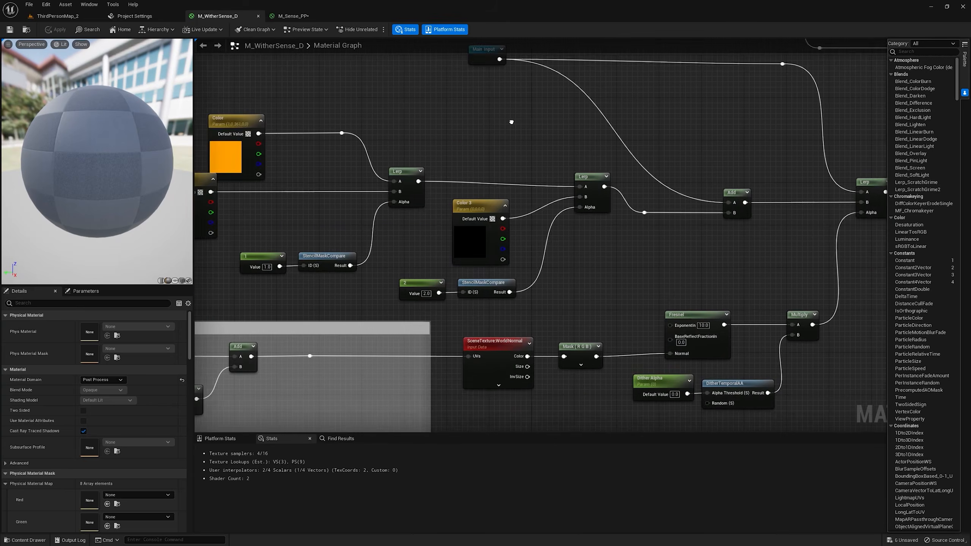
{"action": "right_click_drag", "start_coordinate": [670, 231], "coordinate": [602, 220]}
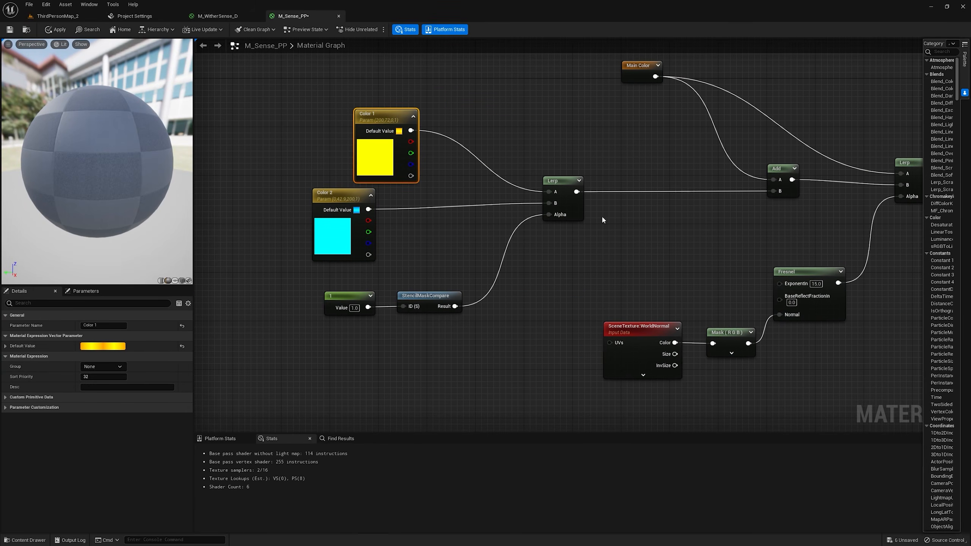
{"action": "left_click", "coordinate": [619, 199]}
{"action": "left_click_drag", "start_coordinate": [632, 204], "coordinate": [777, 191]}
{"action": "left_click", "coordinate": [631, 204]}
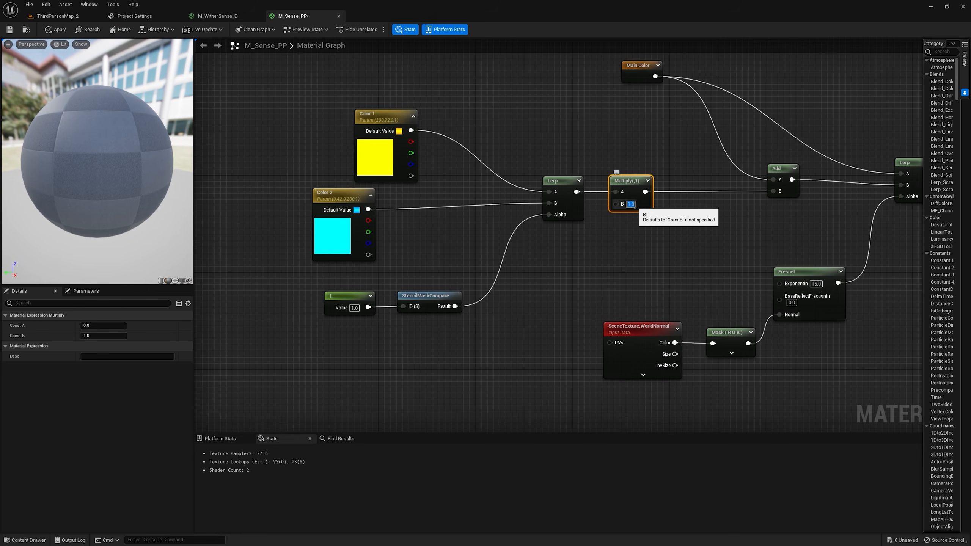
{"action": "type", "text": "0.5"}
{"action": "key", "text": "Return"}
- Review Color 1's default color values, then examine the glow on the rocks in the level
{"action": "left_click", "coordinate": [376, 115]}
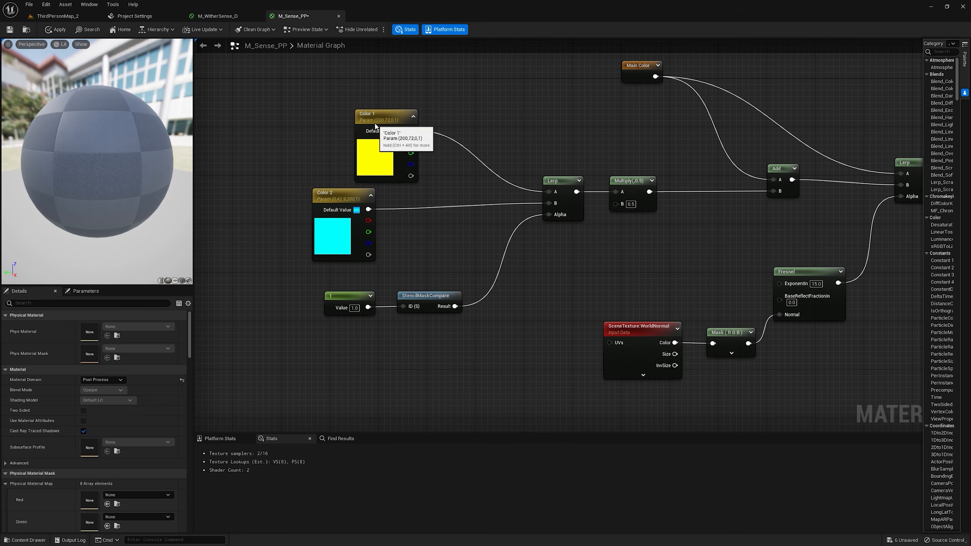
{"action": "left_click", "coordinate": [122, 348]}
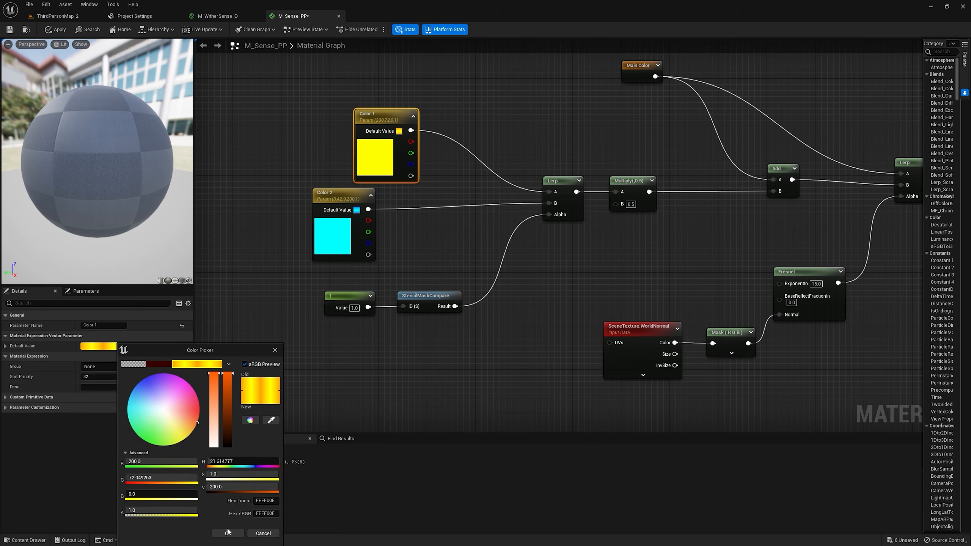
{"action": "left_click", "coordinate": [228, 533]}
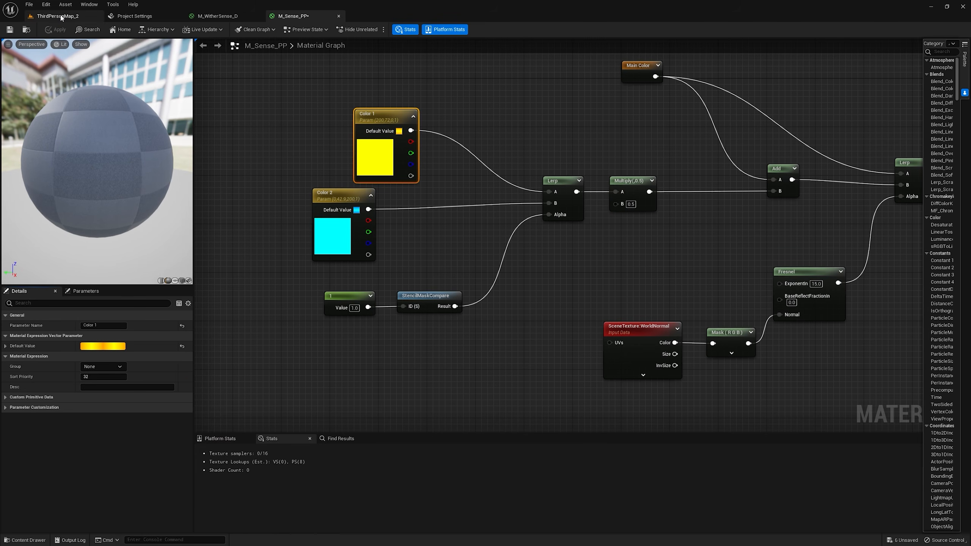
{"action": "left_click", "coordinate": [57, 16]}
{"action": "right_click_drag", "start_coordinate": [362, 216], "coordinate": [401, 230]}
{"action": "right_click_drag", "start_coordinate": [439, 201], "coordinate": [449, 198]}
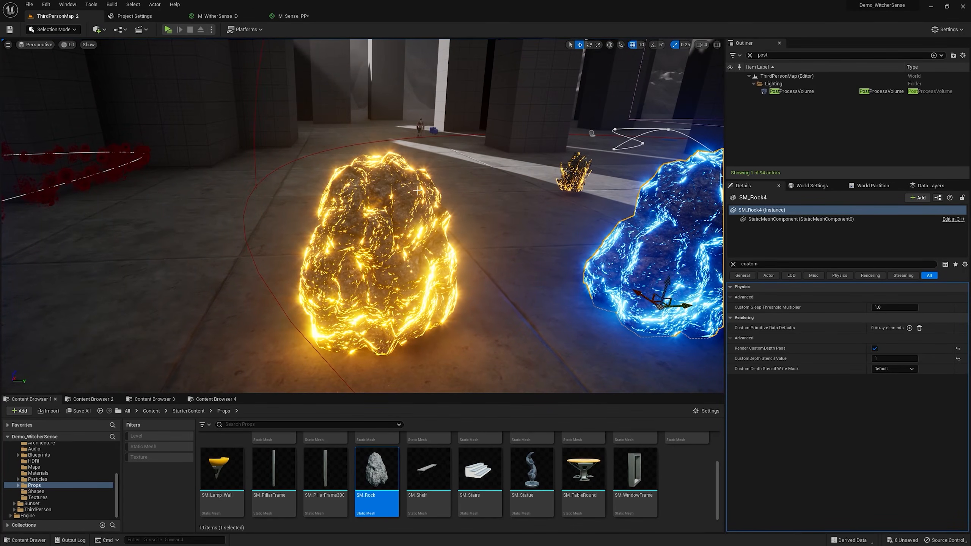
- Add a ScreenPosition node in the empty area to the left of the WorldNormal SceneTexture in M_Sense_PP
{"action": "left_click", "coordinate": [314, 15]}
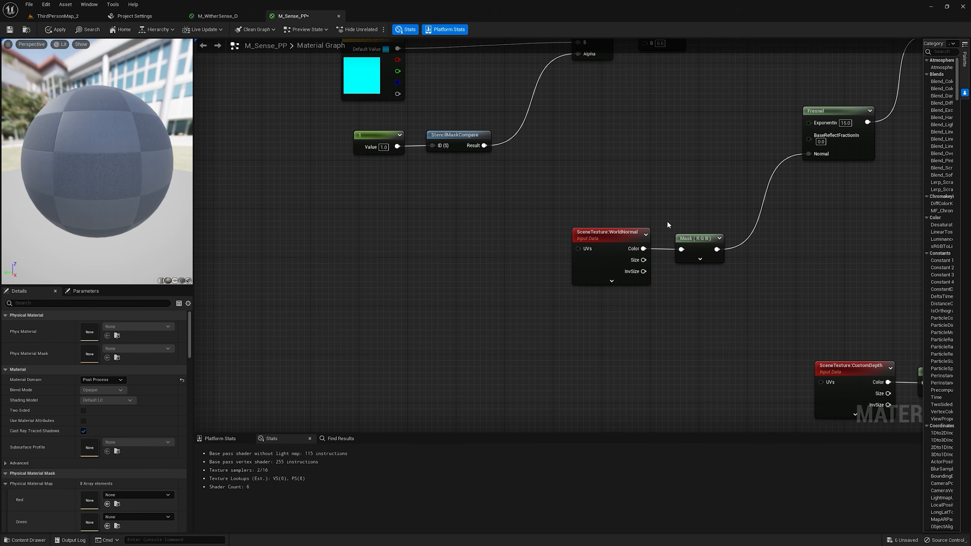
{"action": "left_click", "coordinate": [696, 241]}
{"action": "right_click_drag", "start_coordinate": [351, 222], "coordinate": [493, 197]}
{"action": "right_click", "coordinate": [470, 204]}
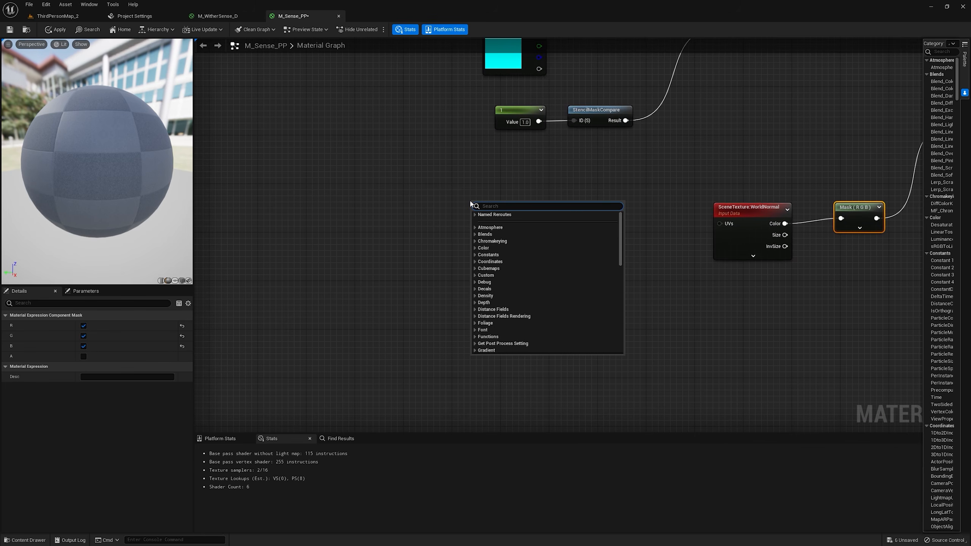
{"action": "type", "text": "screen"}
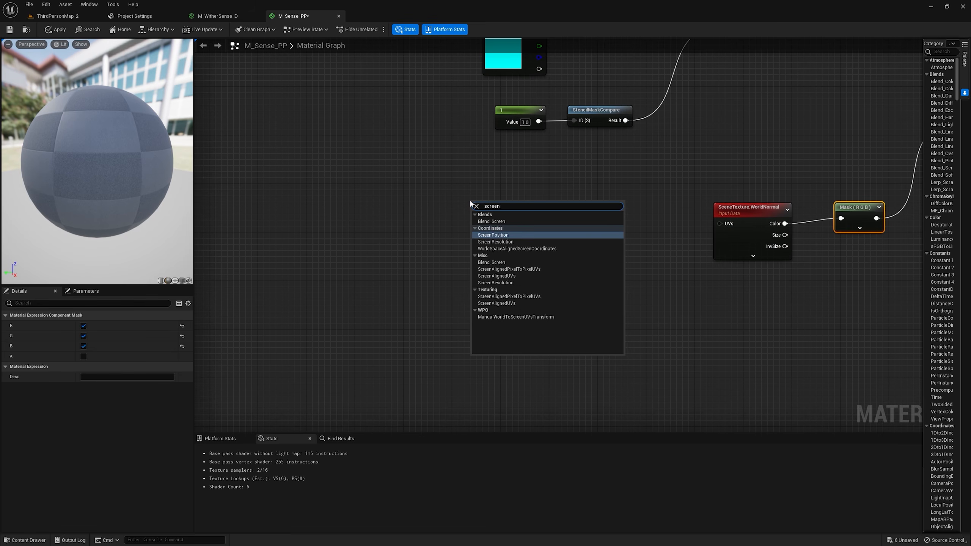
{"action": "key", "text": "Return"}
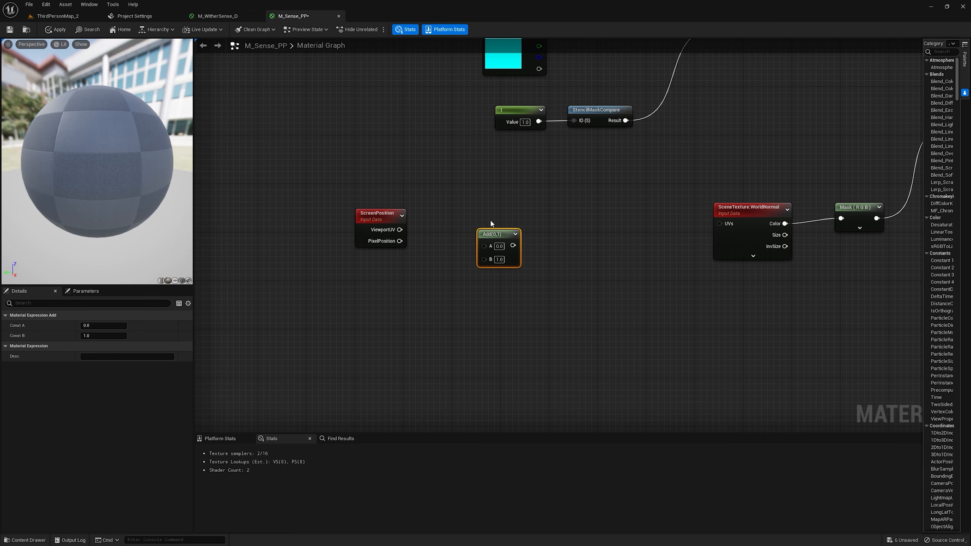
- Route ScreenPosition's ViewportUV through a new Add node's A input into the WorldNormal SceneTexture's UVs
{"action": "key", "text": "Delete"}
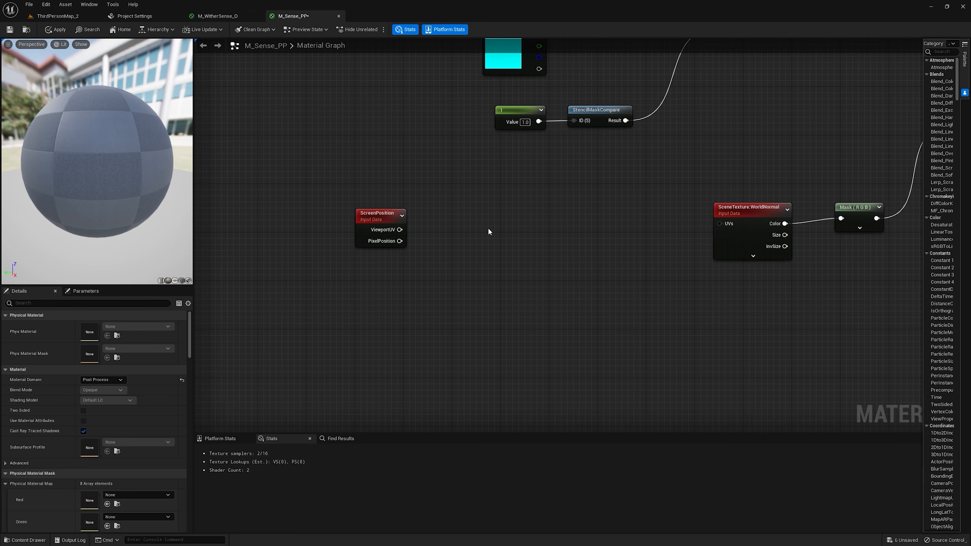
{"action": "left_click", "coordinate": [487, 227]}
{"action": "left_click_drag", "start_coordinate": [399, 230], "coordinate": [522, 224]}
{"action": "left_click_drag", "start_coordinate": [542, 230], "coordinate": [720, 224]}
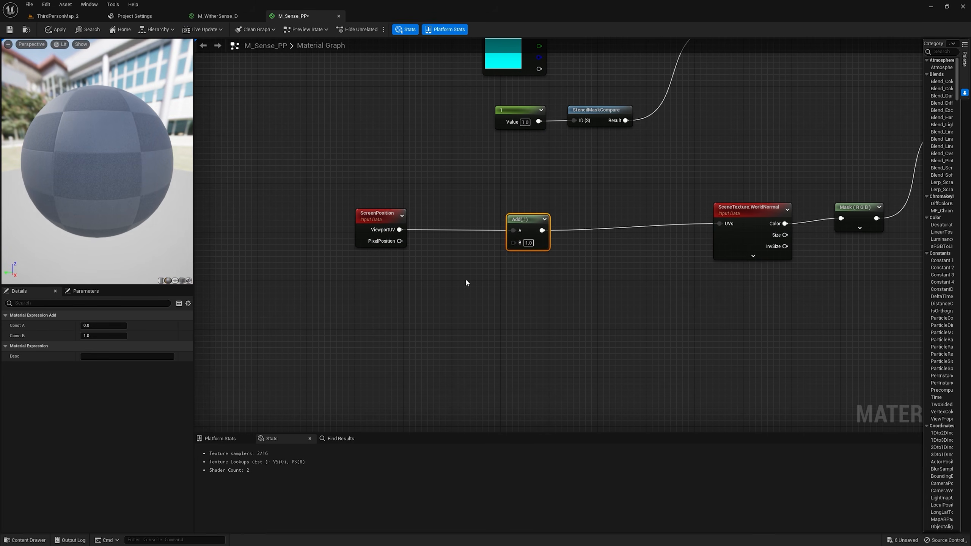
{"action": "right_click_drag", "start_coordinate": [467, 282], "coordinate": [510, 268]}
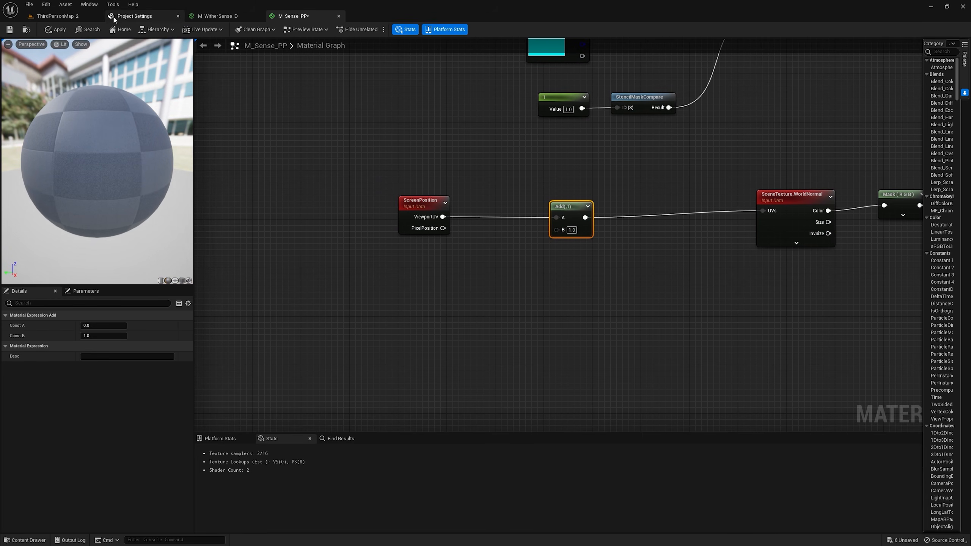
- Bring the T_Water_N texture from StarterContent/Textures into M_Sense_PP as a Texture Sample below the ScreenPosition node
{"action": "left_click", "coordinate": [72, 18]}
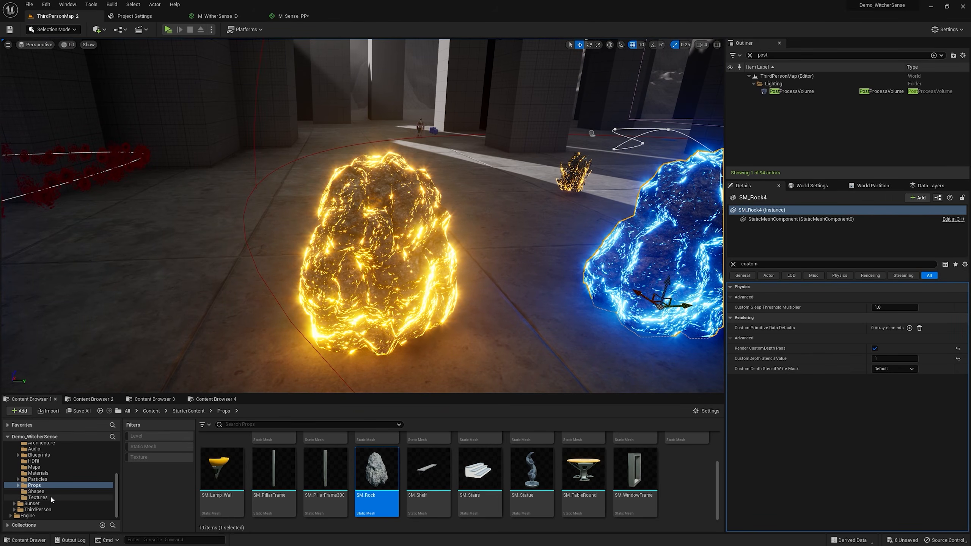
{"action": "left_click", "coordinate": [51, 498]}
{"action": "scroll", "coordinate": [488, 471], "scroll_direction": "down", "scroll_amount": 5}
{"action": "scroll", "coordinate": [488, 471], "scroll_direction": "down", "scroll_amount": 6}
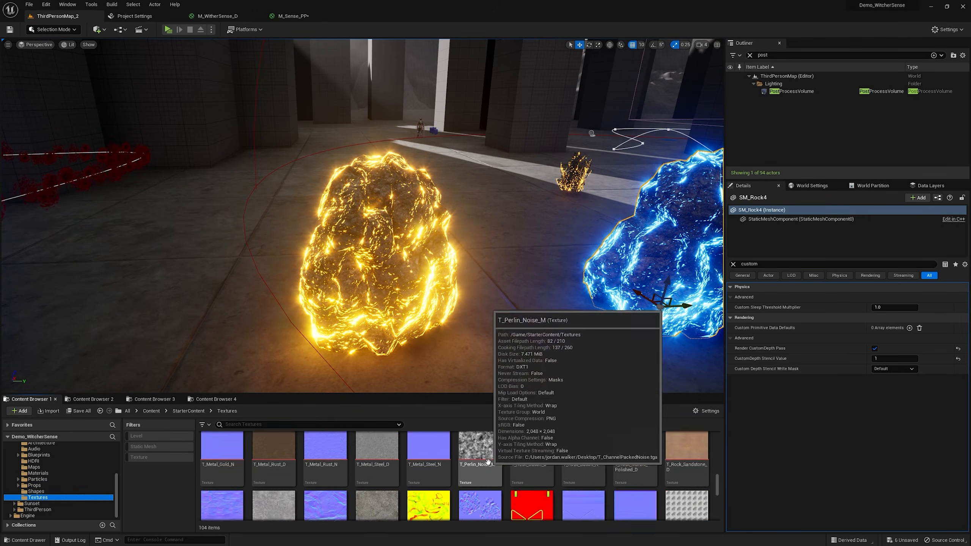
{"action": "scroll", "coordinate": [410, 473], "scroll_direction": "up", "scroll_amount": 2}
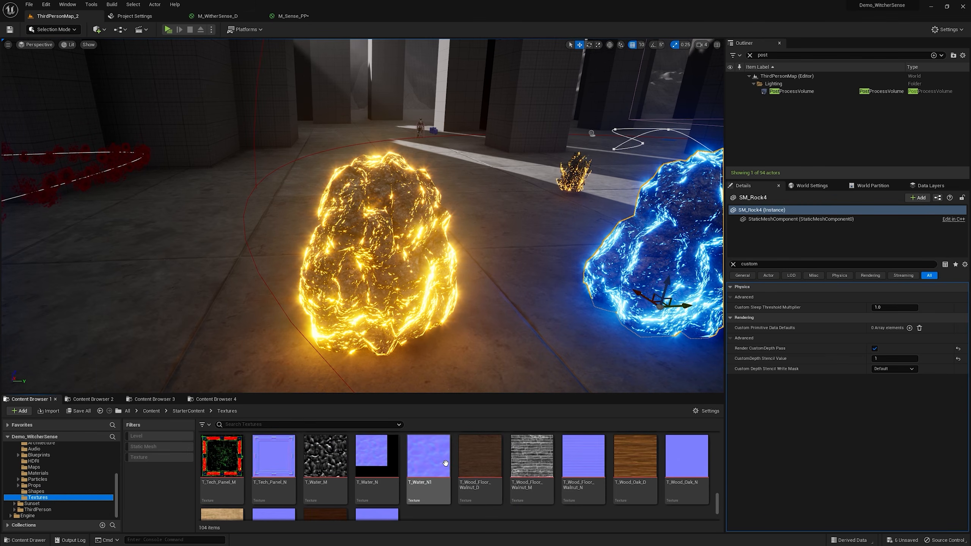
{"action": "left_click_drag", "start_coordinate": [377, 459], "coordinate": [423, 276]}
{"action": "right_click_drag", "start_coordinate": [458, 278], "coordinate": [495, 206]}
{"action": "left_click_drag", "start_coordinate": [495, 206], "coordinate": [478, 223]}
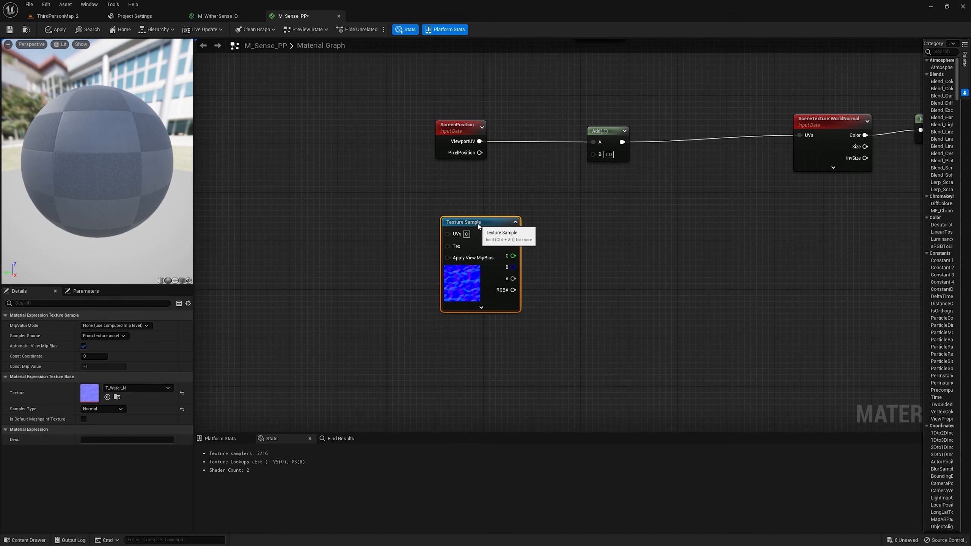
- Connect a Panner to the Texture Sample's UVs and run its RGB output through an R G mask into a Multiply
{"action": "left_click_drag", "start_coordinate": [393, 223], "coordinate": [587, 225]}
{"action": "type", "text": "com"}
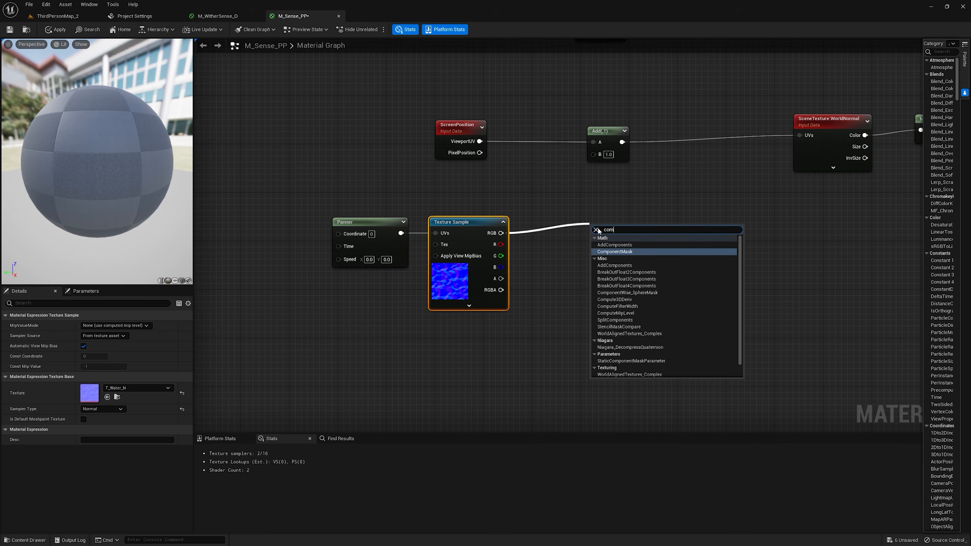
{"action": "left_click", "coordinate": [616, 252]}
{"action": "mouse_move", "coordinate": [620, 235]}
{"action": "left_mouse_down"}
{"action": "mouse_move", "coordinate": [548, 237]}
{"action": "mouse_move", "coordinate": [553, 225]}
{"action": "mouse_move", "coordinate": [598, 244]}
{"action": "mouse_move", "coordinate": [602, 229]}
{"action": "left_mouse_up"}
{"action": "left_click", "coordinate": [592, 230]}
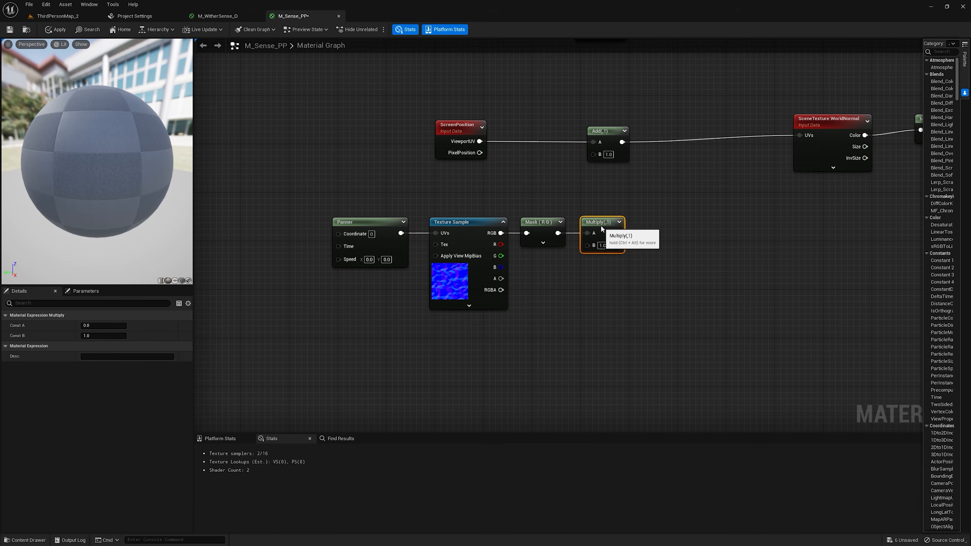
- Add a scalar parameter named Init with default 0.3 to the Multiply's B, and connect the Multiply to the Add's B
{"action": "left_click", "coordinate": [540, 293]}
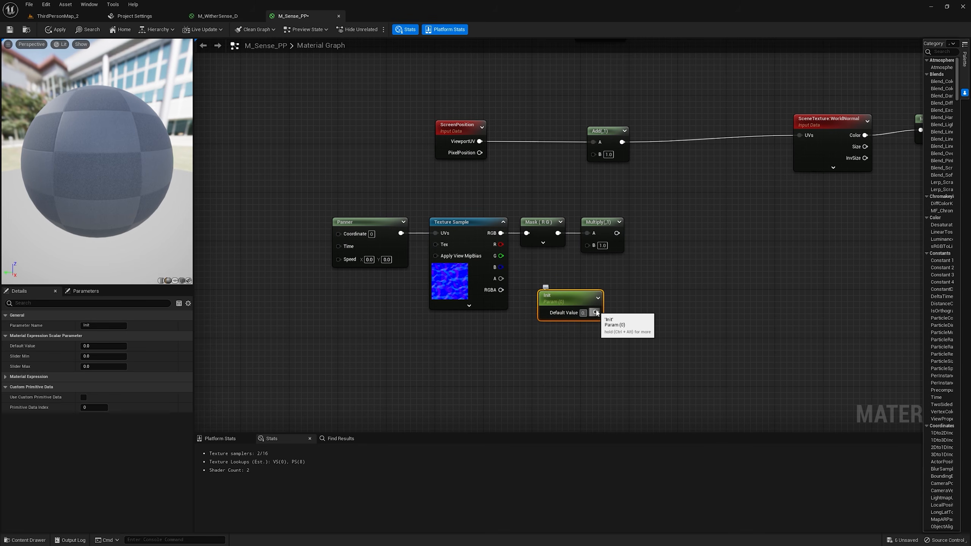
{"action": "left_click_drag", "start_coordinate": [599, 304], "coordinate": [593, 153]}
- Connect ViewportUV to the Panner's Coordinate, set the Panner's Speed Y to 1 and apply the material
{"action": "left_click_drag", "start_coordinate": [471, 150], "coordinate": [333, 174]}
{"action": "left_click_drag", "start_coordinate": [352, 236], "coordinate": [353, 234]}
{"action": "right_click_drag", "start_coordinate": [354, 246], "coordinate": [563, 216]}
{"action": "left_click", "coordinate": [564, 217]}
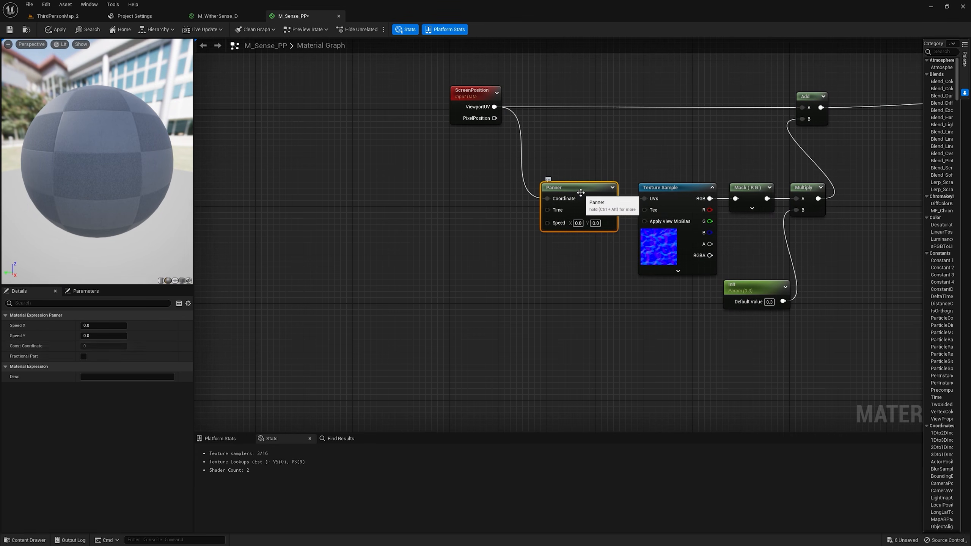
{"action": "left_click", "coordinate": [101, 335]}
{"action": "type", "text": "1"}
{"action": "key", "text": "Return"}
{"action": "left_click", "coordinate": [55, 30]}
- Examine the animated glow distortion on the rocks in the level from several distances
{"action": "left_click", "coordinate": [76, 17]}
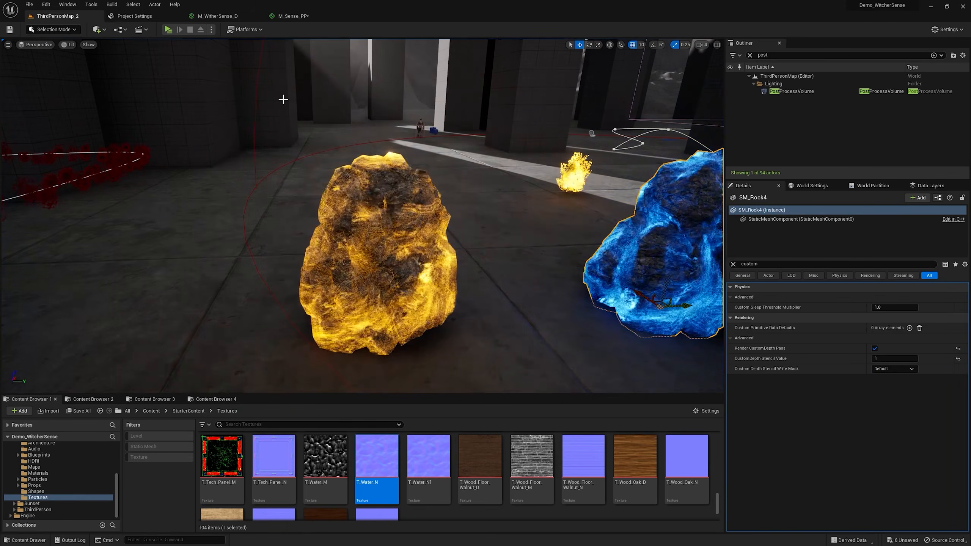
{"action": "key", "text": "s"}
{"action": "right_click_drag", "start_coordinate": [363, 229], "coordinate": [286, 237]}
{"action": "key", "text": "w"}
{"action": "key", "text": "s"}
{"action": "key", "text": "w"}
{"action": "key", "text": "s"}
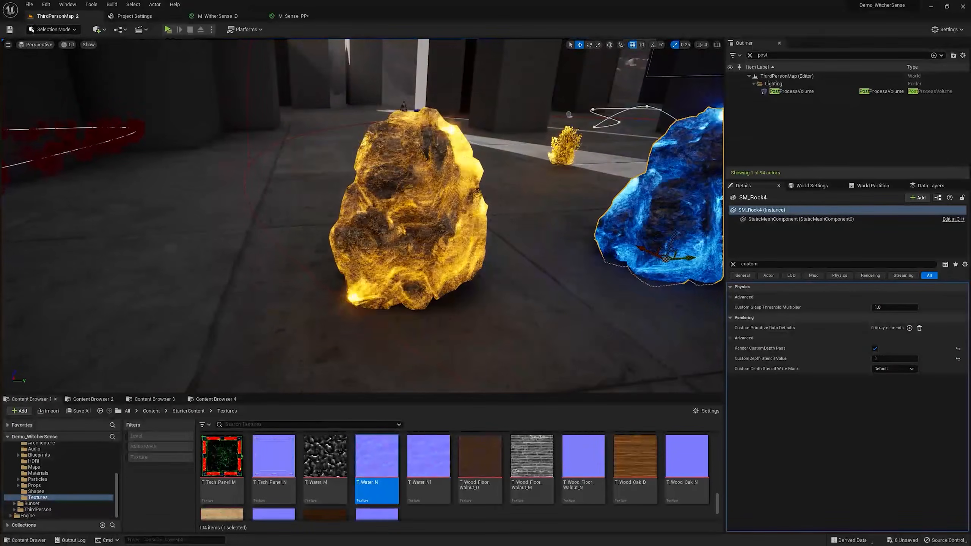
- Set the Panner's Speed Y to 0.3, apply the material and check the rocks in the level
{"action": "left_click", "coordinate": [294, 17]}
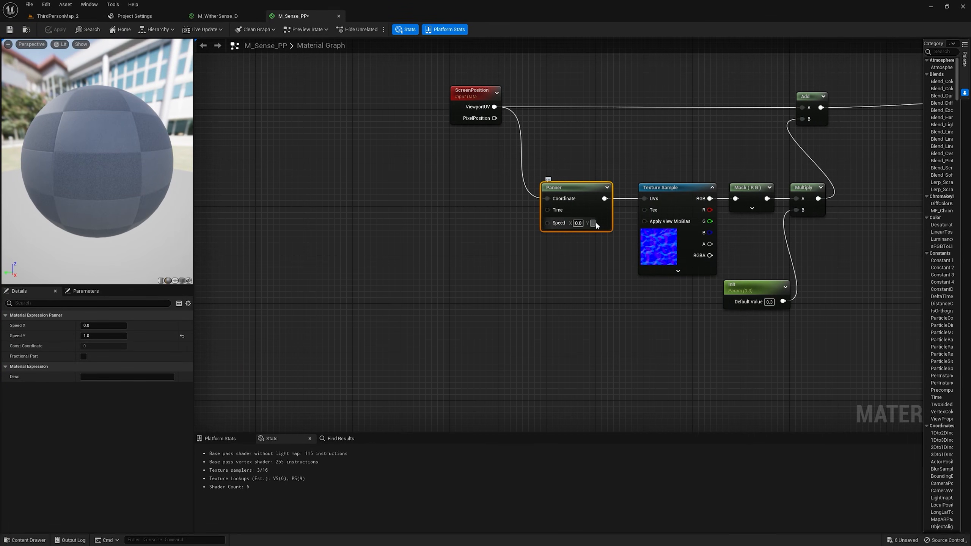
{"action": "key", "text": "Return"}
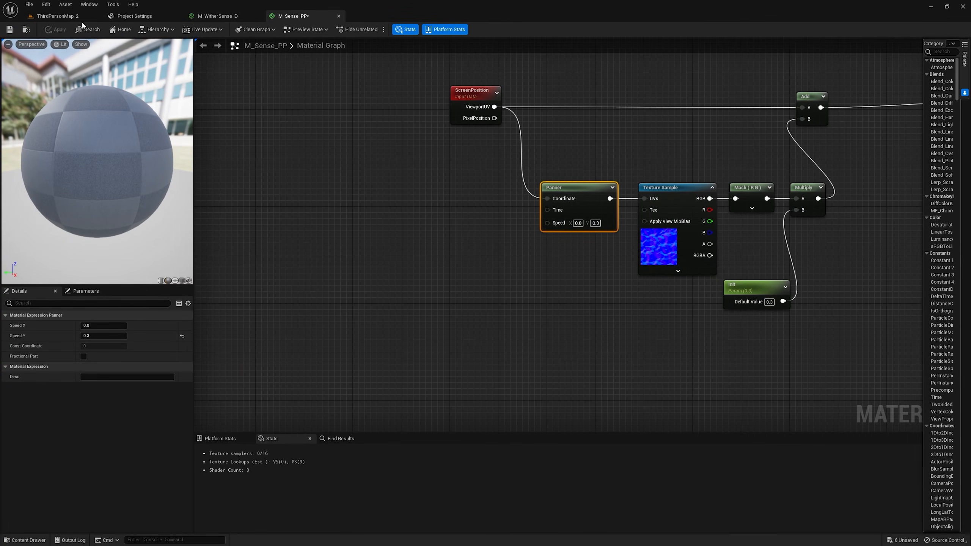
{"action": "left_click", "coordinate": [77, 16]}
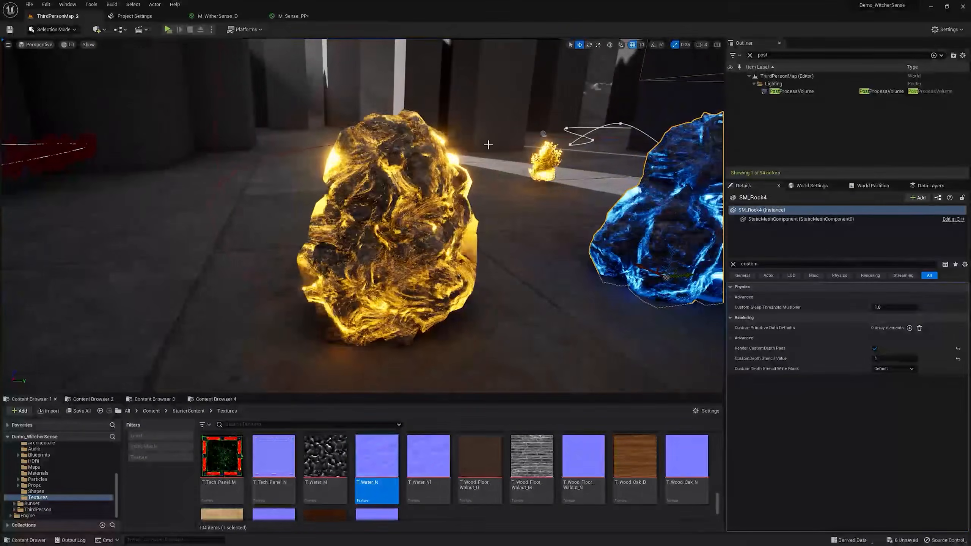
- Move the ScreenPosition node further left and insert a Multiply between its ViewportUV output and the Panner's Coordinate
{"action": "left_click", "coordinate": [296, 17]}
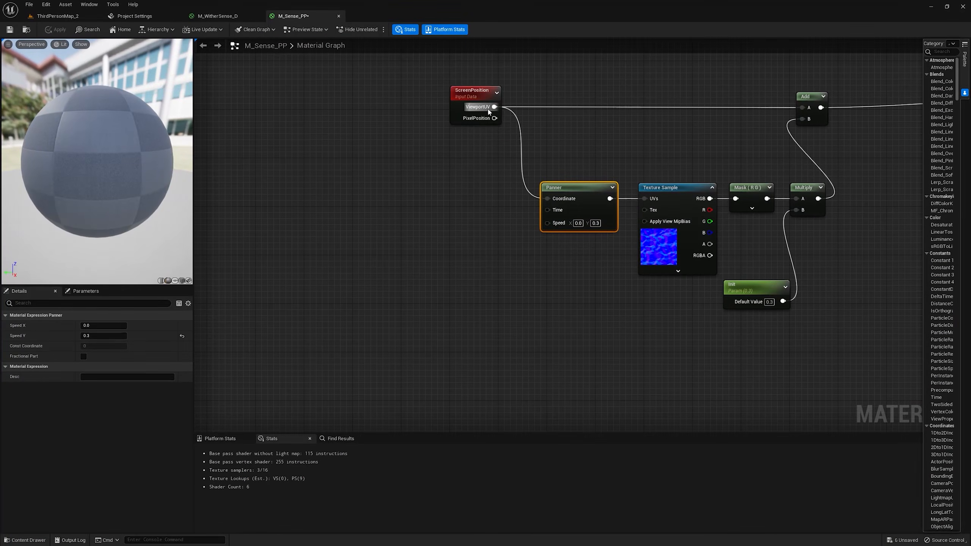
{"action": "left_click_drag", "start_coordinate": [475, 100], "coordinate": [370, 101]}
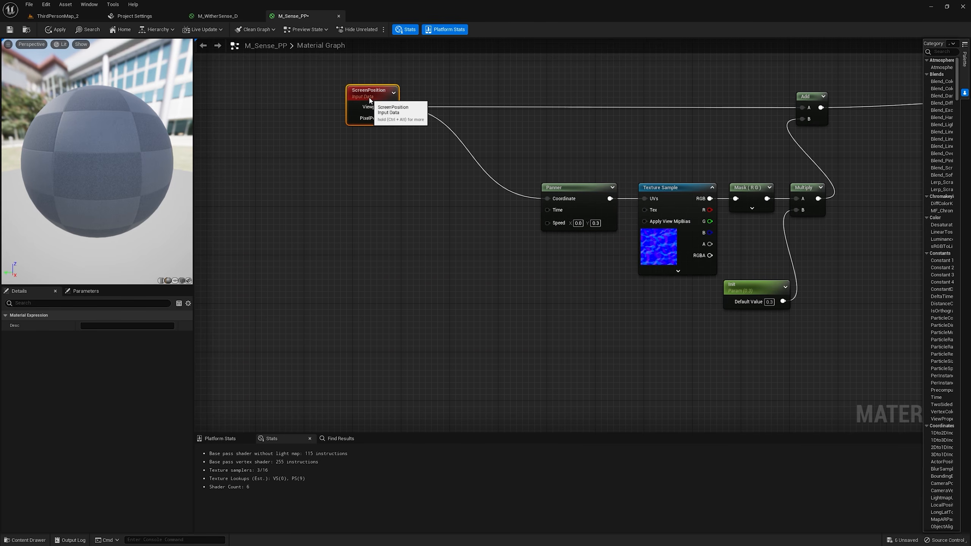
{"action": "left_click", "coordinate": [463, 165]}
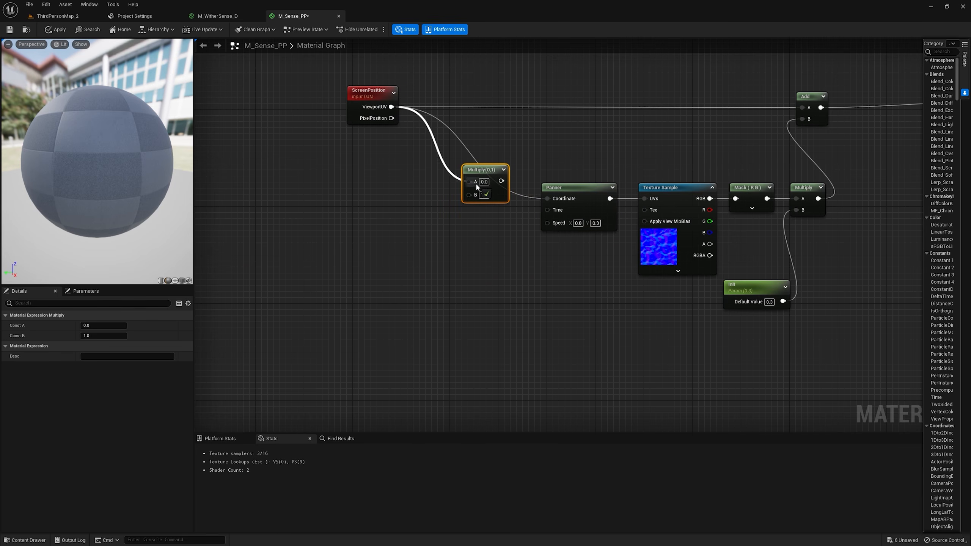
{"action": "left_click_drag", "start_coordinate": [477, 181], "coordinate": [478, 199]}
{"action": "left_click_drag", "start_coordinate": [553, 202], "coordinate": [550, 199]}
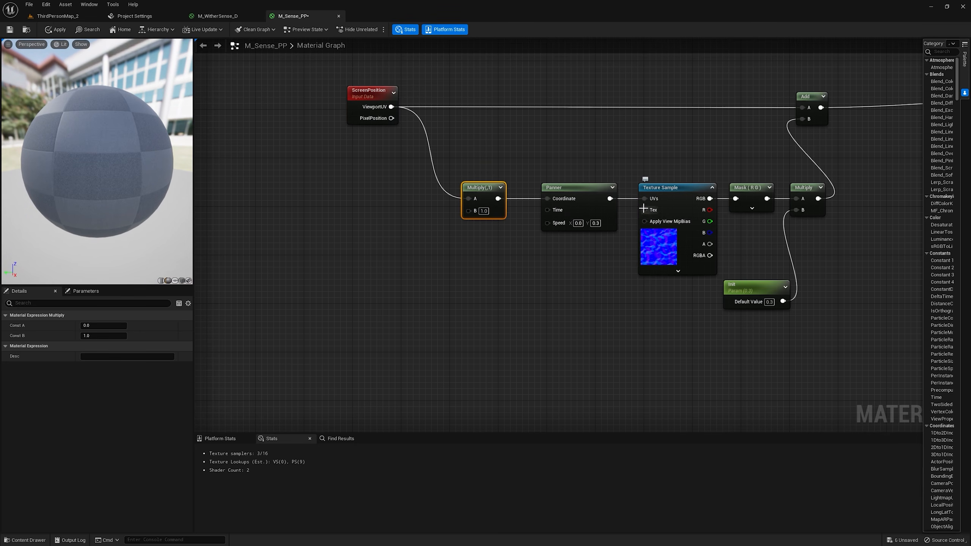
- Add a scalar parameter Tiling with default 5, connect it to the new Multiply's B, apply the material and check the rocks in the level
{"action": "left_click", "coordinate": [381, 219]}
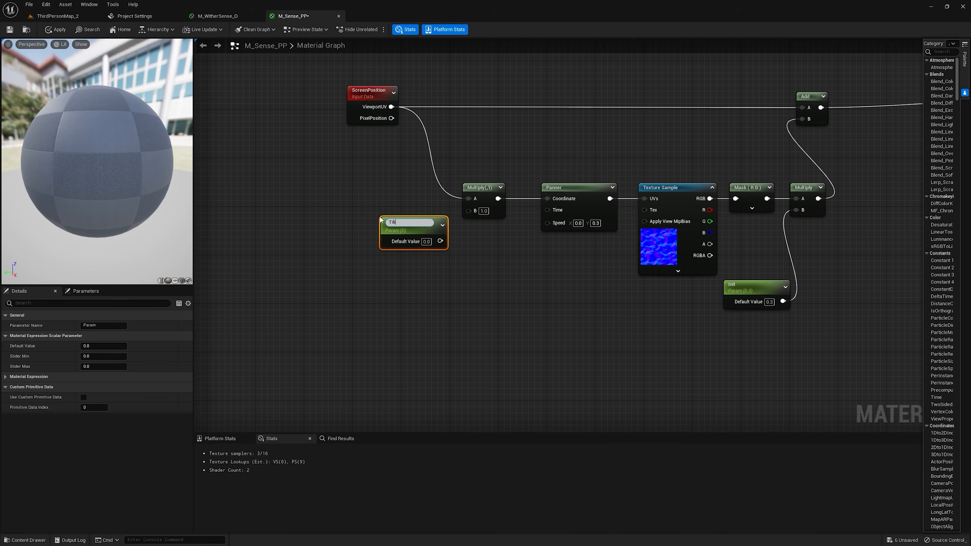
{"action": "left_click_drag", "start_coordinate": [441, 237], "coordinate": [468, 210]}
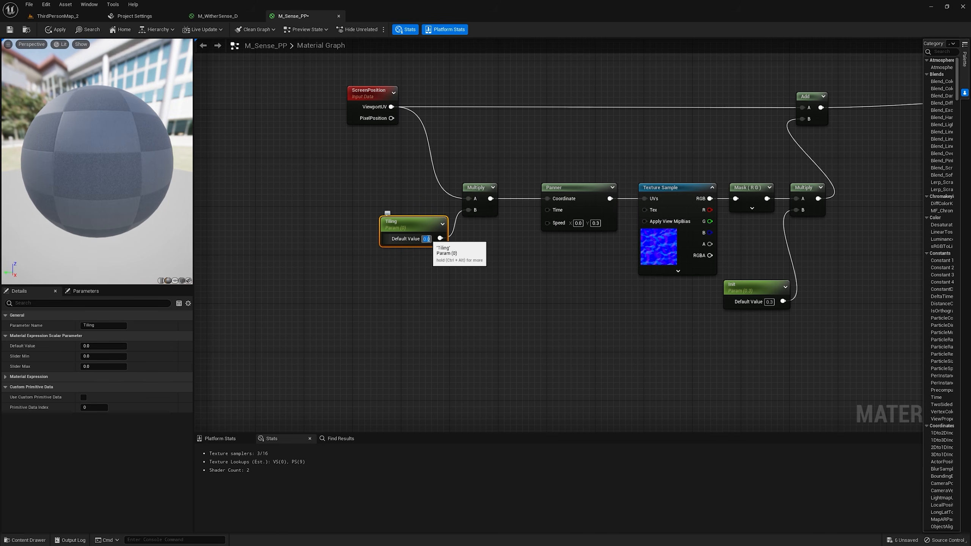
{"action": "type", "text": "5"}
{"action": "left_click", "coordinate": [59, 30]}
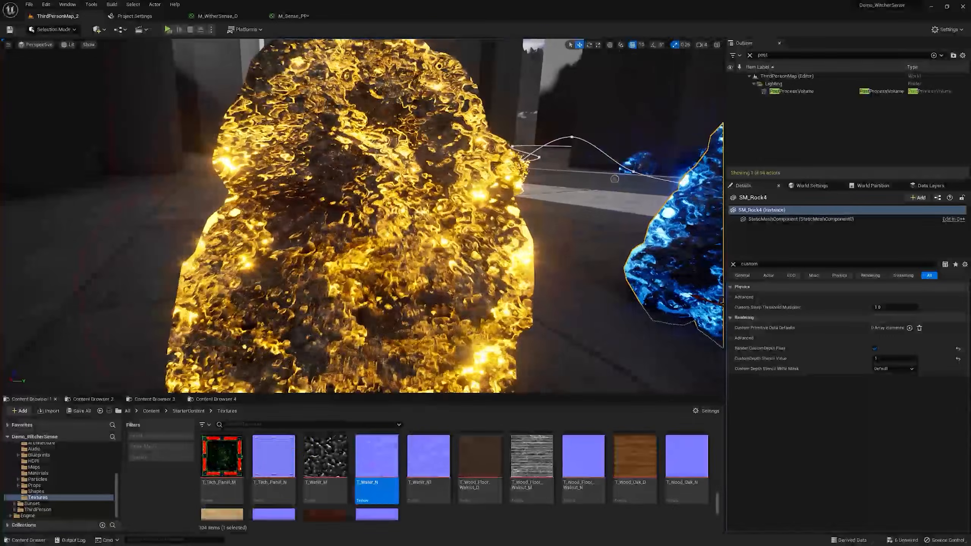
{"action": "scroll", "coordinate": [363, 216], "scroll_direction": "down", "scroll_amount": 8}
{"action": "scroll", "coordinate": [362, 216], "scroll_direction": "up", "scroll_amount": 4}
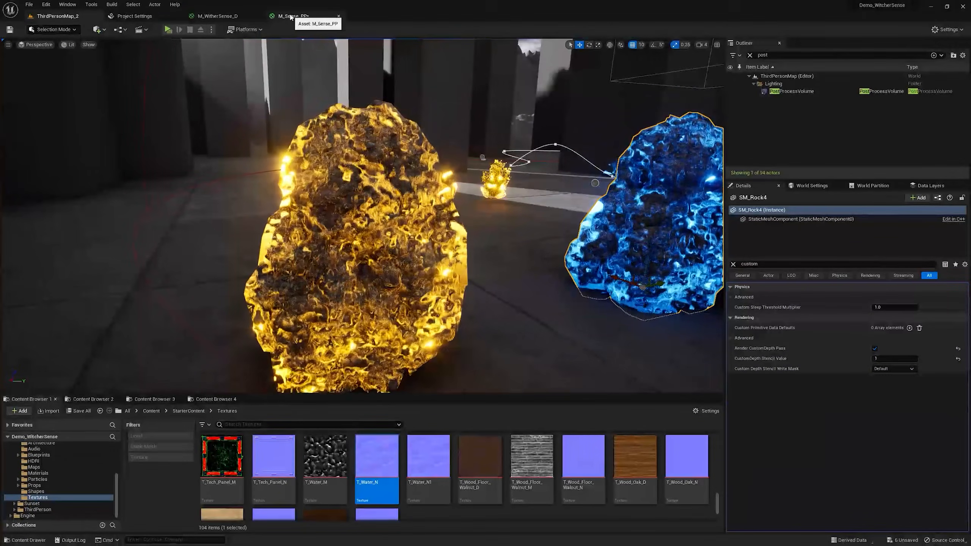
- Set the Tiling parameter's default to 2, apply the material and play the level to check the distortion around the rocks
{"action": "left_click", "coordinate": [293, 16]}
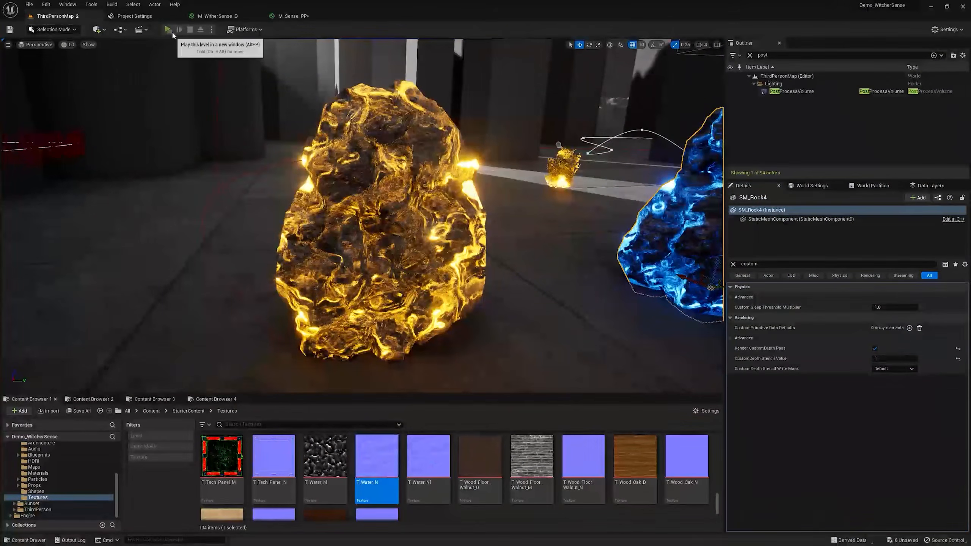
{"action": "left_click", "coordinate": [168, 30]}
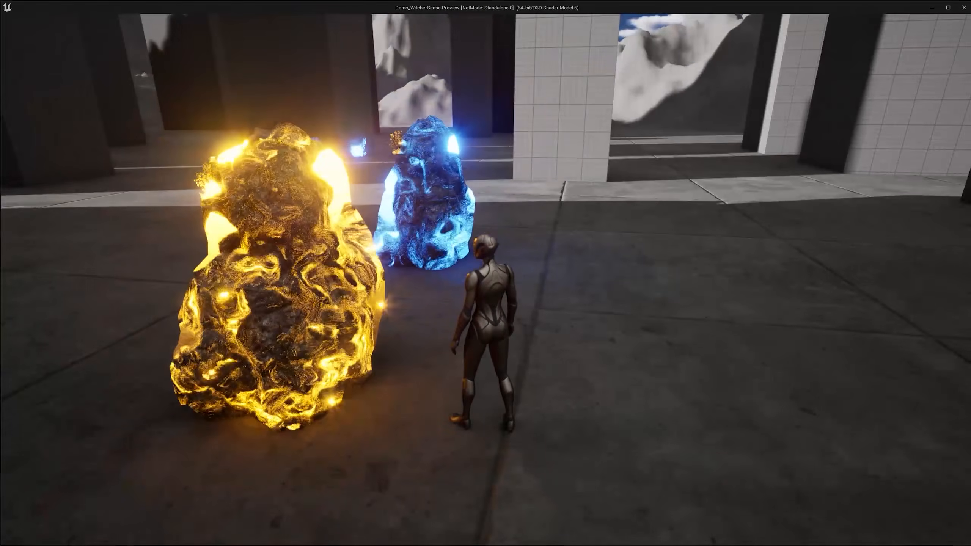
{"action": "key", "text": "w"}
{"action": "key", "text": "w"}
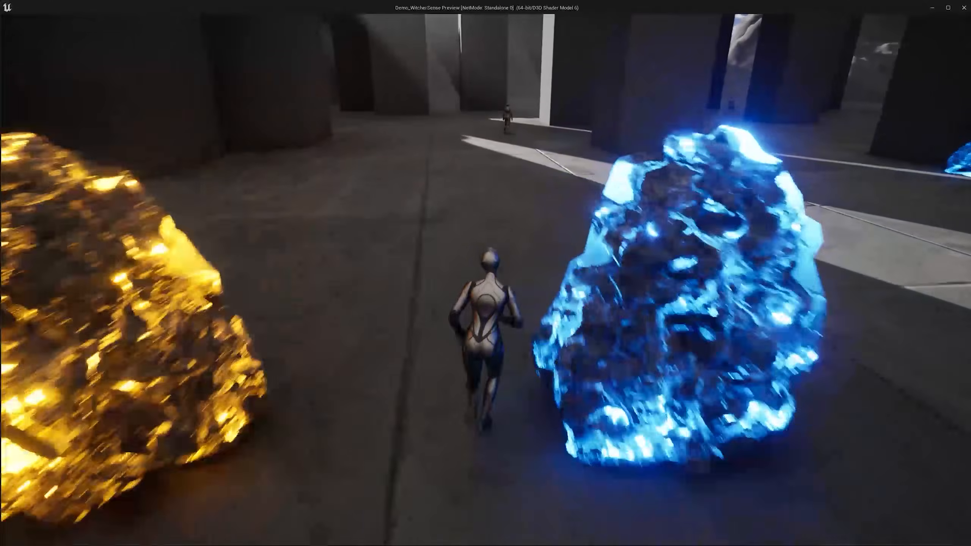
{"action": "key", "text": "w"}
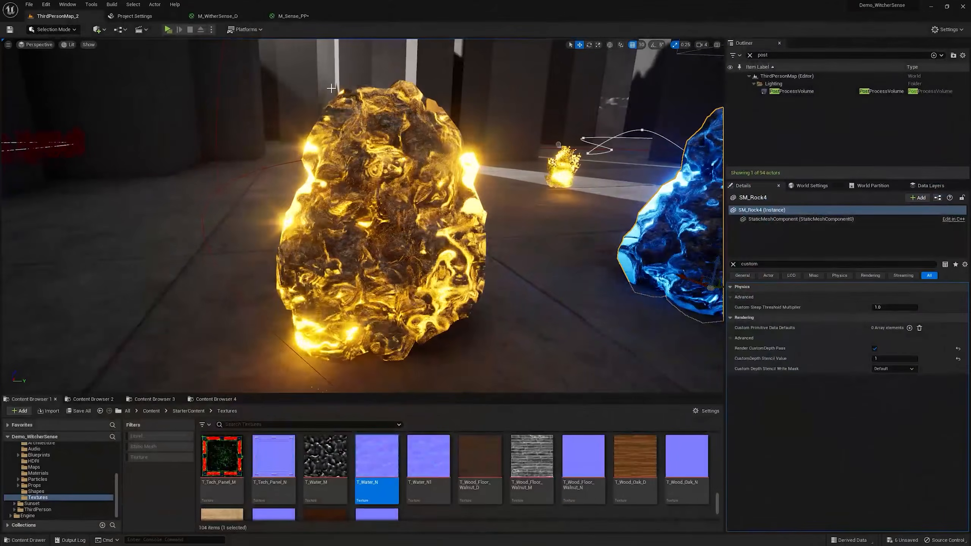
- Set the default of the Init parameter feeding the distortion Multiply to 0.1 and apply the material
{"action": "left_click", "coordinate": [302, 16]}
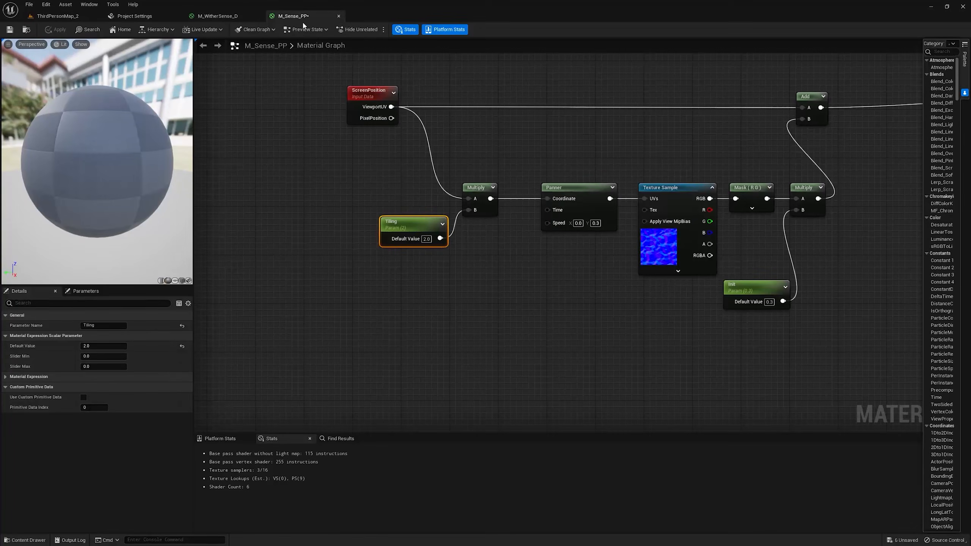
{"action": "right_click_drag", "start_coordinate": [890, 144], "coordinate": [604, 167]}
{"action": "right_click_drag", "start_coordinate": [890, 111], "coordinate": [825, 327]}
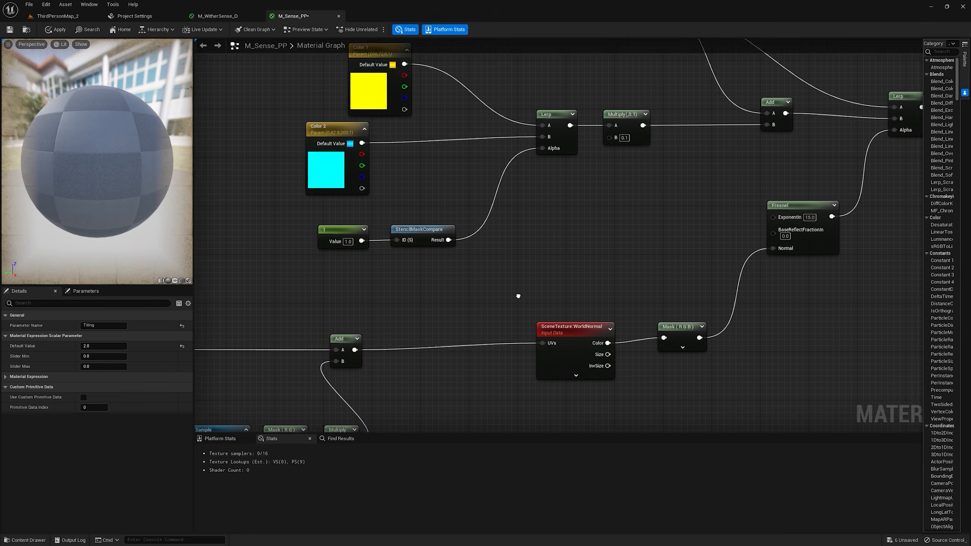
{"action": "right_click_drag", "start_coordinate": [516, 300], "coordinate": [619, 57]}
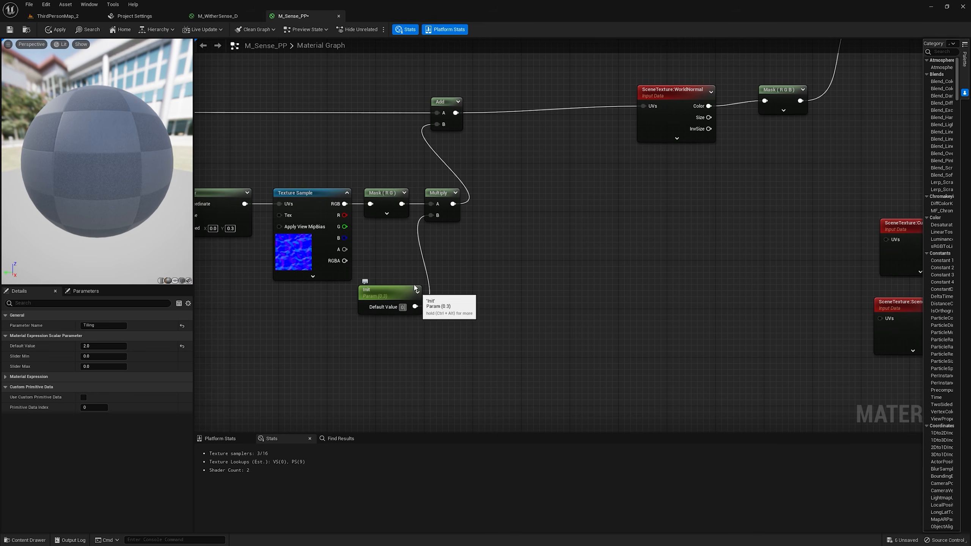
{"action": "left_click", "coordinate": [57, 29]}
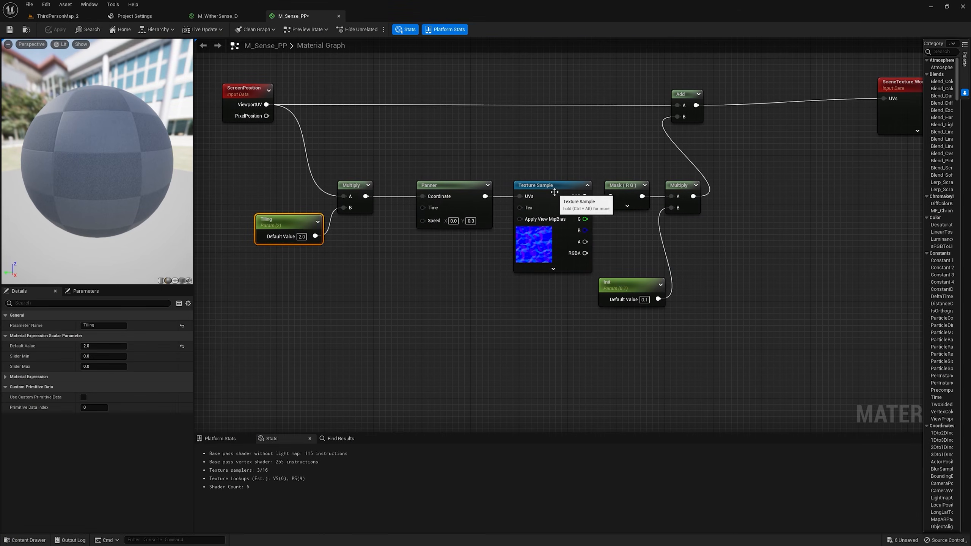
- Set the Texture Sample's MipValueMode to MipLevel with a Const Mip Value of 7, apply the material and check the rocks in the level
{"action": "left_click_drag", "start_coordinate": [558, 193], "coordinate": [554, 195]}
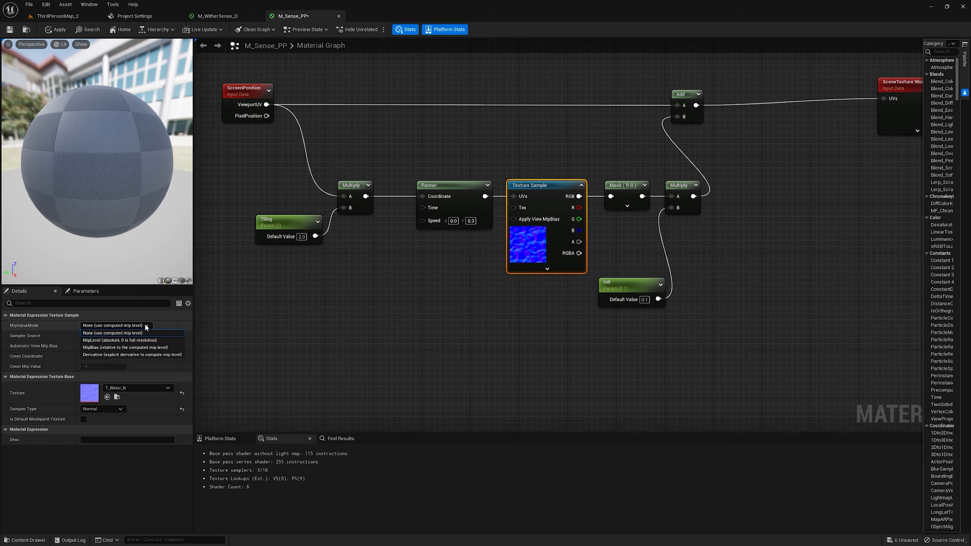
{"action": "left_click", "coordinate": [116, 341]}
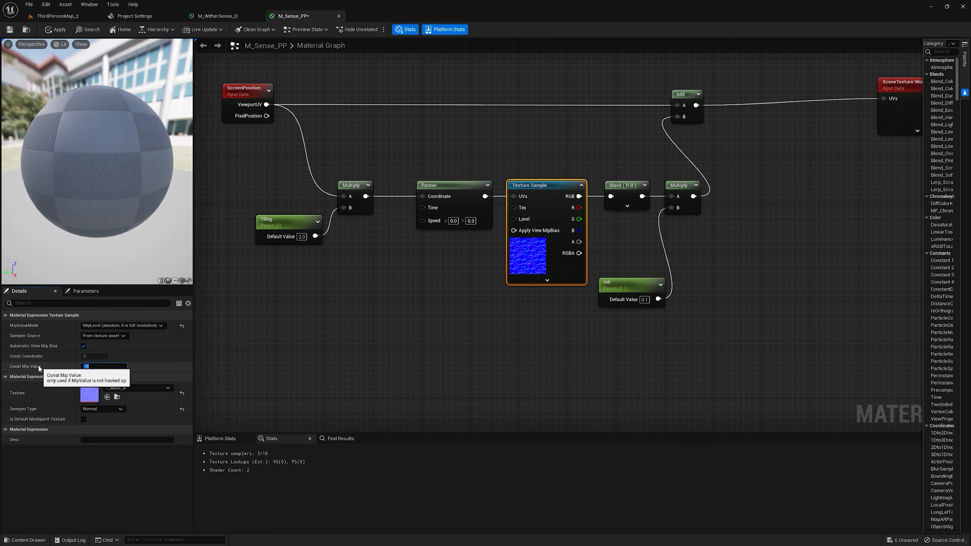
{"action": "key", "text": "Return"}
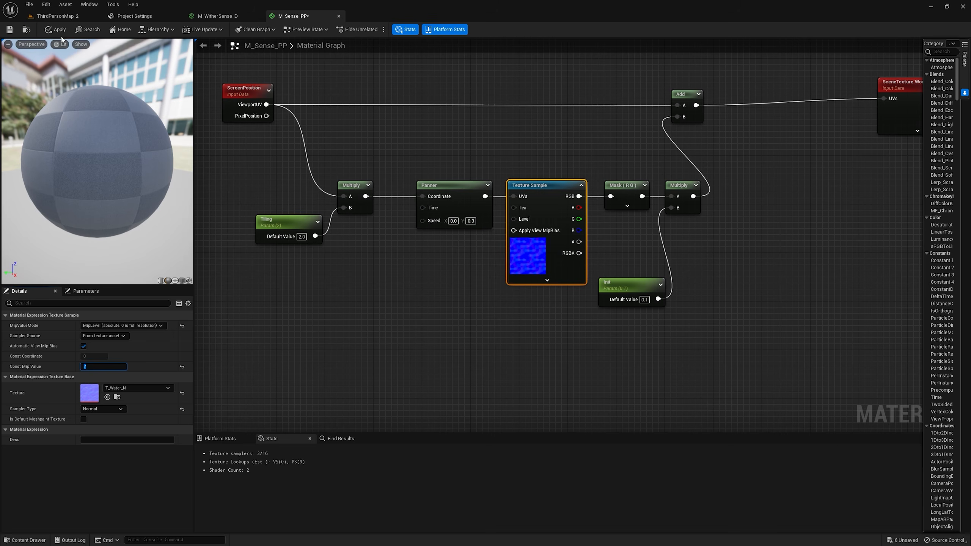
{"action": "left_click", "coordinate": [69, 17]}
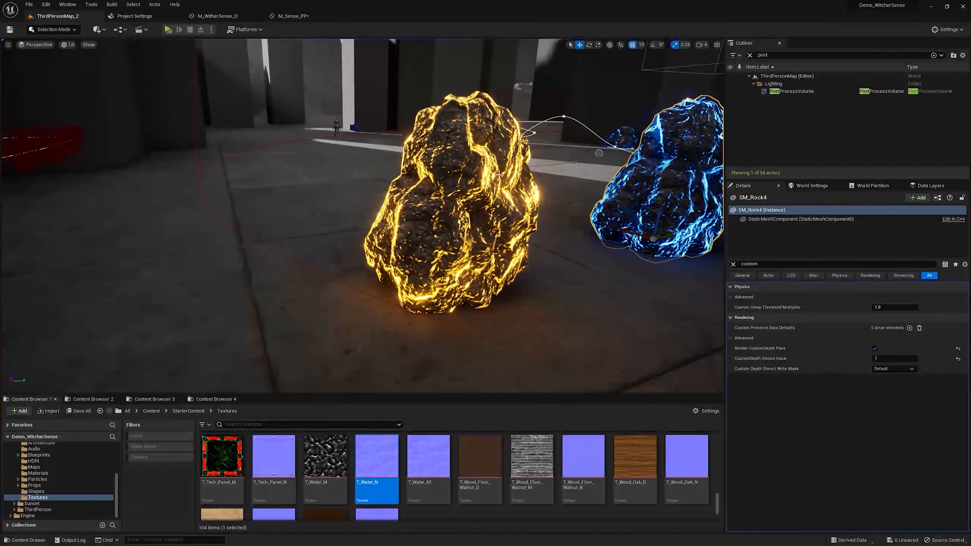
- Set the Tiling parameter's default to 5, apply the material and inspect the glow on the rocks and bush by playing the level
{"action": "left_click", "coordinate": [309, 16]}
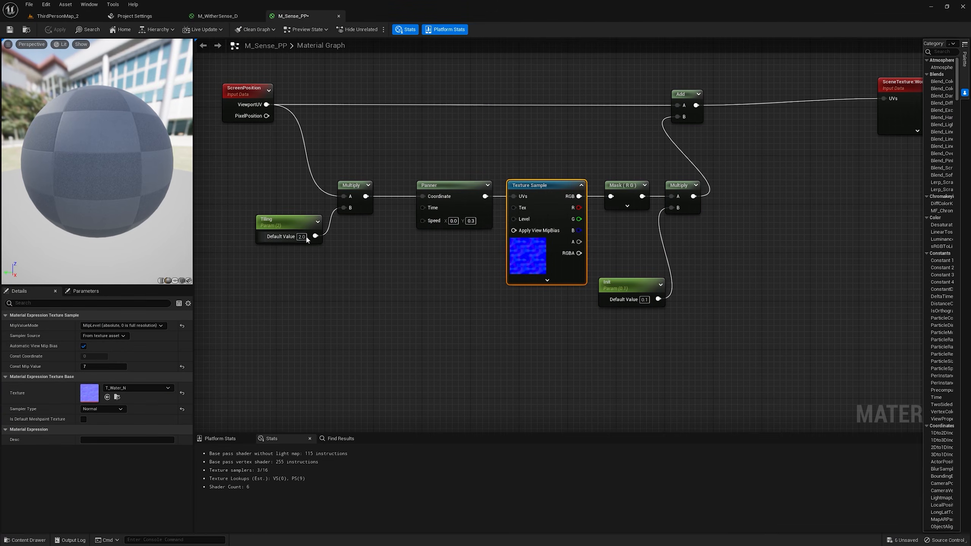
{"action": "type", "text": "5"}
{"action": "key", "text": "Return"}
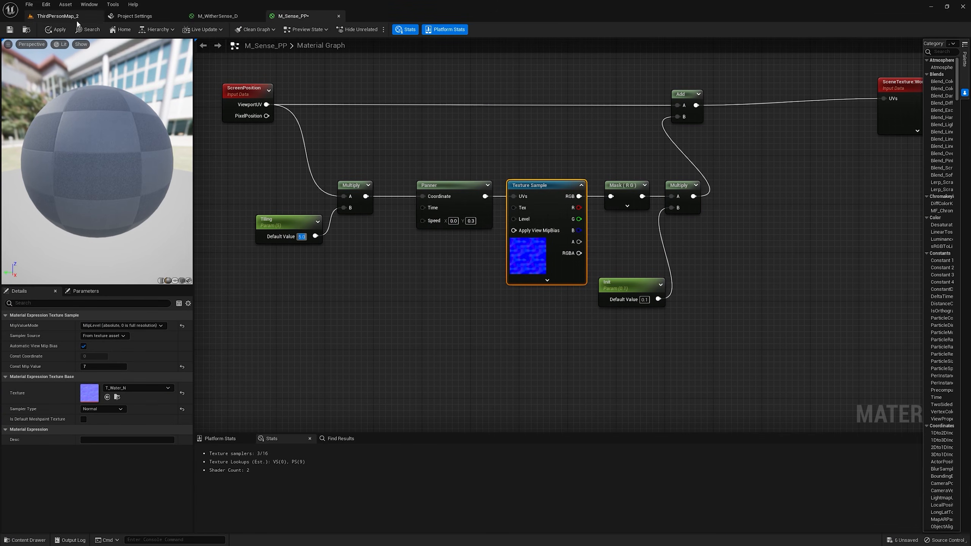
{"action": "left_click", "coordinate": [80, 16]}
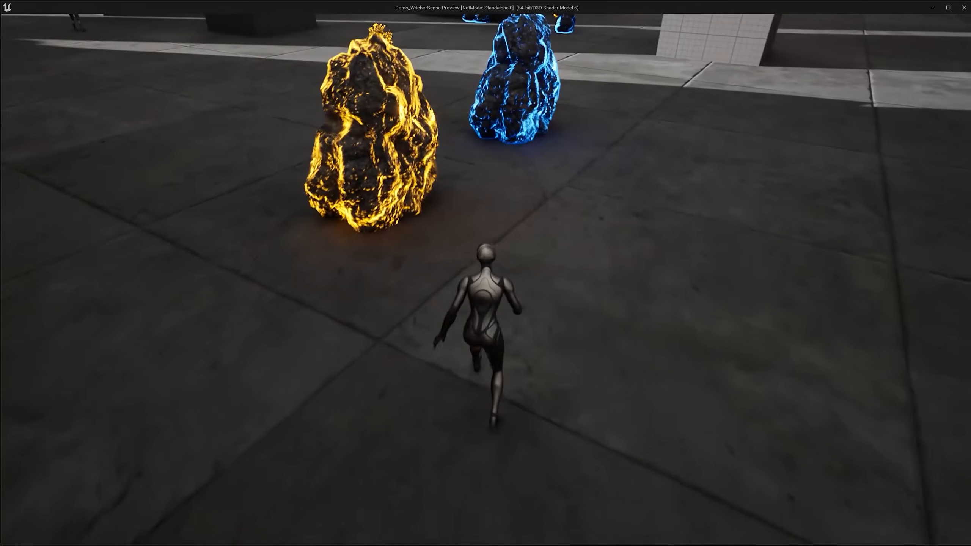
{"action": "key", "text": "w"}
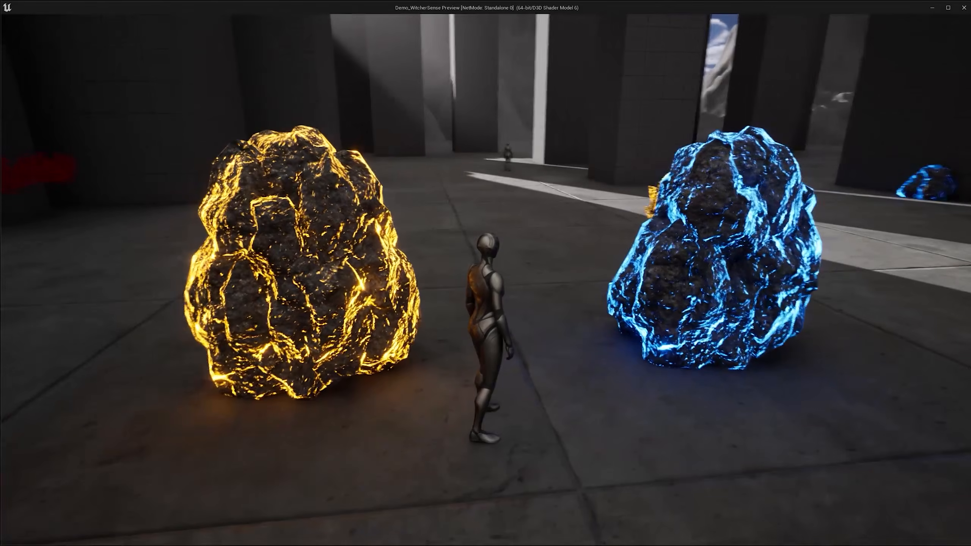
{"action": "key", "text": "w"}
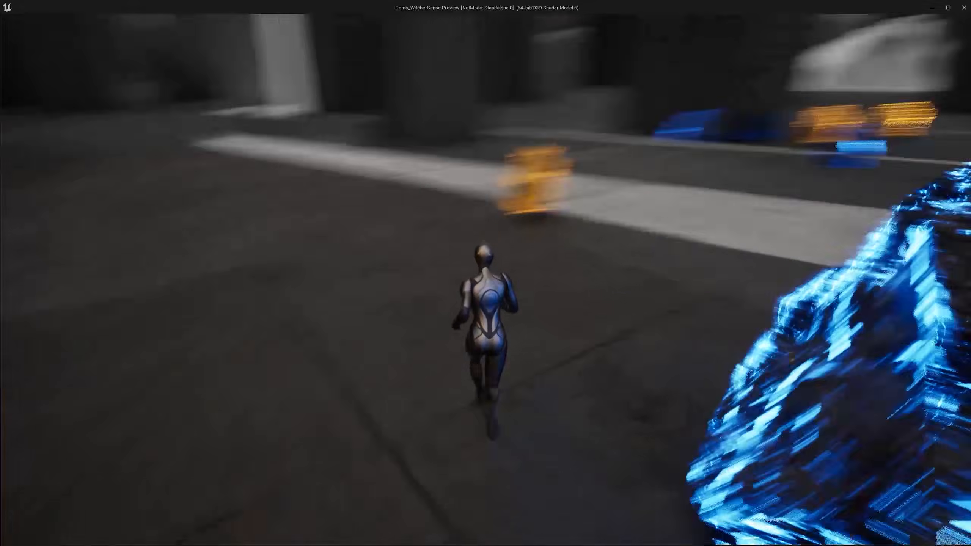
{"action": "key", "text": "d"}
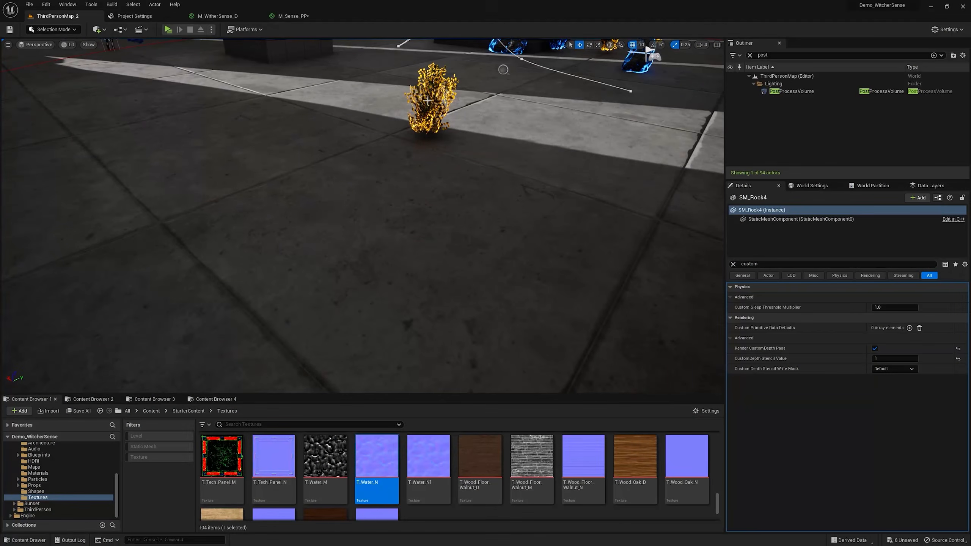
{"action": "left_click", "coordinate": [428, 100]}
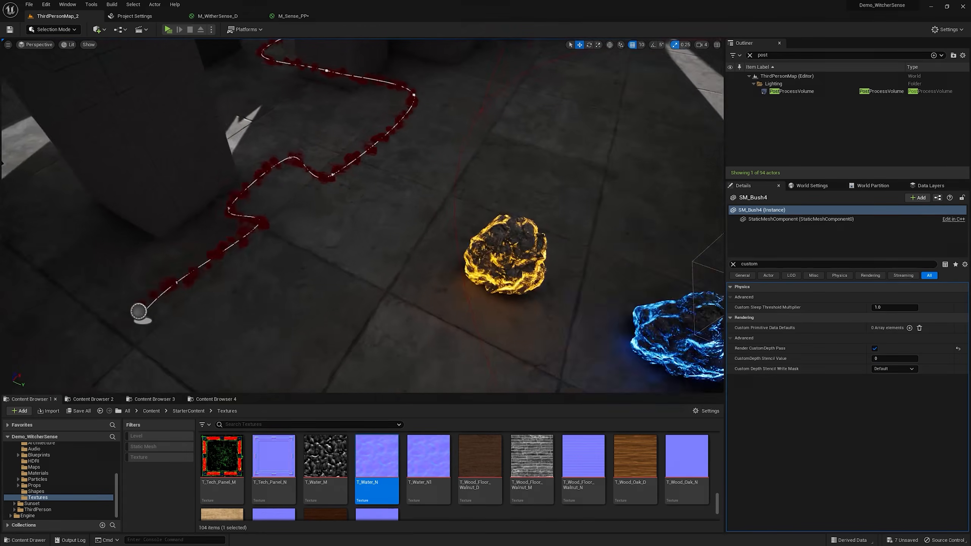
{"action": "mouse_move", "coordinate": [566, 177]}
{"action": "right_mouse_down"}
{"action": "mouse_move", "coordinate": [596, 169]}
{"action": "mouse_move", "coordinate": [578, 153]}
{"action": "mouse_move", "coordinate": [566, 177]}
{"action": "right_mouse_up"}
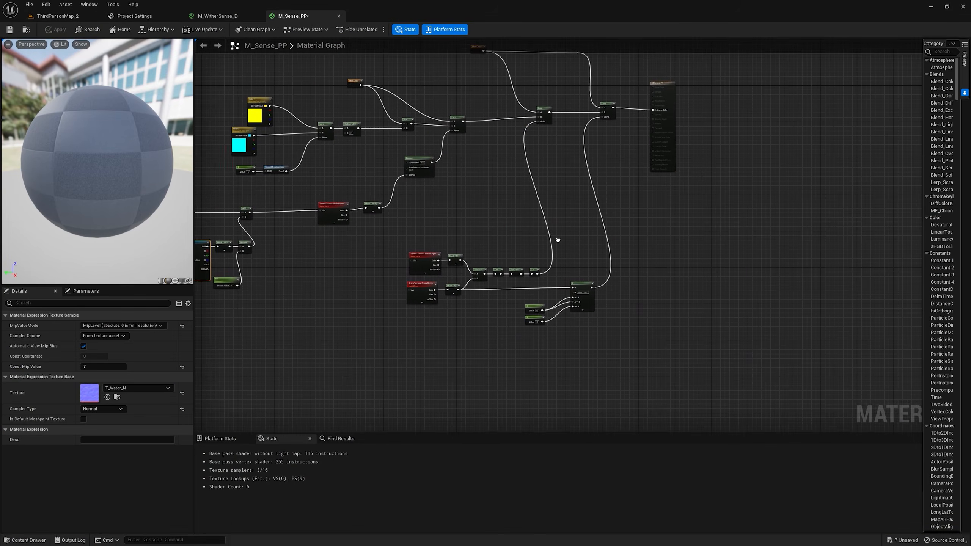
- Move the result node away and insert a Lerp before Emissive Color, with the last Lerp's output feeding its B input
{"action": "scroll", "coordinate": [626, 183], "scroll_direction": "up", "scroll_amount": 3}
{"action": "right_click_drag", "start_coordinate": [626, 183], "coordinate": [688, 221]}
{"action": "left_click", "coordinate": [675, 188]}
{"action": "left_click_drag", "start_coordinate": [679, 185], "coordinate": [666, 168]}
{"action": "left_click_drag", "start_coordinate": [573, 178], "coordinate": [672, 181]}
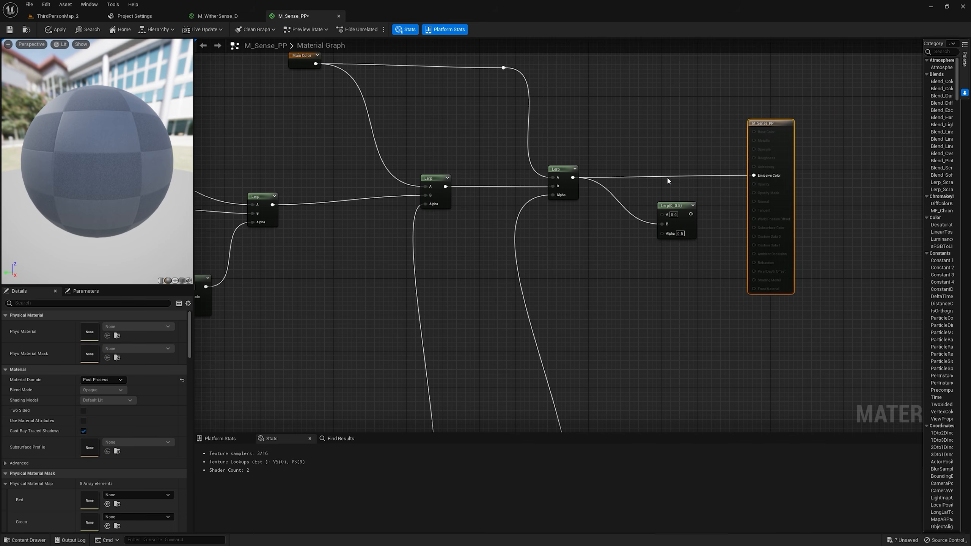
{"action": "left_click_drag", "start_coordinate": [670, 221], "coordinate": [683, 175]}
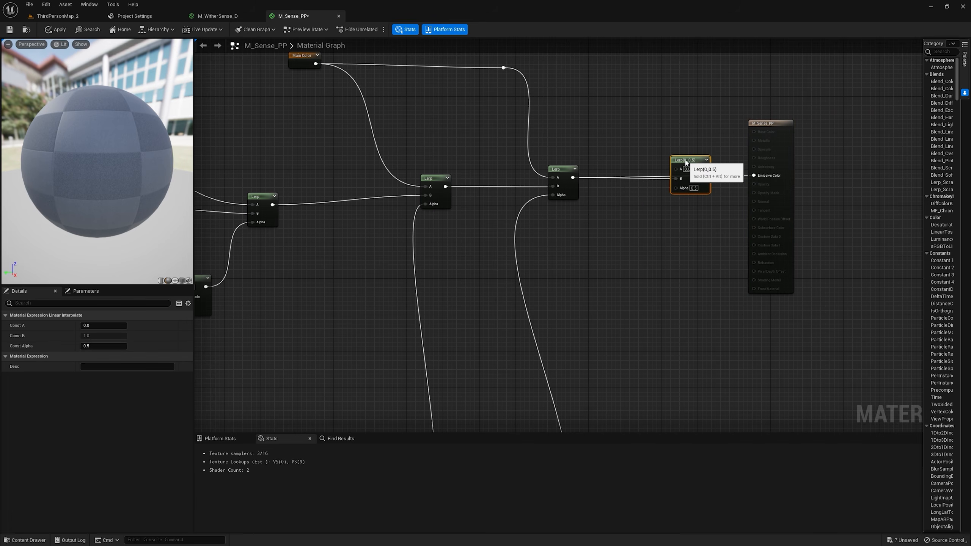
{"action": "left_click_drag", "start_coordinate": [770, 178], "coordinate": [769, 179]}
- Duplicate the Main Color reroute node, connect the copy to the new Lerp's A input and align the result node
{"action": "right_click_drag", "start_coordinate": [513, 72], "coordinate": [516, 111]}
{"action": "right_click", "coordinate": [317, 97]}
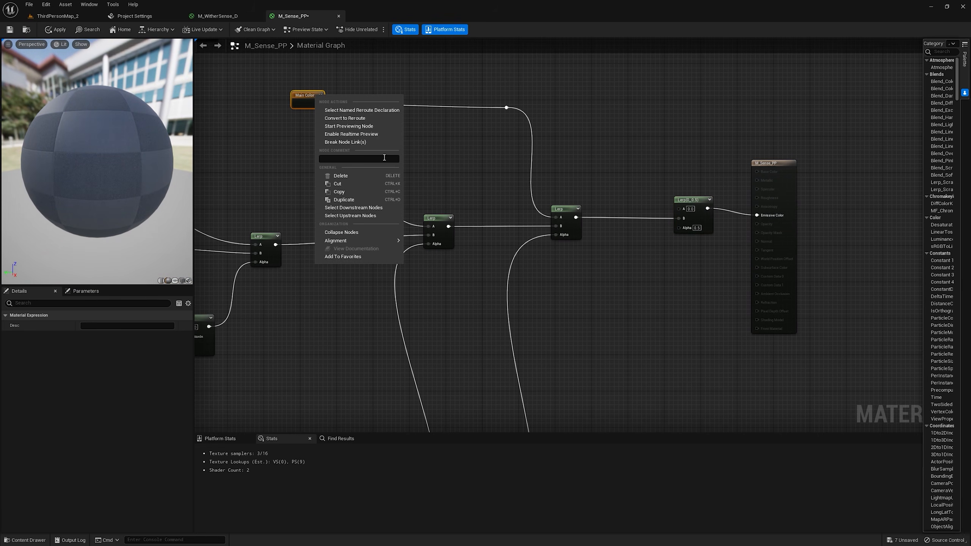
{"action": "left_click", "coordinate": [354, 199]}
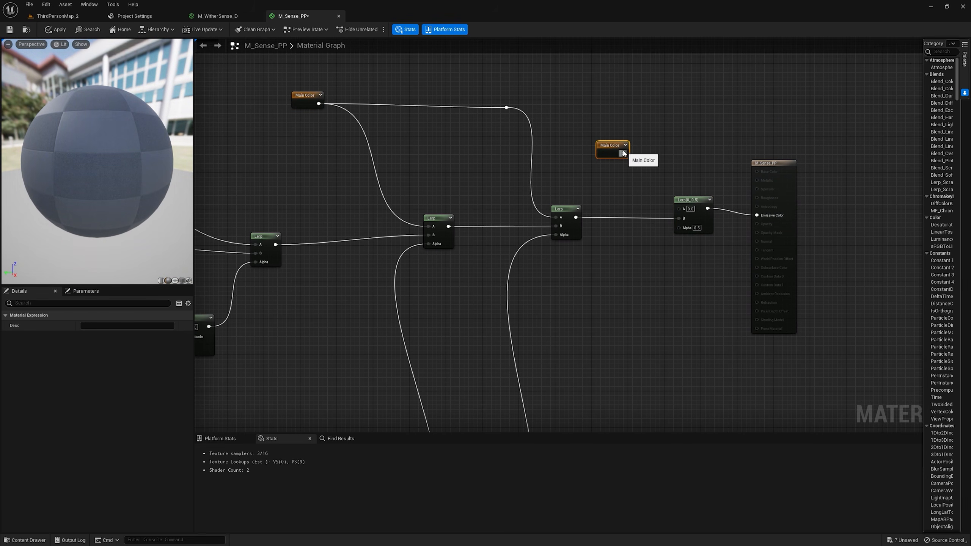
{"action": "left_click_drag", "start_coordinate": [628, 160], "coordinate": [680, 209]}
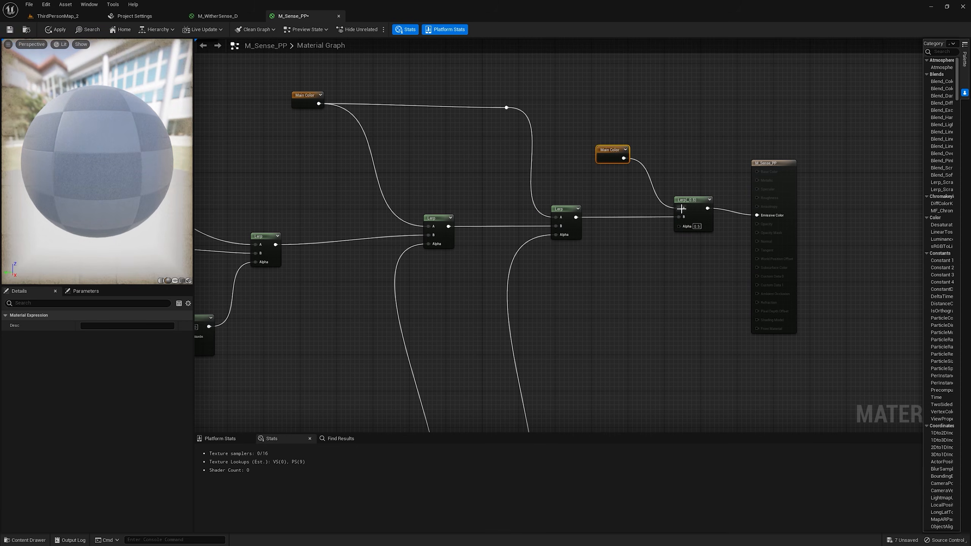
{"action": "left_click_drag", "start_coordinate": [785, 192], "coordinate": [790, 184]}
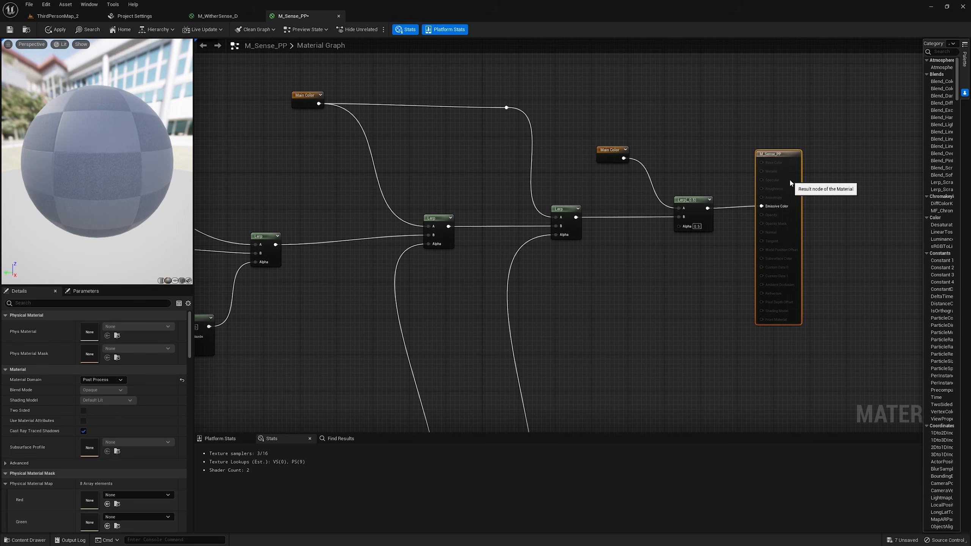
- Create a Material Parameter Collection named PC_Data_Sense in the YoutubeTutorial folder
{"action": "left_click", "coordinate": [68, 17]}
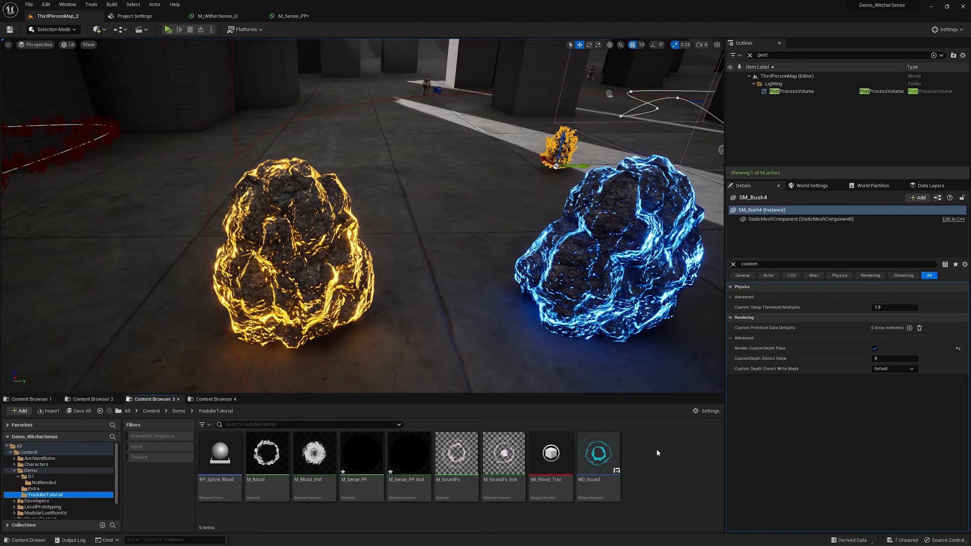
{"action": "right_click", "coordinate": [652, 446]}
{"action": "mouse_move", "coordinate": [705, 341]}
{"action": "mouse_move", "coordinate": [708, 384]}
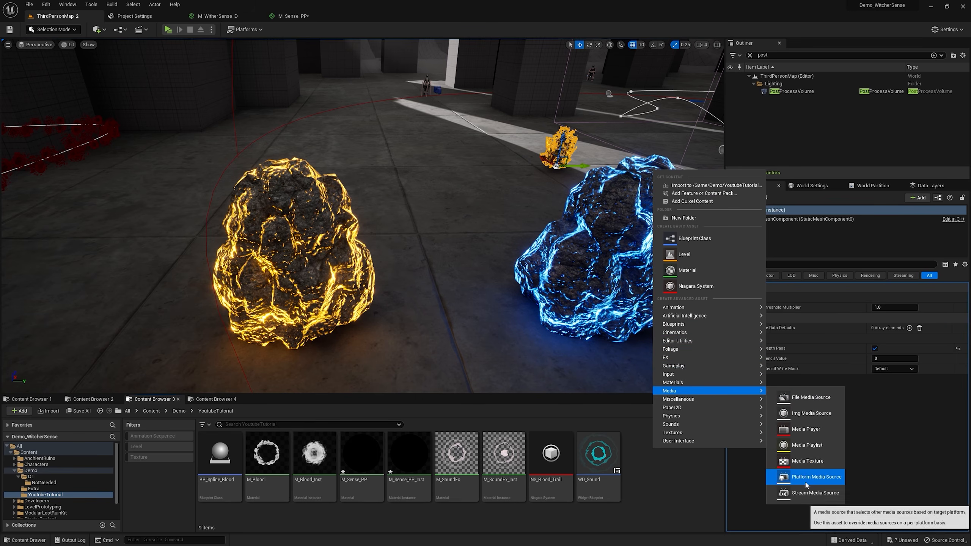
{"action": "left_click", "coordinate": [834, 500]}
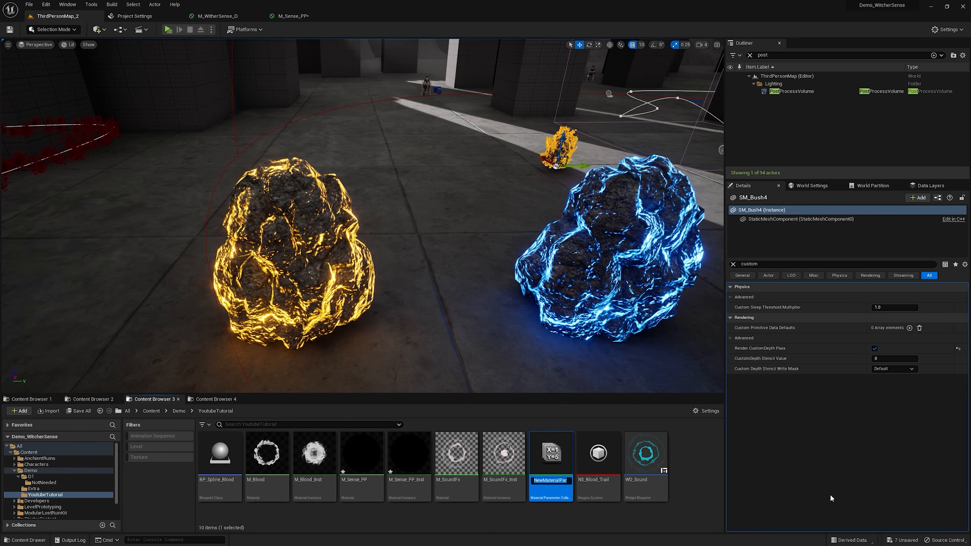
{"action": "type", "text": "PC_Darta"}
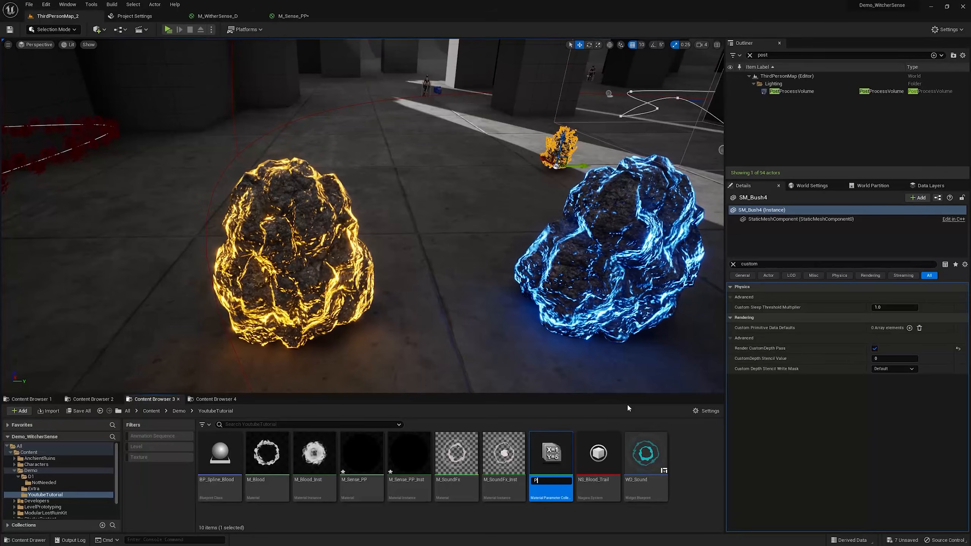
{"action": "key", "text": "BackSpace"}
{"action": "key", "text": "BackSpace"}
{"action": "key", "text": "BackSpace"}
{"action": "type", "text": "ta_Sense"}
{"action": "key", "text": "Return"}
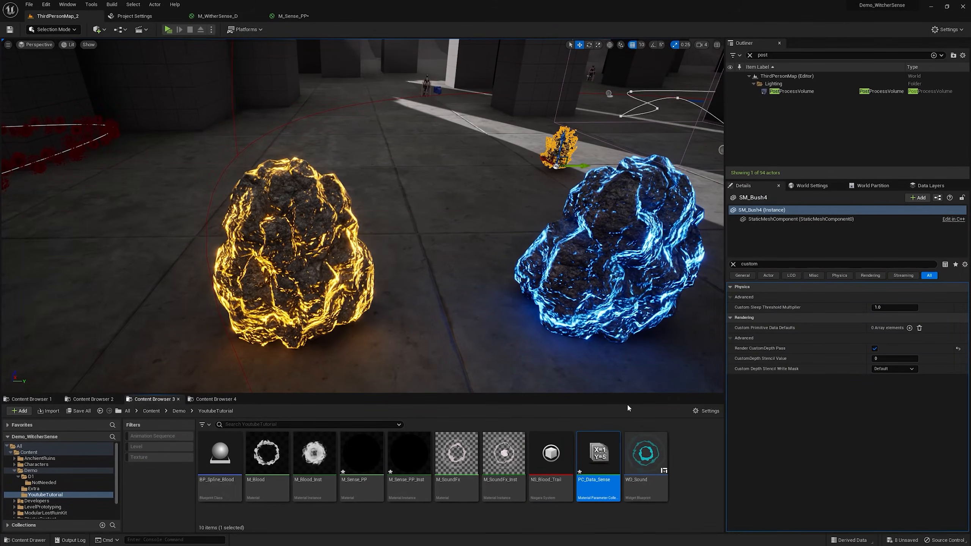
- Add a scalar parameter named Alpha to the PC_Data_Sense parameter collection
{"action": "double_click", "coordinate": [551, 457]}
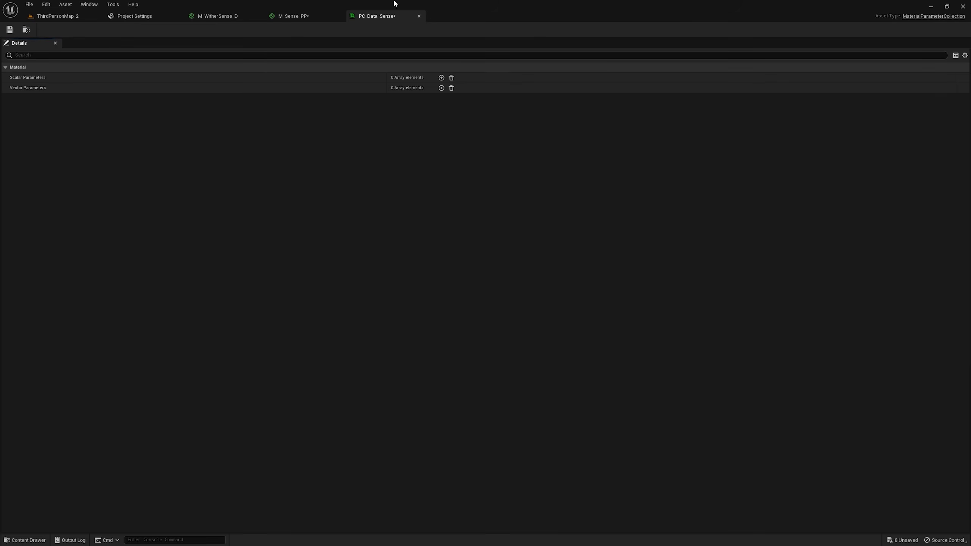
{"action": "left_click", "coordinate": [441, 77]}
{"action": "left_click", "coordinate": [12, 88]}
{"action": "left_click", "coordinate": [420, 109]}
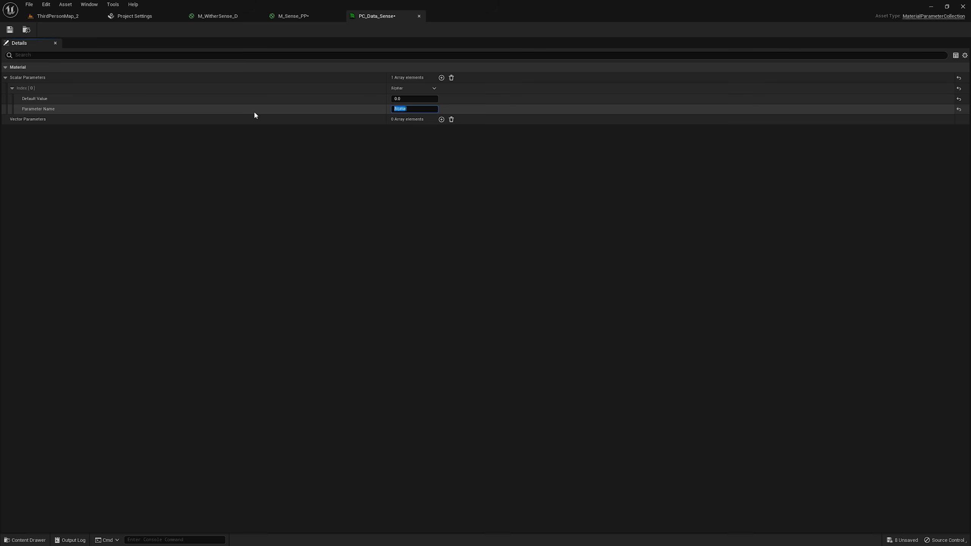
{"action": "type", "text": "Alpha"}
{"action": "key", "text": "Return"}
- In M_Sense_PP, add a CollectionParameter node reading Alpha from PC_Data_Sense and connect it to the final Lerp's Alpha input
{"action": "left_click", "coordinate": [303, 18]}
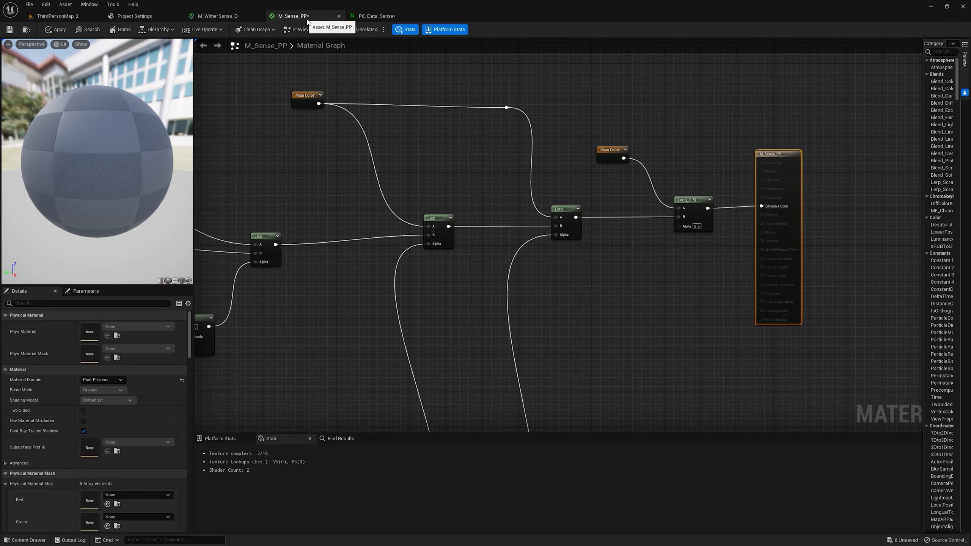
{"action": "right_click_drag", "start_coordinate": [671, 255], "coordinate": [543, 181]}
{"action": "right_click", "coordinate": [470, 221]}
{"action": "type", "text": "colle"}
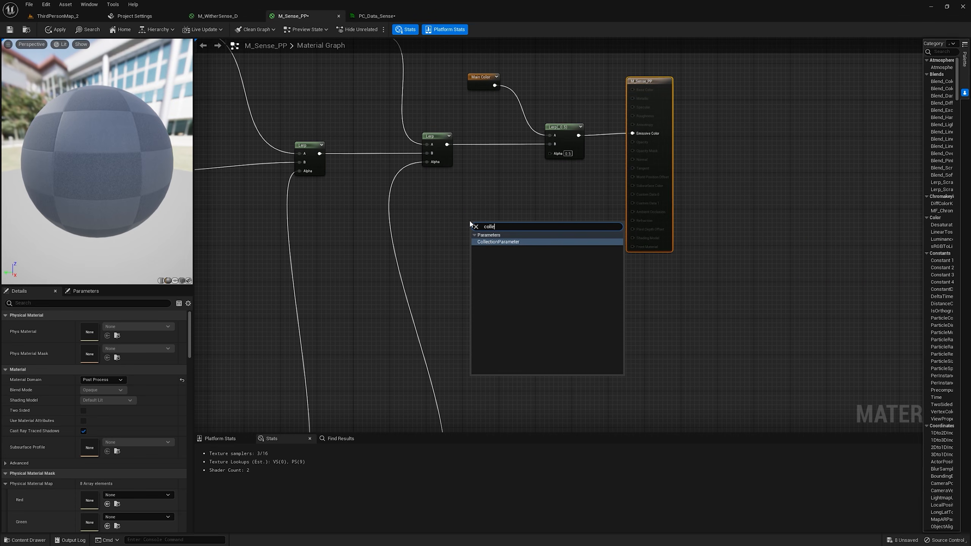
{"action": "key", "text": "Return"}
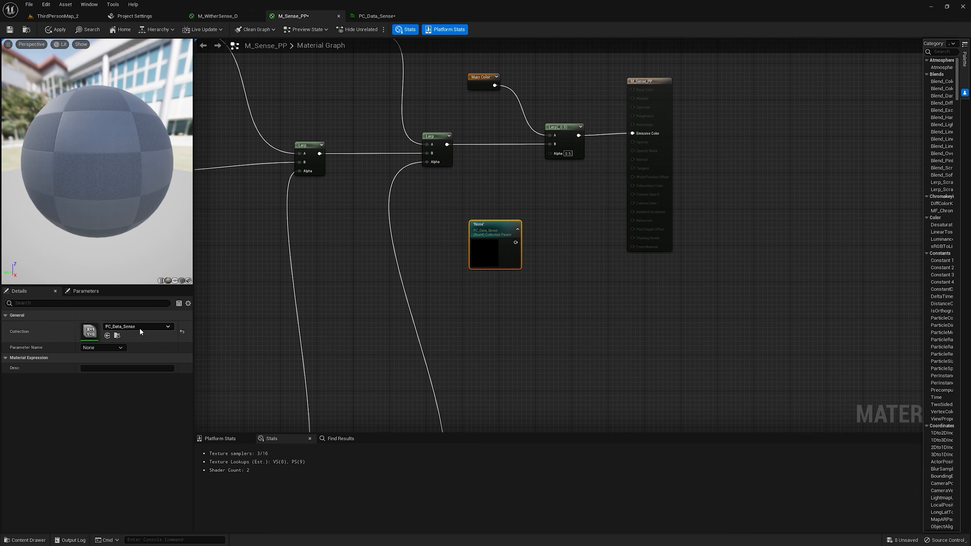
{"action": "left_click", "coordinate": [97, 349]}
{"action": "left_click_drag", "start_coordinate": [516, 242], "coordinate": [560, 156]}
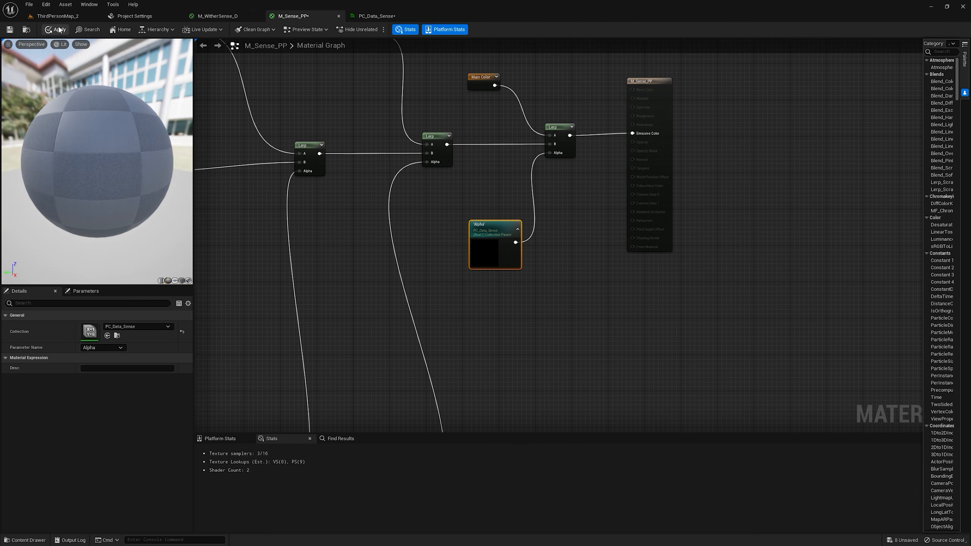
- Set the Alpha parameter's default value to 1 in PC_Data_Sense while viewing the level, and close the collection
{"action": "left_click", "coordinate": [58, 16]}
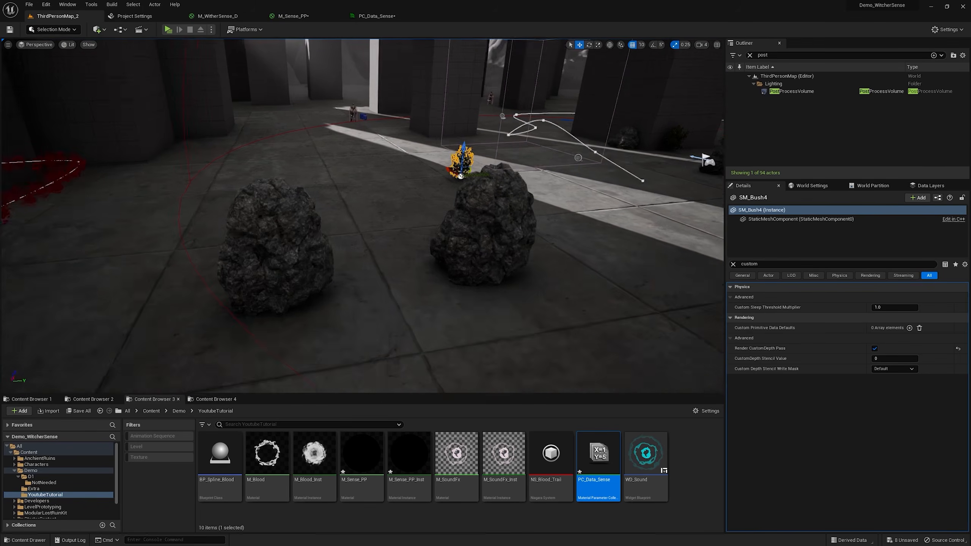
{"action": "double_click", "coordinate": [597, 449]}
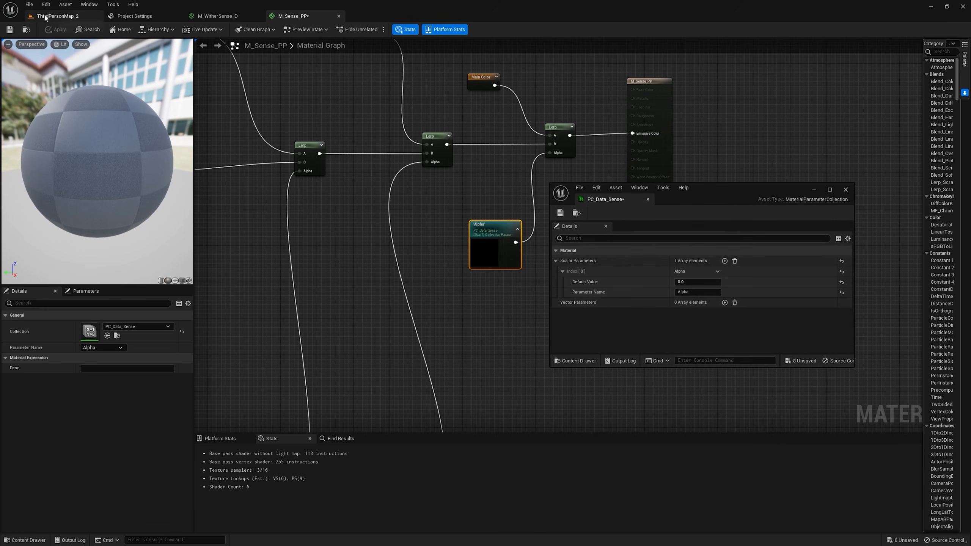
{"action": "left_click", "coordinate": [57, 16]}
{"action": "left_click", "coordinate": [688, 282]}
{"action": "type", "text": "1"}
{"action": "key", "text": "Return"}
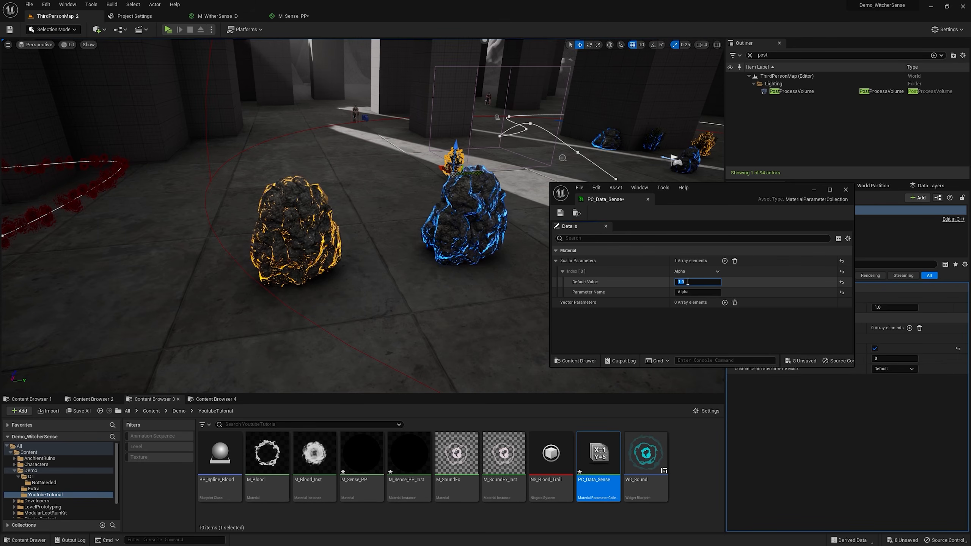
{"action": "left_click", "coordinate": [845, 190]}
- Clear M_Sense_PP_Inst from the PostProcessVolume's Post Process Materials array
{"action": "left_click", "coordinate": [734, 264]}
{"action": "left_click", "coordinate": [801, 92]}
{"action": "scroll", "coordinate": [942, 378], "scroll_direction": "down", "scroll_amount": 15}
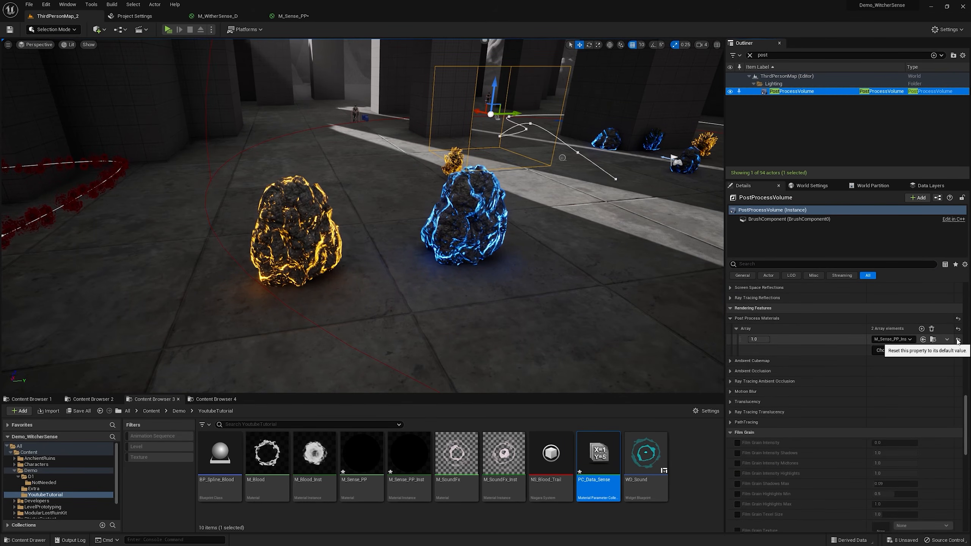
{"action": "left_click", "coordinate": [958, 339]}
{"action": "right_click_drag", "start_coordinate": [627, 290], "coordinate": [555, 300]}
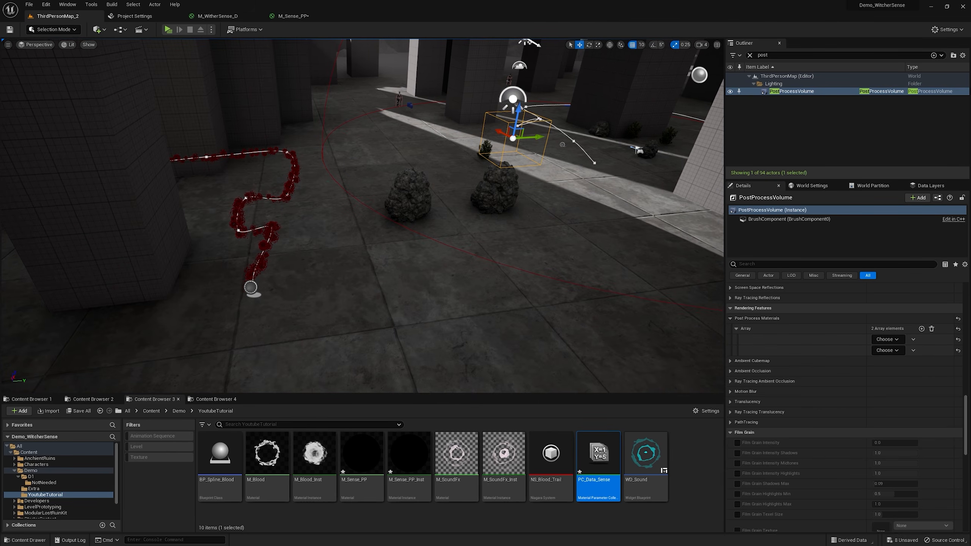
- Close the Project Settings and duplicate BP_ThirdPersonCharacter in the ThirdPerson Blueprints folder as BP_ThirdPerson_Mon
{"action": "left_click", "coordinate": [178, 16]}
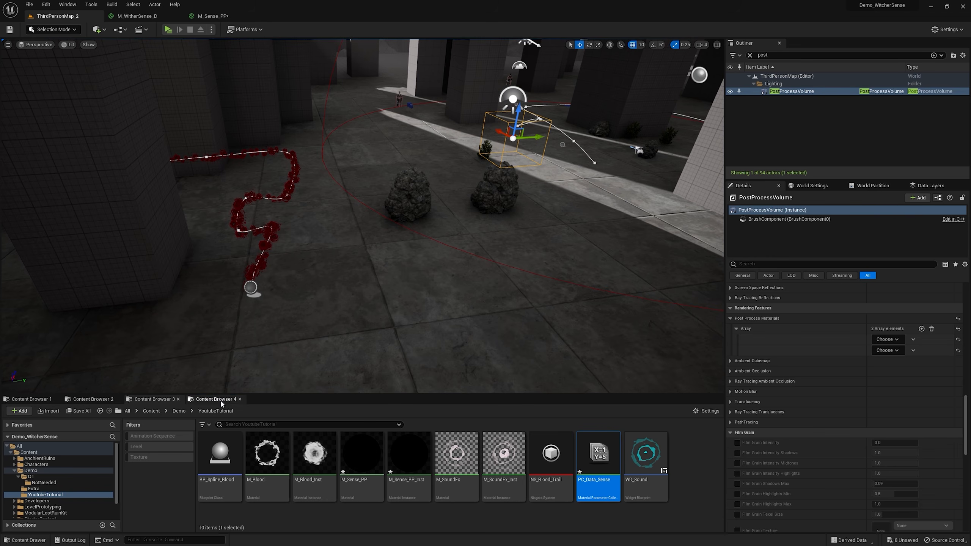
{"action": "left_click", "coordinate": [222, 402]}
{"action": "scroll", "coordinate": [90, 478], "scroll_direction": "down", "scroll_amount": 3}
{"action": "left_click", "coordinate": [69, 491]}
{"action": "left_click", "coordinate": [59, 496]}
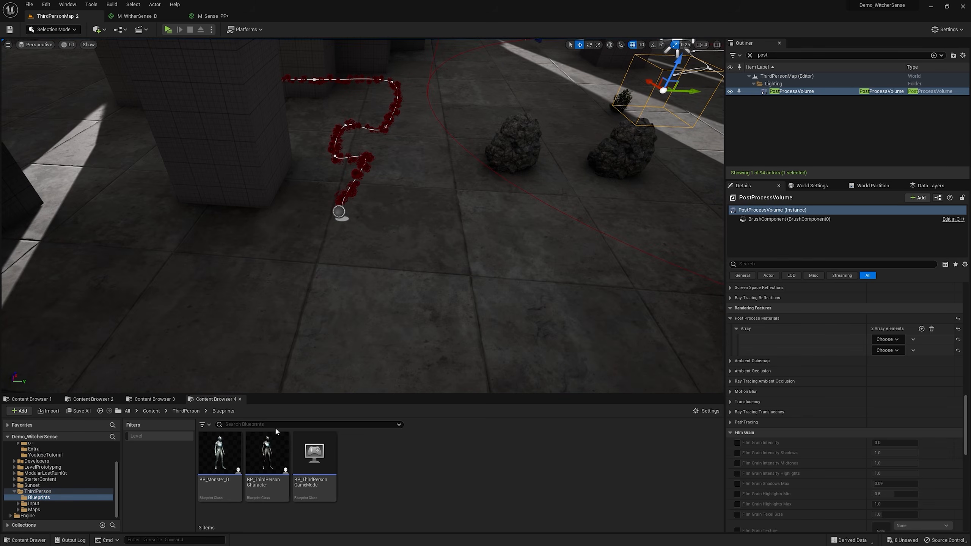
{"action": "right_click", "coordinate": [266, 455]}
{"action": "left_click", "coordinate": [316, 319]}
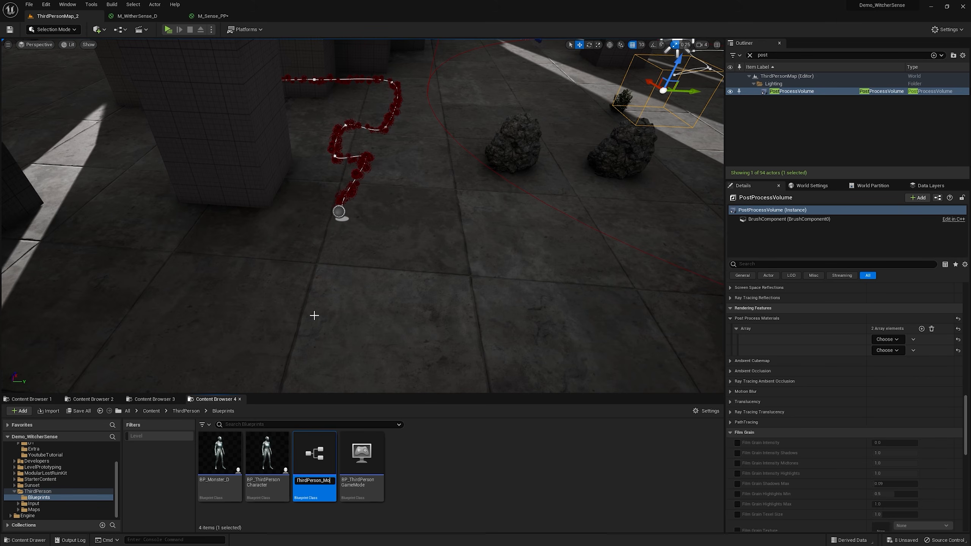
{"action": "key", "text": "Return"}
- Place a BP_ThirdPerson_Mon character on the level floor and focus on it
{"action": "left_click_drag", "start_coordinate": [269, 457], "coordinate": [508, 308]}
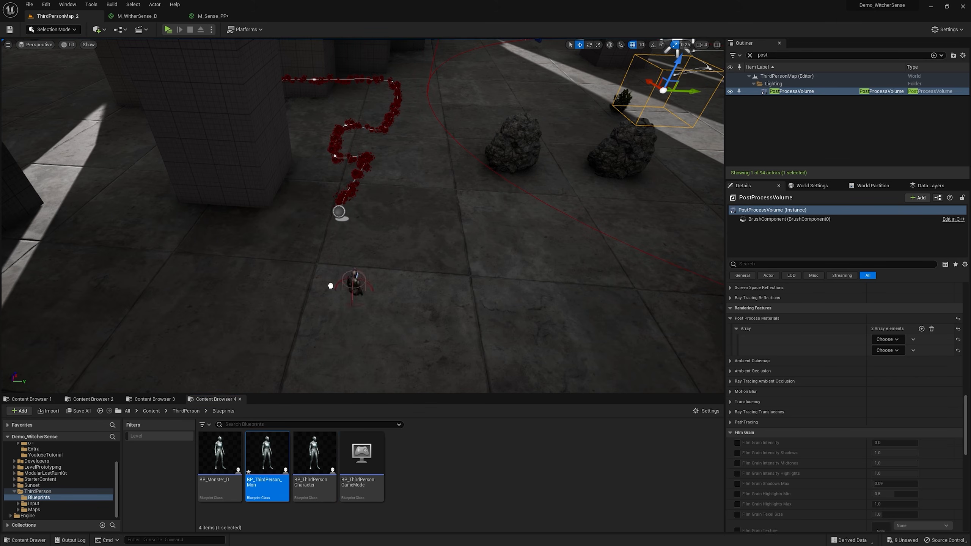
{"action": "left_click_drag", "start_coordinate": [330, 285], "coordinate": [148, 256]}
{"action": "key", "text": "f"}
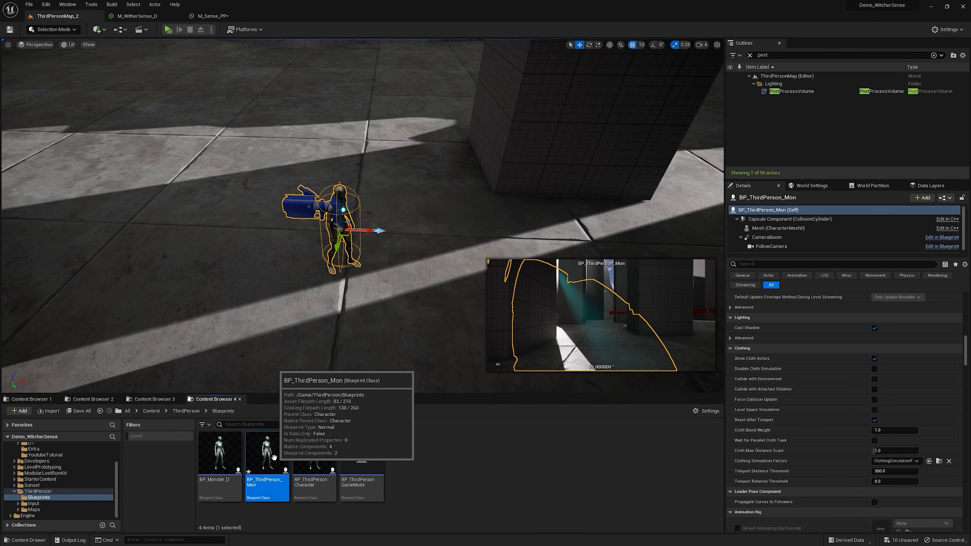
- Open BP_ThirdPerson_Mon in its viewport and select the WD_Sound widget asset in the YoutubeTutorial folder
{"action": "double_click", "coordinate": [276, 463]}
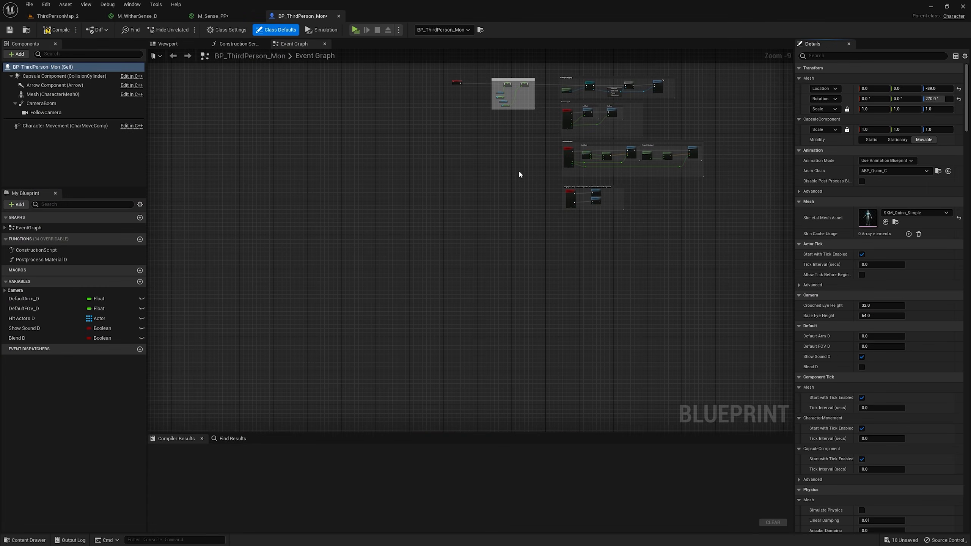
{"action": "left_click", "coordinate": [163, 45]}
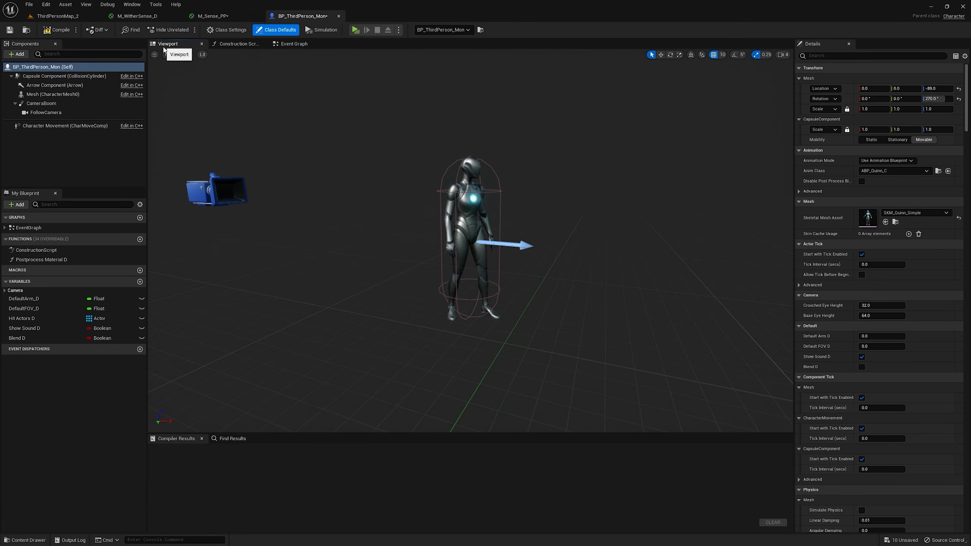
{"action": "left_click", "coordinate": [88, 19]}
{"action": "left_click", "coordinate": [148, 399]}
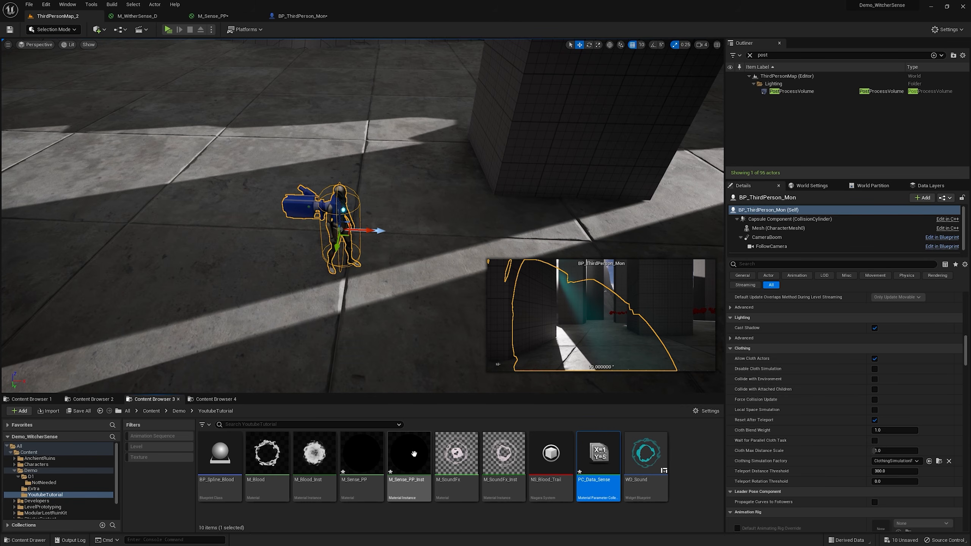
{"action": "left_click", "coordinate": [647, 460]}
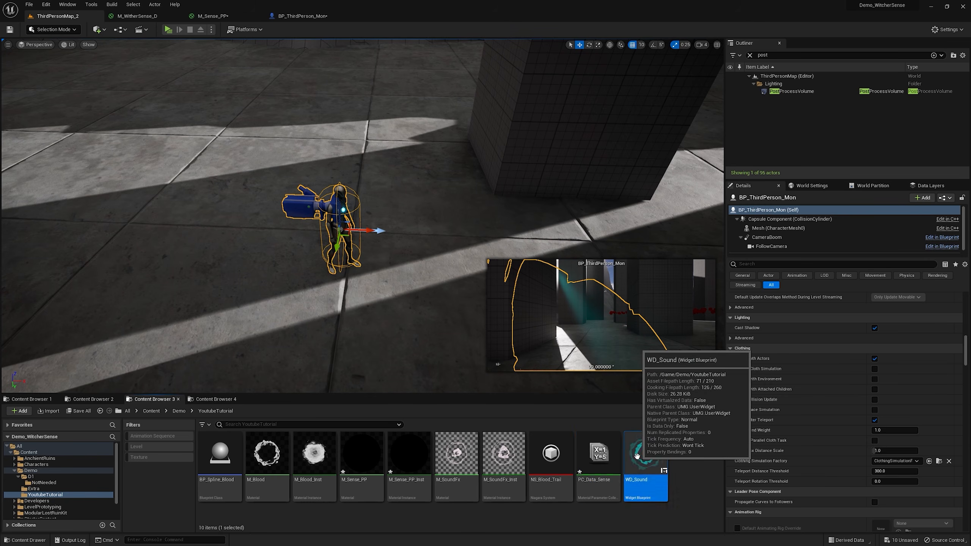
{"action": "left_click_drag", "start_coordinate": [649, 462], "coordinate": [69, 78]}
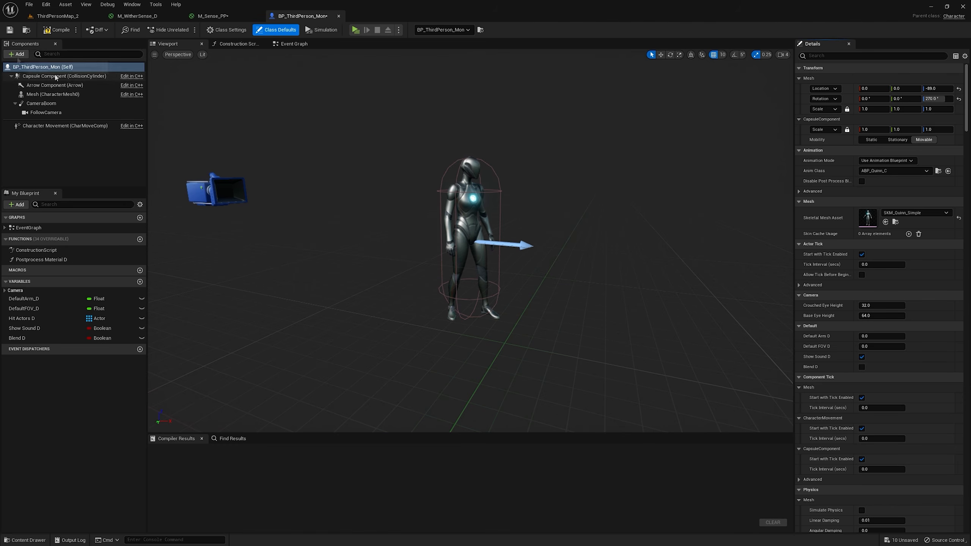
- Add a Widget component under the character's capsule and assign WD_Sound as its widget class
{"action": "left_click", "coordinate": [16, 54]}
{"action": "type", "text": "widg"}
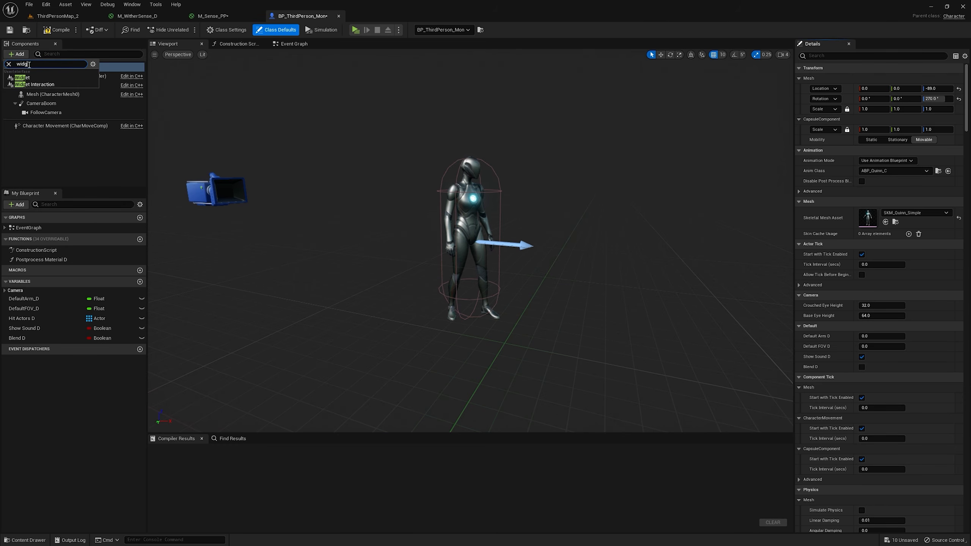
{"action": "left_click", "coordinate": [22, 77]}
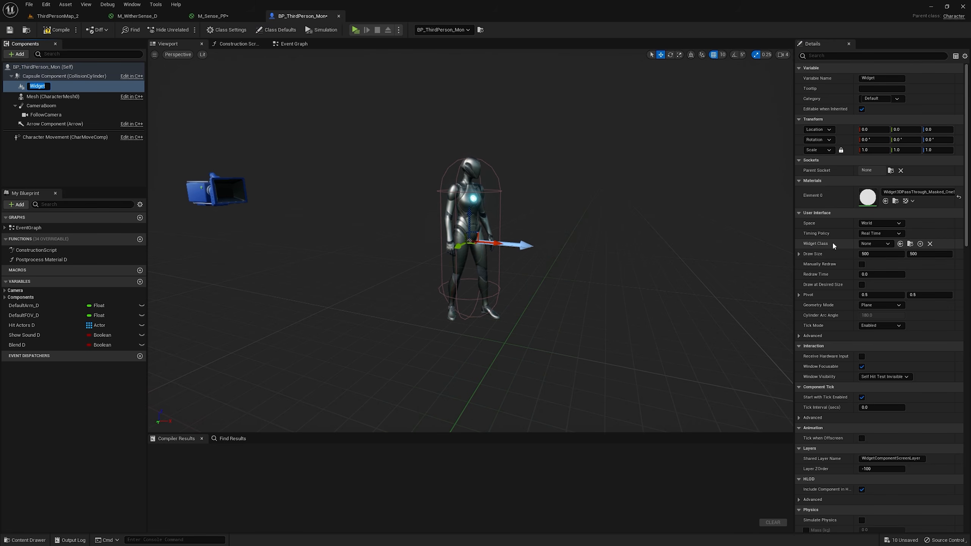
{"action": "left_click", "coordinate": [900, 243]}
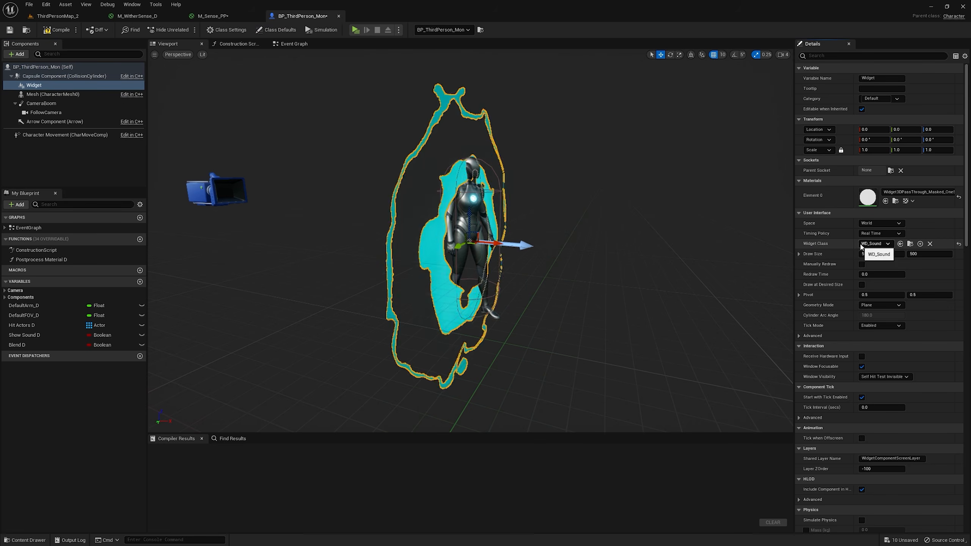
- Raise the Widget component to Z 80 around the character's head and compile the blueprint
{"action": "left_click_drag", "start_coordinate": [635, 247], "coordinate": [573, 229], "text": "alt"}
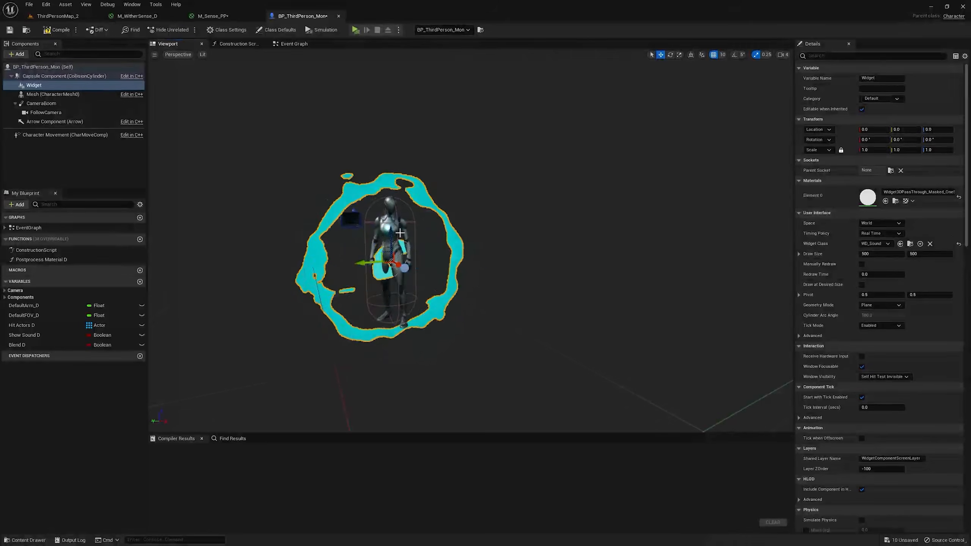
{"action": "left_click_drag", "start_coordinate": [394, 229], "coordinate": [394, 169]}
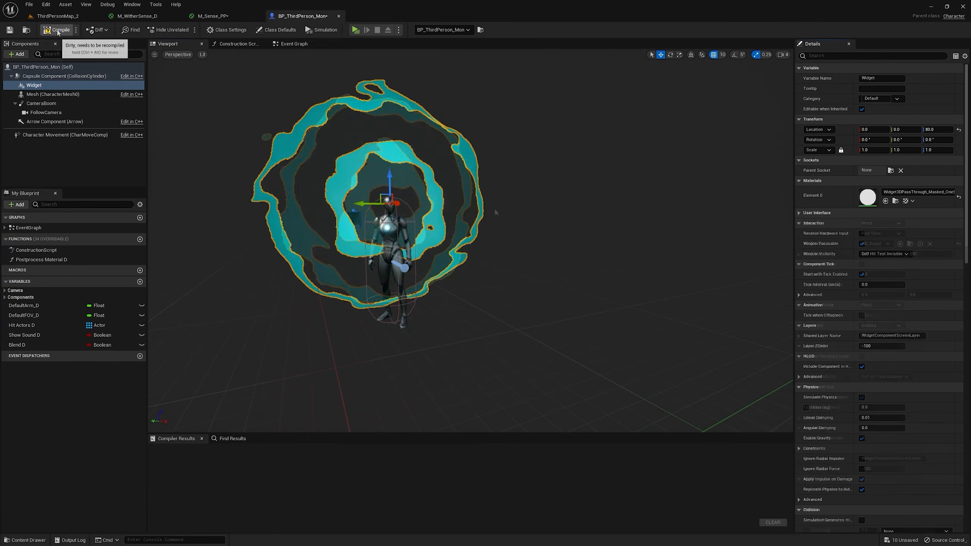
{"action": "left_click", "coordinate": [58, 32]}
- Inspect the sound widget on the placed BP_ThirdPerson_Mon character in the level
{"action": "left_click", "coordinate": [58, 17]}
{"action": "right_click_drag", "start_coordinate": [306, 199], "coordinate": [191, 157]}
{"action": "right_click_drag", "start_coordinate": [372, 226], "coordinate": [417, 241]}
{"action": "left_click", "coordinate": [372, 226]}
{"action": "right_click_drag", "start_coordinate": [370, 203], "coordinate": [391, 208]}
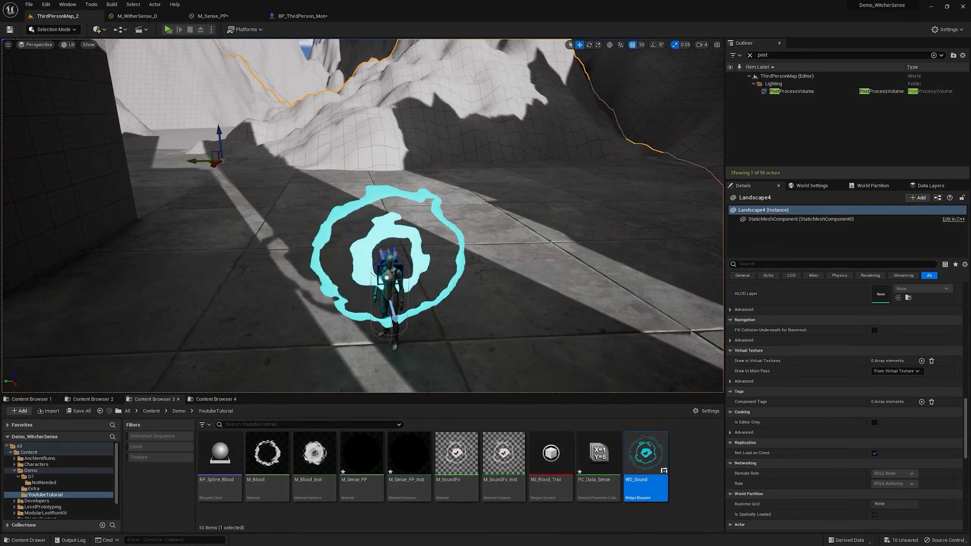
- Set the Widget component's Space to Screen and its Draw Size to 150 by 150
{"action": "left_click", "coordinate": [293, 16]}
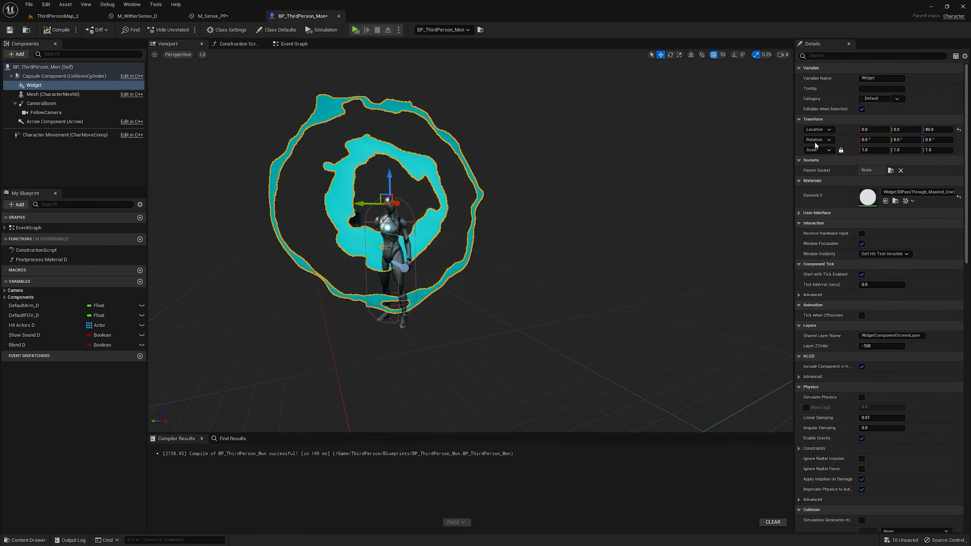
{"action": "left_click", "coordinate": [799, 213]}
{"action": "left_click", "coordinate": [881, 223]}
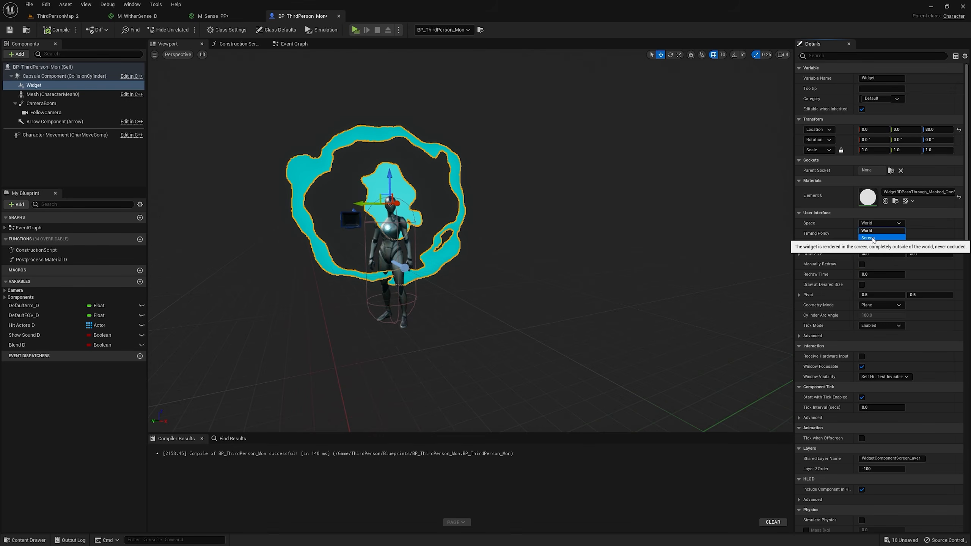
{"action": "left_click", "coordinate": [873, 238]}
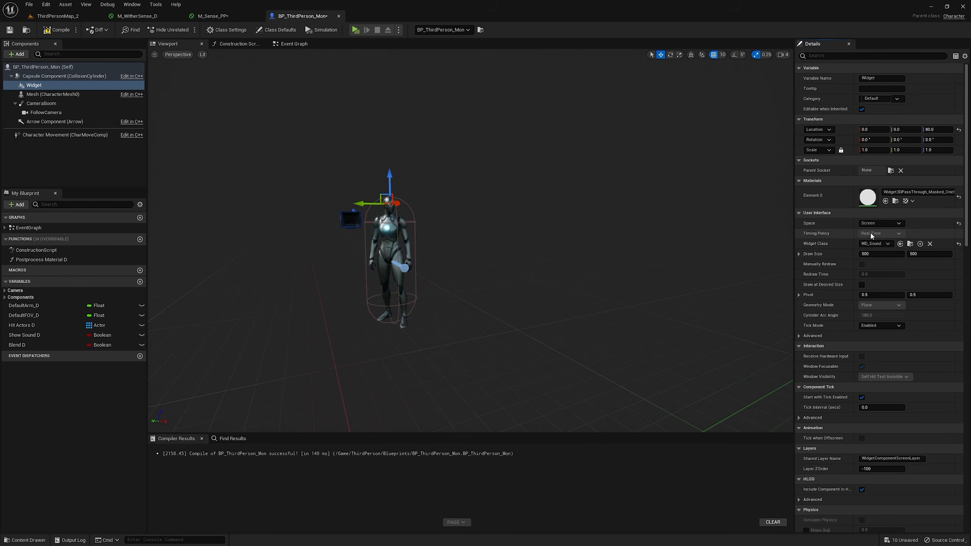
{"action": "left_click", "coordinate": [875, 254]}
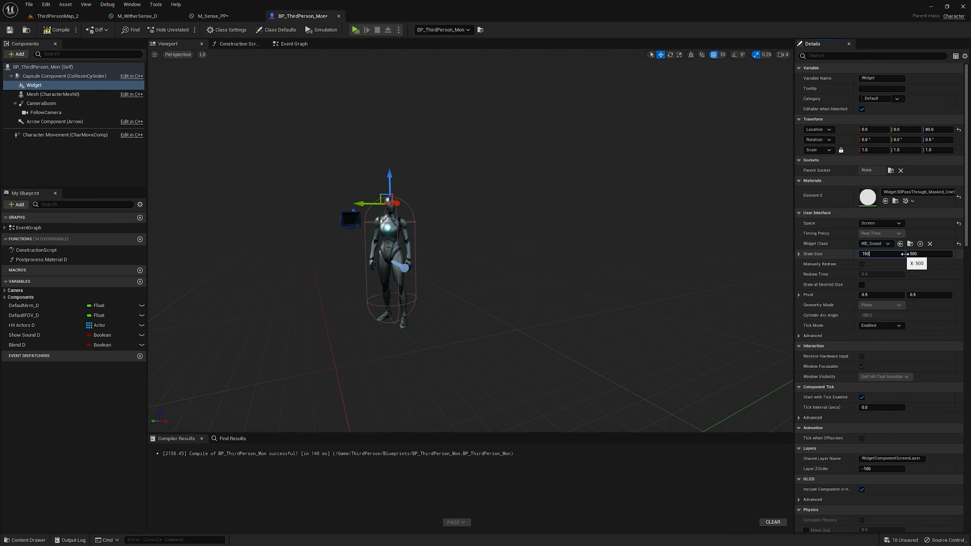
{"action": "key", "text": "Return"}
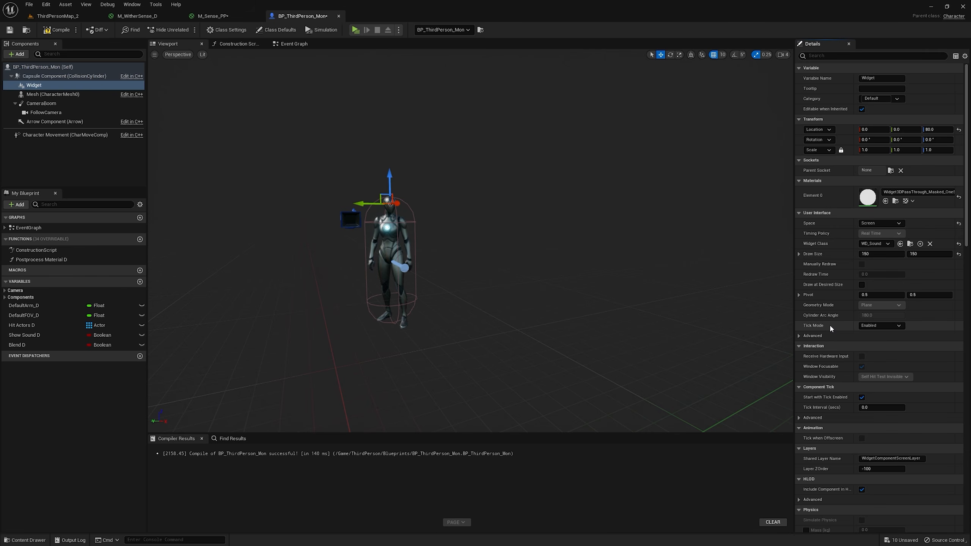
- Set the Widget component's Tick Mode to Automatic and compile BP_ThirdPerson_Mon
{"action": "left_click", "coordinate": [880, 325]}
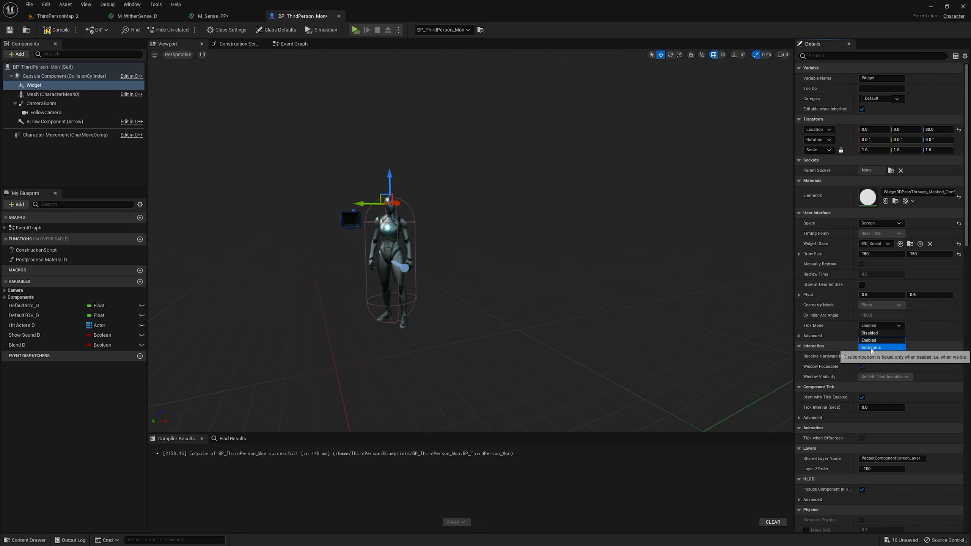
{"action": "left_click", "coordinate": [878, 347]}
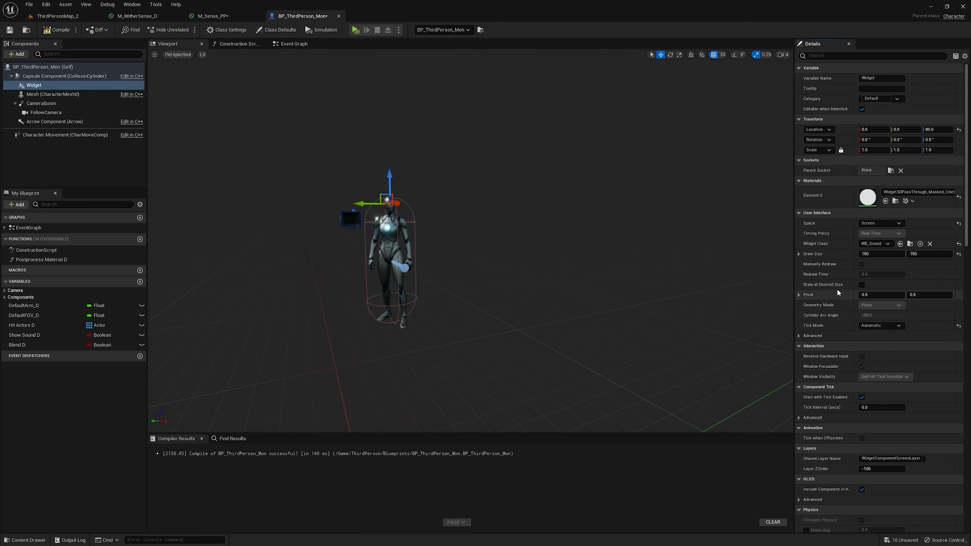
{"action": "left_click", "coordinate": [50, 31]}
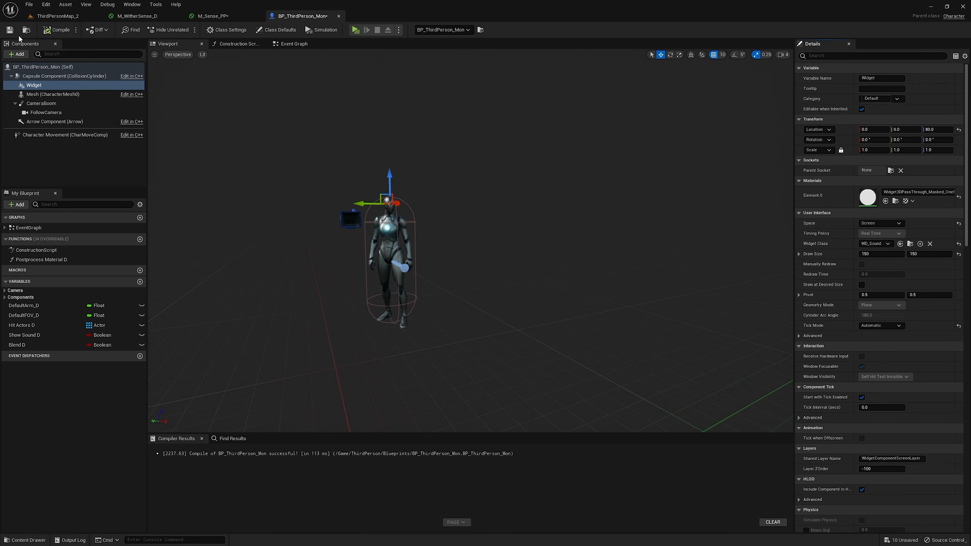
- Save BP_ThirdPerson_Mon and play-test the level, moving around to check the sound widget on the monster character
{"action": "left_click", "coordinate": [13, 33]}
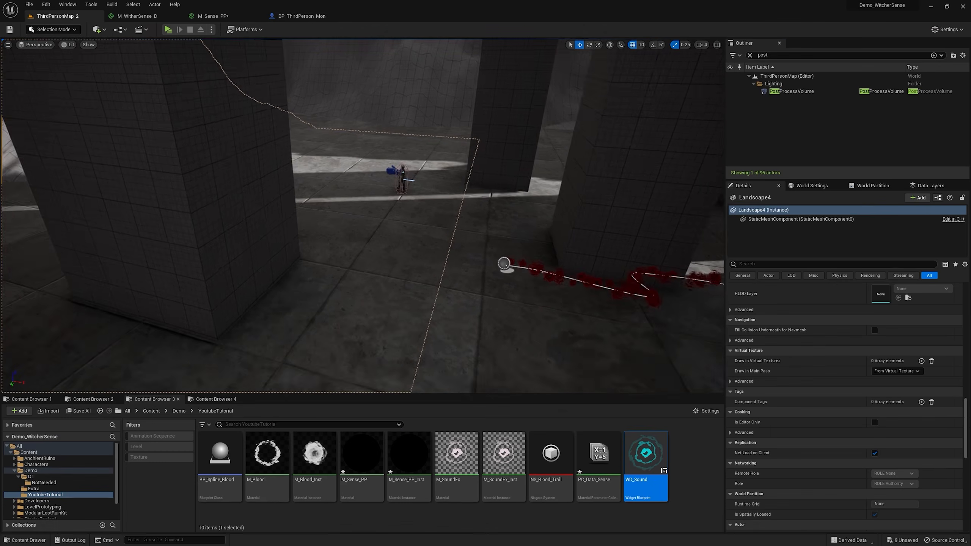
{"action": "key", "text": "w"}
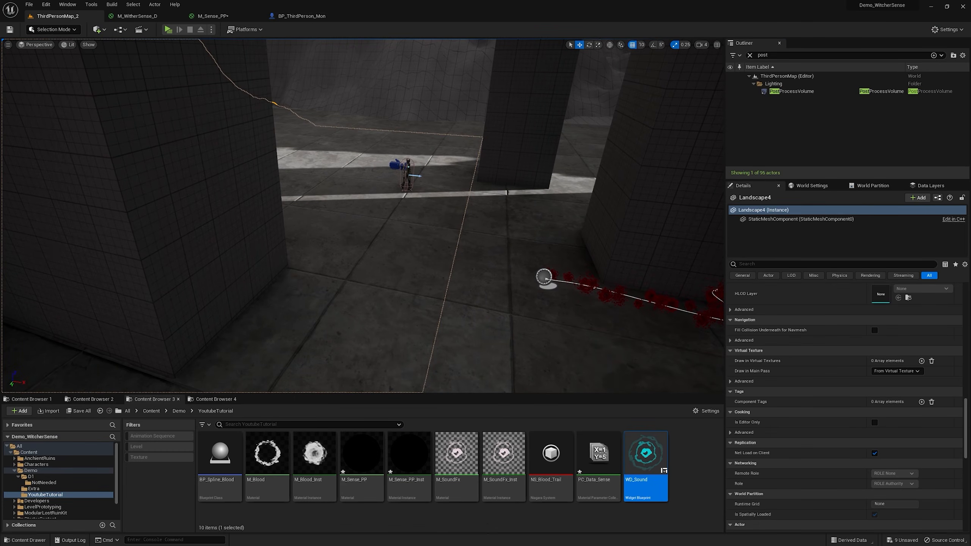
{"action": "left_click", "coordinate": [168, 29]}
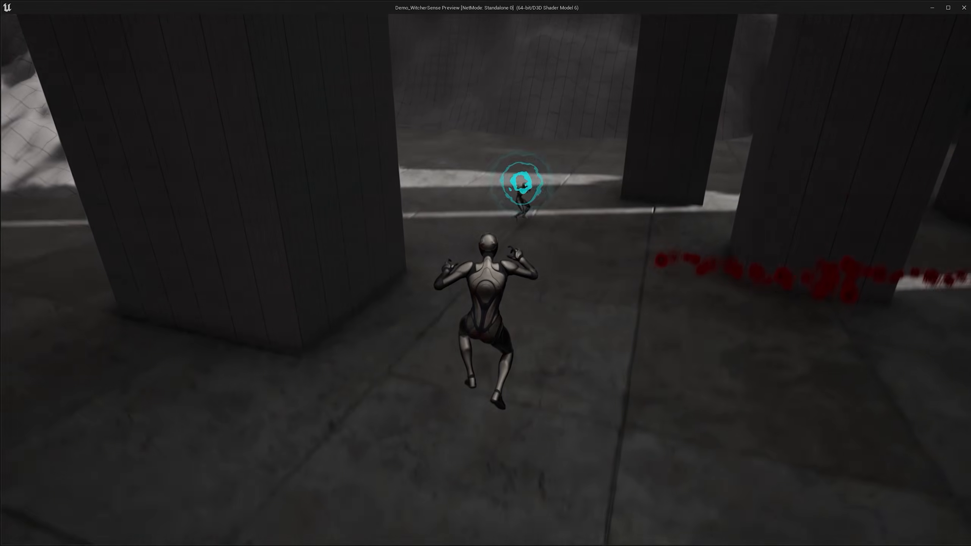
{"action": "key", "text": "a"}
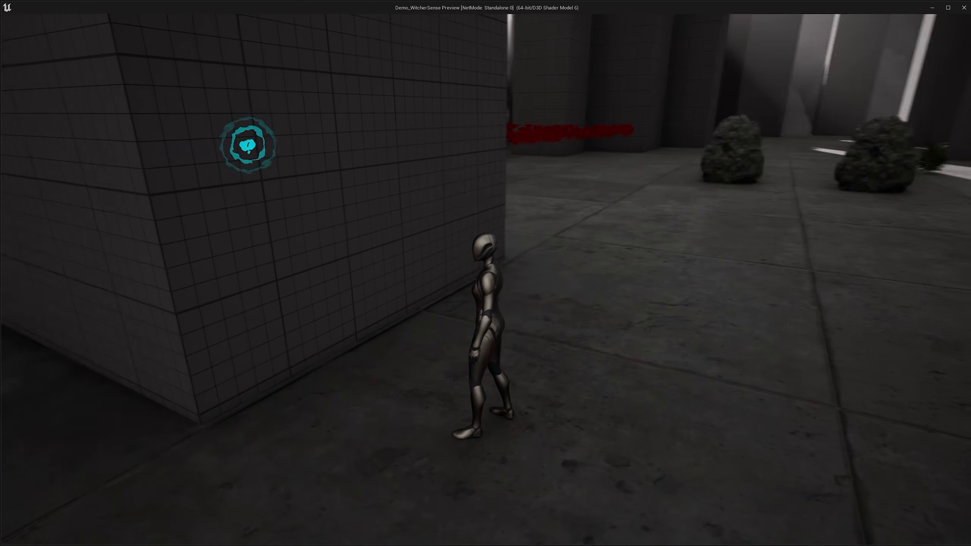
{"action": "key", "text": "d"}
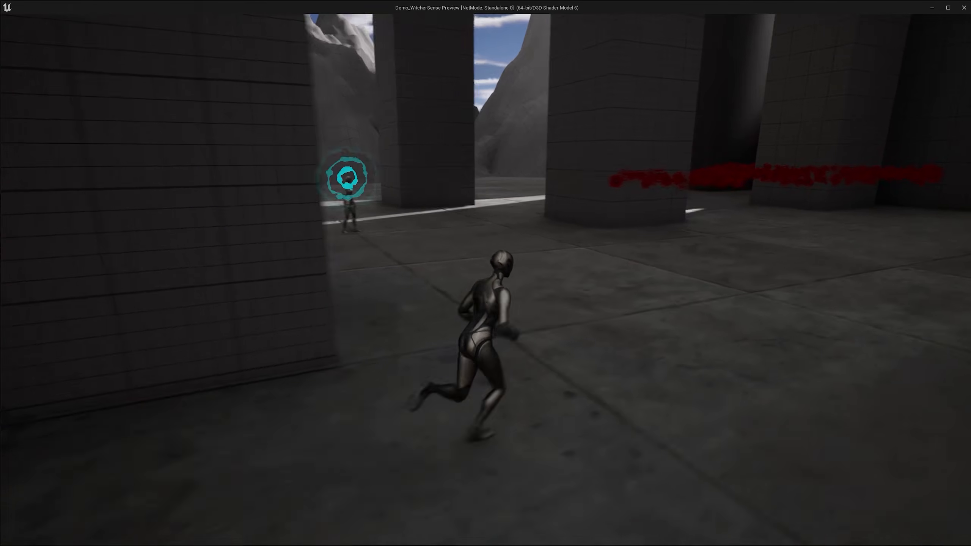
{"action": "key", "text": "w"}
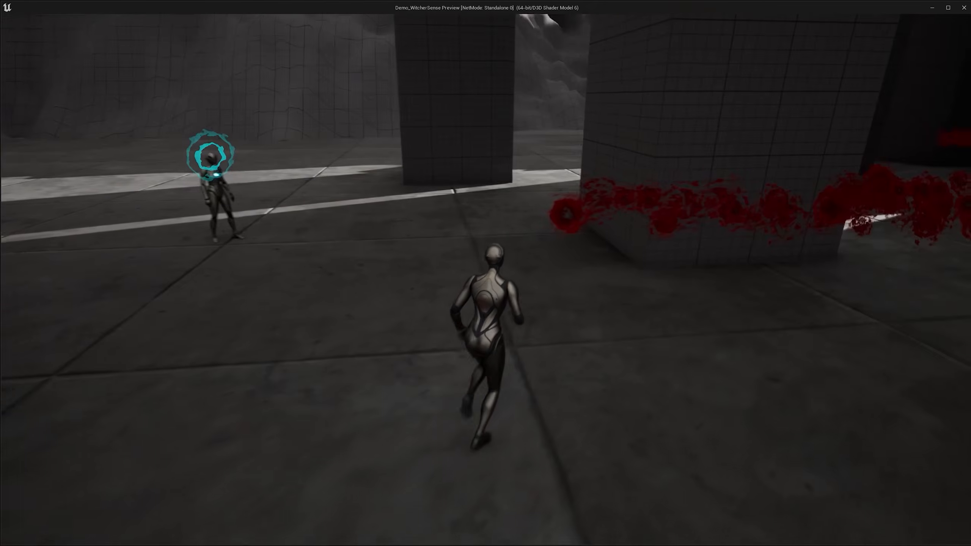
{"action": "key", "text": "Escape"}
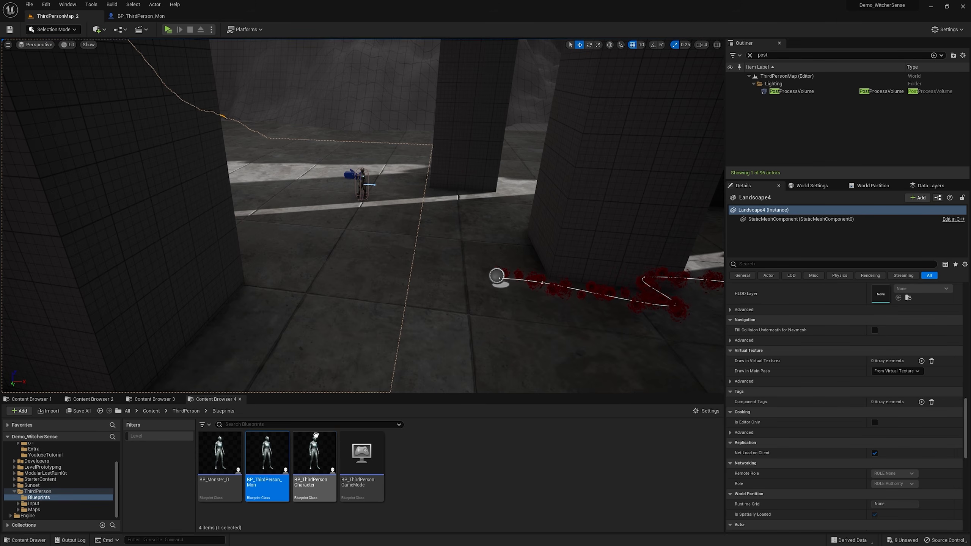
- Open the BP_ThirdPersonCharacter blueprint and insert a Sequence node between Event BeginPlay and the Initial Value nodes
{"action": "double_click", "coordinate": [312, 440]}
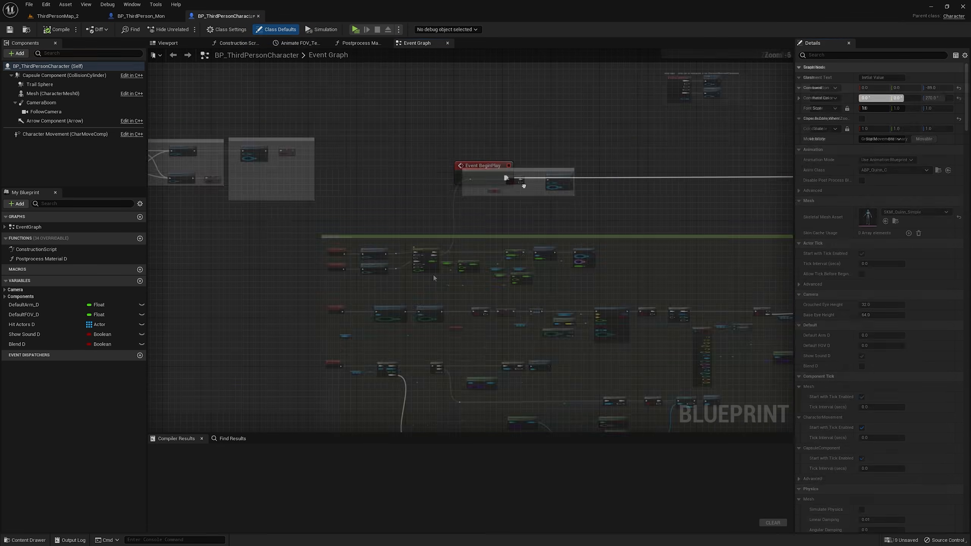
{"action": "left_click_drag", "start_coordinate": [476, 173], "coordinate": [370, 160]}
{"action": "right_click_drag", "start_coordinate": [370, 160], "coordinate": [289, 168]}
{"action": "left_click_drag", "start_coordinate": [321, 174], "coordinate": [384, 165]}
{"action": "type", "text": "seq"}
{"action": "left_click", "coordinate": [410, 293]}
{"action": "scroll", "coordinate": [482, 158], "scroll_direction": "down", "scroll_amount": 3}
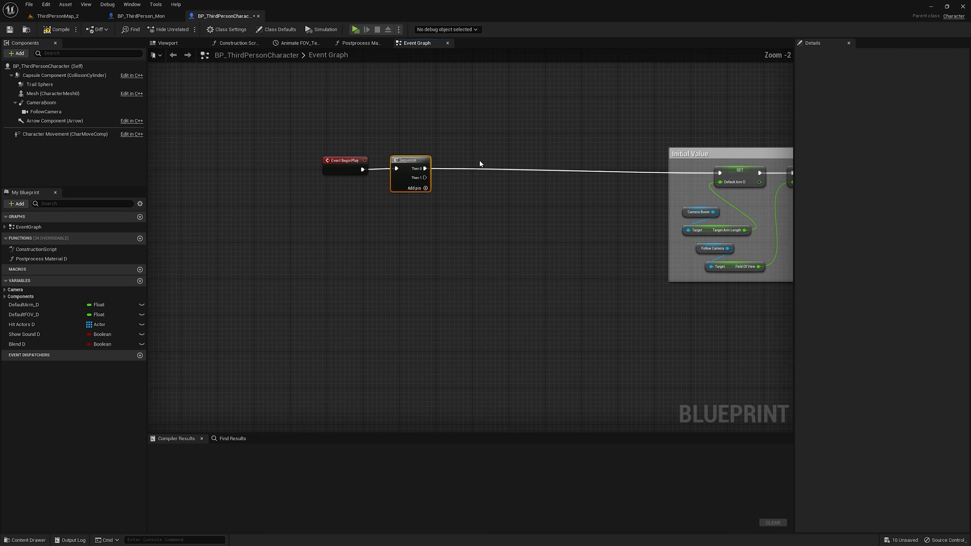
{"action": "right_click_drag", "start_coordinate": [482, 158], "coordinate": [149, 185]}
{"action": "right_click_drag", "start_coordinate": [474, 225], "coordinate": [565, 199]}
{"action": "key", "text": "Home"}
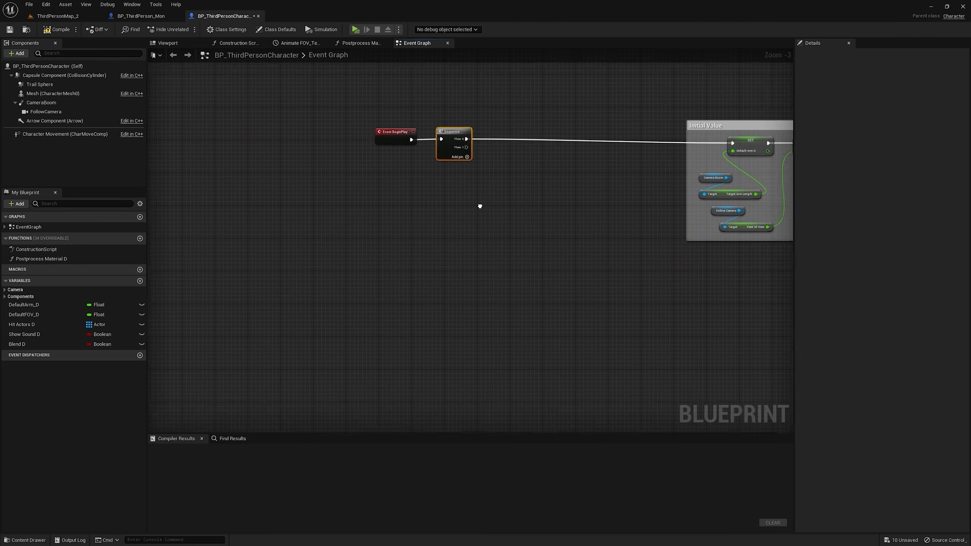
{"action": "left_click_drag", "start_coordinate": [468, 116], "coordinate": [426, 122]}
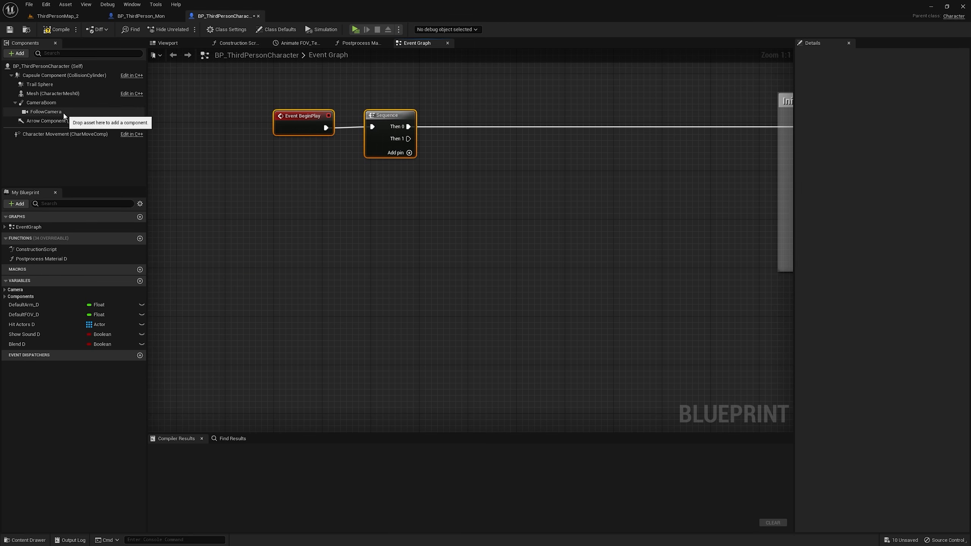
- Add Camera Boom and Follow Camera references below BeginPlay and get their Target Arm Length and Field Of View
{"action": "left_click", "coordinate": [42, 102]}
{"action": "left_click_drag", "start_coordinate": [41, 102], "coordinate": [292, 202]}
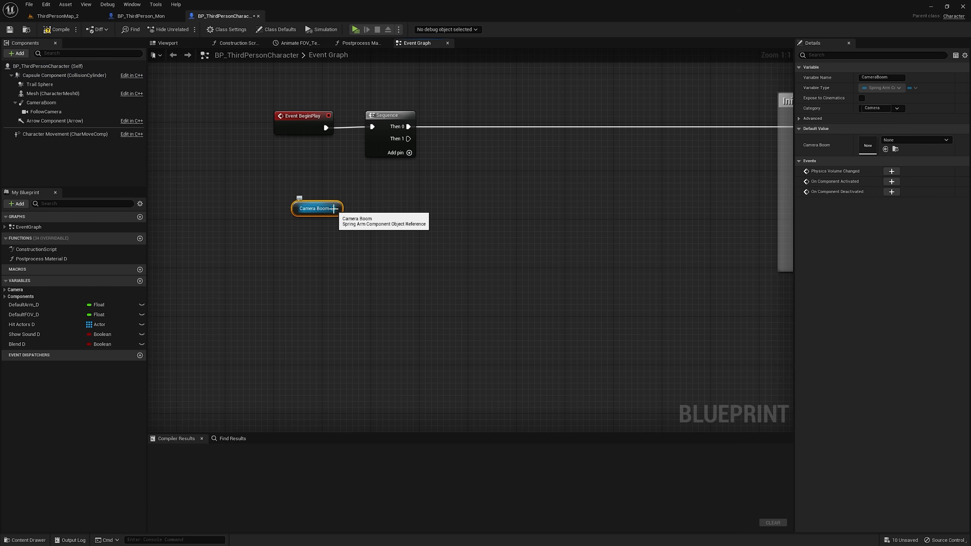
{"action": "mouse_move", "coordinate": [493, 183]}
{"action": "right_mouse_down"}
{"action": "mouse_move", "coordinate": [371, 182]}
{"action": "mouse_move", "coordinate": [488, 193]}
{"action": "right_mouse_up"}
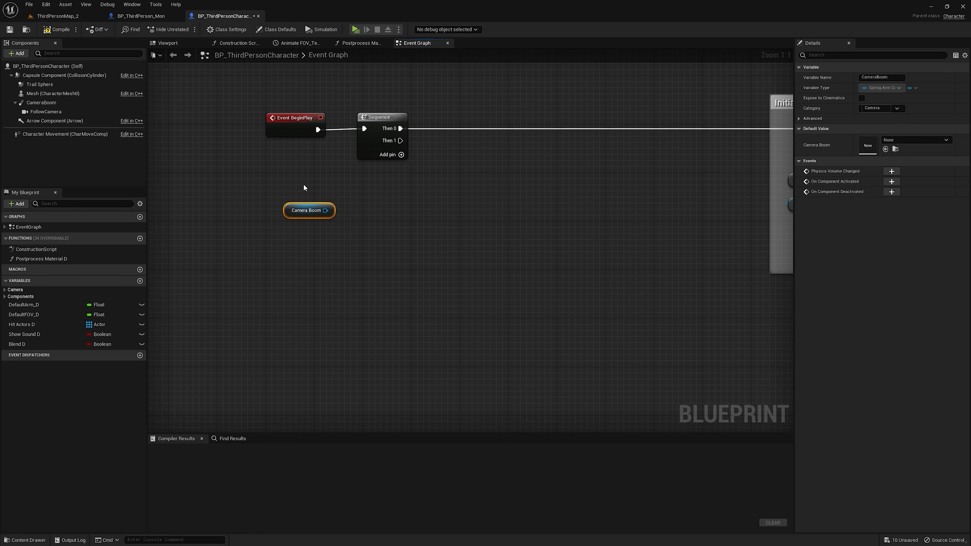
{"action": "left_click_drag", "start_coordinate": [49, 111], "coordinate": [285, 247]}
{"action": "left_click_drag", "start_coordinate": [327, 215], "coordinate": [380, 193]}
{"action": "type", "text": "get arm l"}
{"action": "key", "text": "Return"}
{"action": "left_click_drag", "start_coordinate": [332, 230], "coordinate": [372, 222]}
{"action": "type", "text": "field f"}
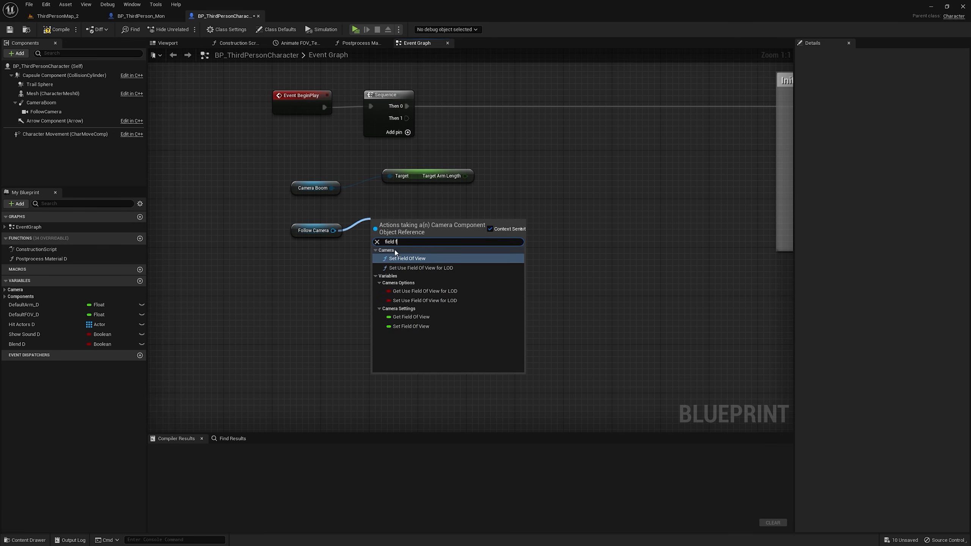
{"action": "left_click", "coordinate": [411, 317]}
- Promote the Target Arm Length and Field Of View outputs to variables, running the arm-length Set node from the Sequence's Then 1
{"action": "left_click_drag", "start_coordinate": [466, 176], "coordinate": [501, 135]}
{"action": "left_click", "coordinate": [522, 178]}
{"action": "left_click", "coordinate": [519, 123]}
{"action": "left_click_drag", "start_coordinate": [407, 119], "coordinate": [481, 131]}
{"action": "left_click_drag", "start_coordinate": [442, 224], "coordinate": [546, 179]}
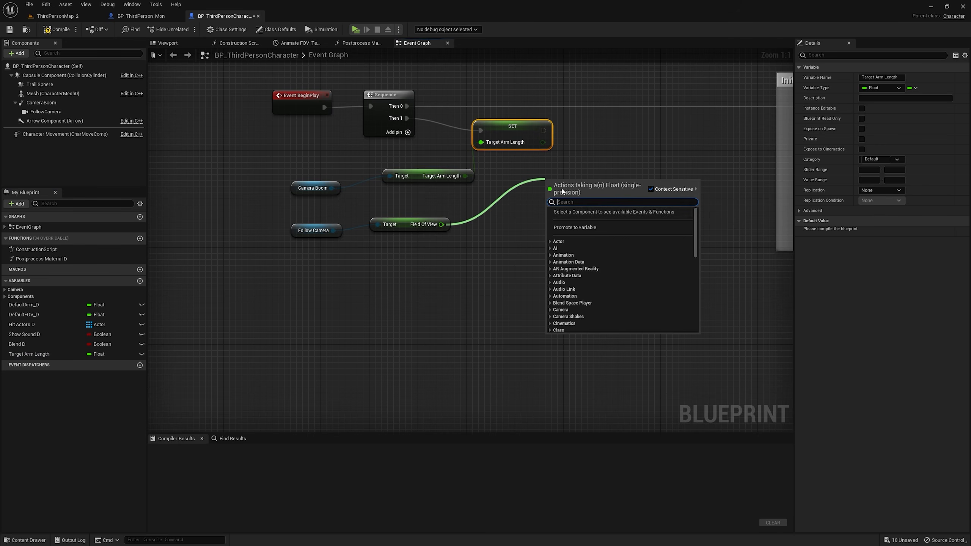
{"action": "left_click", "coordinate": [575, 228]}
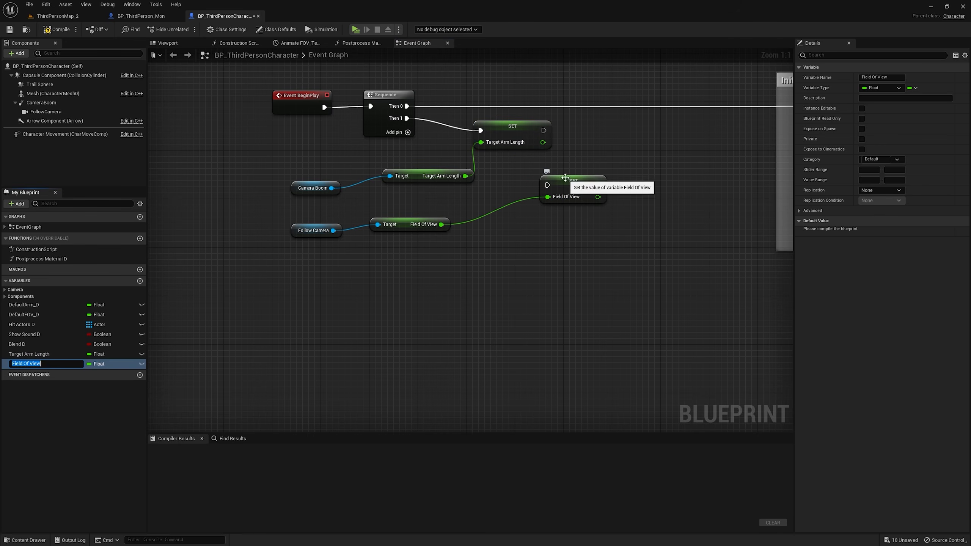
{"action": "left_click_drag", "start_coordinate": [570, 182], "coordinate": [577, 145]}
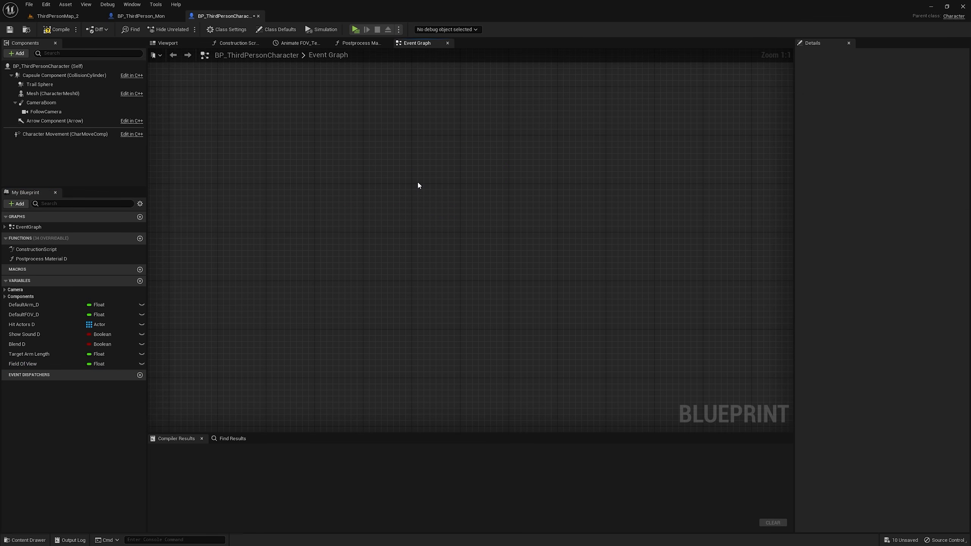
- Add an R keyboard event in an empty area of the Event Graph
{"action": "right_click", "coordinate": [417, 181]}
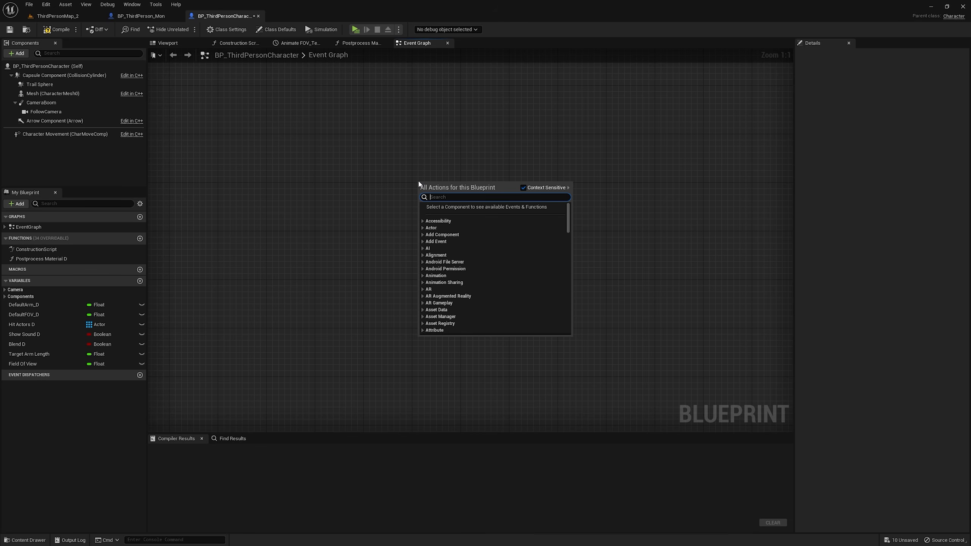
{"action": "type", "text": "R keyboard"}
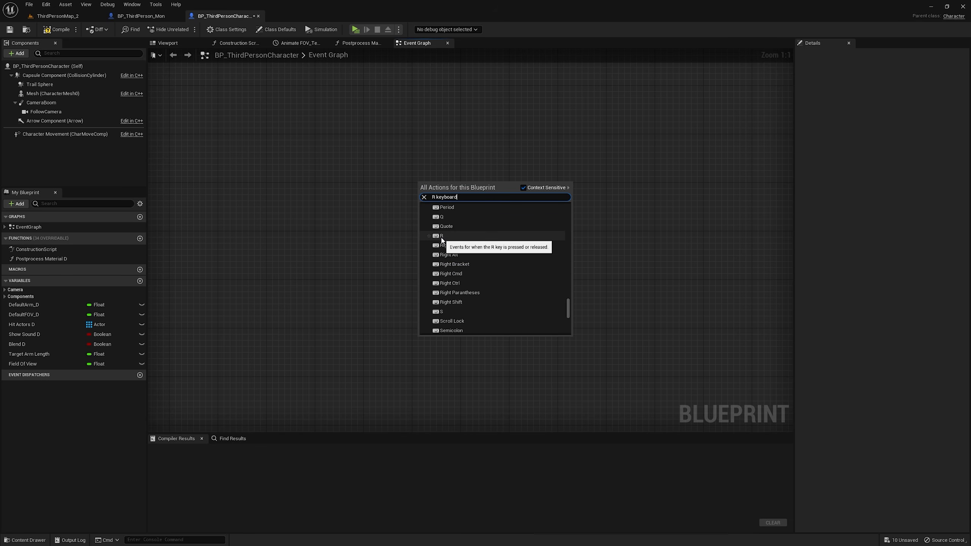
{"action": "left_click", "coordinate": [451, 236]}
{"action": "right_click_drag", "start_coordinate": [461, 194], "coordinate": [403, 177]}
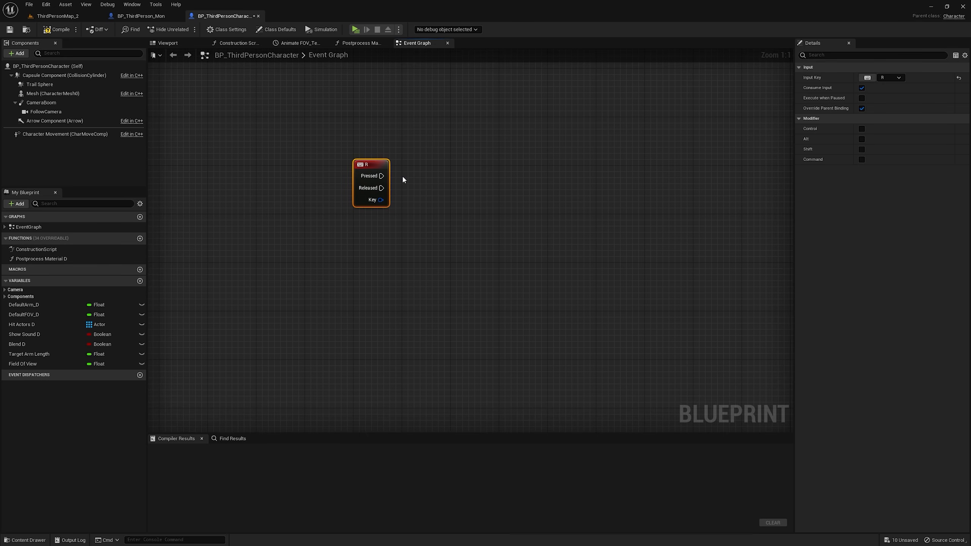
- Add a timeline named Animate Alpha and connect the R event's Pressed to Play and Released to Reverse
{"action": "right_click", "coordinate": [446, 159]}
{"action": "type", "text": "timeline"}
{"action": "key", "text": "Return"}
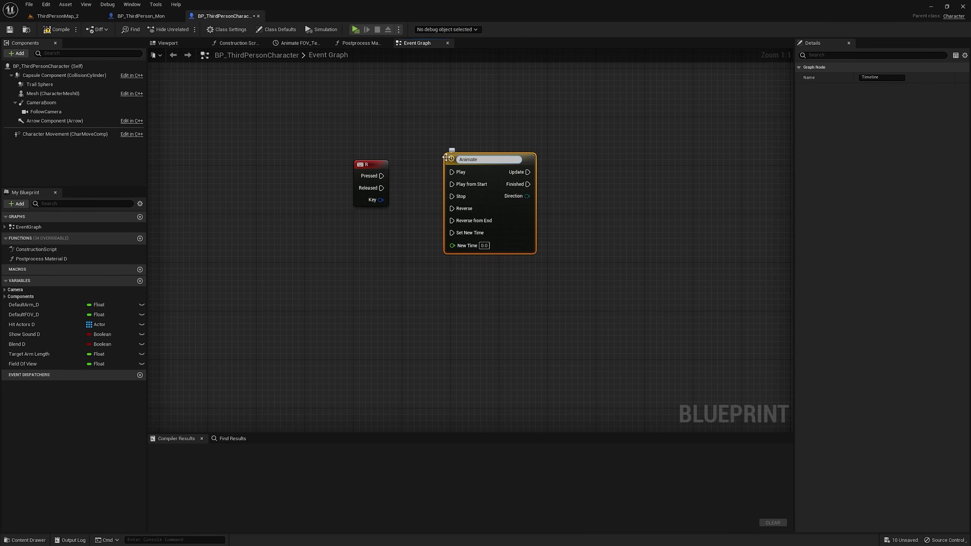
{"action": "type", "text": "Animate Ap"}
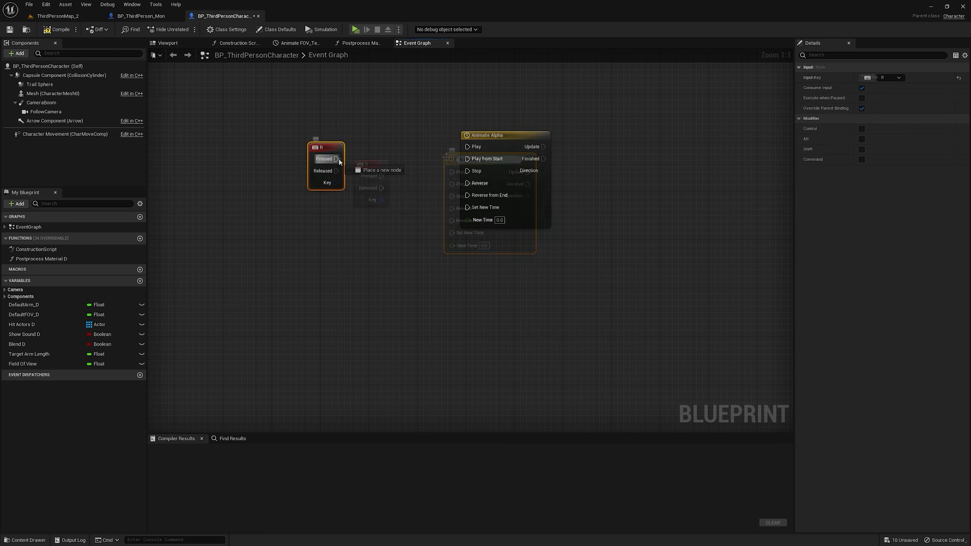
{"action": "left_click_drag", "start_coordinate": [379, 170], "coordinate": [479, 185]}
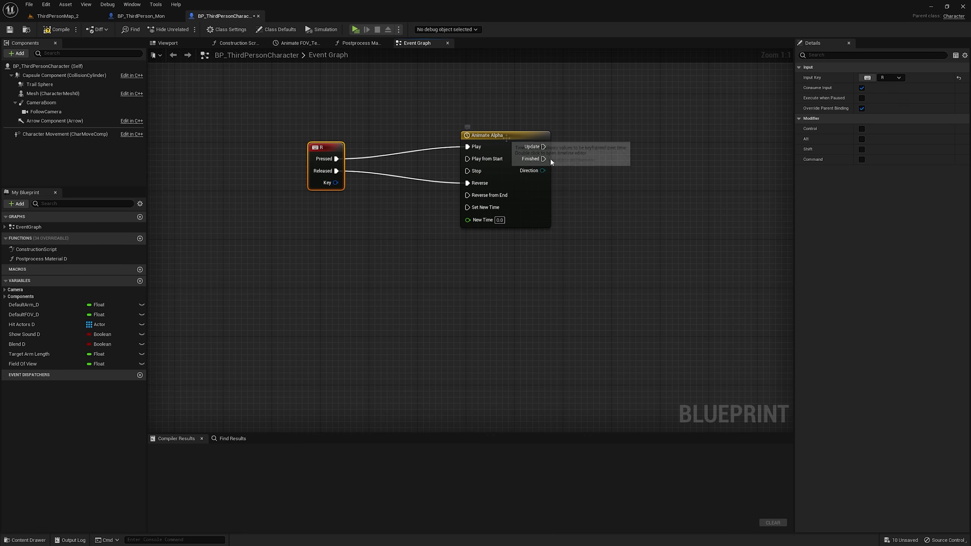
- Set the Animate Alpha timeline's length to 1.00 and add a float track named Alpha
{"action": "double_click", "coordinate": [507, 140]}
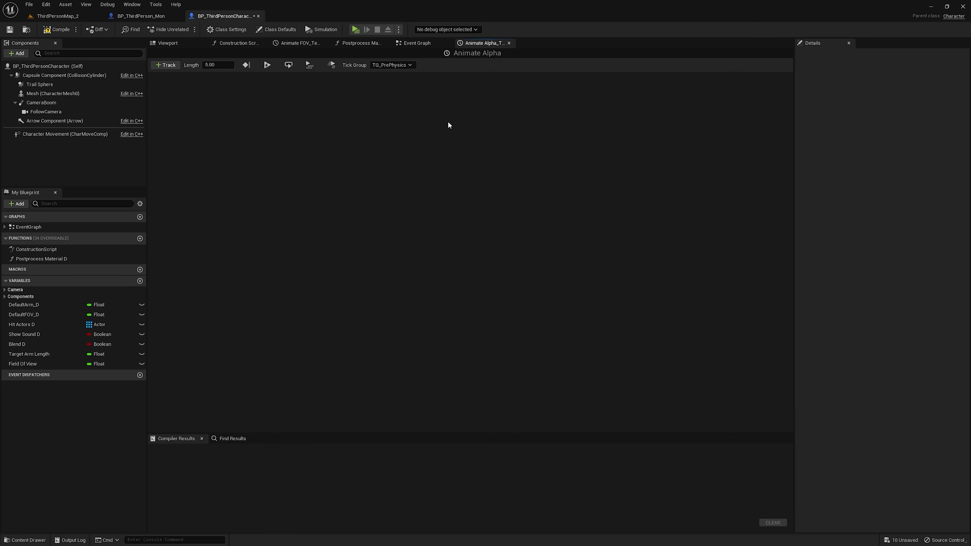
{"action": "left_click", "coordinate": [226, 64]}
{"action": "type", "text": "1"}
{"action": "left_click", "coordinate": [168, 65]}
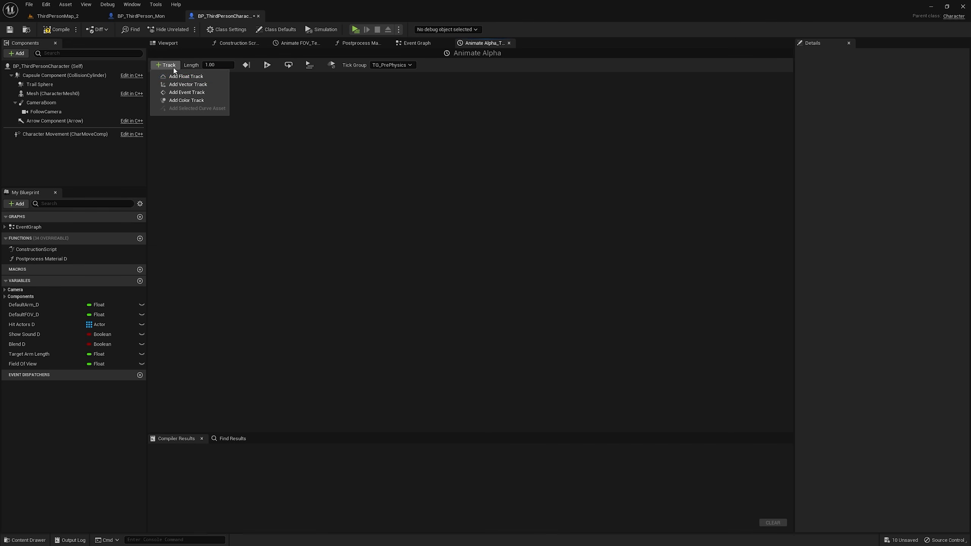
{"action": "left_click", "coordinate": [202, 78]}
{"action": "type", "text": "Alpha"}
{"action": "key", "text": "Return"}
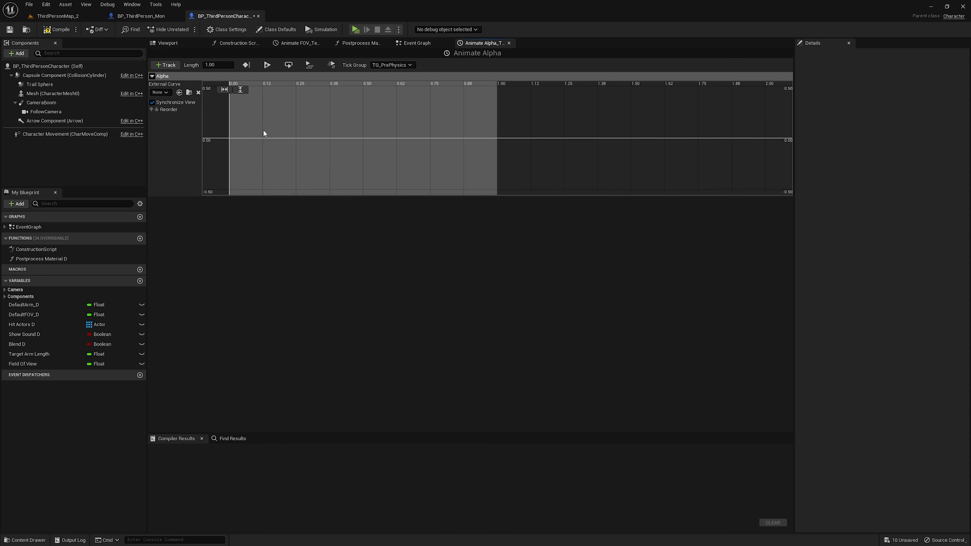
- Key the Alpha curve from value 0 at time 0 to value 1 at time 1, with Auto interpolation
{"action": "left_click", "coordinate": [230, 138], "text": "shift"}
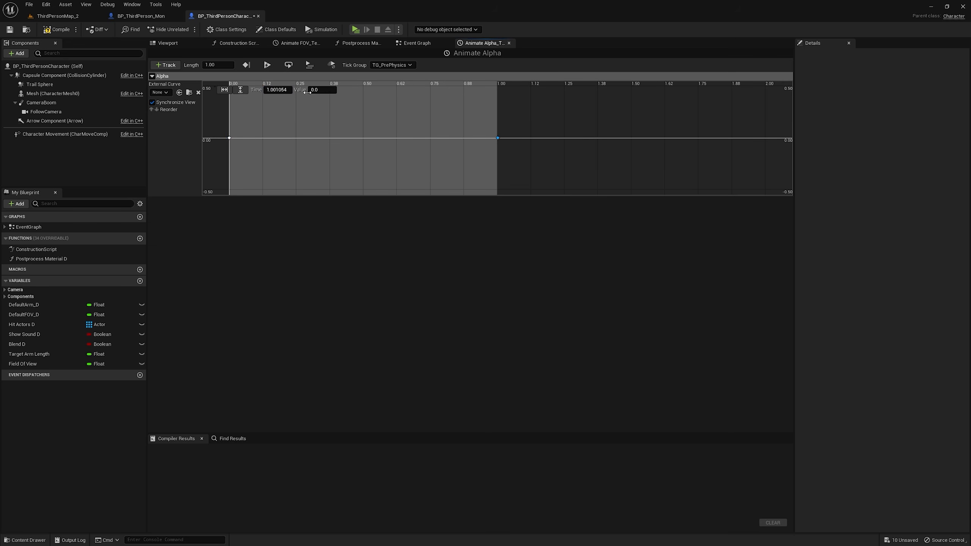
{"action": "key", "text": "Return"}
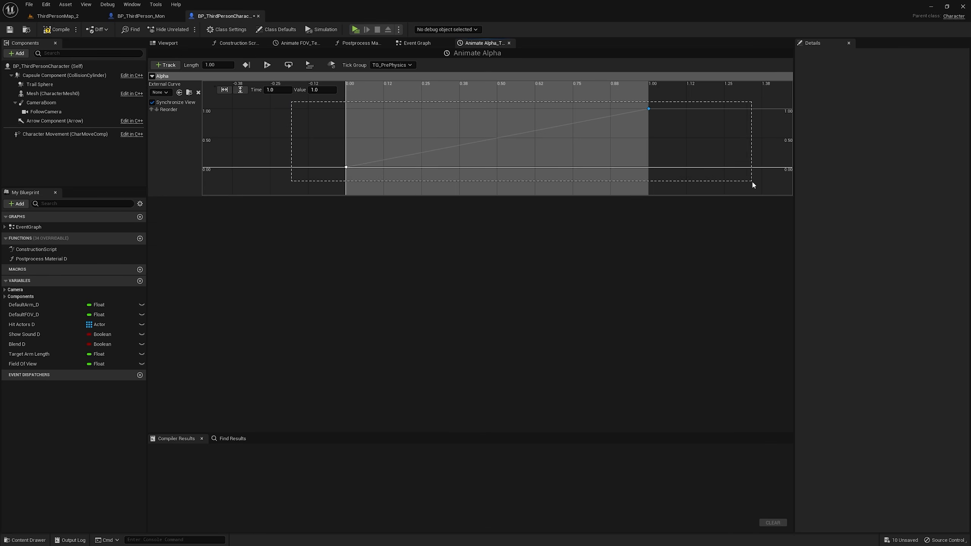
{"action": "right_click", "coordinate": [649, 110]}
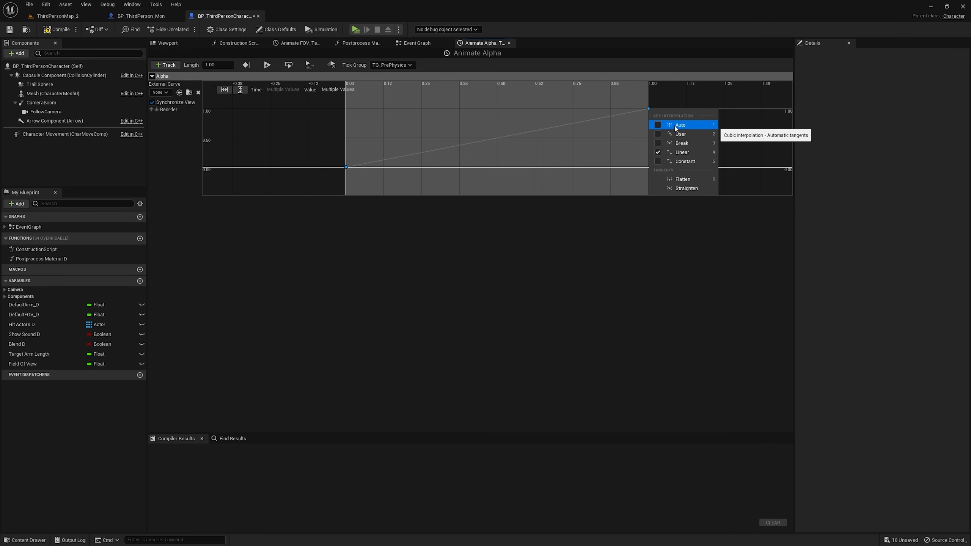
{"action": "left_click", "coordinate": [675, 126]}
- Place getters for the Target Arm Length and Field Of View variables below the Animate Alpha timeline in the Event Graph
{"action": "left_click", "coordinate": [414, 43]}
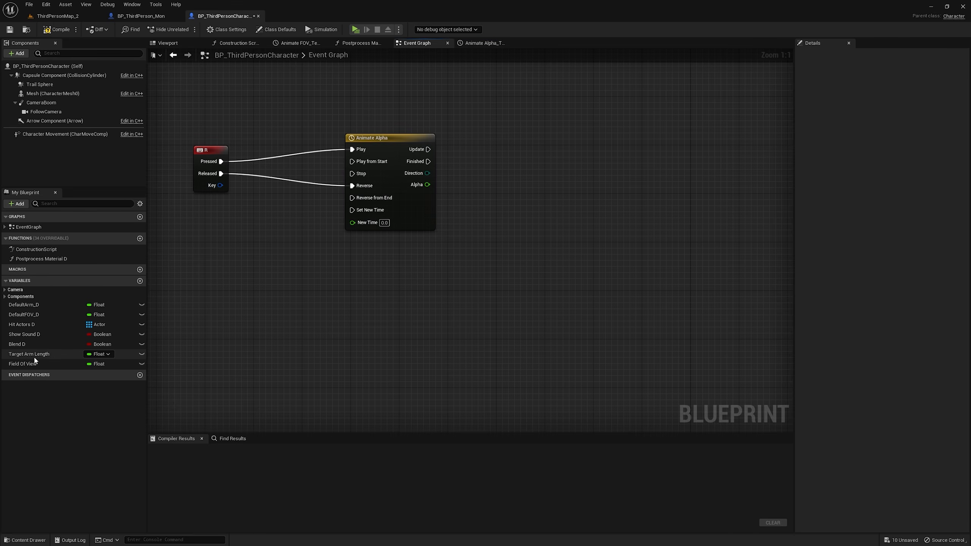
{"action": "left_click_drag", "start_coordinate": [33, 358], "coordinate": [426, 247]}
{"action": "left_click", "coordinate": [454, 263]}
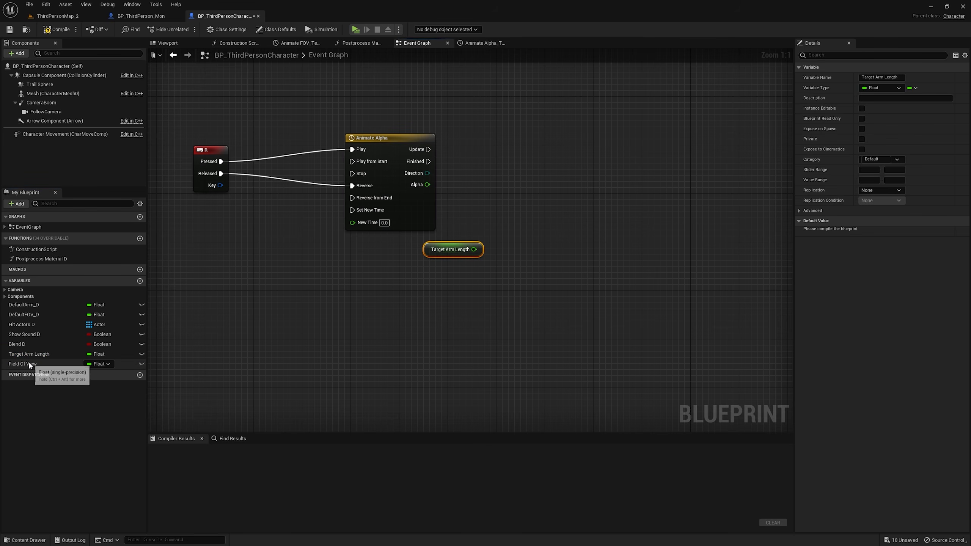
{"action": "left_click_drag", "start_coordinate": [24, 364], "coordinate": [516, 282]}
{"action": "left_click_drag", "start_coordinate": [447, 276], "coordinate": [431, 274]}
{"action": "left_click", "coordinate": [455, 289]}
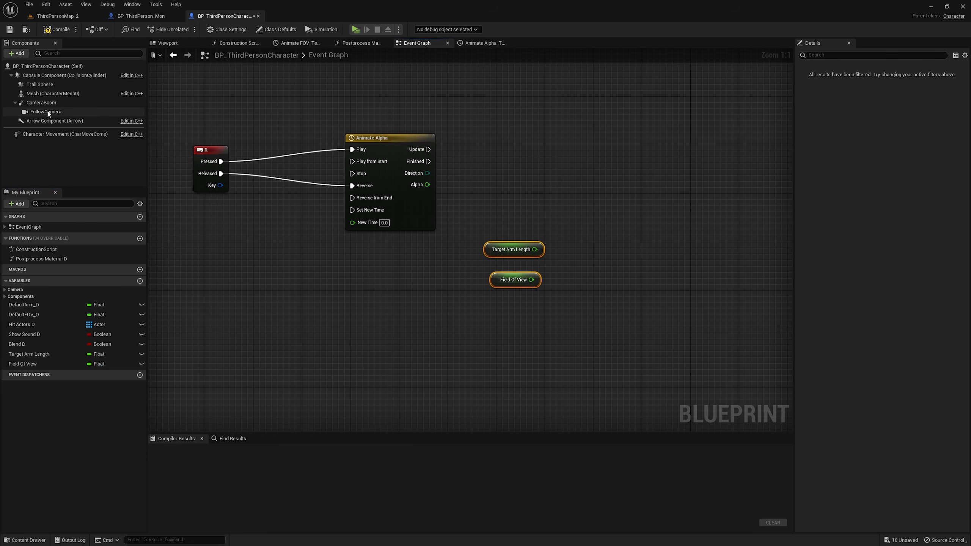
- Add Camera Boom and Follow Camera references beside the variable getters and arrange them
{"action": "left_click", "coordinate": [45, 103]}
{"action": "left_click", "coordinate": [45, 111], "text": "ctrl"}
{"action": "left_click_drag", "start_coordinate": [46, 103], "coordinate": [397, 256]}
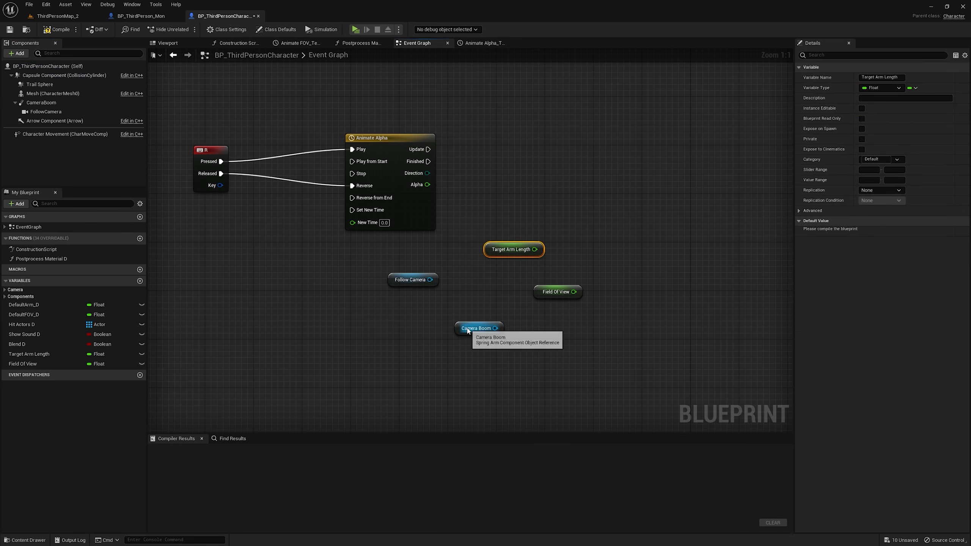
{"action": "left_click_drag", "start_coordinate": [467, 326], "coordinate": [416, 320]}
- Add a Set Target Arm Length node for Camera Boom and run it from the Animate Alpha timeline's Update
{"action": "left_click_drag", "start_coordinate": [422, 249], "coordinate": [522, 153]}
{"action": "type", "text": "set arm"}
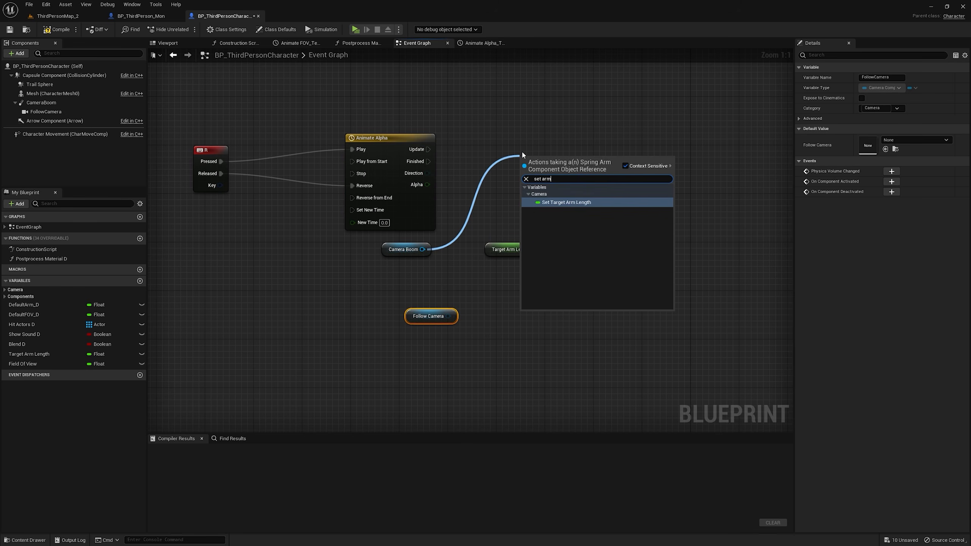
{"action": "key", "text": "Return"}
{"action": "left_click_drag", "start_coordinate": [429, 149], "coordinate": [523, 162]}
{"action": "right_click_drag", "start_coordinate": [621, 223], "coordinate": [592, 211]}
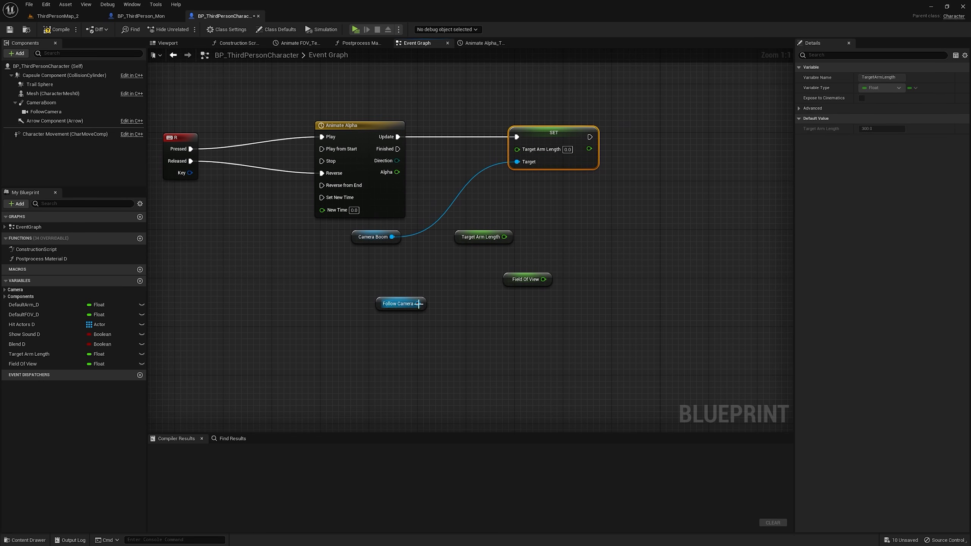
- Add a Set Field Of View node for Follow Camera and run it after the Set Target Arm Length node
{"action": "left_click_drag", "start_coordinate": [382, 302], "coordinate": [638, 183]}
{"action": "type", "text": "set file"}
{"action": "left_click_drag", "start_coordinate": [590, 137], "coordinate": [657, 155]}
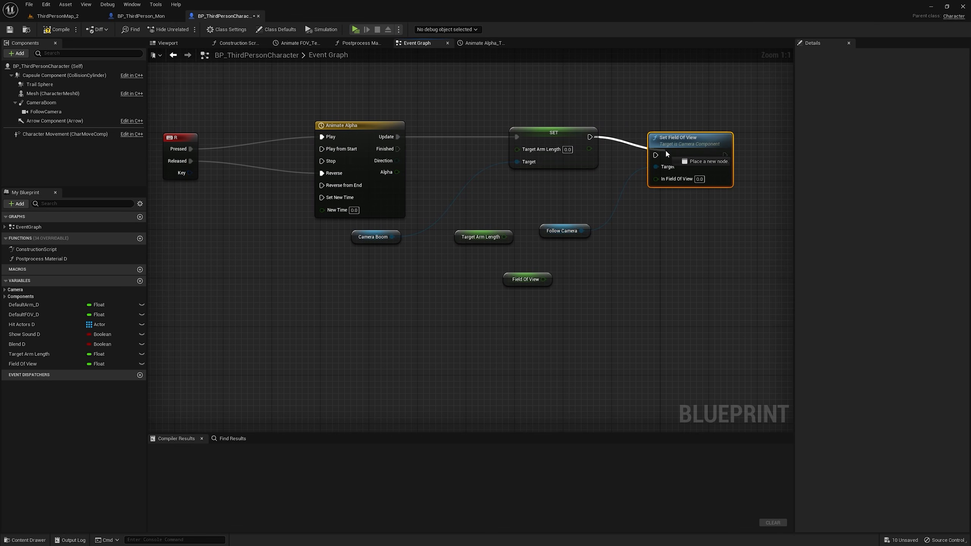
{"action": "left_click_drag", "start_coordinate": [696, 145], "coordinate": [732, 121]}
- Add one Lerp node feeding In Field Of View and another feeding the Set node's Target Arm Length
{"action": "left_click_drag", "start_coordinate": [705, 162], "coordinate": [645, 224]}
{"action": "type", "text": "lerp"}
{"action": "key", "text": "Return"}
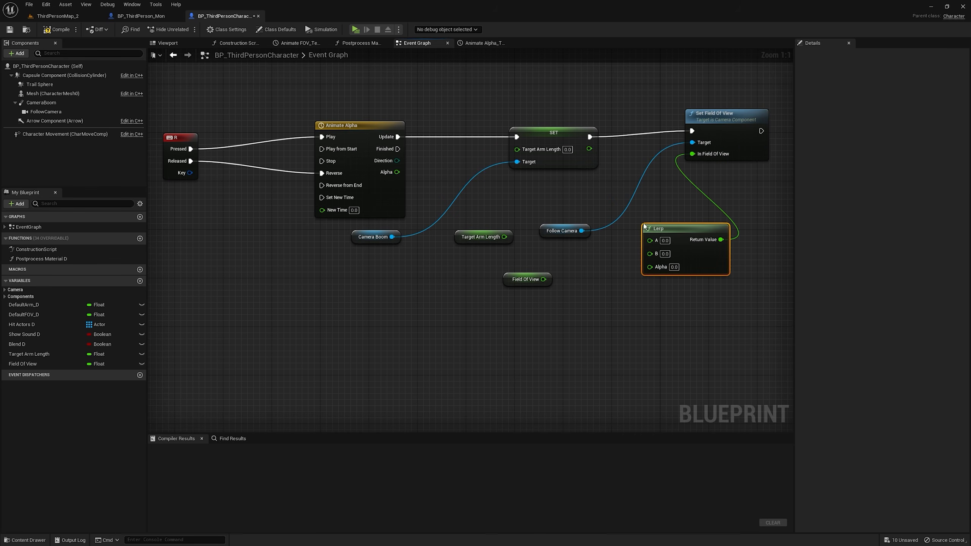
{"action": "left_click_drag", "start_coordinate": [525, 151], "coordinate": [473, 186]}
{"action": "type", "text": "lerp"}
{"action": "key", "text": "Return"}
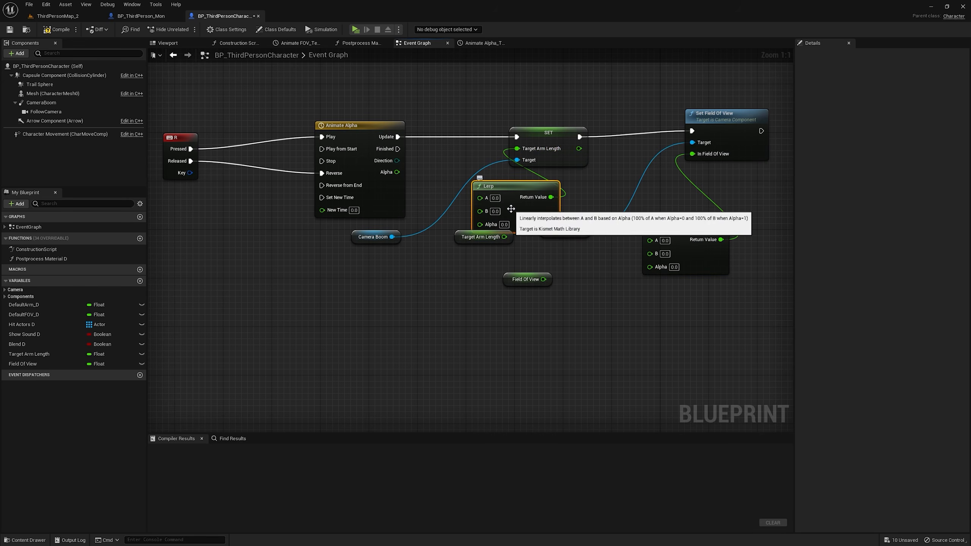
- Connect the Target Arm Length and Field Of View getters to input A of their respective Lerp nodes
{"action": "left_click", "coordinate": [468, 238]}
{"action": "left_click_drag", "start_coordinate": [459, 238], "coordinate": [487, 198]}
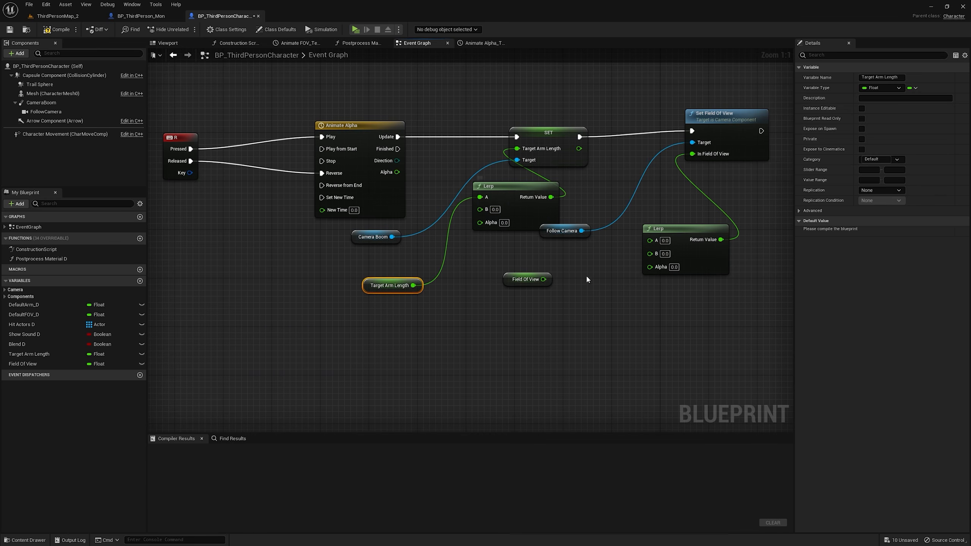
{"action": "left_click_drag", "start_coordinate": [543, 279], "coordinate": [651, 245]}
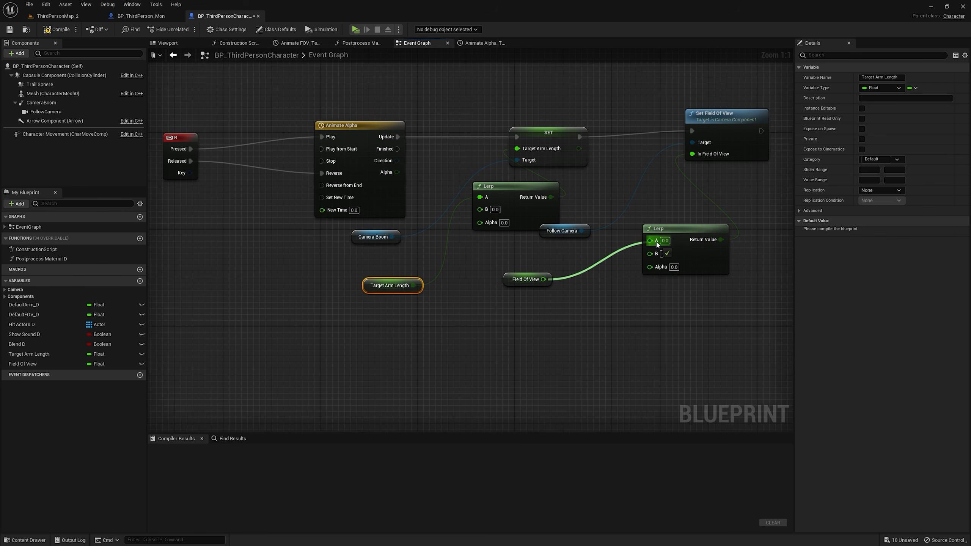
{"action": "left_click_drag", "start_coordinate": [657, 245], "coordinate": [657, 244]}
- Connect the Animate Alpha timeline's Alpha output to the Alpha inputs of both Lerp nodes
{"action": "left_click_drag", "start_coordinate": [398, 172], "coordinate": [418, 186]}
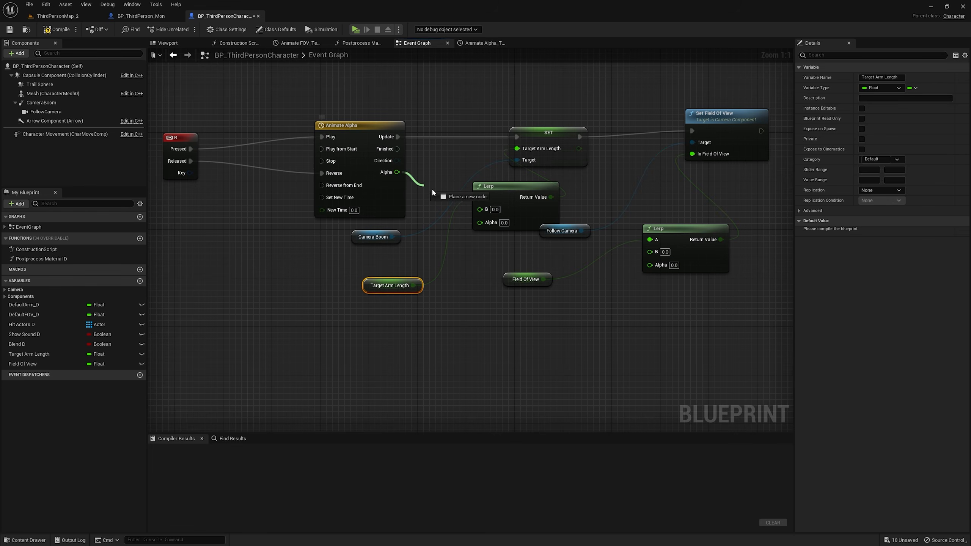
{"action": "left_click_drag", "start_coordinate": [474, 225], "coordinate": [475, 223]}
{"action": "left_click_drag", "start_coordinate": [398, 172], "coordinate": [655, 269]}
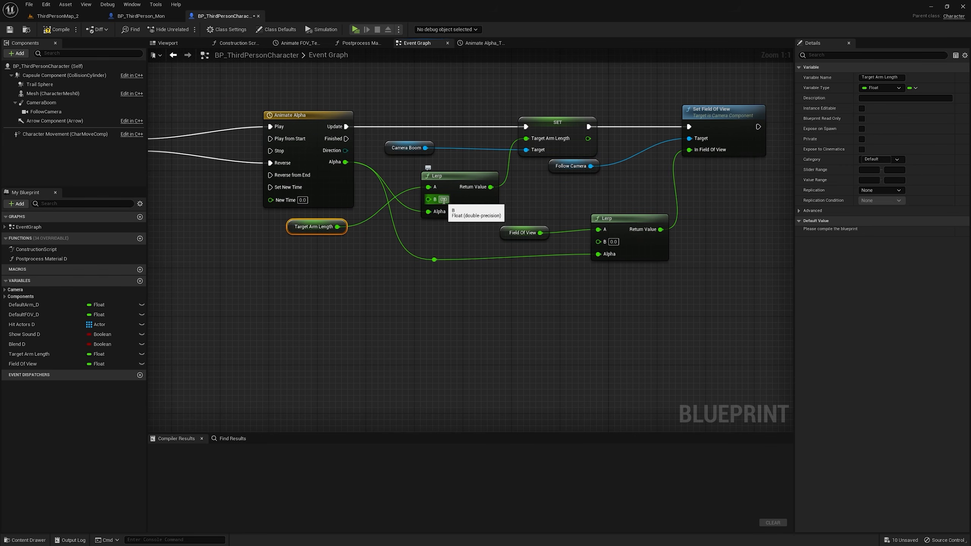
- Set B of the Target Arm Length Lerp to 100 and open the Field Of View Lerp's B value for editing
{"action": "type", "text": "100"}
{"action": "key", "text": "Return"}
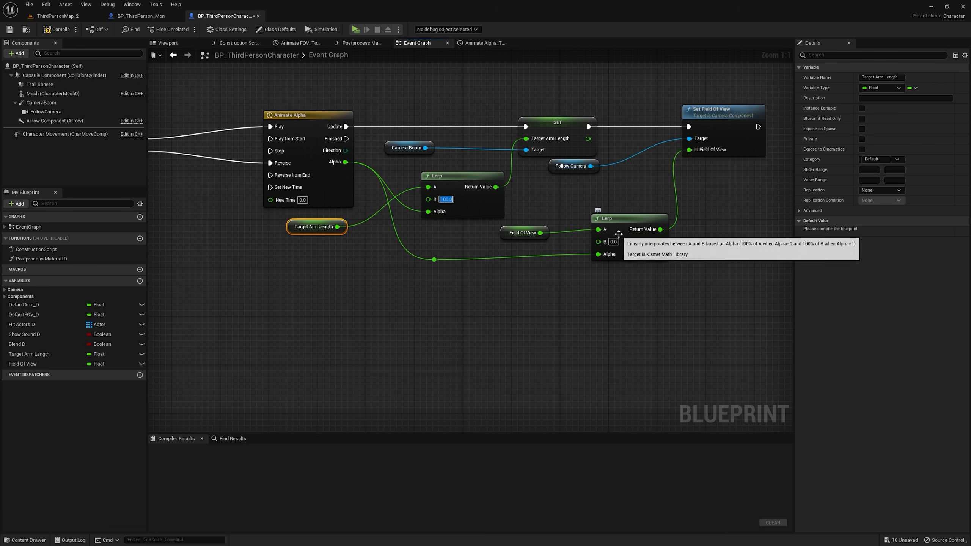
{"action": "left_click", "coordinate": [614, 242]}
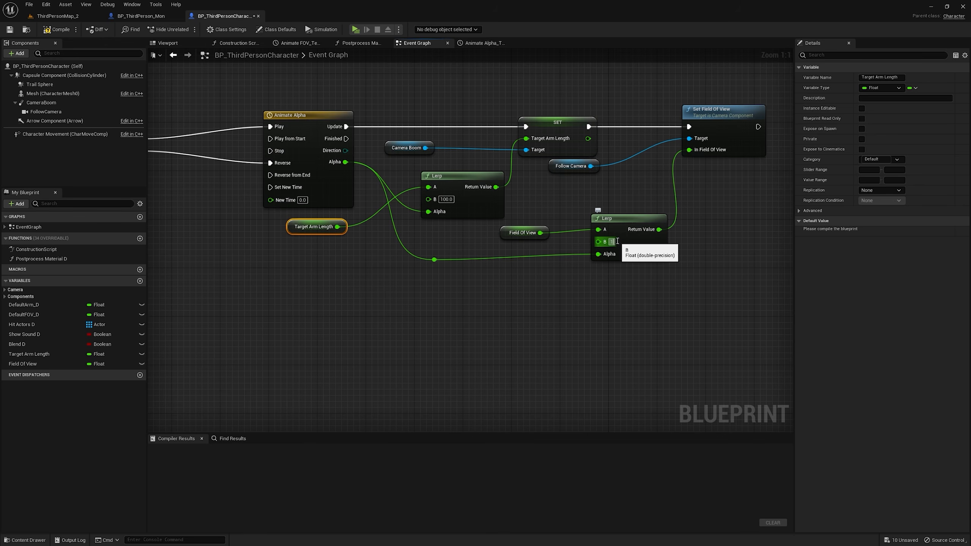
- Commit the B value on the field of view Lerp and launch the game preview
{"action": "key", "text": "Return"}
{"action": "left_click", "coordinate": [356, 29]}
{"action": "key", "text": "e"}
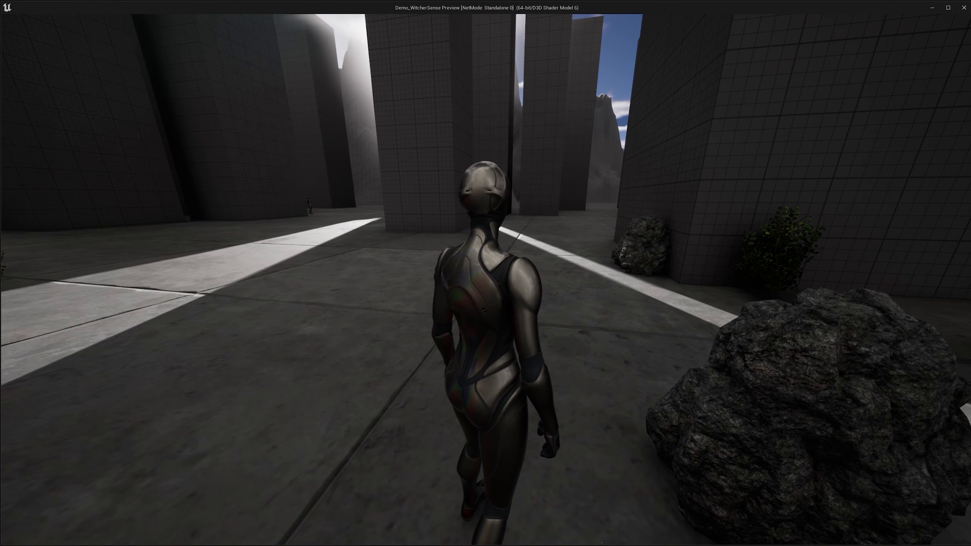
- Trigger the sense ability repeatedly in the preview to check the camera zoom and field of view transition
{"action": "key", "text": "w"}
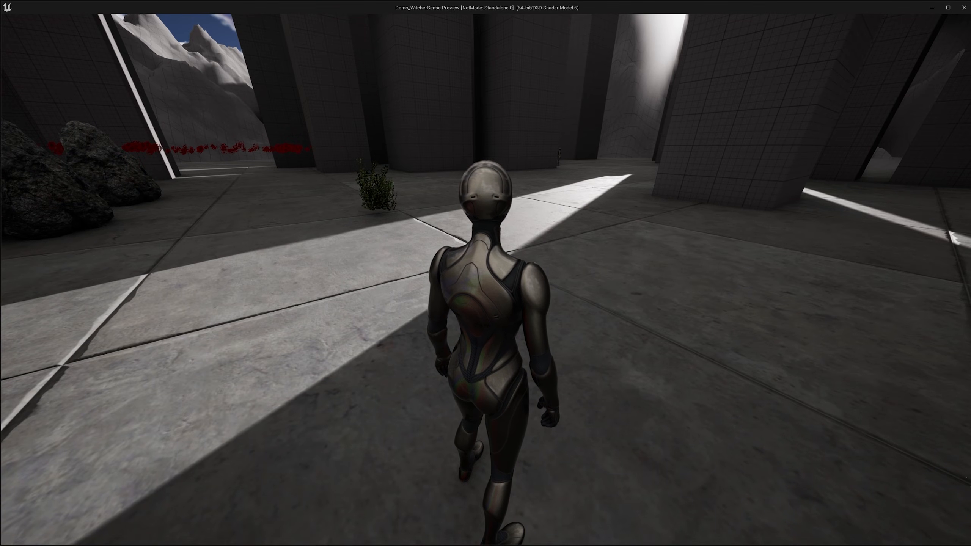
{"action": "key", "text": "e"}
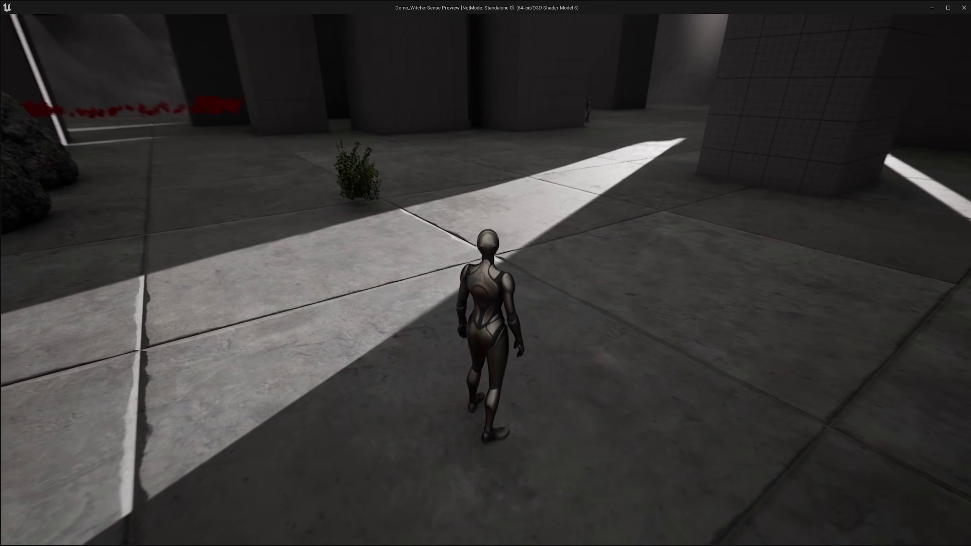
{"action": "key", "text": "e"}
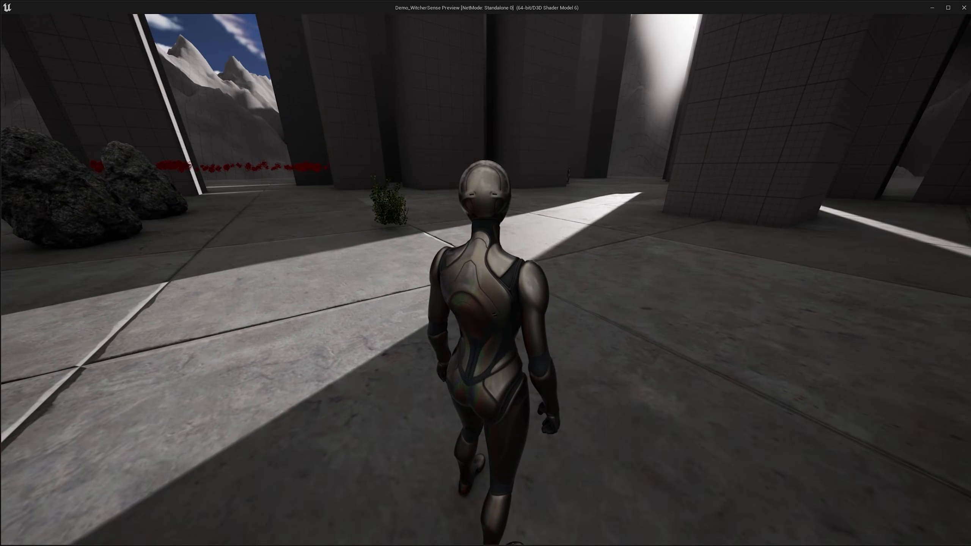
{"action": "key", "text": "e"}
{"action": "key", "text": "e"}
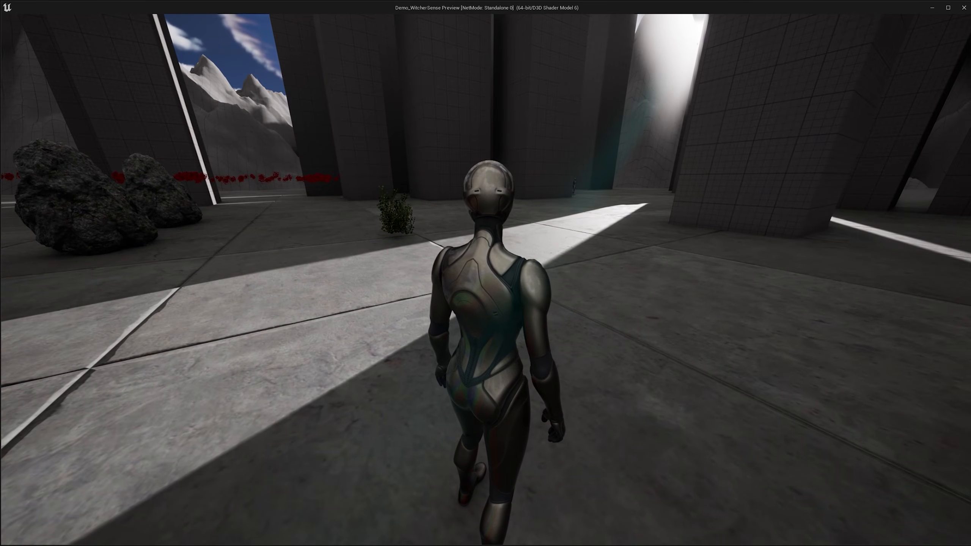
{"action": "key", "text": "e"}
{"action": "key", "text": "e"}
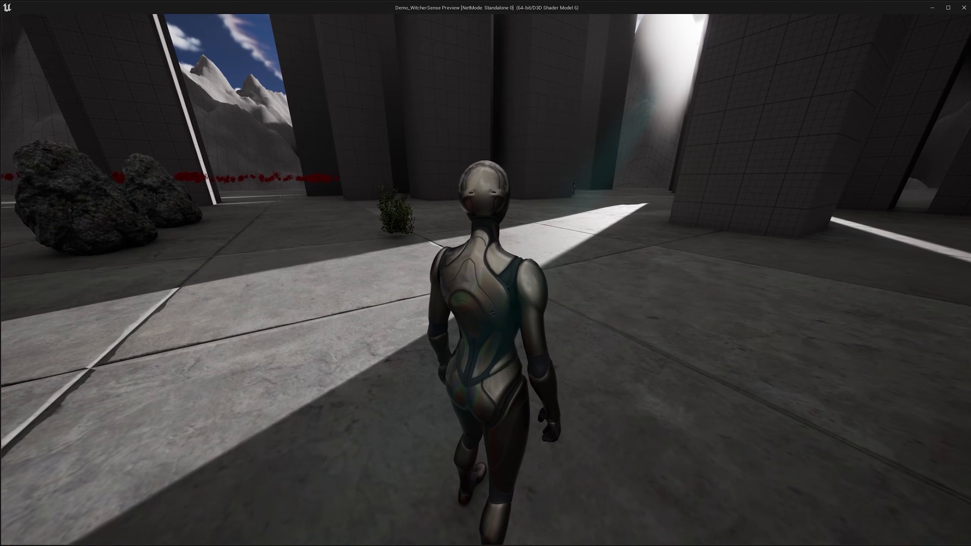
{"action": "key", "text": "e"}
{"action": "key", "text": "e"}
{"action": "key", "text": "e"}
{"action": "key", "text": "e"}
{"action": "key", "text": "e"}
{"action": "key", "text": "e"}
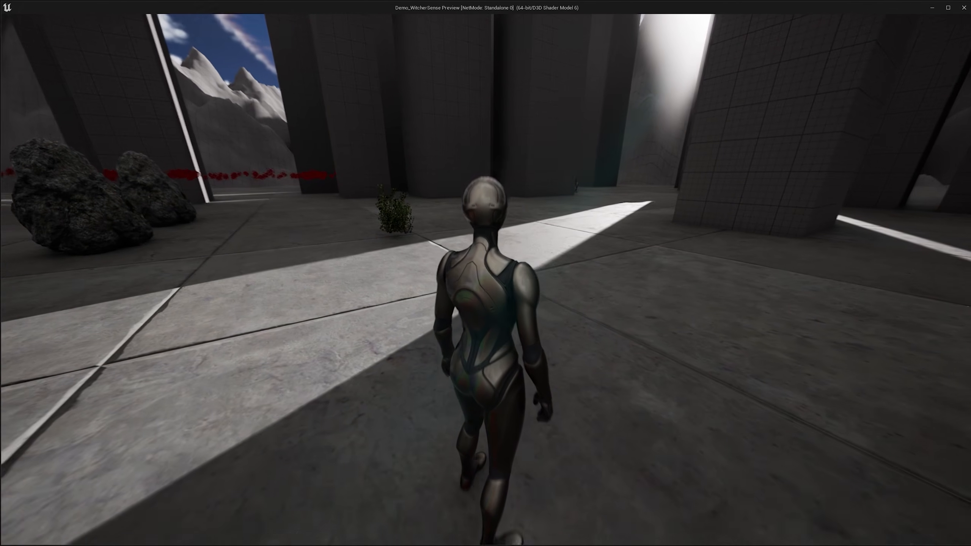
{"action": "key", "text": "e"}
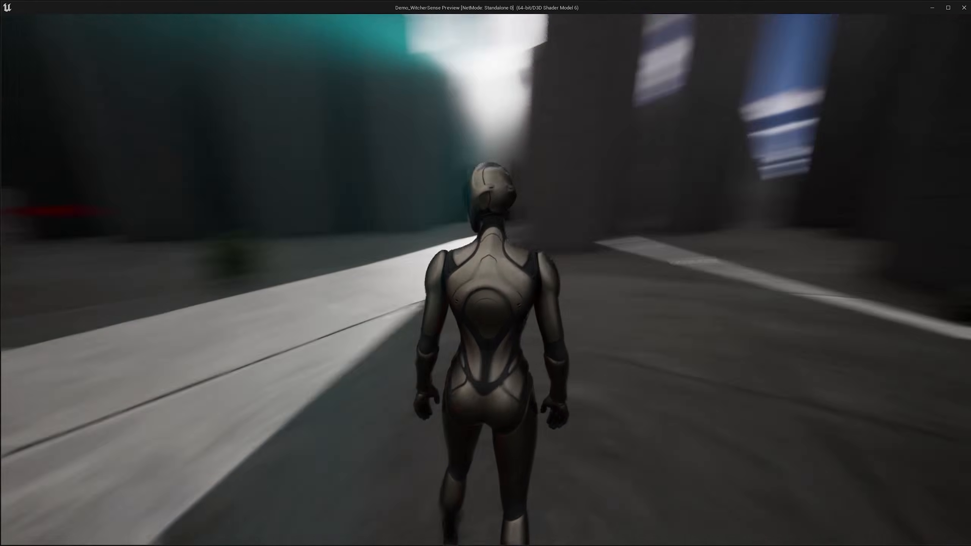
{"action": "key", "text": "e"}
- Run the character around the level to inspect the sound markers and blood trail, and end the preview
{"action": "key", "text": "w"}
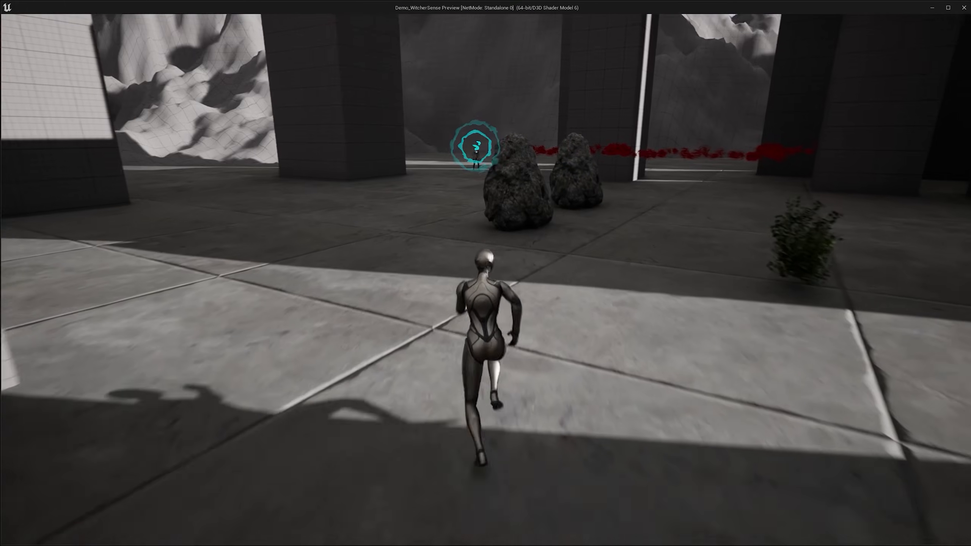
{"action": "key", "text": "w"}
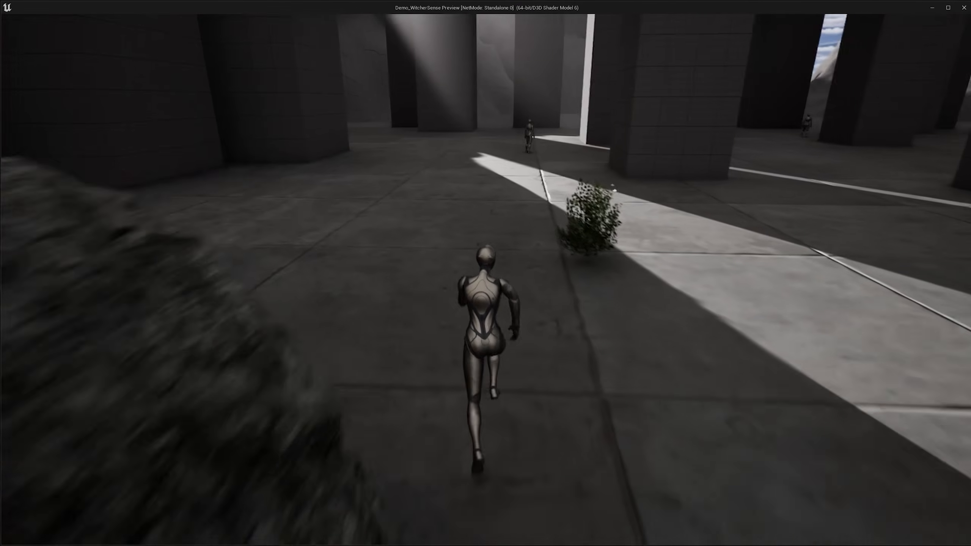
{"action": "key", "text": "w"}
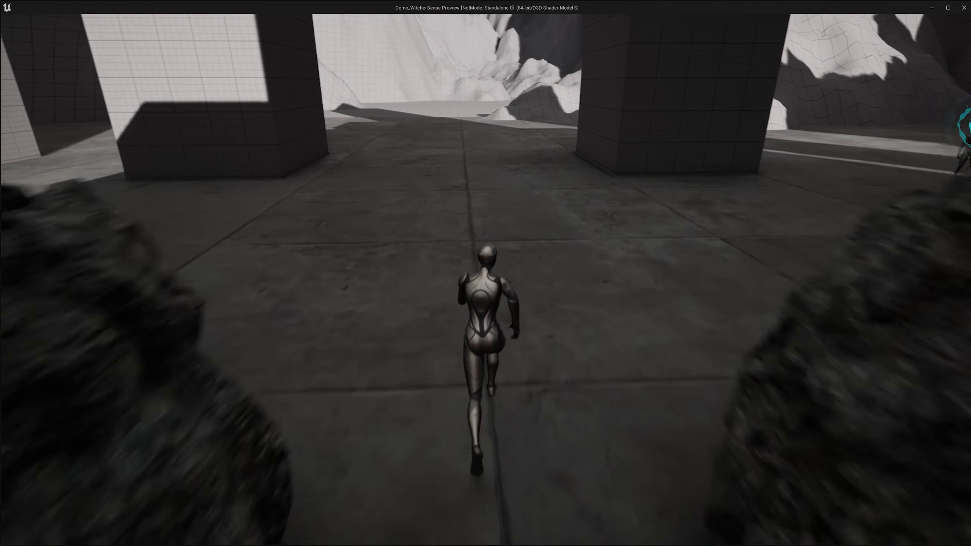
{"action": "key", "text": "w"}
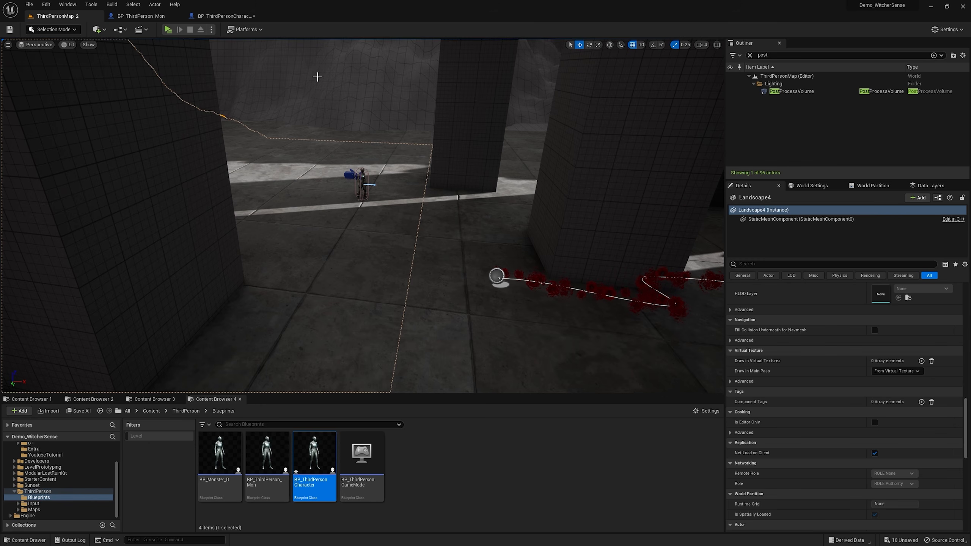
- In the BP_ThirdPersonCharacter event graph, add a Follow Camera reference with a Set Post Process Settings node targeting it
{"action": "left_click", "coordinate": [230, 21]}
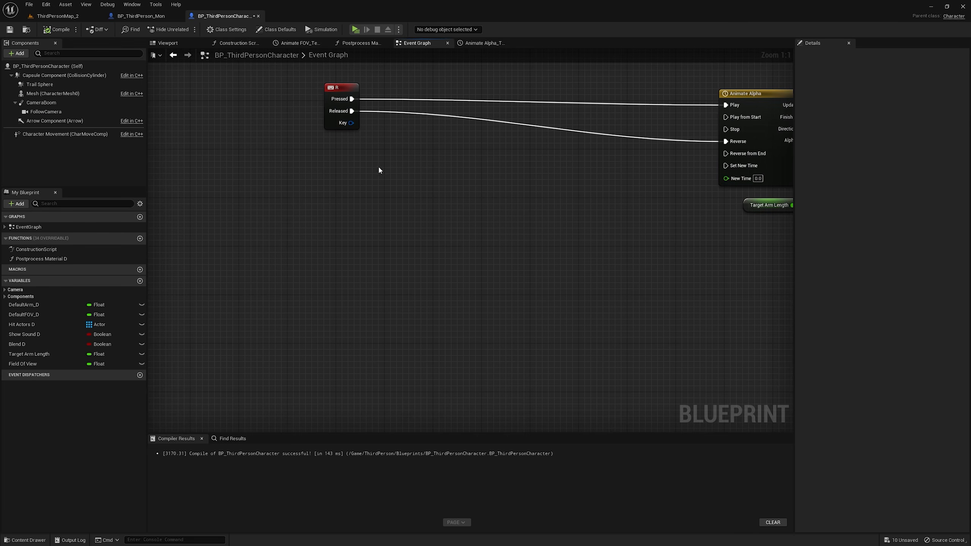
{"action": "left_click_drag", "start_coordinate": [61, 112], "coordinate": [411, 203]}
{"action": "type", "text": "set p"}
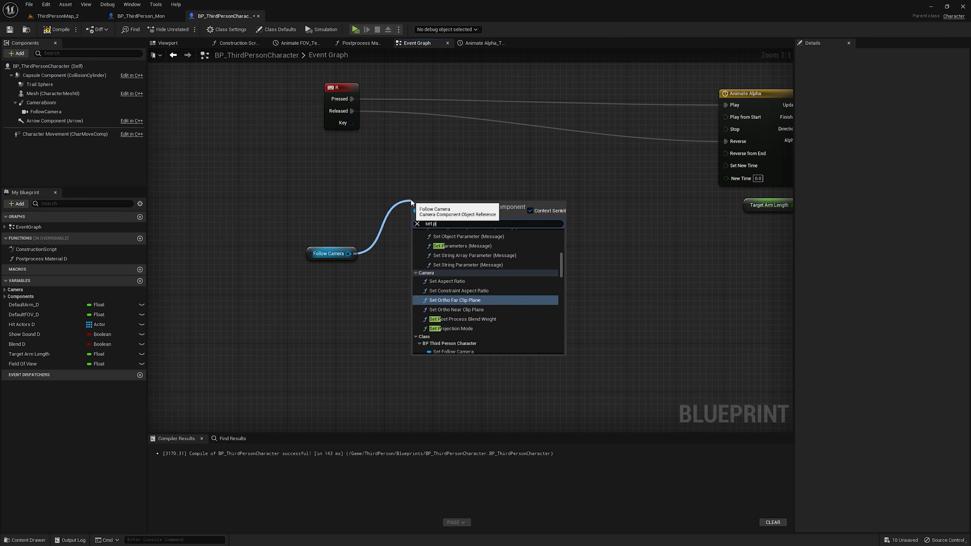
{"action": "type", "text": "os"}
{"action": "left_click", "coordinate": [471, 307]}
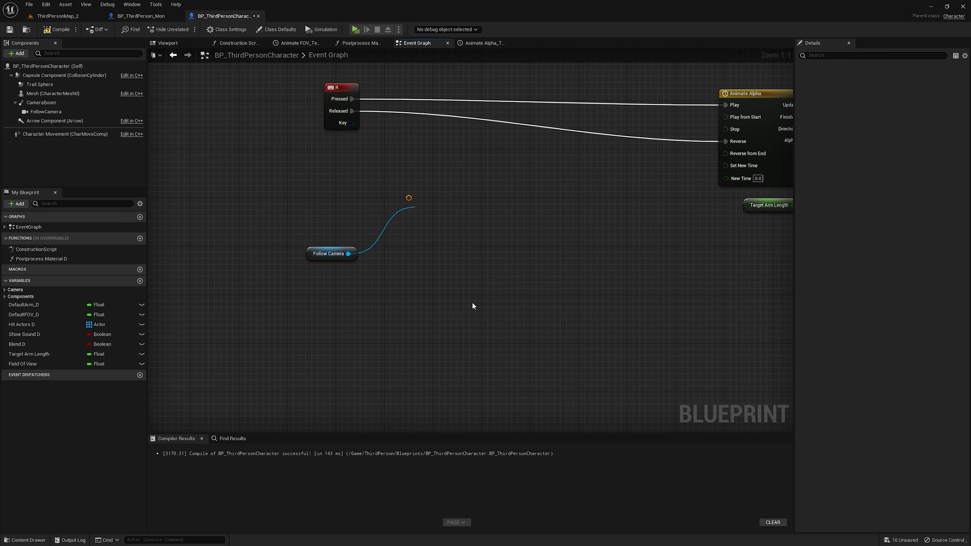
- Create a Make PostProcessSettings node feeding the Set node's Post Process Settings input
{"action": "left_click_drag", "start_coordinate": [455, 207], "coordinate": [391, 322]}
{"action": "type", "text": "mak"}
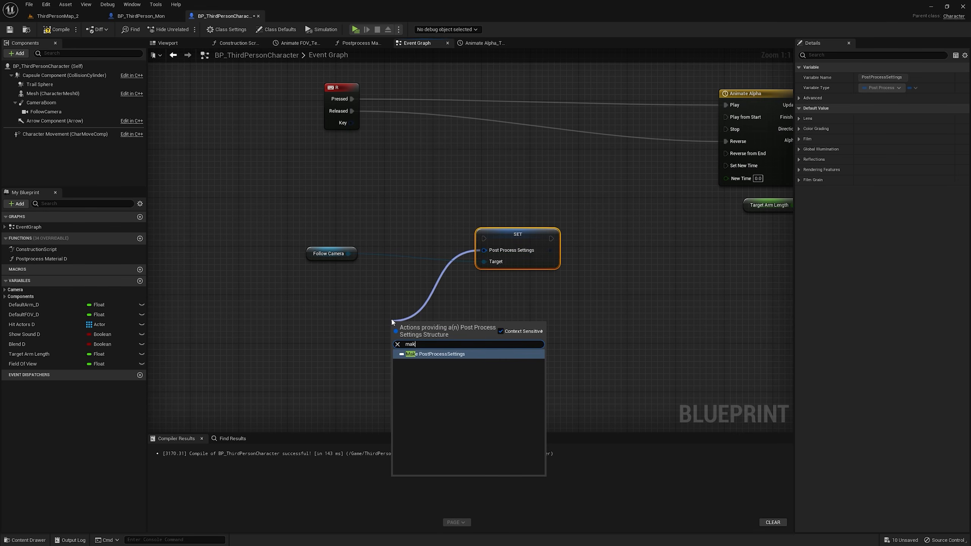
{"action": "type", "text": "e"}
{"action": "key", "text": "Return"}
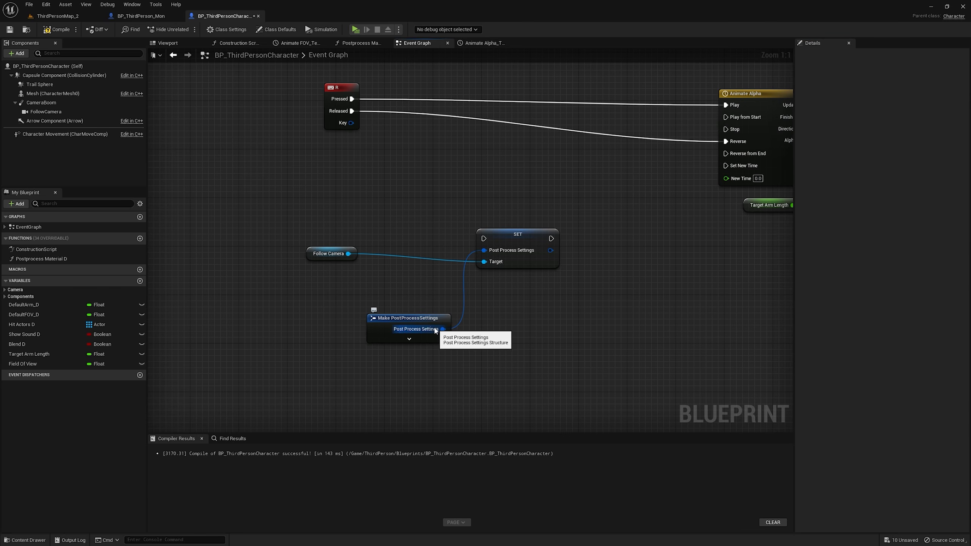
- Expose Post Process Materials as a pin on the Make PostProcessSettings node
{"action": "left_click", "coordinate": [418, 323]}
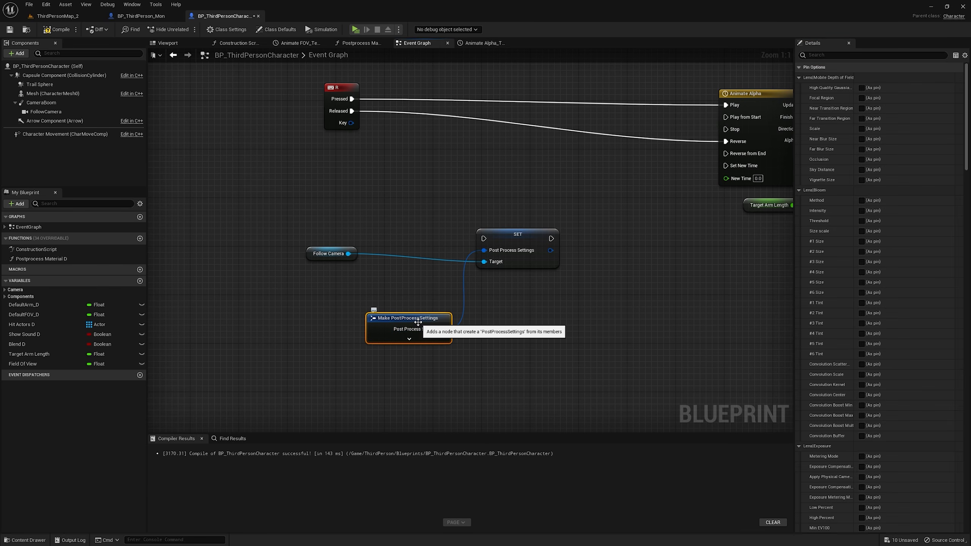
{"action": "left_click", "coordinate": [818, 55]}
{"action": "type", "text": "material"}
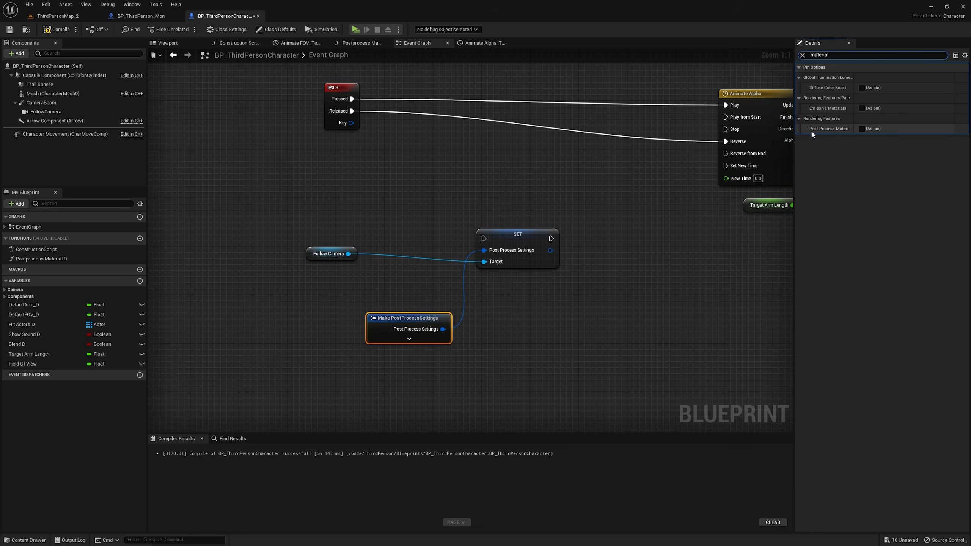
{"action": "left_click", "coordinate": [862, 128]}
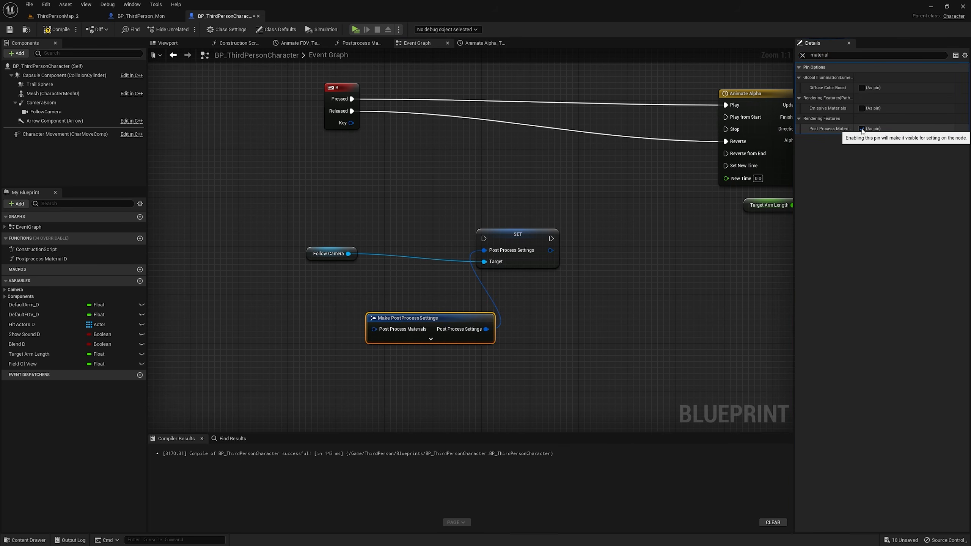
- Create a Make WeightedBlendables node feeding the Post Process Materials pin
{"action": "left_click", "coordinate": [495, 278]}
{"action": "right_click_drag", "start_coordinate": [495, 278], "coordinate": [589, 229]}
{"action": "left_click_drag", "start_coordinate": [468, 280], "coordinate": [338, 270]}
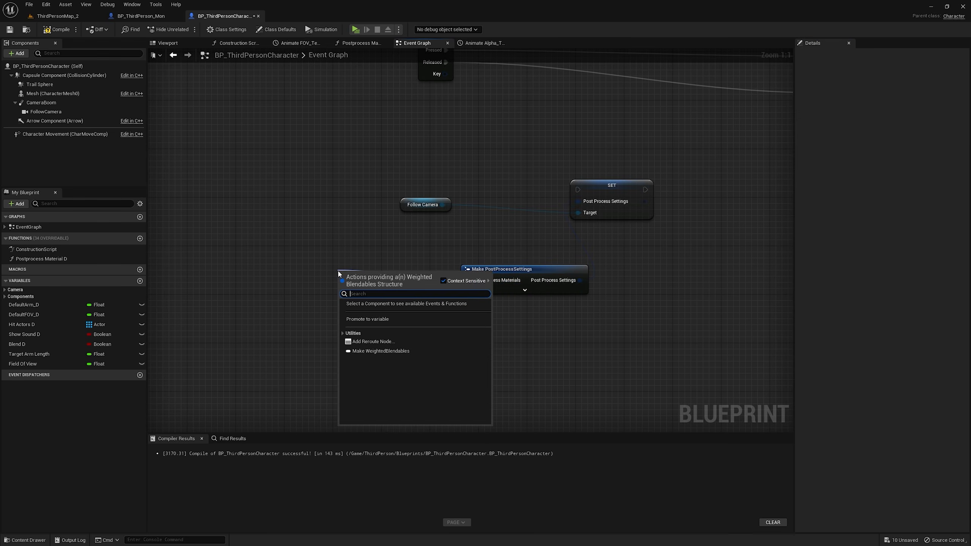
{"action": "left_click", "coordinate": [384, 351]}
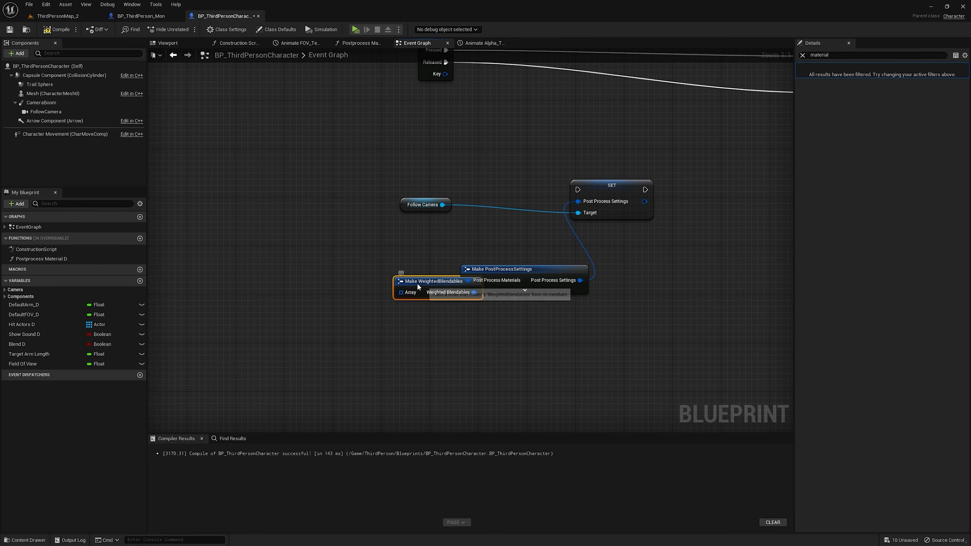
- Place Make WeightedBlendables beside Make PostProcessSettings and feed its Array input from a new Make Array node
{"action": "left_click_drag", "start_coordinate": [382, 282], "coordinate": [298, 313]}
{"action": "type", "text": "make"}
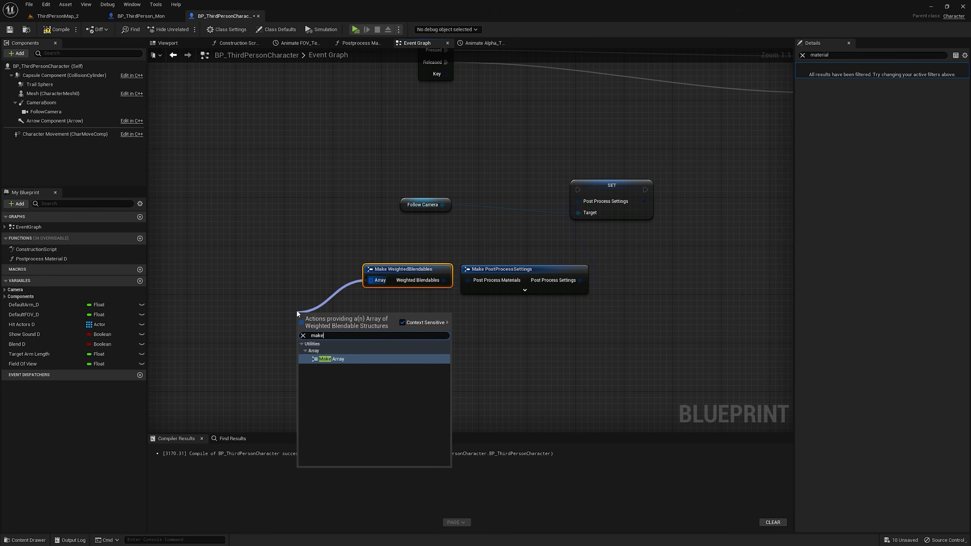
{"action": "key", "text": "Return"}
- Create a Make WeightedBlendable node for the array's first element, with its weight set to 1.0
{"action": "right_click_drag", "start_coordinate": [325, 312], "coordinate": [407, 244]}
{"action": "left_click_drag", "start_coordinate": [385, 255], "coordinate": [261, 213]}
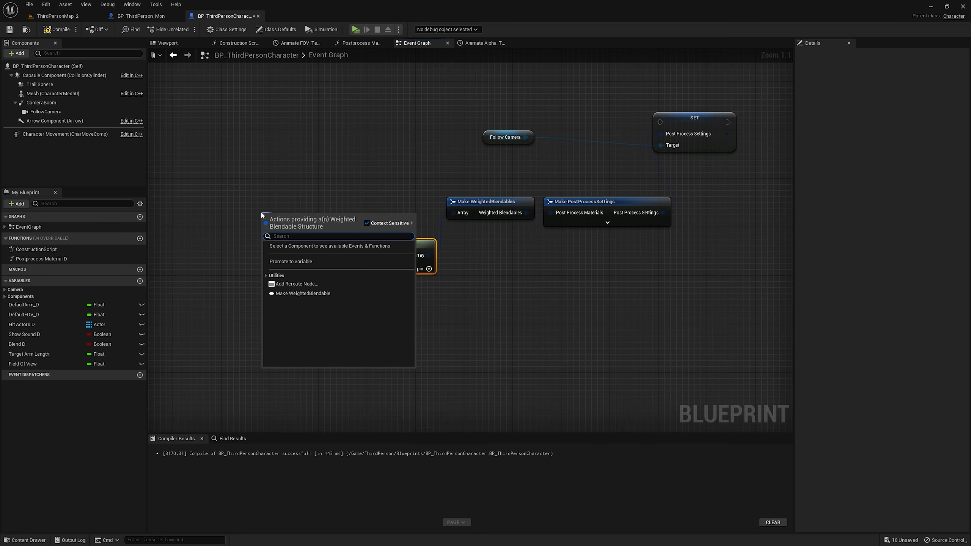
{"action": "type", "text": "make"}
{"action": "key", "text": "Return"}
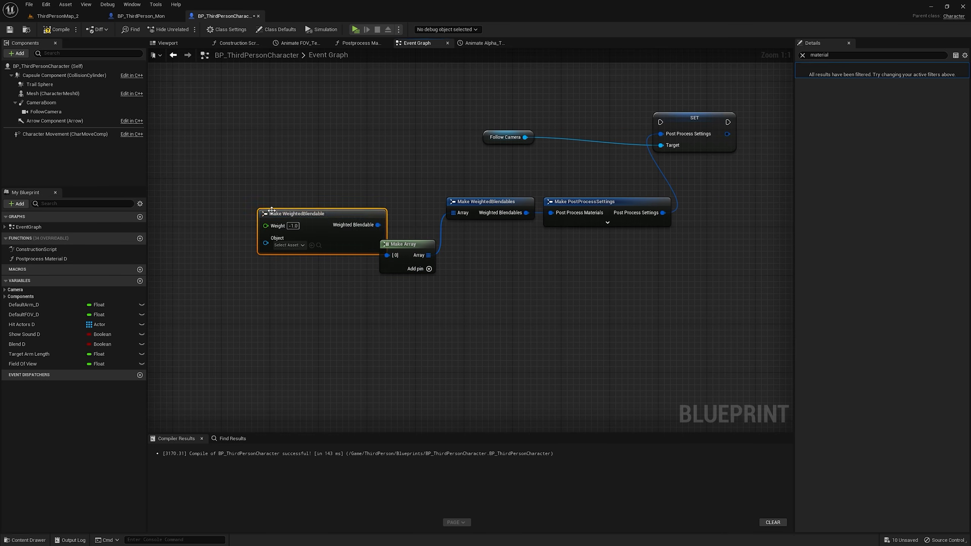
{"action": "left_click_drag", "start_coordinate": [325, 214], "coordinate": [329, 189]}
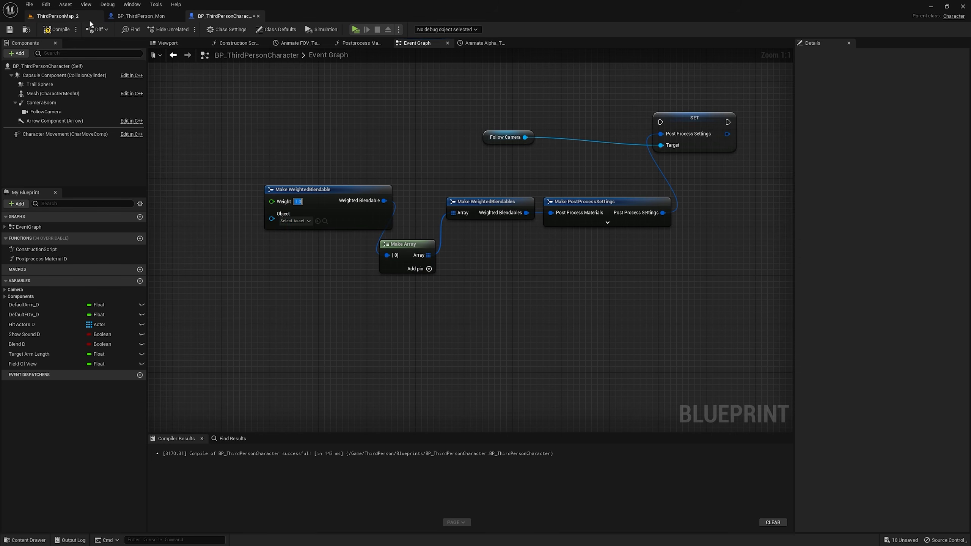
- Assign the M_Sense_PP_Inst material instance from the YoutubeTutorial folder as the Make WeightedBlendable node's Object
{"action": "left_click", "coordinate": [57, 15]}
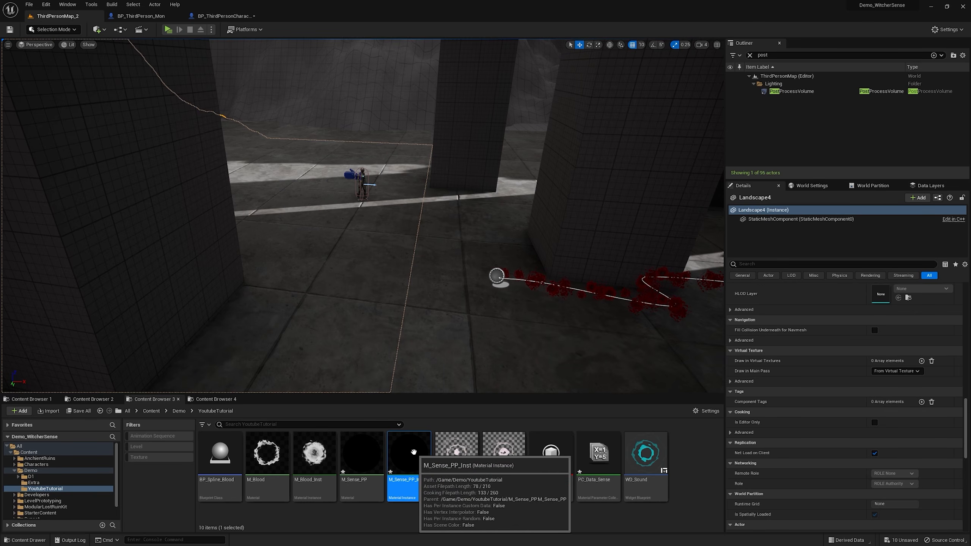
{"action": "left_click", "coordinate": [221, 15]}
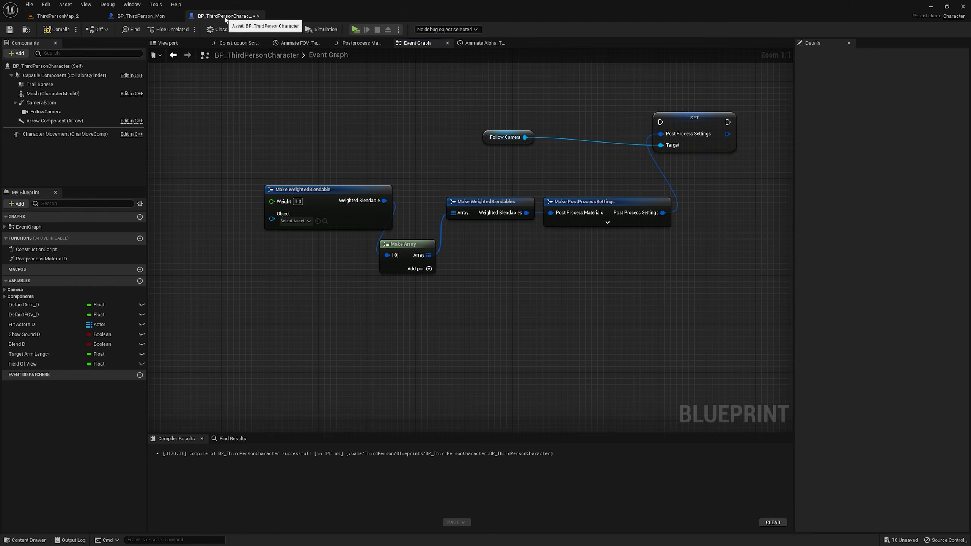
{"action": "left_click", "coordinate": [317, 220]}
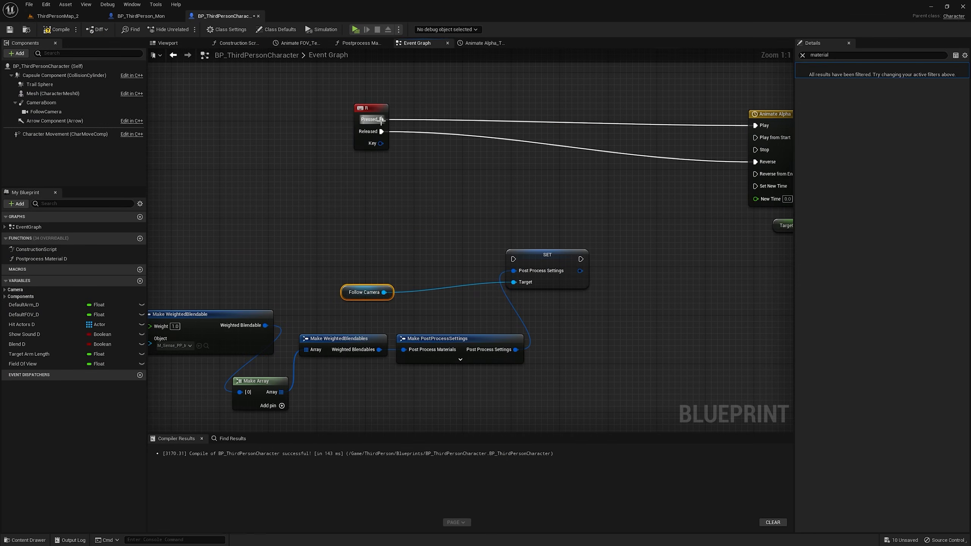
- Route the R event's Pressed execution through the post process Set node into the Play input of Animate Alpha
{"action": "left_click_drag", "start_coordinate": [381, 119], "coordinate": [514, 259]}
{"action": "left_click_drag", "start_coordinate": [581, 259], "coordinate": [755, 125]}
- Collapse the post process nodes into a function named Postprocess Setup and place it between the R event and Animate Alpha
{"action": "scroll", "coordinate": [651, 162], "scroll_direction": "down", "scroll_amount": 2}
{"action": "left_click_drag", "start_coordinate": [251, 204], "coordinate": [633, 385]}
{"action": "right_click", "coordinate": [579, 232]}
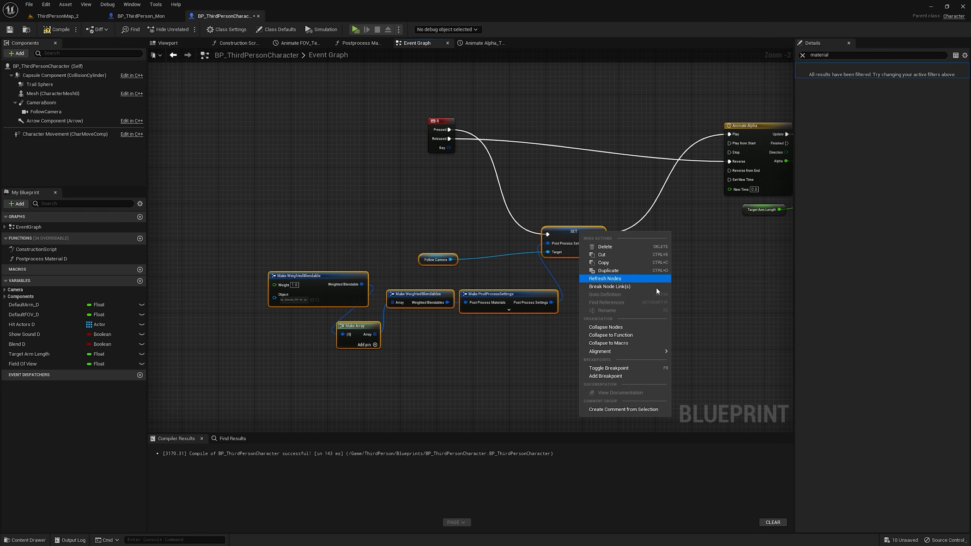
{"action": "left_click", "coordinate": [629, 335]}
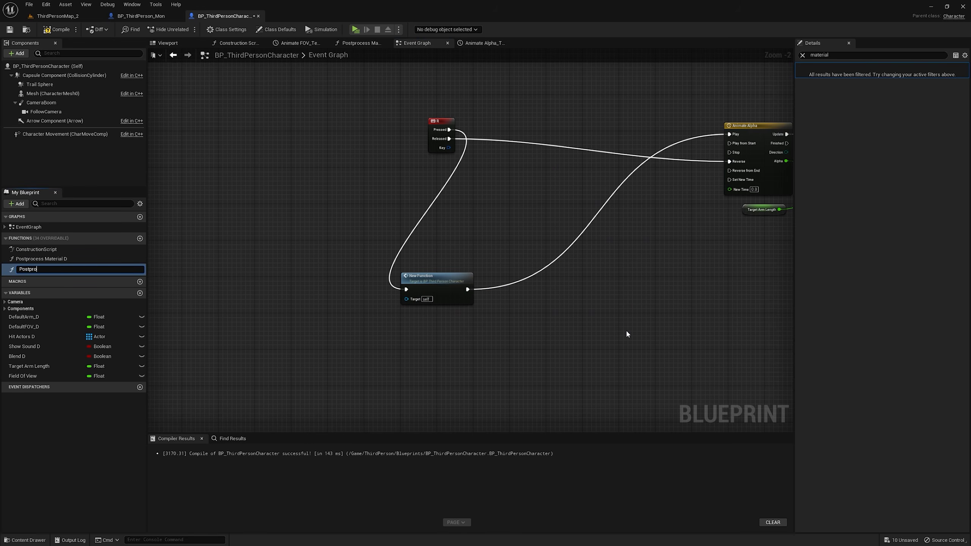
{"action": "type", "text": "Postprocess Setup"}
{"action": "left_click_drag", "start_coordinate": [420, 276], "coordinate": [571, 102]}
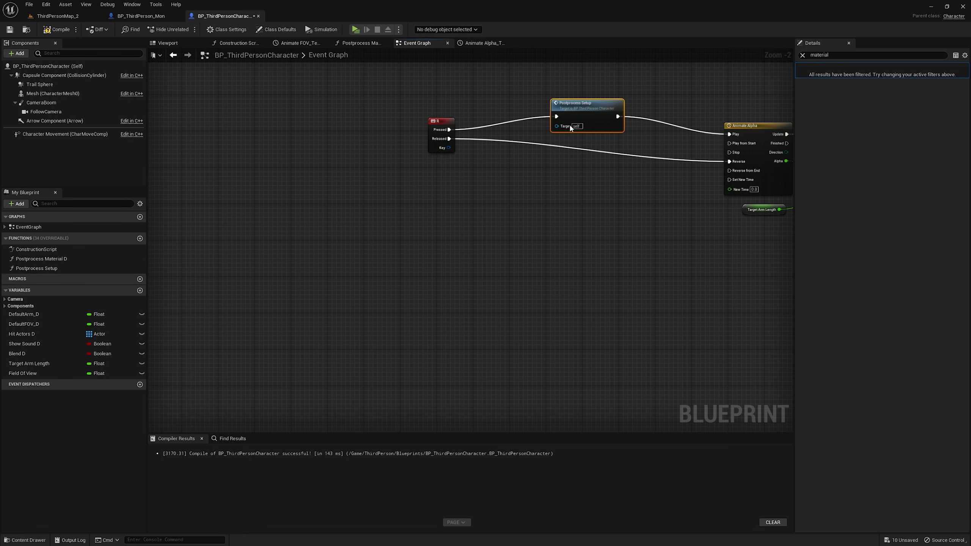
- Add a Set Scalar Parameter Value node after Set Field Of View, using the second listed PC_Data_Sense as its collection
{"action": "right_click_drag", "start_coordinate": [621, 153], "coordinate": [291, 185]}
{"action": "right_click_drag", "start_coordinate": [531, 195], "coordinate": [373, 203]}
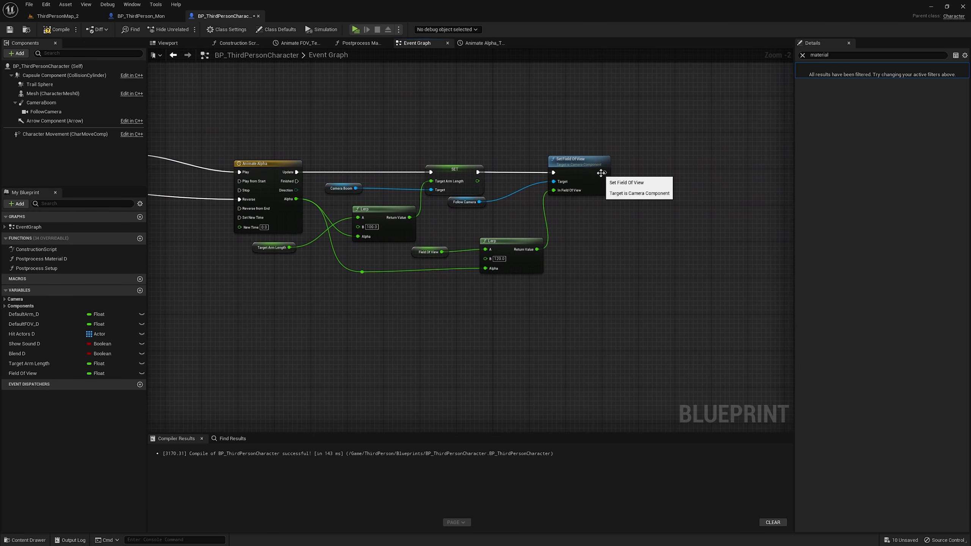
{"action": "left_click_drag", "start_coordinate": [605, 173], "coordinate": [634, 151]}
{"action": "type", "text": "set scala"}
{"action": "left_click", "coordinate": [650, 281]}
{"action": "left_click", "coordinate": [653, 173]}
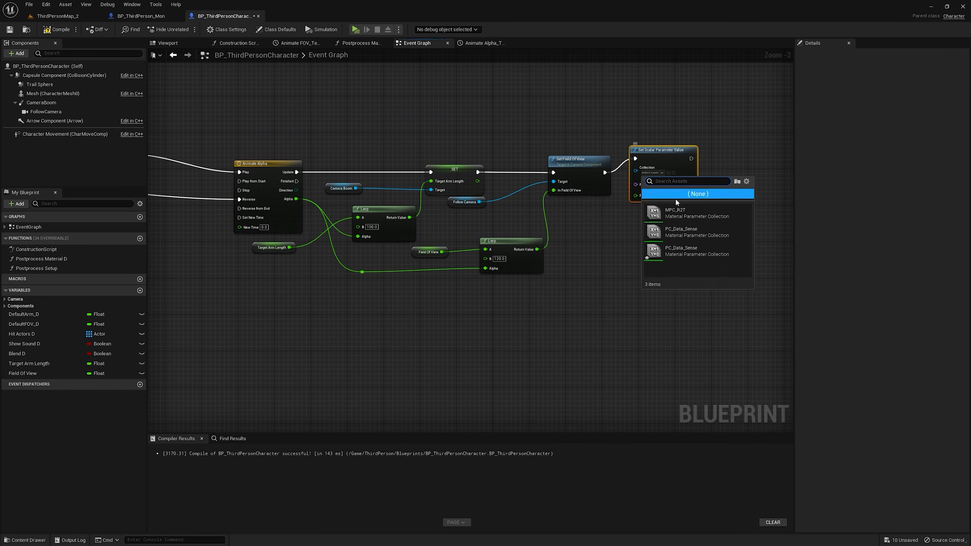
{"action": "left_click", "coordinate": [686, 253]}
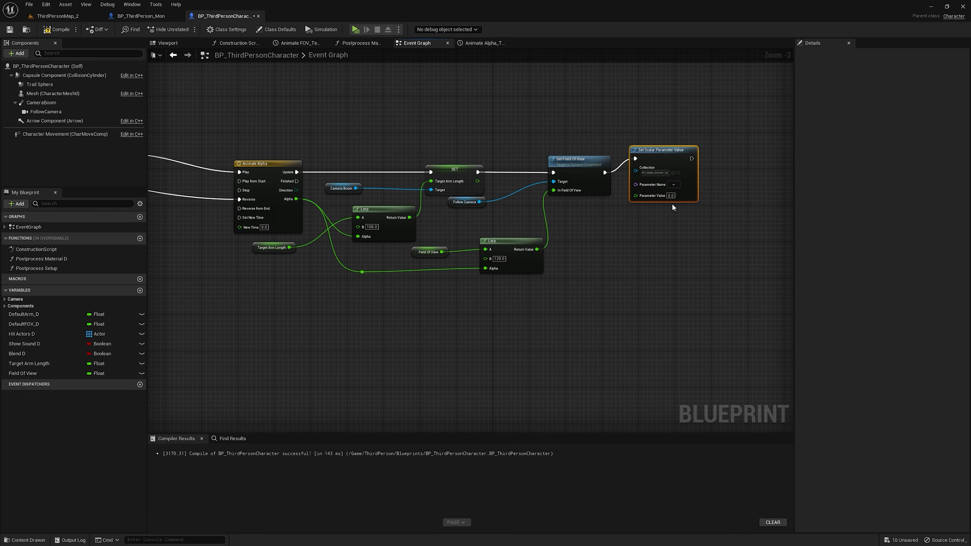
- Set the Set Scalar Parameter Value node's parameter name to Alpha and feed its Parameter Value from Animate Alpha's Alpha output
{"action": "left_click", "coordinate": [673, 186]}
{"action": "left_click", "coordinate": [674, 192]}
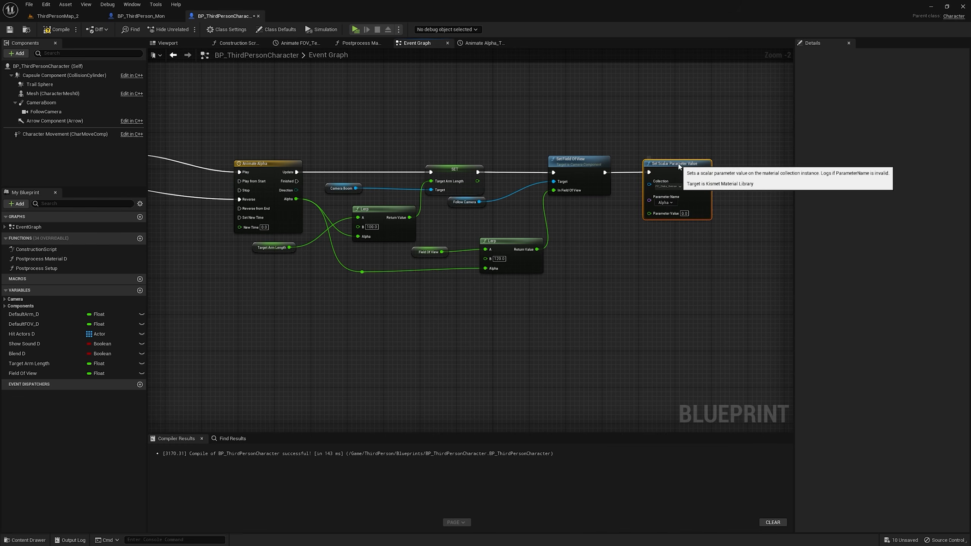
{"action": "left_click_drag", "start_coordinate": [296, 198], "coordinate": [653, 213]}
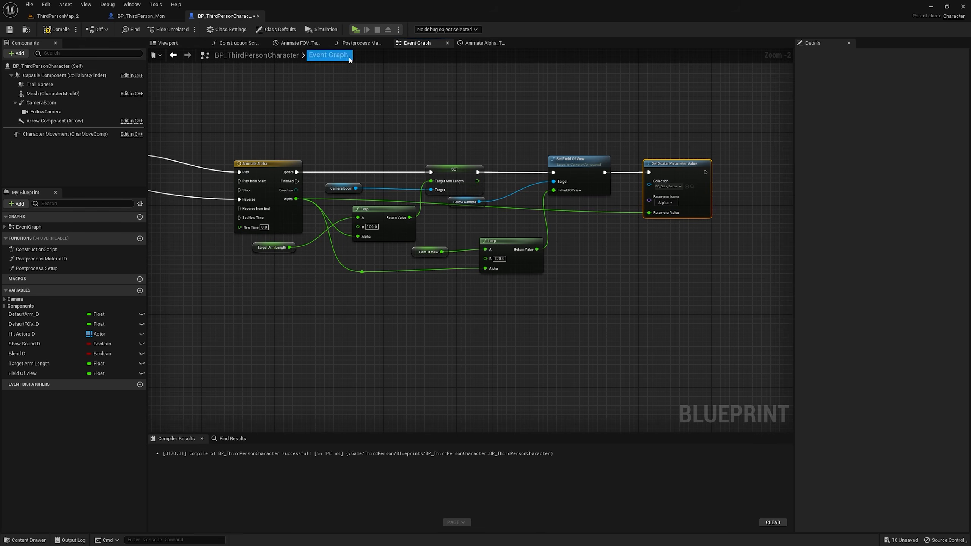
- Play-test the level and move the character forward to check the sense effect
{"action": "left_click", "coordinate": [355, 30]}
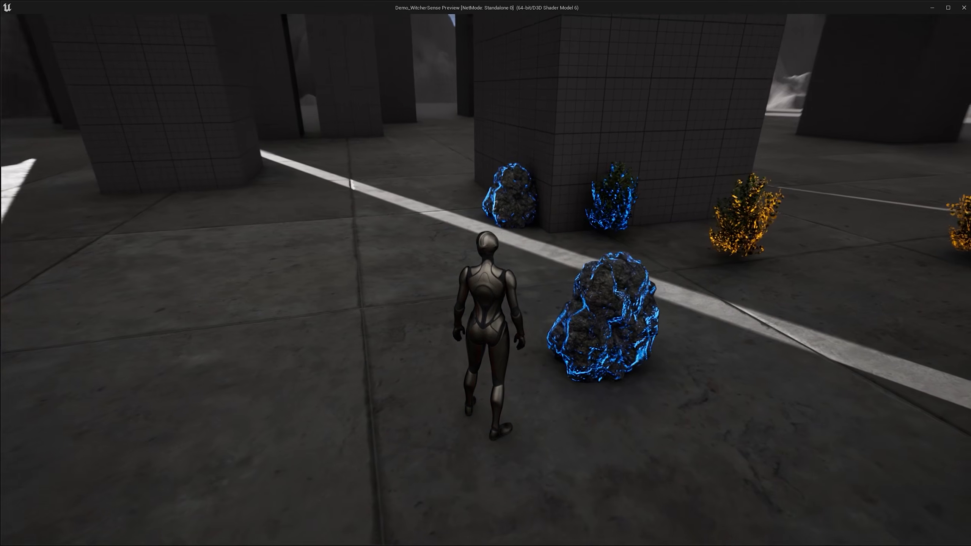
{"action": "key", "text": "w"}
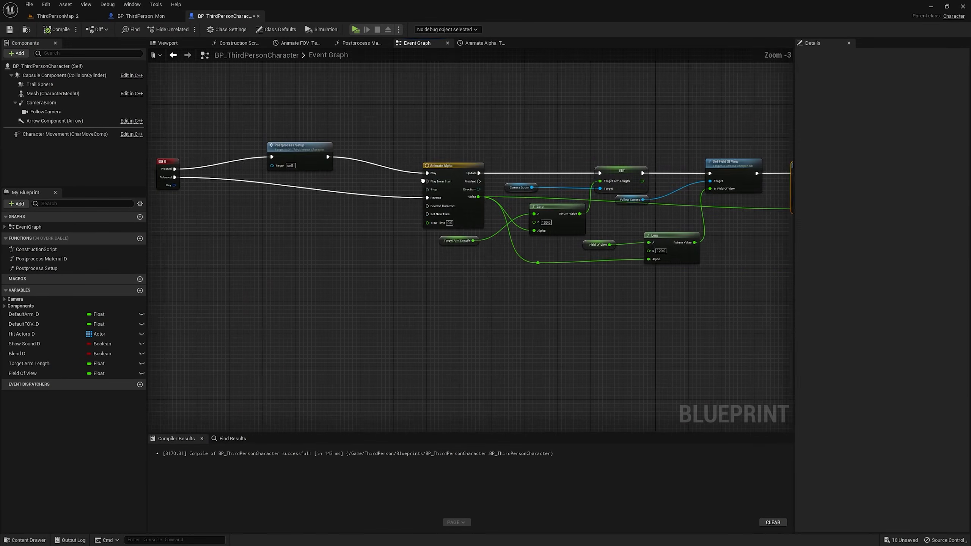
- Create a Boolean variable named Postprocess Enabled in the character Blueprint
{"action": "scroll", "coordinate": [451, 142], "scroll_direction": "up", "scroll_amount": 3}
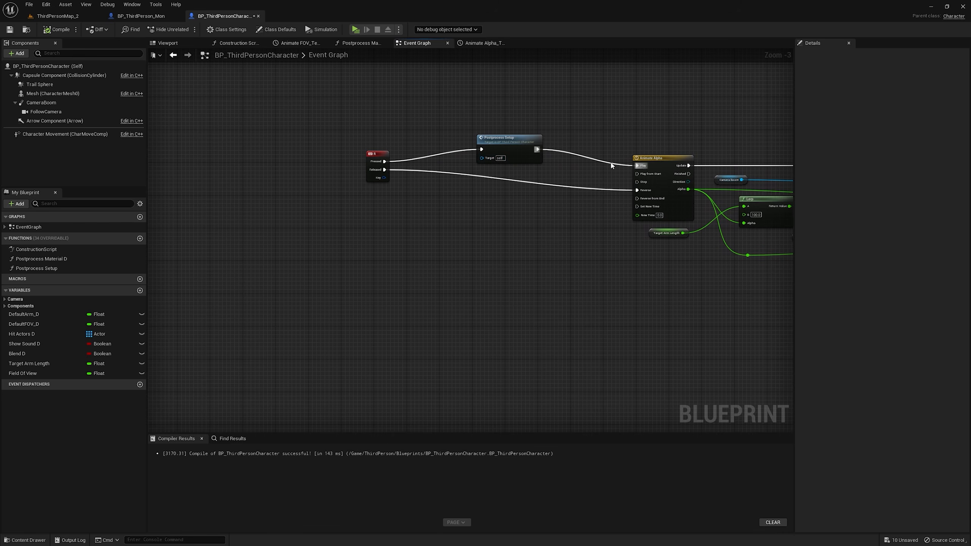
{"action": "right_click_drag", "start_coordinate": [600, 154], "coordinate": [592, 199]}
{"action": "right_click_drag", "start_coordinate": [605, 161], "coordinate": [463, 184]}
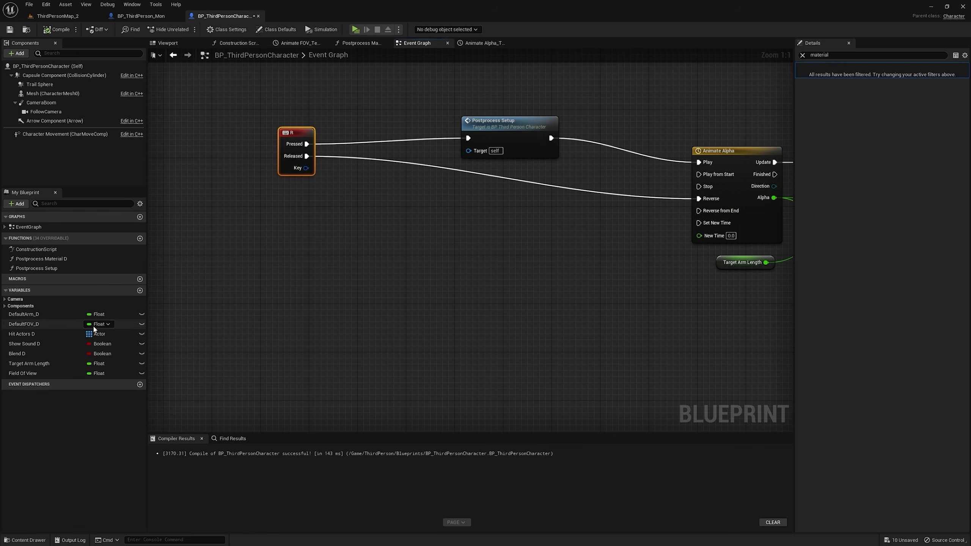
{"action": "left_click", "coordinate": [140, 290]}
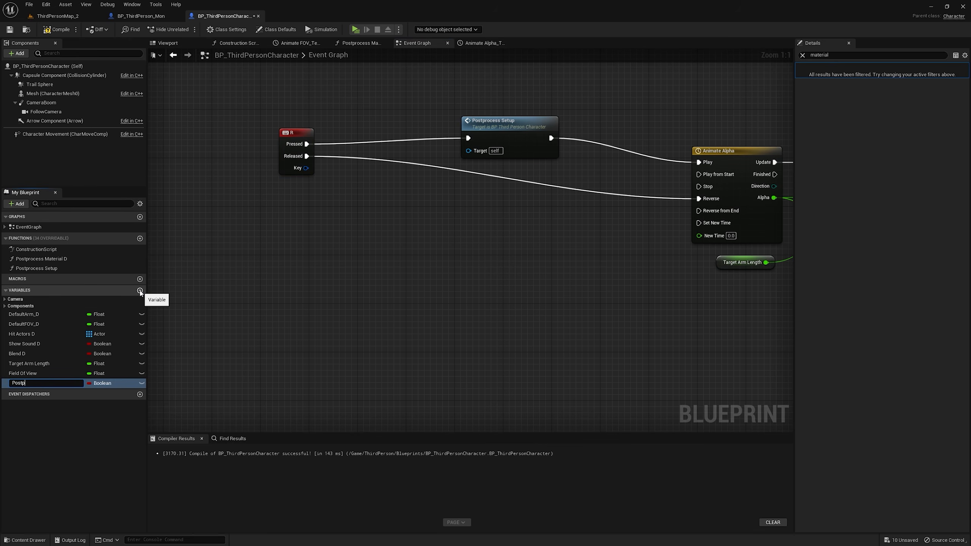
{"action": "type", "text": "Postprocess Enabled"}
{"action": "key", "text": "Return"}
- Insert a Postprocess Enabled setter set to true between the R event's Pressed output and Postprocess Setup
{"action": "left_click_drag", "start_coordinate": [27, 383], "coordinate": [352, 120], "text": "alt"}
{"action": "left_click_drag", "start_coordinate": [310, 149], "coordinate": [372, 116]}
{"action": "left_click_drag", "start_coordinate": [258, 114], "coordinate": [167, 126]}
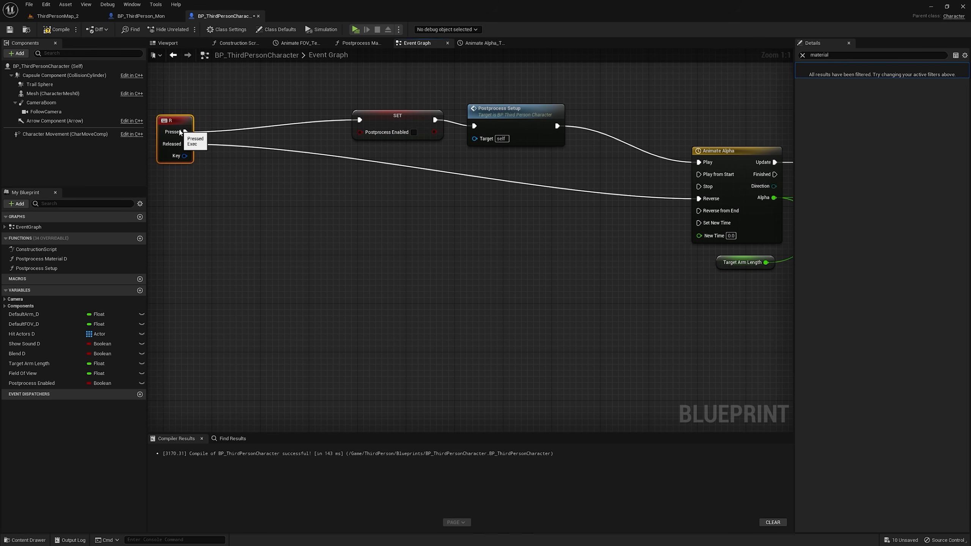
{"action": "left_click_drag", "start_coordinate": [505, 109], "coordinate": [504, 103]}
{"action": "left_click", "coordinate": [414, 132]}
- Insert a second Postprocess Enabled setter, left false, between the R event's Released output and Animate Alpha's Reverse input
{"action": "left_click_drag", "start_coordinate": [21, 384], "coordinate": [366, 160]}
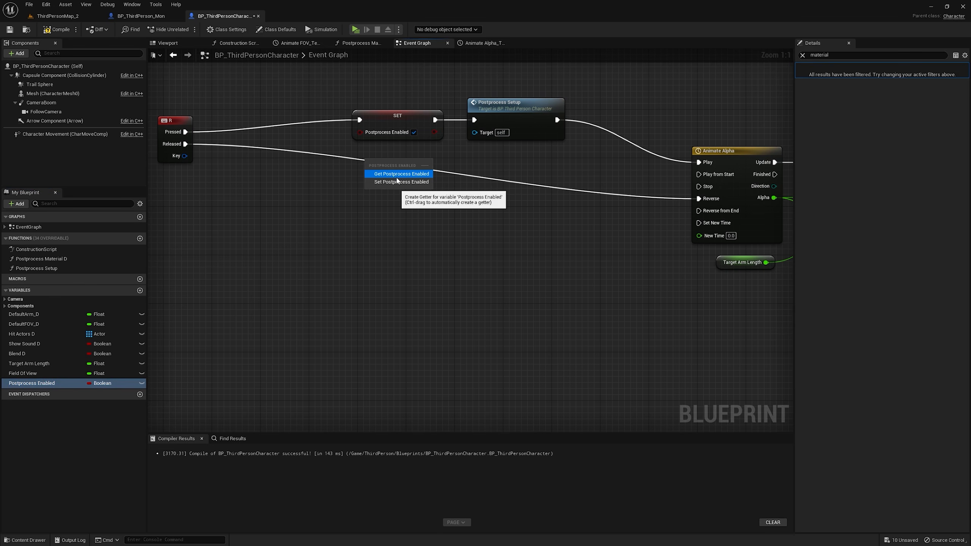
{"action": "left_click", "coordinate": [398, 182]}
{"action": "left_click_drag", "start_coordinate": [188, 147], "coordinate": [372, 162]}
{"action": "mouse_move", "coordinate": [447, 163]}
{"action": "left_mouse_down"}
{"action": "mouse_move", "coordinate": [699, 198]}
{"action": "mouse_move", "coordinate": [436, 149]}
{"action": "left_mouse_up"}
- Add a Branch node to Animate Alpha's Finished output and use the Postprocess Enabled variable as its condition
{"action": "right_click_drag", "start_coordinate": [564, 155], "coordinate": [260, 193]}
{"action": "scroll", "coordinate": [292, 198], "scroll_direction": "down", "scroll_amount": 1}
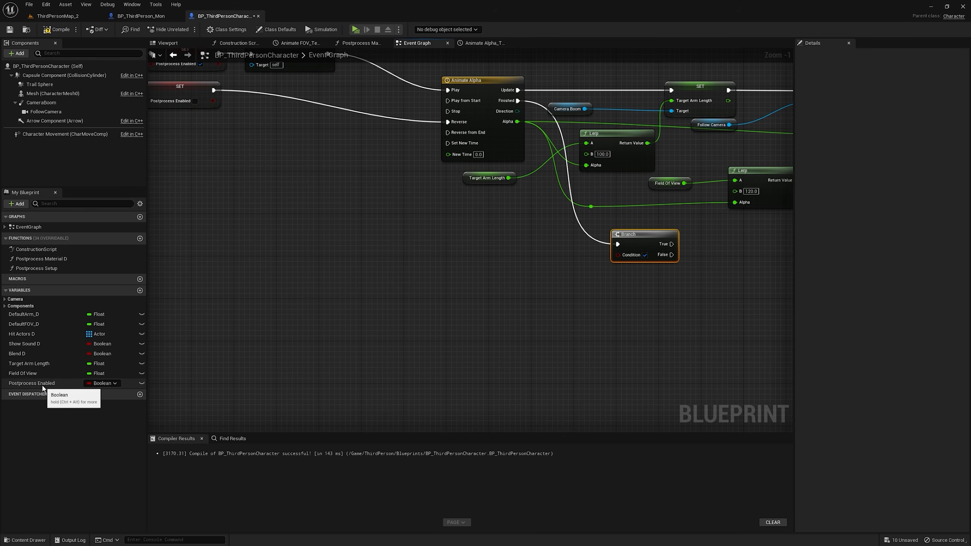
{"action": "right_click_drag", "start_coordinate": [209, 70], "coordinate": [279, 129]}
{"action": "left_click_drag", "start_coordinate": [38, 383], "coordinate": [710, 312]}
{"action": "left_click", "coordinate": [590, 338]}
{"action": "right_click_drag", "start_coordinate": [745, 305], "coordinate": [657, 306]}
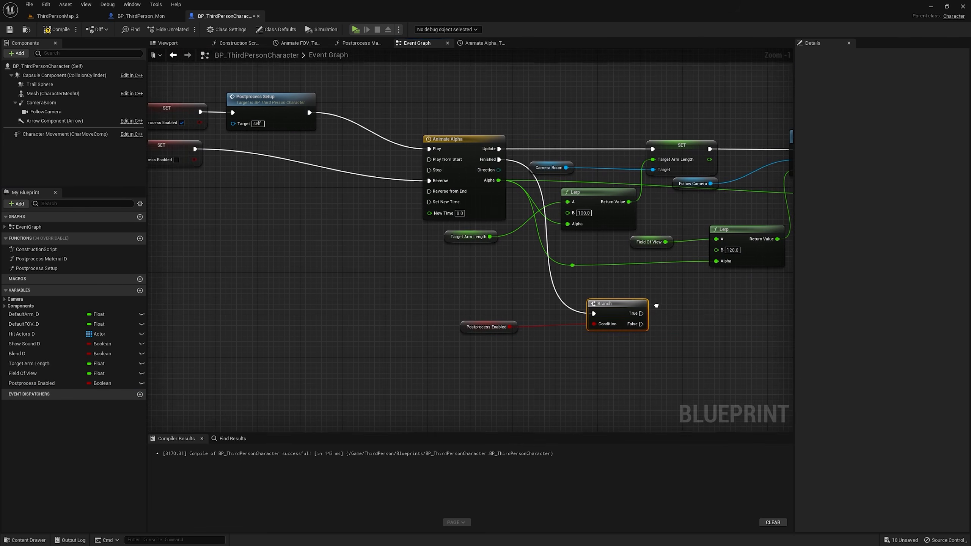
- Place another Postprocess Setup call beside the Branch and run it from the False output
{"action": "left_click_drag", "start_coordinate": [58, 270], "coordinate": [661, 319]}
{"action": "scroll", "coordinate": [660, 319], "scroll_direction": "up", "scroll_amount": 1}
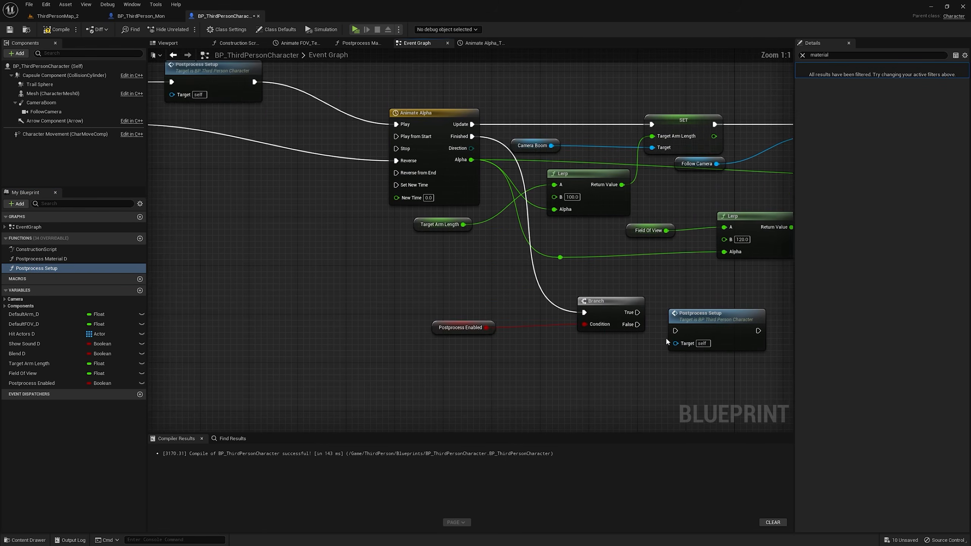
{"action": "right_click_drag", "start_coordinate": [660, 319], "coordinate": [563, 300]}
{"action": "left_click_drag", "start_coordinate": [547, 298], "coordinate": [586, 305]}
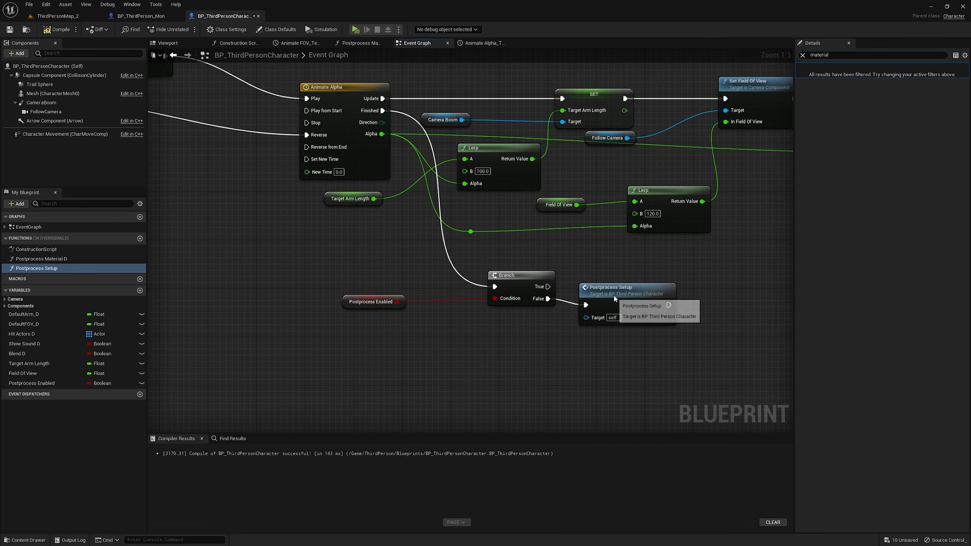
- Expose the Make WeightedBlendable node's Object as an input of the Postprocess Setup function and compile the Blueprint
{"action": "double_click", "coordinate": [628, 298]}
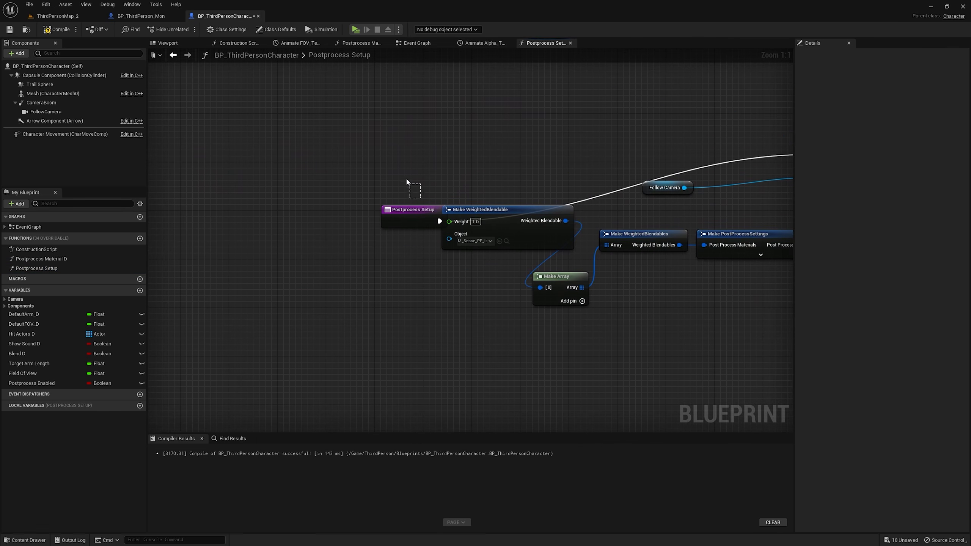
{"action": "left_click_drag", "start_coordinate": [416, 206], "coordinate": [361, 146]}
{"action": "left_click_drag", "start_coordinate": [449, 239], "coordinate": [386, 170]}
{"action": "left_click", "coordinate": [58, 33]}
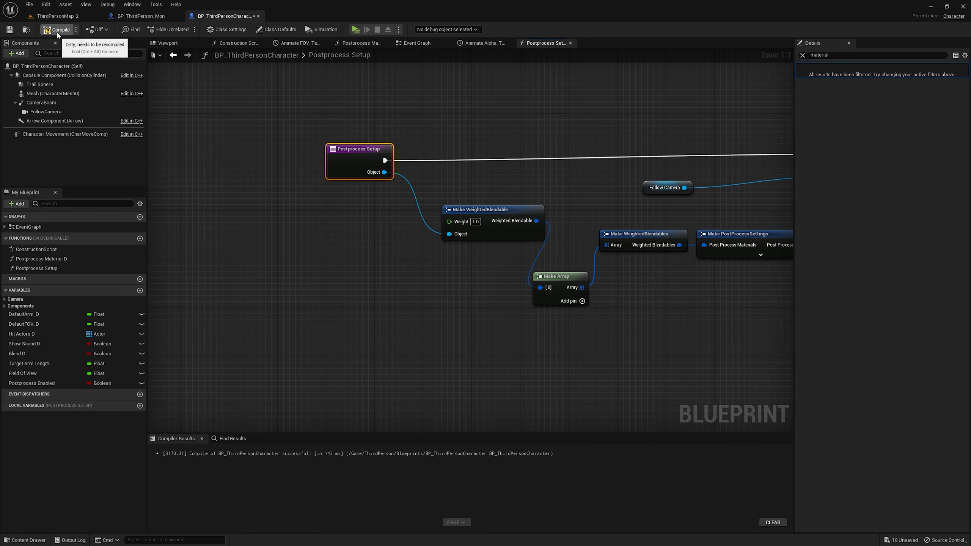
- Assign M_Sense_PP_Inst as the Object of the Event Graph's Postprocess Setup call on the Pressed path and locate that asset
{"action": "left_click", "coordinate": [417, 44]}
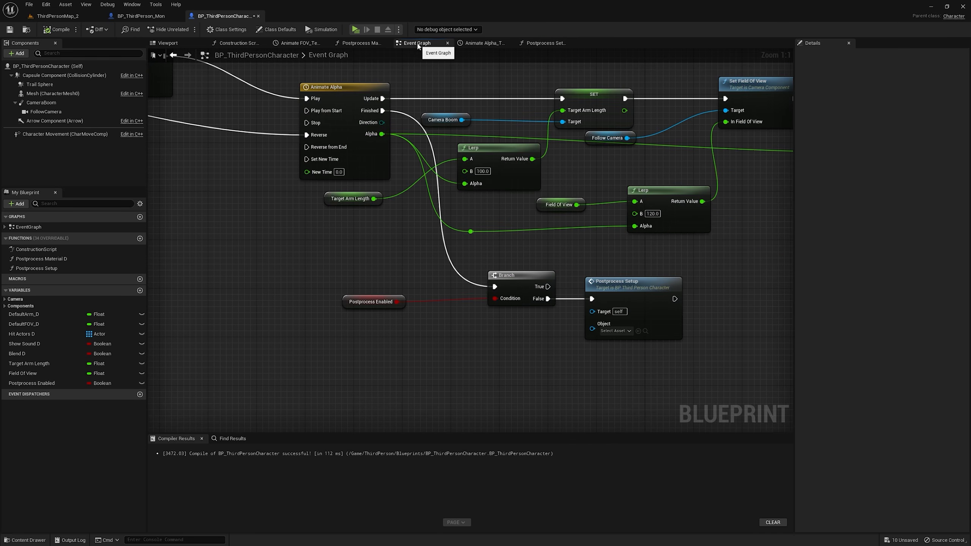
{"action": "right_click", "coordinate": [463, 171]}
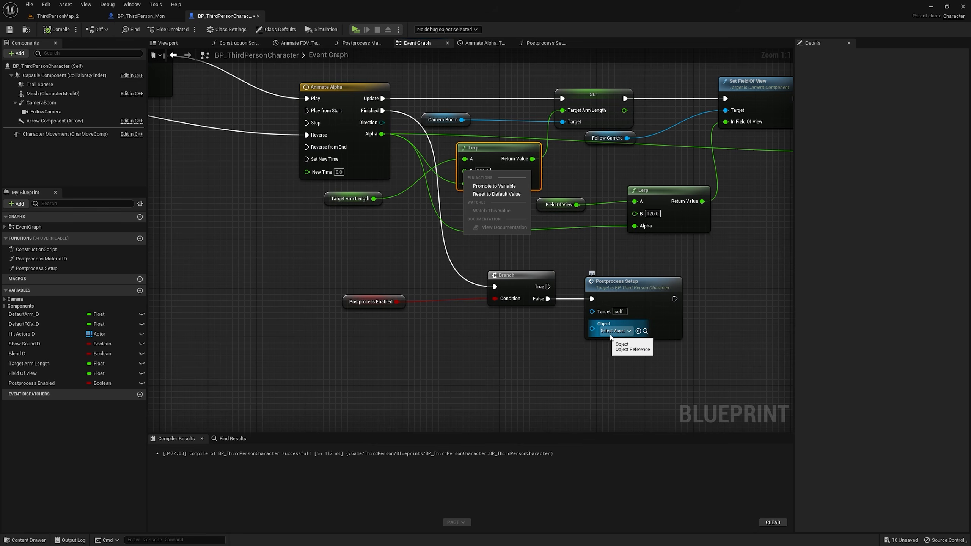
{"action": "scroll", "coordinate": [484, 288], "scroll_direction": "down", "scroll_amount": 2}
{"action": "right_click_drag", "start_coordinate": [484, 289], "coordinate": [726, 347]}
{"action": "scroll", "coordinate": [429, 207], "scroll_direction": "up", "scroll_amount": 2}
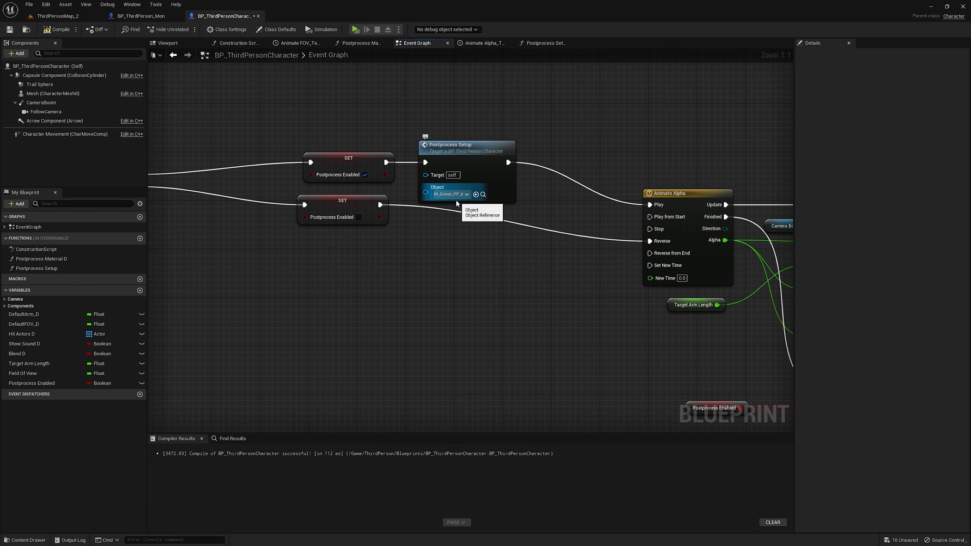
{"action": "left_click", "coordinate": [483, 194]}
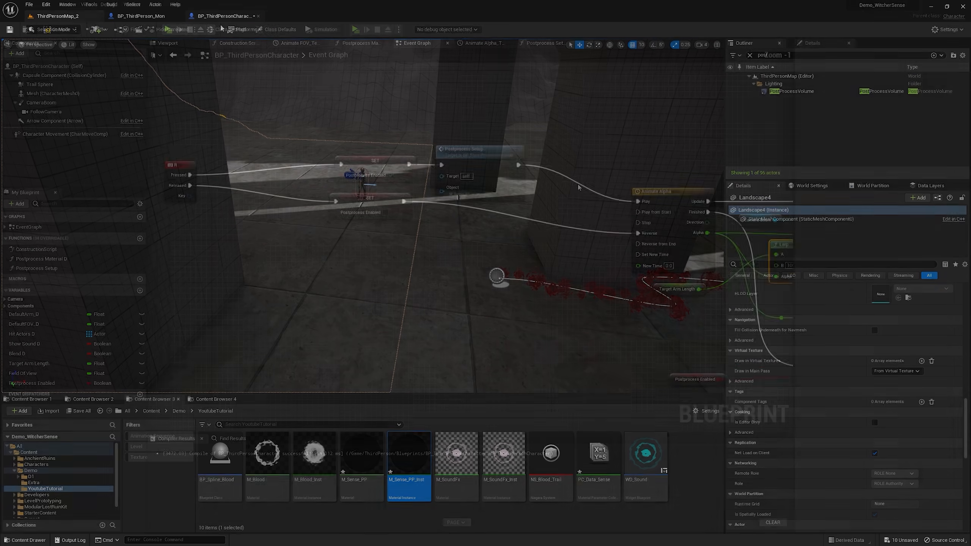
- Review the Event Graph from both Postprocess Enabled setters through Animate Alpha to Set Scalar Parameter Value and the Branch's Postprocess Setup call
{"action": "right_click_drag", "start_coordinate": [633, 237], "coordinate": [479, 201]}
{"action": "scroll", "coordinate": [479, 201], "scroll_direction": "down", "scroll_amount": 2}
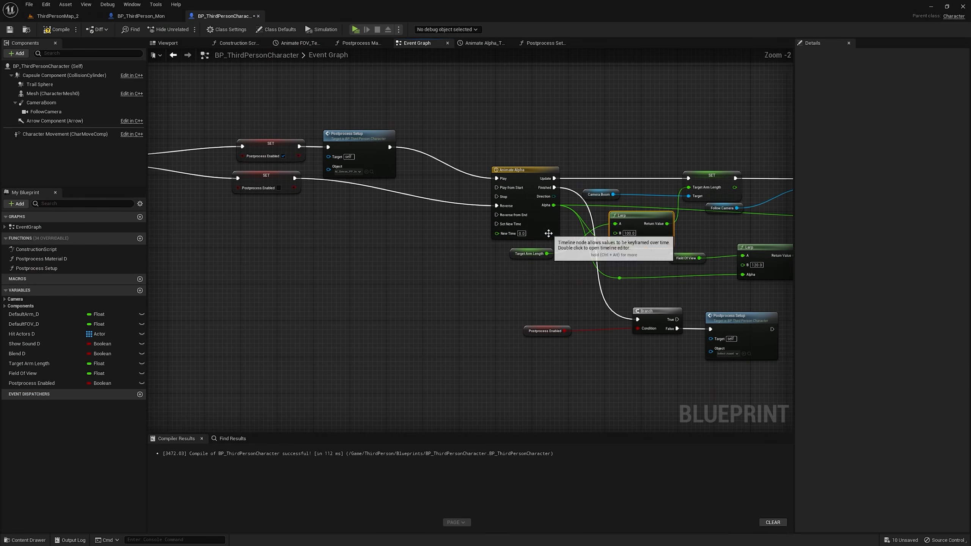
{"action": "right_click_drag", "start_coordinate": [548, 231], "coordinate": [478, 238]}
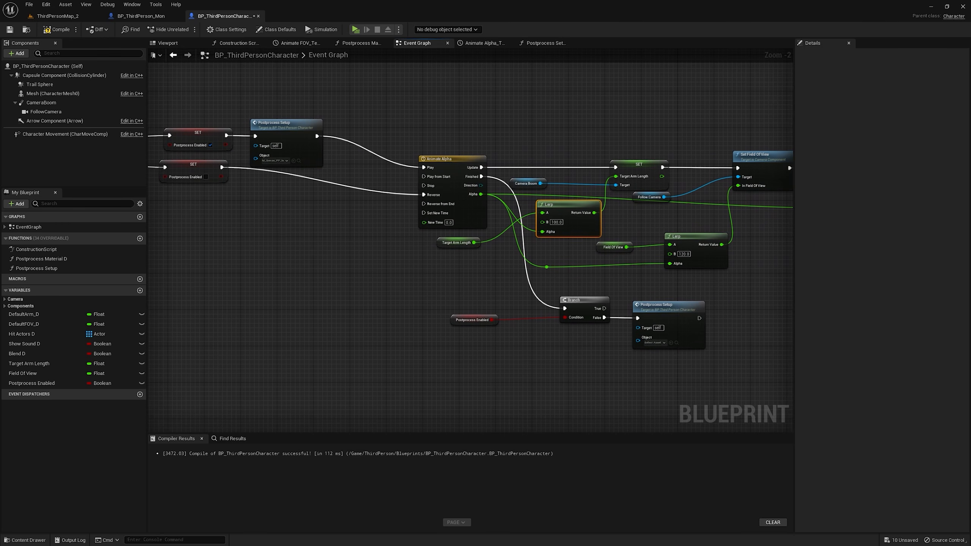
{"action": "right_click_drag", "start_coordinate": [784, 230], "coordinate": [582, 252]}
{"action": "scroll", "coordinate": [608, 253], "scroll_direction": "up", "scroll_amount": 2}
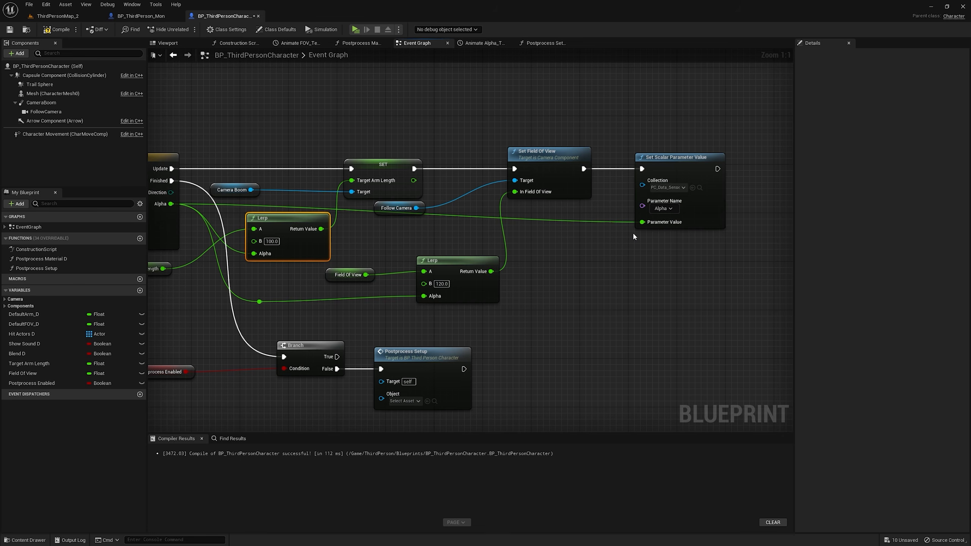
{"action": "right_click_drag", "start_coordinate": [387, 391], "coordinate": [529, 321]}
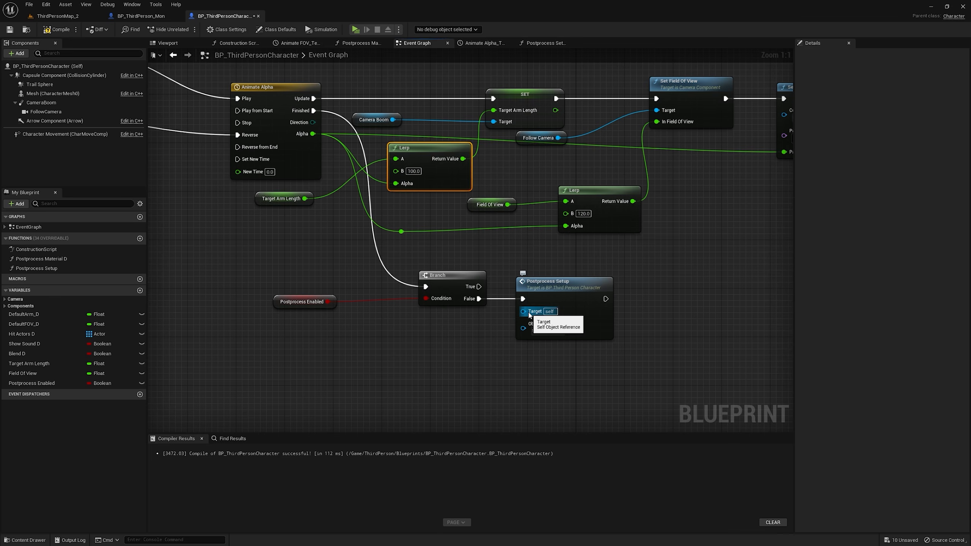
{"action": "scroll", "coordinate": [521, 264], "scroll_direction": "down", "scroll_amount": 1}
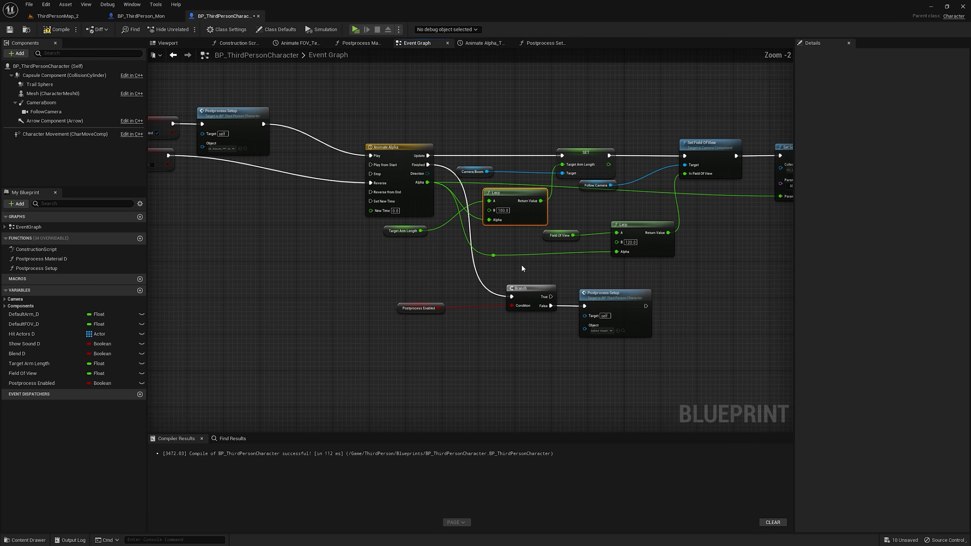
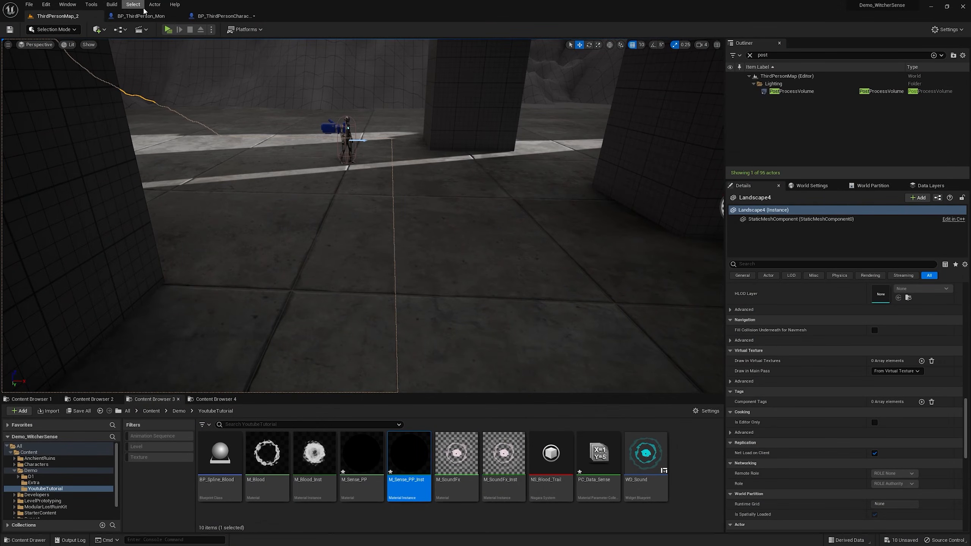
- Open the event graph of the WD_Sound widget from the YoutubeTutorial folder and move Event Construct into free space below Event Tick
{"action": "double_click", "coordinate": [648, 461]}
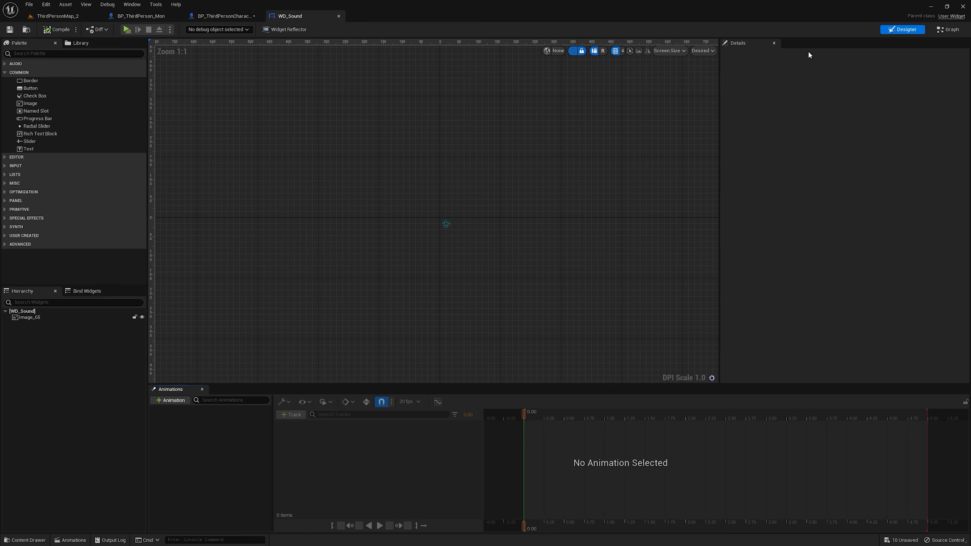
{"action": "left_click", "coordinate": [948, 29]}
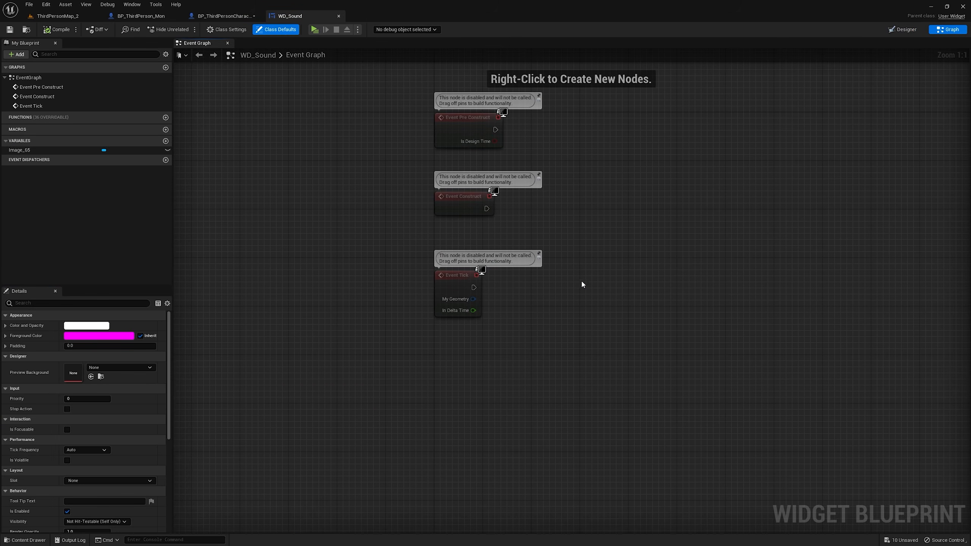
{"action": "left_click_drag", "start_coordinate": [464, 197], "coordinate": [471, 373]}
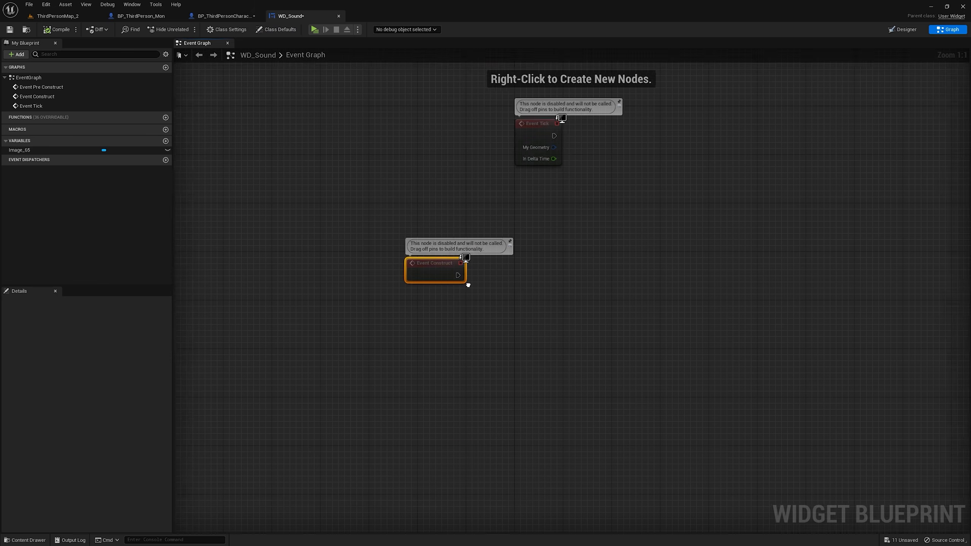
{"action": "right_click_drag", "start_coordinate": [467, 284], "coordinate": [483, 246]}
- Add a Set Visibility node after Event Construct with a Self reference as target and In Visibility set to Collapsed
{"action": "right_click", "coordinate": [460, 278]}
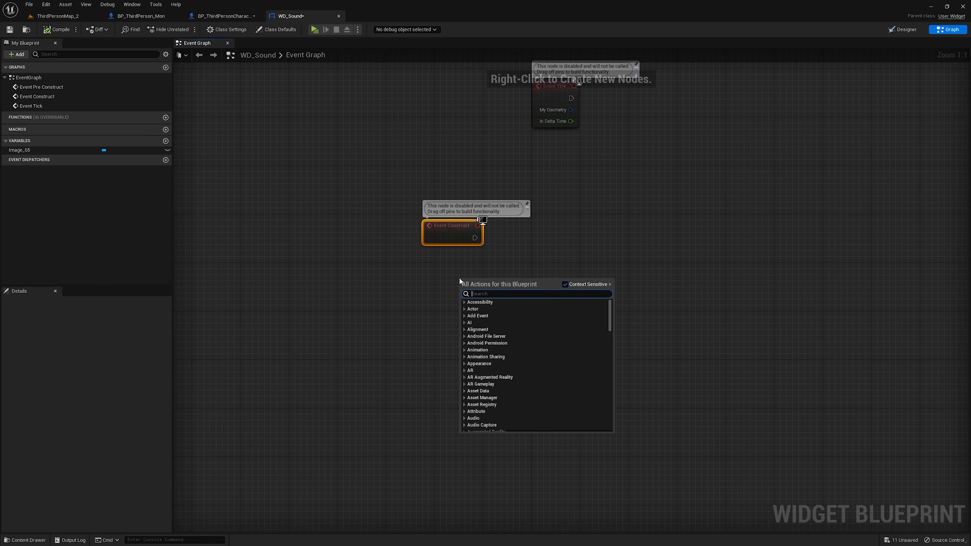
{"action": "type", "text": "self"}
{"action": "key", "text": "Return"}
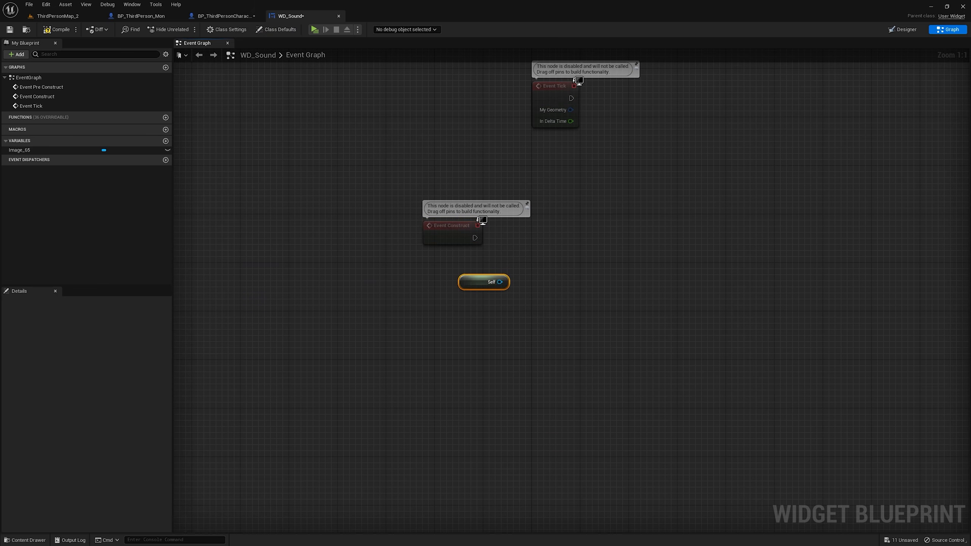
{"action": "left_click_drag", "start_coordinate": [500, 281], "coordinate": [550, 234]}
{"action": "type", "text": "visi"}
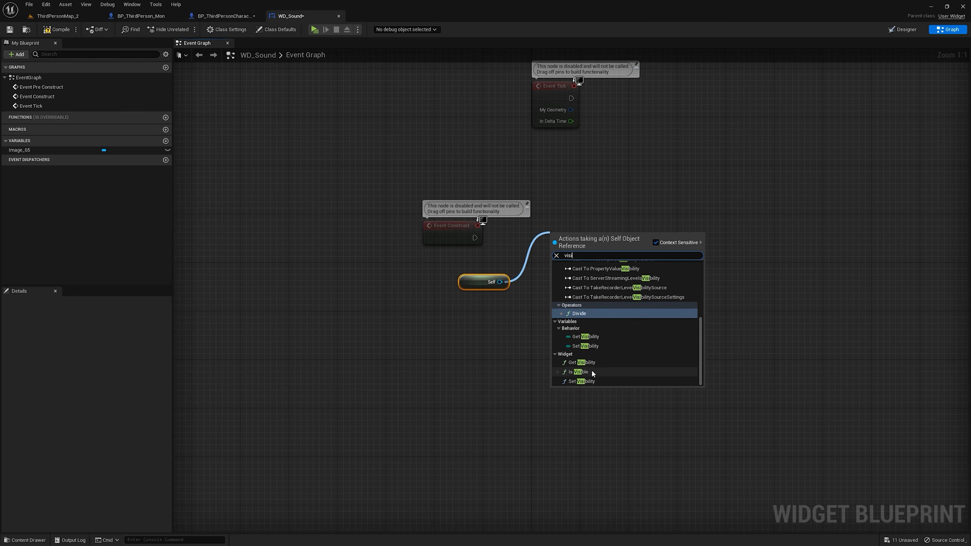
{"action": "left_click", "coordinate": [589, 381]}
{"action": "left_click", "coordinate": [490, 243]}
{"action": "left_click_drag", "start_coordinate": [560, 256], "coordinate": [589, 231]}
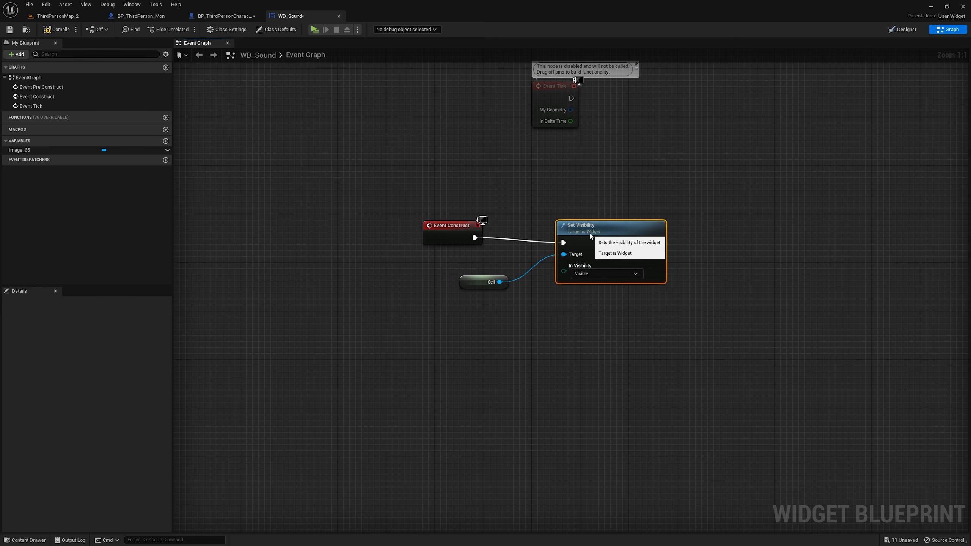
{"action": "left_click", "coordinate": [595, 274]}
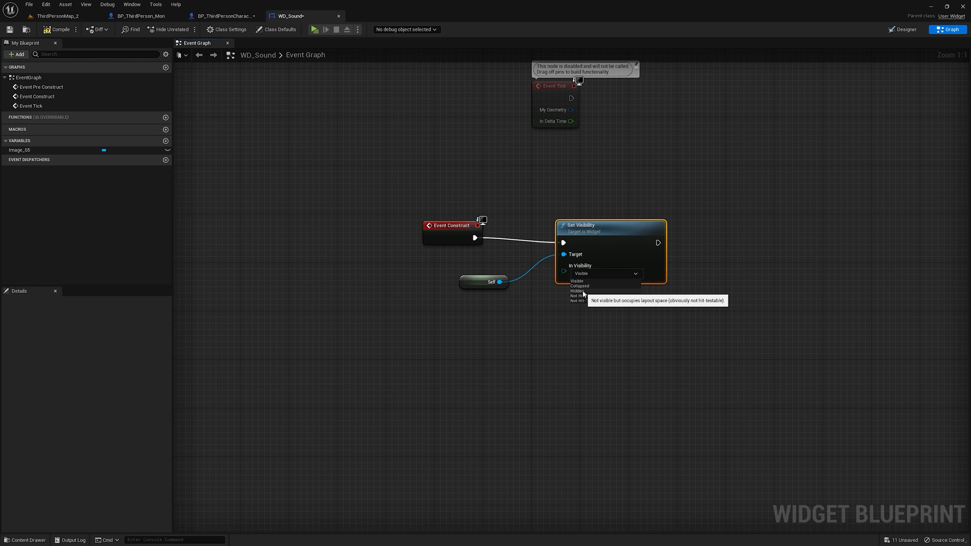
{"action": "left_click", "coordinate": [584, 286]}
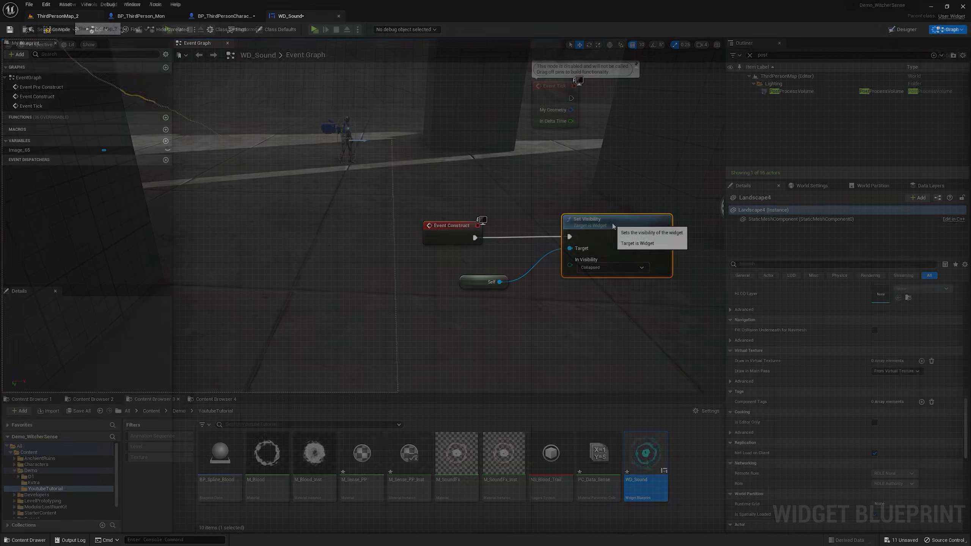
- Play the level in a standalone preview, walk the character toward the monster, and end the preview
{"action": "left_click", "coordinate": [168, 30]}
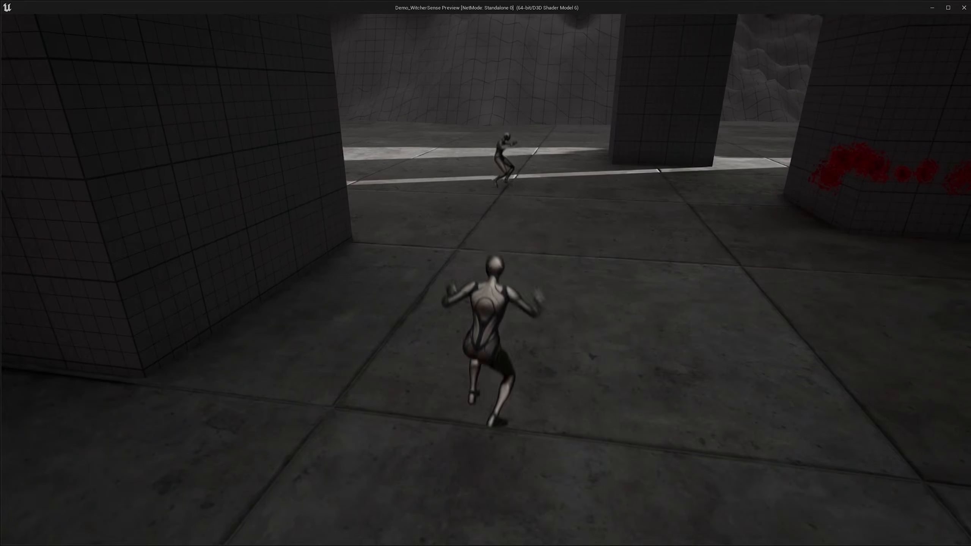
{"action": "key", "text": "w"}
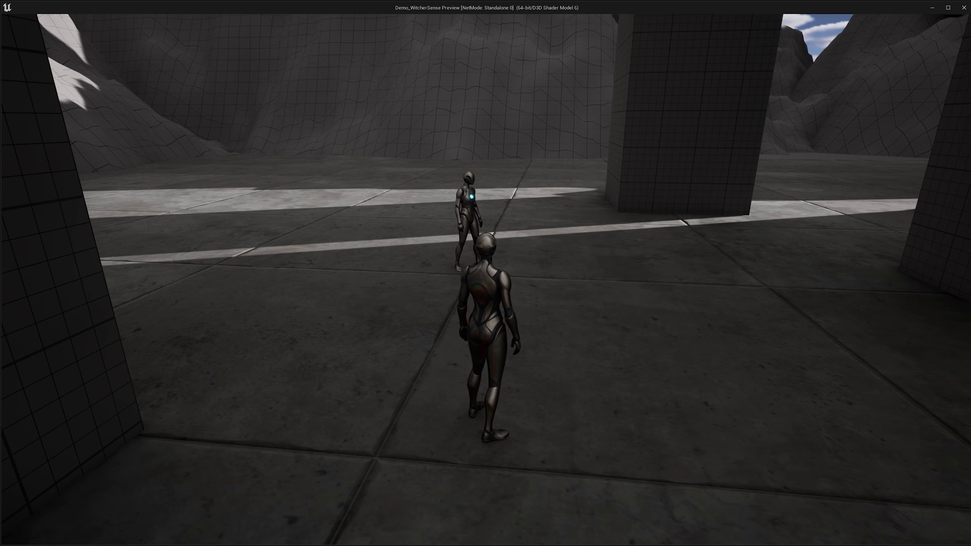
{"action": "key", "text": "Escape"}
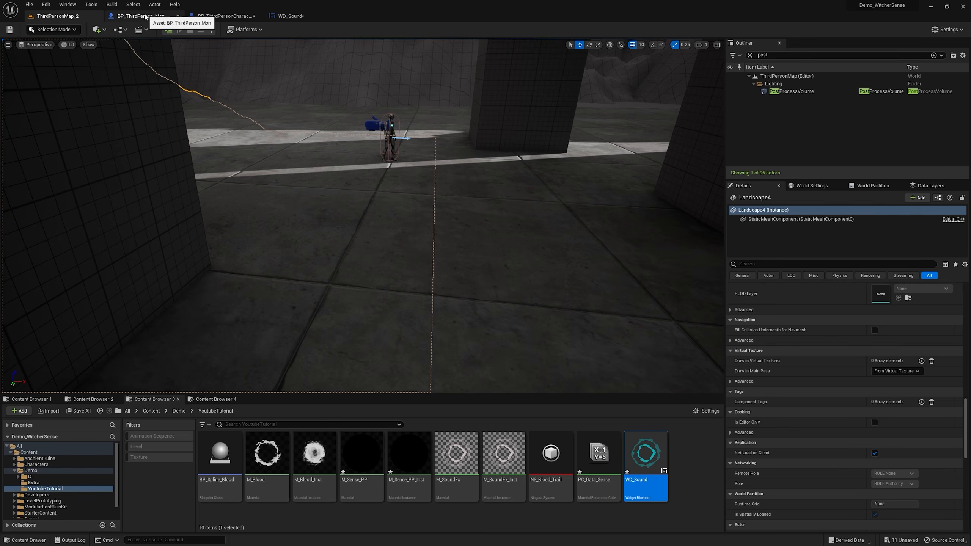
- Add a component tag named SoundFx to the Widget component of BP_ThirdPerson_Mon
{"action": "left_click", "coordinate": [141, 16]}
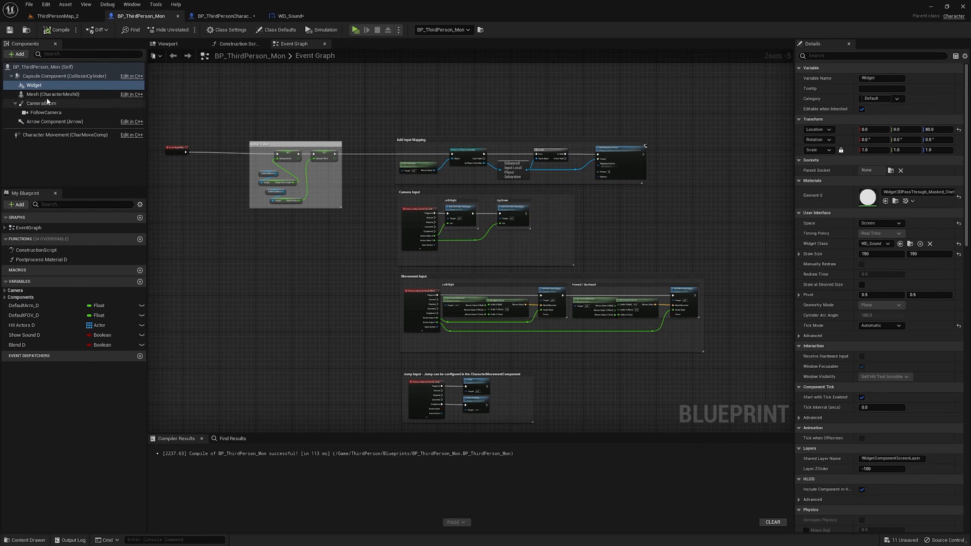
{"action": "left_click", "coordinate": [815, 56]}
{"action": "type", "text": "tag"}
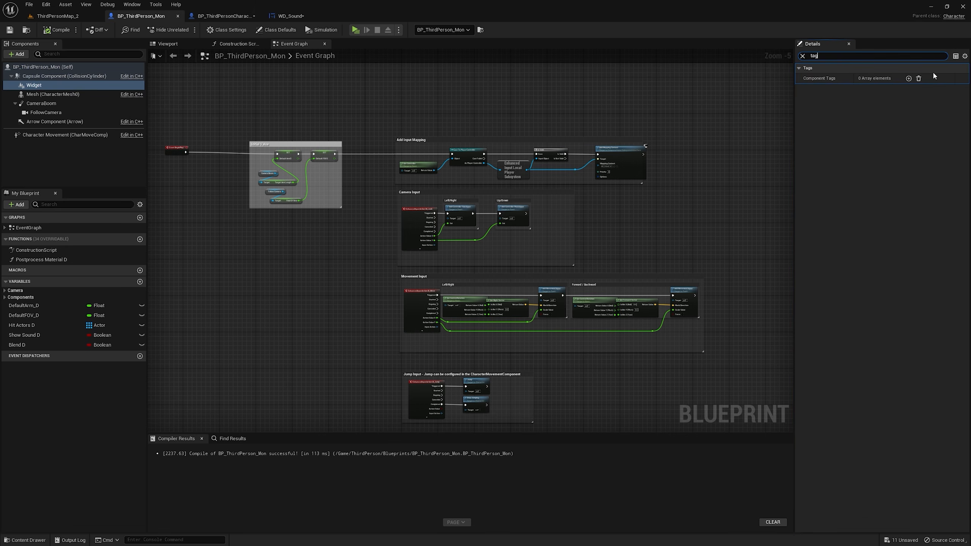
{"action": "left_click", "coordinate": [909, 79]}
{"action": "left_click", "coordinate": [879, 89]}
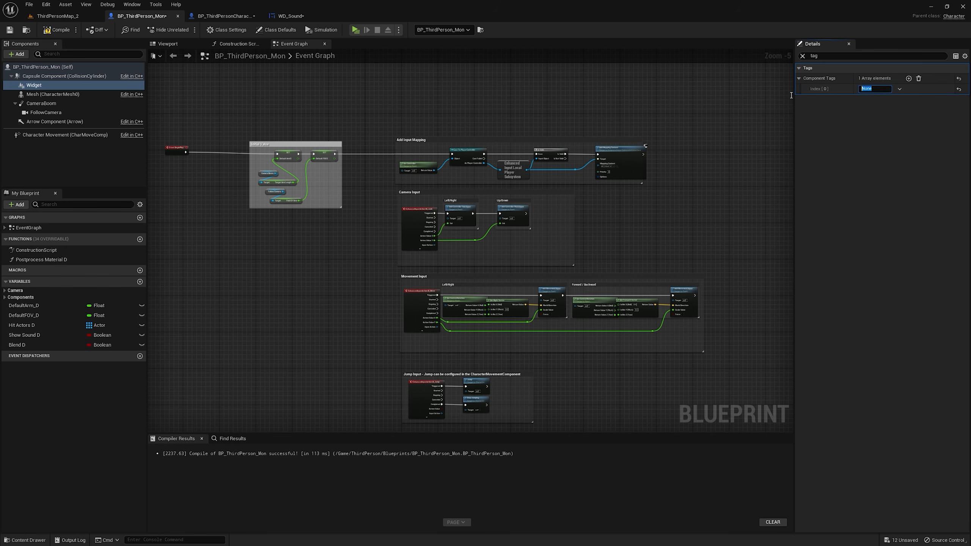
{"action": "type", "text": "Sound"}
{"action": "type", "text": "Fx"}
{"action": "key", "text": "Return"}
- Change the Widget component's tag to Sound_WD
{"action": "left_click", "coordinate": [879, 89]}
{"action": "key", "text": "BackSpace"}
{"action": "key", "text": "BackSpace"}
{"action": "type", "text": "_WD"}
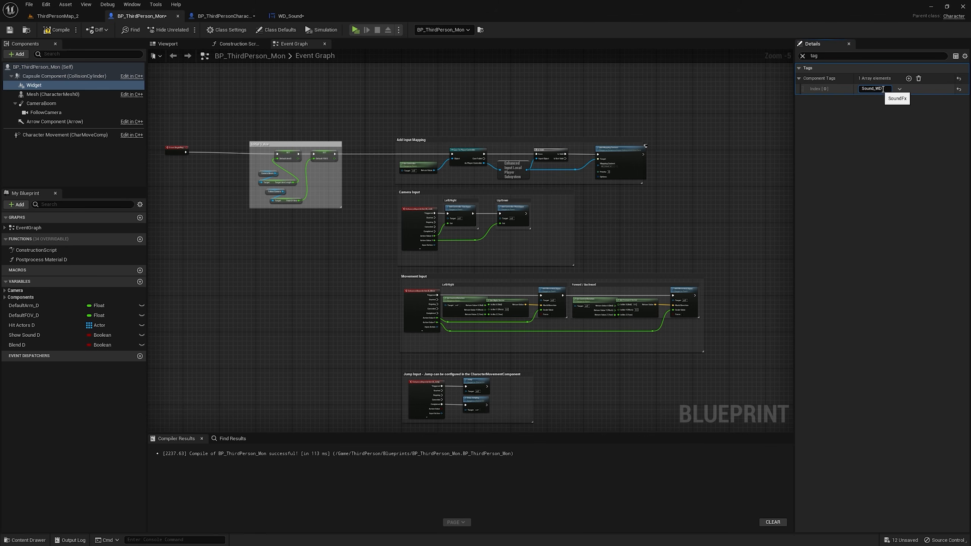
{"action": "key", "text": "Return"}
{"action": "right_click", "coordinate": [875, 90]}
{"action": "left_click", "coordinate": [883, 133]}
- Add a custom event named Trace for Monsters in free space in BP_ThirdPersonCharacter's Event Graph
{"action": "left_click", "coordinate": [226, 15]}
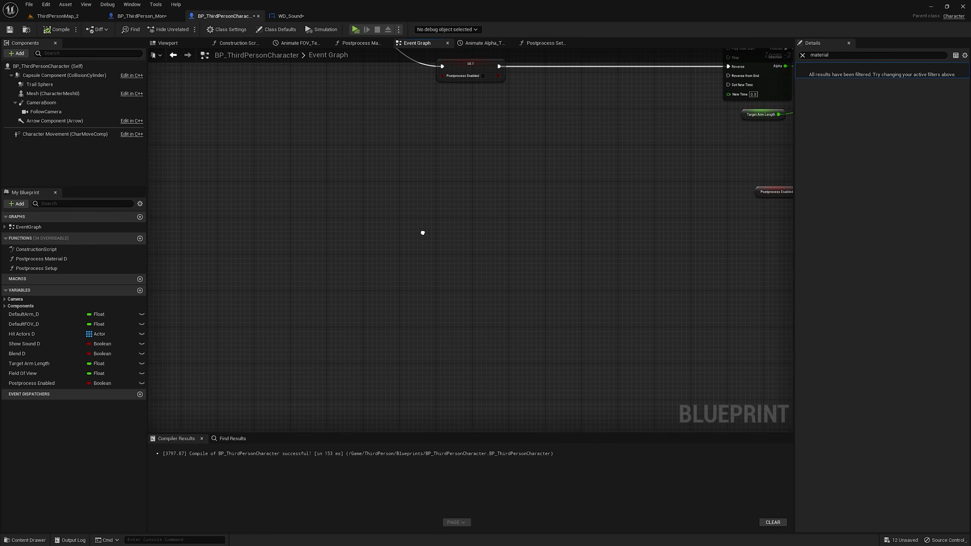
{"action": "right_click", "coordinate": [392, 252]}
{"action": "type", "text": "custom"}
{"action": "key", "text": "Return"}
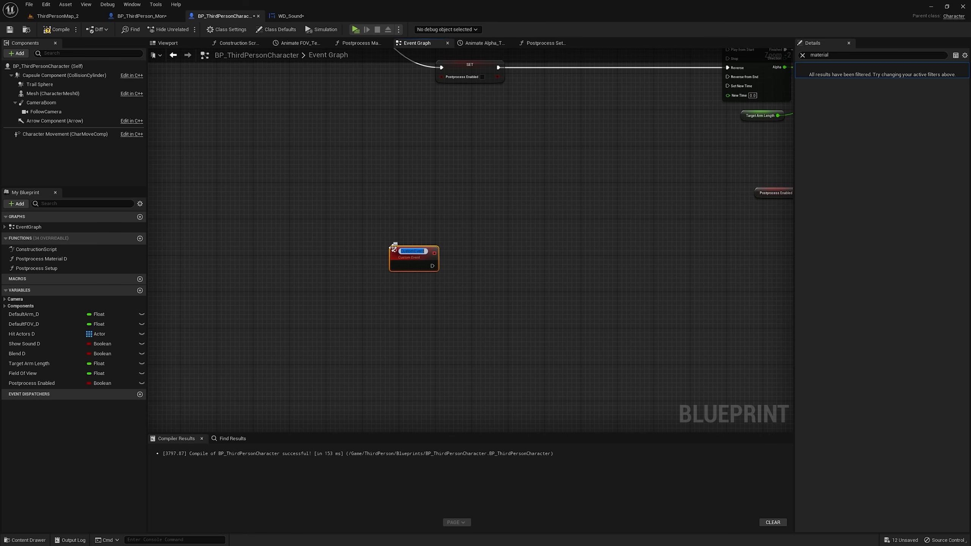
{"action": "type", "text": "Trace for"}
{"action": "type", "text": "Monsters"}
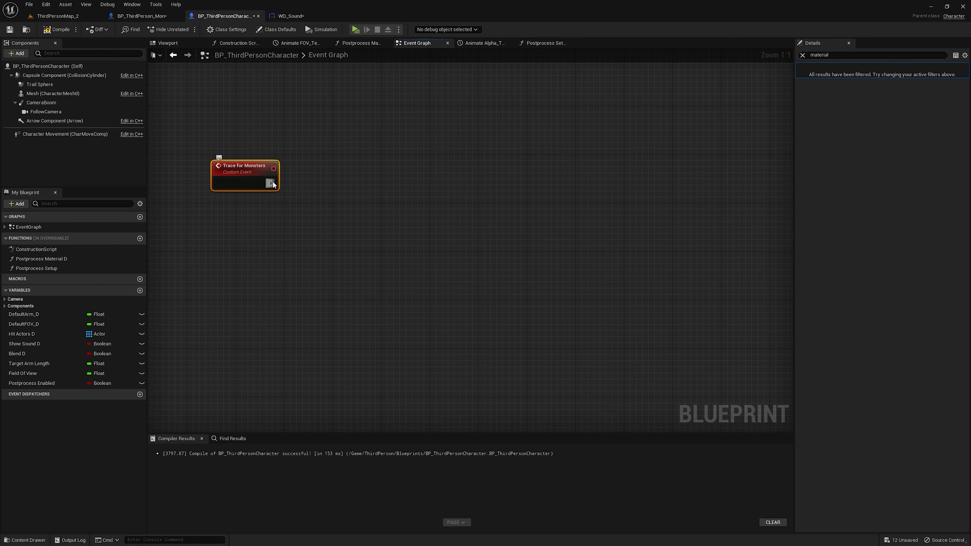
- Add a Multi Sphere Trace For Objects node after the Trace for Monsters event, leaving space between them
{"action": "left_click_drag", "start_coordinate": [271, 183], "coordinate": [418, 153]}
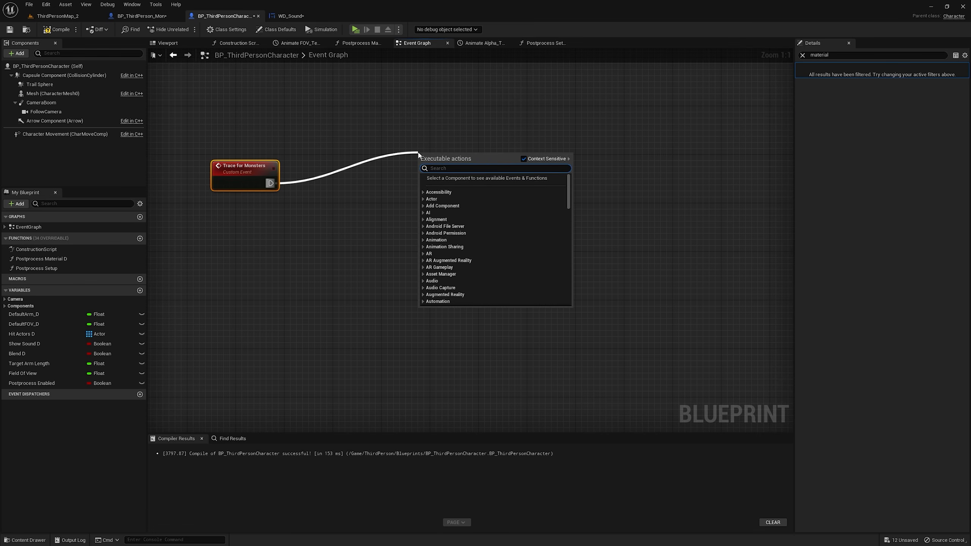
{"action": "type", "text": "multi sphere"}
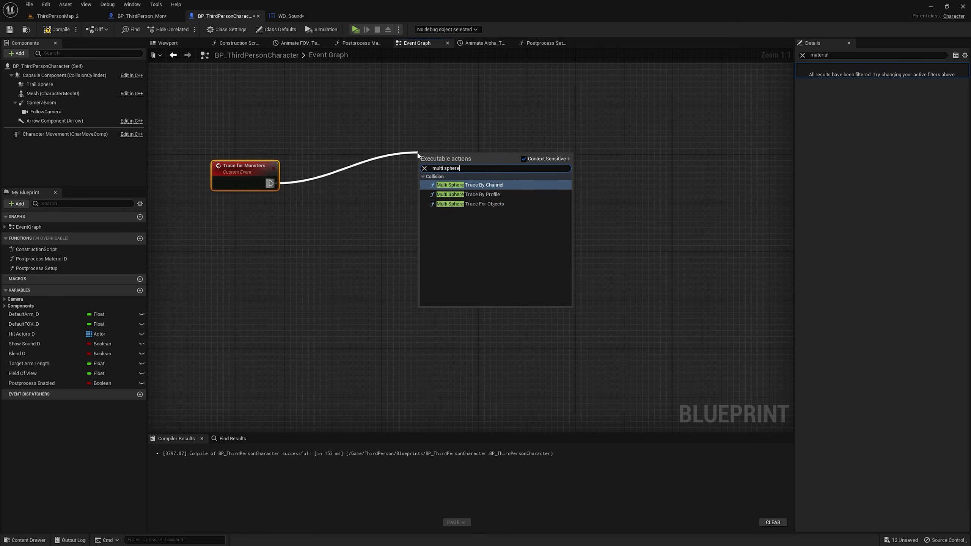
{"action": "left_click", "coordinate": [497, 206]}
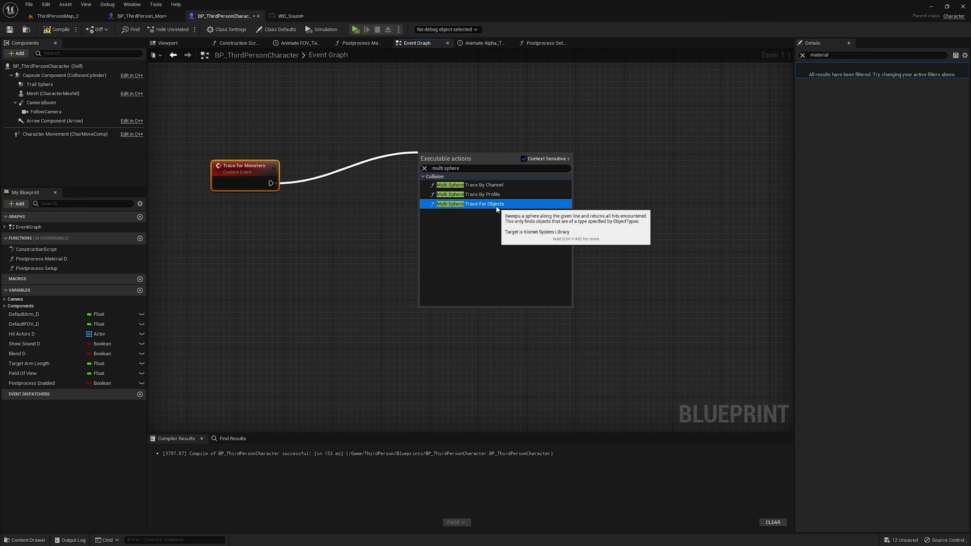
{"action": "left_click_drag", "start_coordinate": [513, 175], "coordinate": [652, 180]}
- Feed the trace's Object Types from a Make Array node set to Pawn and align the nodes
{"action": "left_click_drag", "start_coordinate": [564, 236], "coordinate": [440, 258]}
{"action": "type", "text": "make"}
{"action": "key", "text": "Return"}
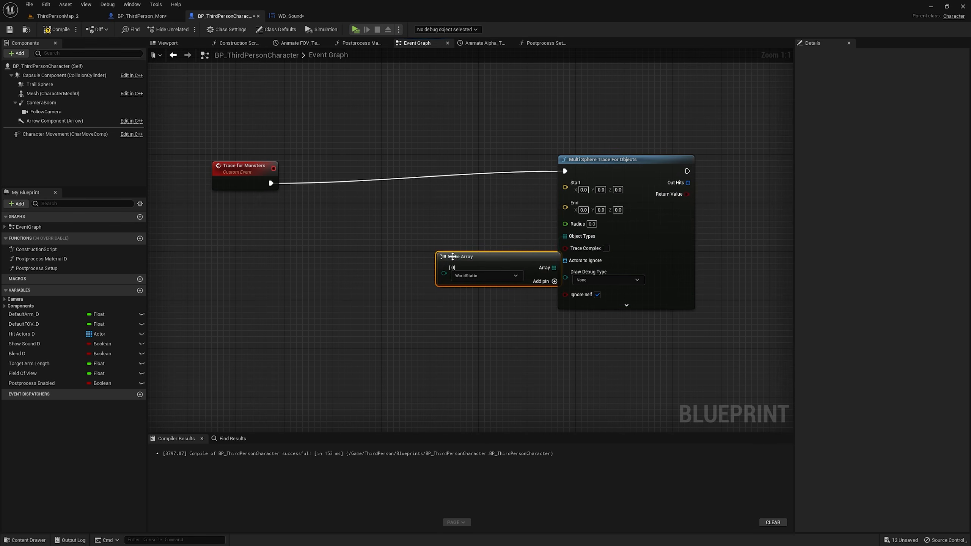
{"action": "left_click", "coordinate": [441, 260]}
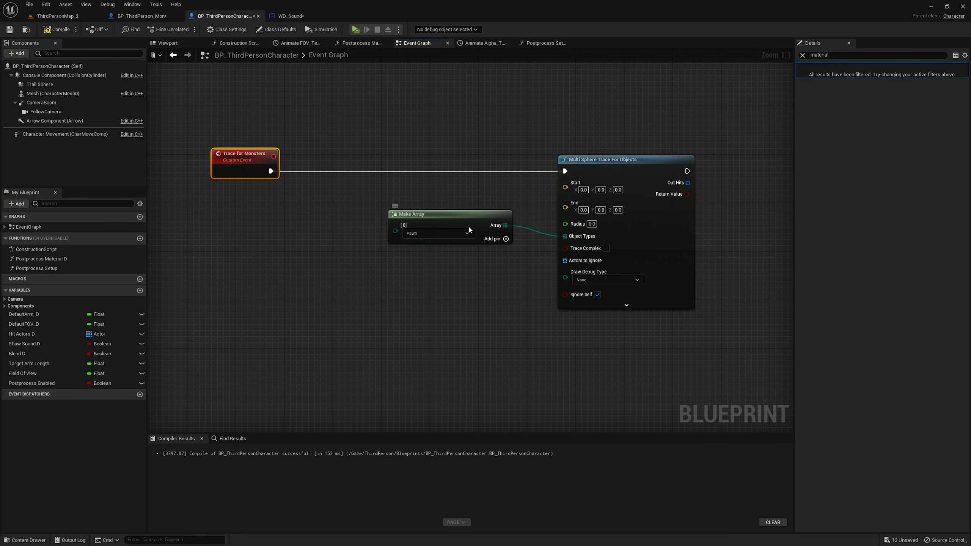
{"action": "left_click_drag", "start_coordinate": [468, 226], "coordinate": [474, 262]}
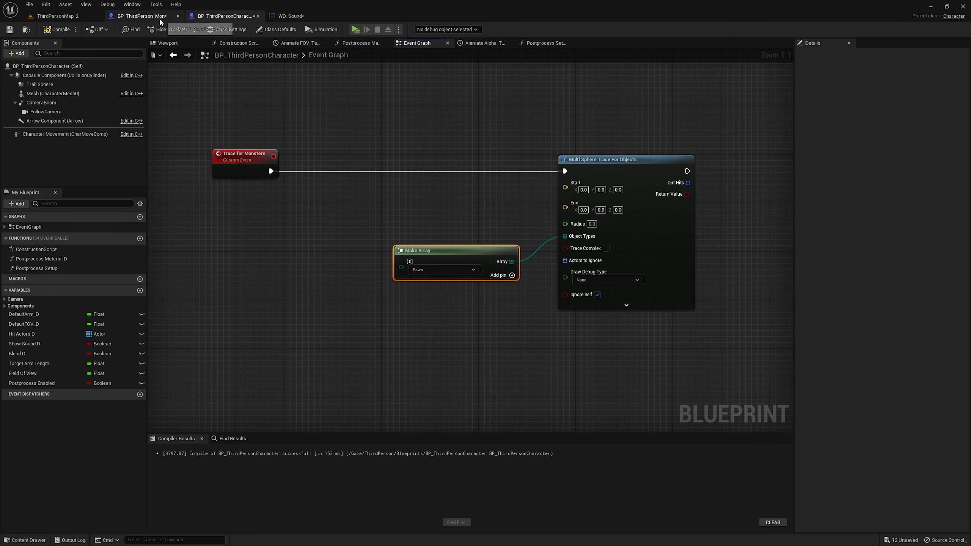
- Connect the Capsule Component's Get World Location to both Start and End of the sphere trace
{"action": "right_click_drag", "start_coordinate": [500, 157], "coordinate": [499, 162]}
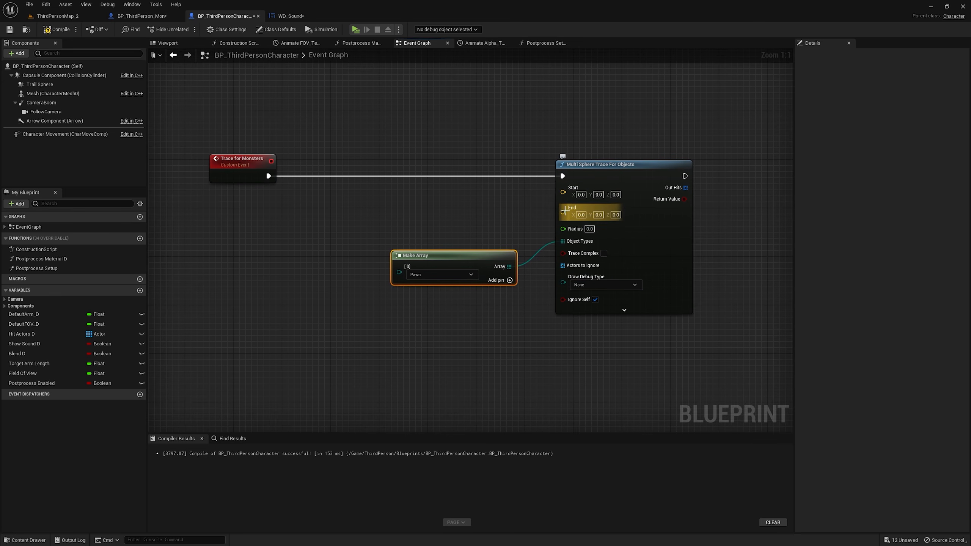
{"action": "left_click_drag", "start_coordinate": [53, 76], "coordinate": [453, 160]}
{"action": "type", "text": "get world loca"}
{"action": "key", "text": "Return"}
{"action": "left_click_drag", "start_coordinate": [530, 164], "coordinate": [574, 192]}
{"action": "left_click_drag", "start_coordinate": [500, 199], "coordinate": [563, 199]}
- Set the sphere trace's Radius to 5000
{"action": "left_click", "coordinate": [590, 211]}
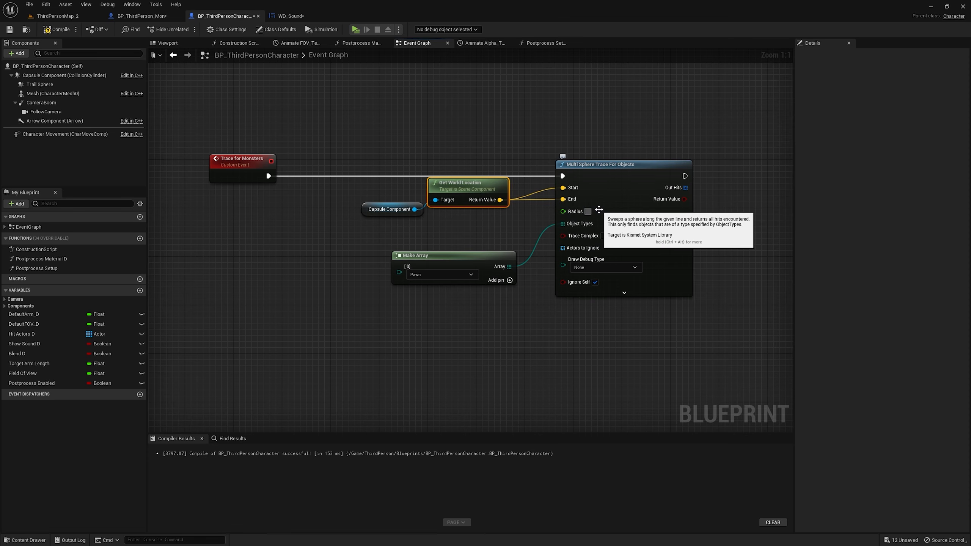
{"action": "type", "text": "5000"}
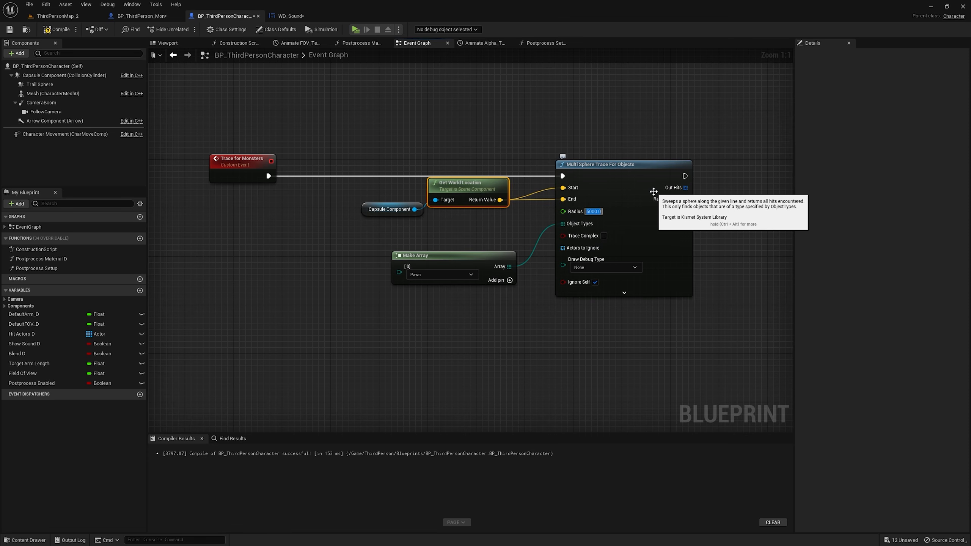
{"action": "left_click_drag", "start_coordinate": [563, 212], "coordinate": [467, 220]}
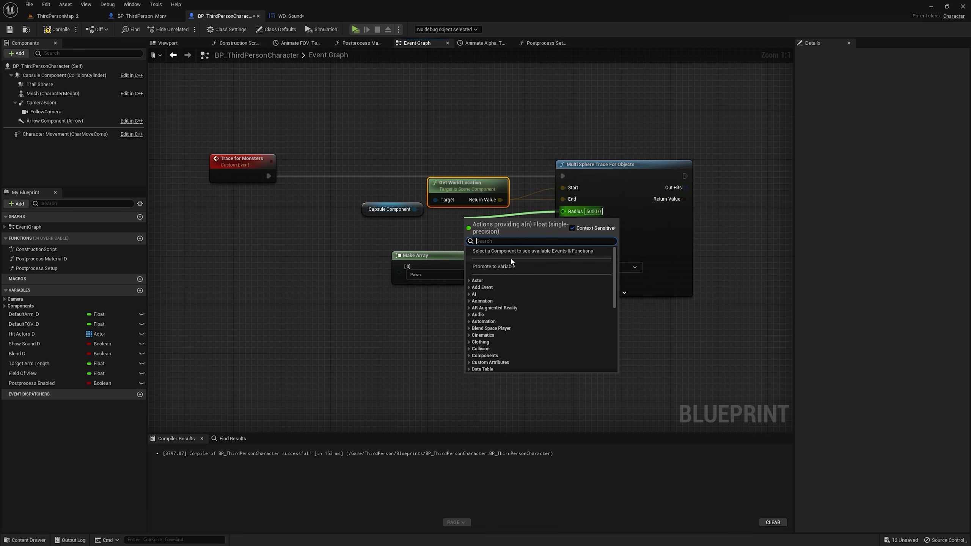
{"action": "right_click_drag", "start_coordinate": [689, 153], "coordinate": [707, 157]}
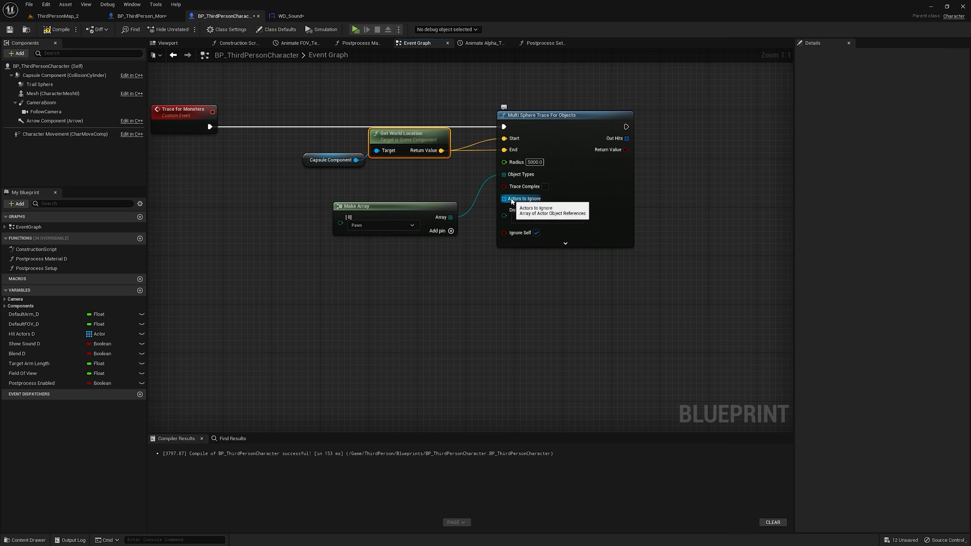
- Promote the trace's Actors to Ignore input to a variable named Actors to Ignore_Monsters
{"action": "left_click_drag", "start_coordinate": [534, 203], "coordinate": [432, 300]}
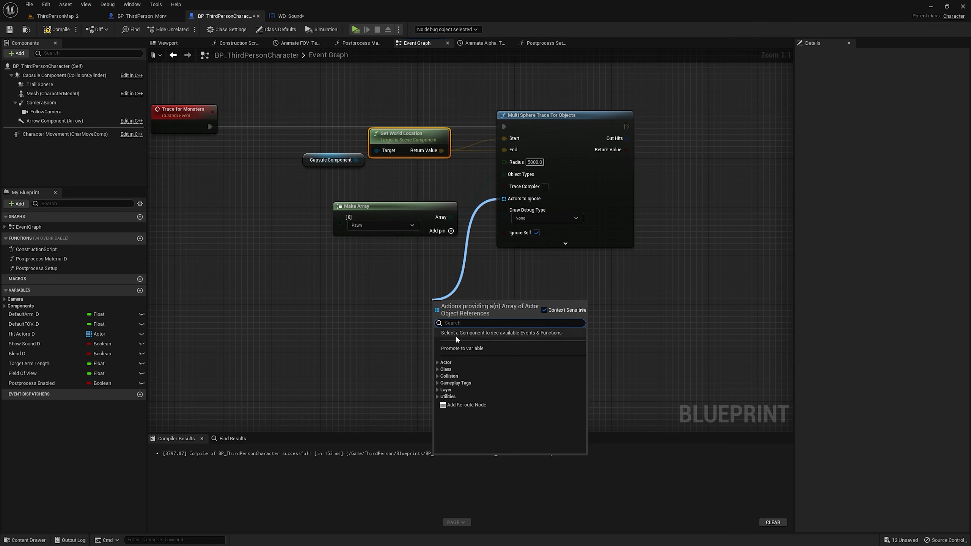
{"action": "left_click", "coordinate": [475, 348]}
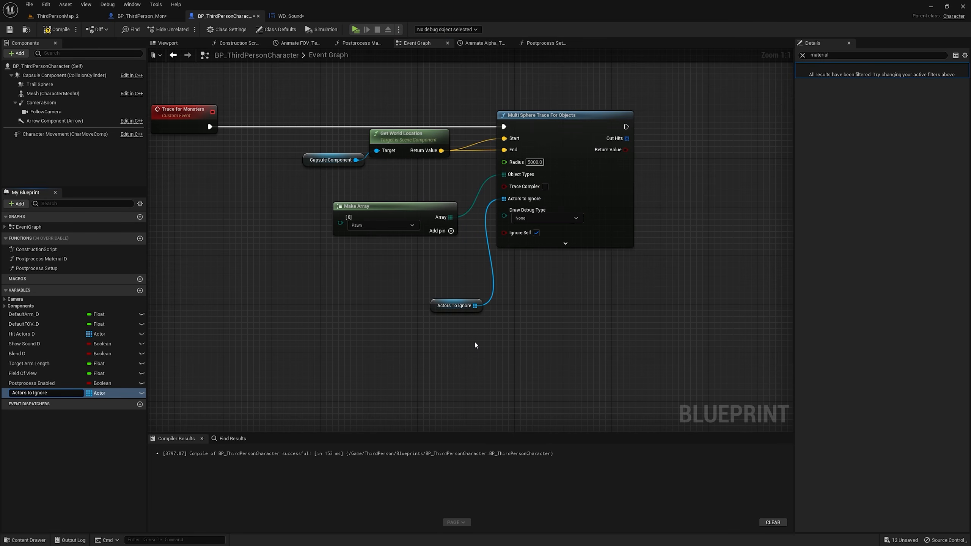
{"action": "type", "text": "_Monsters"}
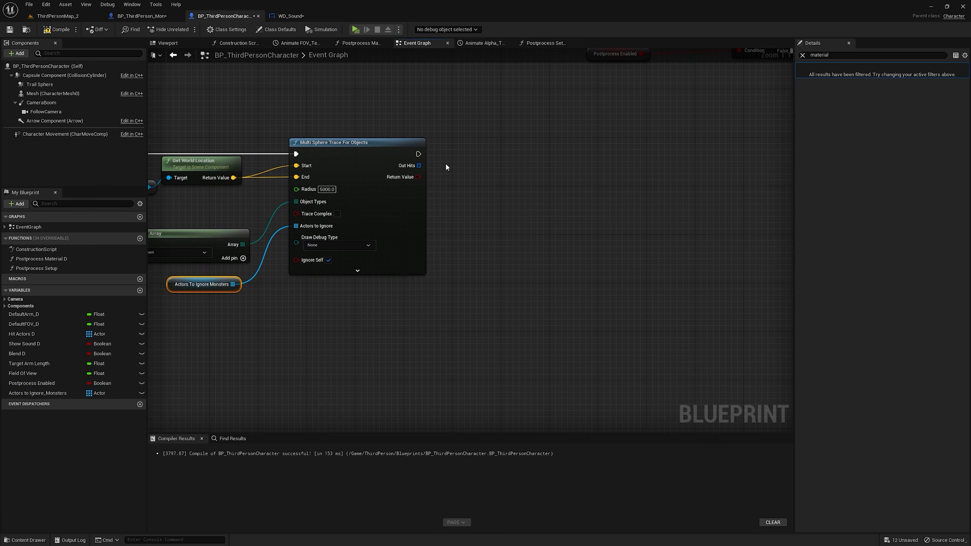
- Add a Branch after the sphere trace with the trace's Return Value as its Condition
{"action": "key", "text": "b"}
{"action": "left_click", "coordinate": [447, 147]}
{"action": "left_click_drag", "start_coordinate": [419, 153], "coordinate": [471, 152]}
{"action": "left_click_drag", "start_coordinate": [418, 177], "coordinate": [480, 153]}
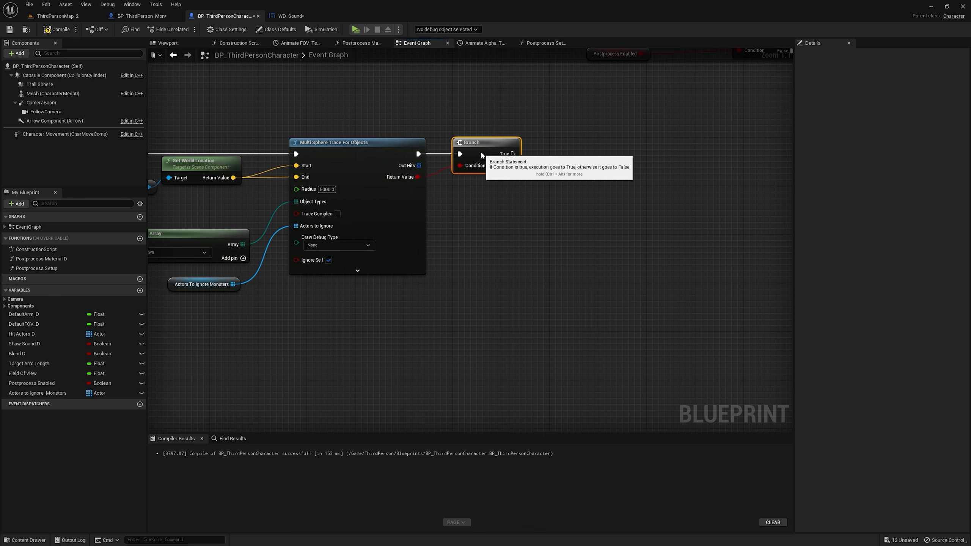
{"action": "right_click_drag", "start_coordinate": [326, 180], "coordinate": [419, 148]}
{"action": "mouse_move", "coordinate": [277, 202]}
{"action": "left_mouse_down"}
{"action": "mouse_move", "coordinate": [274, 194]}
{"action": "mouse_move", "coordinate": [296, 178]}
{"action": "mouse_move", "coordinate": [277, 199]}
{"action": "left_mouse_up"}
- Add a For Each Loop over the trace's Out Hits, executed from the Branch's True output
{"action": "right_click_drag", "start_coordinate": [627, 154], "coordinate": [495, 164]}
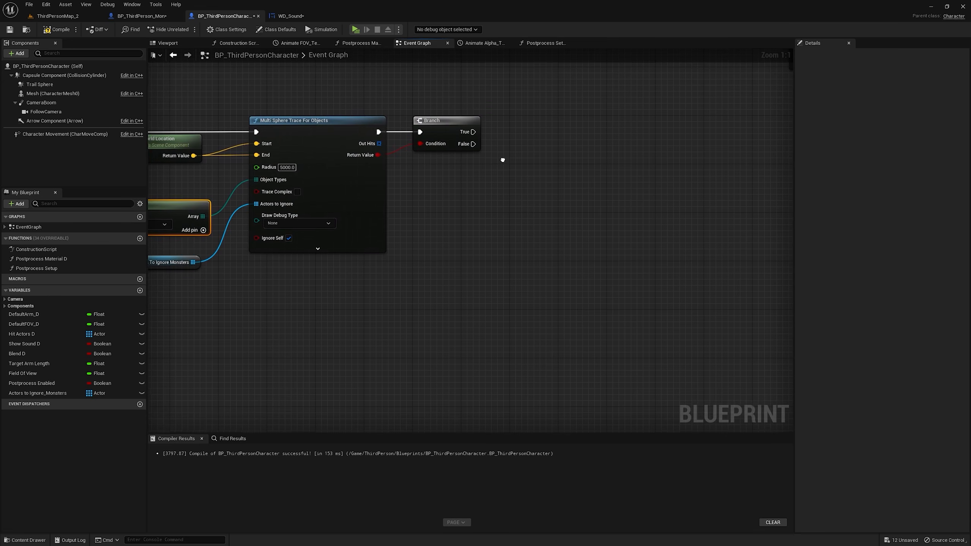
{"action": "left_click_drag", "start_coordinate": [377, 143], "coordinate": [472, 203]}
{"action": "type", "text": "for"}
{"action": "key", "text": "Return"}
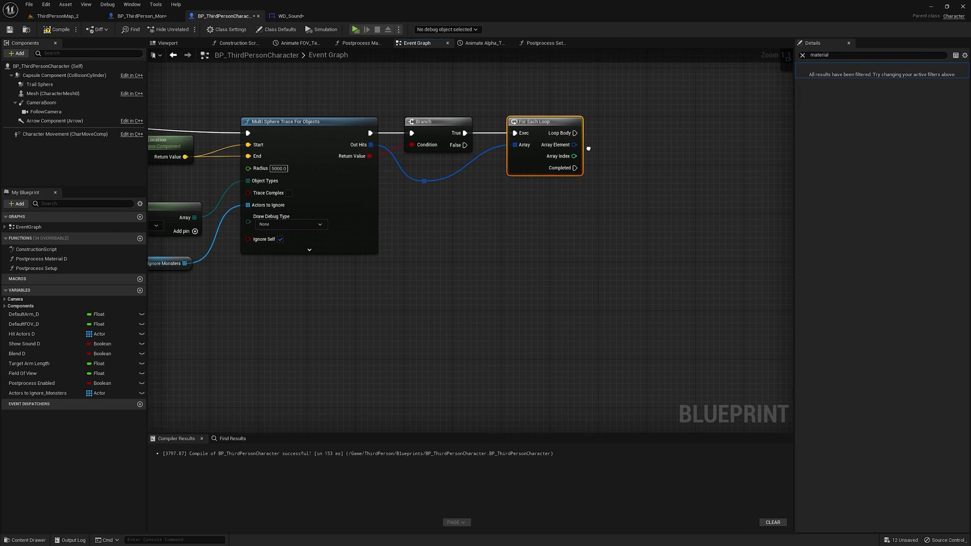
- Add a Break Hit Result node to the For Each Loop's Array Element
{"action": "right_click_drag", "start_coordinate": [587, 146], "coordinate": [457, 144]}
{"action": "left_click_drag", "start_coordinate": [445, 142], "coordinate": [492, 213]}
{"action": "type", "text": "br"}
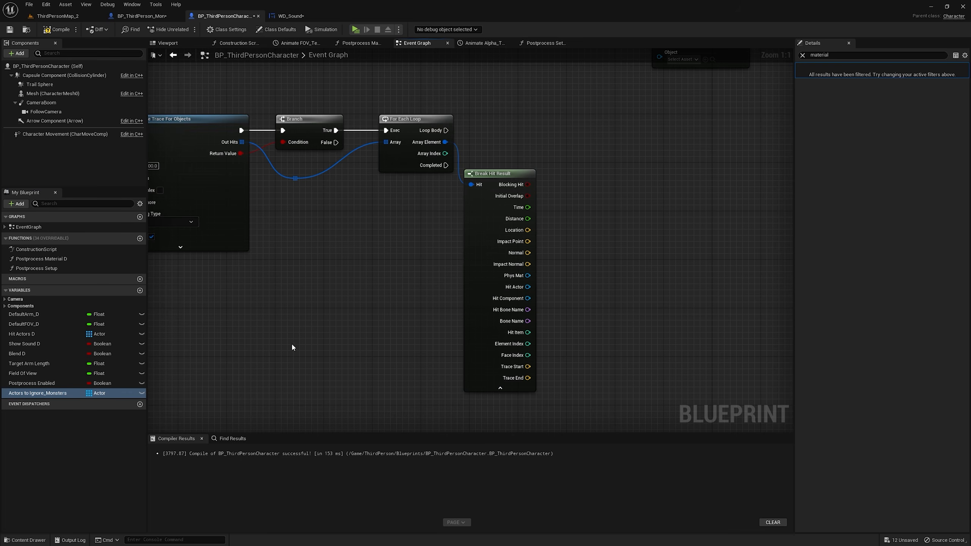
- Add a Contains check on the Actors to Ignore Monsters array with Hit Actor as the item to find
{"action": "left_click_drag", "start_coordinate": [22, 393], "coordinate": [566, 235]}
{"action": "left_click", "coordinate": [566, 236]}
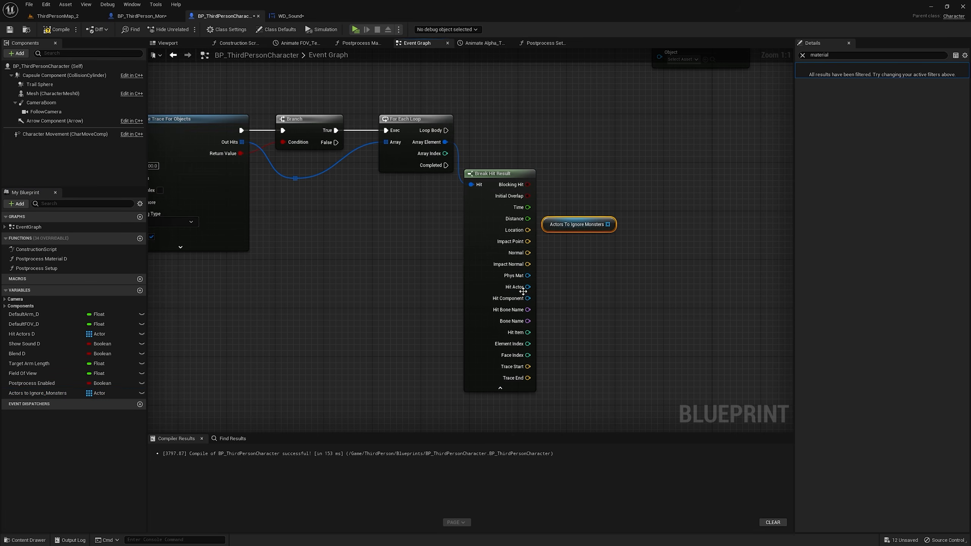
{"action": "left_click_drag", "start_coordinate": [528, 287], "coordinate": [608, 225]}
{"action": "left_click_drag", "start_coordinate": [610, 224], "coordinate": [645, 187]}
{"action": "type", "text": "c"}
{"action": "type", "text": "on"}
{"action": "key", "text": "Return"}
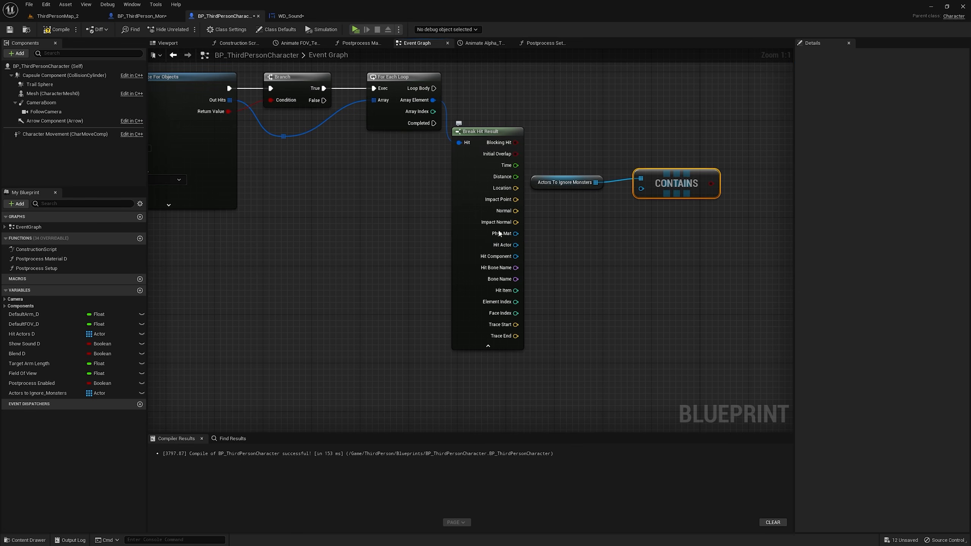
{"action": "left_click_drag", "start_coordinate": [516, 245], "coordinate": [641, 188]}
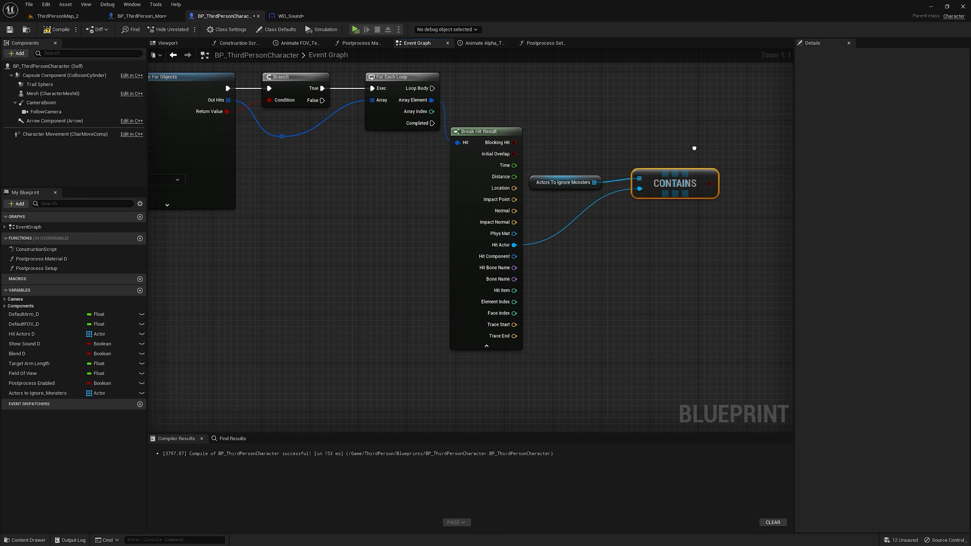
- Add a Branch on the For Each Loop's Loop Body with the Contains result as its Condition
{"action": "right_click_drag", "start_coordinate": [694, 147], "coordinate": [612, 215]}
{"action": "left_click", "coordinate": [593, 161]}
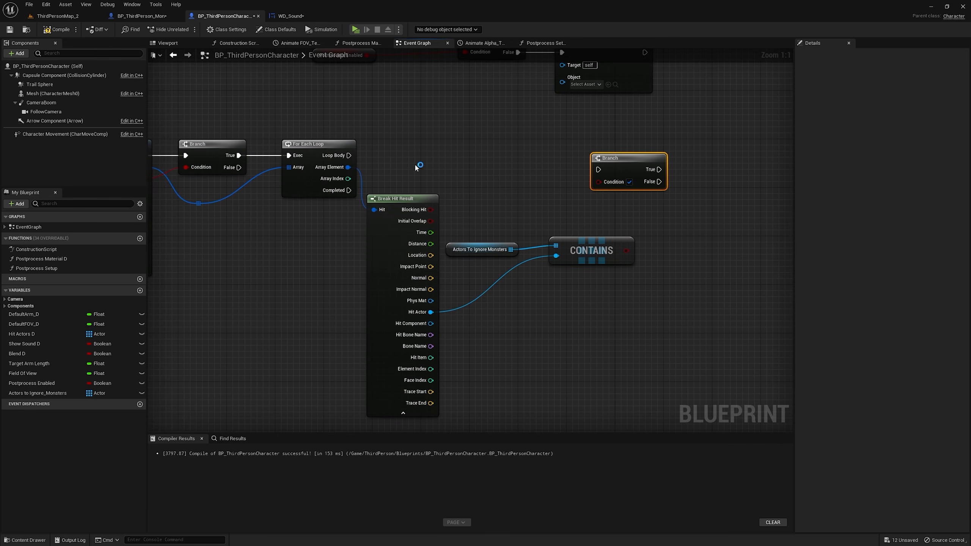
{"action": "left_click_drag", "start_coordinate": [350, 155], "coordinate": [598, 169]}
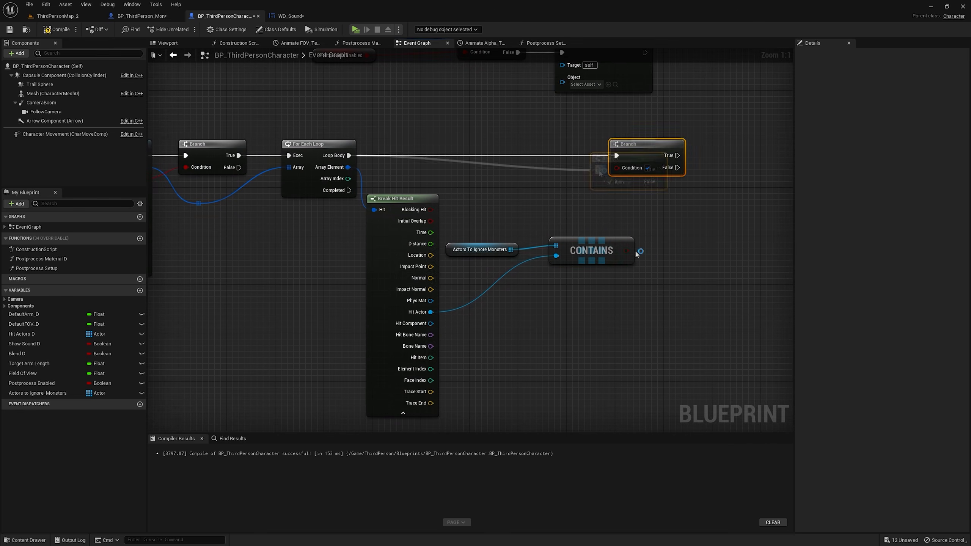
{"action": "left_click_drag", "start_coordinate": [627, 251], "coordinate": [617, 168]}
- Review the monster trace chain from Multi Sphere Trace For Objects through the For Each Loop to the Contains check and its Branch
{"action": "scroll", "coordinate": [664, 169], "scroll_direction": "down", "scroll_amount": 5}
{"action": "mouse_move", "coordinate": [698, 302]}
{"action": "left_mouse_down"}
{"action": "mouse_move", "coordinate": [432, 224]}
{"action": "mouse_move", "coordinate": [345, 173]}
{"action": "left_mouse_up"}
{"action": "scroll", "coordinate": [440, 214], "scroll_direction": "up", "scroll_amount": 5}
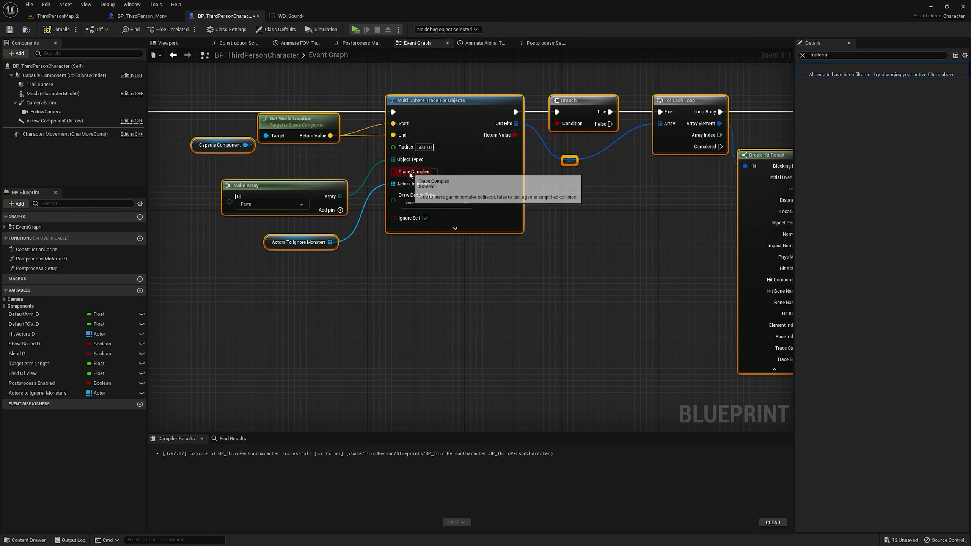
{"action": "left_click", "coordinate": [398, 187], "text": "alt"}
{"action": "right_click_drag", "start_coordinate": [352, 262], "coordinate": [405, 258]}
{"action": "right_click_drag", "start_coordinate": [728, 243], "coordinate": [349, 231]}
{"action": "scroll", "coordinate": [463, 228], "scroll_direction": "down", "scroll_amount": 1}
{"action": "right_click_drag", "start_coordinate": [675, 182], "coordinate": [547, 197]}
{"action": "scroll", "coordinate": [551, 192], "scroll_direction": "up", "scroll_amount": 1}
{"action": "left_click", "coordinate": [426, 200]}
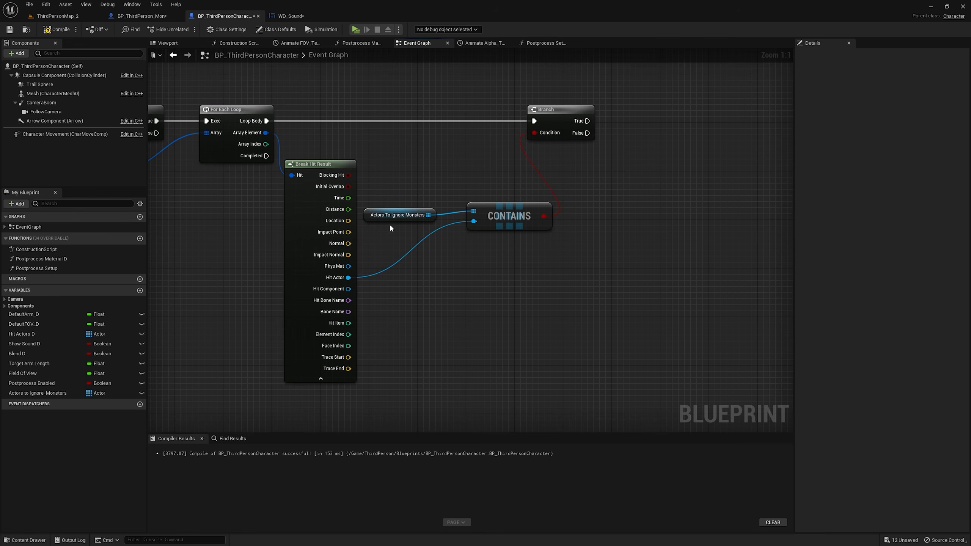
- Add an Add node for the Actors to Ignore_Monsters array on the Branch's True output, with Hit Actor as the new item
{"action": "scroll", "coordinate": [487, 215], "scroll_direction": "down", "scroll_amount": 7}
{"action": "scroll", "coordinate": [495, 223], "scroll_direction": "up", "scroll_amount": 6}
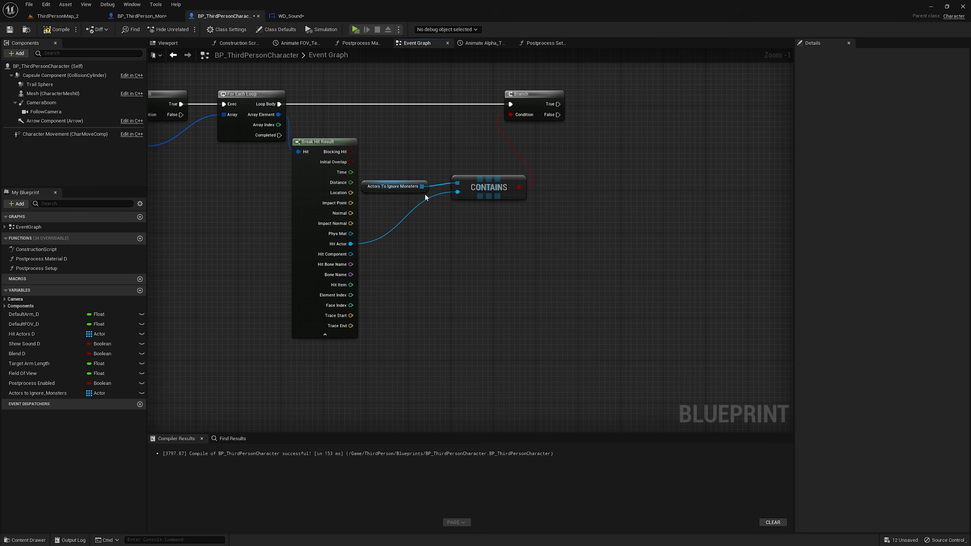
{"action": "left_click_drag", "start_coordinate": [37, 393], "coordinate": [555, 142]}
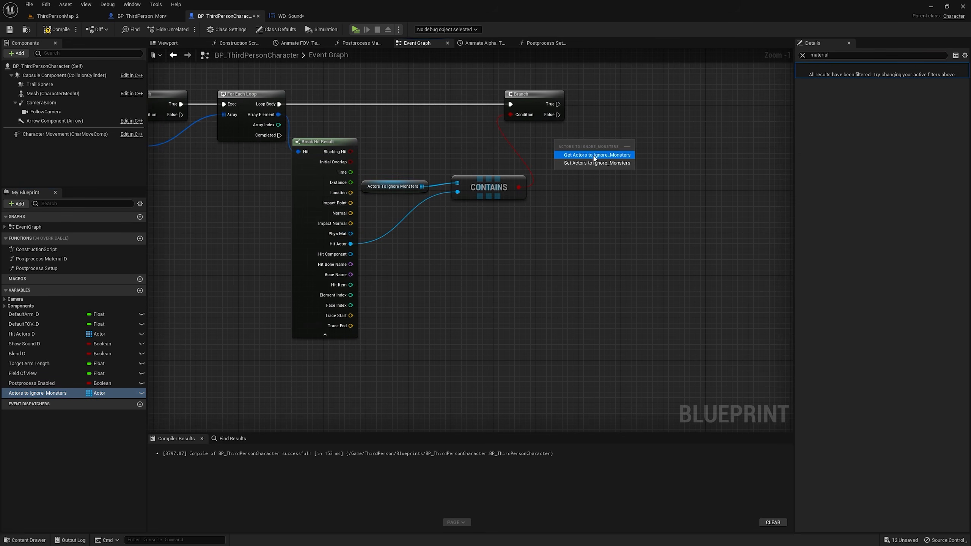
{"action": "left_click", "coordinate": [594, 155]}
{"action": "left_click_drag", "start_coordinate": [617, 143], "coordinate": [656, 107]}
{"action": "type", "text": "add"}
{"action": "key", "text": "Return"}
{"action": "left_click_drag", "start_coordinate": [558, 104], "coordinate": [659, 115]}
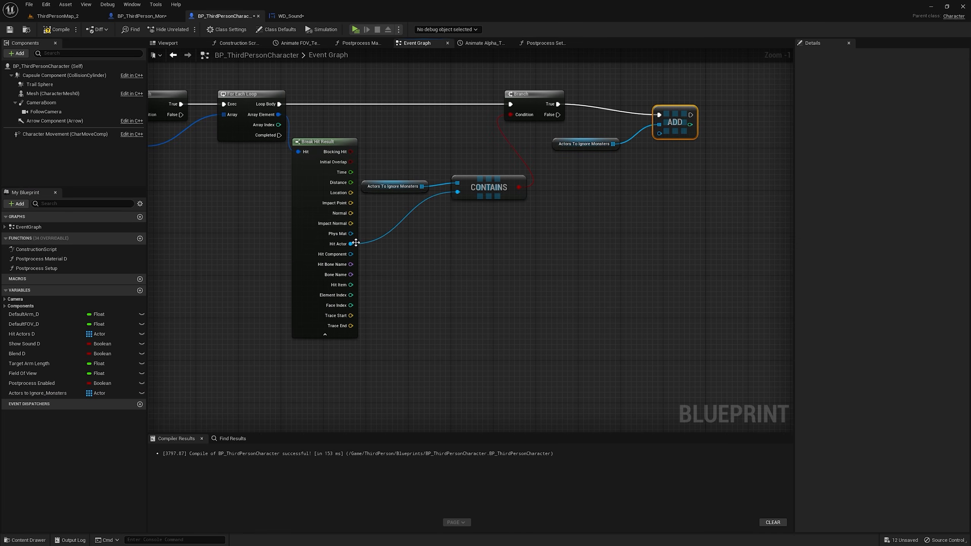
{"action": "left_click_drag", "start_coordinate": [350, 244], "coordinate": [660, 134]}
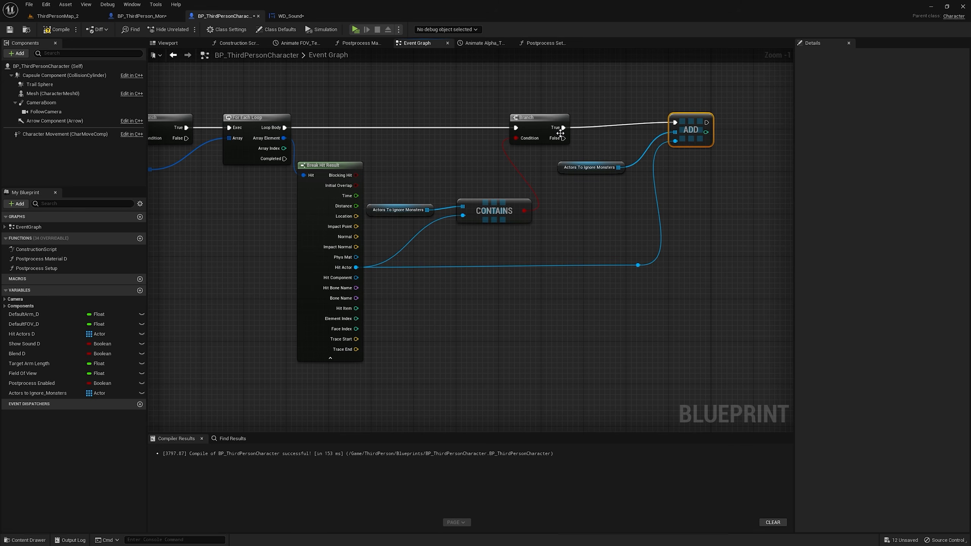
- Rewire the array Add node's execution from the Branch's True output to its False output
{"action": "left_click", "coordinate": [562, 126], "text": "alt"}
{"action": "left_click_drag", "start_coordinate": [563, 138], "coordinate": [703, 137]}
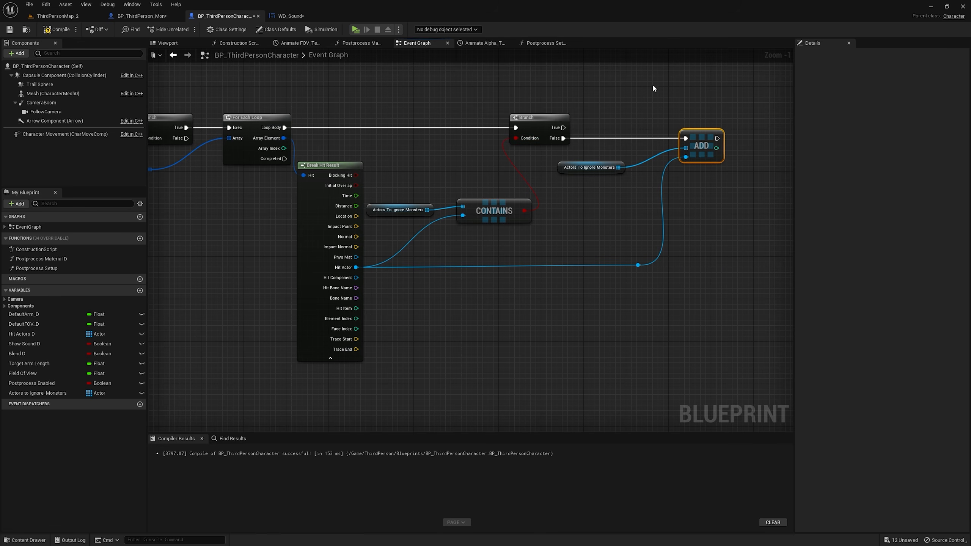
{"action": "right_click_drag", "start_coordinate": [644, 178], "coordinate": [541, 182]}
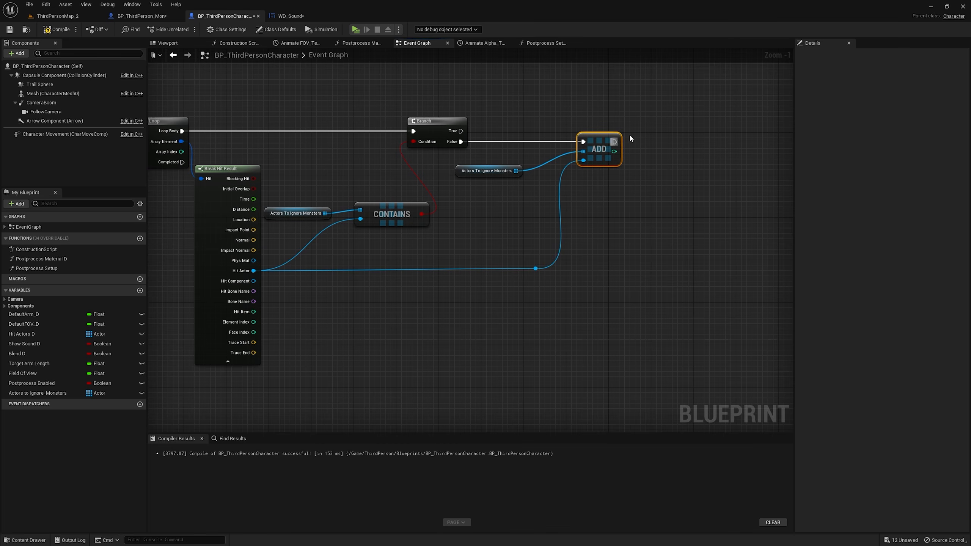
- Add a Get Component by Class node on the Hit Actor wire with WidgetComponent as the Component Class
{"action": "left_click", "coordinate": [530, 287]}
{"action": "right_click_drag", "start_coordinate": [530, 286], "coordinate": [514, 257]}
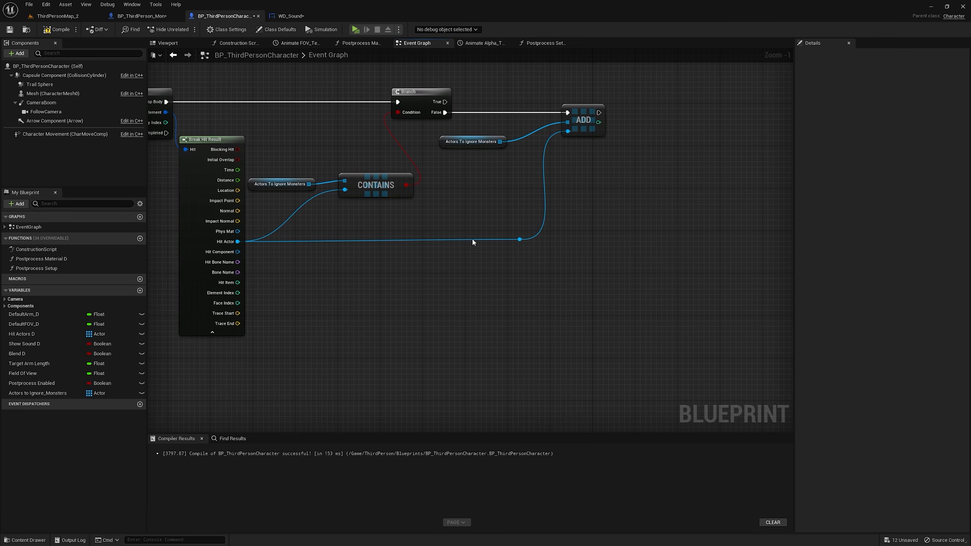
{"action": "left_click_drag", "start_coordinate": [519, 239], "coordinate": [603, 215]}
{"action": "type", "text": "get comp"}
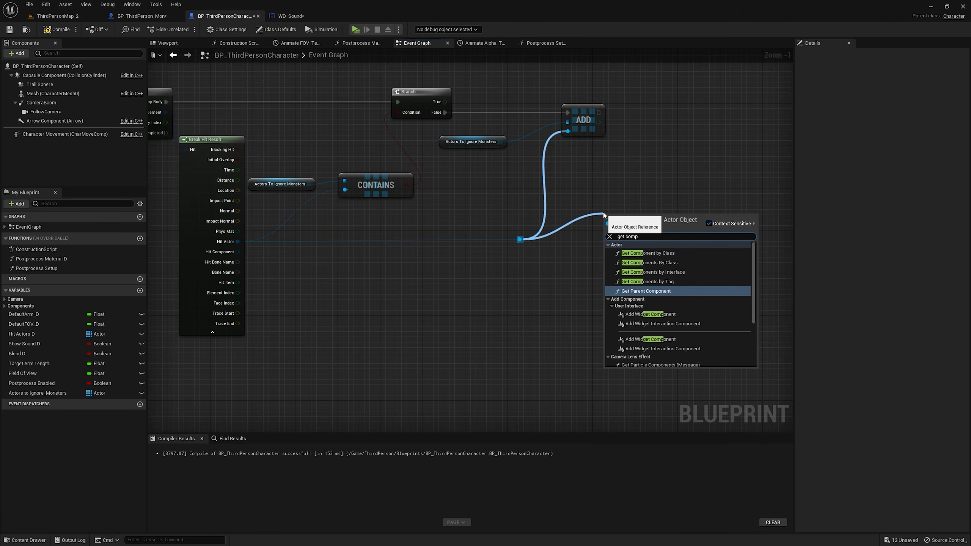
{"action": "left_click", "coordinate": [657, 253]}
{"action": "left_click", "coordinate": [633, 252]}
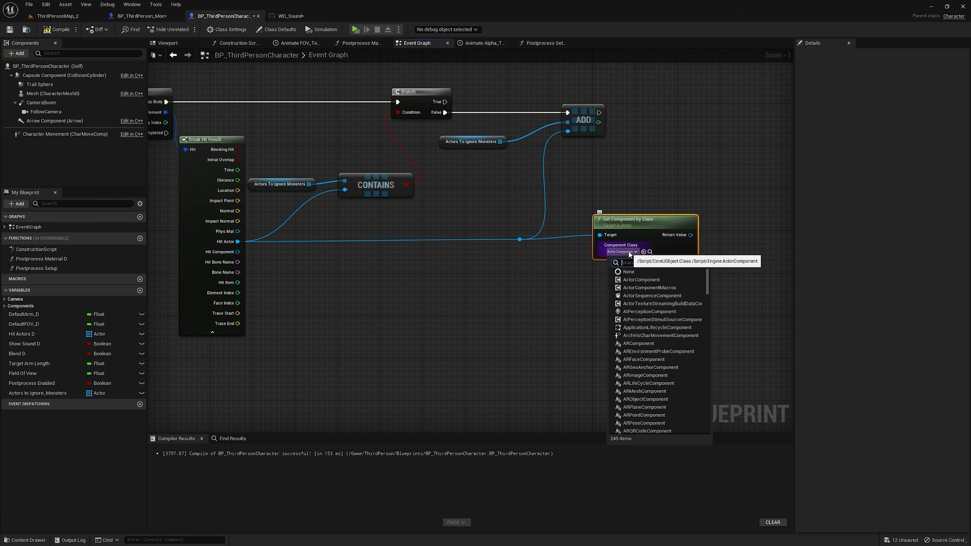
{"action": "type", "text": "wid"}
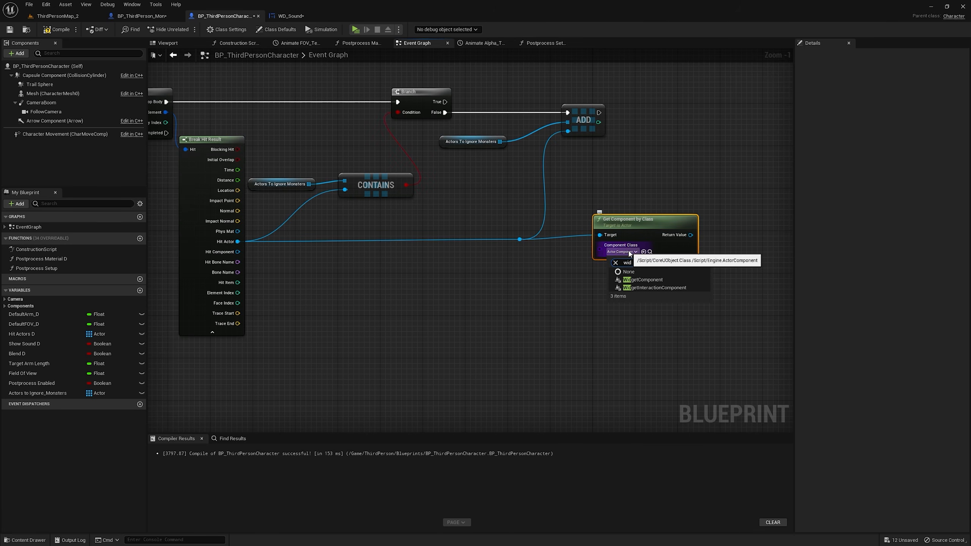
{"action": "left_click", "coordinate": [644, 279]}
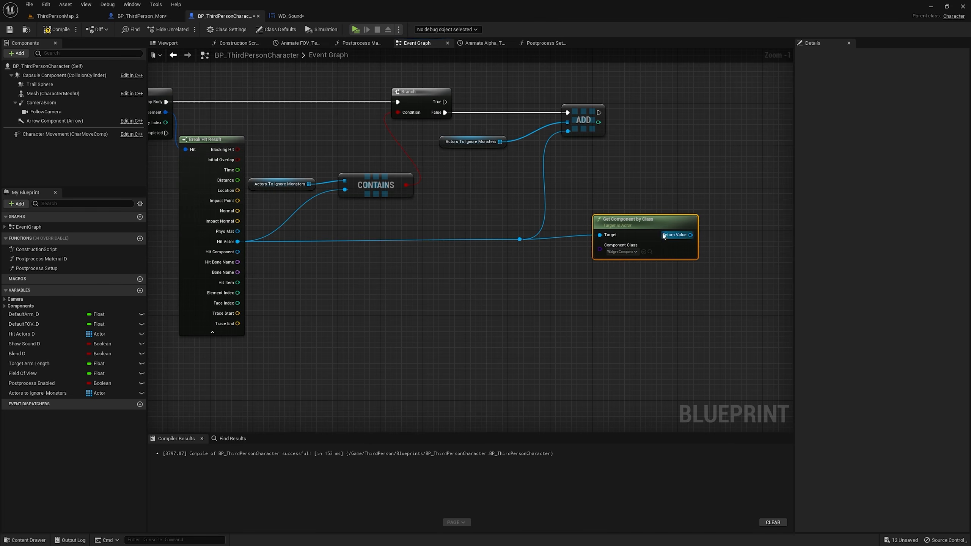
- Copy the Sound_WD component tag from the Widget component in BP_ThirdPerson_Mon
{"action": "left_click", "coordinate": [159, 18]}
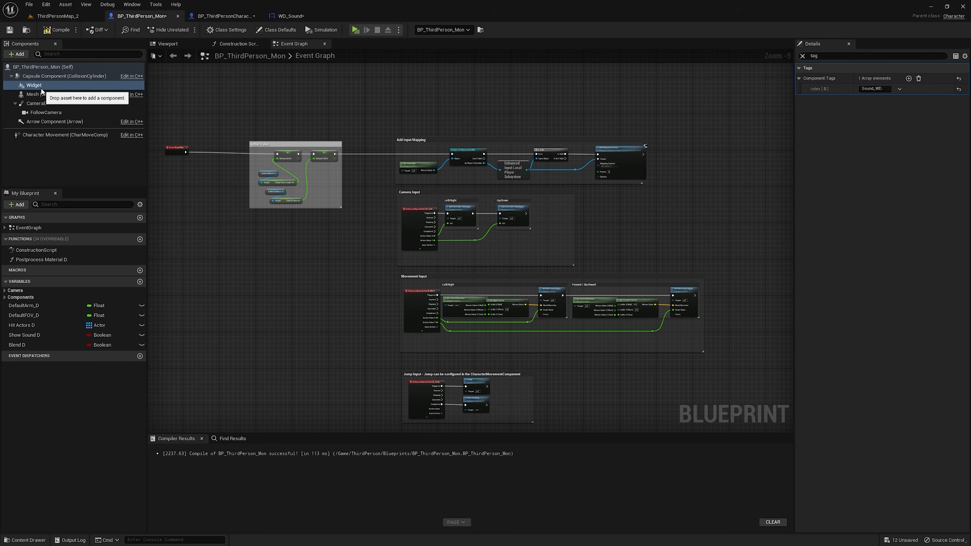
{"action": "left_click", "coordinate": [167, 43]}
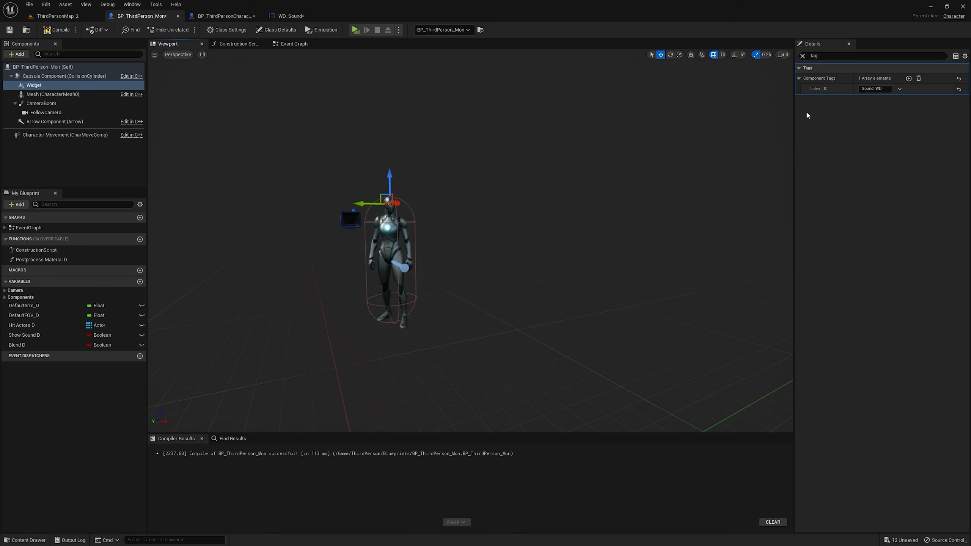
{"action": "right_click", "coordinate": [880, 90]}
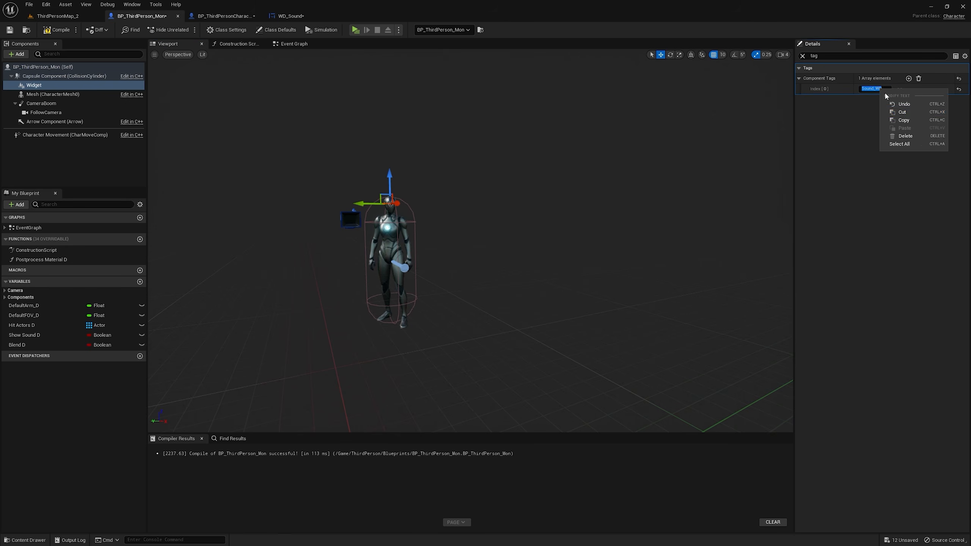
{"action": "left_click", "coordinate": [900, 120]}
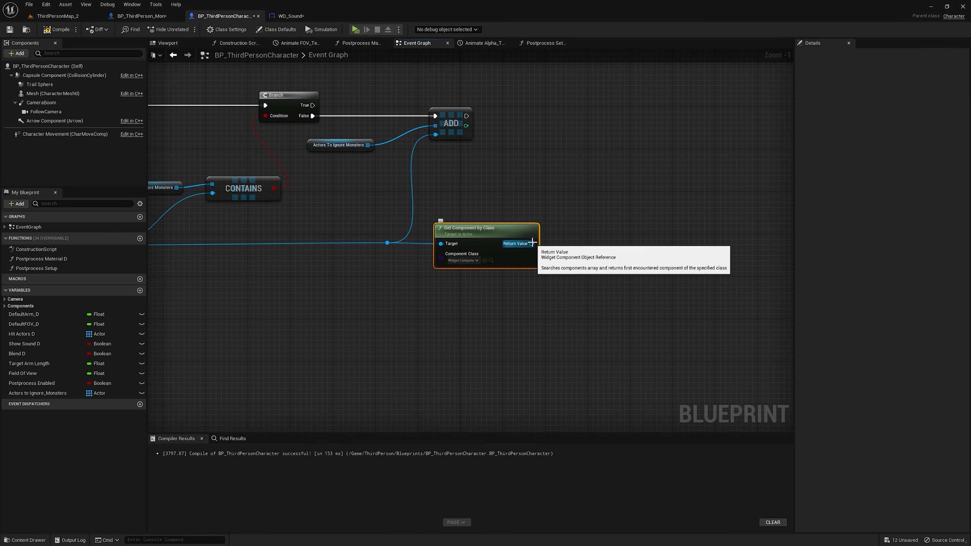
- In BP_ThirdPersonCharacter, add an executable Is Valid check on the Get Component by Class result and run it after the array Add node
{"action": "left_click_drag", "start_coordinate": [532, 243], "coordinate": [584, 147]}
{"action": "type", "text": "valid"}
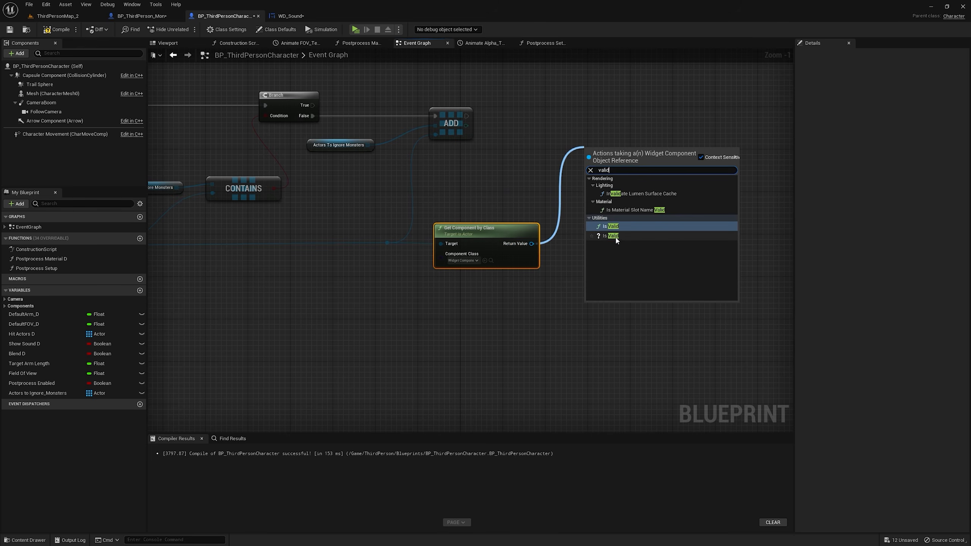
{"action": "left_click", "coordinate": [613, 235]}
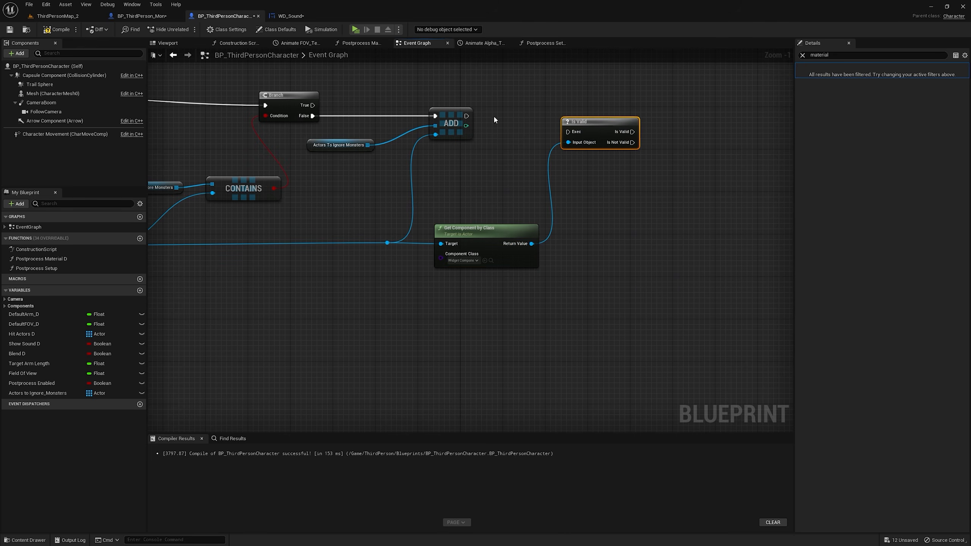
{"action": "mouse_move", "coordinate": [466, 112]}
{"action": "left_mouse_down"}
{"action": "mouse_move", "coordinate": [524, 111]}
{"action": "mouse_move", "coordinate": [482, 113]}
{"action": "left_mouse_up"}
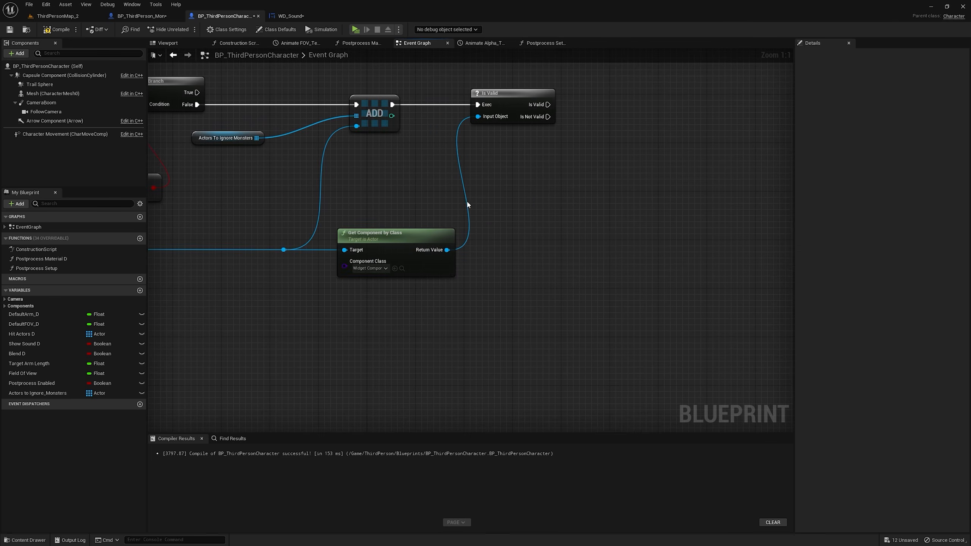
- Add a Component Has Tag node on the Get Component by Class result with the tag Sound_WD
{"action": "right_click_drag", "start_coordinate": [437, 213], "coordinate": [554, 231]}
{"action": "left_click_drag", "start_coordinate": [538, 256], "coordinate": [619, 190]}
{"action": "type", "text": "has tag"}
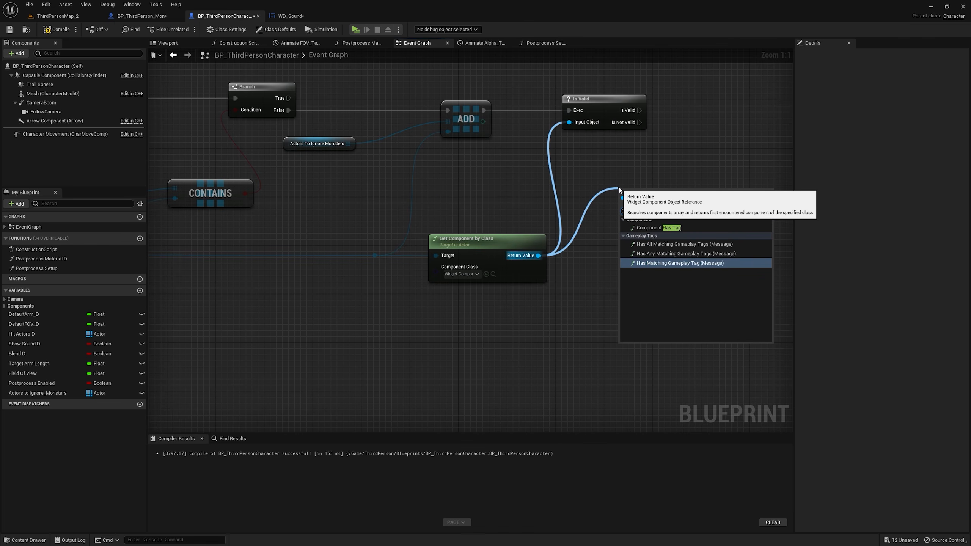
{"action": "left_click", "coordinate": [657, 228]}
{"action": "left_click_drag", "start_coordinate": [663, 207], "coordinate": [657, 231]}
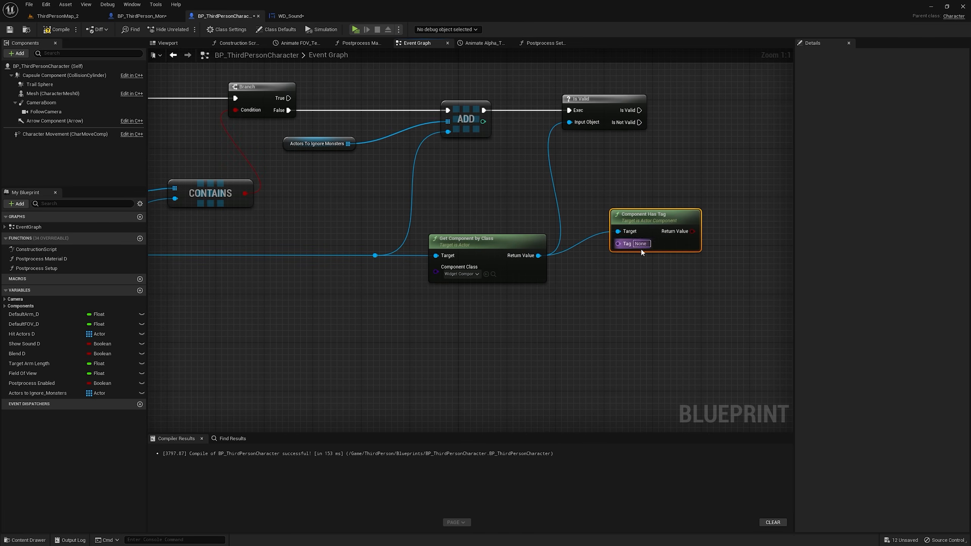
{"action": "left_click", "coordinate": [642, 243]}
{"action": "type", "text": "Sound_WD"}
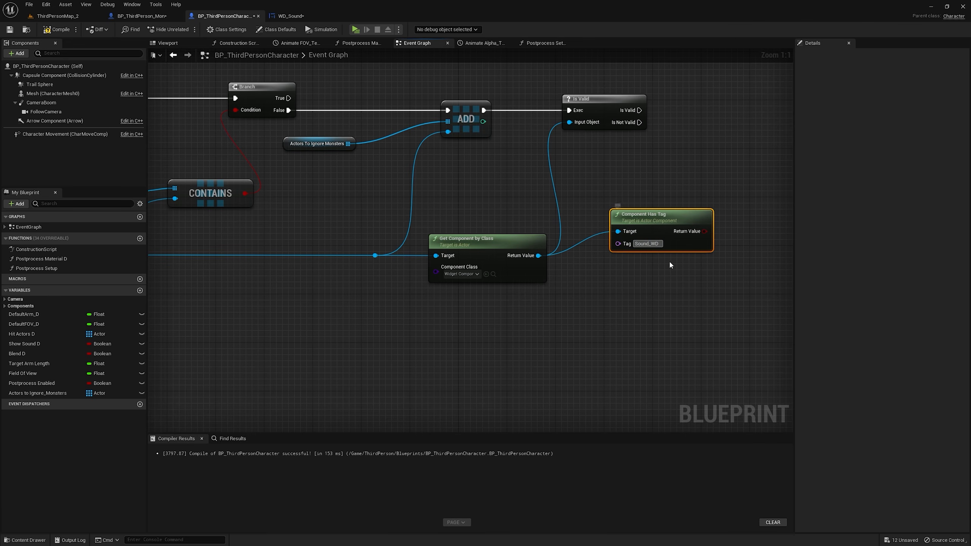
- Add a Branch on the Is Valid output with the Component Has Tag result as its Condition
{"action": "right_click_drag", "start_coordinate": [681, 243], "coordinate": [562, 288]}
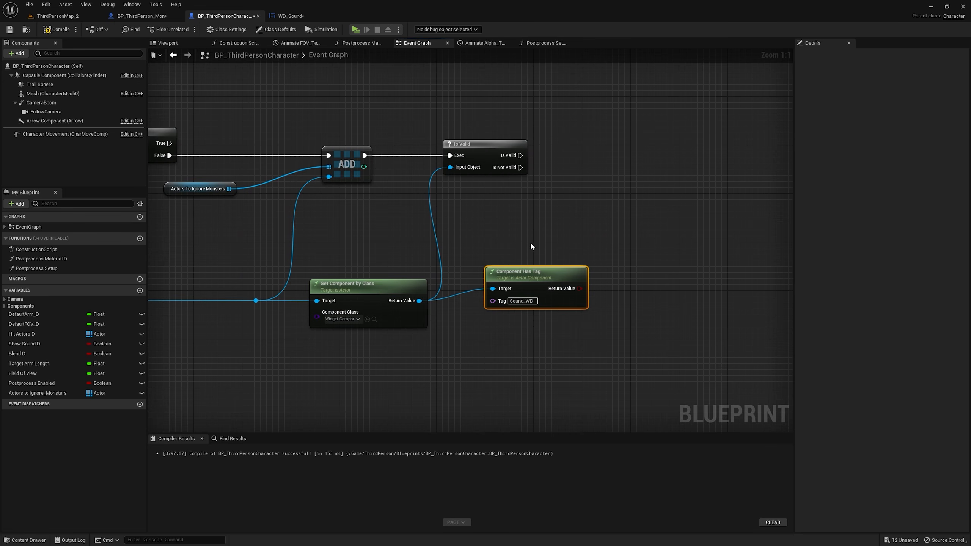
{"action": "left_click", "coordinate": [570, 153]}
{"action": "left_click_drag", "start_coordinate": [520, 155], "coordinate": [618, 147]}
{"action": "left_click_drag", "start_coordinate": [554, 284], "coordinate": [596, 168]}
- Add a Print String with the text "Hit Monster" on the True output of the tag-check Branch
{"action": "right_click_drag", "start_coordinate": [557, 299], "coordinate": [467, 304]}
{"action": "left_click_drag", "start_coordinate": [559, 161], "coordinate": [614, 147]}
{"action": "type", "text": "print"}
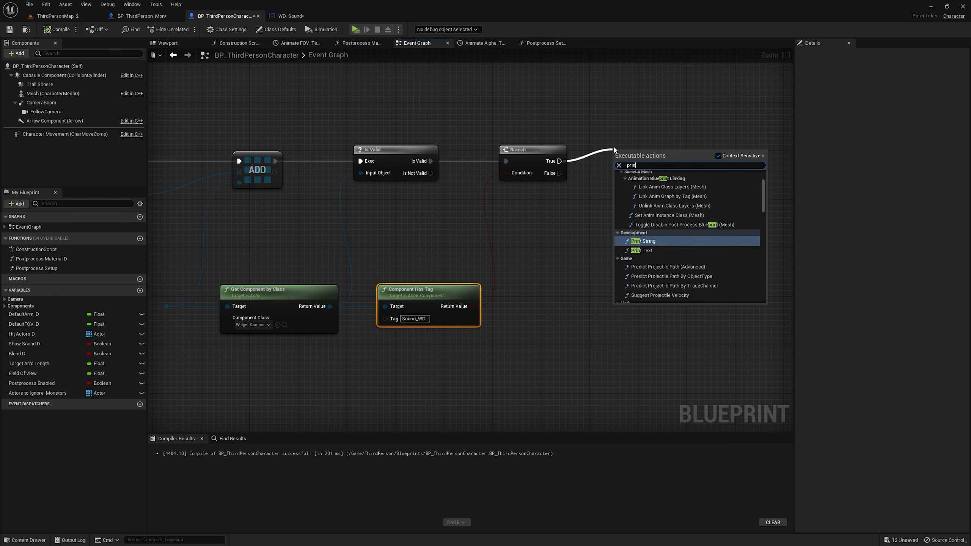
{"action": "key", "text": "Return"}
{"action": "left_click", "coordinate": [646, 175]}
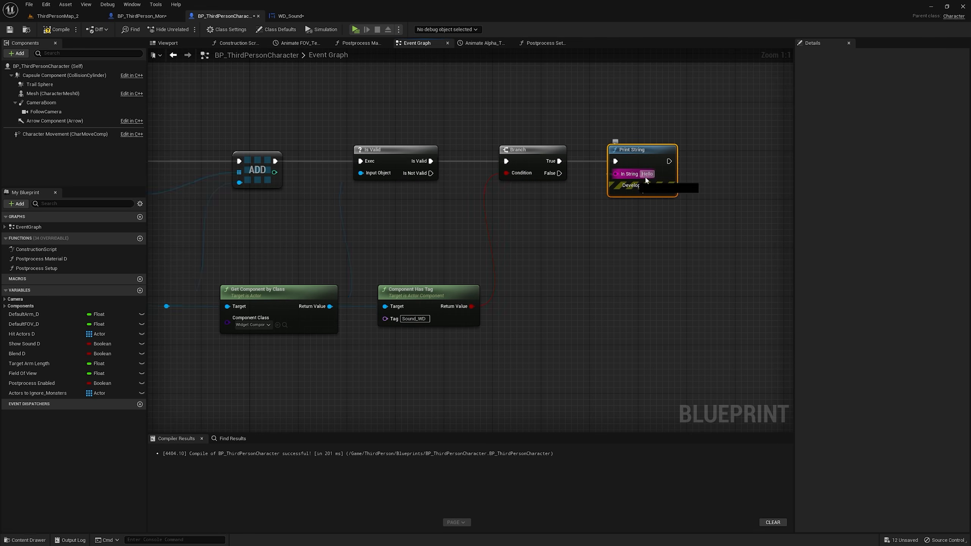
{"action": "key", "text": "BackSpace"}
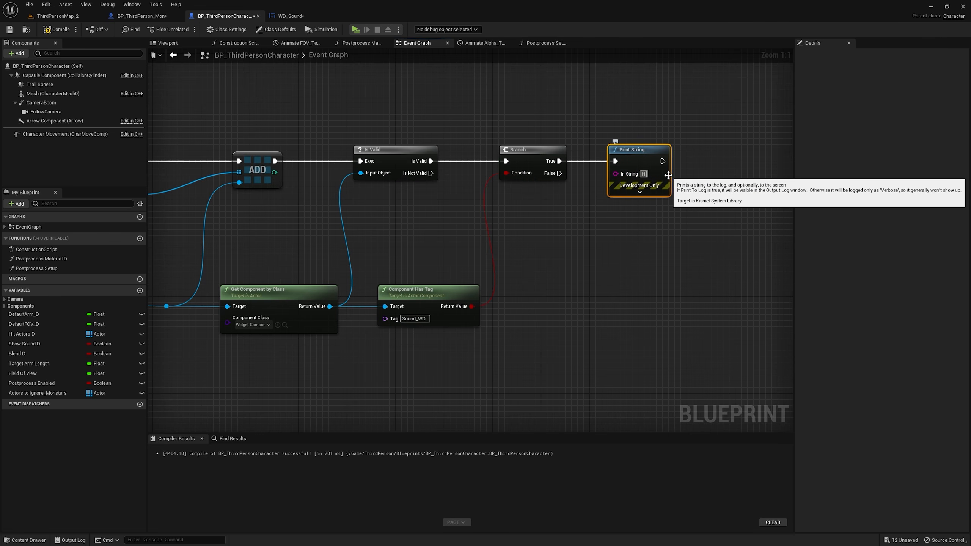
{"action": "type", "text": "Hit Monster"}
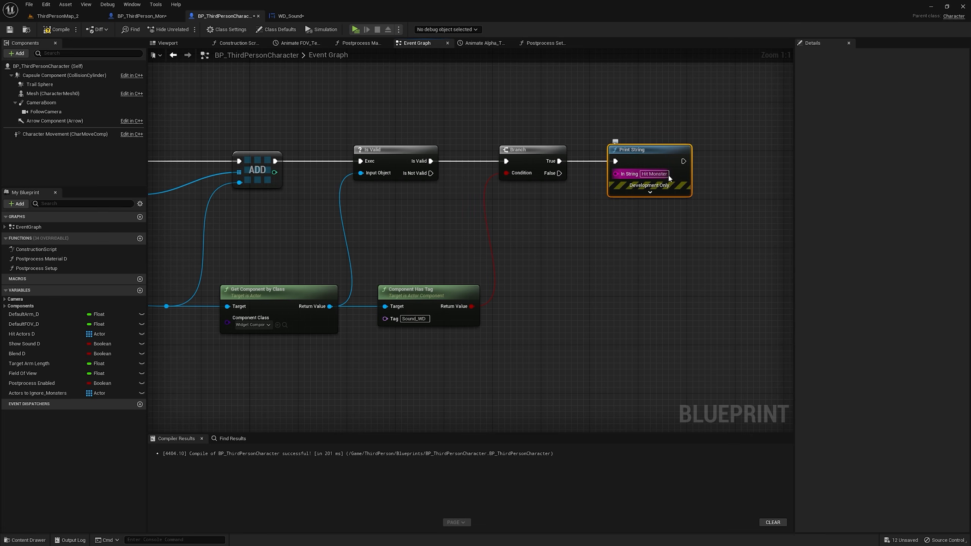
- Play the level and run the character forward with the sense active to test the monster trace
{"action": "left_click", "coordinate": [355, 29]}
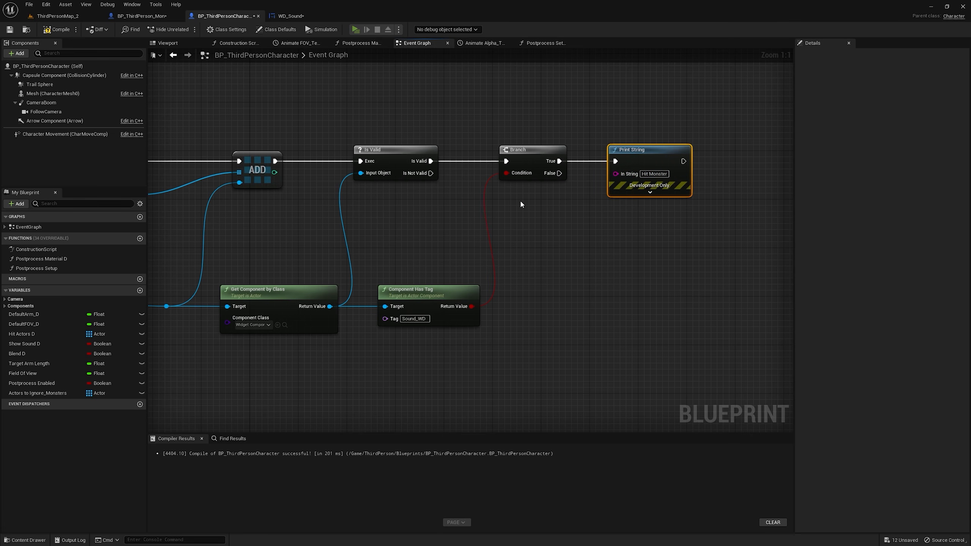
{"action": "key", "text": "w"}
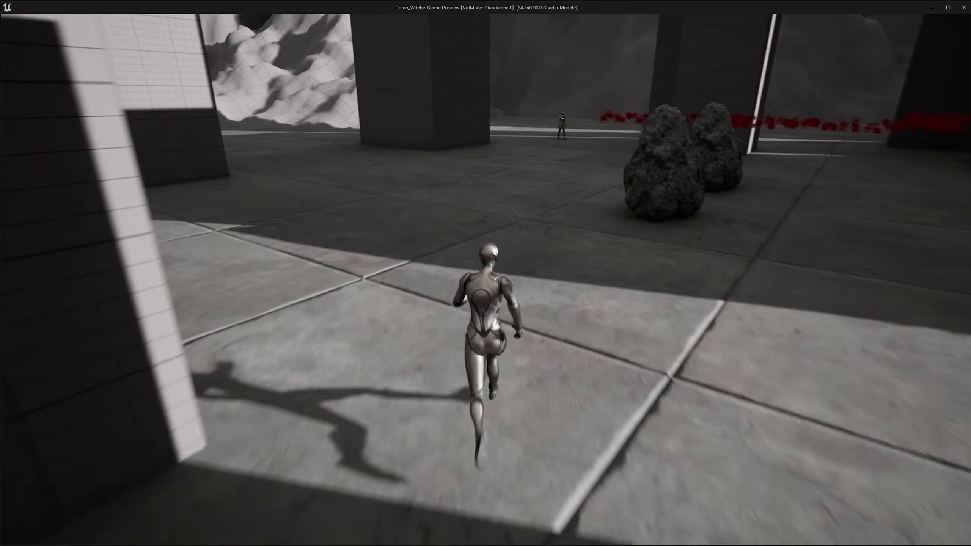
{"action": "key", "text": "w"}
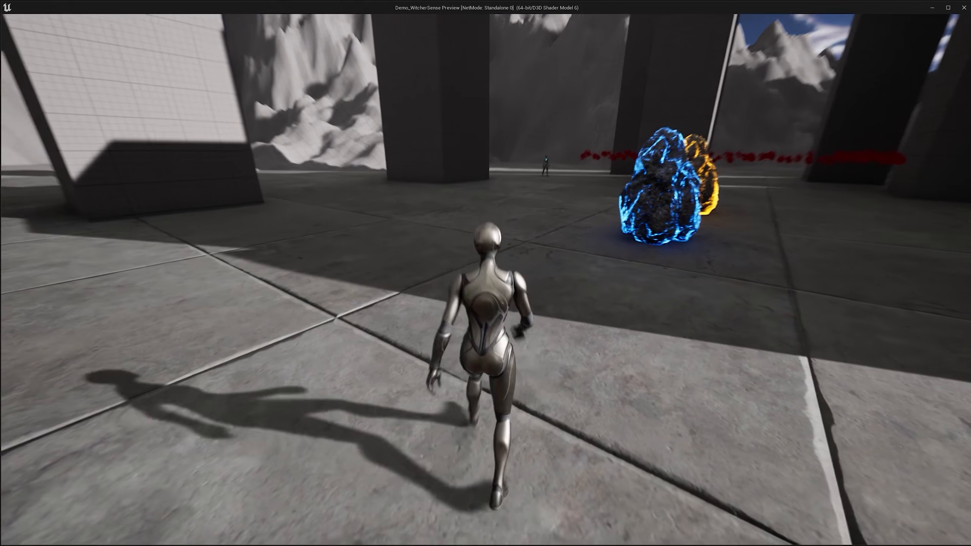
{"action": "key", "text": "w"}
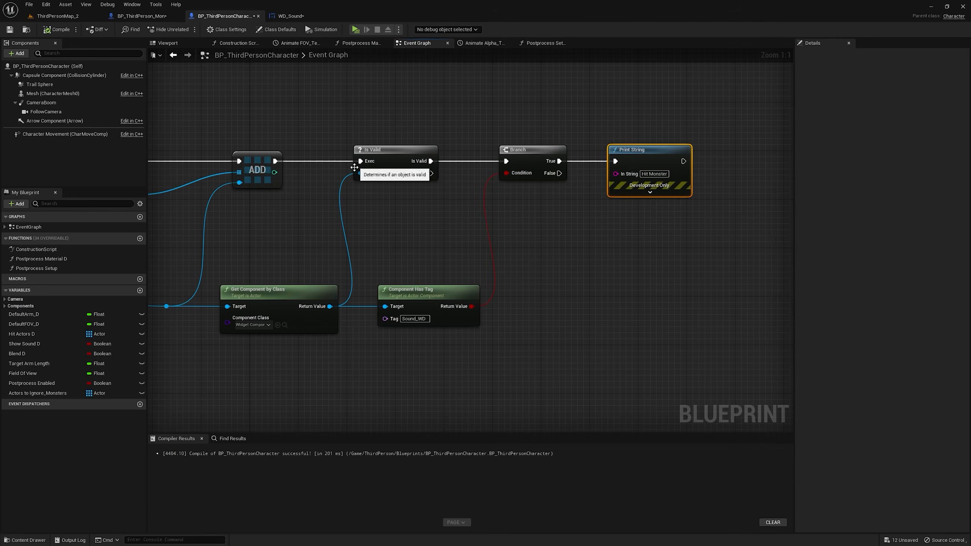
- Add a call to the Trace For Monsters event on the R key event's Pressed output
{"action": "scroll", "coordinate": [379, 200], "scroll_direction": "down", "scroll_amount": 2}
{"action": "right_click_drag", "start_coordinate": [379, 200], "coordinate": [629, 223]}
{"action": "scroll", "coordinate": [631, 224], "scroll_direction": "down", "scroll_amount": 2}
{"action": "right_click_drag", "start_coordinate": [263, 222], "coordinate": [459, 217]}
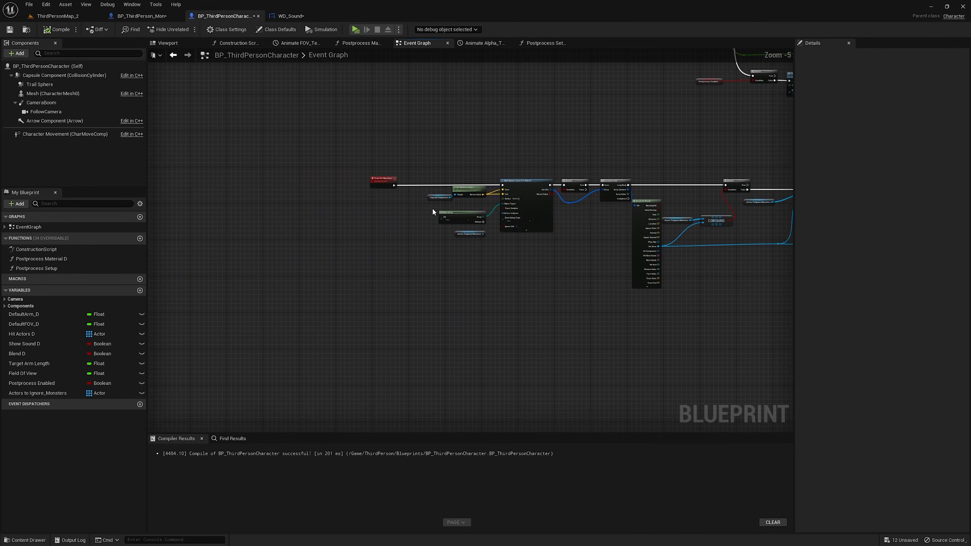
{"action": "scroll", "coordinate": [398, 183], "scroll_direction": "up", "scroll_amount": 5}
{"action": "right_click_drag", "start_coordinate": [405, 162], "coordinate": [373, 273]}
{"action": "scroll", "coordinate": [425, 283], "scroll_direction": "down", "scroll_amount": 3}
{"action": "right_click_drag", "start_coordinate": [458, 76], "coordinate": [505, 233]}
{"action": "scroll", "coordinate": [524, 185], "scroll_direction": "up", "scroll_amount": 3}
{"action": "right_click_drag", "start_coordinate": [717, 135], "coordinate": [662, 154]}
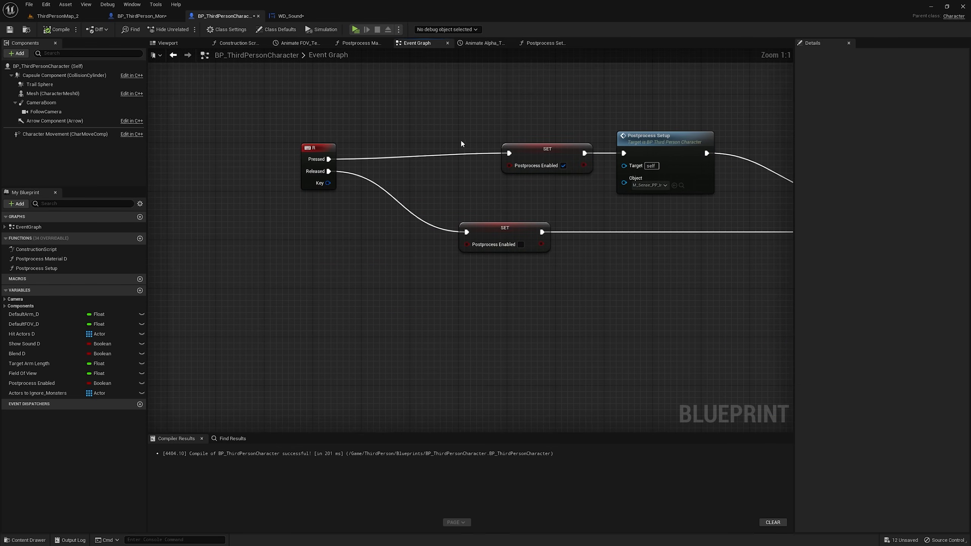
{"action": "left_click_drag", "start_coordinate": [321, 154], "coordinate": [349, 106]}
{"action": "type", "text": "trace for mo"}
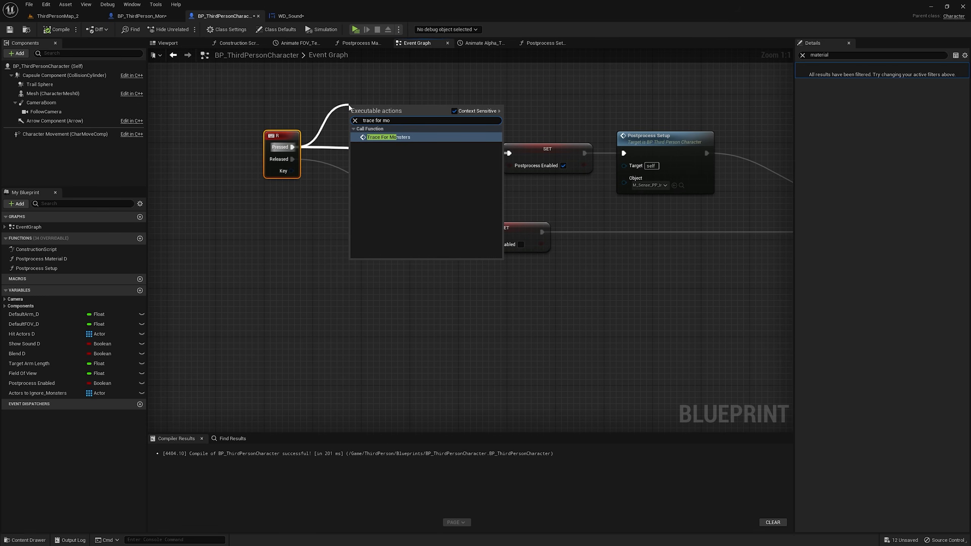
{"action": "key", "text": "Return"}
{"action": "left_click_drag", "start_coordinate": [390, 109], "coordinate": [413, 133]}
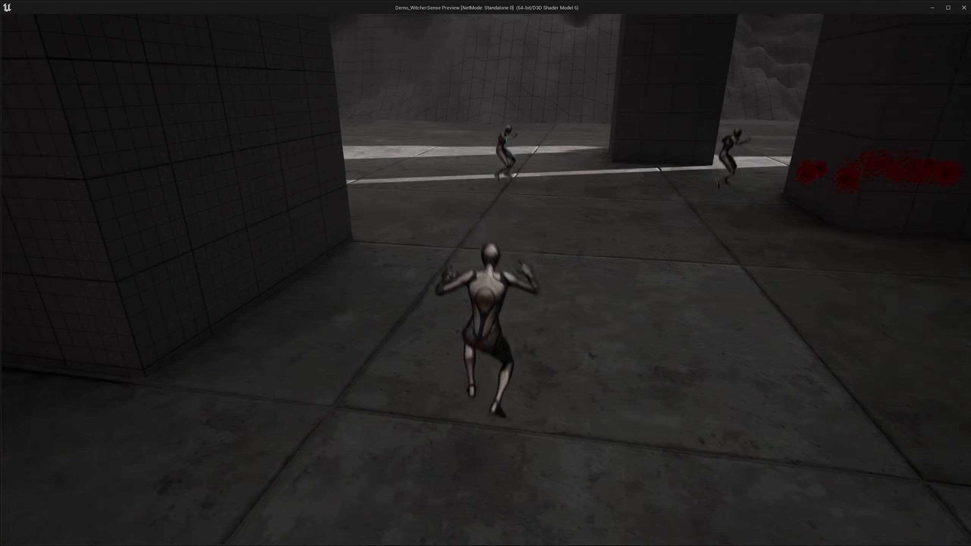
- Run the character toward the monsters and trigger the sense to test the trace, ending the play session
{"action": "key", "text": "w"}
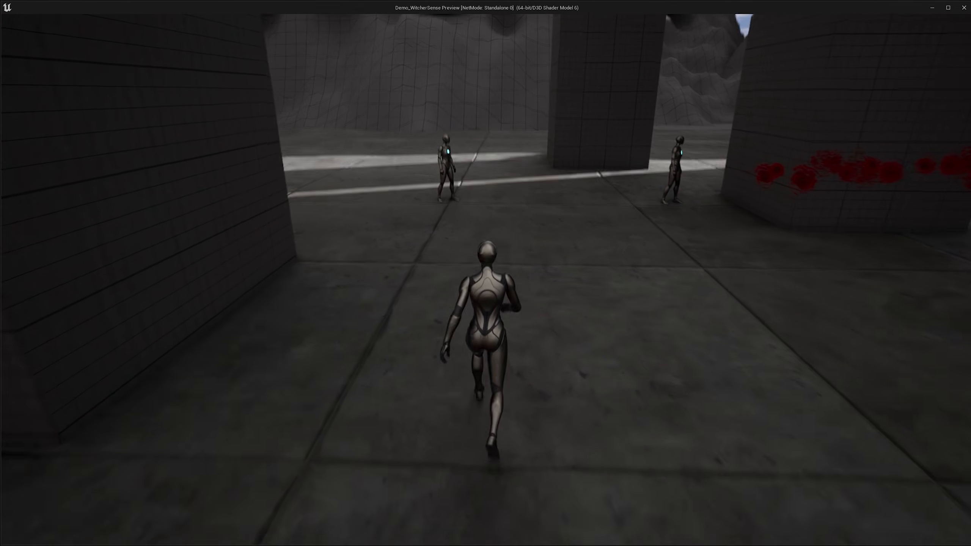
{"action": "key", "text": "r"}
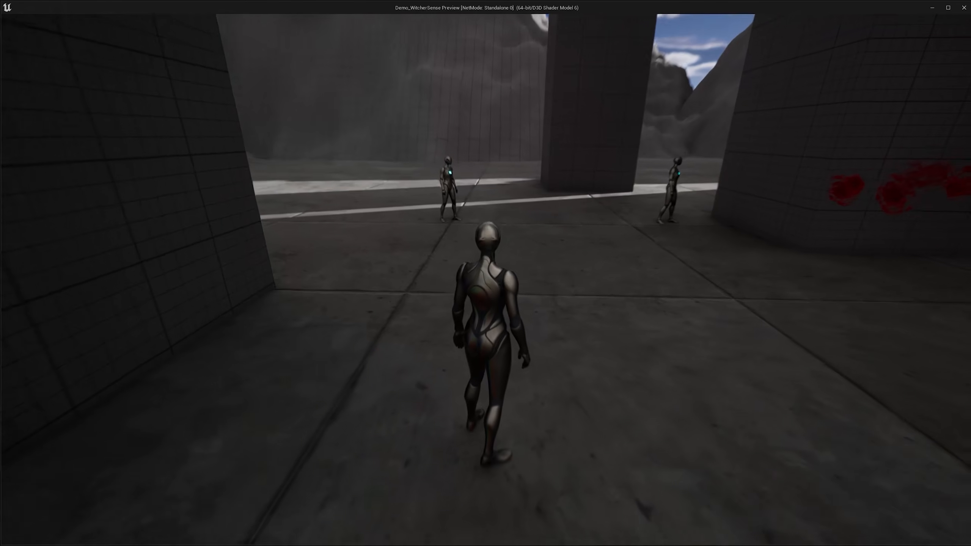
{"action": "key", "text": "r"}
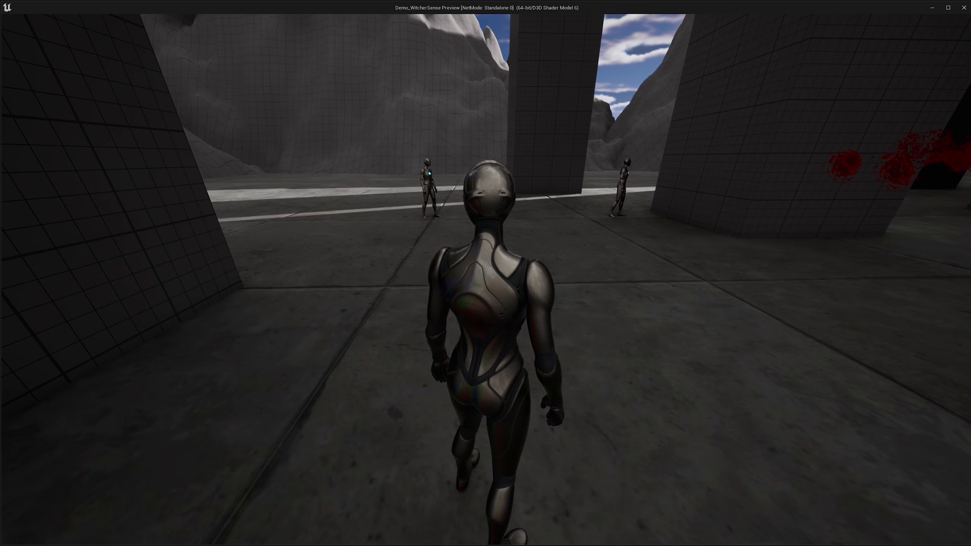
{"action": "key", "text": "Escape"}
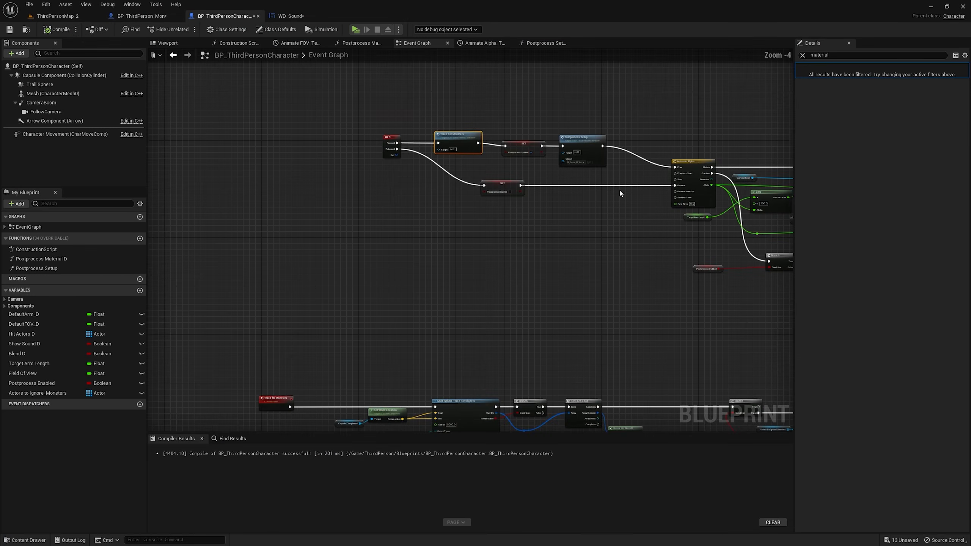
- Insert a Clear node for the Actors To Ignore Monsters array between the Trace for Monsters event and the Multi Sphere Trace For Objects
{"action": "right_click_drag", "start_coordinate": [363, 193], "coordinate": [515, 185]}
{"action": "right_click_drag", "start_coordinate": [391, 174], "coordinate": [733, 239]}
{"action": "left_click_drag", "start_coordinate": [375, 139], "coordinate": [297, 145]}
{"action": "mouse_move", "coordinate": [38, 393]}
{"action": "left_mouse_down"}
{"action": "mouse_move", "coordinate": [244, 294]}
{"action": "mouse_move", "coordinate": [265, 196]}
{"action": "left_mouse_up"}
{"action": "left_click", "coordinate": [308, 210]}
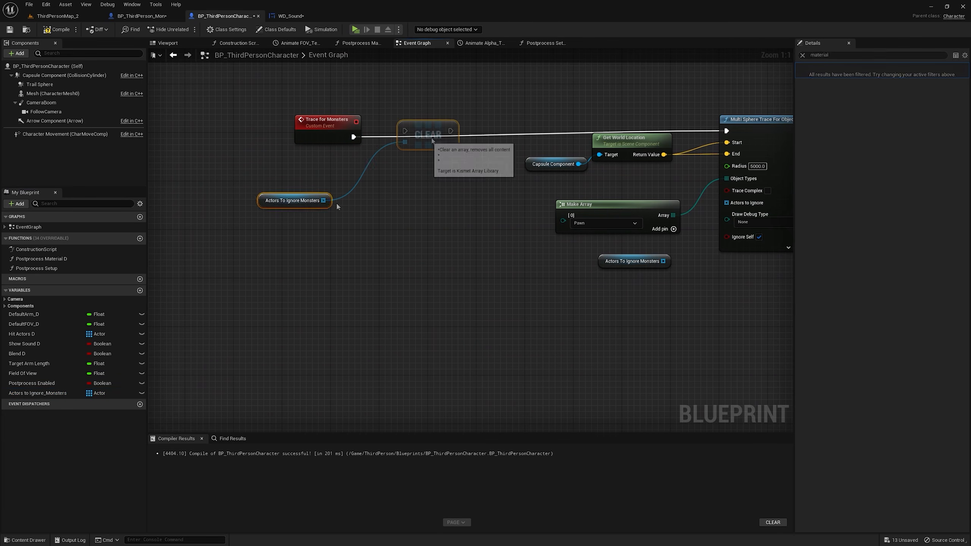
{"action": "mouse_move", "coordinate": [353, 137]}
{"action": "left_mouse_down"}
{"action": "mouse_move", "coordinate": [725, 122]}
{"action": "mouse_move", "coordinate": [727, 131]}
{"action": "left_mouse_up"}
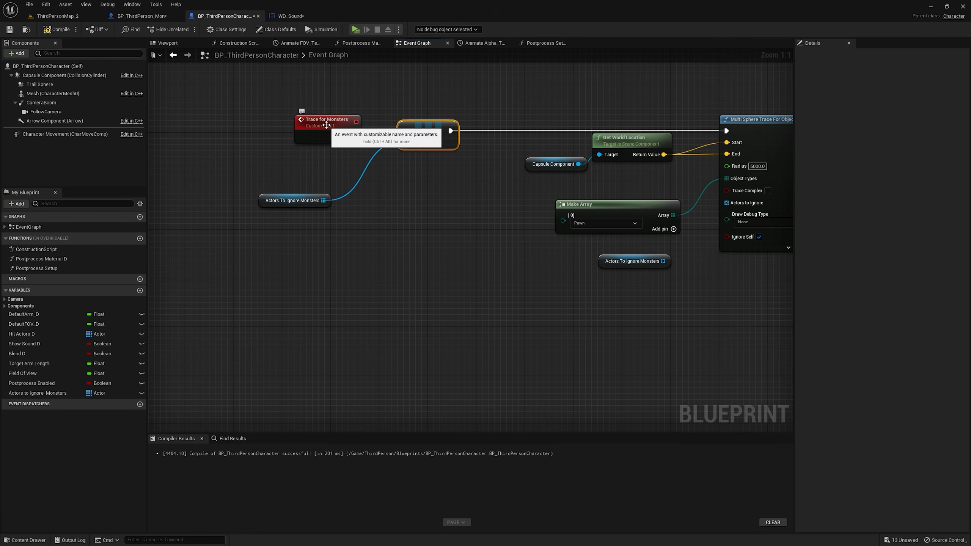
{"action": "right_click_drag", "start_coordinate": [361, 151], "coordinate": [662, 146]}
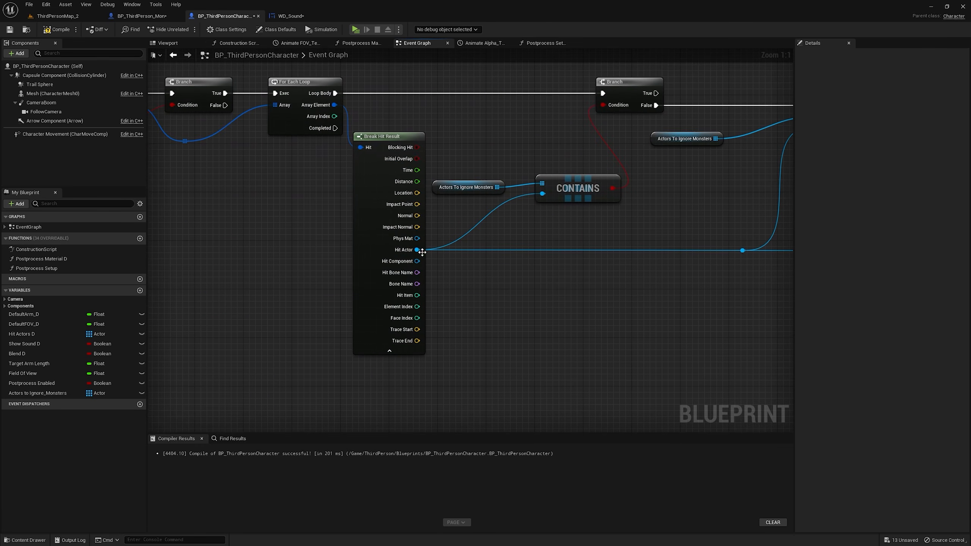
- Play ThirdPersonMap_2 and trigger the sense repeatedly near the monsters to retest the trace with the array cleared, ending the session
{"action": "left_click", "coordinate": [74, 19]}
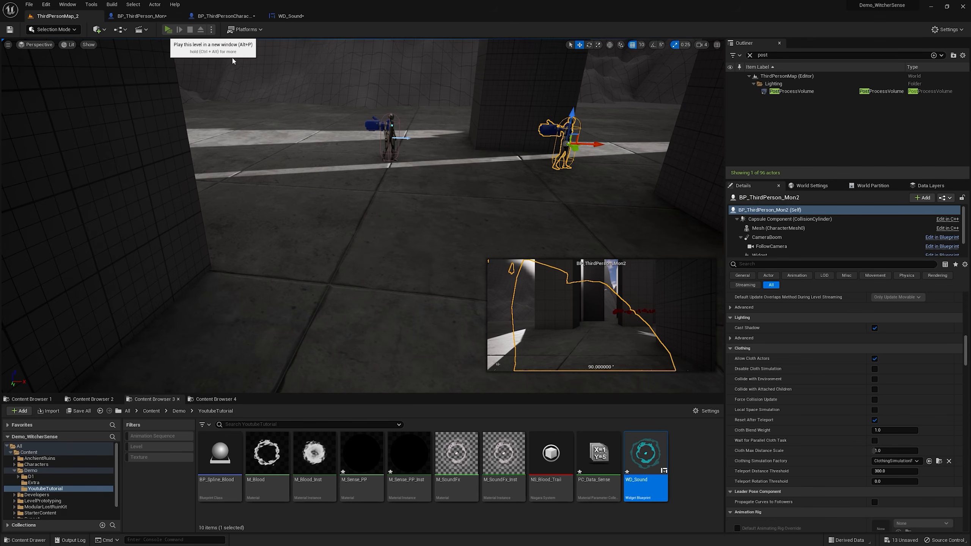
{"action": "left_click", "coordinate": [174, 31]}
{"action": "key", "text": "w"}
{"action": "key", "text": "e"}
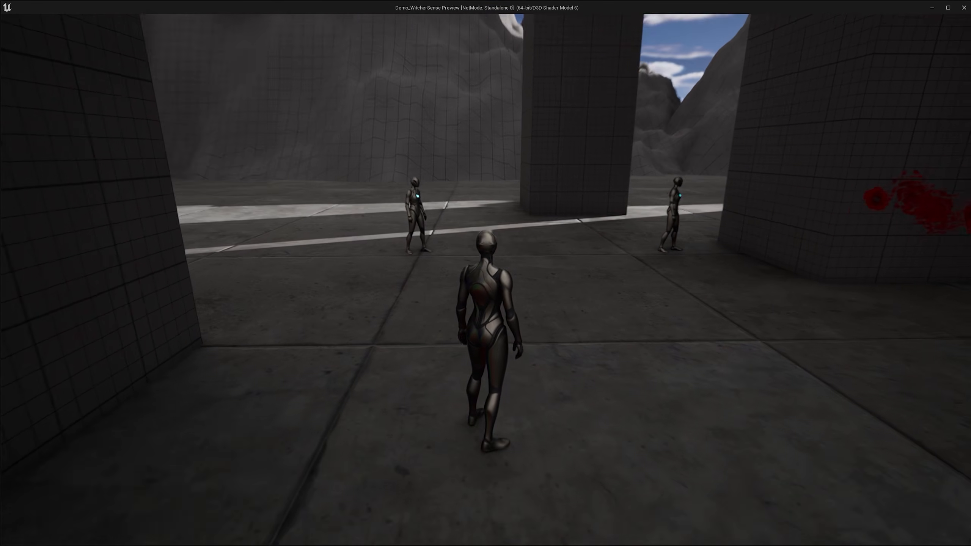
{"action": "key", "text": "e"}
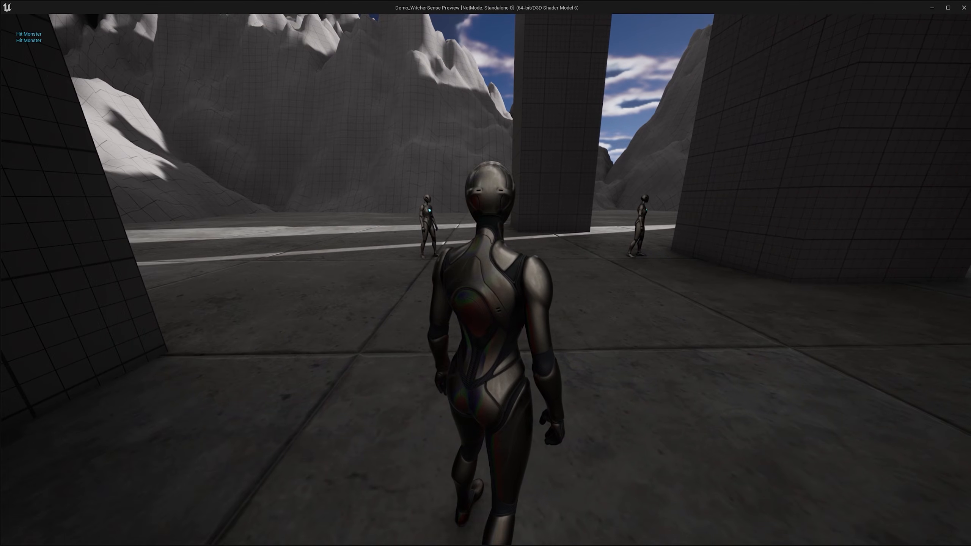
{"action": "key", "text": "e"}
{"action": "key", "text": "Escape"}
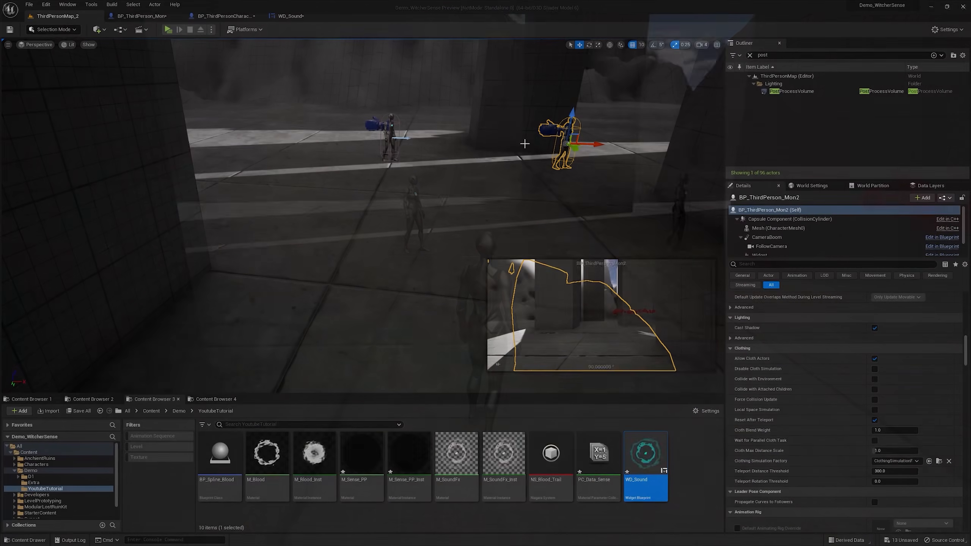
- In BP_ThirdPersonCharacter, add a Get Widget node fed by the Return Value of Get Component by Class
{"action": "left_click", "coordinate": [221, 15]}
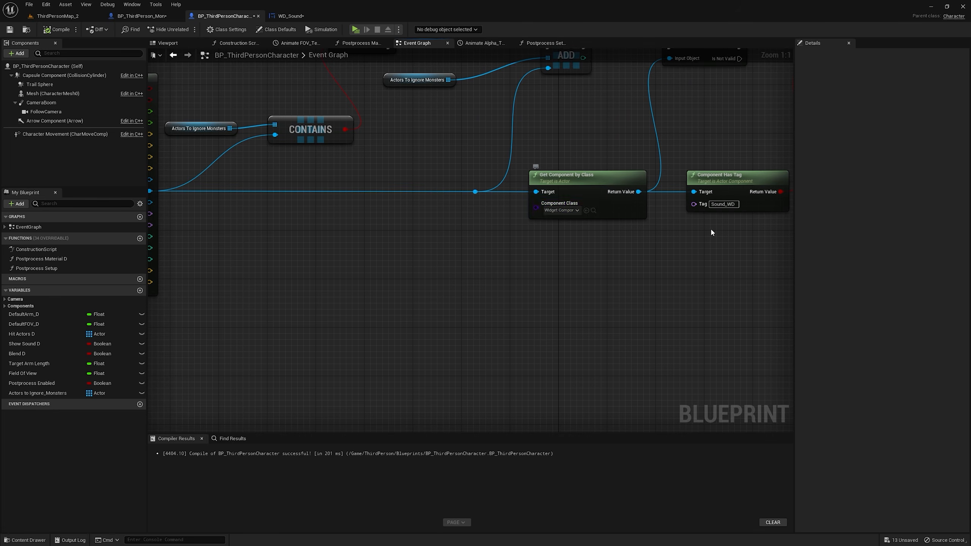
{"action": "right_click_drag", "start_coordinate": [711, 230], "coordinate": [547, 287]}
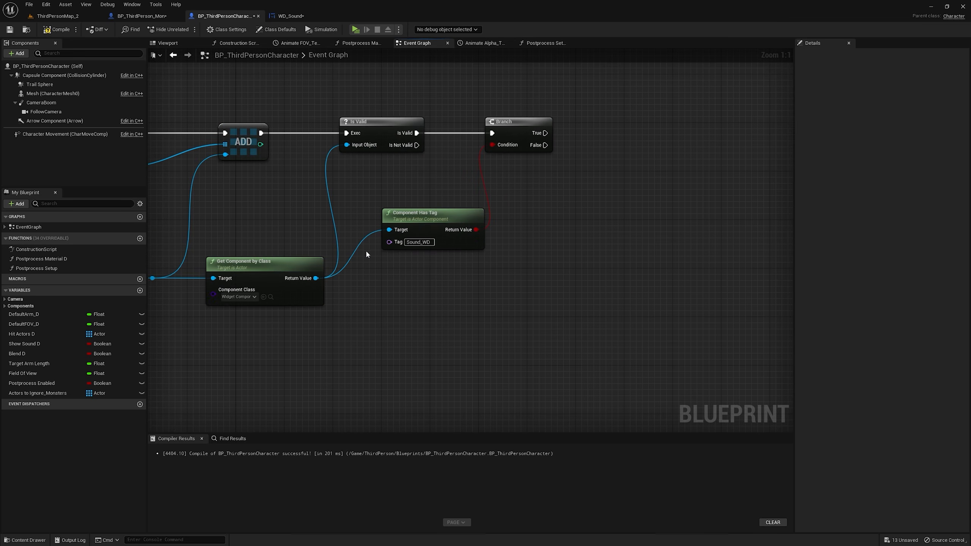
{"action": "left_click_drag", "start_coordinate": [316, 278], "coordinate": [416, 281]}
{"action": "type", "text": "Get Wid"}
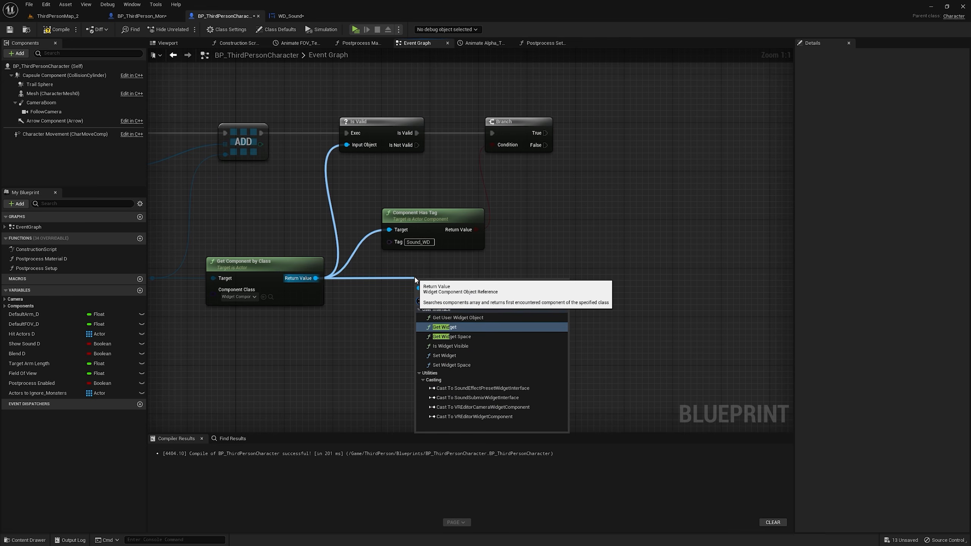
{"action": "key", "text": "Return"}
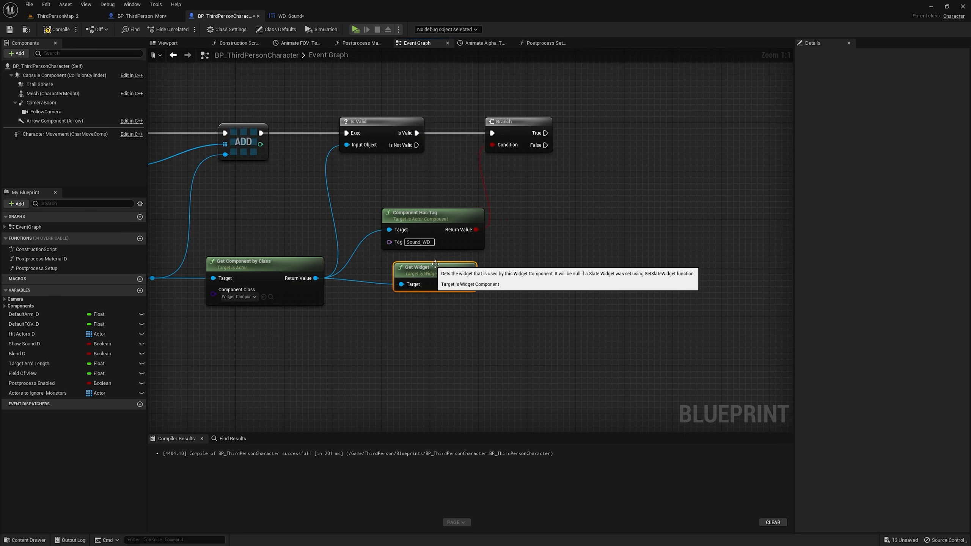
- Cast the Get Widget result to WD_Sound and place the cast on the tag-check Branch's True output
{"action": "left_click_drag", "start_coordinate": [468, 284], "coordinate": [497, 269]}
{"action": "left_click_drag", "start_coordinate": [586, 217], "coordinate": [584, 217]}
{"action": "type", "text": "cas"}
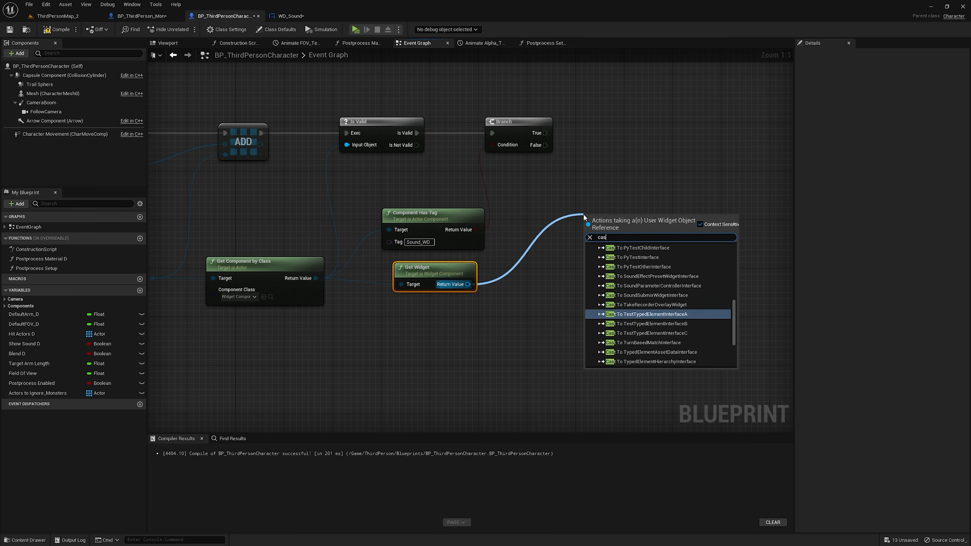
{"action": "type", "text": "t to wd"}
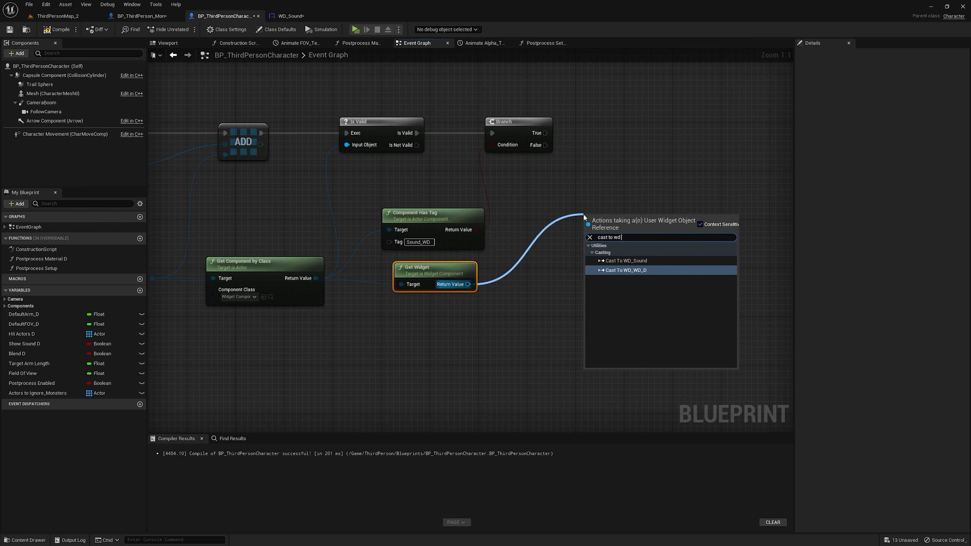
{"action": "left_click", "coordinate": [625, 260]}
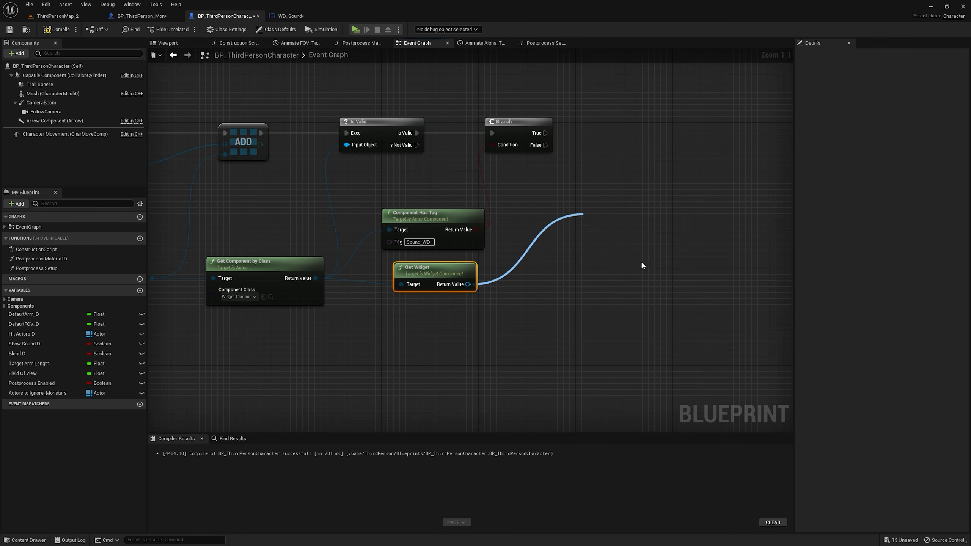
{"action": "left_click_drag", "start_coordinate": [620, 215], "coordinate": [627, 120]}
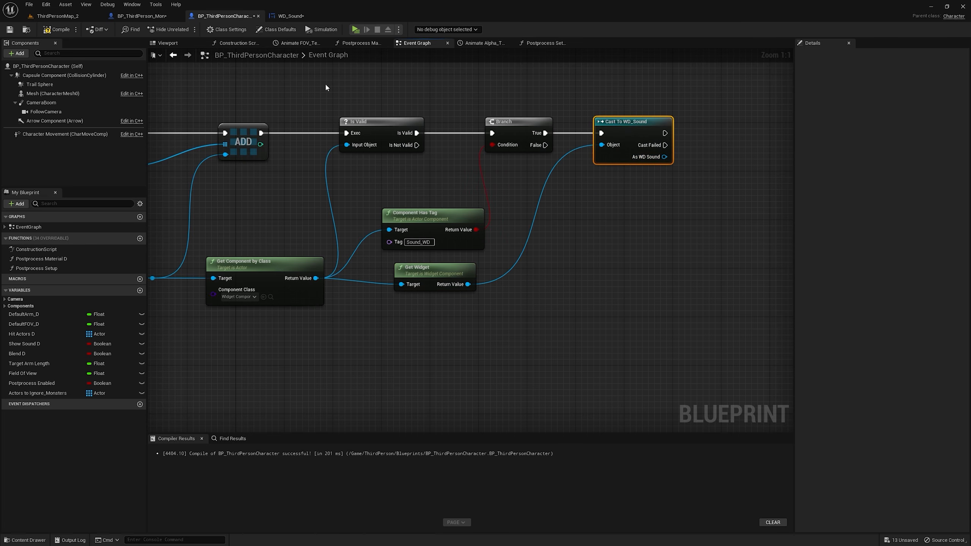
- Add a custom event named Show Widget to the WD_Sound event graph
{"action": "left_click", "coordinate": [291, 16]}
{"action": "right_click_drag", "start_coordinate": [451, 245], "coordinate": [509, 245]}
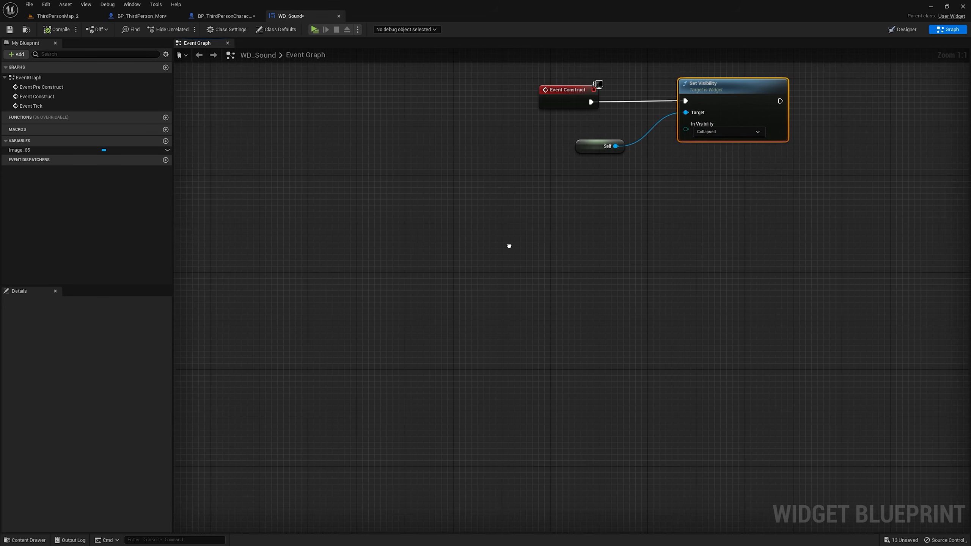
{"action": "right_click", "coordinate": [509, 247]}
{"action": "type", "text": "custom"}
{"action": "key", "text": "Return"}
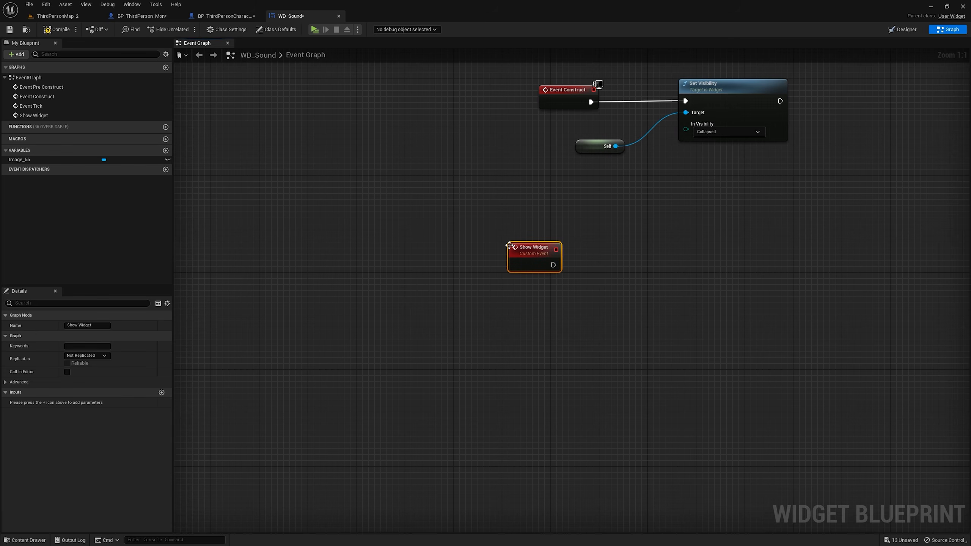
- Add a second custom event named Hide Widget below Show Widget
{"action": "right_click_drag", "start_coordinate": [504, 247], "coordinate": [525, 258]}
{"action": "right_click", "coordinate": [526, 261]}
{"action": "type", "text": "custom"}
{"action": "key", "text": "Return"}
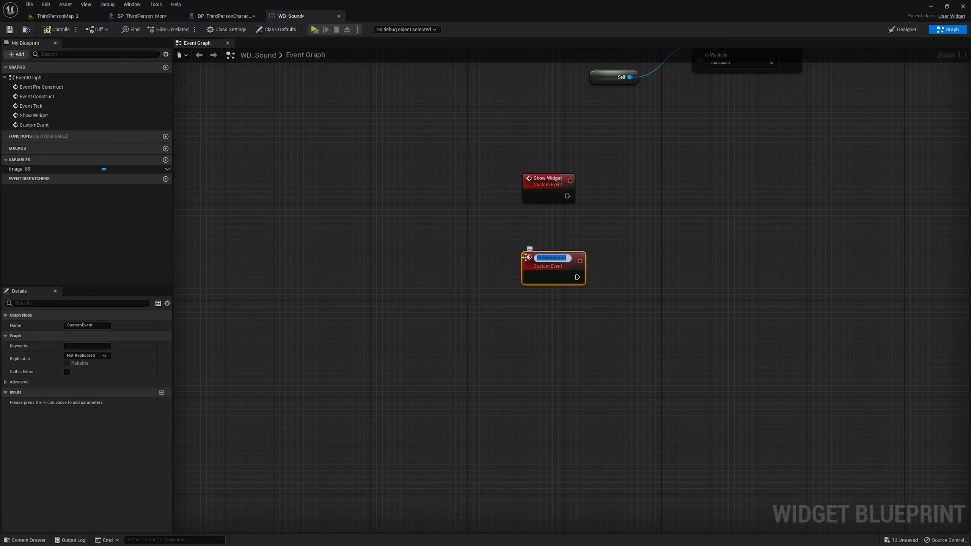
{"action": "type", "text": "Hide Widget"}
{"action": "key", "text": "Return"}
- Duplicate the Set Visibility and Self nodes, connect the copy to Show Widget, and set its visibility to Visible
{"action": "right_click_drag", "start_coordinate": [583, 202], "coordinate": [533, 265]}
{"action": "left_click_drag", "start_coordinate": [791, 159], "coordinate": [566, 126]}
{"action": "right_click", "coordinate": [686, 83]}
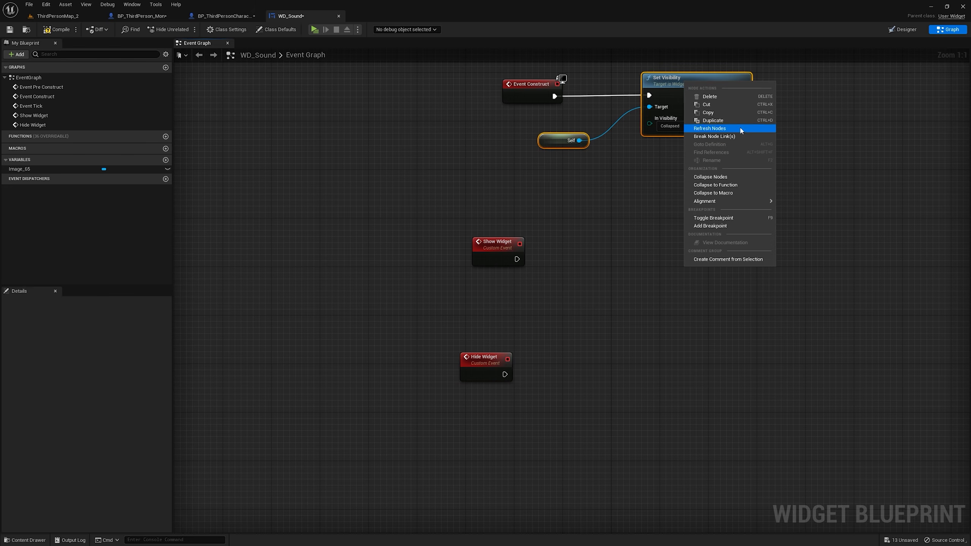
{"action": "left_click", "coordinate": [713, 121]}
{"action": "left_click_drag", "start_coordinate": [714, 81], "coordinate": [498, 227]}
{"action": "right_click_drag", "start_coordinate": [518, 234], "coordinate": [509, 195]}
{"action": "left_click_drag", "start_coordinate": [498, 196], "coordinate": [635, 171]}
{"action": "left_click", "coordinate": [624, 221]}
{"action": "left_click", "coordinate": [612, 230]}
{"action": "left_click_drag", "start_coordinate": [473, 187], "coordinate": [449, 181]}
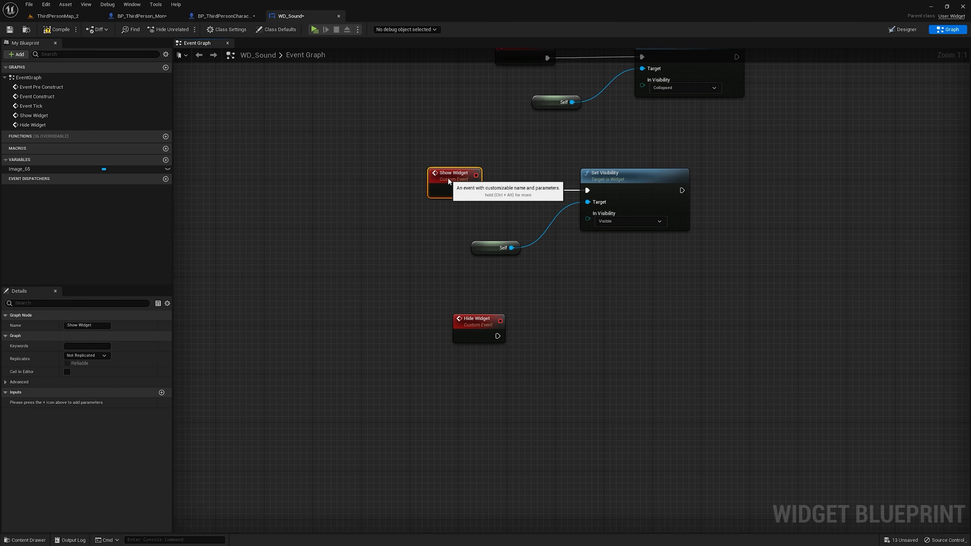
- Add a Retriggerable Delay with a duration of 1.0 to the Hide Widget event
{"action": "mouse_move", "coordinate": [495, 325]}
{"action": "left_mouse_down"}
{"action": "mouse_move", "coordinate": [414, 332]}
{"action": "mouse_move", "coordinate": [500, 319]}
{"action": "mouse_move", "coordinate": [504, 309]}
{"action": "mouse_move", "coordinate": [495, 326]}
{"action": "left_mouse_up"}
{"action": "type", "text": "retr"}
{"action": "key", "text": "Return"}
{"action": "left_click", "coordinate": [507, 348]}
{"action": "type", "text": "1"}
{"action": "key", "text": "Return"}
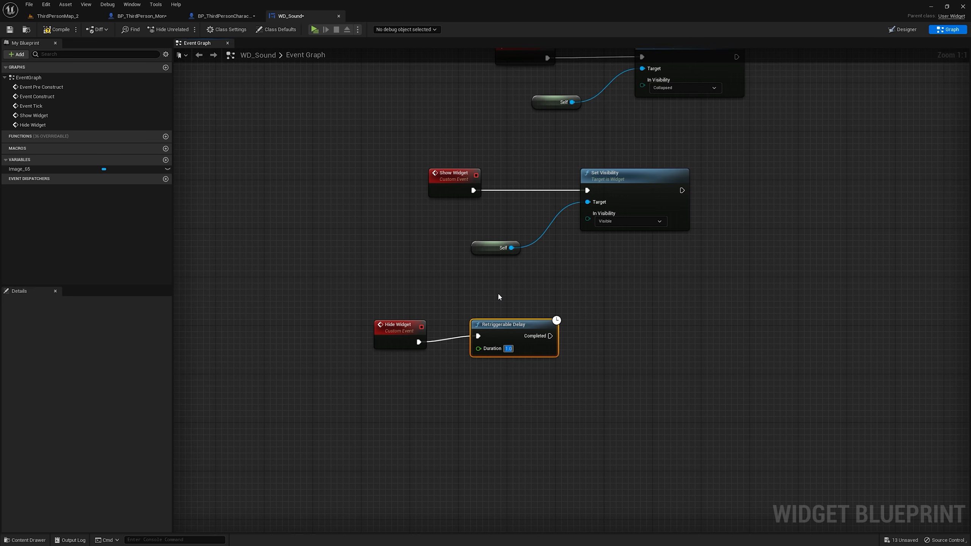
- Examine the Animate Alpha timeline in the BP_ThirdPersonCharacter event graph
{"action": "left_click", "coordinate": [221, 16]}
{"action": "scroll", "coordinate": [333, 102], "scroll_direction": "down", "scroll_amount": 4}
{"action": "right_click_drag", "start_coordinate": [386, 88], "coordinate": [308, 295]}
{"action": "scroll", "coordinate": [311, 244], "scroll_direction": "down", "scroll_amount": 4}
{"action": "right_click_drag", "start_coordinate": [320, 235], "coordinate": [604, 242]}
{"action": "scroll", "coordinate": [511, 193], "scroll_direction": "up", "scroll_amount": 8}
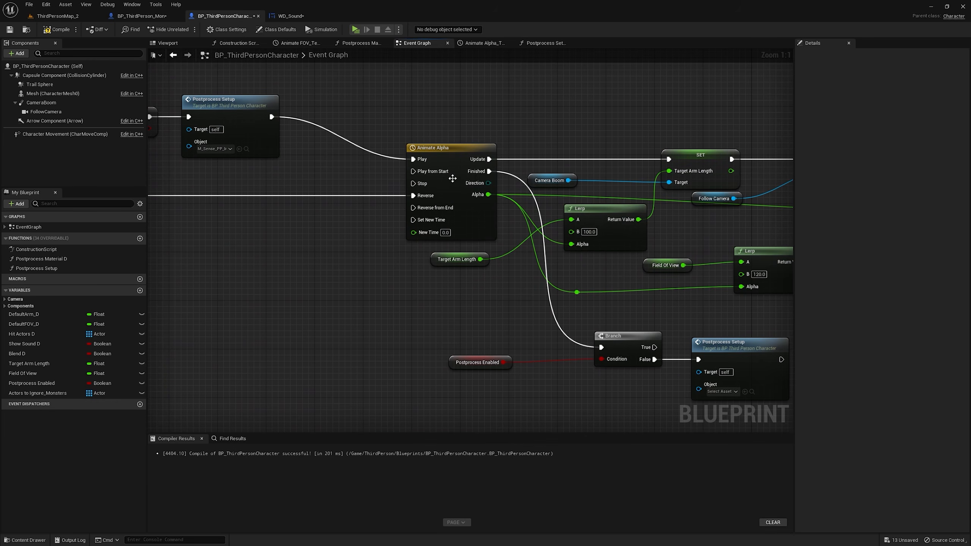
- In WD_Sound, run a duplicated Set Visibility with its Self node after the Retriggerable Delay, set it to Collapsed, and compile
{"action": "left_click", "coordinate": [292, 16]}
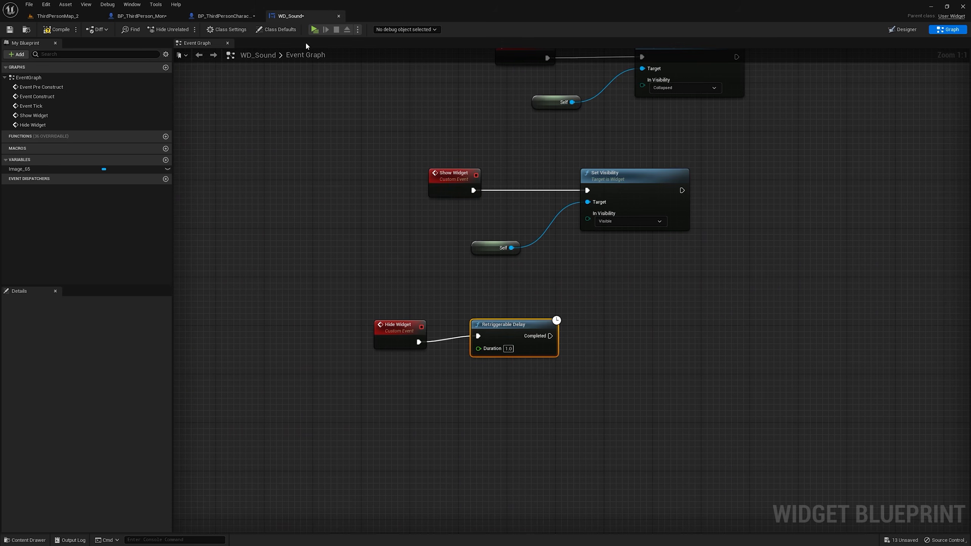
{"action": "left_click_drag", "start_coordinate": [525, 348], "coordinate": [525, 355]}
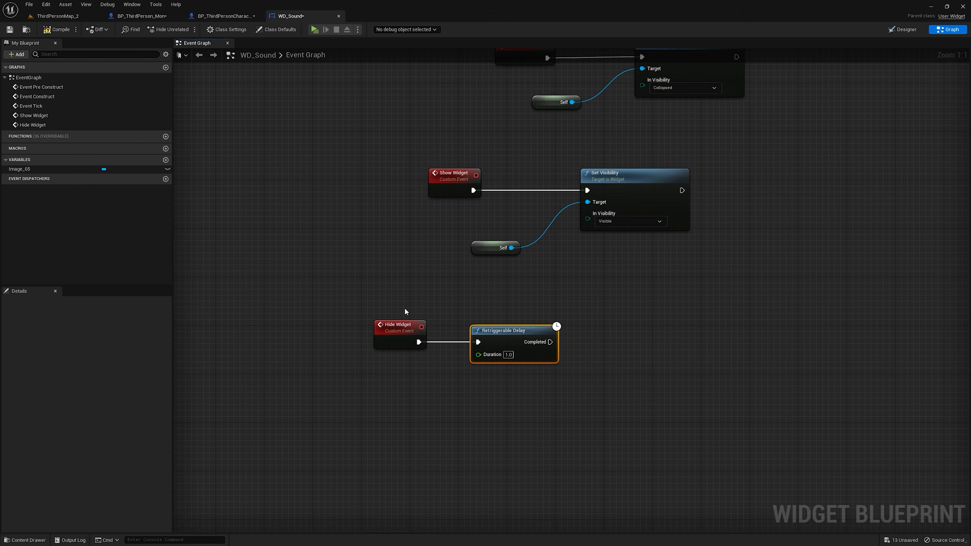
{"action": "left_click_drag", "start_coordinate": [500, 203], "coordinate": [501, 203]}
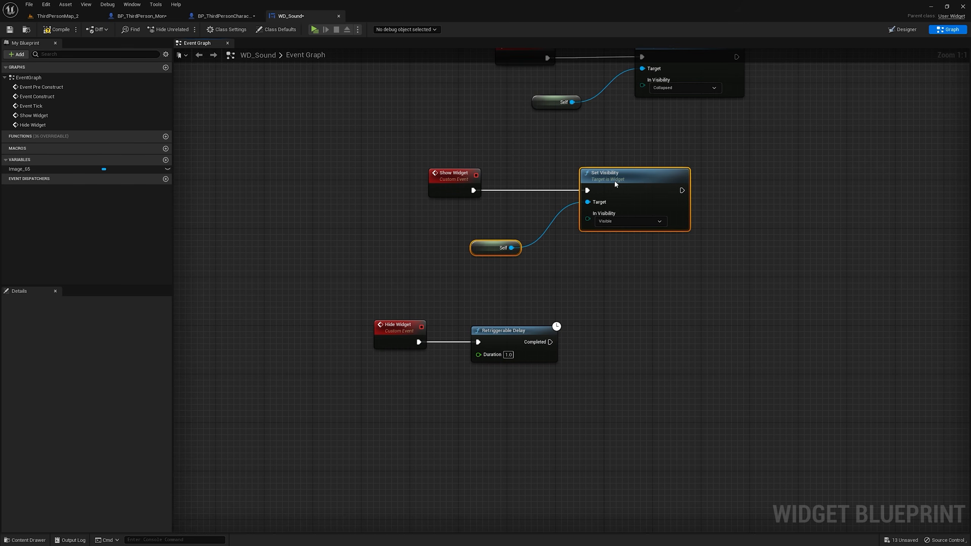
{"action": "right_click", "coordinate": [614, 183]}
{"action": "left_click", "coordinate": [662, 221]}
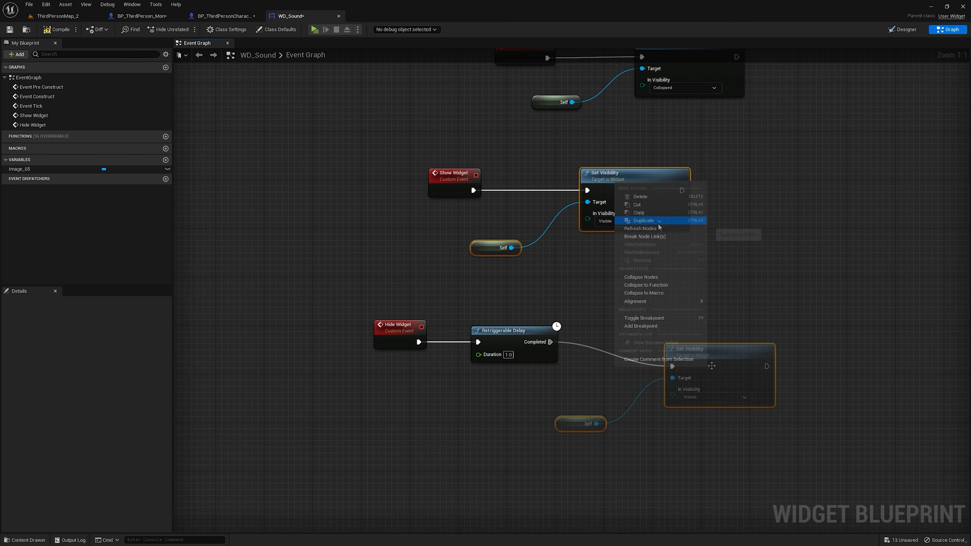
{"action": "left_click_drag", "start_coordinate": [710, 363], "coordinate": [703, 336]}
{"action": "left_click", "coordinate": [707, 367]}
{"action": "left_click", "coordinate": [684, 379]}
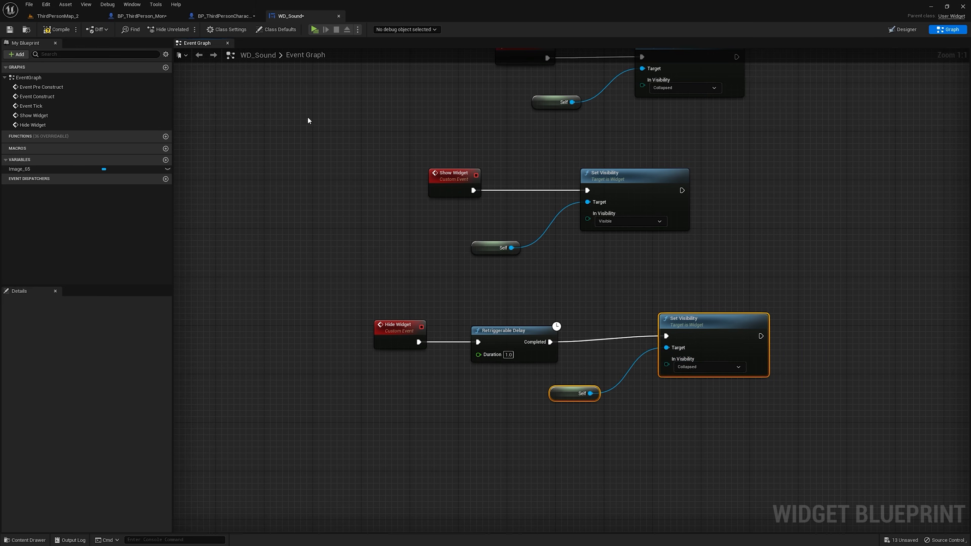
{"action": "left_click", "coordinate": [67, 30]}
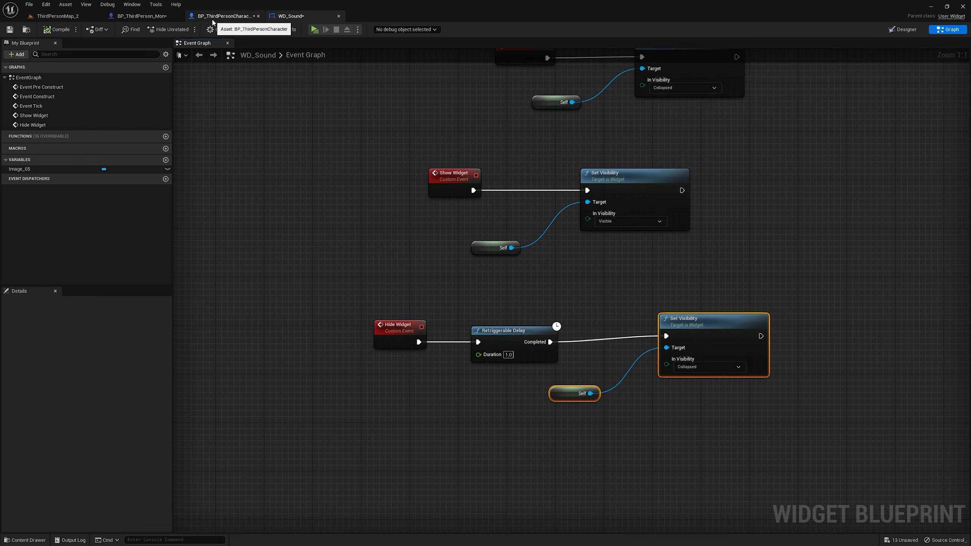
- In BP_ThirdPersonCharacter, call Show Widget on the As WD Sound output of the Cast To WD_Sound node
{"action": "left_click", "coordinate": [224, 16]}
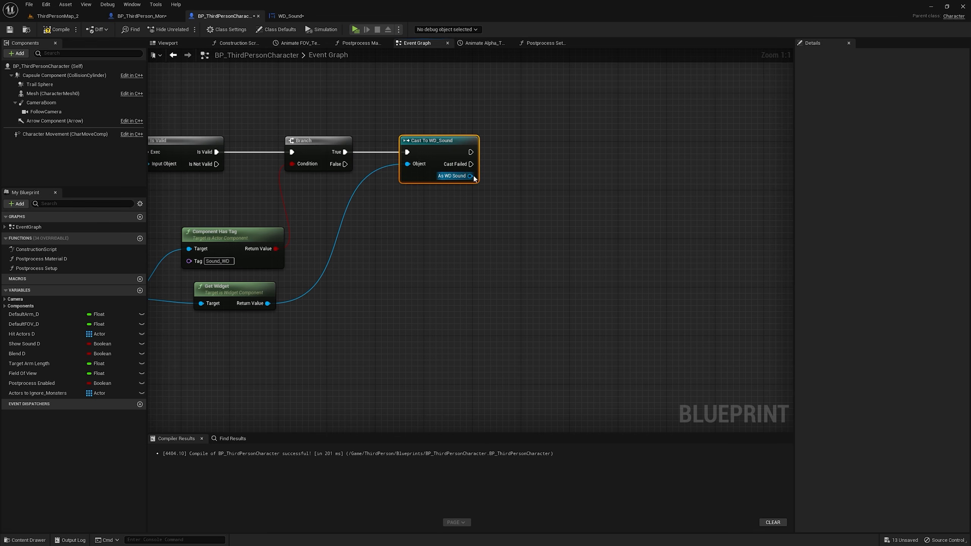
{"action": "left_click_drag", "start_coordinate": [468, 175], "coordinate": [511, 202]}
{"action": "left_click_drag", "start_coordinate": [555, 115], "coordinate": [526, 195]}
{"action": "left_click_drag", "start_coordinate": [533, 162], "coordinate": [532, 158]}
{"action": "type", "text": "show widget"}
{"action": "key", "text": "Return"}
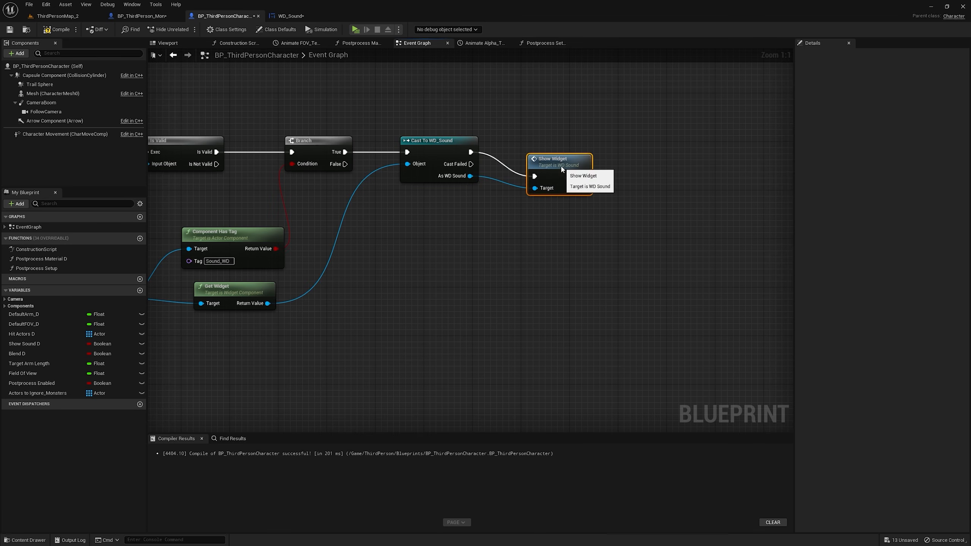
{"action": "scroll", "coordinate": [562, 169], "scroll_direction": "down", "scroll_amount": 7}
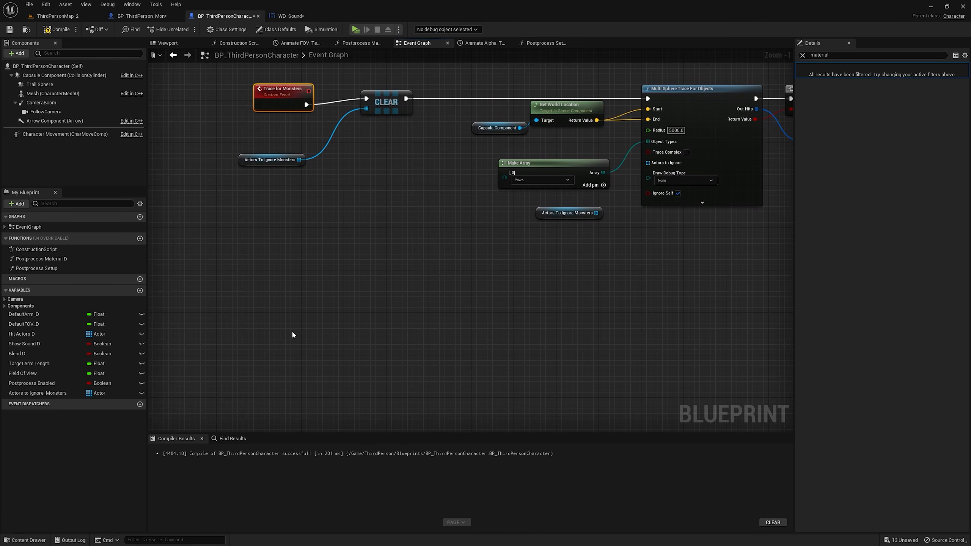
- Add a custom event named Deactivate Senese to the event graph below the Trace for Monsters event
{"action": "right_click", "coordinate": [292, 330]}
{"action": "type", "text": "custom"}
{"action": "key", "text": "Return"}
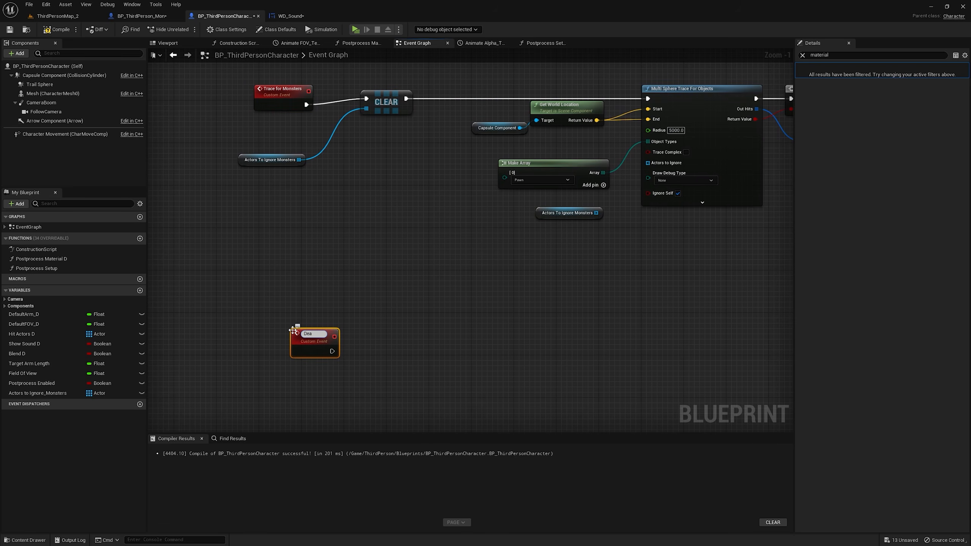
{"action": "type", "text": "Deactivate Senes"}
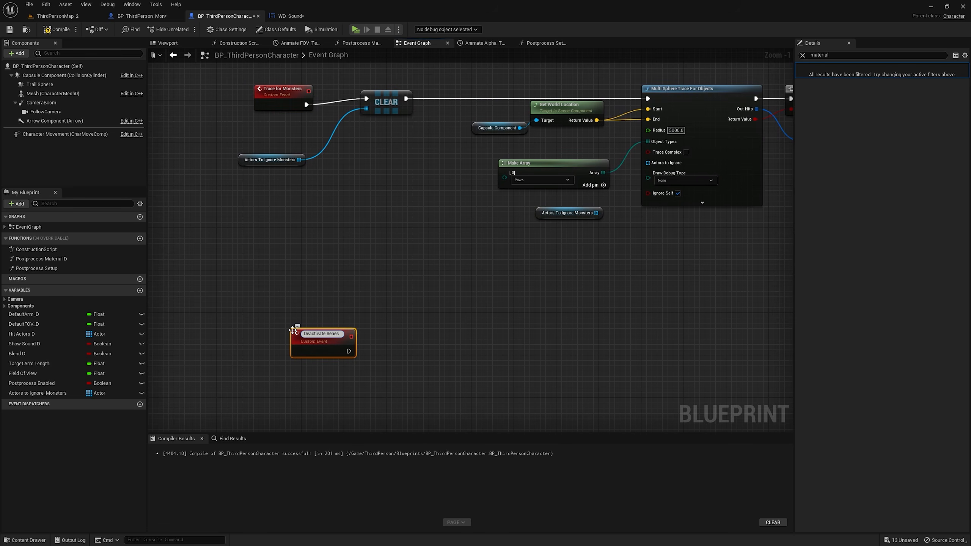
{"action": "type", "text": "e"}
{"action": "key", "text": "Return"}
- Run a For Each Loop from the Deactivate Senese event, looping over the Actors To Ignore Monsters array
{"action": "right_click_drag", "start_coordinate": [275, 332], "coordinate": [317, 211]}
{"action": "left_click_drag", "start_coordinate": [347, 218], "coordinate": [320, 266]}
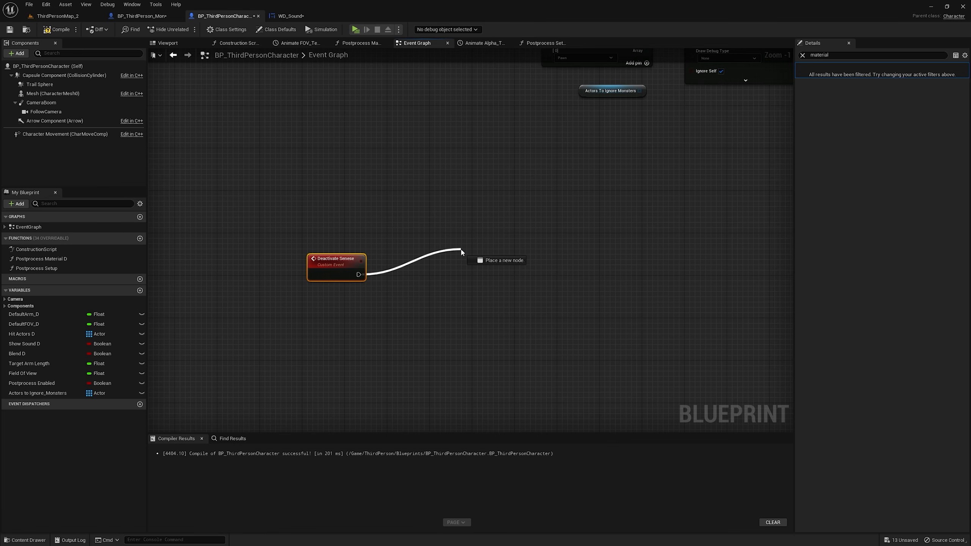
{"action": "left_click_drag", "start_coordinate": [461, 252], "coordinate": [461, 252]}
{"action": "type", "text": "for lo"}
{"action": "key", "text": "Return"}
{"action": "left_click_drag", "start_coordinate": [37, 393], "coordinate": [398, 306]}
{"action": "left_click", "coordinate": [436, 314]}
{"action": "left_click_drag", "start_coordinate": [456, 307], "coordinate": [514, 290]}
{"action": "left_click_drag", "start_coordinate": [515, 290], "coordinate": [515, 290]}
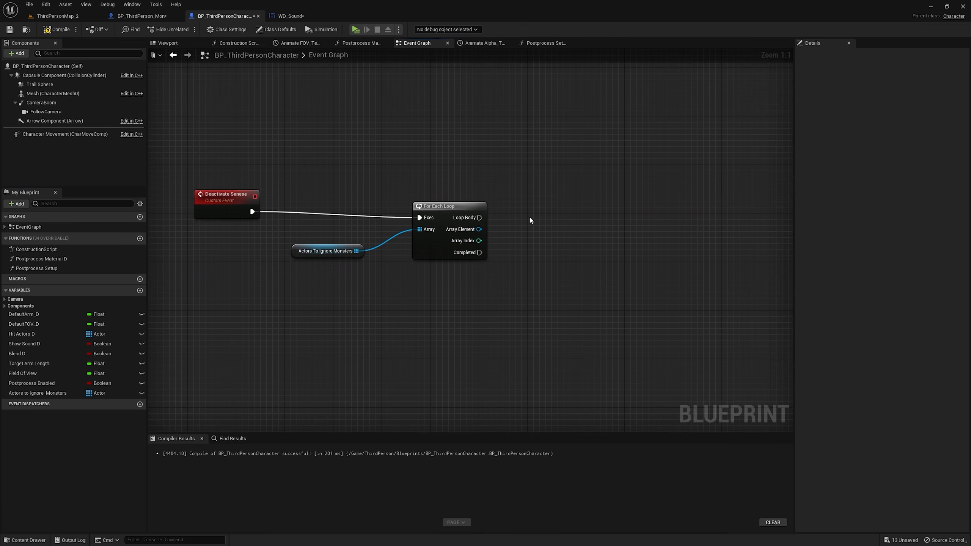
- Copy the monster trace's nodes from Get Component by Class and Is Valid through Show Widget, and paste them beside the new For Each Loop
{"action": "right_click_drag", "start_coordinate": [530, 221], "coordinate": [367, 237]}
{"action": "scroll", "coordinate": [480, 221], "scroll_direction": "down", "scroll_amount": 3}
{"action": "mouse_move", "coordinate": [480, 221]}
{"action": "right_mouse_down"}
{"action": "mouse_move", "coordinate": [396, 223]}
{"action": "mouse_move", "coordinate": [250, 261]}
{"action": "right_mouse_up"}
{"action": "right_click_drag", "start_coordinate": [662, 203], "coordinate": [400, 261]}
{"action": "right_click_drag", "start_coordinate": [669, 226], "coordinate": [466, 262]}
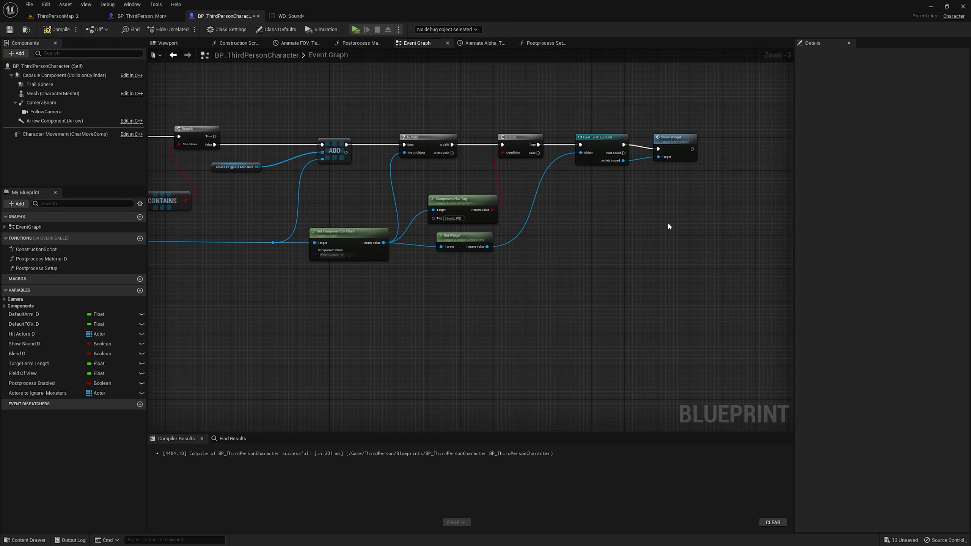
{"action": "left_click_drag", "start_coordinate": [658, 240], "coordinate": [373, 128]}
{"action": "right_click", "coordinate": [425, 138]}
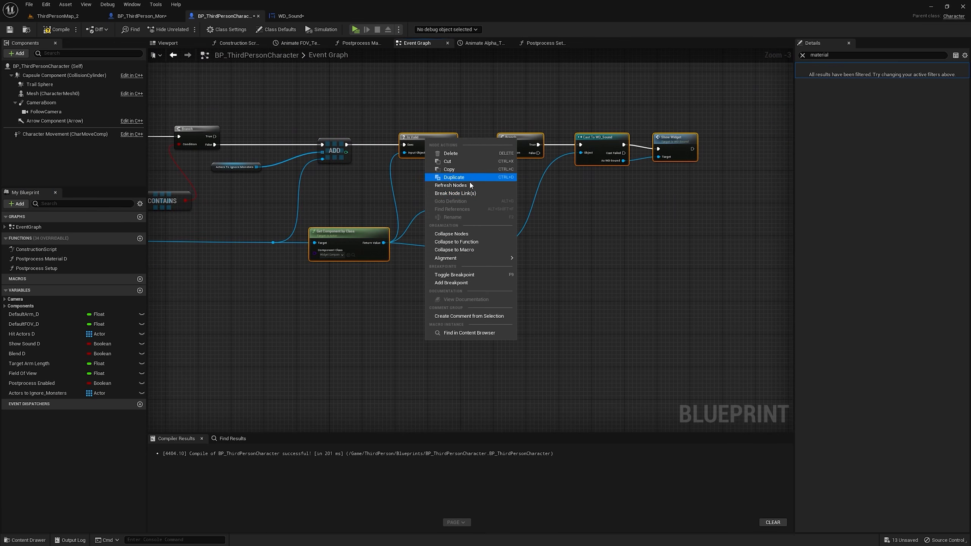
{"action": "left_click", "coordinate": [451, 174]}
{"action": "right_click_drag", "start_coordinate": [184, 327], "coordinate": [556, 195]}
{"action": "scroll", "coordinate": [290, 278], "scroll_direction": "down", "scroll_amount": 3}
{"action": "right_click_drag", "start_coordinate": [226, 299], "coordinate": [463, 256]}
{"action": "scroll", "coordinate": [457, 251], "scroll_direction": "up", "scroll_amount": 4}
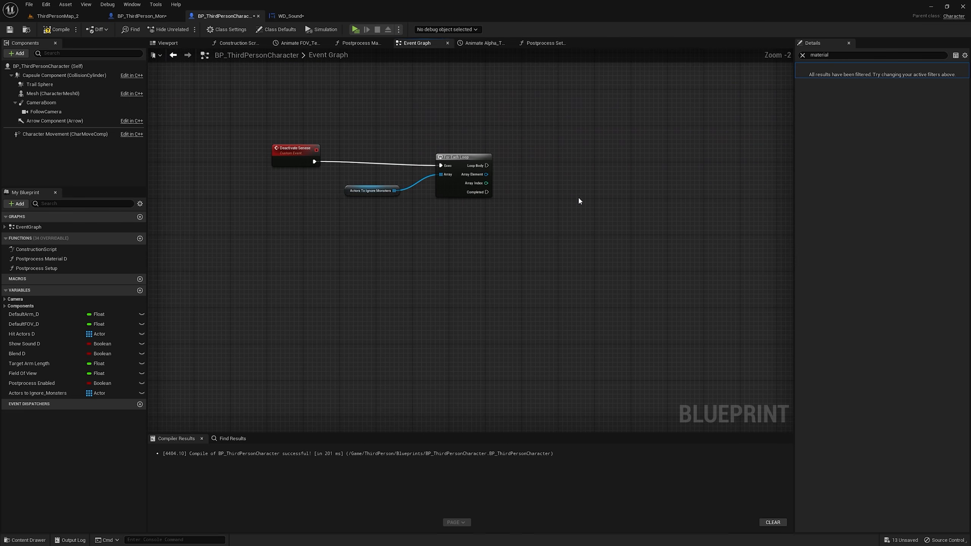
{"action": "key", "text": "ctrl+v"}
- Connect the loop's Loop Body to the pasted Is Valid and its Array Element to the Get Component by Class target
{"action": "left_click_drag", "start_coordinate": [487, 166], "coordinate": [541, 166]}
{"action": "left_click", "coordinate": [248, 138]}
{"action": "left_click_drag", "start_coordinate": [471, 207], "coordinate": [471, 208]}
{"action": "left_click_drag", "start_coordinate": [462, 188], "coordinate": [451, 292]}
- Replace the pasted Show Widget call with a Hide Widget call on the As WD Sound output of the cast
{"action": "scroll", "coordinate": [411, 223], "scroll_direction": "up", "scroll_amount": 2}
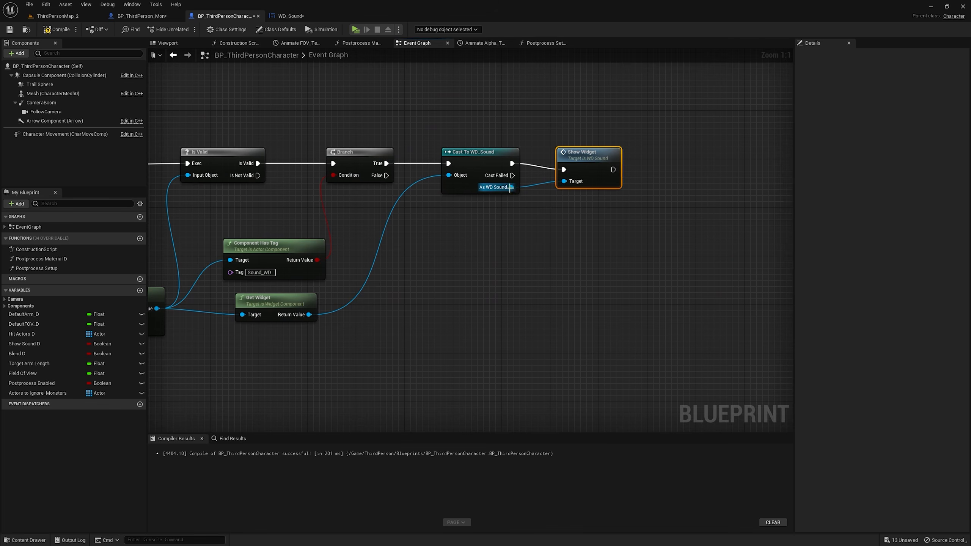
{"action": "key", "text": "Delete"}
{"action": "left_click_drag", "start_coordinate": [512, 187], "coordinate": [574, 158]}
{"action": "type", "text": "de"}
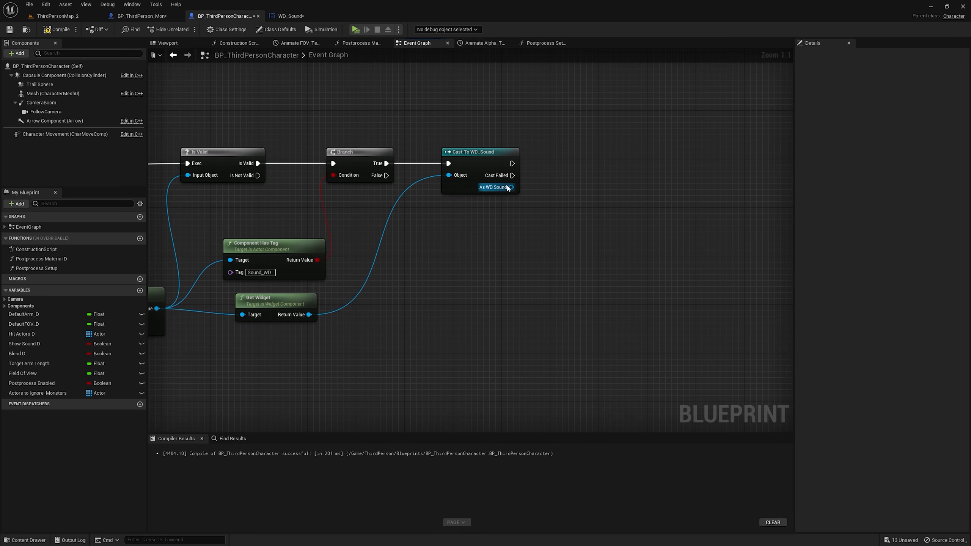
{"action": "left_click_drag", "start_coordinate": [512, 187], "coordinate": [599, 165]}
{"action": "type", "text": "hide"}
{"action": "left_click", "coordinate": [635, 206]}
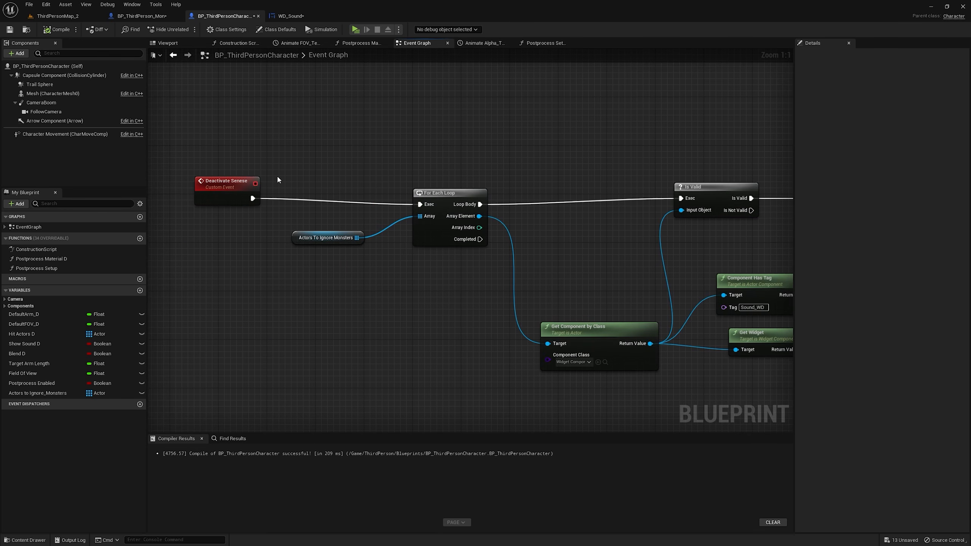
- Call Deactivate Senese from the Released output of the R key event, ahead of the Postprocess Enabled setter
{"action": "right_click_drag", "start_coordinate": [579, 126], "coordinate": [413, 268]}
{"action": "scroll", "coordinate": [414, 268], "scroll_direction": "down", "scroll_amount": 3}
{"action": "right_click_drag", "start_coordinate": [483, 69], "coordinate": [433, 230]}
{"action": "scroll", "coordinate": [433, 230], "scroll_direction": "up", "scroll_amount": 3}
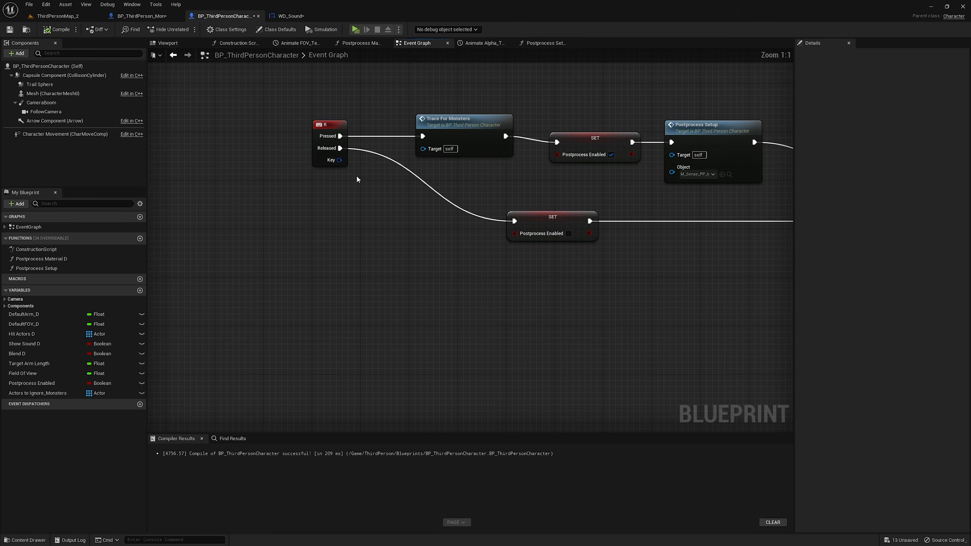
{"action": "left_click_drag", "start_coordinate": [339, 148], "coordinate": [442, 226]}
{"action": "type", "text": "call de"}
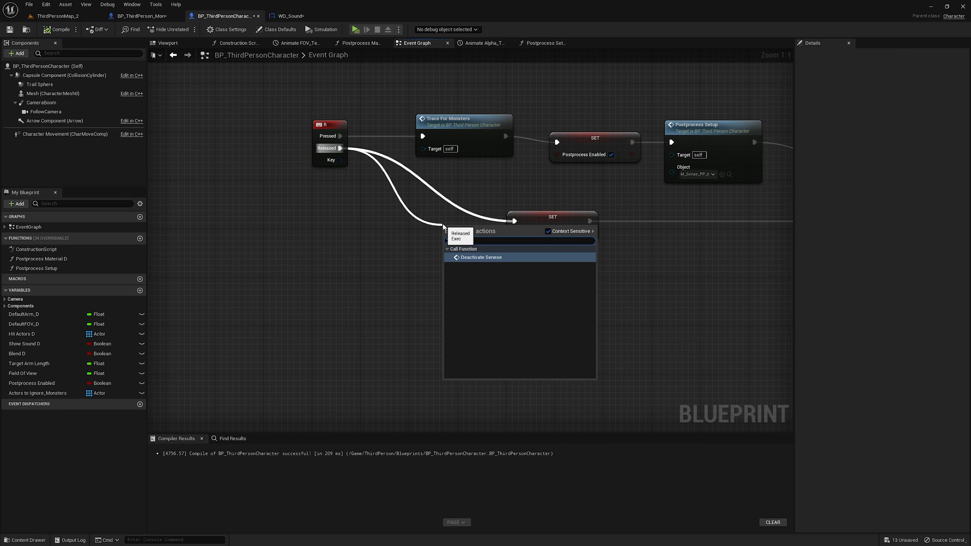
{"action": "key", "text": "Return"}
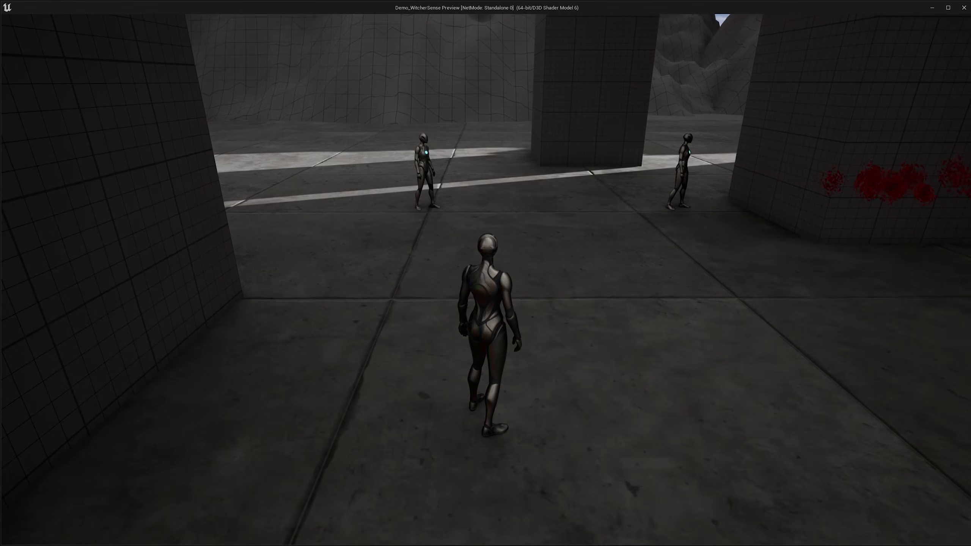
- Playtest the sense ability in the standalone preview, checking how the monsters' sound widgets show and hide
{"action": "key", "text": "r"}
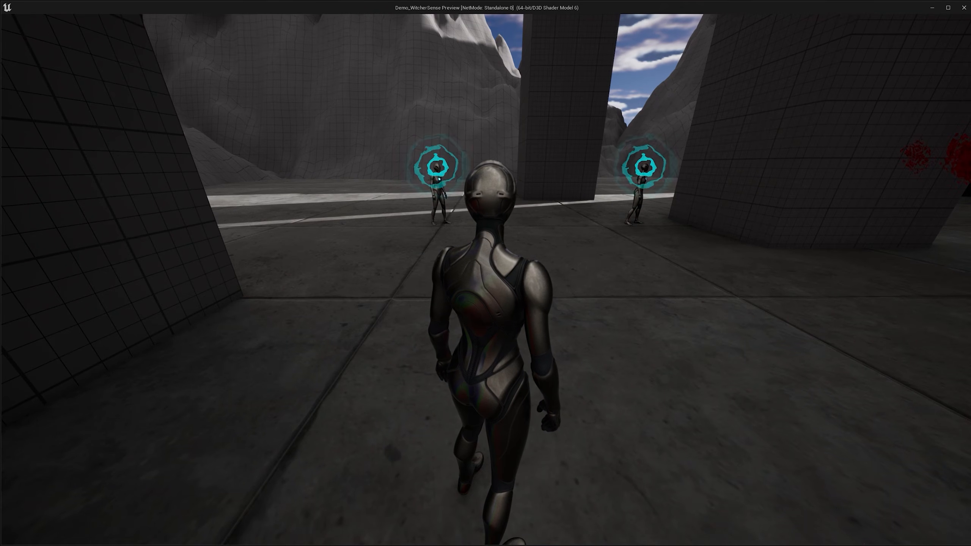
{"action": "key", "text": "r"}
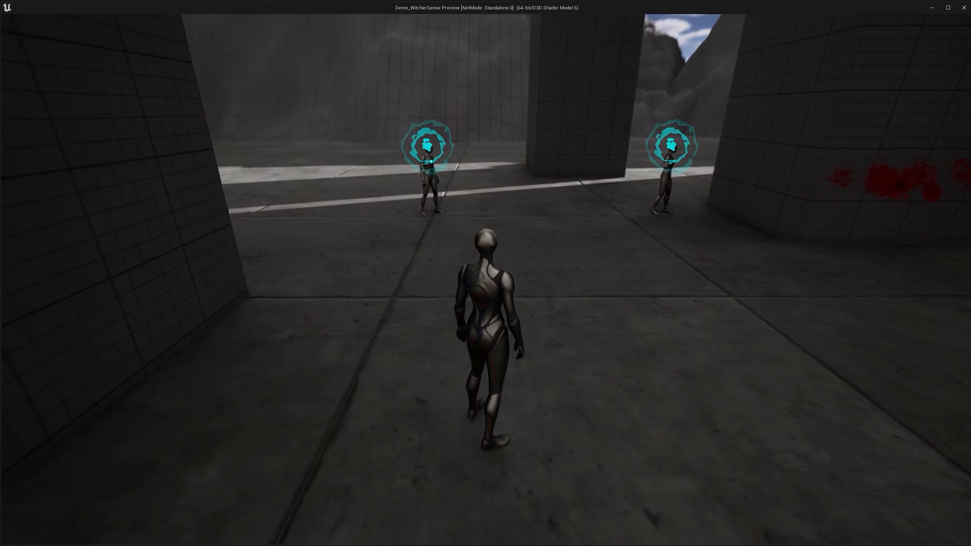
{"action": "key", "text": "Escape"}
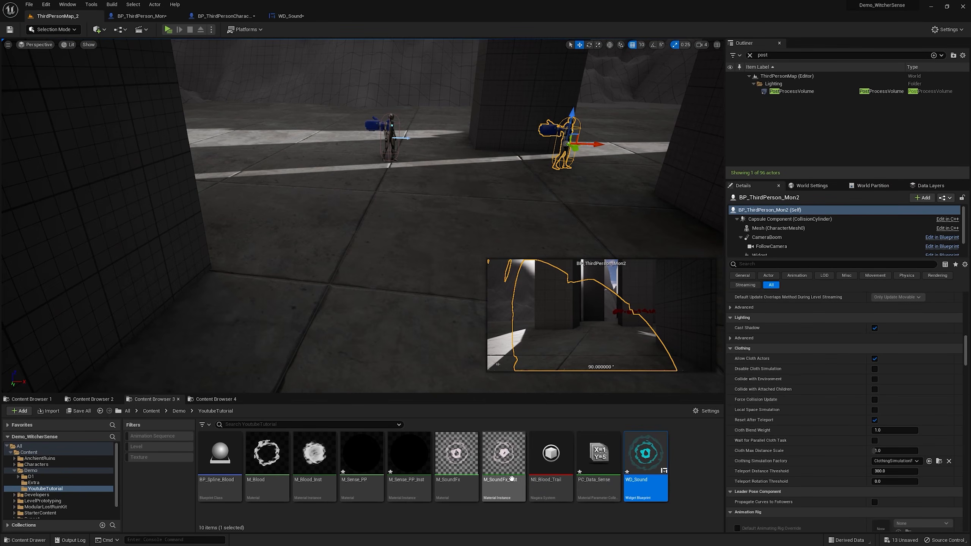
- In the M_SoundFx material, insert a new Multiply node between the last Multiply and the Opacity input
{"action": "double_click", "coordinate": [457, 454]}
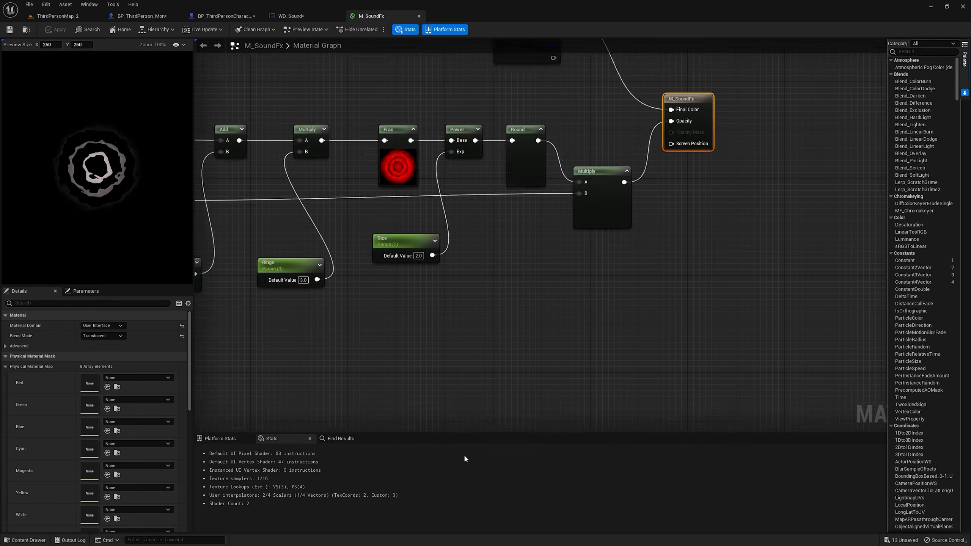
{"action": "left_click_drag", "start_coordinate": [560, 223], "coordinate": [719, 211]}
{"action": "right_click_drag", "start_coordinate": [569, 297], "coordinate": [652, 221]}
{"action": "key", "text": "m"}
{"action": "left_click", "coordinate": [670, 218]}
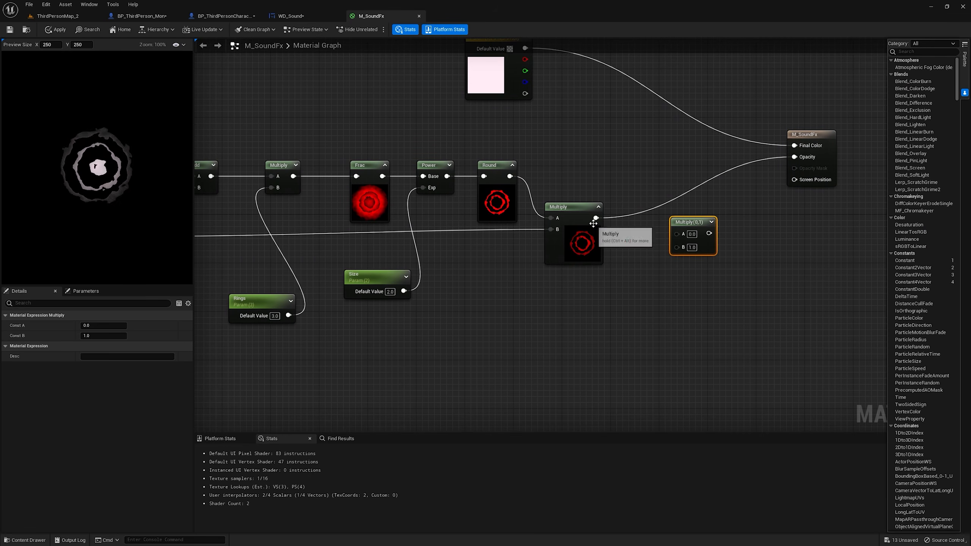
{"action": "left_click_drag", "start_coordinate": [595, 218], "coordinate": [676, 231]}
{"action": "left_click_drag", "start_coordinate": [692, 225], "coordinate": [687, 218]}
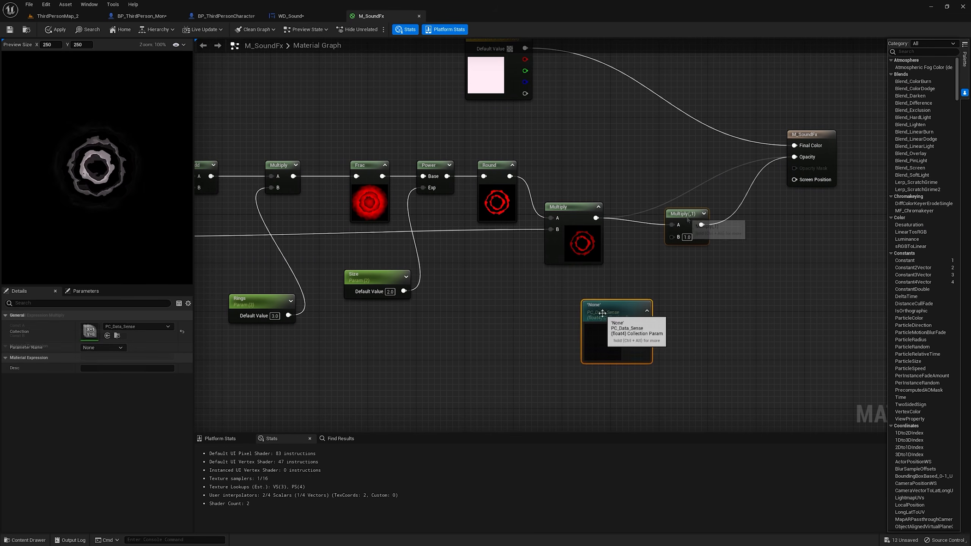
- Feed a Collection Parameter set to Alpha from PC_Data_Sense into the new Multiply's B input, and apply the material
{"action": "key", "text": "Delete"}
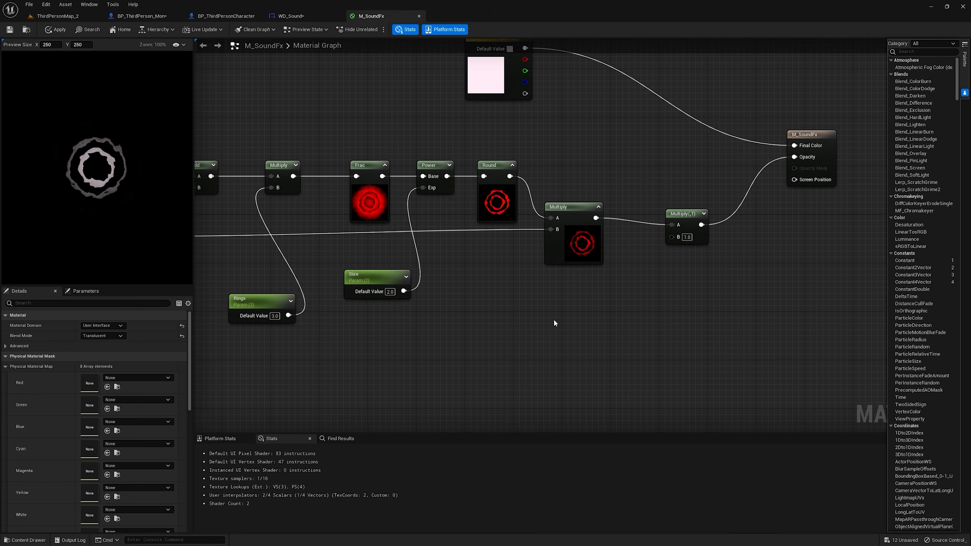
{"action": "right_click", "coordinate": [554, 318]}
{"action": "type", "text": "collec"}
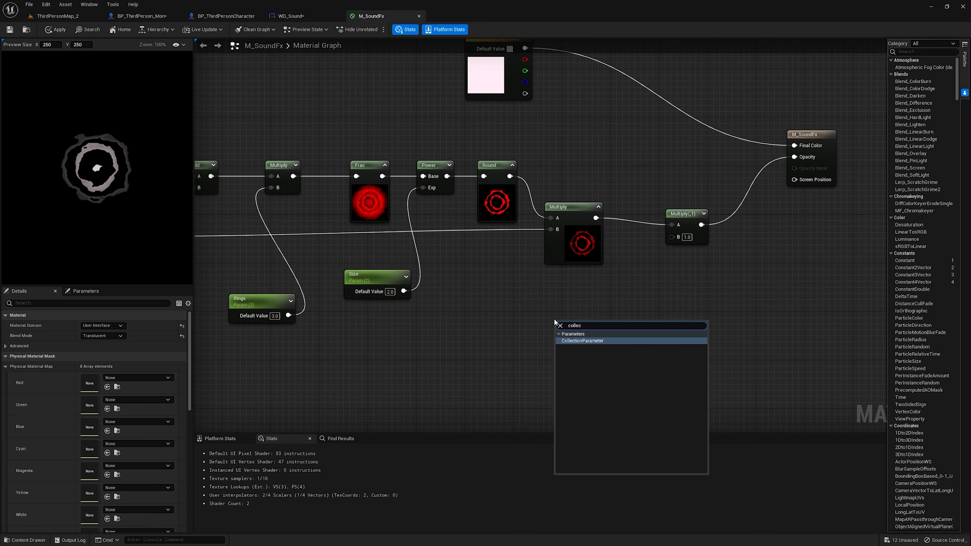
{"action": "key", "text": "Return"}
{"action": "left_click", "coordinate": [154, 326]}
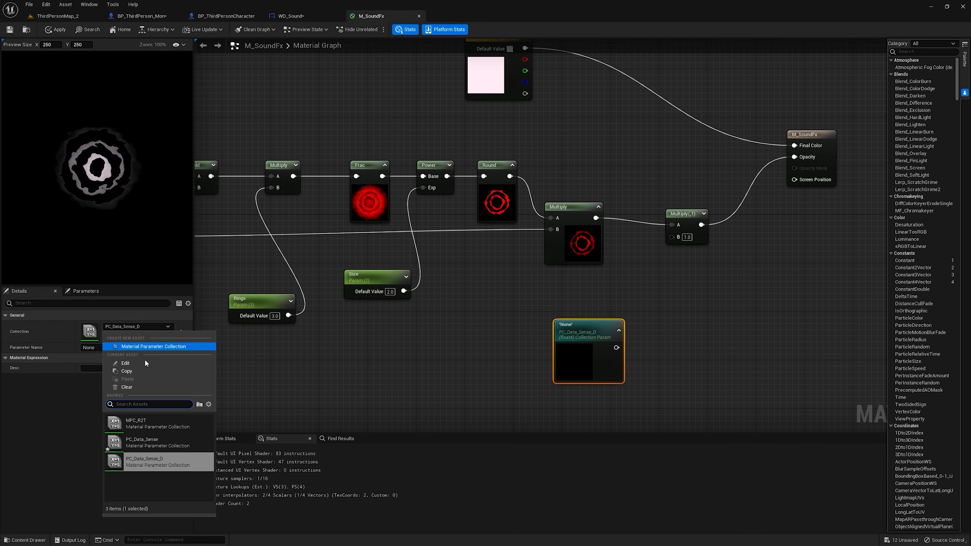
{"action": "left_click", "coordinate": [155, 449]}
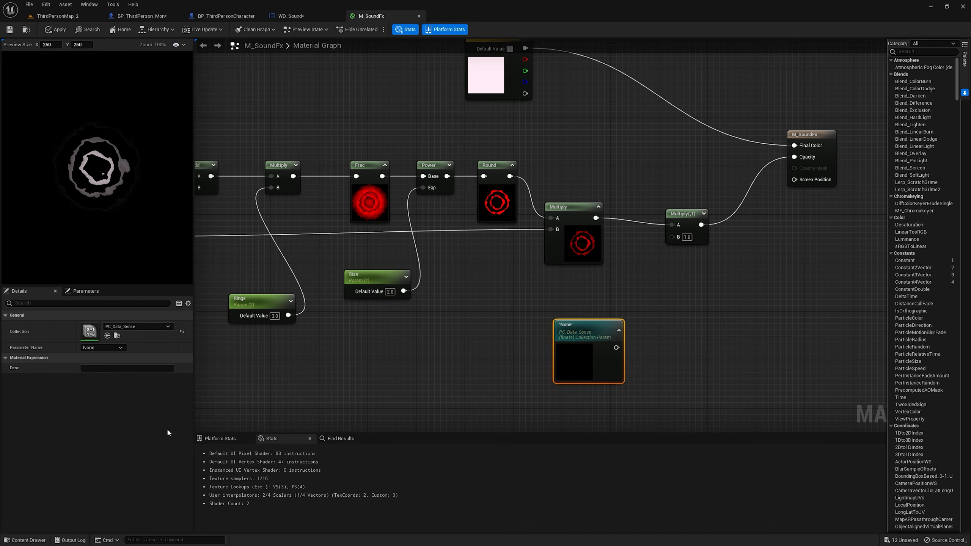
{"action": "left_click", "coordinate": [112, 347]}
{"action": "left_click", "coordinate": [95, 354]}
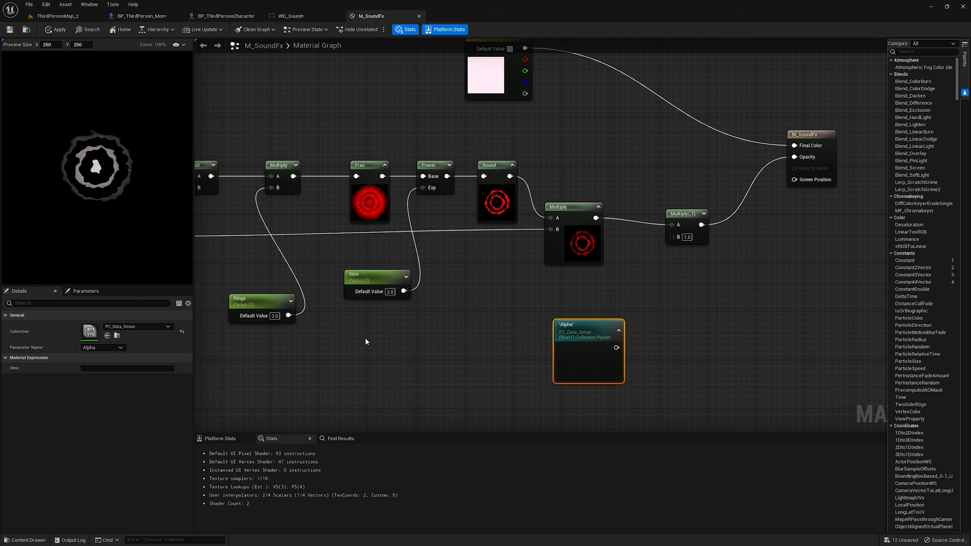
{"action": "left_click_drag", "start_coordinate": [615, 347], "coordinate": [671, 236]}
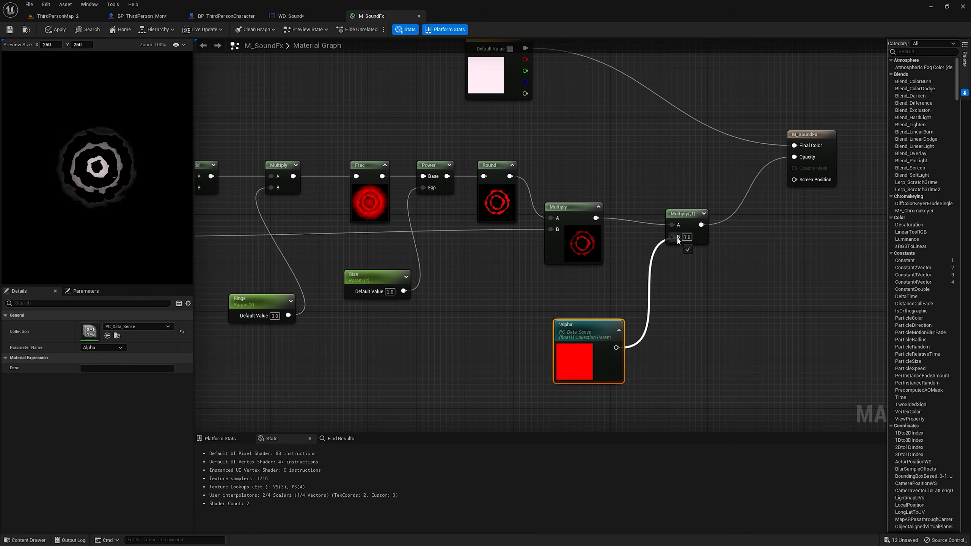
{"action": "left_click", "coordinate": [57, 32]}
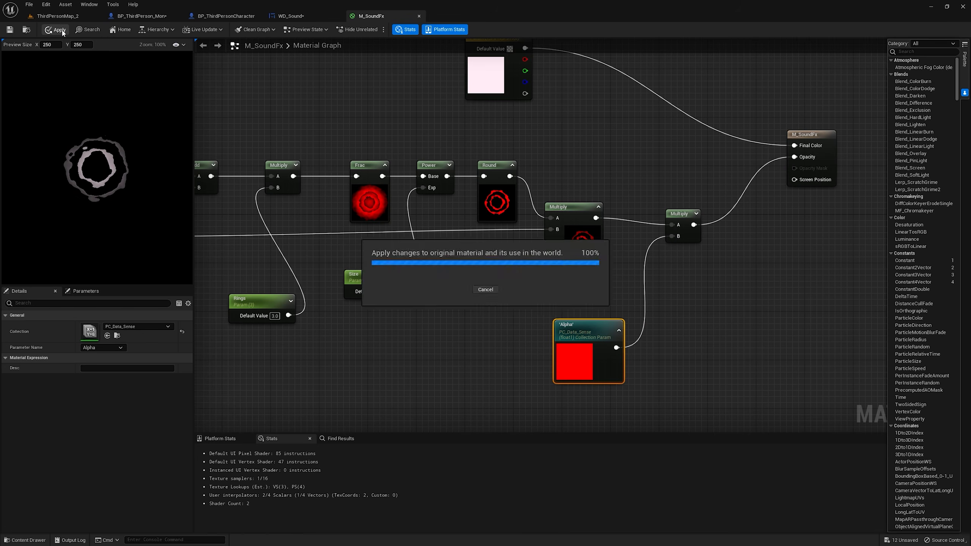
- Playtest the level from ThirdPersonMap_2 to check how the sound widgets fade with the sense ability
{"action": "left_click", "coordinate": [57, 15]}
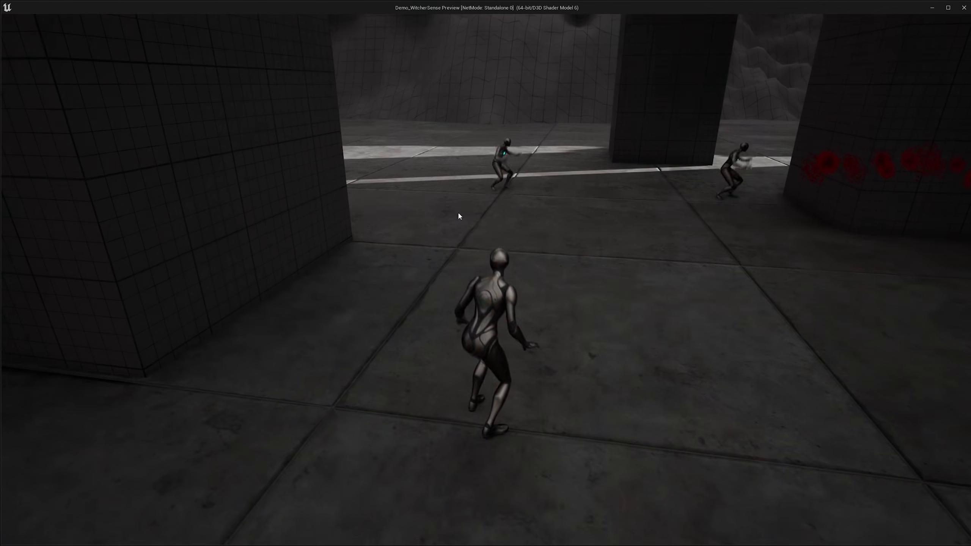
{"action": "left_click", "coordinate": [458, 211]}
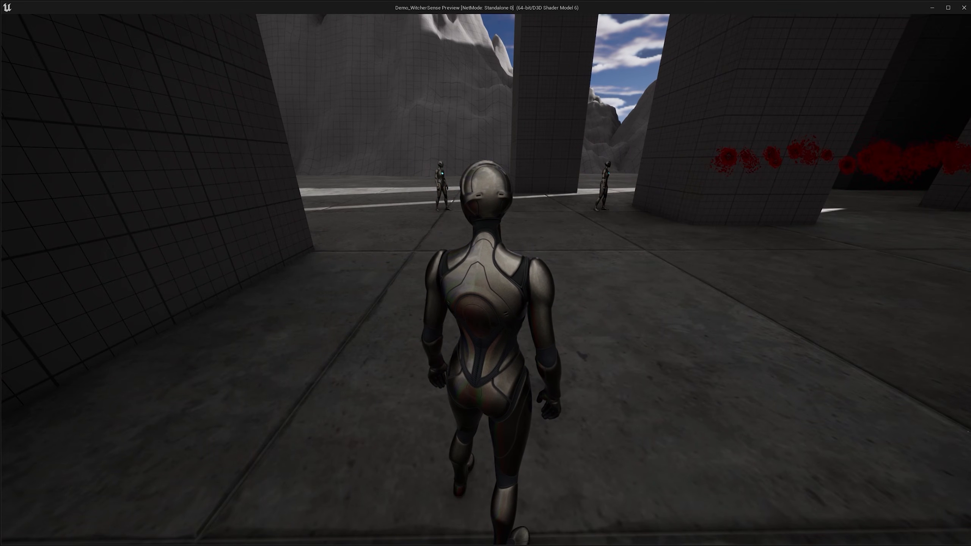
{"action": "key", "text": "Escape"}
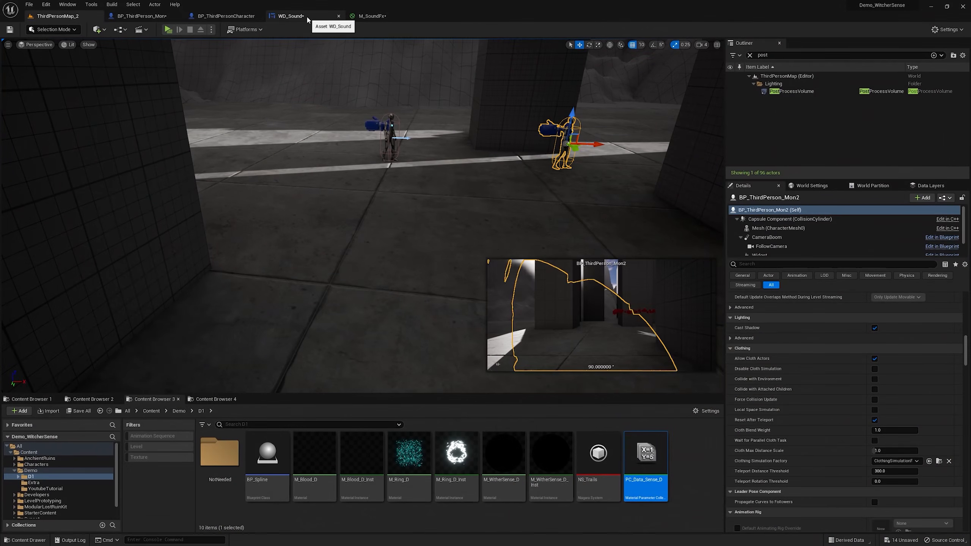
- In WD_Sound's Hide Widget event, insert Get Scalar Parameter Value after the Retriggerable Delay, reading Alpha from the PC_Data_Sense collection
{"action": "left_click", "coordinate": [291, 16]}
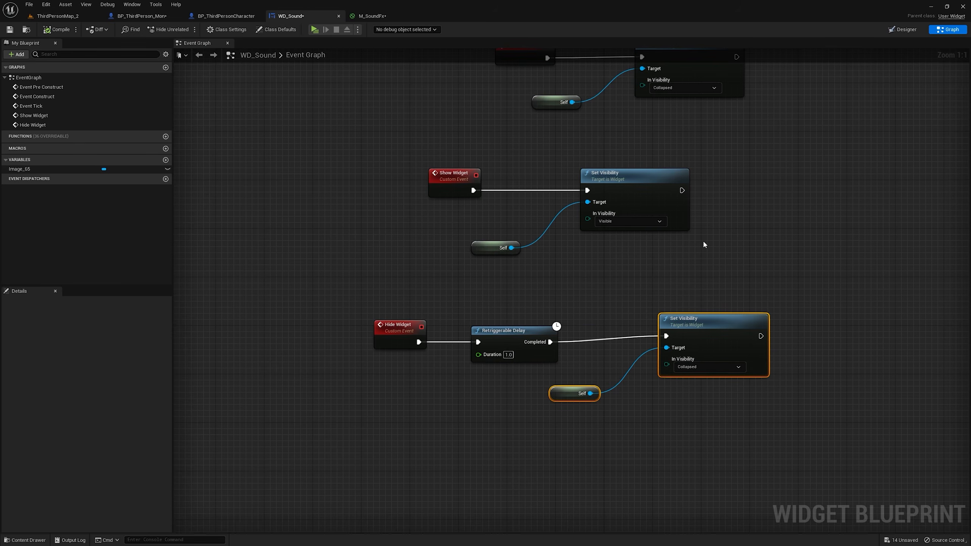
{"action": "right_click_drag", "start_coordinate": [705, 245], "coordinate": [509, 140]}
{"action": "left_click_drag", "start_coordinate": [520, 232], "coordinate": [688, 235]}
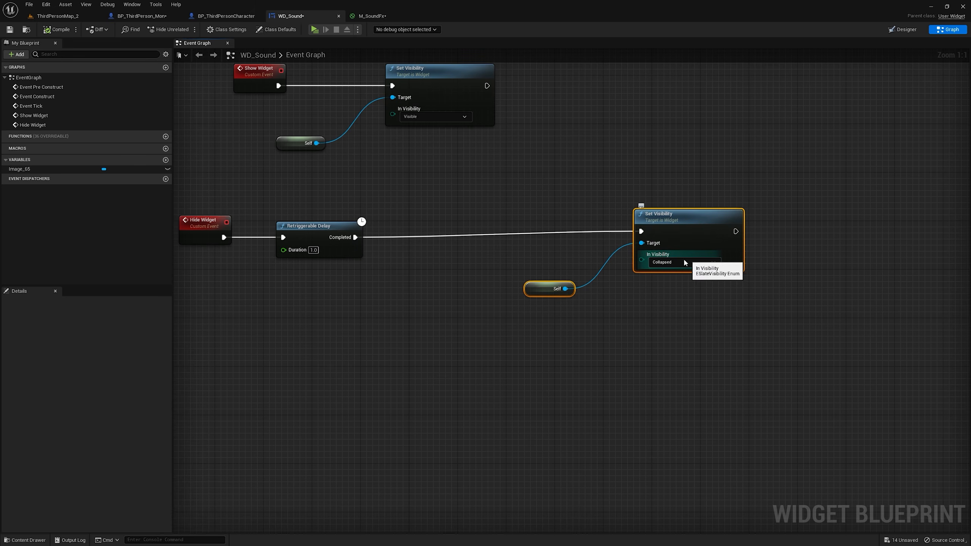
{"action": "right_click_drag", "start_coordinate": [391, 247], "coordinate": [495, 210]}
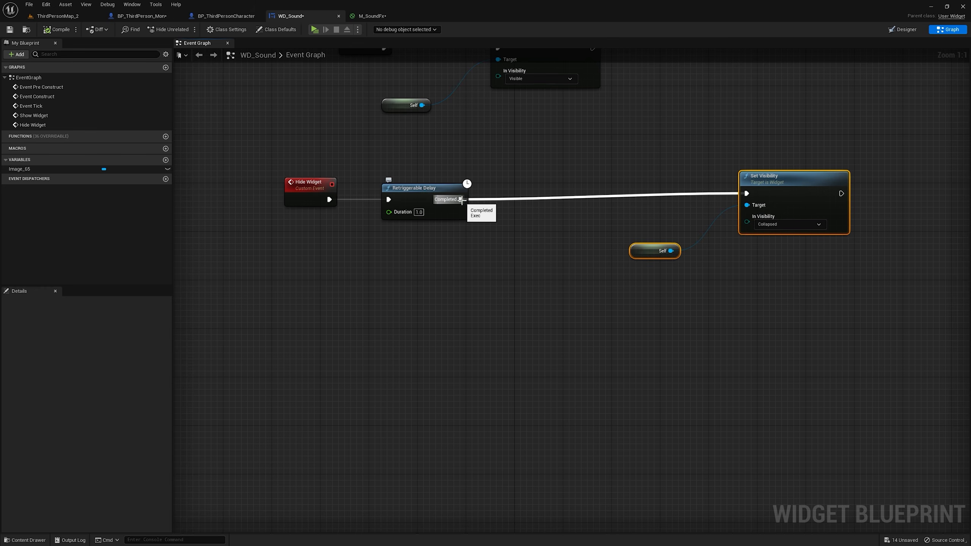
{"action": "left_click_drag", "start_coordinate": [461, 201], "coordinate": [500, 223]}
{"action": "type", "text": "get scala"}
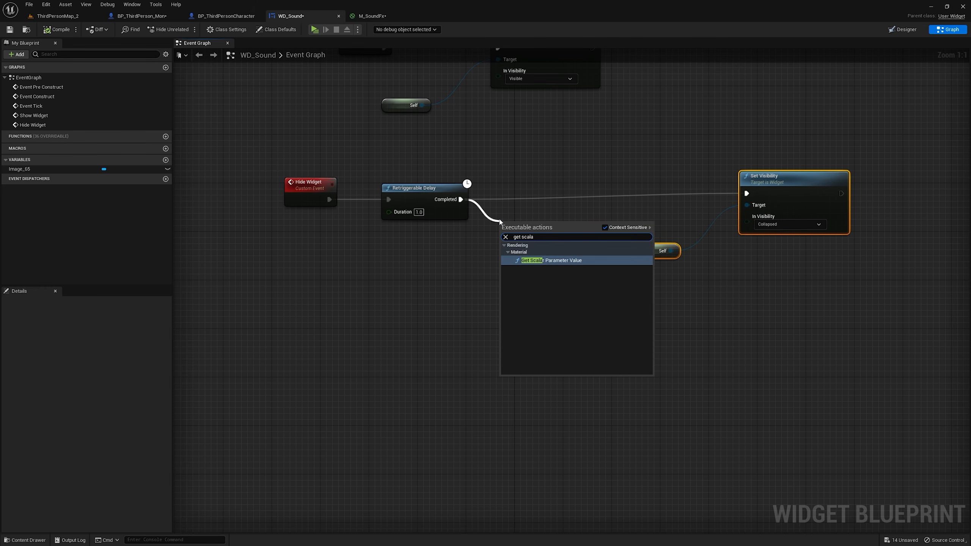
{"action": "key", "text": "Return"}
{"action": "left_click", "coordinate": [532, 218]}
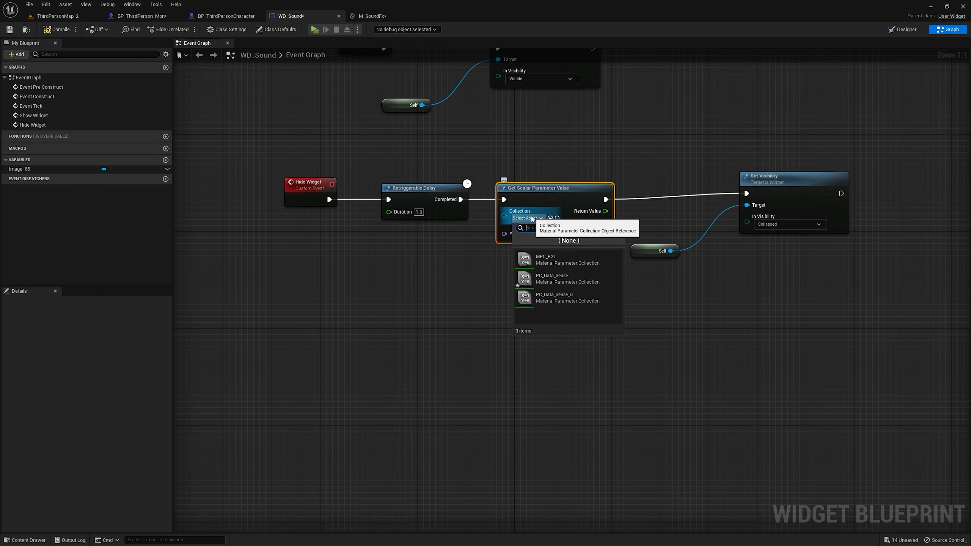
{"action": "left_click", "coordinate": [567, 282]}
{"action": "right_click_drag", "start_coordinate": [563, 250], "coordinate": [471, 237]}
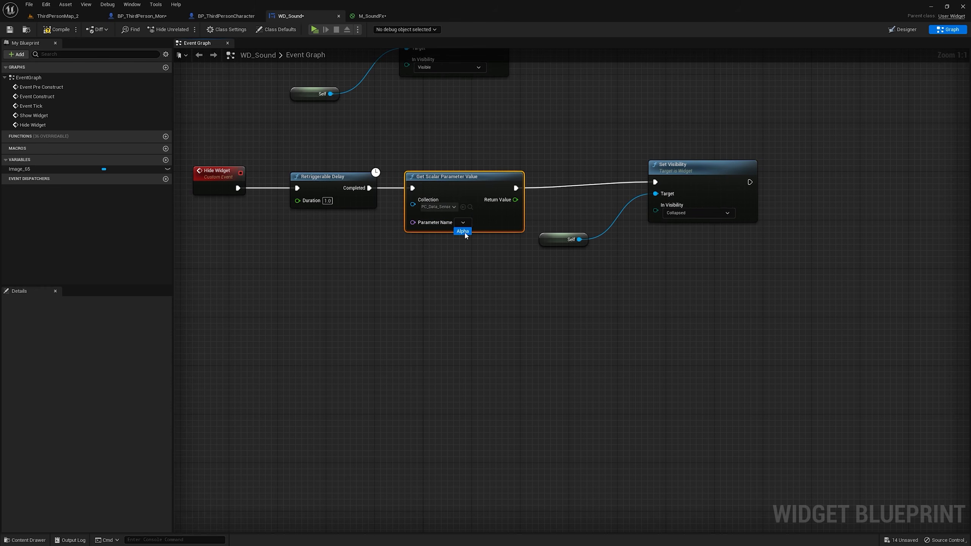
- Make room before the Collapsed Set Visibility node and compare the Alpha return value with a <= node set to 0.01
{"action": "left_click_drag", "start_coordinate": [760, 305], "coordinate": [572, 168]}
{"action": "left_click_drag", "start_coordinate": [685, 186], "coordinate": [777, 186]}
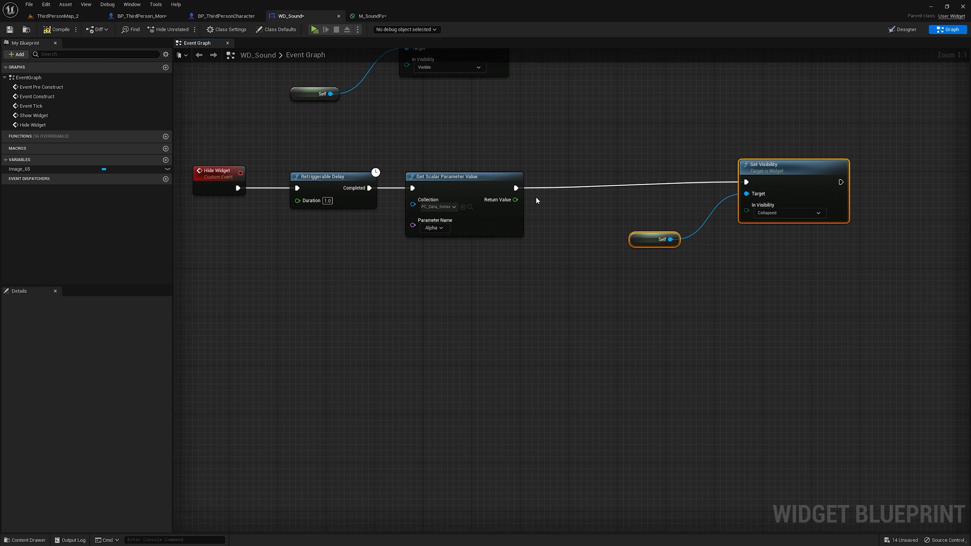
{"action": "left_click_drag", "start_coordinate": [526, 211], "coordinate": [546, 221]}
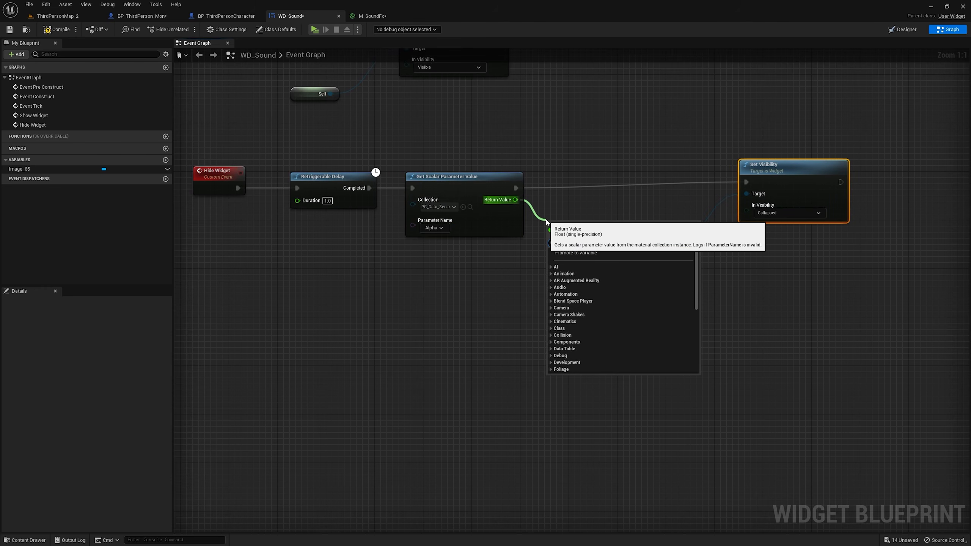
{"action": "type", "text": "<="}
{"action": "key", "text": "Return"}
{"action": "left_click", "coordinate": [565, 234]}
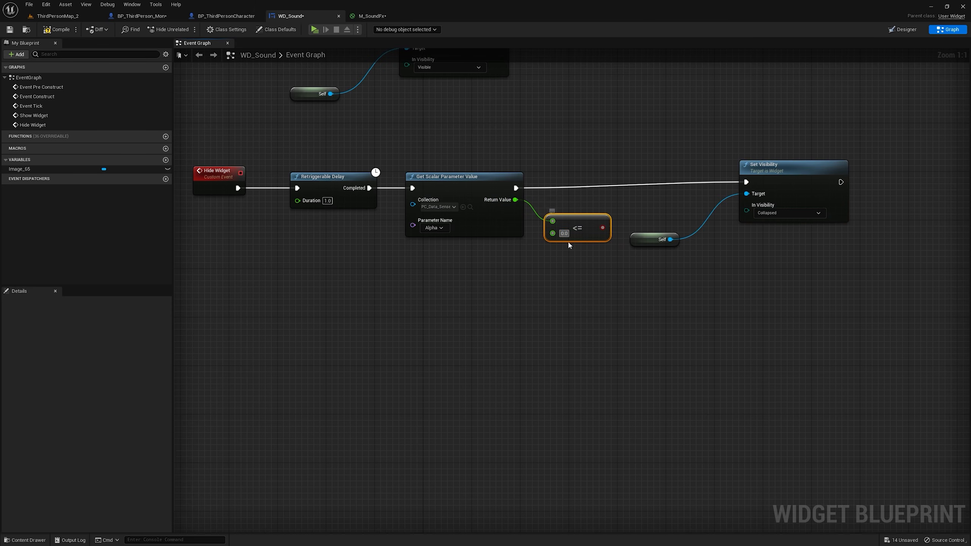
{"action": "type", "text": "1"}
- Add a Branch after Get Scalar Parameter Value, driven by the <= result, with True running the Collapsed Set Visibility
{"action": "left_click", "coordinate": [625, 180]}
{"action": "left_click_drag", "start_coordinate": [631, 186], "coordinate": [634, 187]}
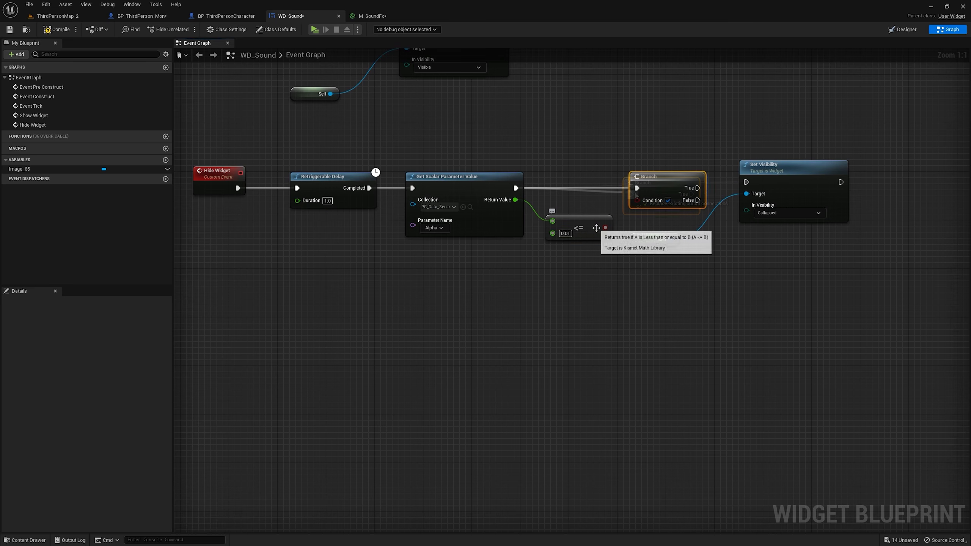
{"action": "left_click_drag", "start_coordinate": [605, 227], "coordinate": [755, 186]}
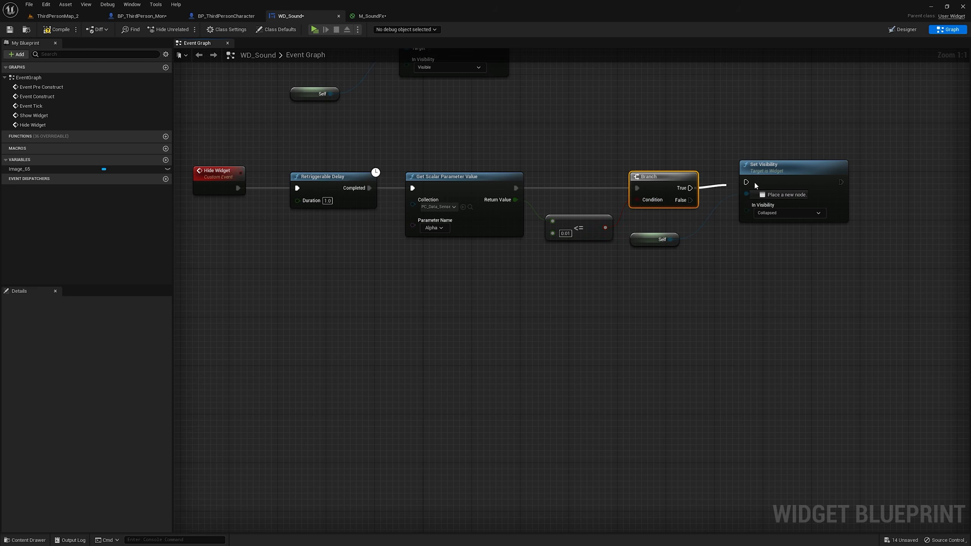
{"action": "left_click_drag", "start_coordinate": [749, 183], "coordinate": [748, 182]}
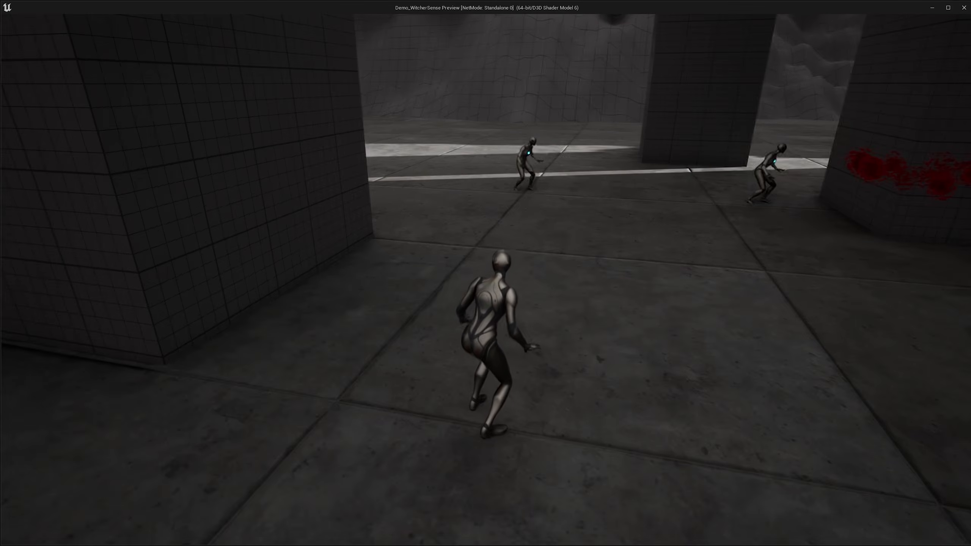
- Playtest the sense ability near the monsters, toggling it repeatedly to check how their sound widgets fade and hide
{"action": "key", "text": "w"}
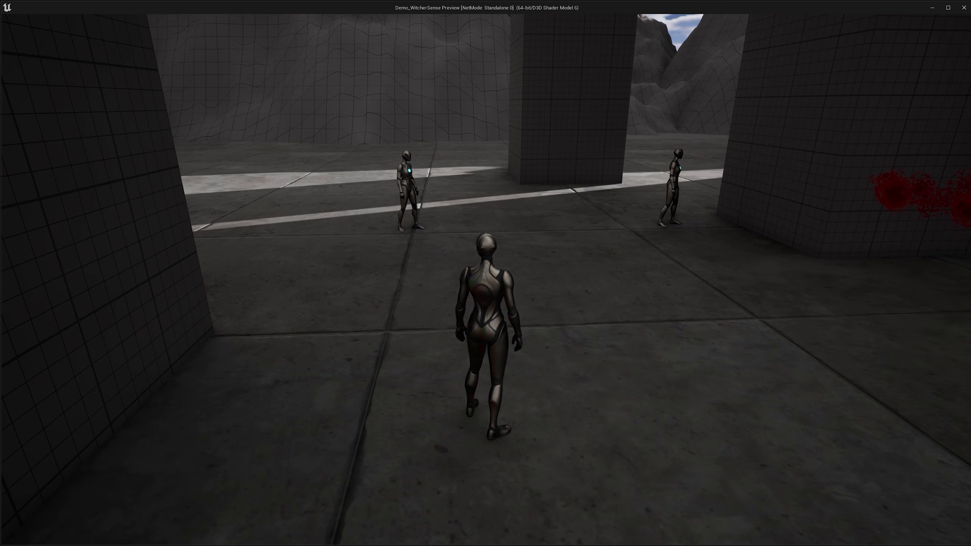
{"action": "key", "text": "e"}
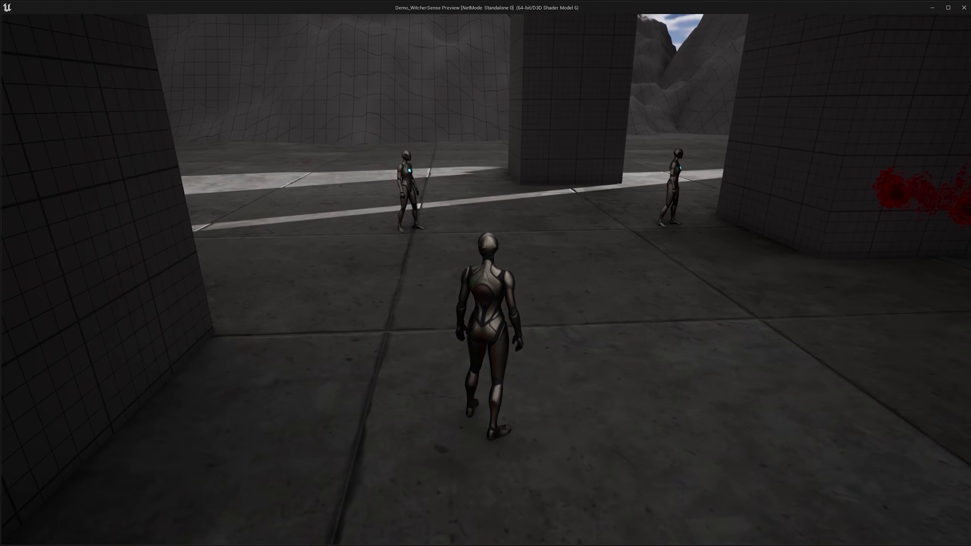
{"action": "key", "text": "e"}
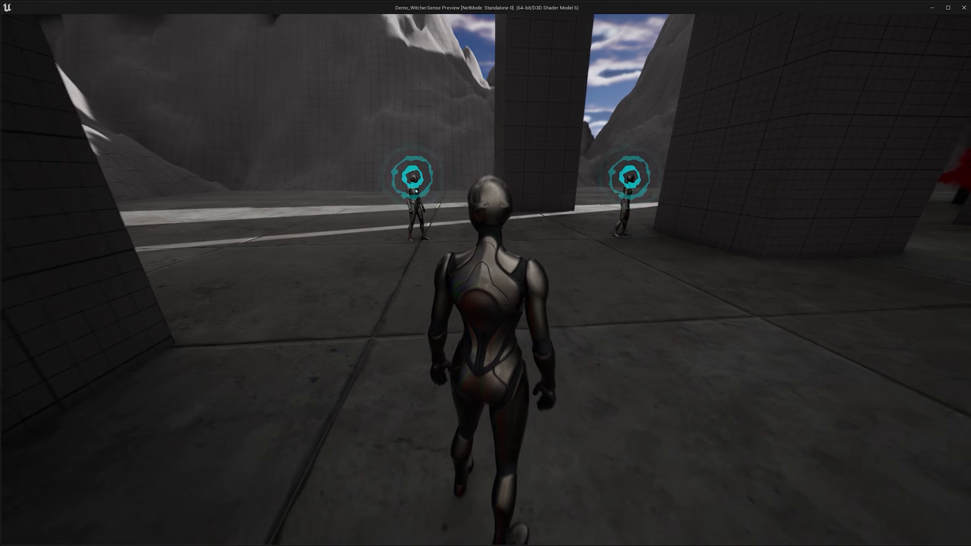
{"action": "key", "text": "e"}
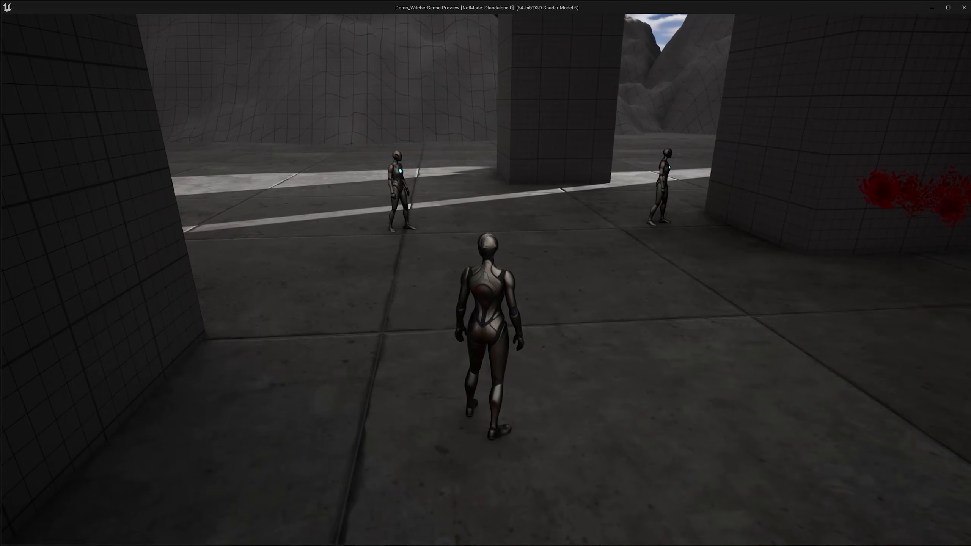
{"action": "key", "text": "e"}
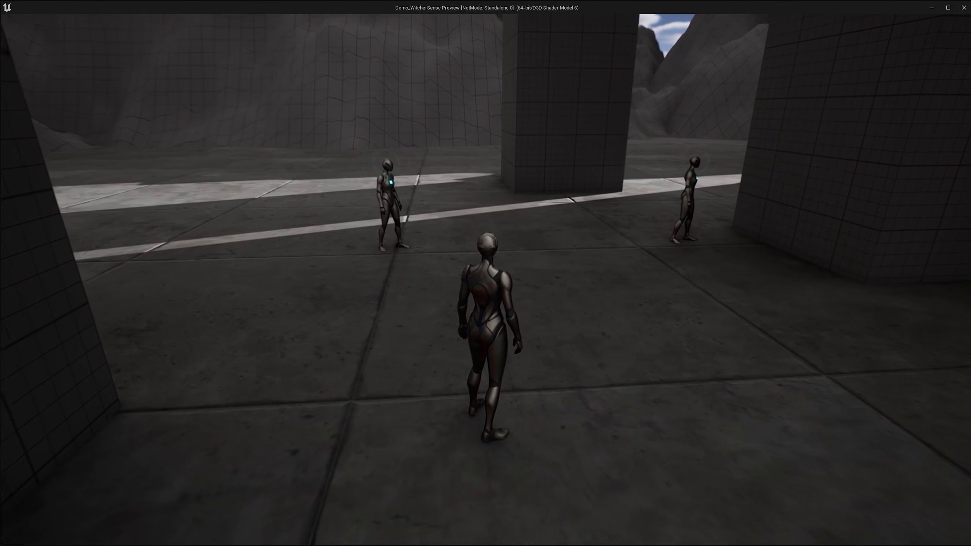
{"action": "key", "text": "e"}
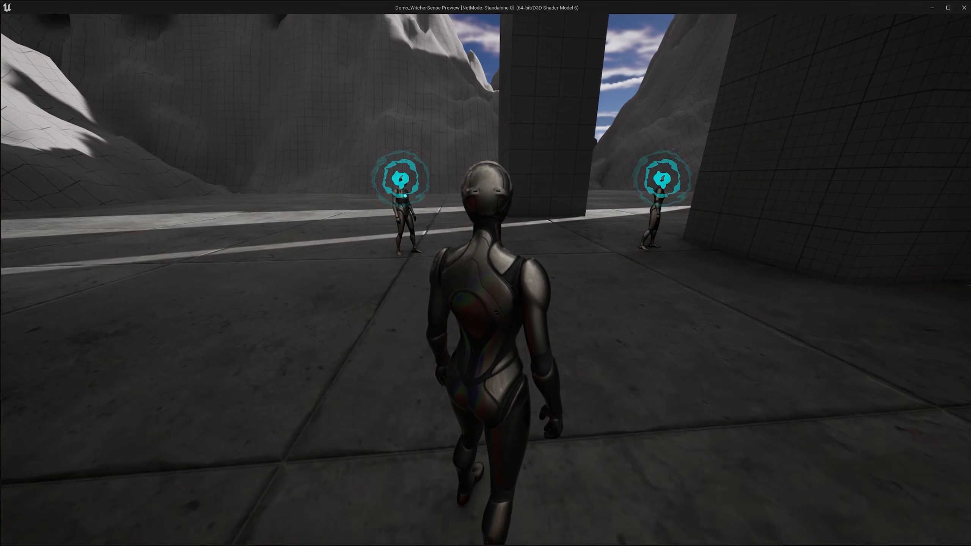
{"action": "key", "text": "w"}
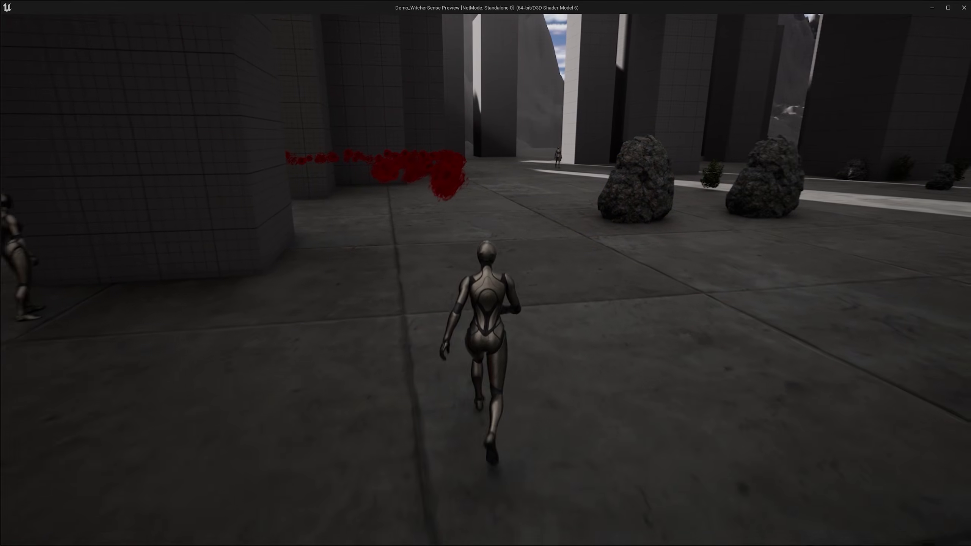
{"action": "key", "text": "e"}
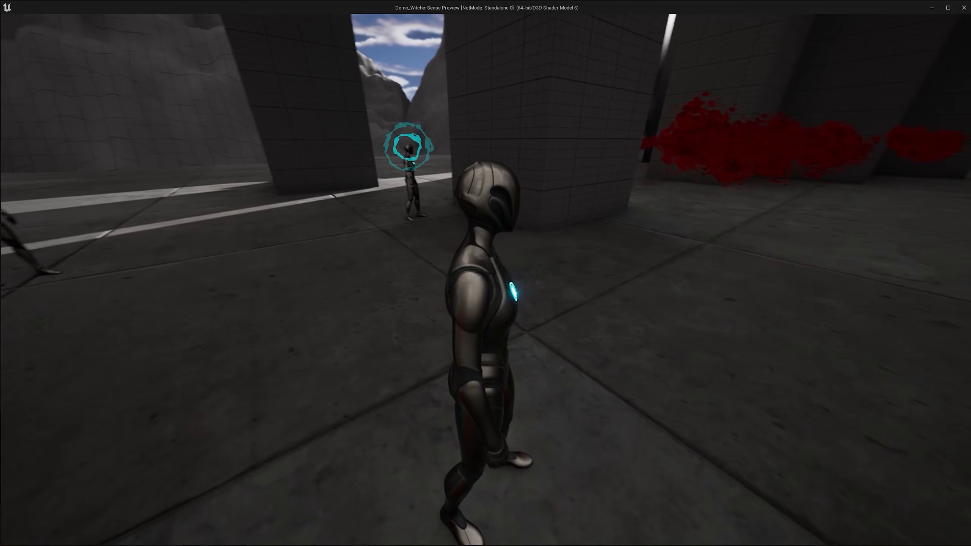
{"action": "key", "text": "w"}
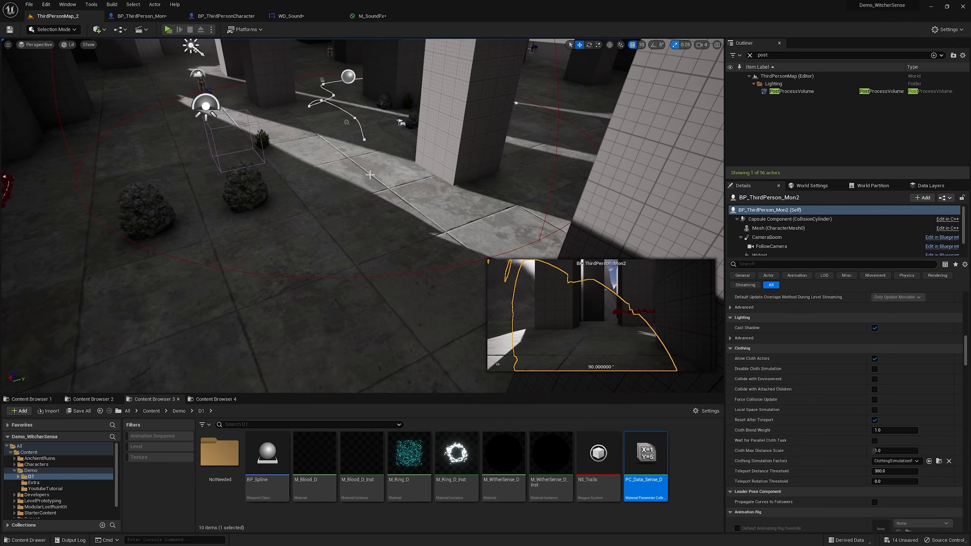
- Select the Sphere component of the BP_Spline trail in ThirdPersonMap_2 and set its Sphere Radius to about 1045
{"action": "right_click_drag", "start_coordinate": [370, 175], "coordinate": [334, 154]}
{"action": "key", "text": "s"}
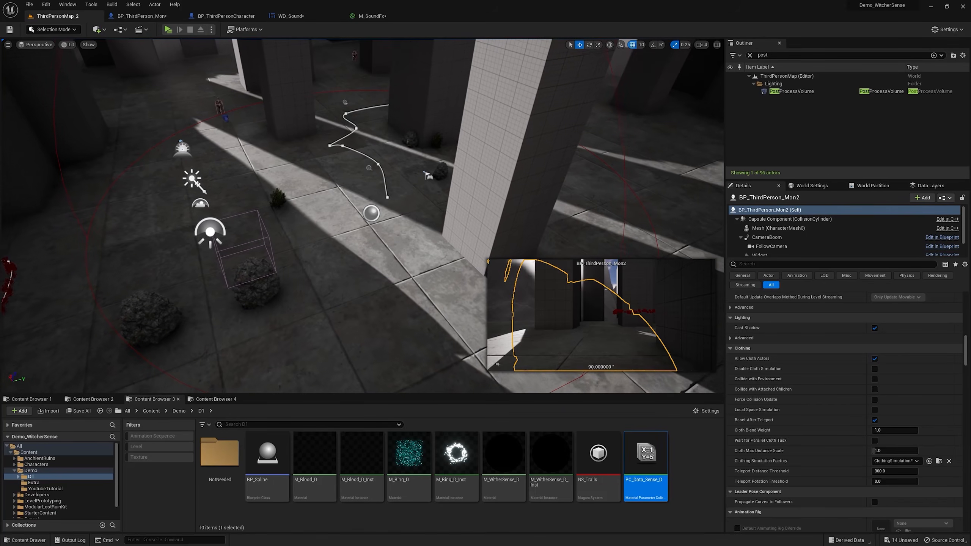
{"action": "left_click", "coordinate": [379, 165]}
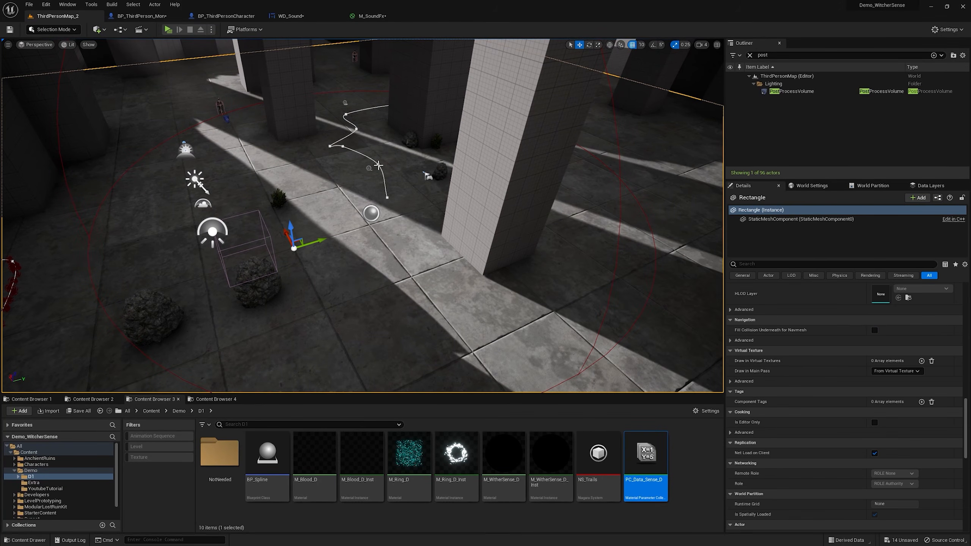
{"action": "left_click", "coordinate": [388, 196]}
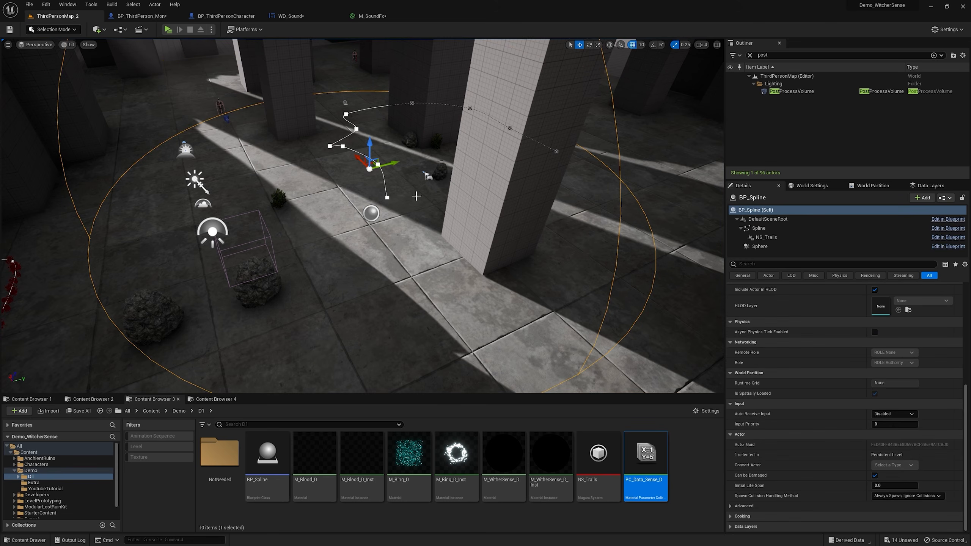
{"action": "left_click", "coordinate": [760, 246]}
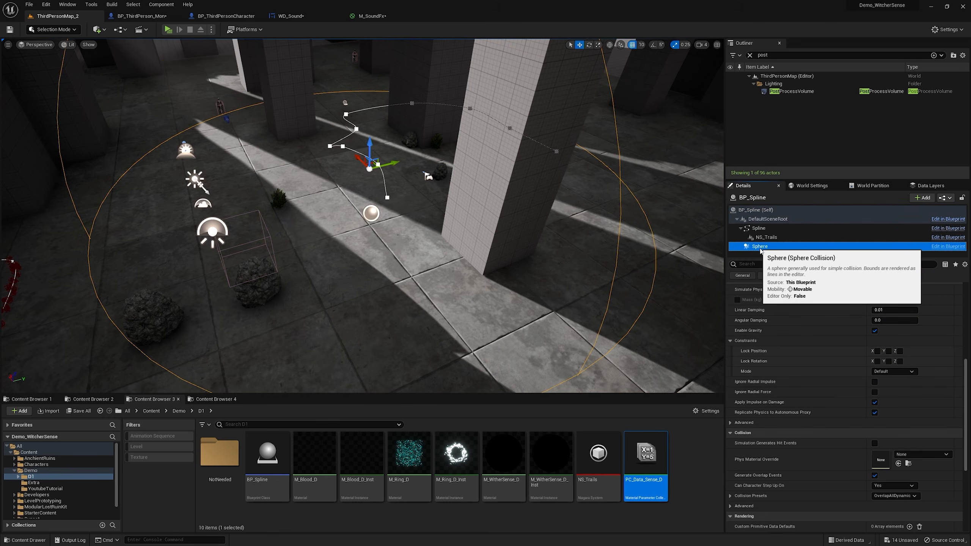
{"action": "scroll", "coordinate": [899, 416], "scroll_direction": "down", "scroll_amount": 2}
{"action": "scroll", "coordinate": [899, 416], "scroll_direction": "up", "scroll_amount": 5}
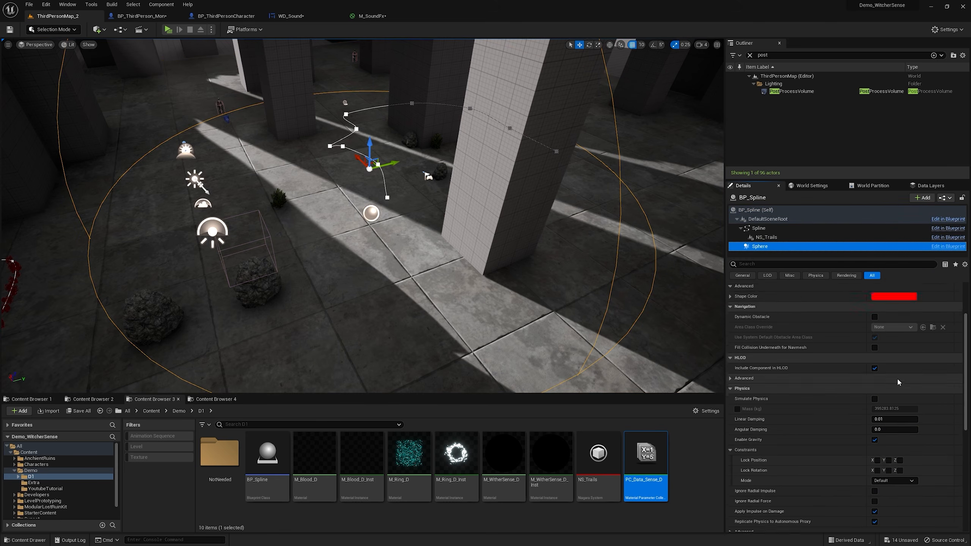
{"action": "left_click_drag", "start_coordinate": [897, 348], "coordinate": [864, 348]}
{"action": "mouse_move", "coordinate": [497, 229]}
{"action": "right_mouse_down"}
{"action": "mouse_move", "coordinate": [474, 226]}
{"action": "mouse_move", "coordinate": [497, 220]}
{"action": "right_mouse_up"}
{"action": "key", "text": "w"}
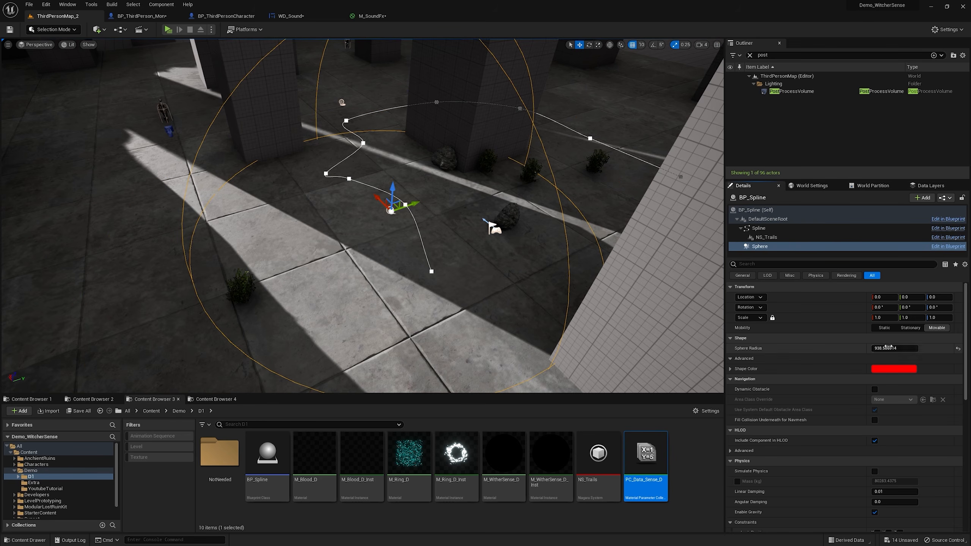
{"action": "left_click_drag", "start_coordinate": [885, 348], "coordinate": [870, 348]}
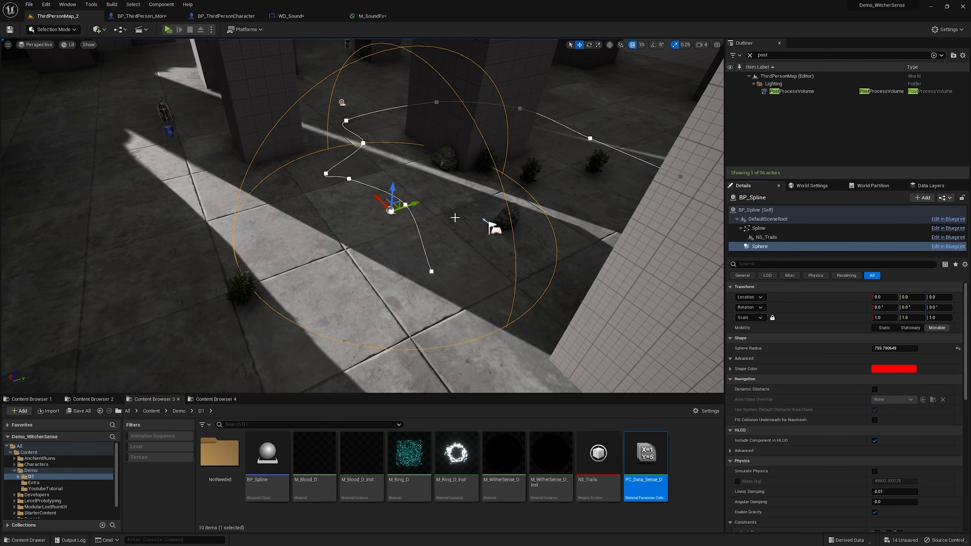
{"action": "left_click_drag", "start_coordinate": [882, 348], "coordinate": [896, 348]}
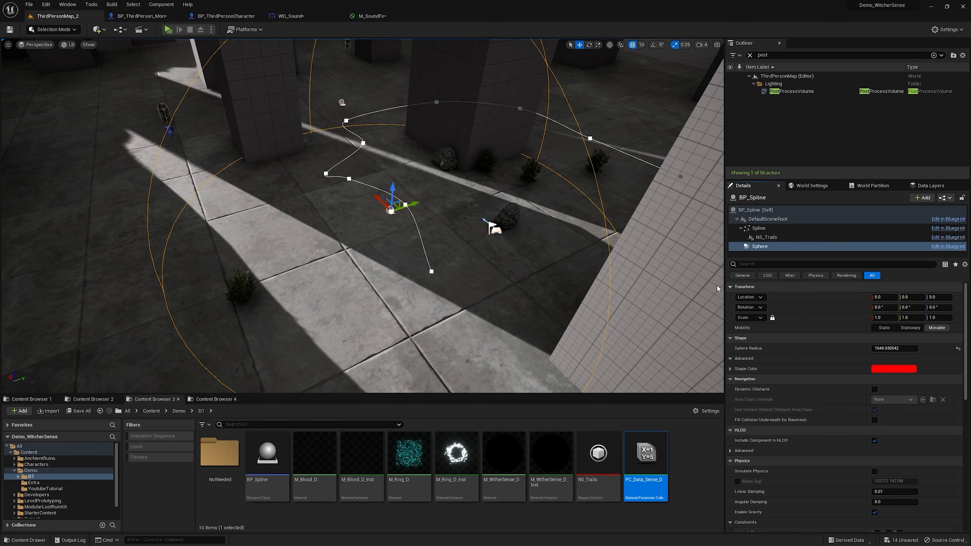
- Move the BP_Spline Sphere to location 160, 670, 0 over the trail and set its radius to about 1116
{"action": "right_click_drag", "start_coordinate": [382, 215], "coordinate": [349, 204]}
{"action": "mouse_move", "coordinate": [421, 231]}
{"action": "left_mouse_down"}
{"action": "mouse_move", "coordinate": [428, 235]}
{"action": "mouse_move", "coordinate": [377, 216]}
{"action": "mouse_move", "coordinate": [424, 217]}
{"action": "left_mouse_up"}
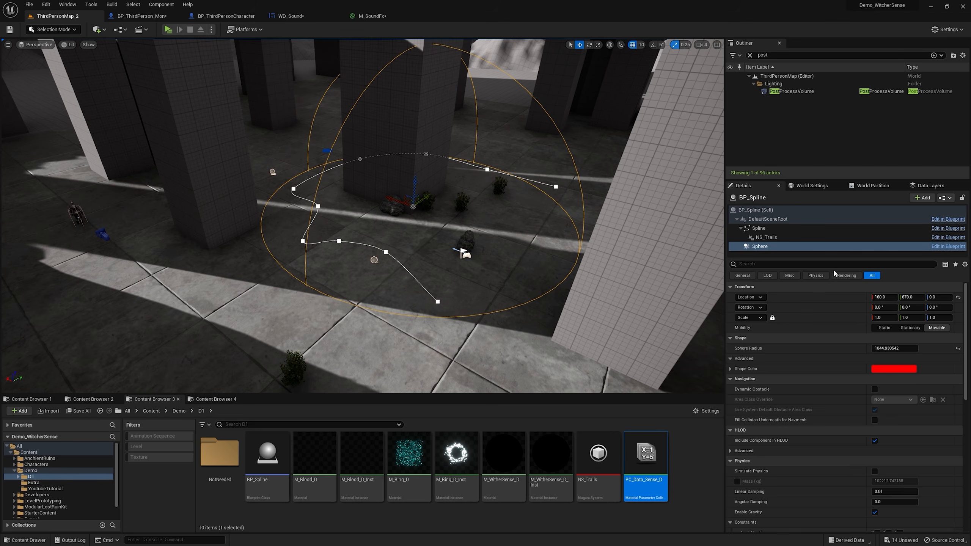
{"action": "mouse_move", "coordinate": [894, 348]}
{"action": "left_mouse_down"}
{"action": "mouse_move", "coordinate": [875, 348]}
{"action": "mouse_move", "coordinate": [904, 348]}
{"action": "mouse_move", "coordinate": [883, 348]}
{"action": "left_mouse_up"}
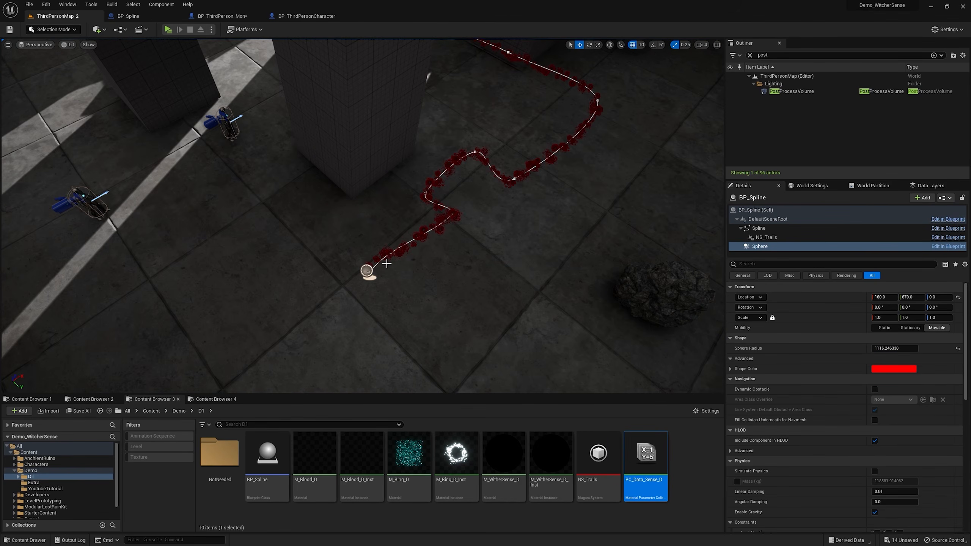
- Select the BP_Spline_Blood trail in the level and open its Blueprint for editing
{"action": "scroll", "coordinate": [382, 261], "scroll_direction": "up", "scroll_amount": 6}
{"action": "left_click", "coordinate": [518, 272]}
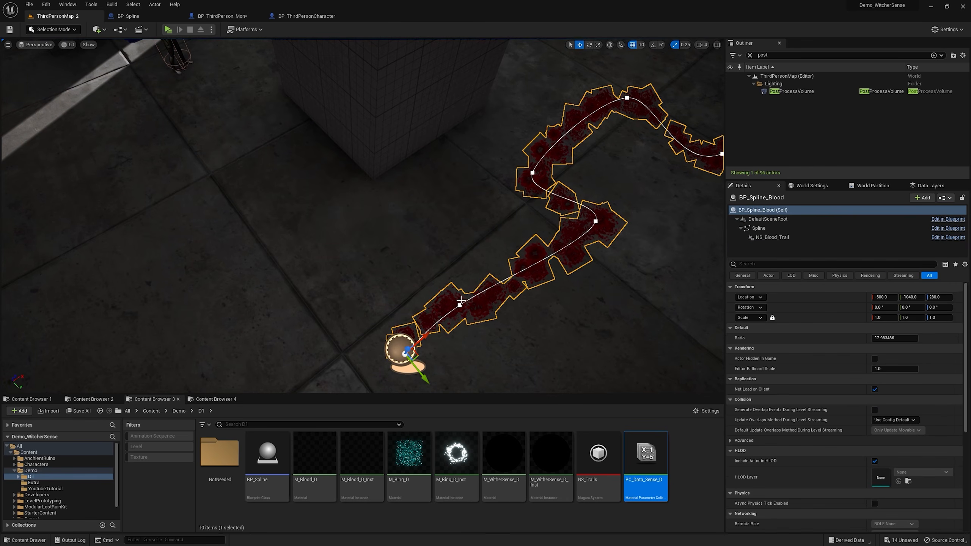
{"action": "key", "text": "s"}
{"action": "right_click_drag", "start_coordinate": [518, 272], "coordinate": [545, 239]}
{"action": "left_click", "coordinate": [950, 198]}
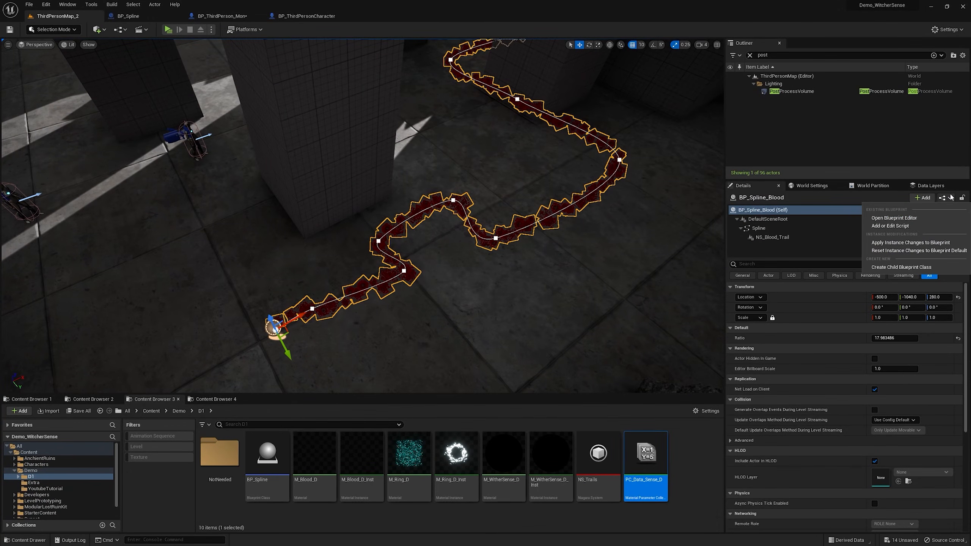
{"action": "left_click", "coordinate": [911, 219]}
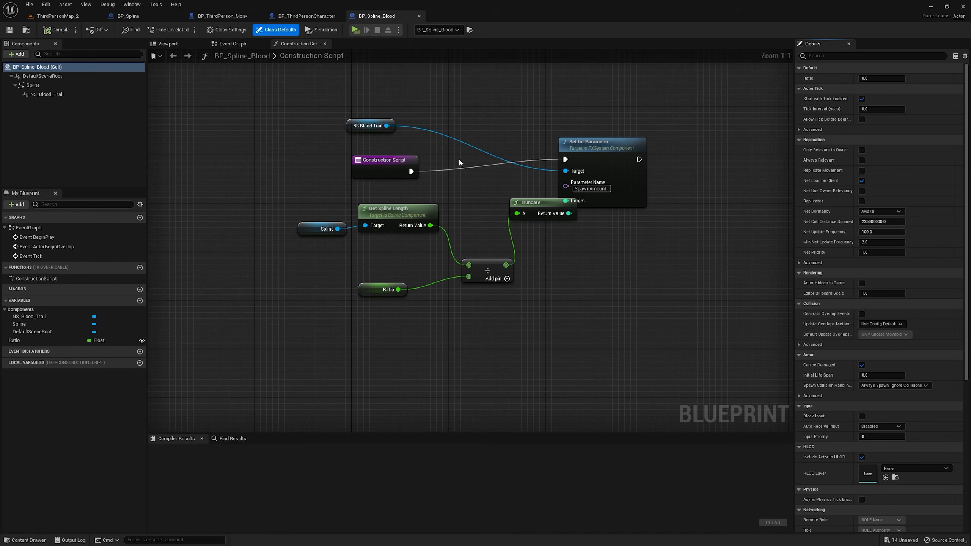
- Add a Sphere Collision component to BP_Spline_Blood and enlarge its radius well beyond the default spline
{"action": "left_click_drag", "start_coordinate": [360, 123], "coordinate": [377, 186]}
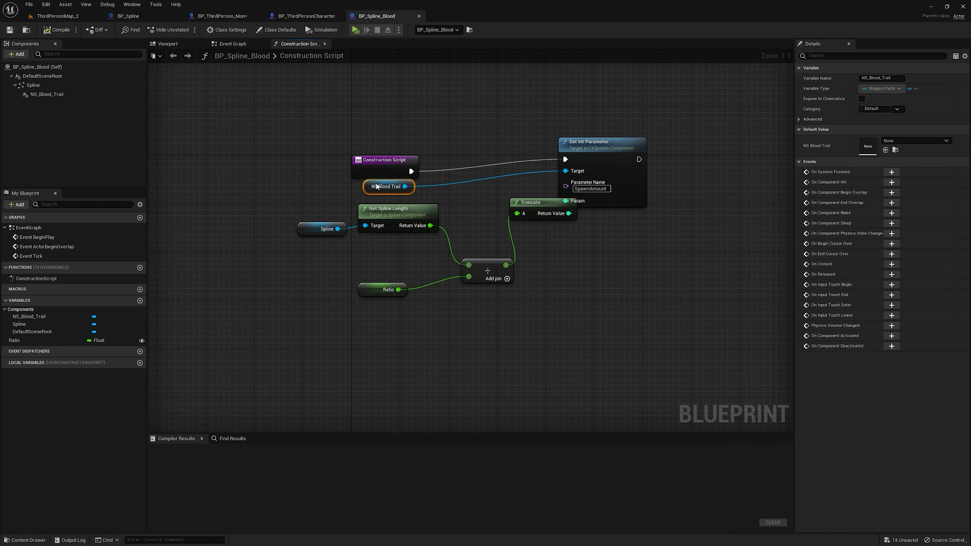
{"action": "left_click", "coordinate": [229, 44]}
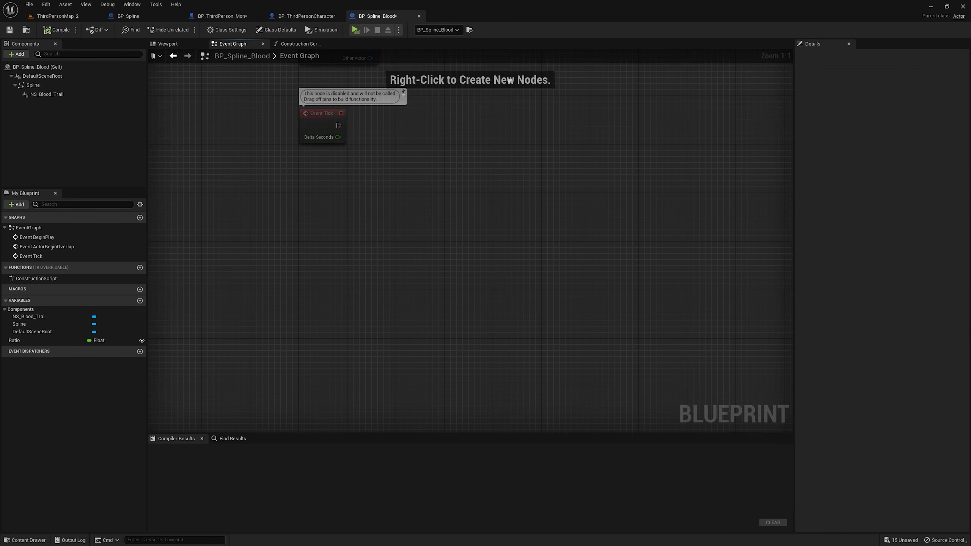
{"action": "left_click", "coordinate": [177, 45]}
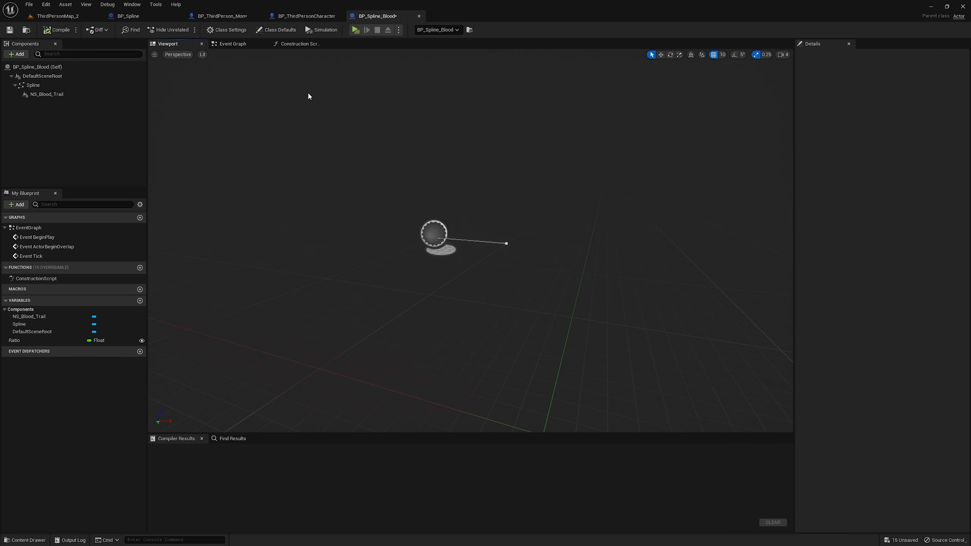
{"action": "left_click", "coordinate": [18, 54]}
{"action": "type", "text": "sphere"}
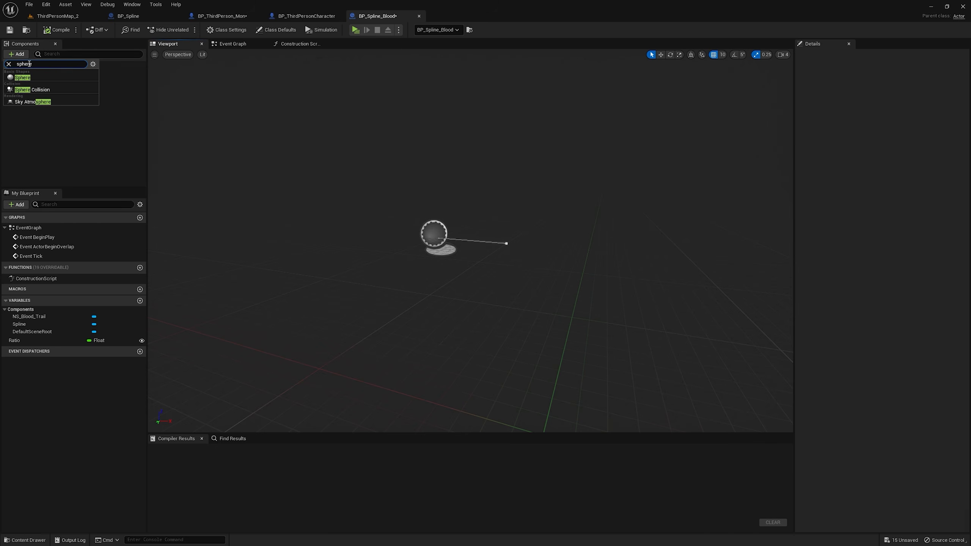
{"action": "left_click", "coordinate": [32, 90]}
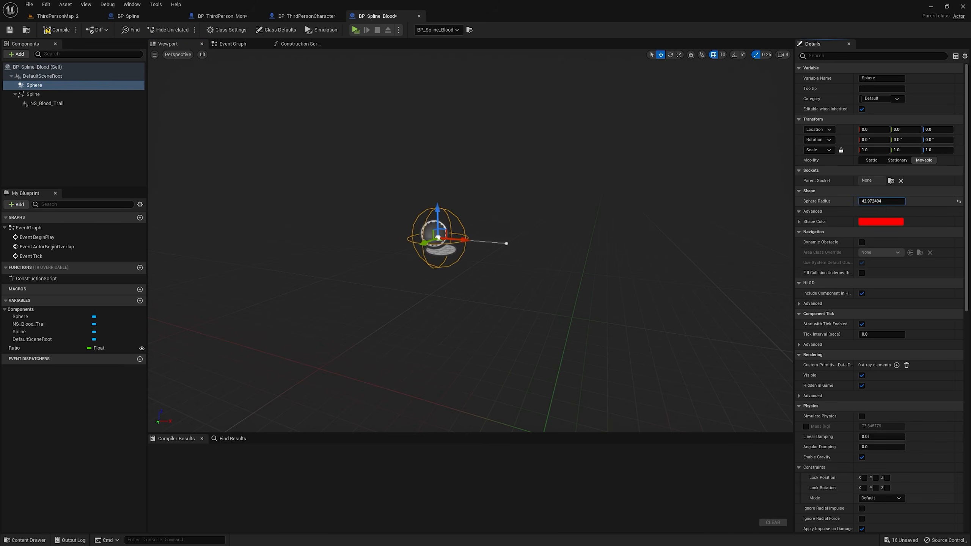
{"action": "left_click_drag", "start_coordinate": [879, 200], "coordinate": [925, 201]}
{"action": "scroll", "coordinate": [862, 282], "scroll_direction": "down", "scroll_amount": 10}
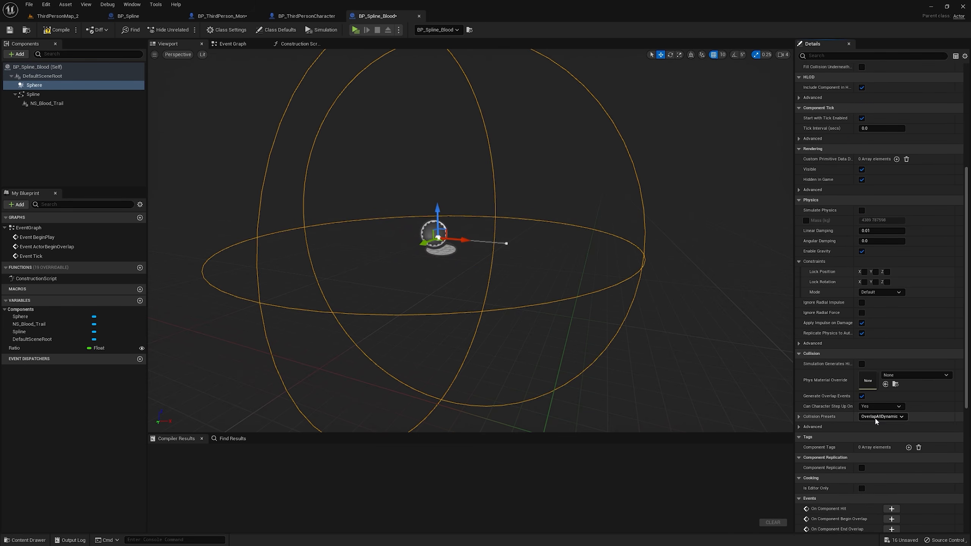
{"action": "left_click", "coordinate": [234, 44]}
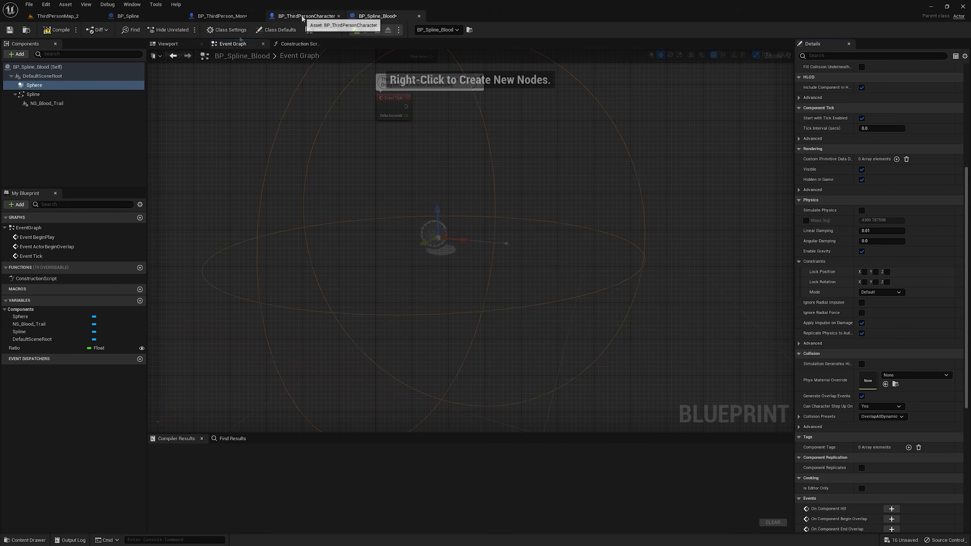
- In BP_ThirdPersonCharacter, add a Sphere Collision under the Capsule Component and raise it to the mannequin's head
{"action": "left_click", "coordinate": [302, 16]}
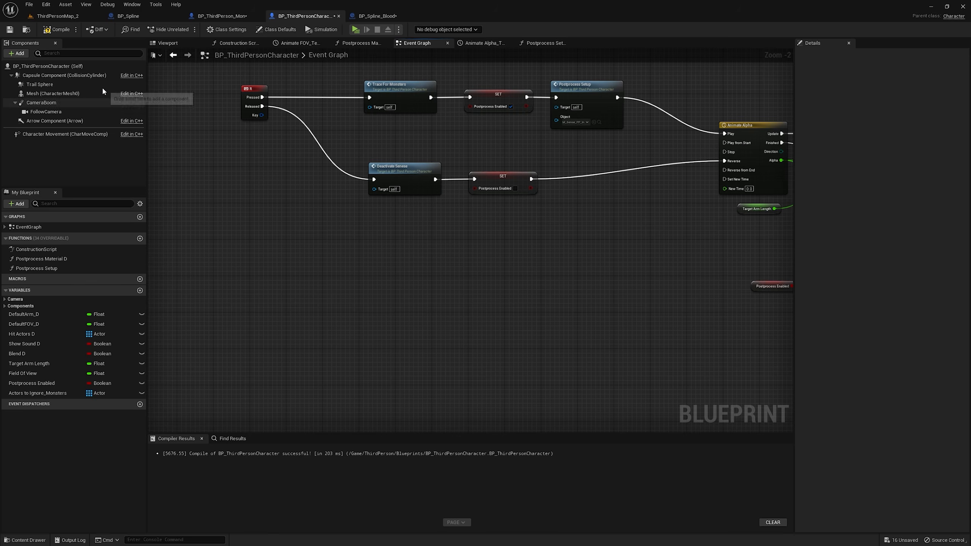
{"action": "left_click", "coordinate": [74, 75]}
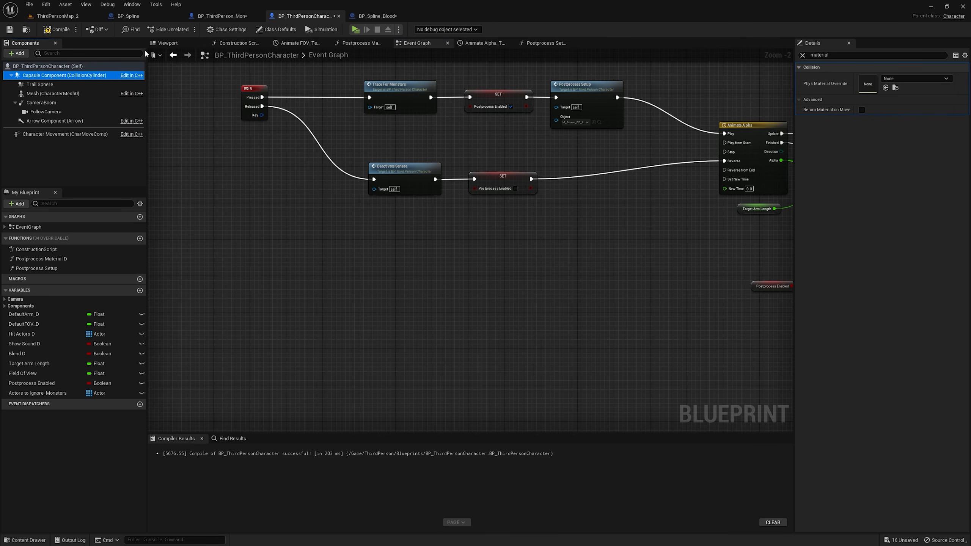
{"action": "left_click", "coordinate": [16, 53]}
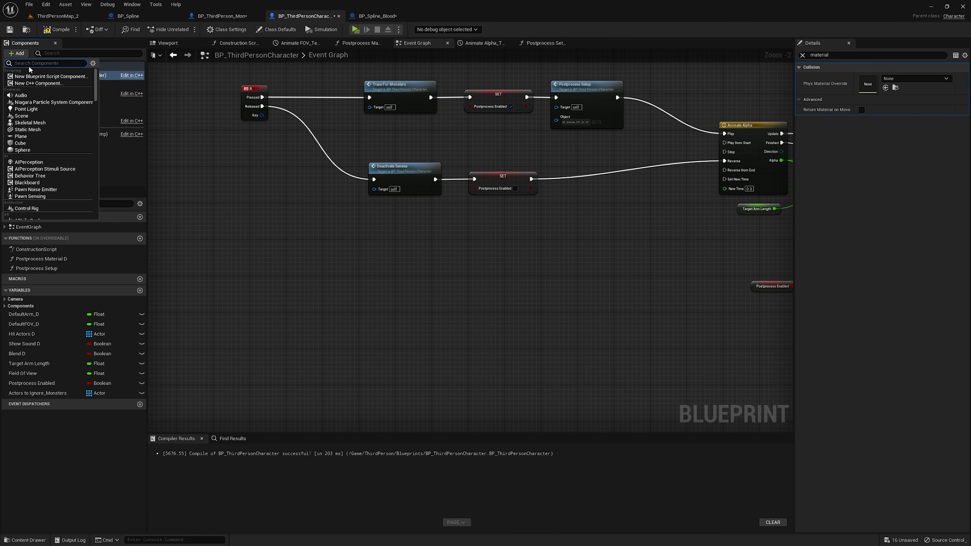
{"action": "type", "text": "coll"}
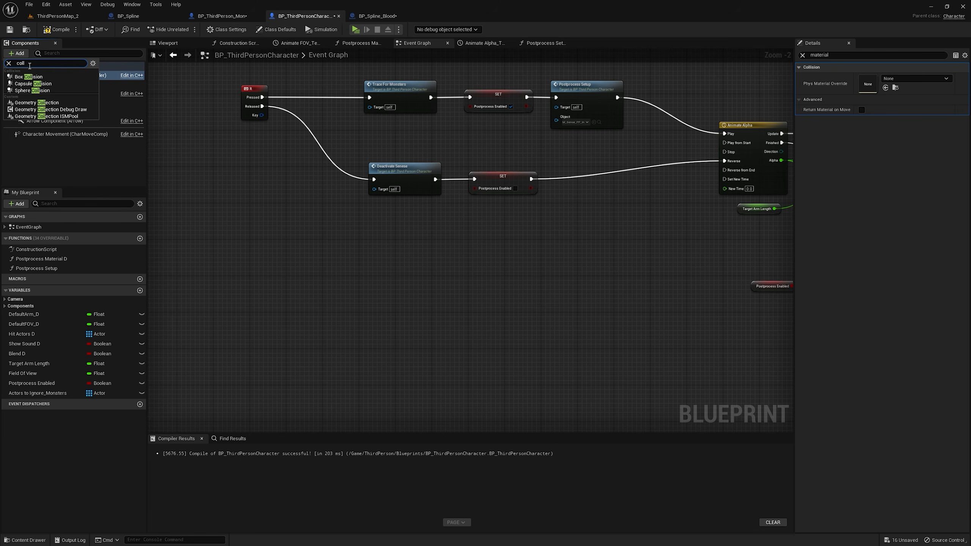
{"action": "left_click", "coordinate": [33, 90]}
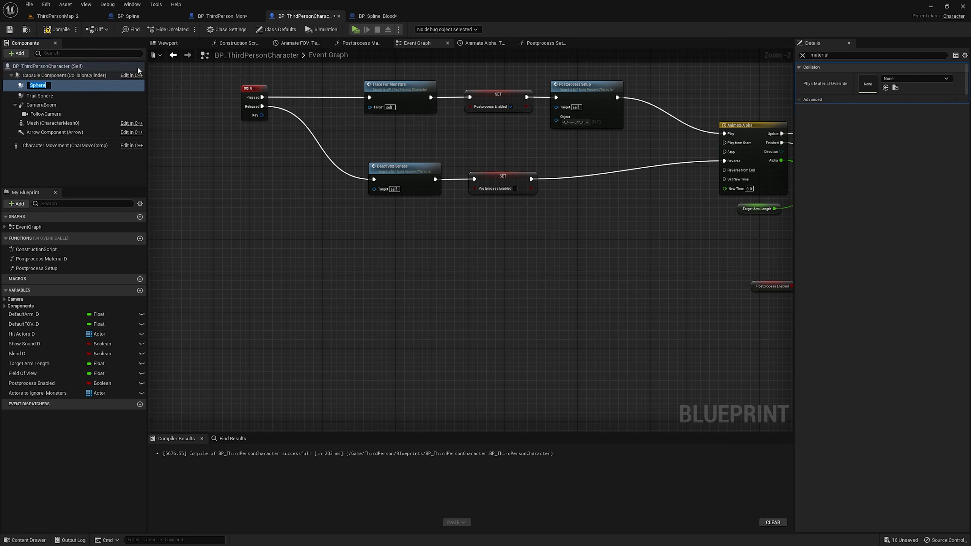
{"action": "left_click", "coordinate": [174, 44]}
{"action": "left_click_drag", "start_coordinate": [470, 216], "coordinate": [493, 145]}
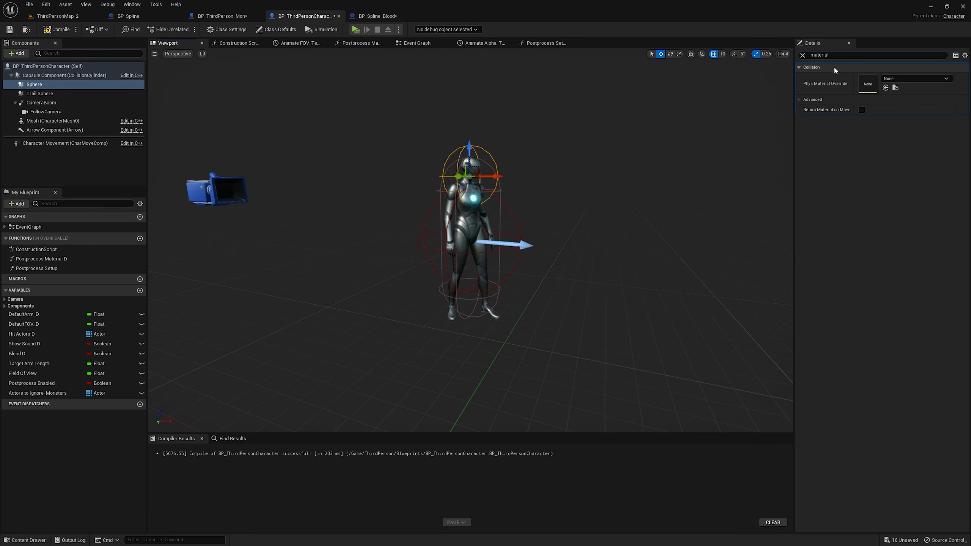
- Give the character's new Sphere component the component tag BloodSphere and copy the tag text
{"action": "left_click", "coordinate": [802, 56]}
{"action": "type", "text": "tag"}
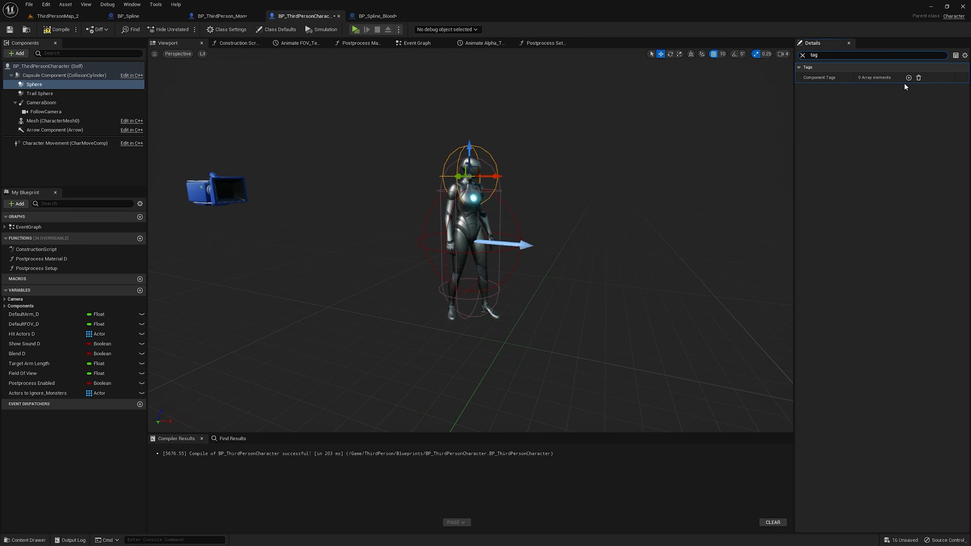
{"action": "left_click", "coordinate": [909, 78]}
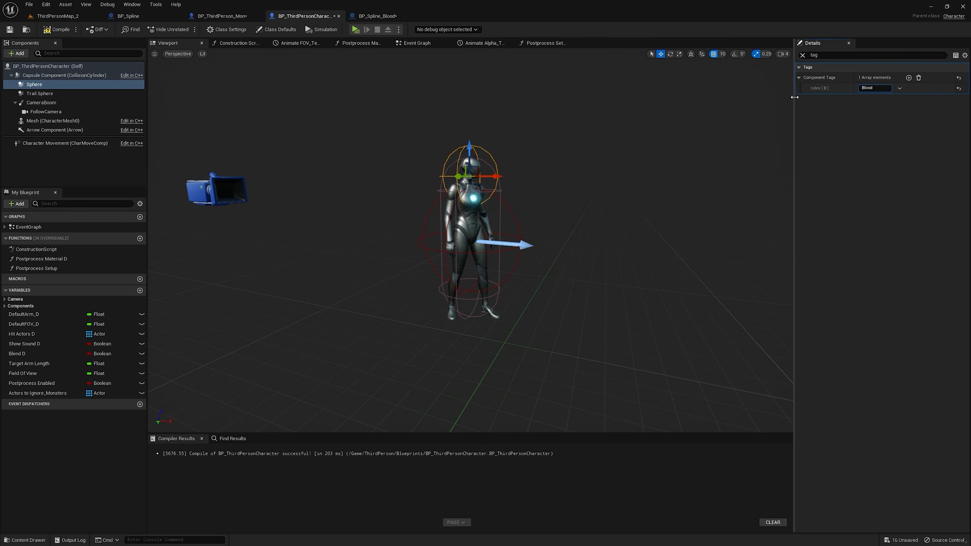
{"action": "left_click", "coordinate": [876, 88]}
{"action": "right_click", "coordinate": [879, 89]}
{"action": "left_click", "coordinate": [913, 122]}
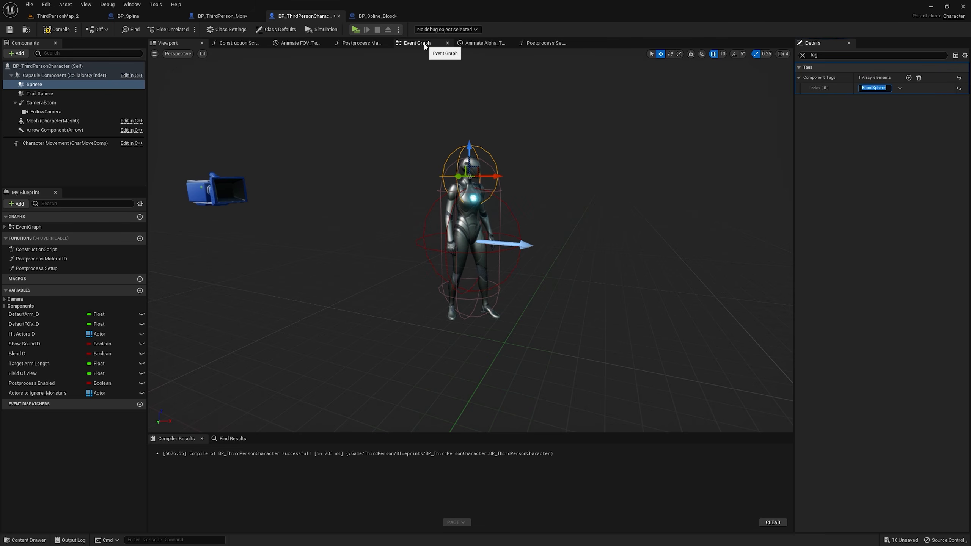
- Run a Set Collision Enabled node for the Sphere straight after the Trace for Monsters event, with New Type Query Only (No Physics Collision)
{"action": "left_click", "coordinate": [424, 44]}
{"action": "right_click_drag", "start_coordinate": [771, 309], "coordinate": [494, 215]}
{"action": "mouse_move", "coordinate": [497, 205]}
{"action": "left_mouse_down"}
{"action": "mouse_move", "coordinate": [488, 196]}
{"action": "mouse_move", "coordinate": [287, 197]}
{"action": "left_mouse_up"}
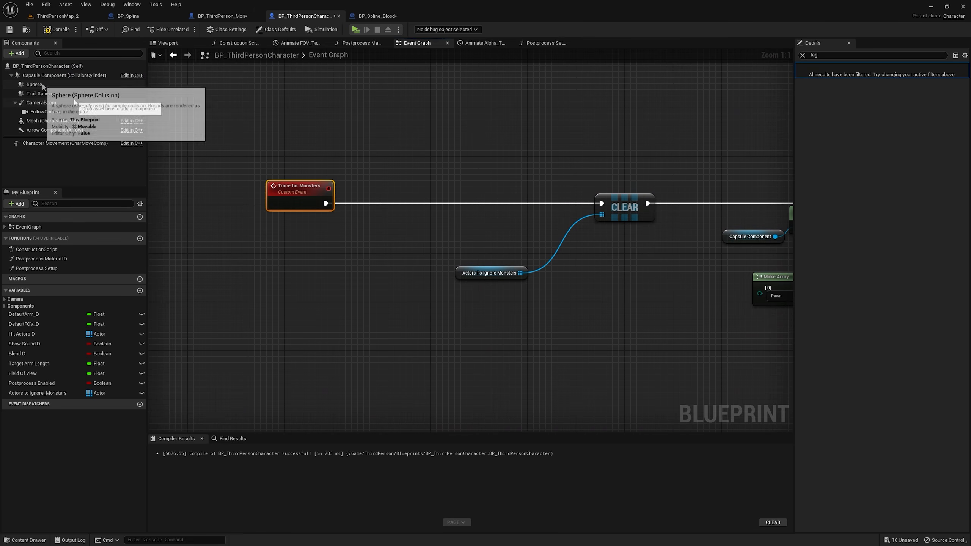
{"action": "left_click_drag", "start_coordinate": [35, 85], "coordinate": [407, 197]}
{"action": "type", "text": "set coll"}
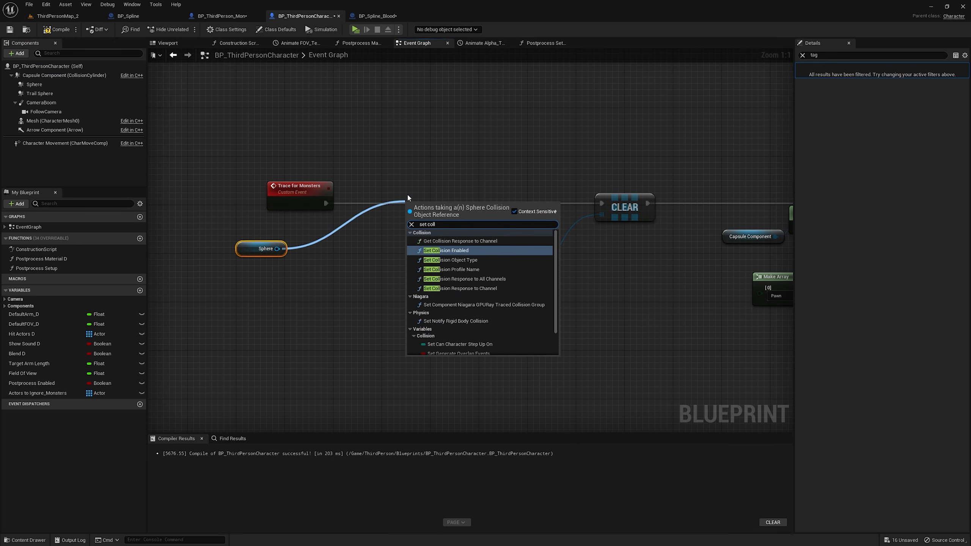
{"action": "left_click", "coordinate": [446, 251]}
{"action": "left_click_drag", "start_coordinate": [326, 203], "coordinate": [376, 211]}
{"action": "left_click", "coordinate": [413, 234]}
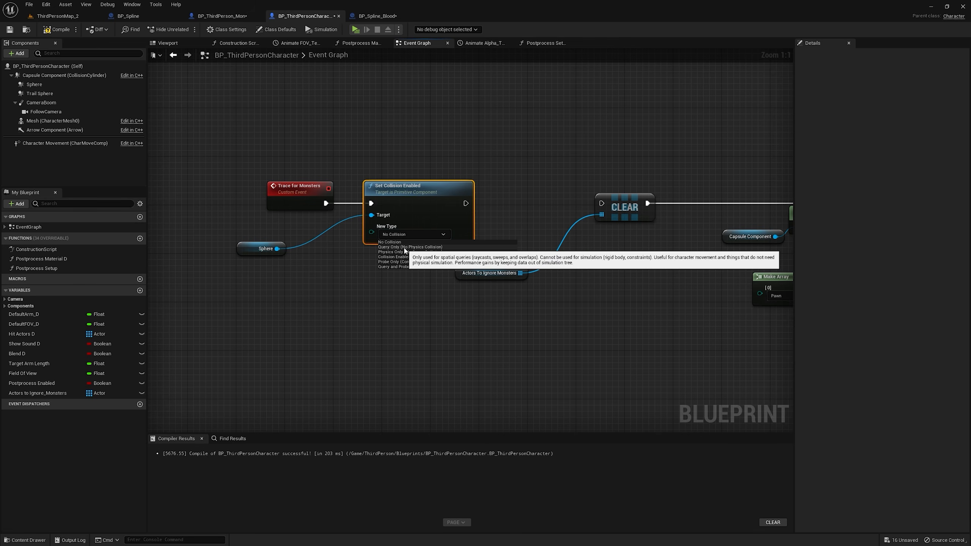
{"action": "left_click", "coordinate": [404, 248]}
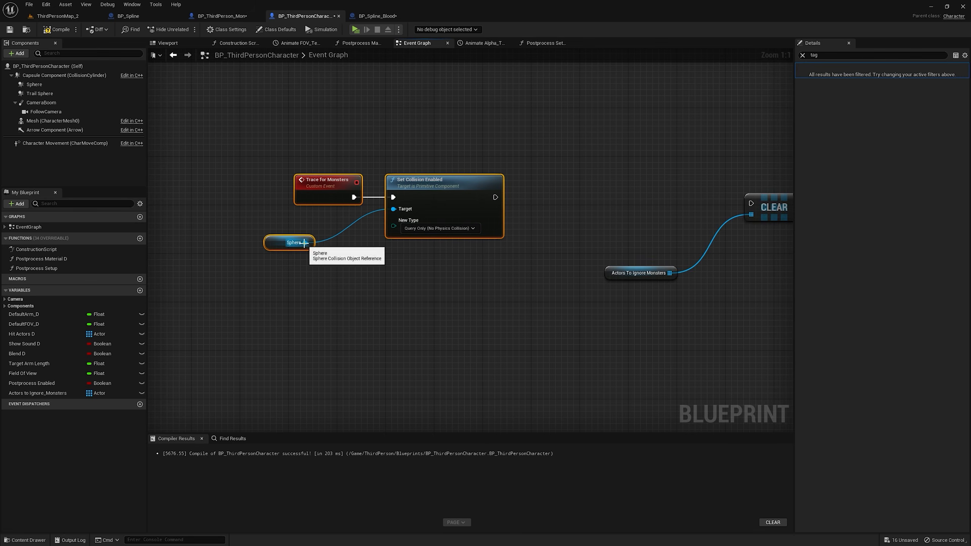
- Insert a Set Collision Object Type node for the Sphere with channel WorldDynamic before CLEAR, and change the Sphere component's collision preset
{"action": "left_click_drag", "start_coordinate": [305, 242], "coordinate": [438, 253]}
{"action": "type", "text": "set coll"}
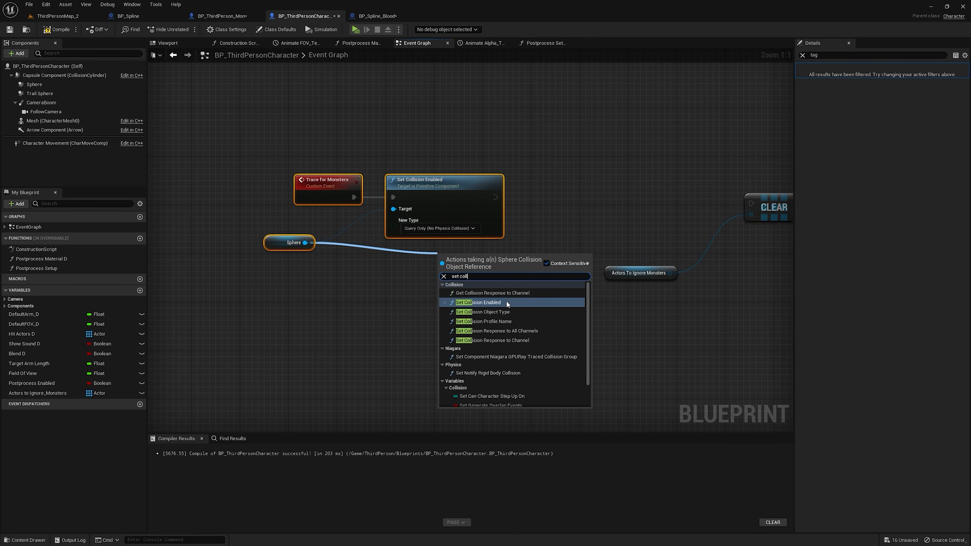
{"action": "left_click", "coordinate": [483, 312]}
{"action": "left_click_drag", "start_coordinate": [495, 270], "coordinate": [556, 218]}
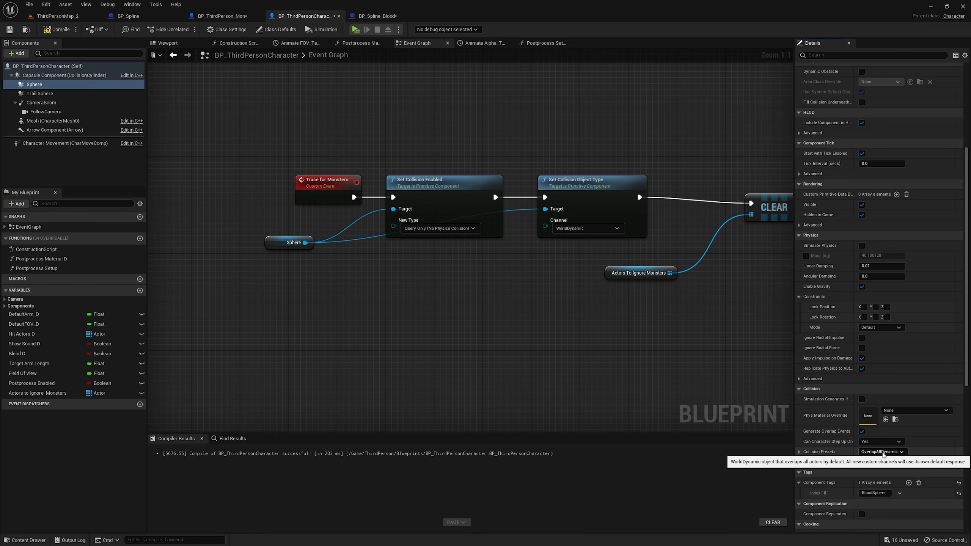
{"action": "left_click", "coordinate": [883, 452]}
{"action": "left_click", "coordinate": [875, 331]}
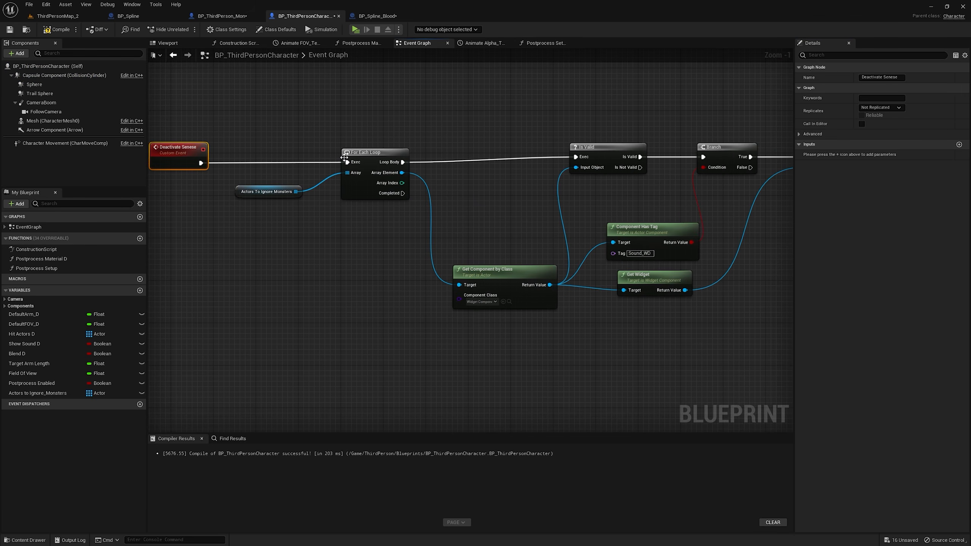
- In the Deactivate Sense chain, run Set Collision Enabled for the Sphere with No Collision when the For Each Loop completes
{"action": "right_click_drag", "start_coordinate": [360, 151], "coordinate": [420, 151]}
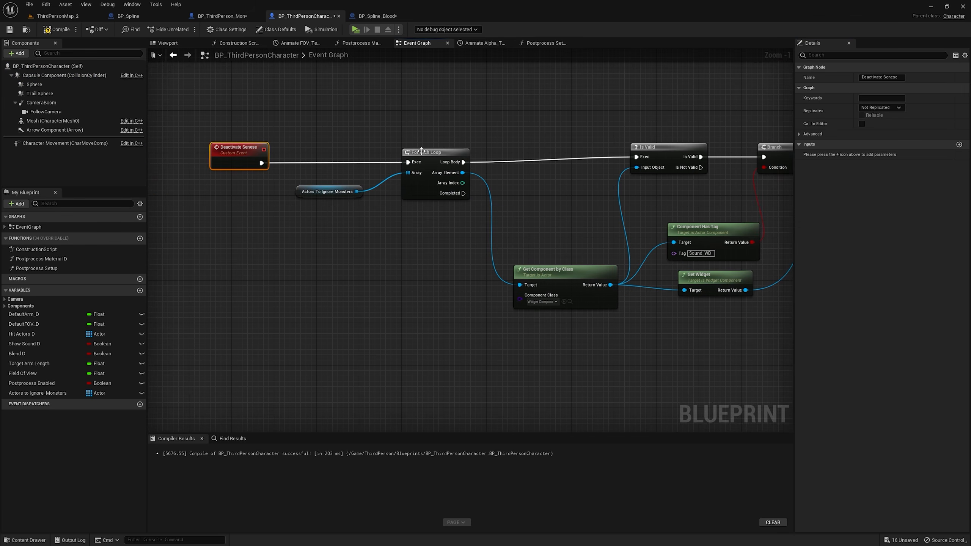
{"action": "scroll", "coordinate": [435, 189], "scroll_direction": "up", "scroll_amount": 1}
{"action": "left_click_drag", "start_coordinate": [34, 84], "coordinate": [656, 359]}
{"action": "type", "text": "collision"}
{"action": "left_click", "coordinate": [718, 458]}
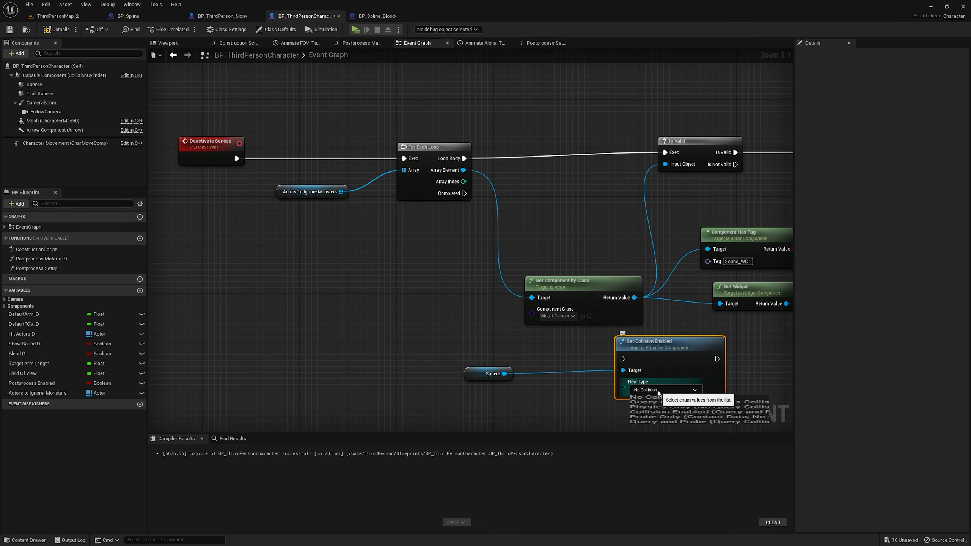
{"action": "left_click", "coordinate": [544, 350]}
{"action": "left_click_drag", "start_coordinate": [459, 198], "coordinate": [601, 355]}
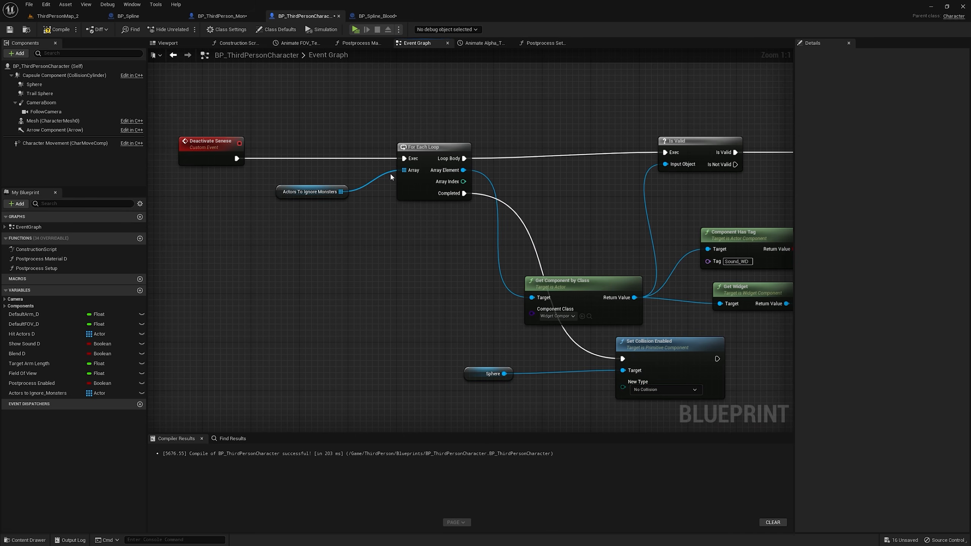
- In ThirdPersonMap_2, move the BP_Spline_Blood Sphere to location 830, 0, 0 and set its radius to about 997
{"action": "left_click", "coordinate": [74, 16]}
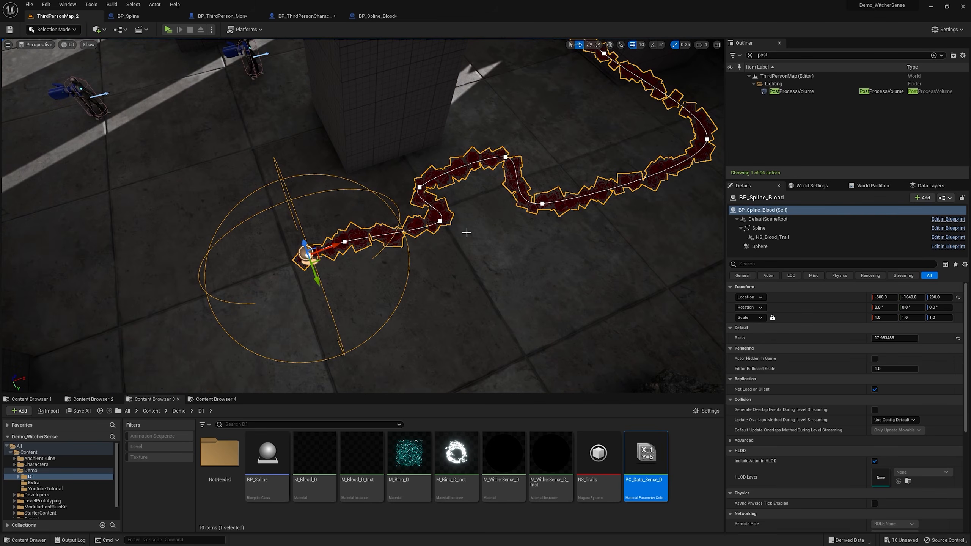
{"action": "left_click", "coordinate": [759, 247]}
{"action": "left_click_drag", "start_coordinate": [884, 348], "coordinate": [908, 348]}
{"action": "left_click_drag", "start_coordinate": [908, 348], "coordinate": [919, 348]}
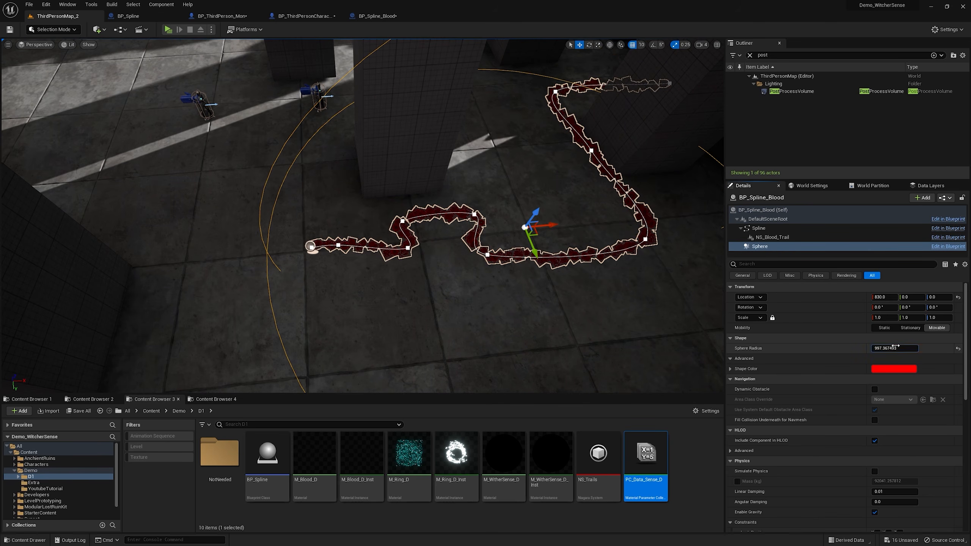
{"action": "right_click_drag", "start_coordinate": [629, 258], "coordinate": [688, 266]}
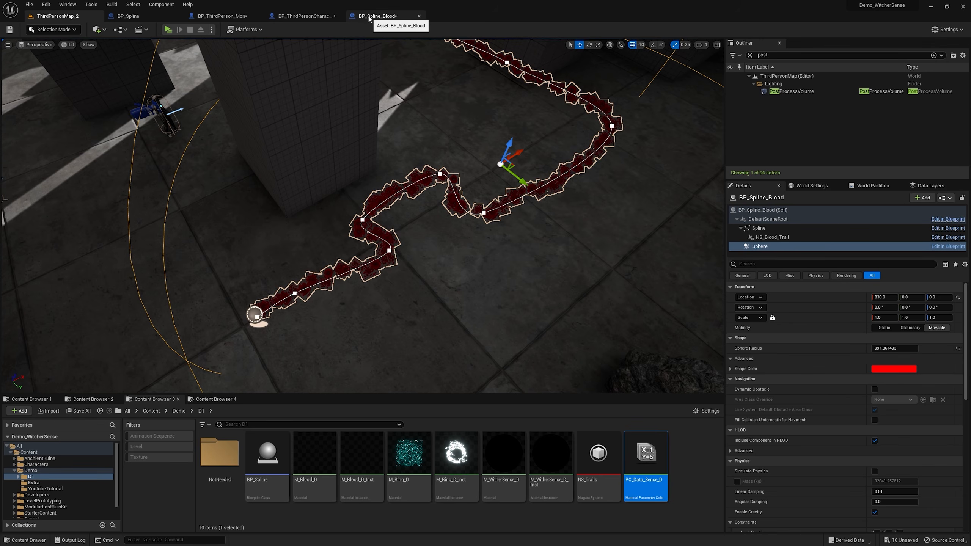
- In BP_Spline_Blood, add the Sphere's begin-overlap event and a Component Has Tag check for BloodSphere on its Overlapped Component
{"action": "left_click", "coordinate": [369, 16]}
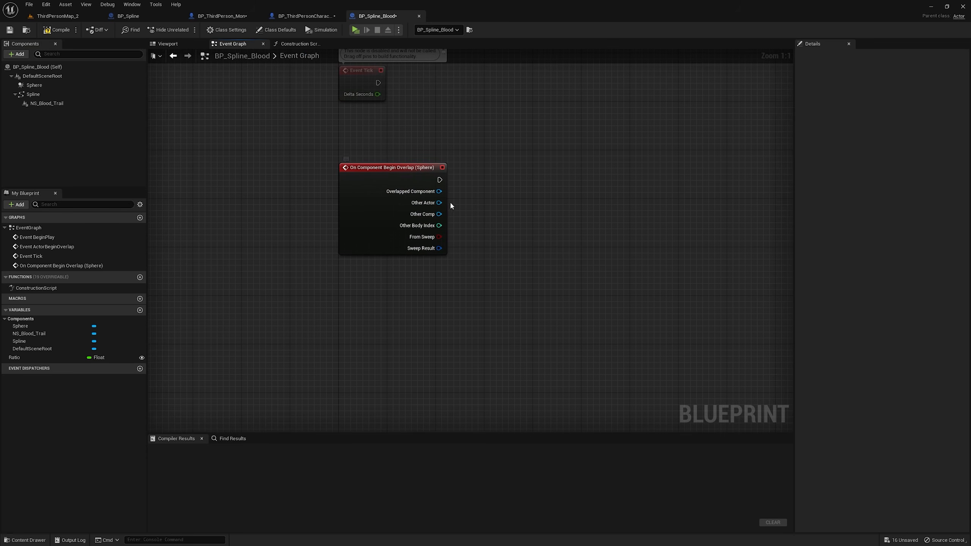
{"action": "left_click_drag", "start_coordinate": [427, 195], "coordinate": [511, 177]}
{"action": "type", "text": "has tag"}
{"action": "left_click", "coordinate": [549, 241]}
{"action": "left_click", "coordinate": [547, 210]}
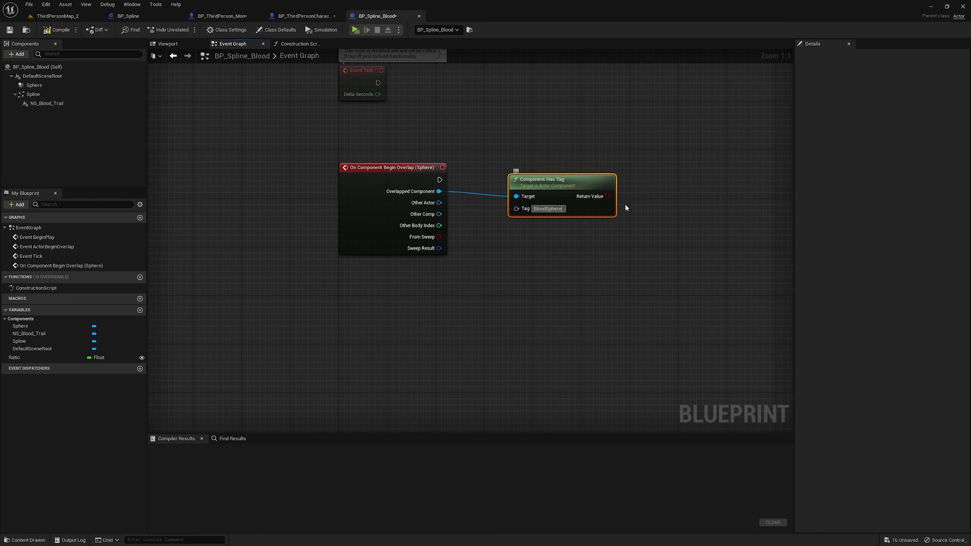
{"action": "left_click_drag", "start_coordinate": [588, 185], "coordinate": [558, 196]}
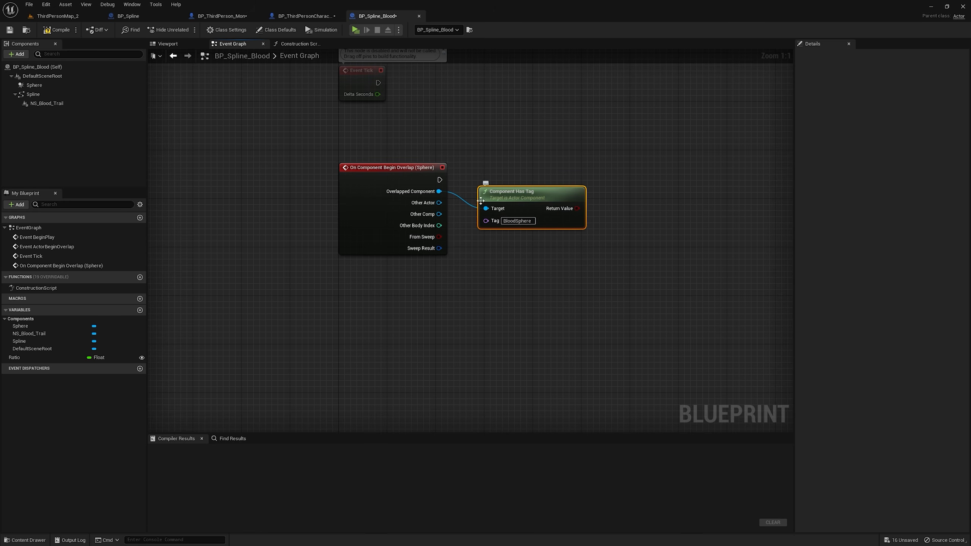
- Add a Branch on the tag check, run it from the overlap event, and print "Hello" when true
{"action": "left_click", "coordinate": [623, 155]}
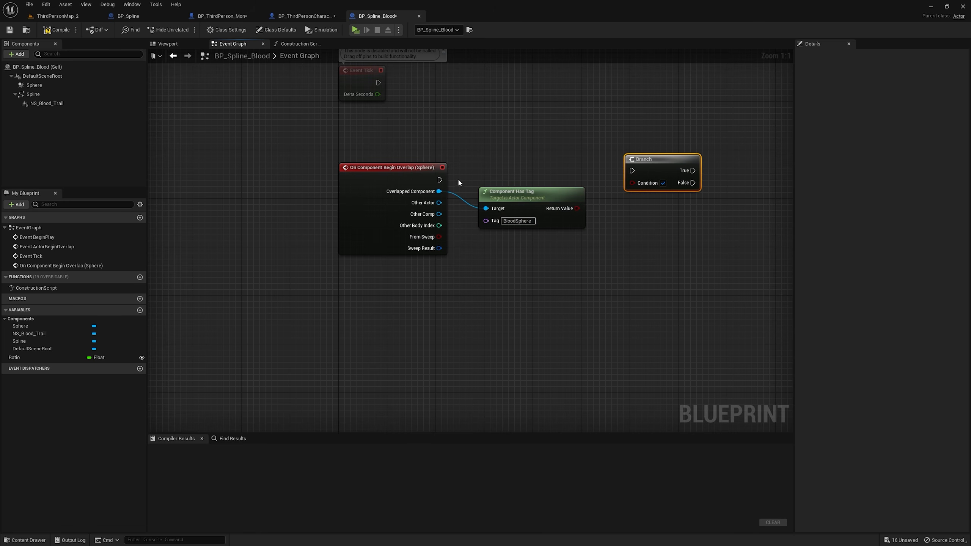
{"action": "left_click_drag", "start_coordinate": [440, 180], "coordinate": [632, 170]}
{"action": "left_click_drag", "start_coordinate": [577, 209], "coordinate": [633, 183]}
{"action": "right_click_drag", "start_coordinate": [705, 180], "coordinate": [570, 178]}
{"action": "left_click_drag", "start_coordinate": [605, 165], "coordinate": [612, 162]}
{"action": "type", "text": "print"}
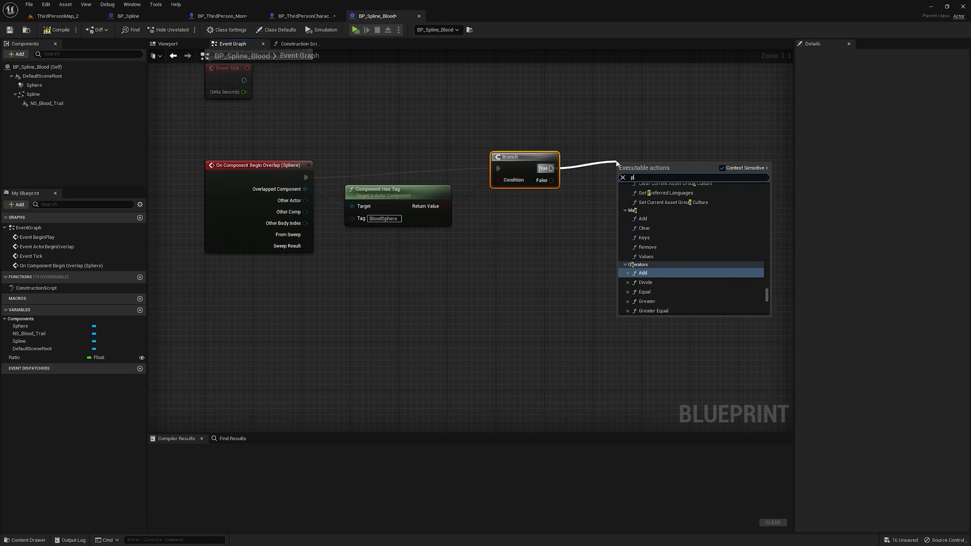
{"action": "key", "text": "Return"}
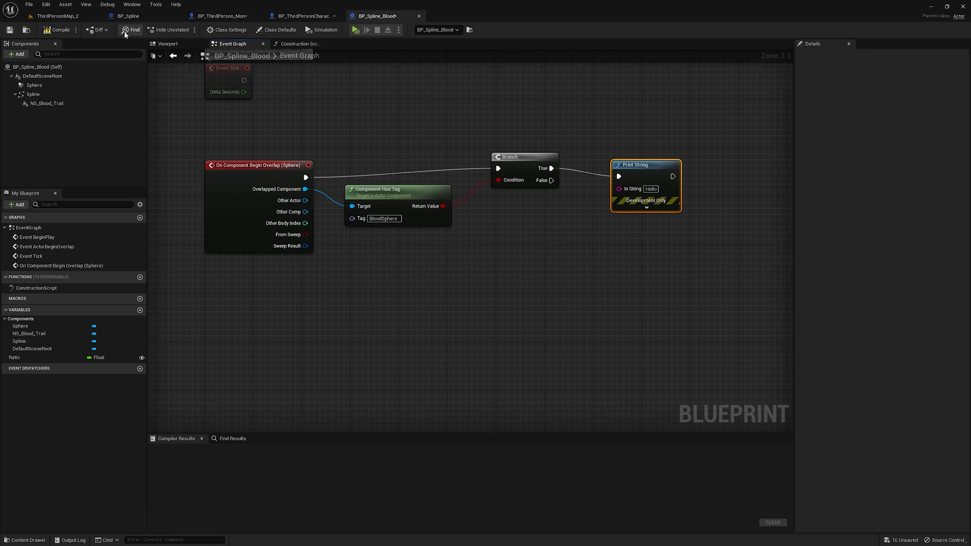
- Play-test ThirdPersonMap_2 and walk the character toward the blood trail to test the sphere overlap print
{"action": "left_click", "coordinate": [83, 19]}
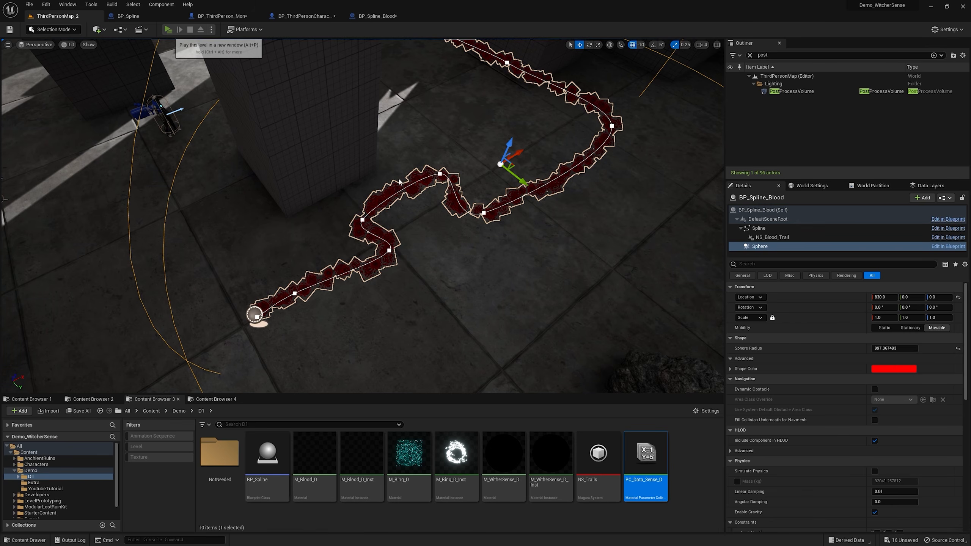
{"action": "left_click", "coordinate": [179, 29]}
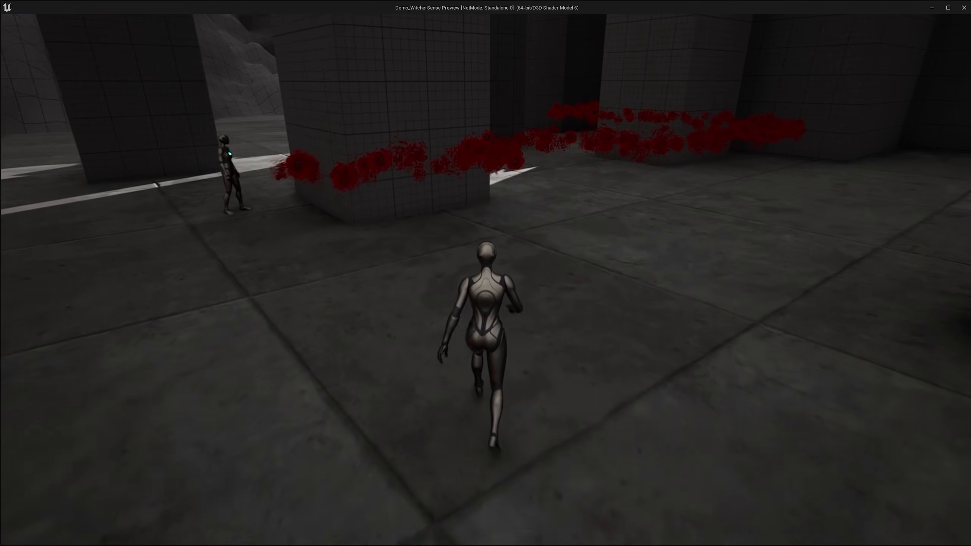
{"action": "key", "text": "w"}
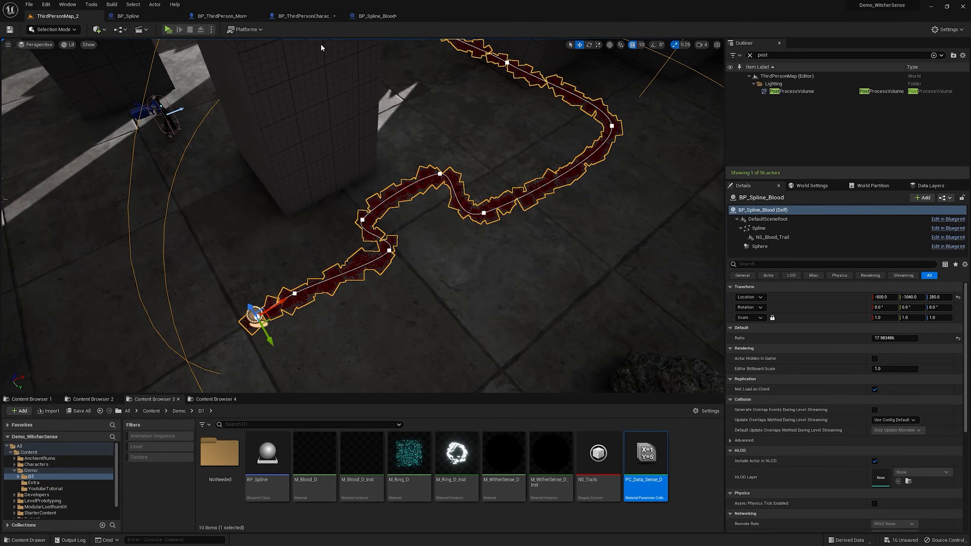
- In BP_Spline_Blood, feed the overlap event's Other Comp into the Component Has Tag target, and play-test the overlap in the map
{"action": "left_click", "coordinate": [377, 15]}
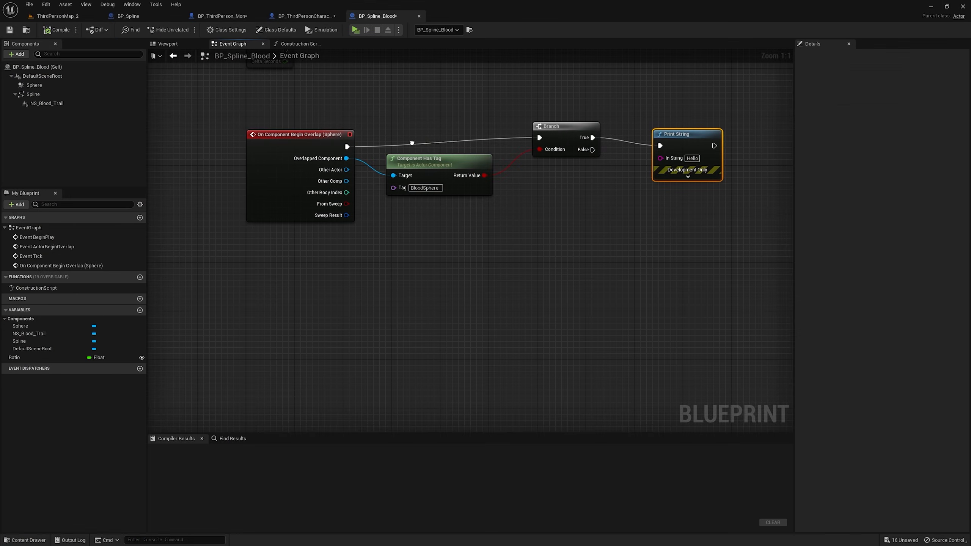
{"action": "left_click_drag", "start_coordinate": [346, 182], "coordinate": [440, 171]}
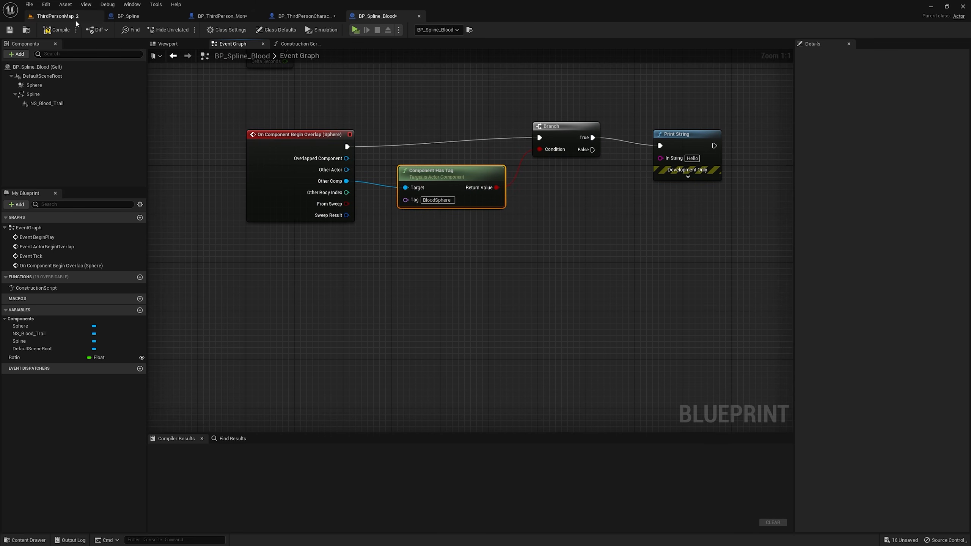
{"action": "left_click", "coordinate": [61, 16]}
{"action": "left_click", "coordinate": [168, 29]}
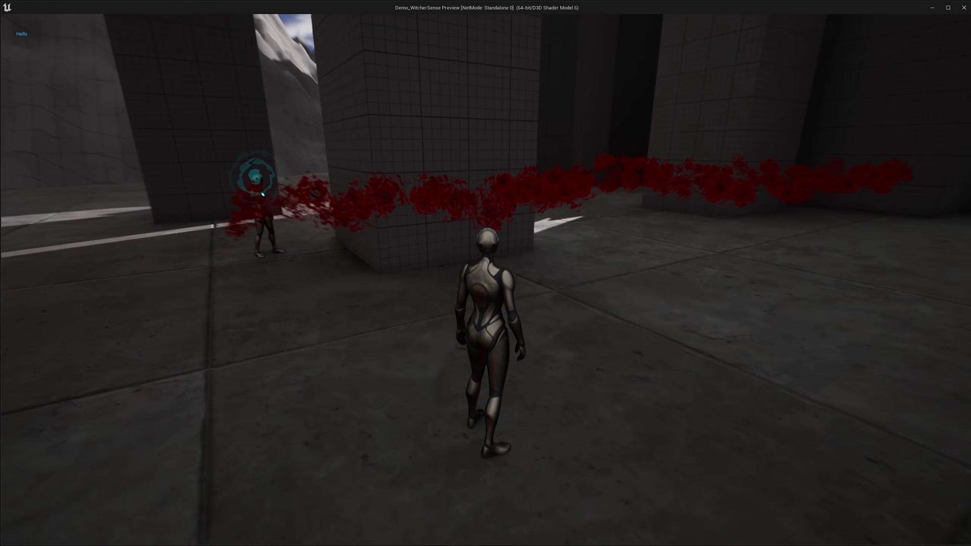
{"action": "key", "text": "w"}
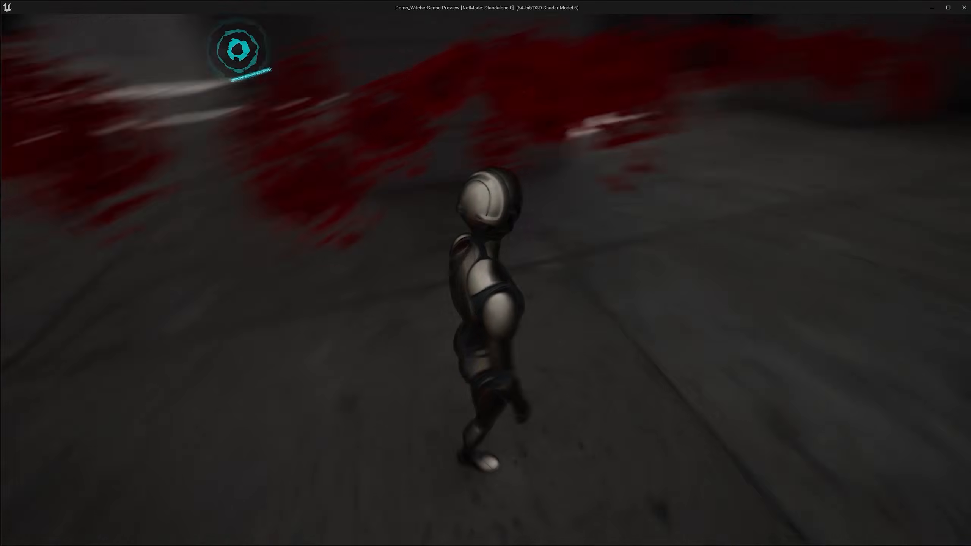
{"action": "key", "text": "Escape"}
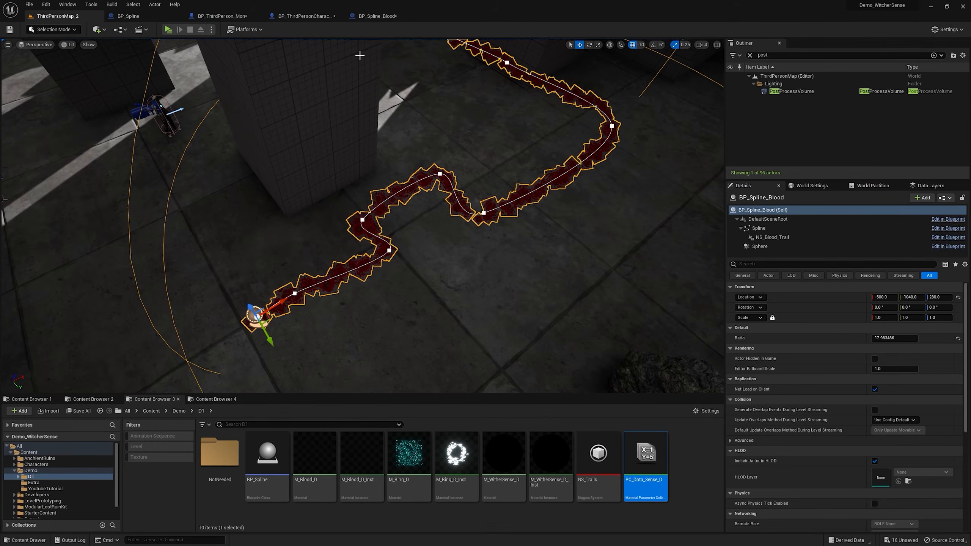
- In BP_Spline_Blood, replace the Print String with an Activate call on NS_Blood_Trail, run from the Branch's True output
{"action": "left_click", "coordinate": [379, 21]}
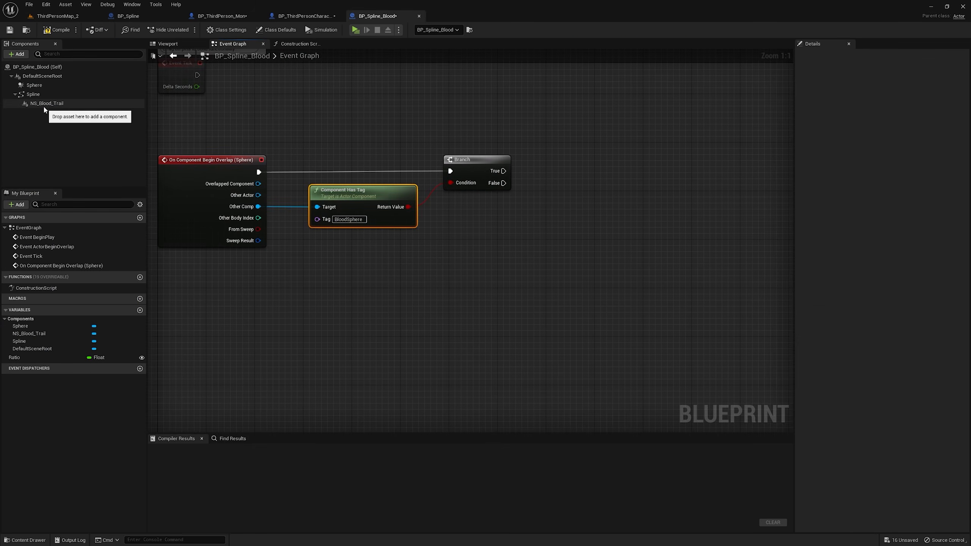
{"action": "left_click_drag", "start_coordinate": [47, 103], "coordinate": [554, 168]}
{"action": "type", "text": "activate"}
{"action": "key", "text": "Return"}
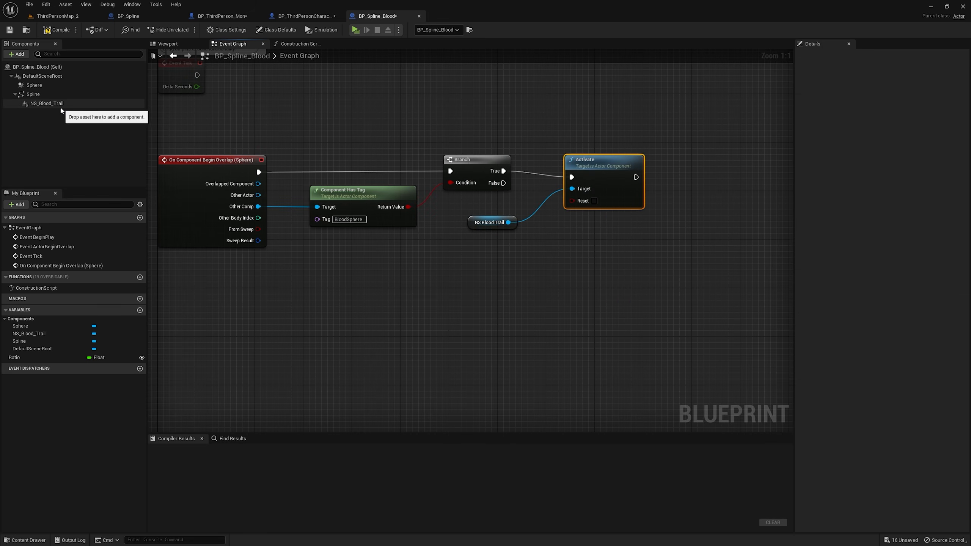
- Turn off Auto Activate for the NS_Blood_Trail component
{"action": "left_click", "coordinate": [47, 103]}
{"action": "left_click", "coordinate": [813, 59]}
{"action": "type", "text": "auto"}
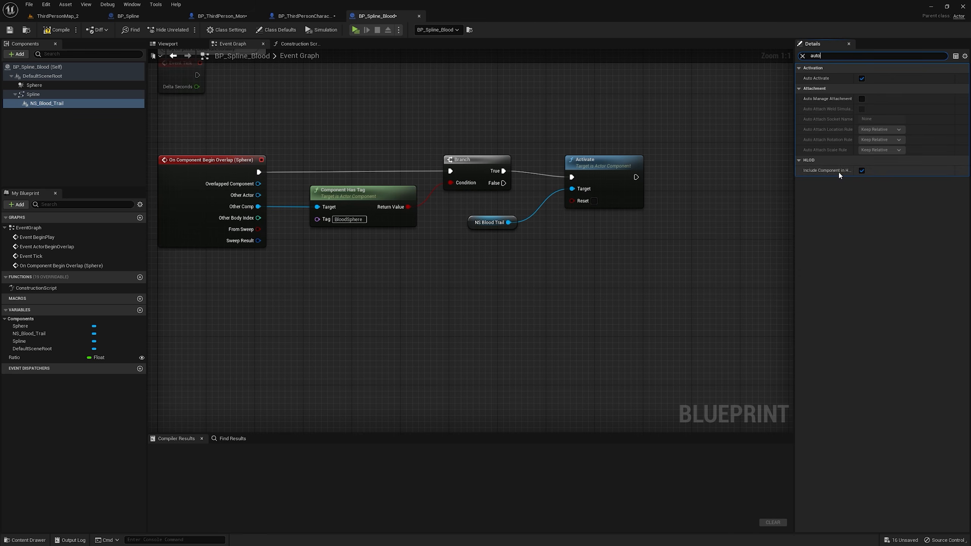
{"action": "left_click", "coordinate": [861, 78]}
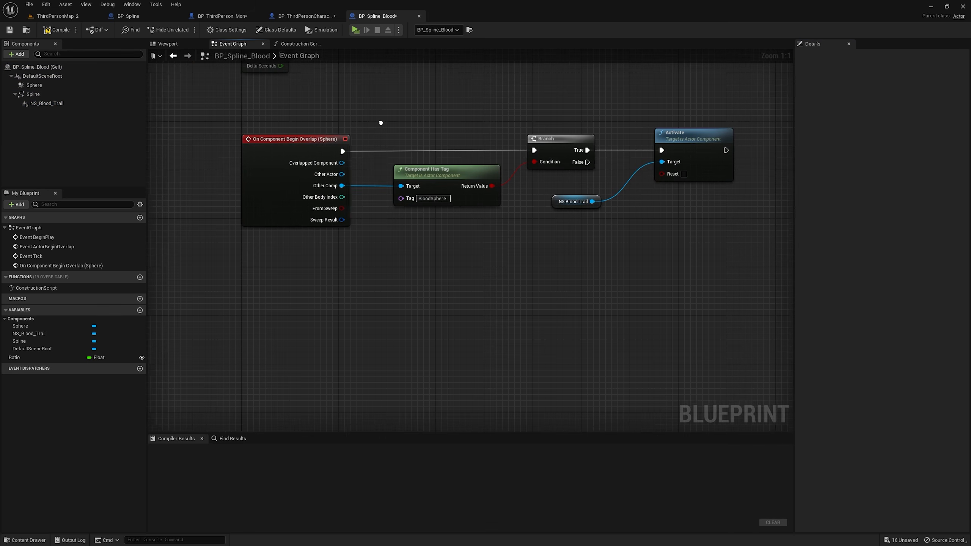
{"action": "right_click_drag", "start_coordinate": [382, 123], "coordinate": [385, 123]}
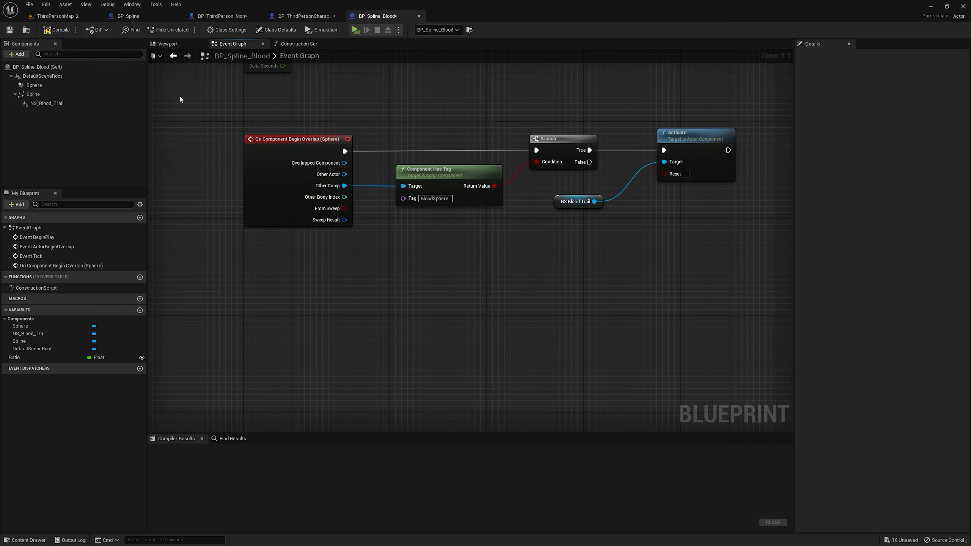
- Add the Sphere's On Component End Overlap event below the begin-overlap chain
{"action": "left_click", "coordinate": [36, 85]}
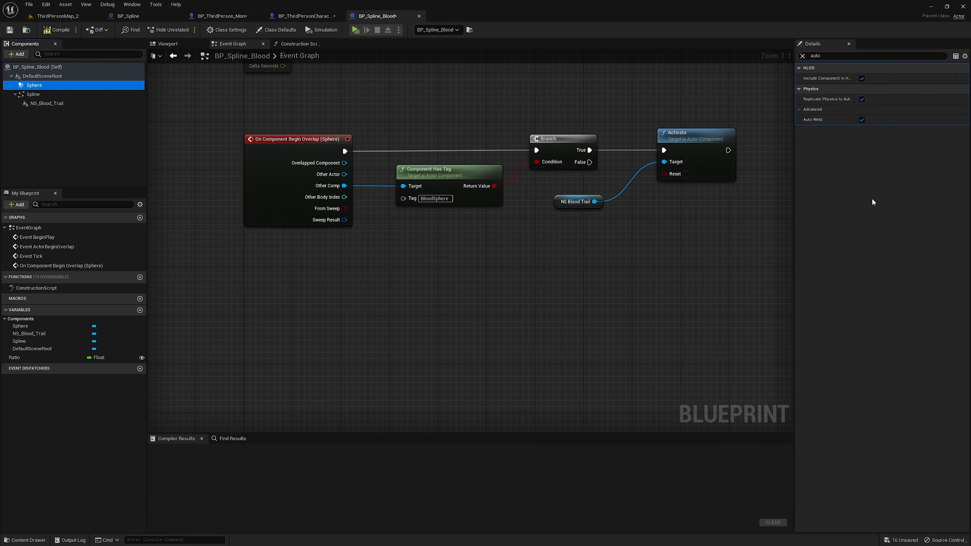
{"action": "scroll", "coordinate": [883, 382], "scroll_direction": "down", "scroll_amount": 10}
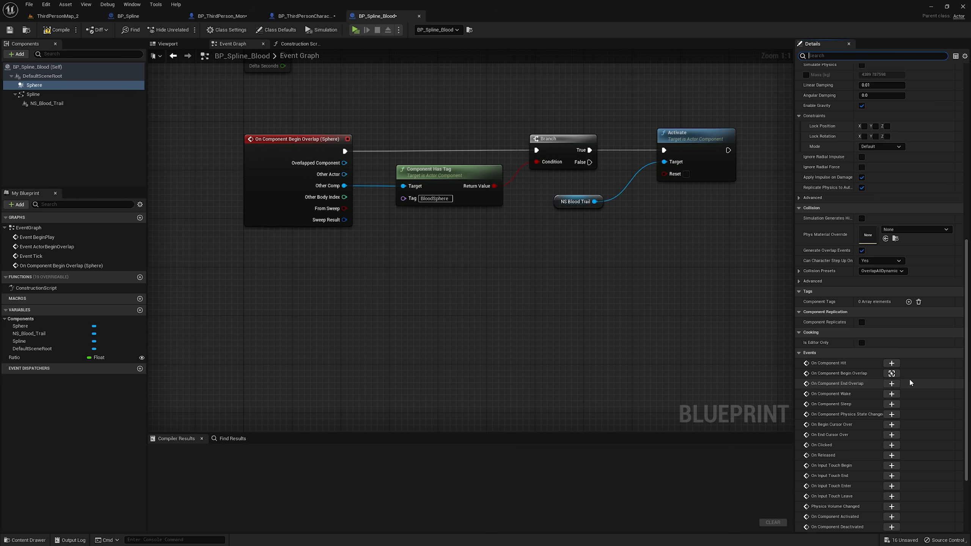
{"action": "left_click", "coordinate": [891, 384]}
{"action": "right_click_drag", "start_coordinate": [509, 266], "coordinate": [415, 131]}
- Duplicate the Component Has Tag, Branch and NS Blood Trail nodes and wire the copies to the end-overlap event, with Other Comp as tag target
{"action": "left_click_drag", "start_coordinate": [411, 114], "coordinate": [565, 179]}
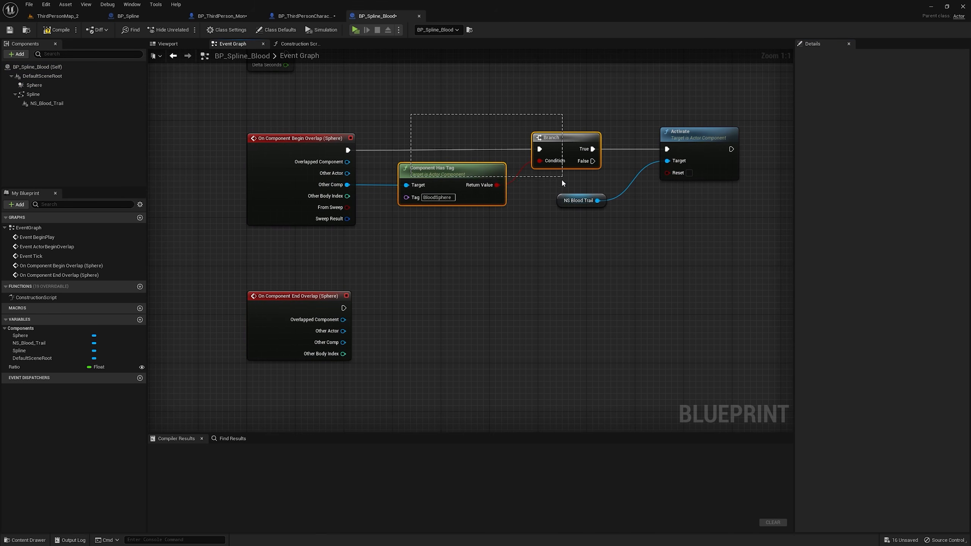
{"action": "left_click_drag", "start_coordinate": [565, 218], "coordinate": [566, 219]}
{"action": "right_click", "coordinate": [571, 144]}
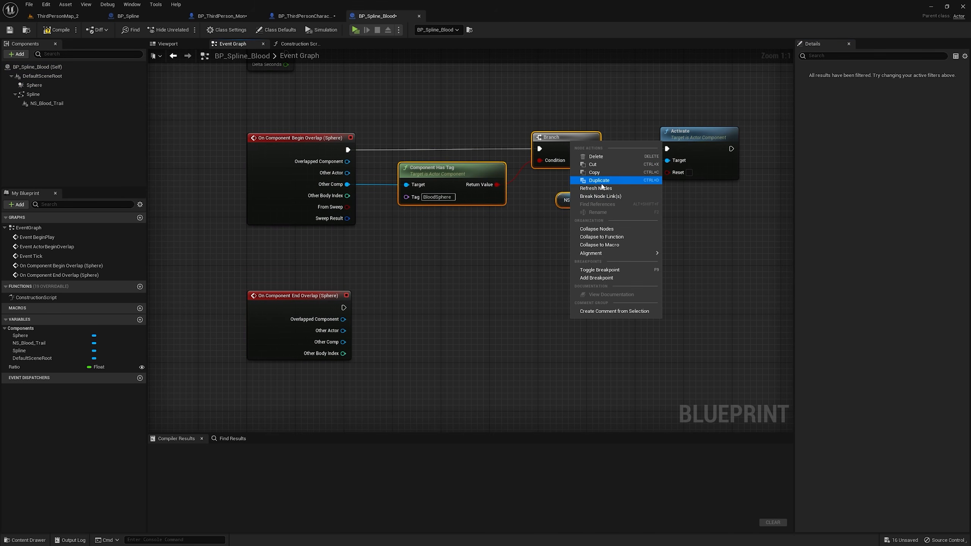
{"action": "left_click", "coordinate": [602, 183]}
{"action": "left_click_drag", "start_coordinate": [624, 121], "coordinate": [565, 296]}
{"action": "left_click_drag", "start_coordinate": [344, 307], "coordinate": [552, 300]}
{"action": "left_click_drag", "start_coordinate": [343, 342], "coordinate": [427, 337]}
{"action": "left_click_drag", "start_coordinate": [312, 304], "coordinate": [307, 299]}
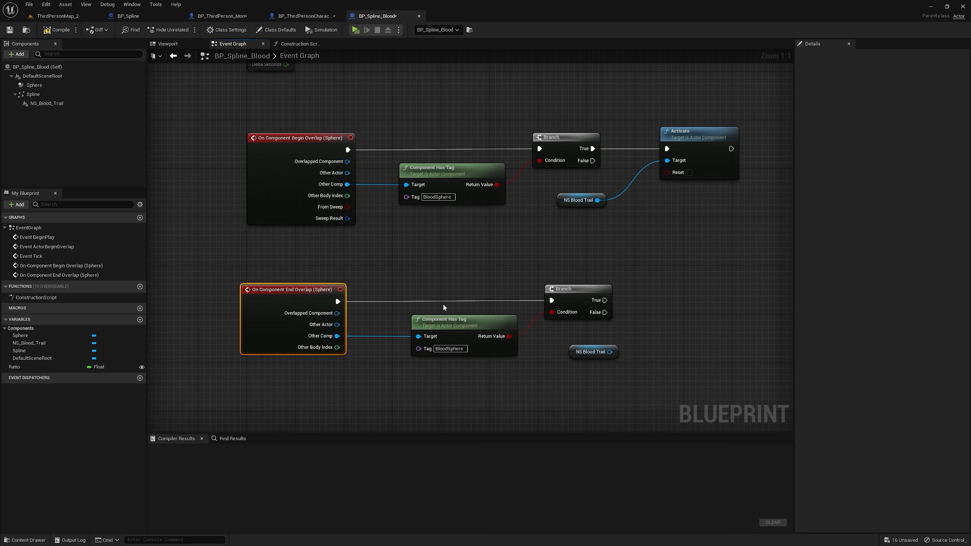
- Add a Retriggerable Delay of 1.0 second on the True output of the end-overlap Branch, making room around the NS Blood Trail node
{"action": "right_click_drag", "start_coordinate": [471, 306], "coordinate": [365, 286]}
{"action": "left_click_drag", "start_coordinate": [484, 334], "coordinate": [563, 347]}
{"action": "left_click_drag", "start_coordinate": [499, 280], "coordinate": [583, 252]}
{"action": "left_click_drag", "start_coordinate": [500, 280], "coordinate": [577, 271]}
{"action": "type", "text": "retr"}
{"action": "left_click", "coordinate": [633, 377]}
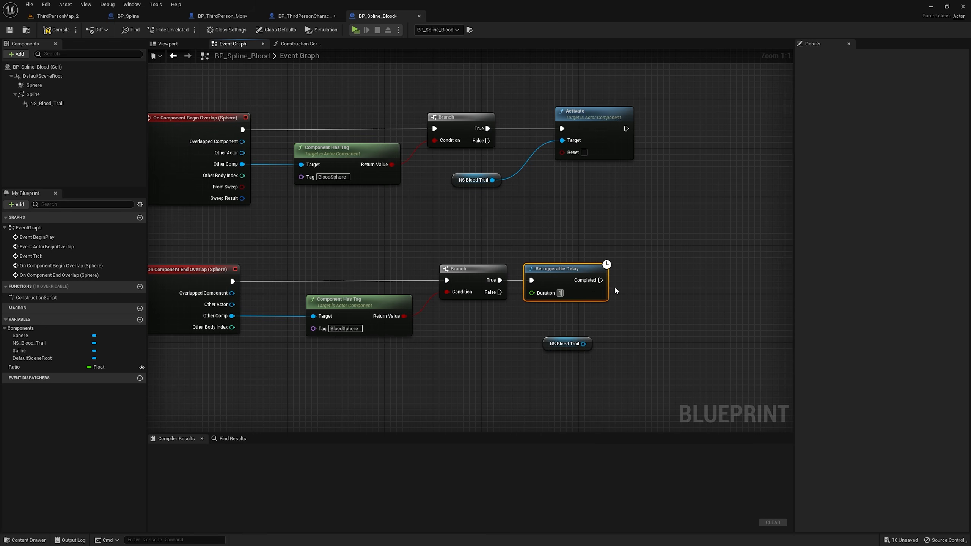
{"action": "left_click", "coordinate": [626, 287]}
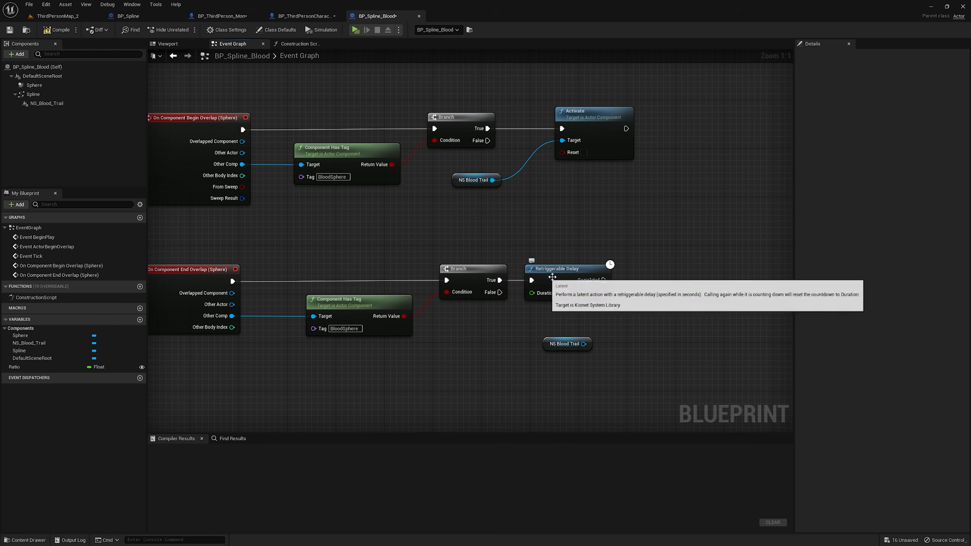
{"action": "left_click_drag", "start_coordinate": [603, 280], "coordinate": [702, 245]}
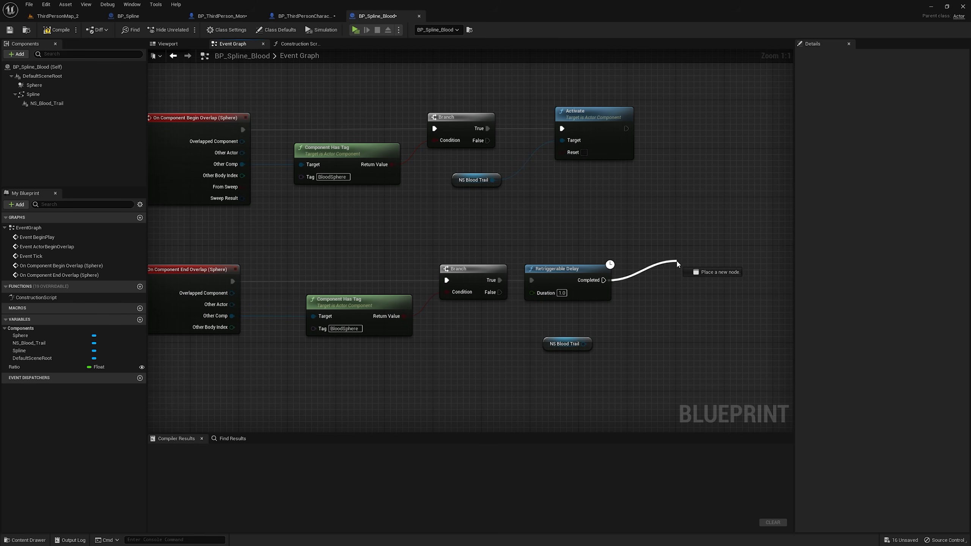
{"action": "left_click_drag", "start_coordinate": [640, 277], "coordinate": [639, 277]}
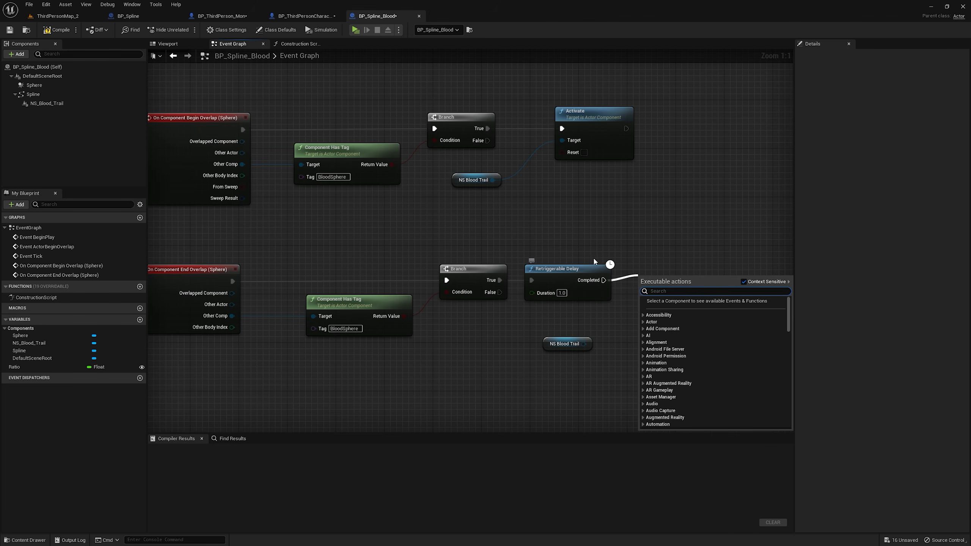
{"action": "key", "text": "Escape"}
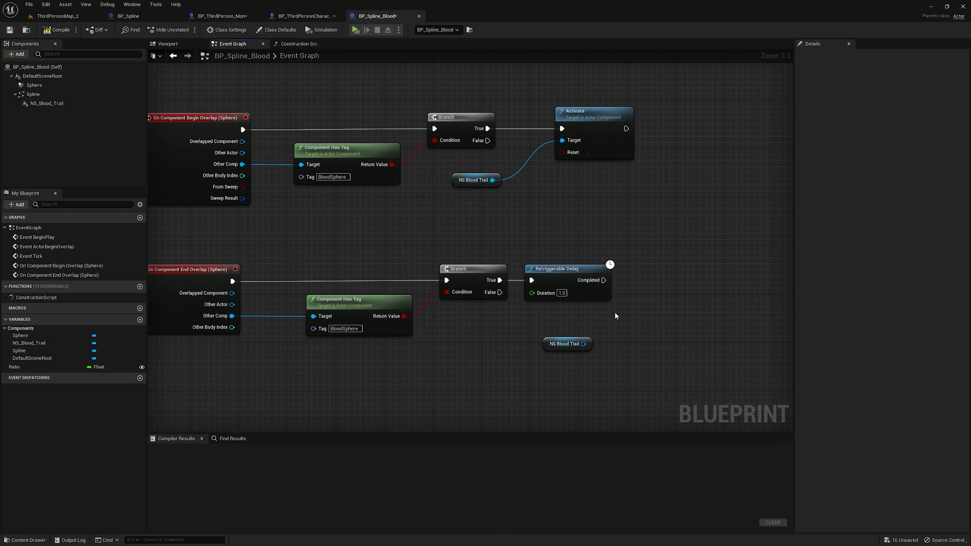
- Run Deactivate on NS Blood Trail when the Retriggerable Delay completes, and play-test the trail in ThirdPersonMap_2
{"action": "left_click_drag", "start_coordinate": [583, 344], "coordinate": [681, 293]}
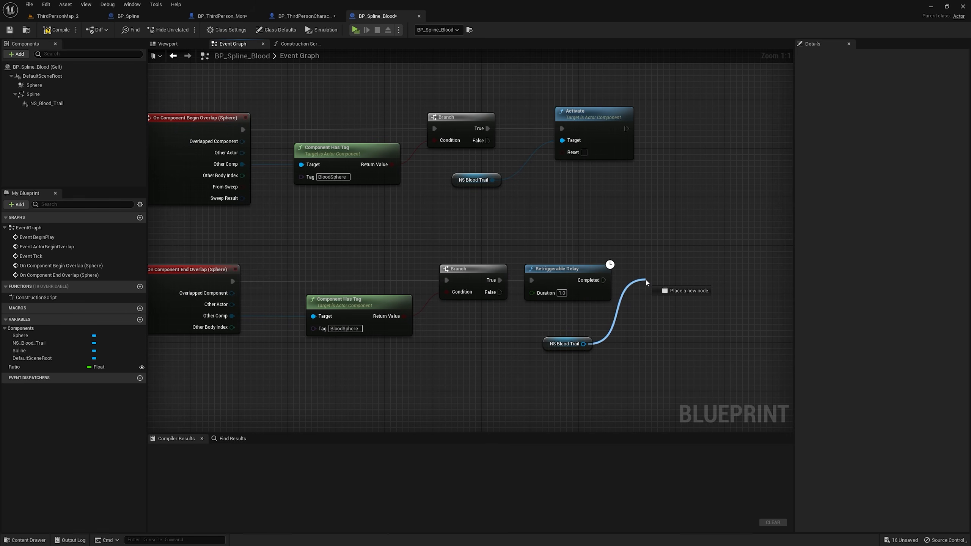
{"action": "left_click_drag", "start_coordinate": [646, 282], "coordinate": [646, 282]}
{"action": "type", "text": "de"}
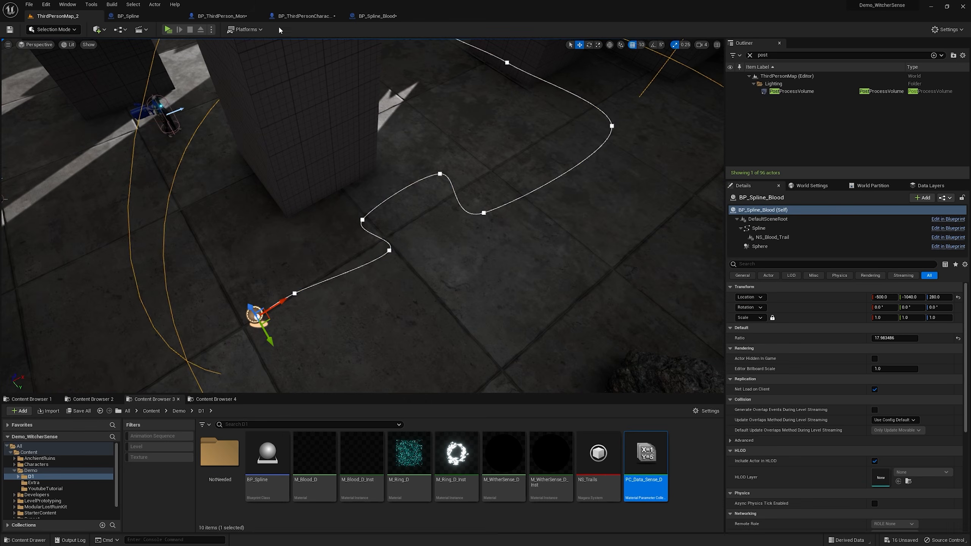
{"action": "left_click", "coordinate": [168, 29]}
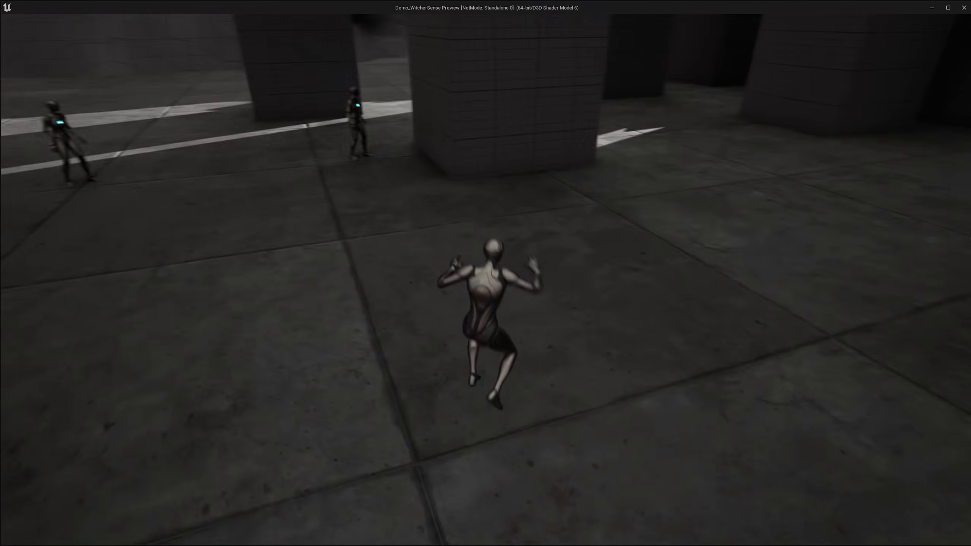
{"action": "key", "text": "w"}
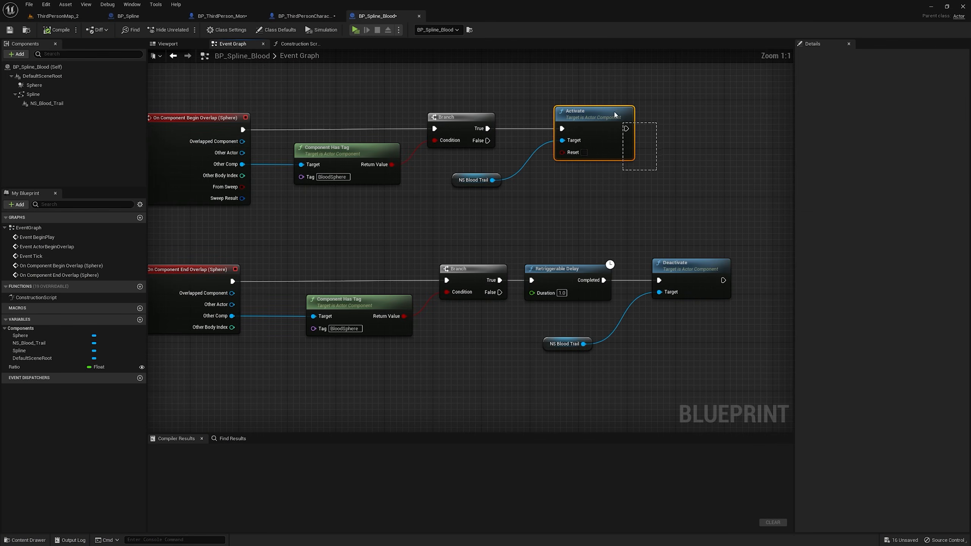
- Replace the Activate node in the begin-overlap chain with Set Active on NS Blood Trail, with New Active enabled
{"action": "key", "text": "Delete"}
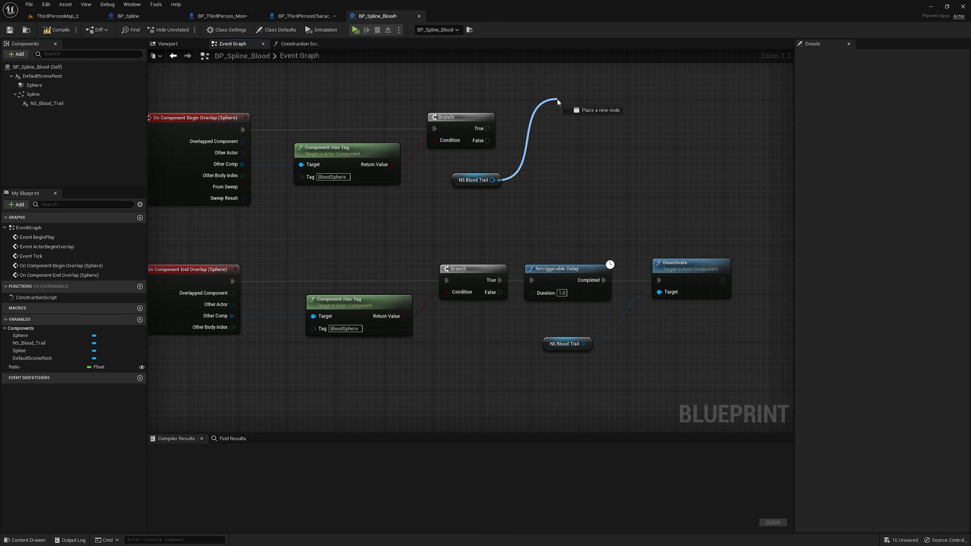
{"action": "left_click_drag", "start_coordinate": [557, 101], "coordinate": [557, 102]}
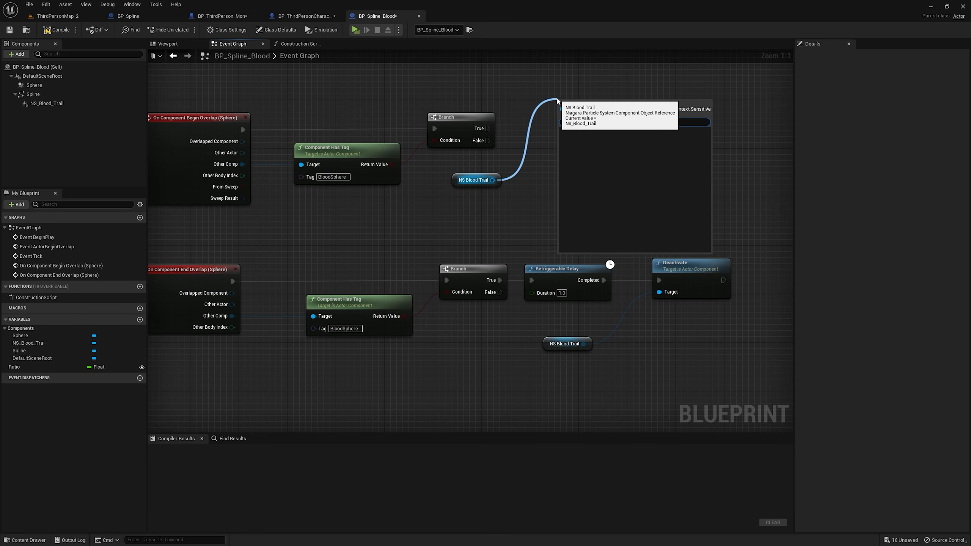
{"action": "type", "text": "acti"}
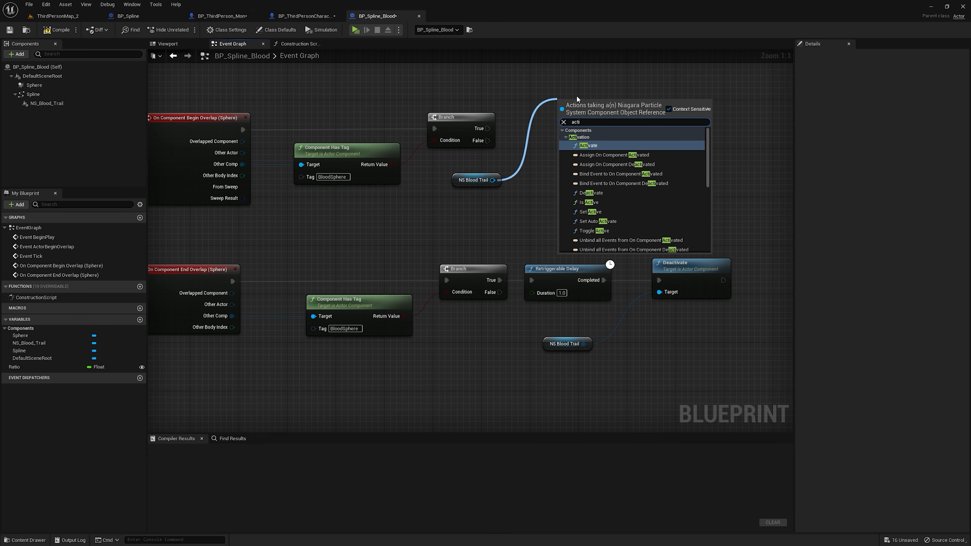
{"action": "left_click", "coordinate": [609, 212]}
{"action": "left_click_drag", "start_coordinate": [601, 112], "coordinate": [598, 131]}
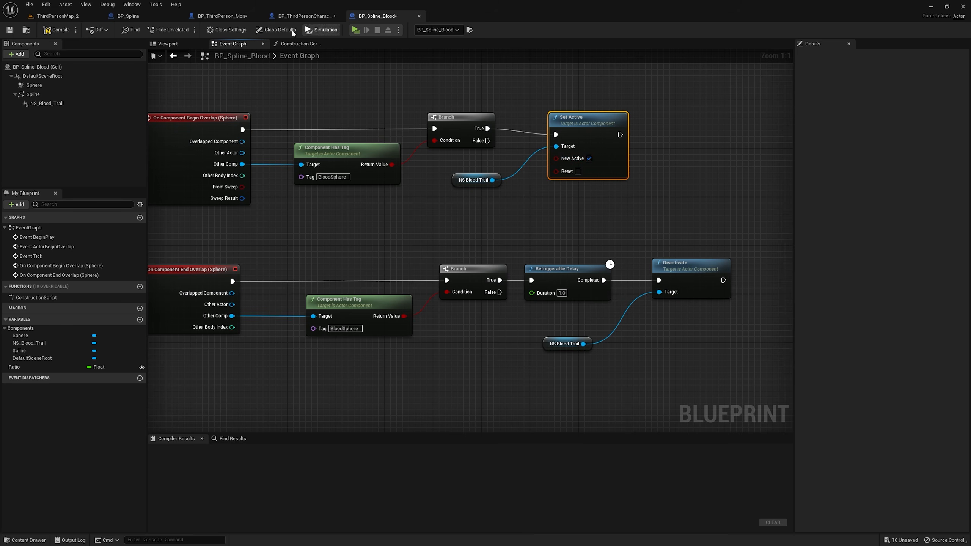
- Play-test ThirdPersonMap_2, using the sense ability near the blood spline to check the trail's activation
{"action": "left_click", "coordinate": [43, 16]}
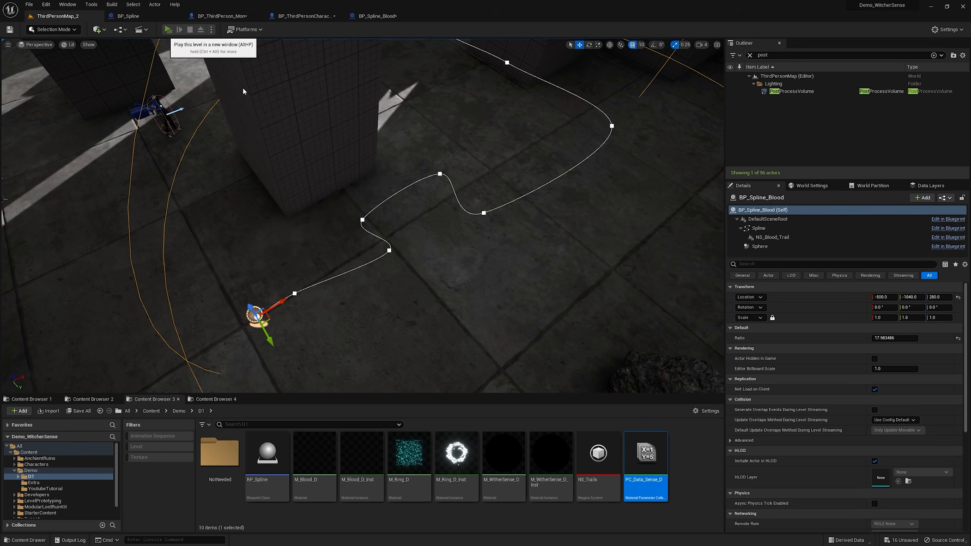
{"action": "key", "text": "w"}
{"action": "key", "text": "e"}
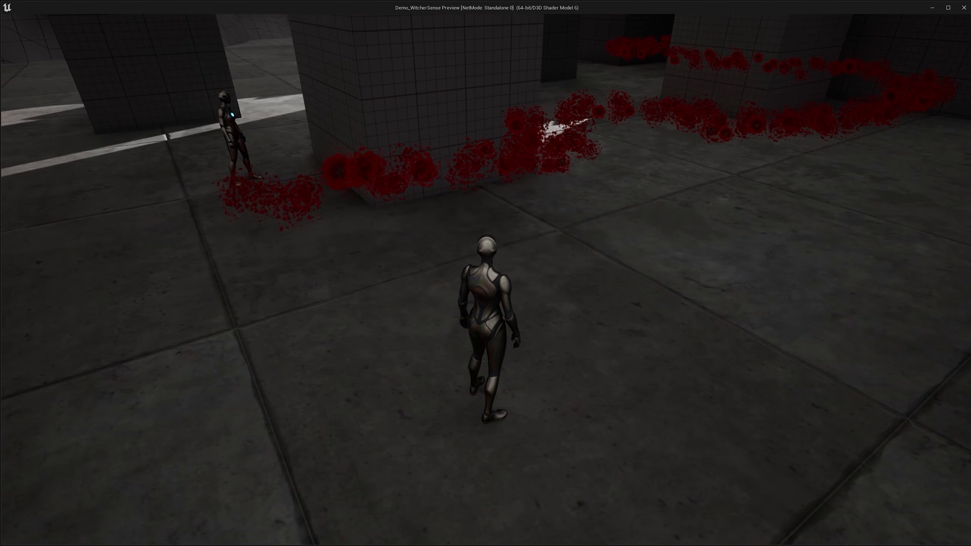
{"action": "key", "text": "Escape"}
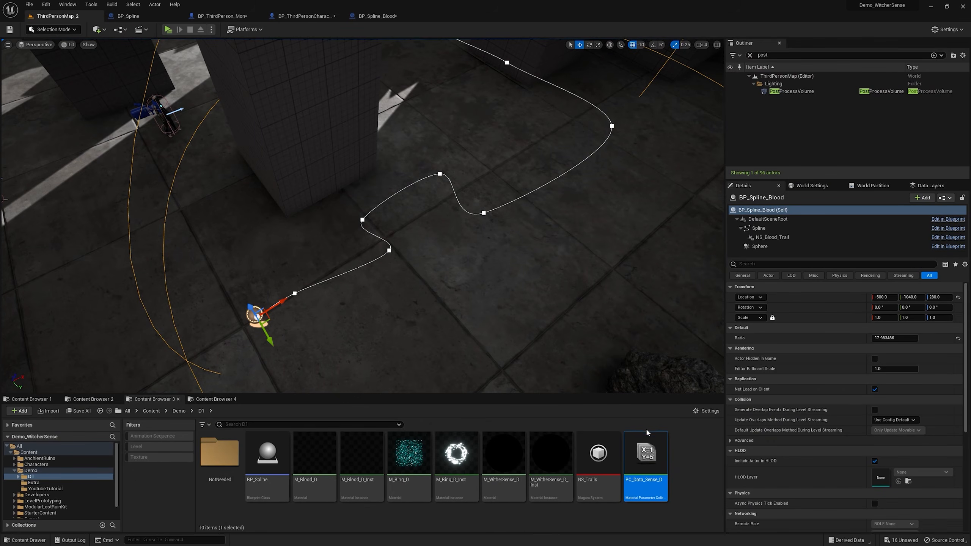
- In NS_Blood_Trail's Particle State module, enable Let Infinitely Lived Particles Die When Emitter Deactivates
{"action": "key", "text": "alt+Left"}
{"action": "double_click", "coordinate": [554, 465]}
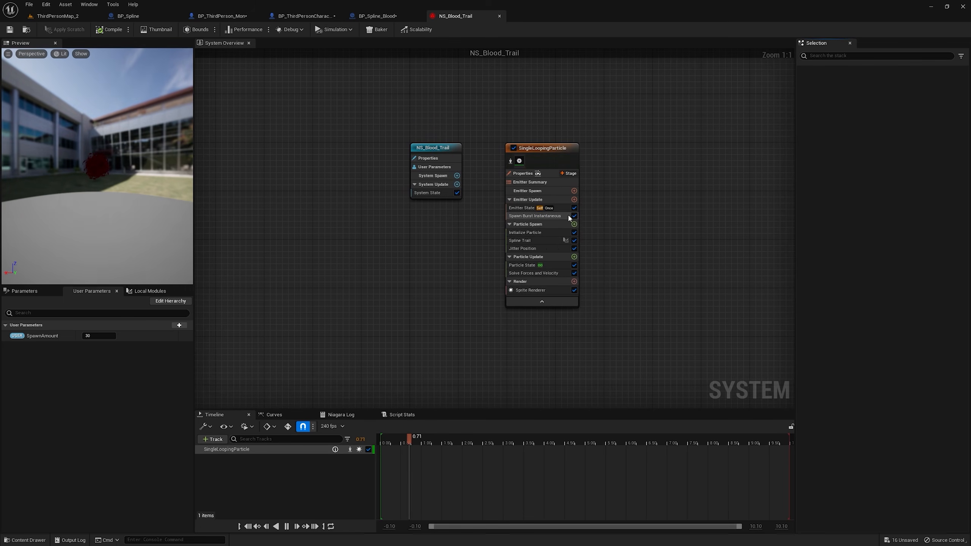
{"action": "left_click", "coordinate": [562, 225]}
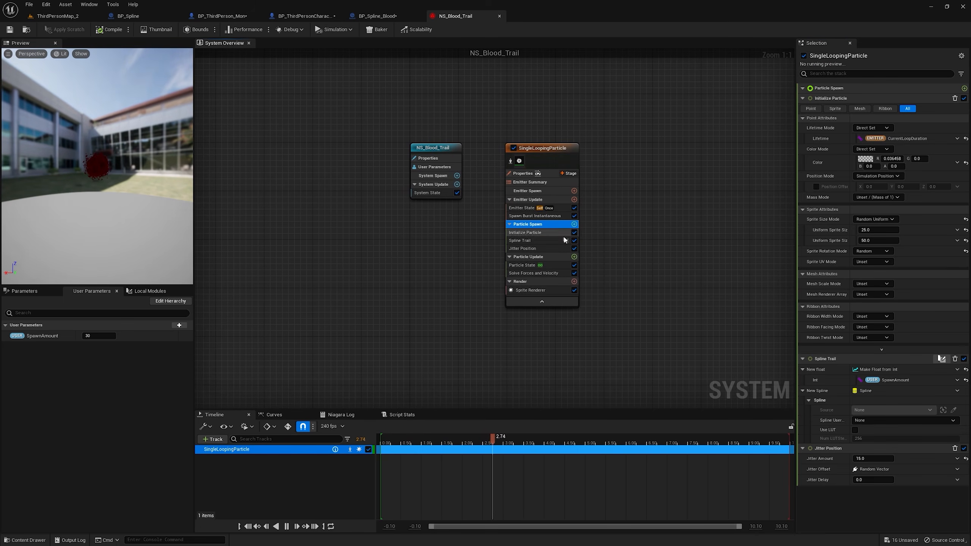
{"action": "left_click", "coordinate": [535, 257]}
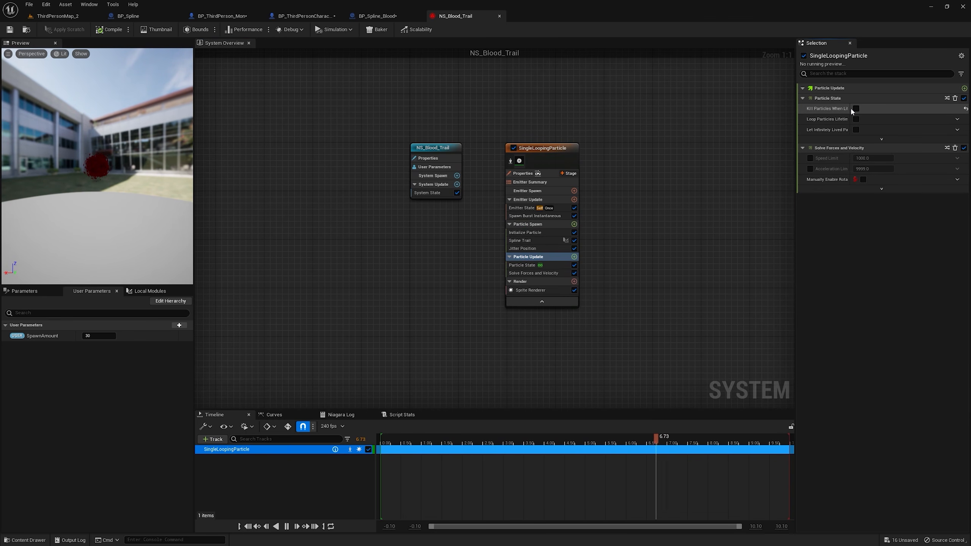
{"action": "left_click_drag", "start_coordinate": [849, 108], "coordinate": [897, 109]}
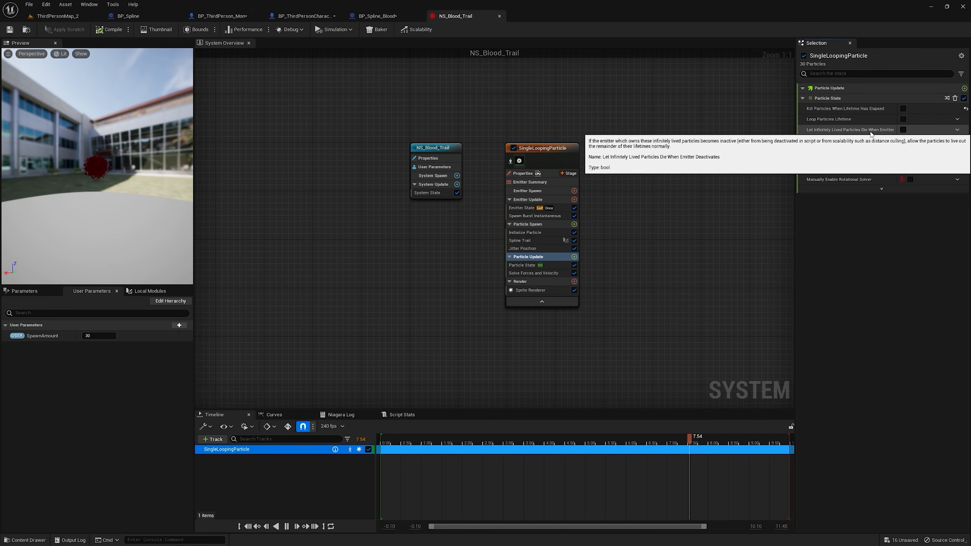
{"action": "left_click", "coordinate": [903, 130]}
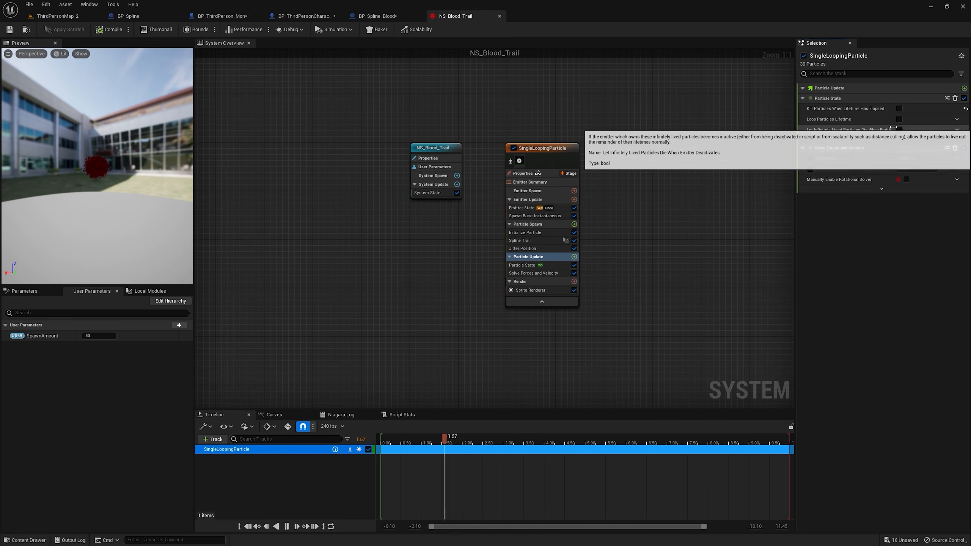
- Play-test ThirdPersonMap_2, using the sense ability to check how the blood trail particles die on deactivation
{"action": "left_click", "coordinate": [78, 17]}
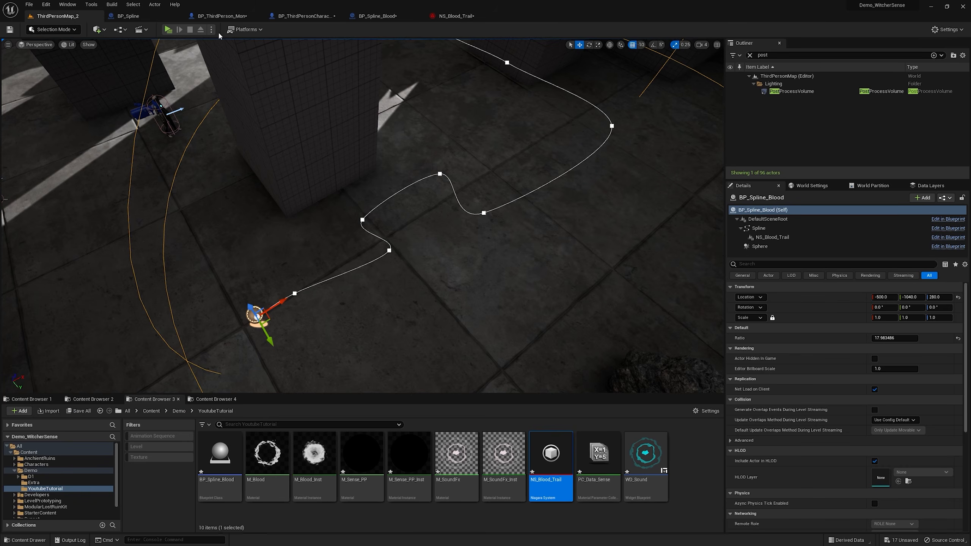
{"action": "key", "text": "w"}
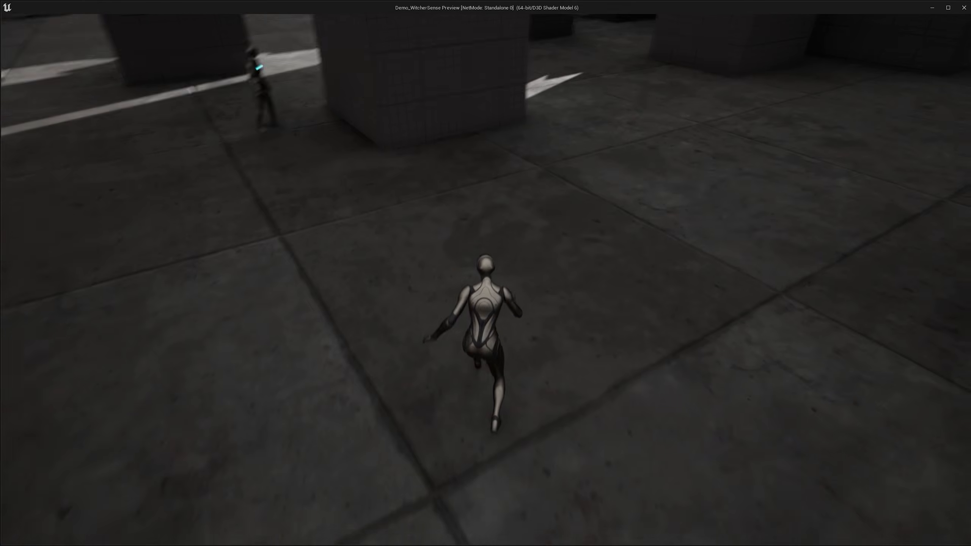
{"action": "key", "text": "e"}
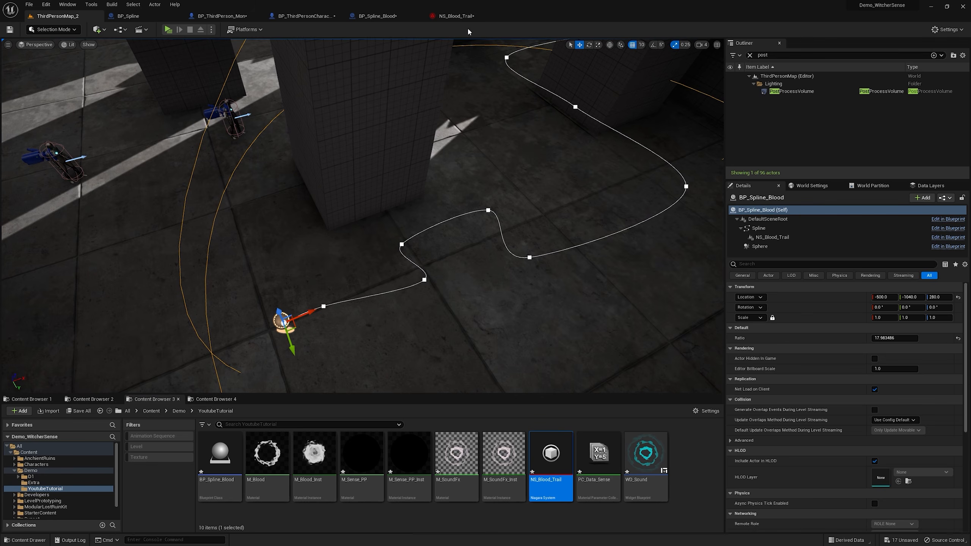
- Set the Inactive Response of NS_Blood_Trail's Emitter State to Kill (Emitter and Particles Die Immediately)
{"action": "left_click", "coordinate": [466, 17]}
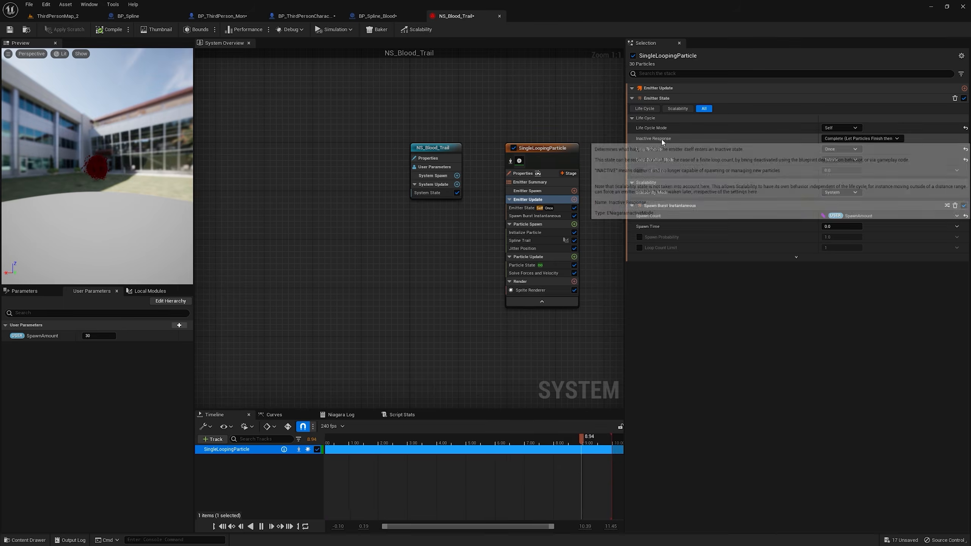
{"action": "left_click", "coordinate": [860, 138]}
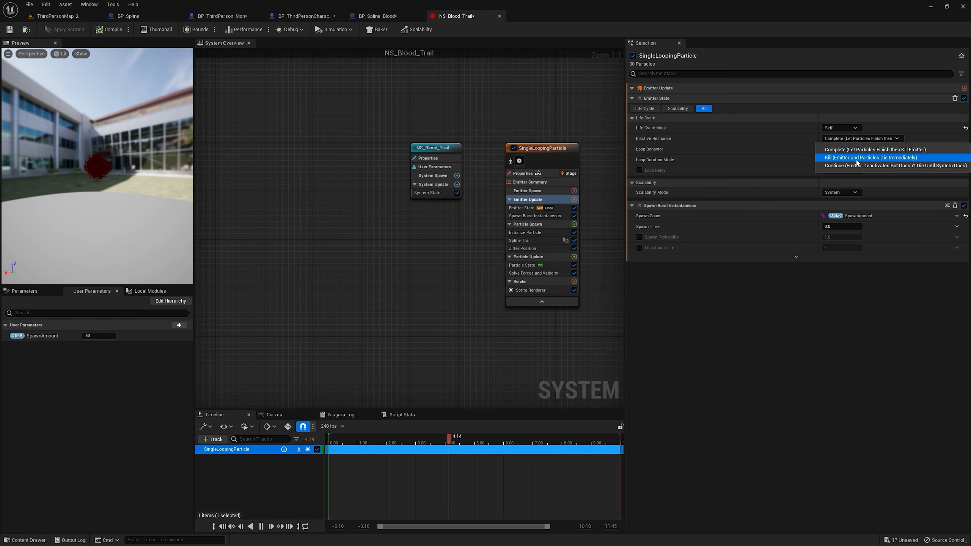
{"action": "left_click", "coordinate": [858, 158]}
- Play-test the map again, running to the blood spline and triggering the sense to check the emitter's kill response
{"action": "left_click", "coordinate": [72, 16]}
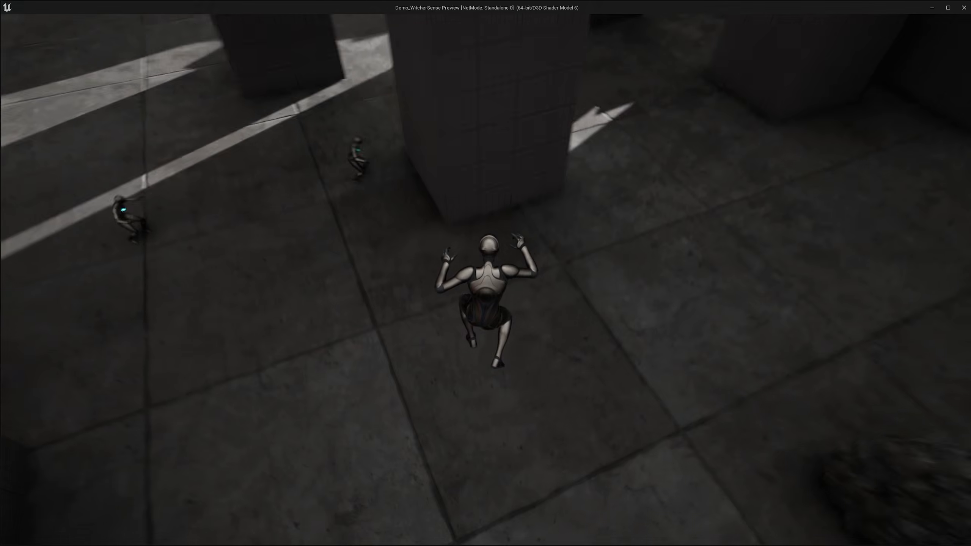
{"action": "key", "text": "w"}
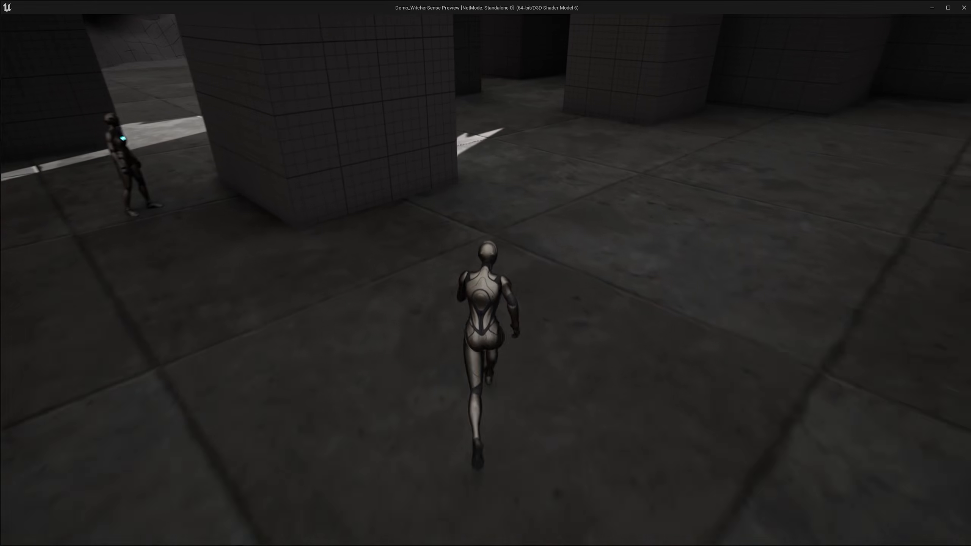
{"action": "key", "text": "e"}
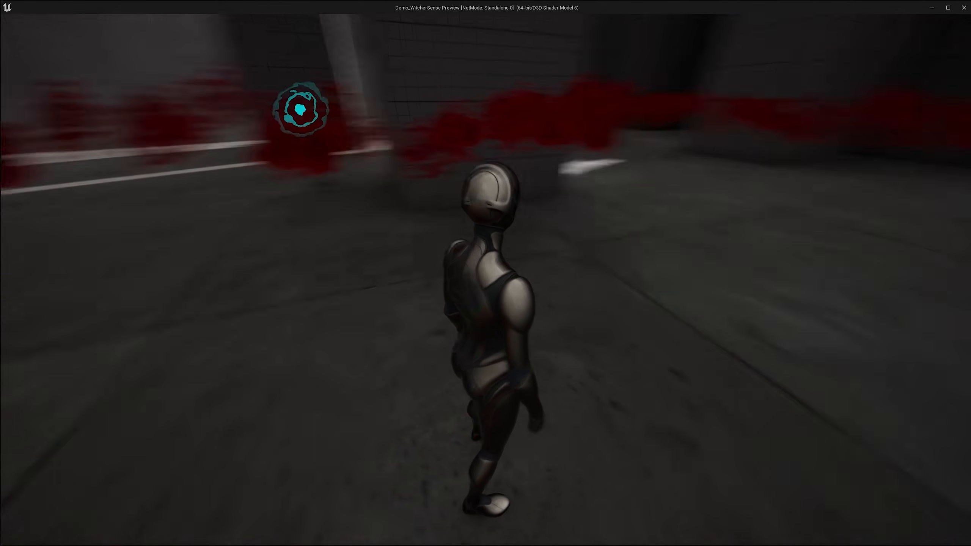
{"action": "key", "text": "e"}
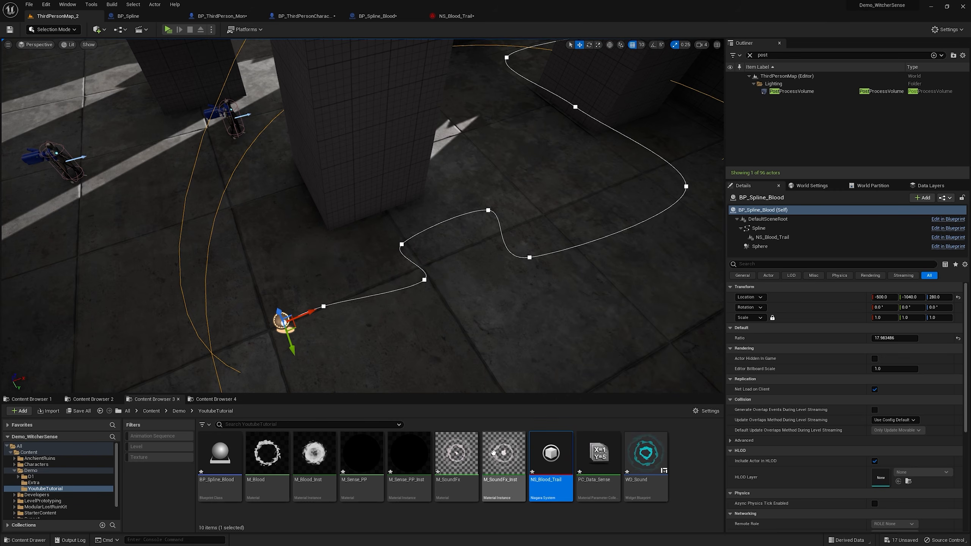
- Add a Collection Parameter node to the M_Blood material, using the Alpha parameter of PC_Data_Sense
{"action": "double_click", "coordinate": [268, 455]}
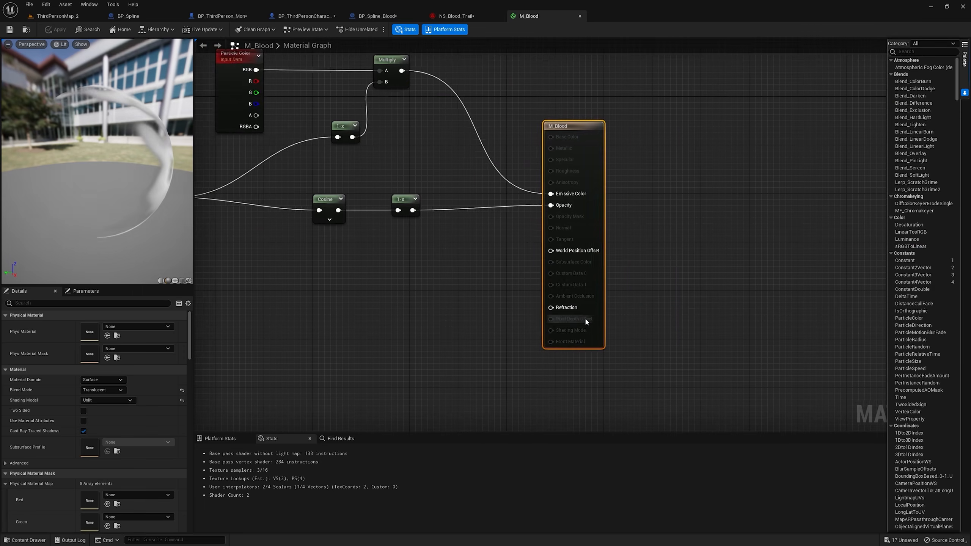
{"action": "right_click", "coordinate": [470, 251]}
{"action": "type", "text": "cole"}
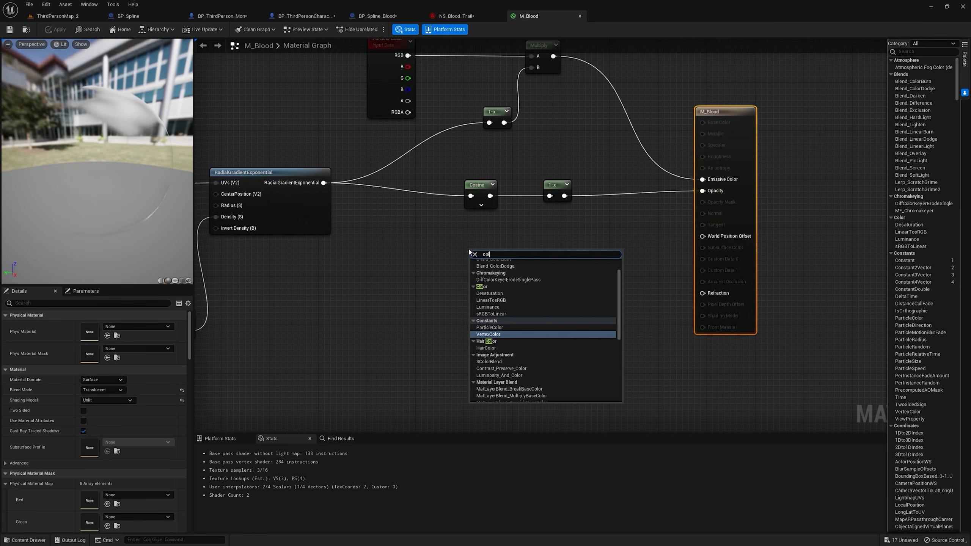
{"action": "key", "text": "Return"}
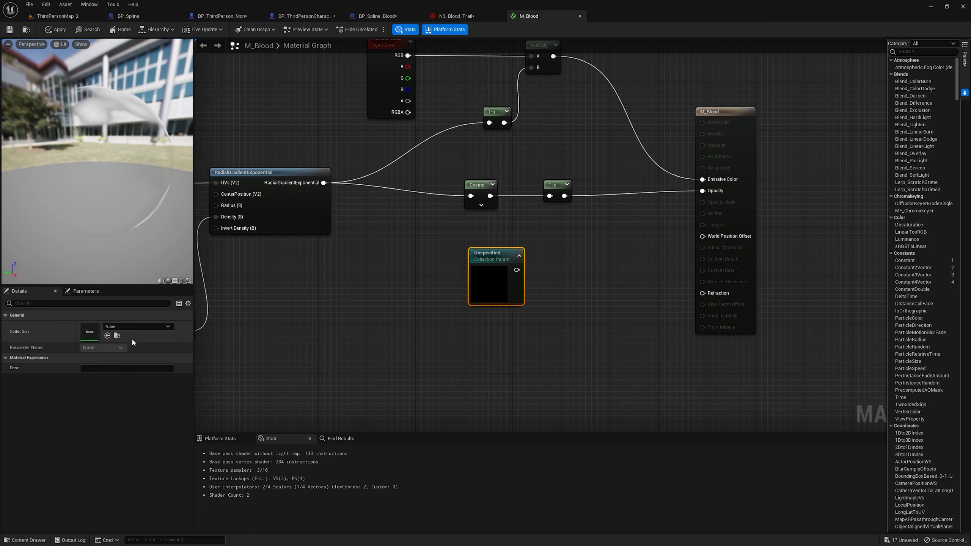
{"action": "left_click", "coordinate": [131, 327]}
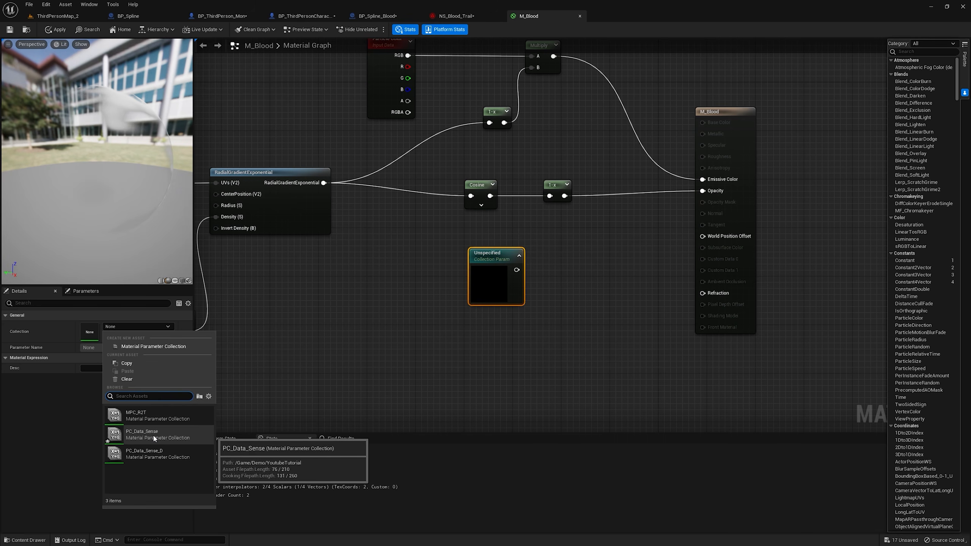
{"action": "left_click", "coordinate": [155, 439]}
{"action": "left_click", "coordinate": [107, 348]}
{"action": "left_click", "coordinate": [87, 355]}
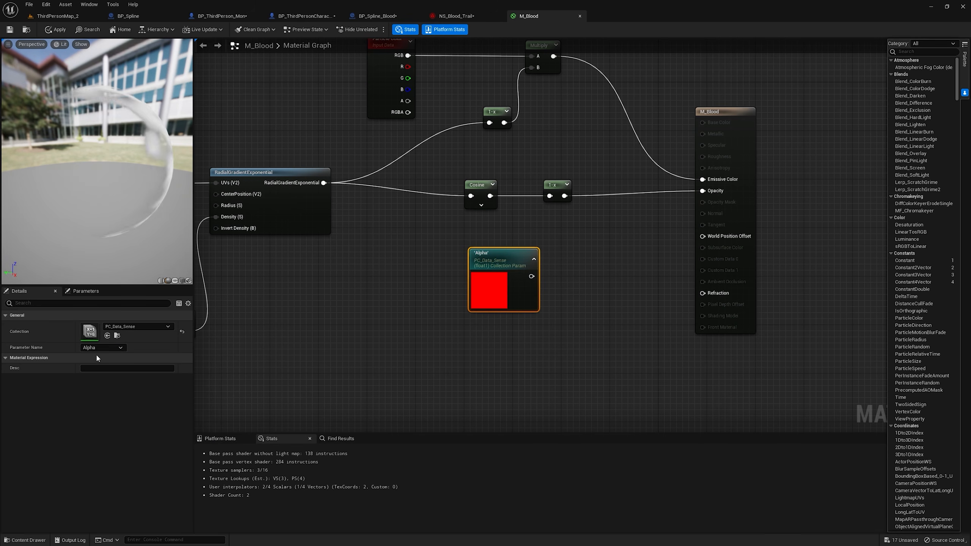
- Multiply the 1-x output by the Alpha collection parameter, feed the result into M_Blood's Opacity, and apply the material
{"action": "right_click_drag", "start_coordinate": [608, 223], "coordinate": [628, 229]}
{"action": "left_click", "coordinate": [624, 225]}
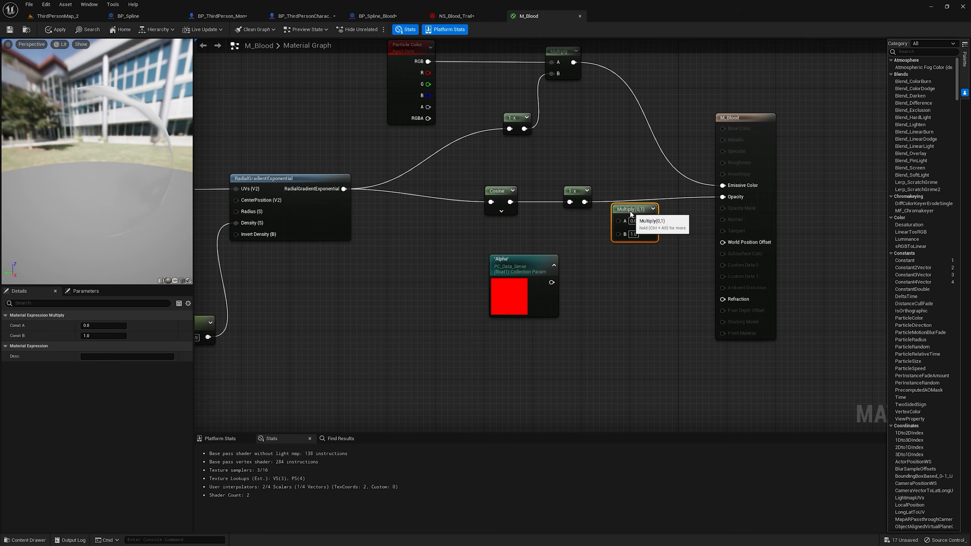
{"action": "left_click_drag", "start_coordinate": [619, 222], "coordinate": [619, 222]}
{"action": "left_click_drag", "start_coordinate": [627, 215], "coordinate": [633, 202]}
{"action": "left_click_drag", "start_coordinate": [549, 285], "coordinate": [734, 198]}
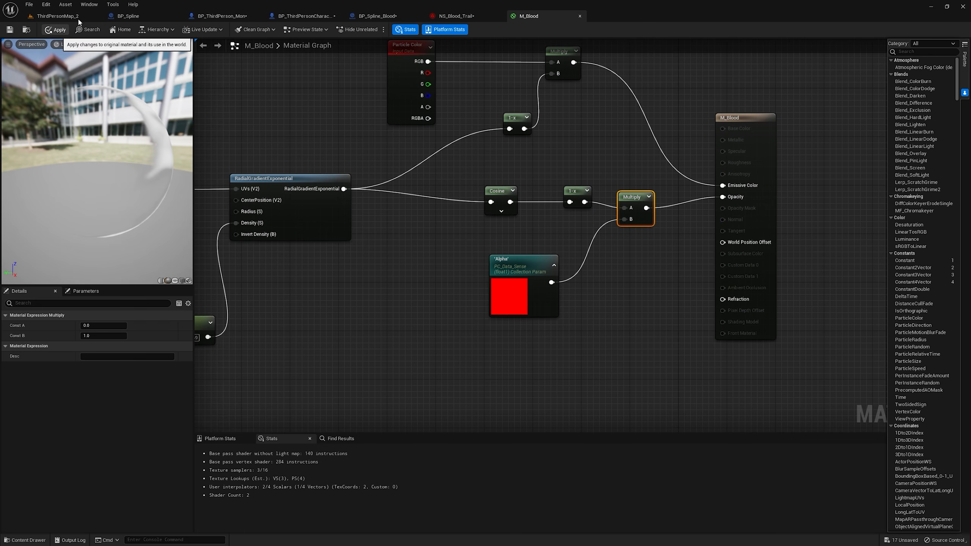
{"action": "left_click", "coordinate": [62, 30]}
- Play-test ThirdPersonMap_2, triggering the sense near the blood spline to check the trail's opacity fade
{"action": "left_click", "coordinate": [69, 16]}
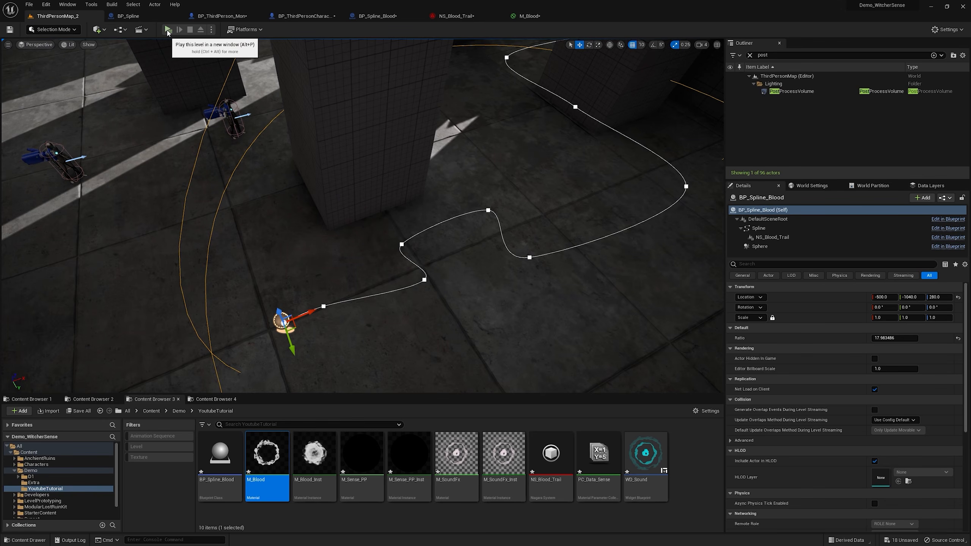
{"action": "key", "text": "w"}
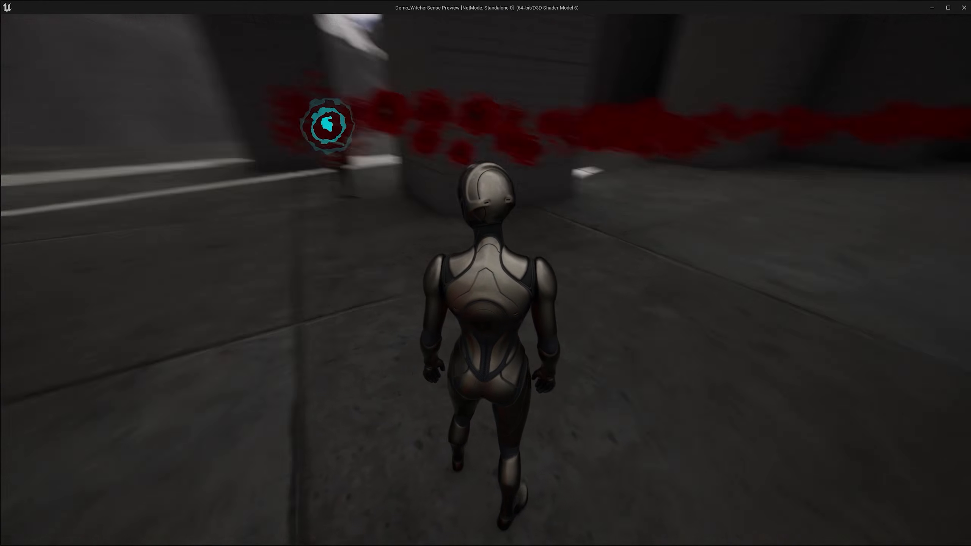
{"action": "key", "text": "w"}
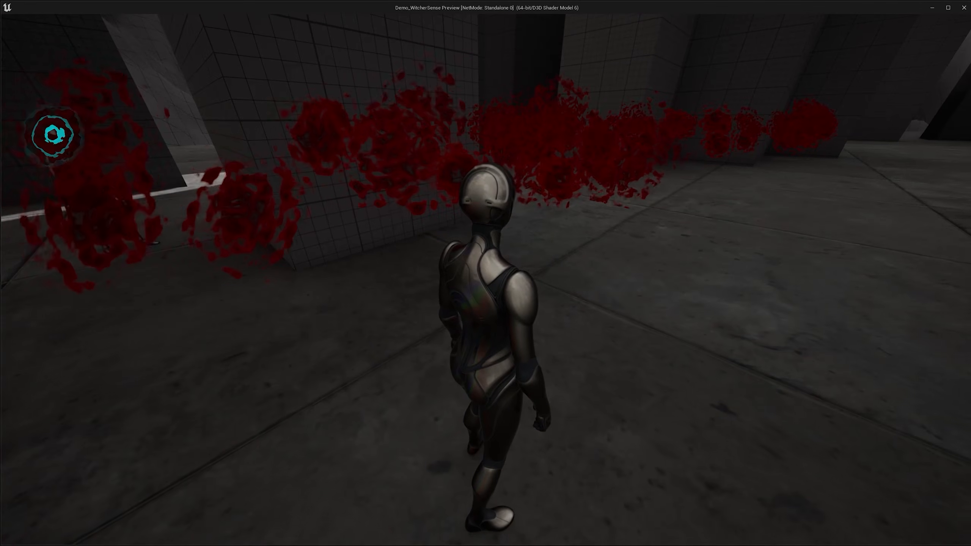
{"action": "key", "text": "e"}
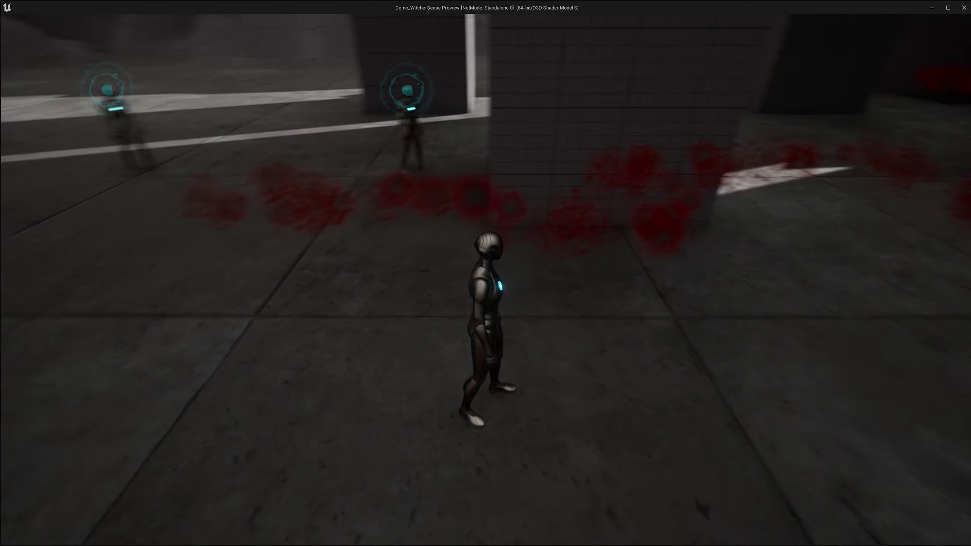
{"action": "key", "text": "e"}
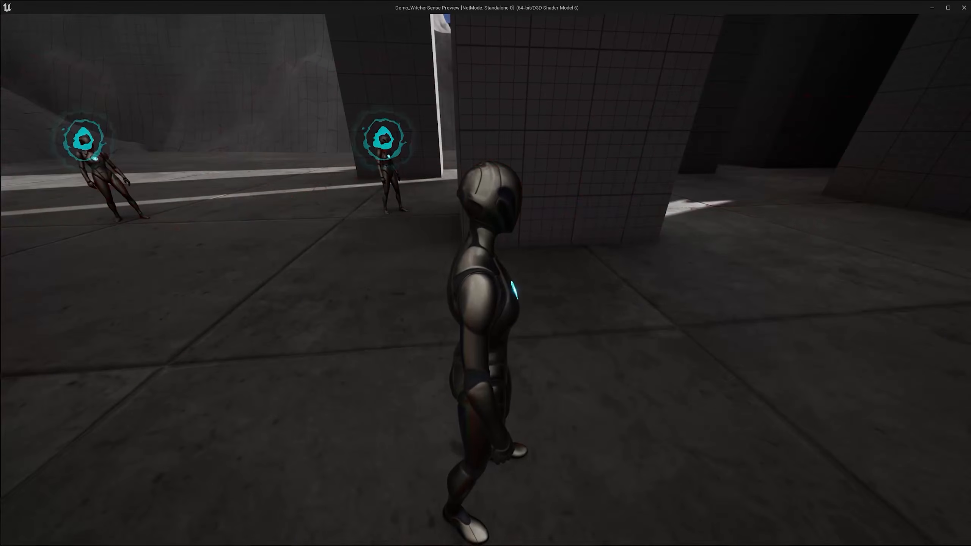
{"action": "key", "text": "w"}
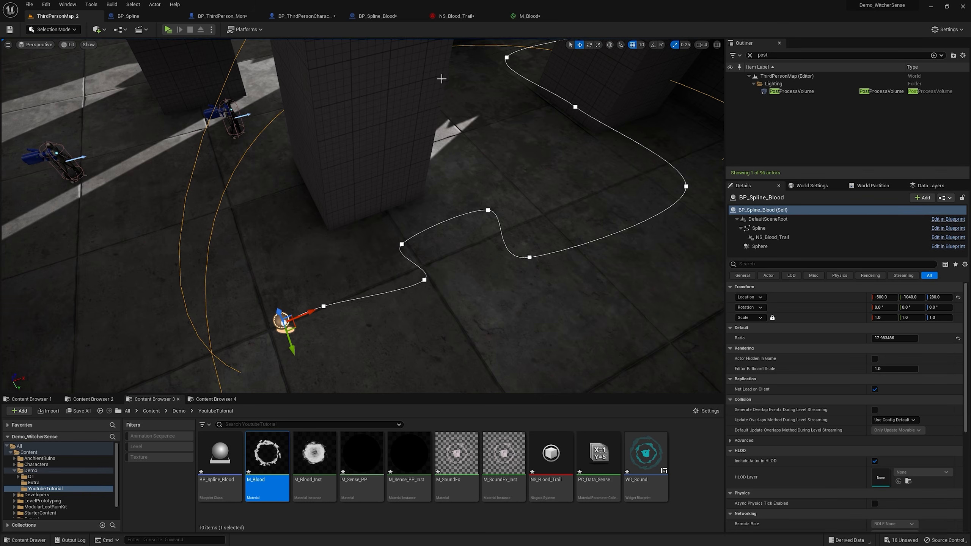
- In BP_Spline_Blood, insert Get Scalar Parameter Value for PC_Data_Sense's Alpha between the Retriggerable Delay and Deactivate, making room for it
{"action": "left_click", "coordinate": [381, 18]}
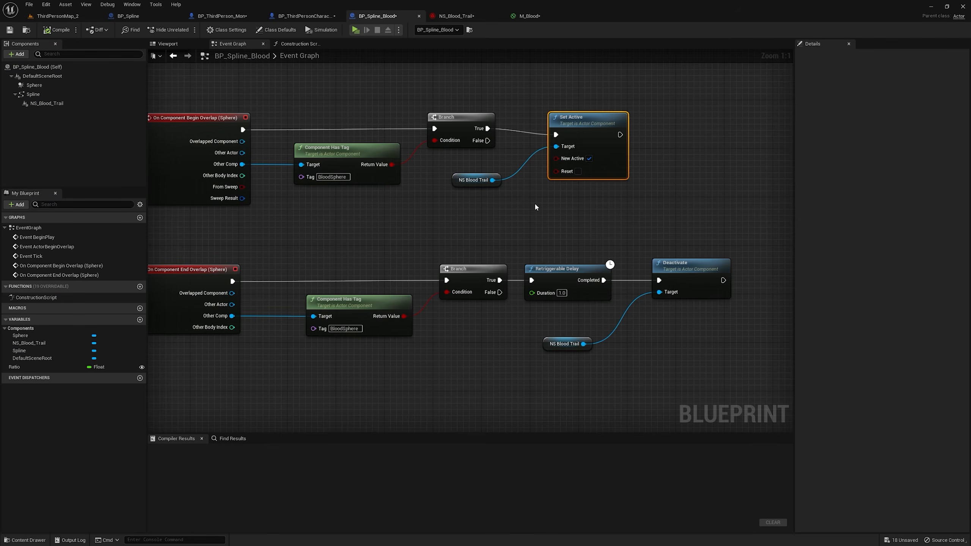
{"action": "right_click_drag", "start_coordinate": [522, 190], "coordinate": [466, 147]}
{"action": "left_click_drag", "start_coordinate": [625, 192], "coordinate": [710, 180]}
{"action": "left_click_drag", "start_coordinate": [491, 269], "coordinate": [638, 274]}
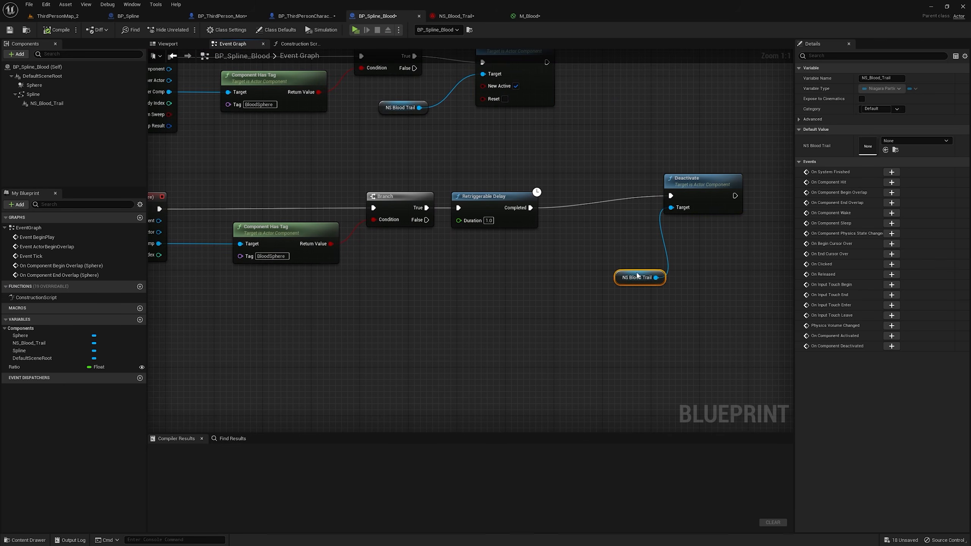
{"action": "left_click_drag", "start_coordinate": [700, 187], "coordinate": [729, 192]}
{"action": "right_click_drag", "start_coordinate": [664, 251], "coordinate": [587, 223]}
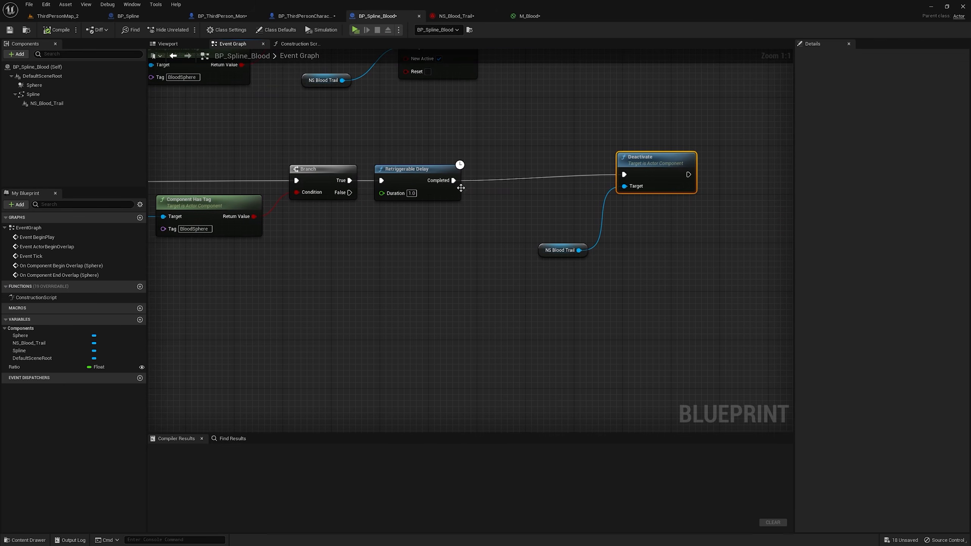
{"action": "left_click_drag", "start_coordinate": [497, 188], "coordinate": [501, 171]}
{"action": "type", "text": "get scala"}
{"action": "key", "text": "Return"}
{"action": "left_click", "coordinate": [508, 193]}
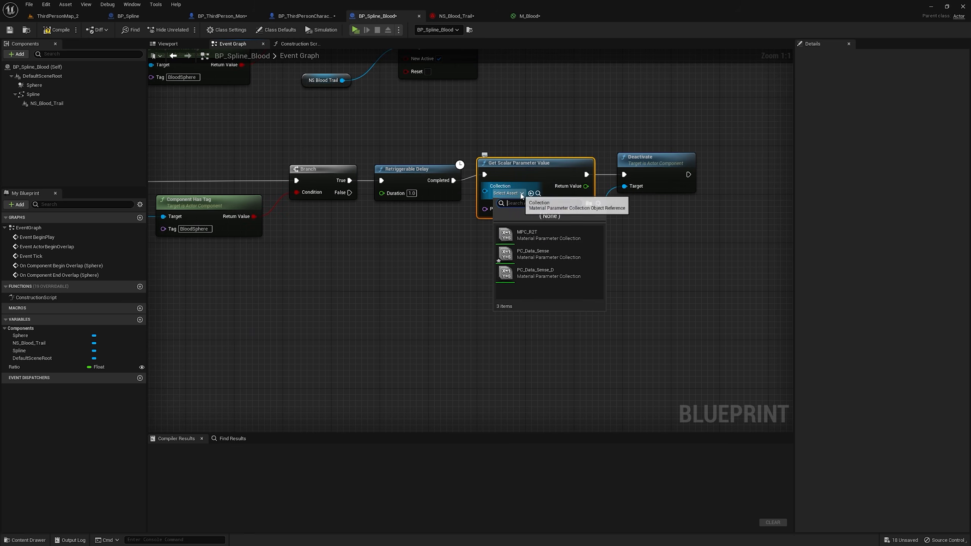
{"action": "left_click", "coordinate": [554, 254]}
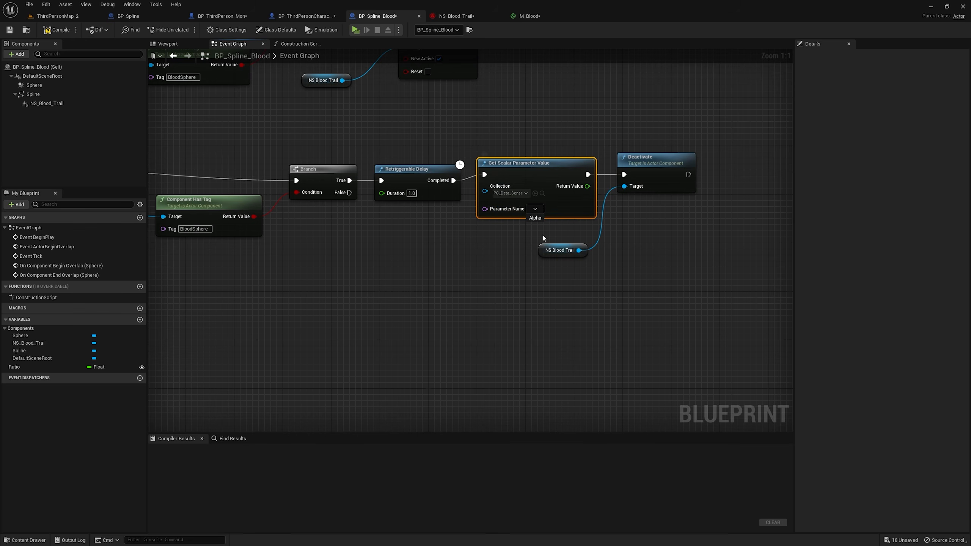
- Move Deactivate and NS Blood Trail further along, and add a Less Equal comparison on the Alpha Return Value
{"action": "left_click_drag", "start_coordinate": [547, 250], "coordinate": [645, 274]}
{"action": "left_click_drag", "start_coordinate": [645, 186], "coordinate": [729, 186]}
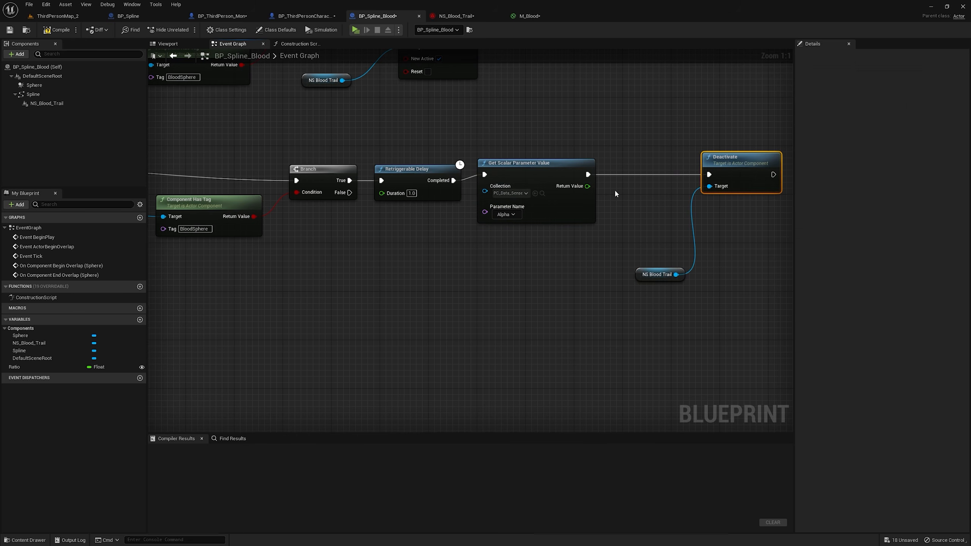
{"action": "left_click_drag", "start_coordinate": [588, 186], "coordinate": [628, 219]}
{"action": "type", "text": "<"}
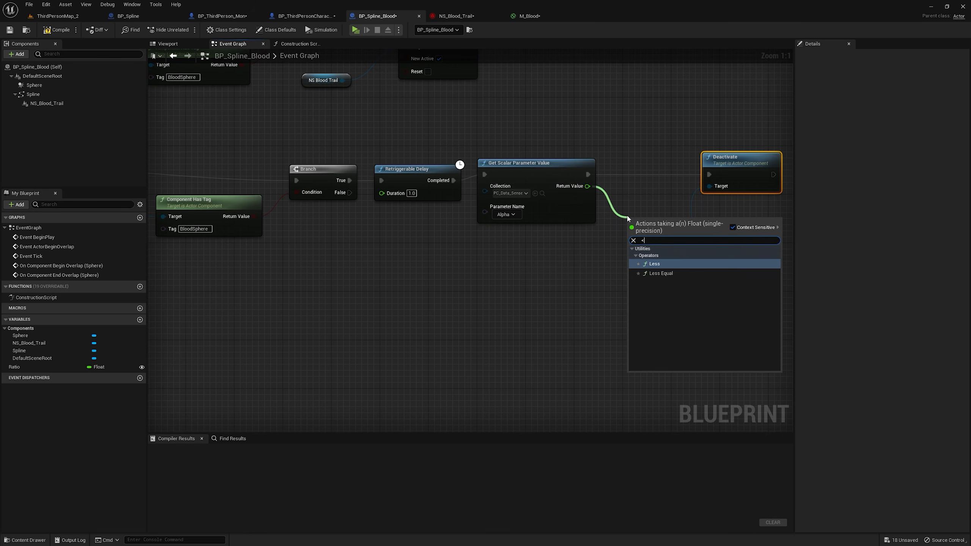
{"action": "key", "text": "Down"}
{"action": "key", "text": "Return"}
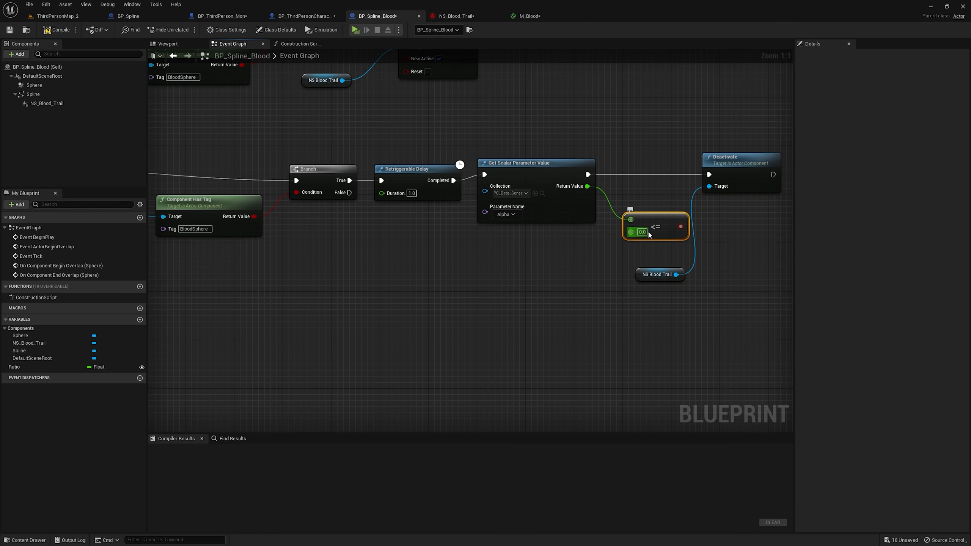
- Set the Less Equal threshold to 0.01 and insert a Branch on its result before Deactivate, running Deactivate only from True
{"action": "type", "text": "1"}
{"action": "right_click_drag", "start_coordinate": [730, 231], "coordinate": [549, 225]}
{"action": "left_click_drag", "start_coordinate": [563, 165], "coordinate": [656, 164]}
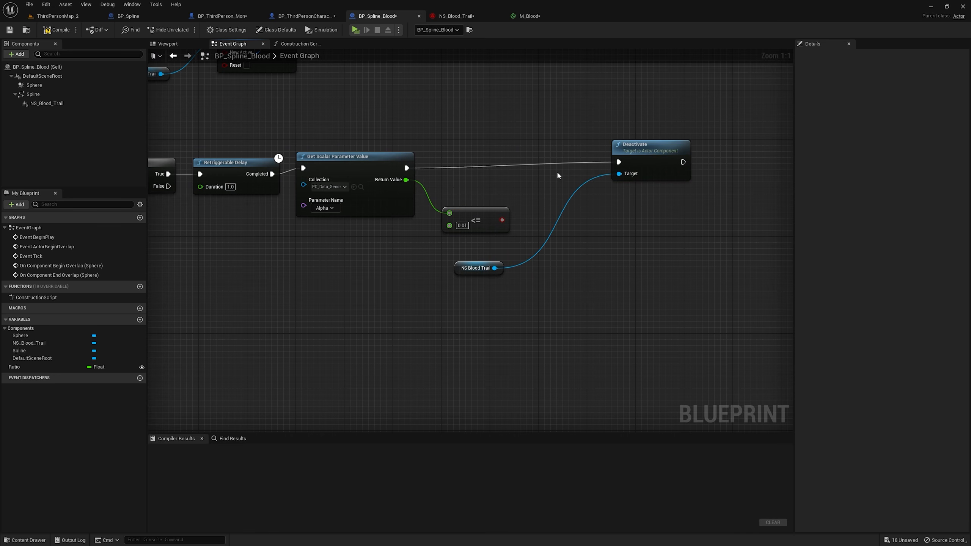
{"action": "left_click", "coordinate": [506, 153]}
{"action": "left_click_drag", "start_coordinate": [571, 168], "coordinate": [589, 181]}
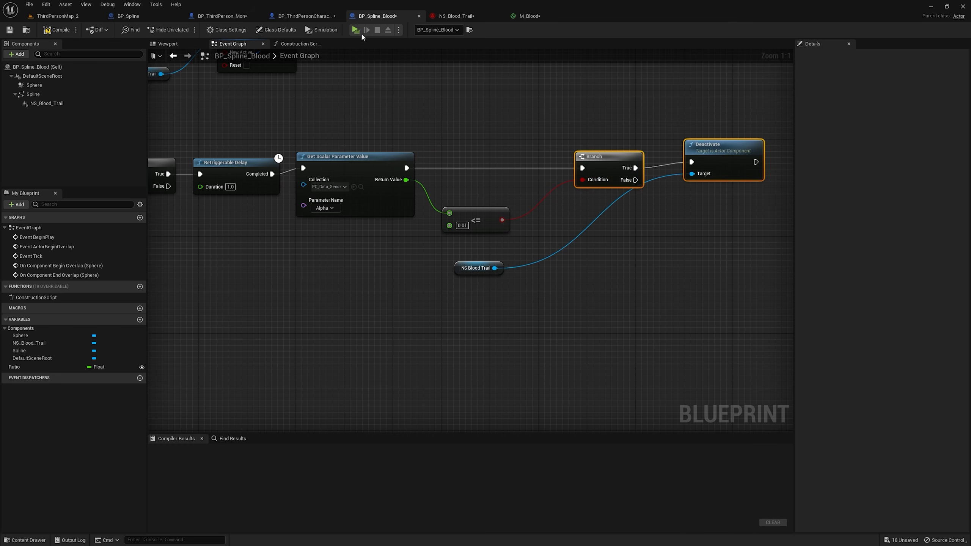
- Play-test ThirdPersonMap_2, triggering the sense repeatedly beside the blood spline to check how the trail fades and deactivates
{"action": "left_click", "coordinate": [55, 17]}
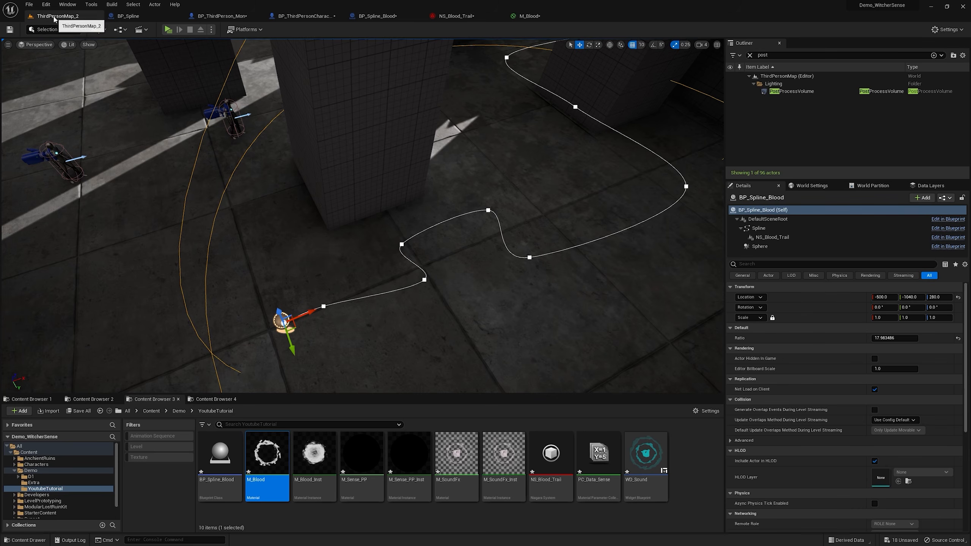
{"action": "left_click", "coordinate": [170, 32]}
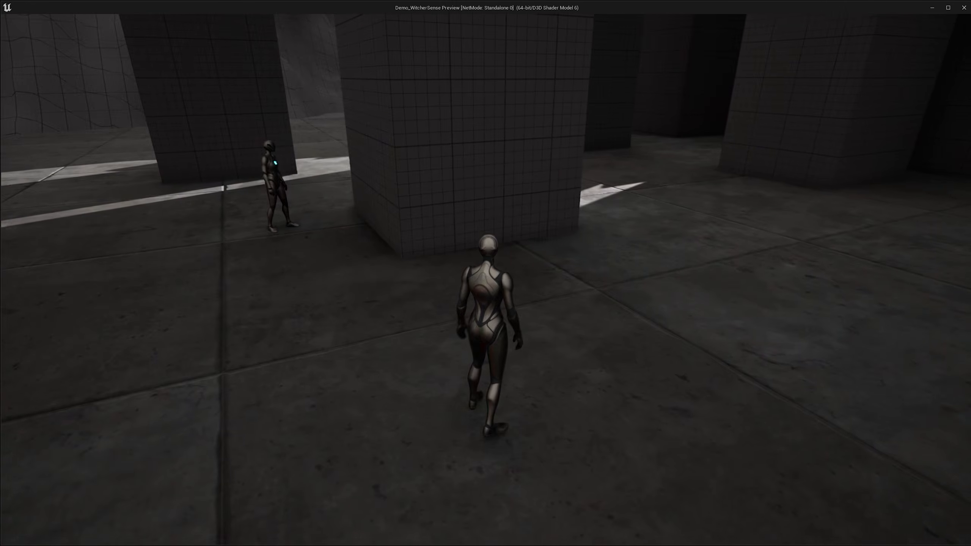
{"action": "key", "text": "w"}
{"action": "key", "text": "e"}
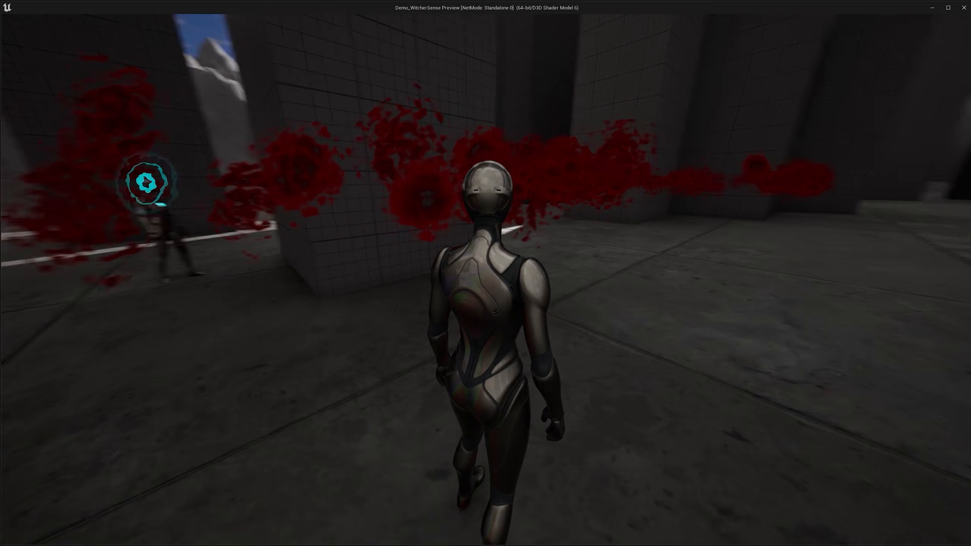
{"action": "key", "text": "e"}
{"action": "key", "text": "e"}
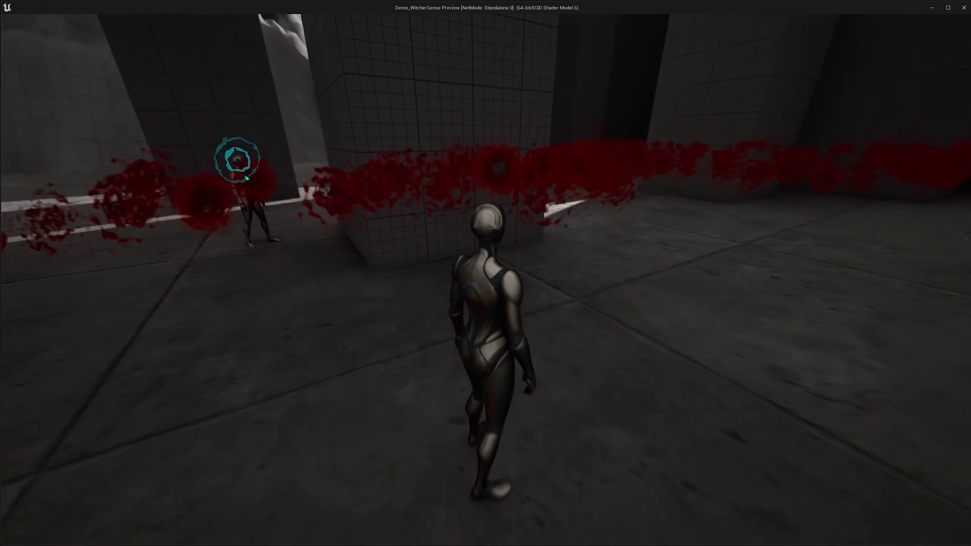
{"action": "key", "text": "e"}
{"action": "key", "text": "e"}
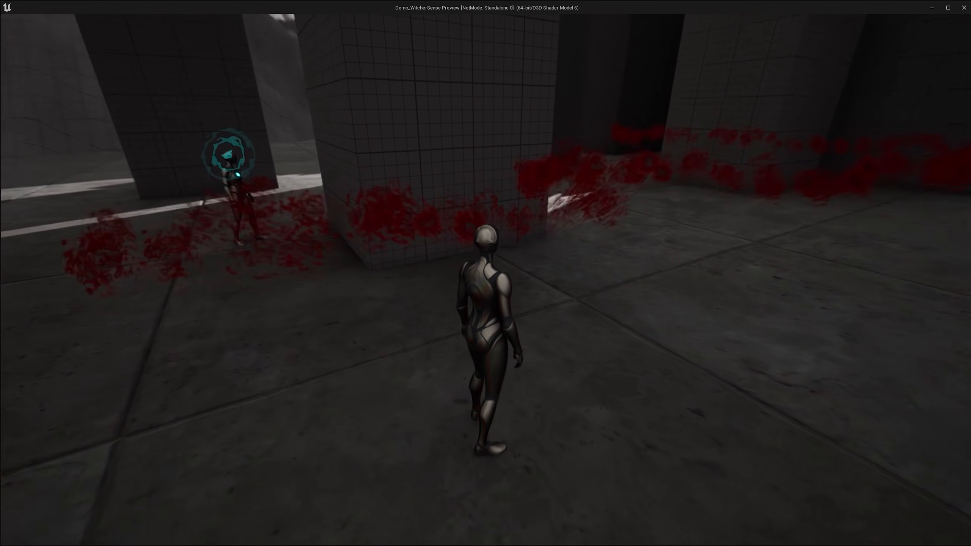
{"action": "key", "text": "e"}
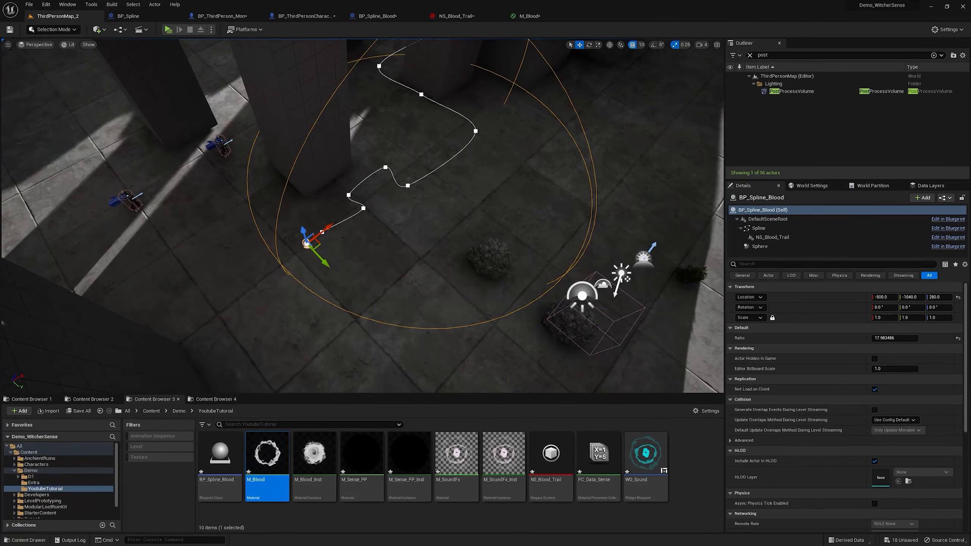
- Play-test the level again, running from the mannequins towards the rocks and triggering the sense to check the highlights and blood trail
{"action": "key", "text": "w"}
{"action": "right_click_drag", "start_coordinate": [440, 180], "coordinate": [329, 132]}
{"action": "right_click_drag", "start_coordinate": [266, 73], "coordinate": [266, 50]}
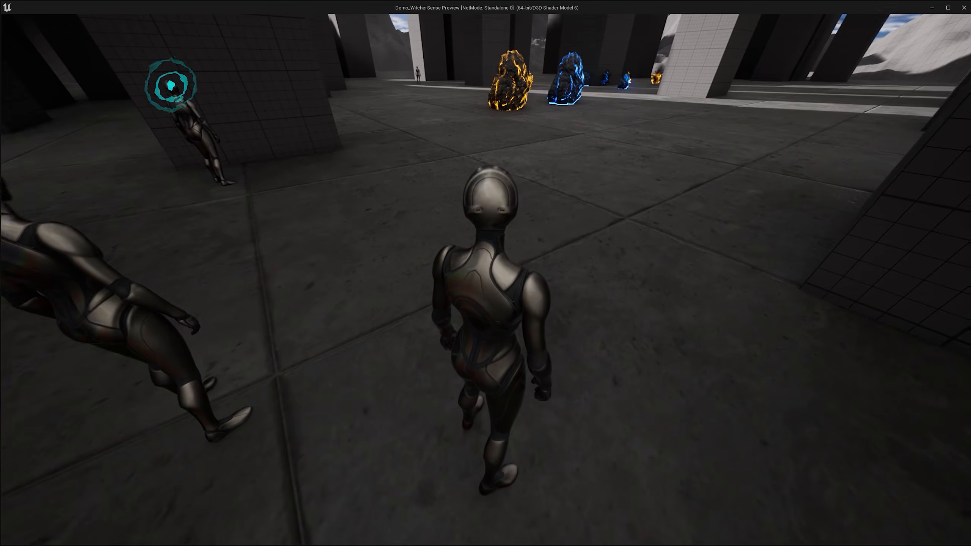
{"action": "key", "text": "w"}
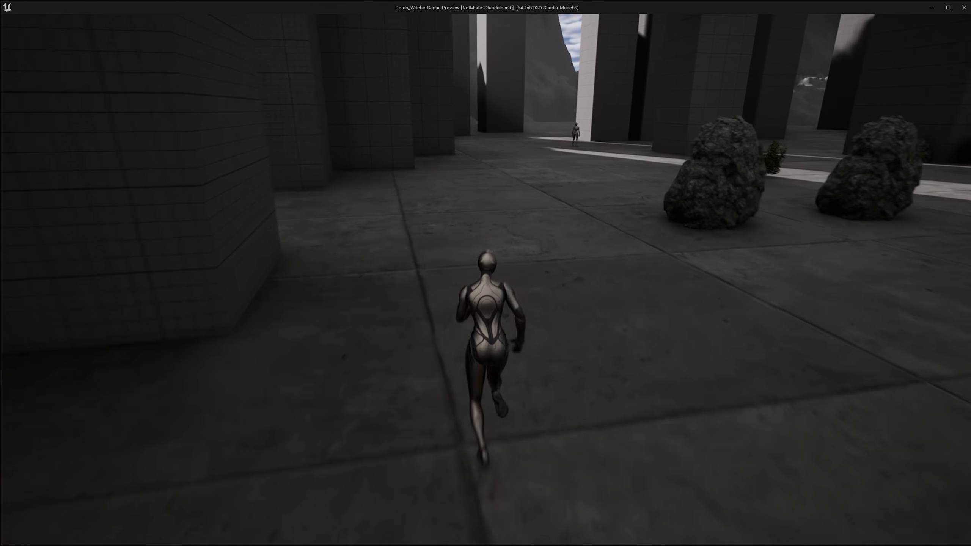
{"action": "key", "text": "e"}
{"action": "key", "text": "w"}
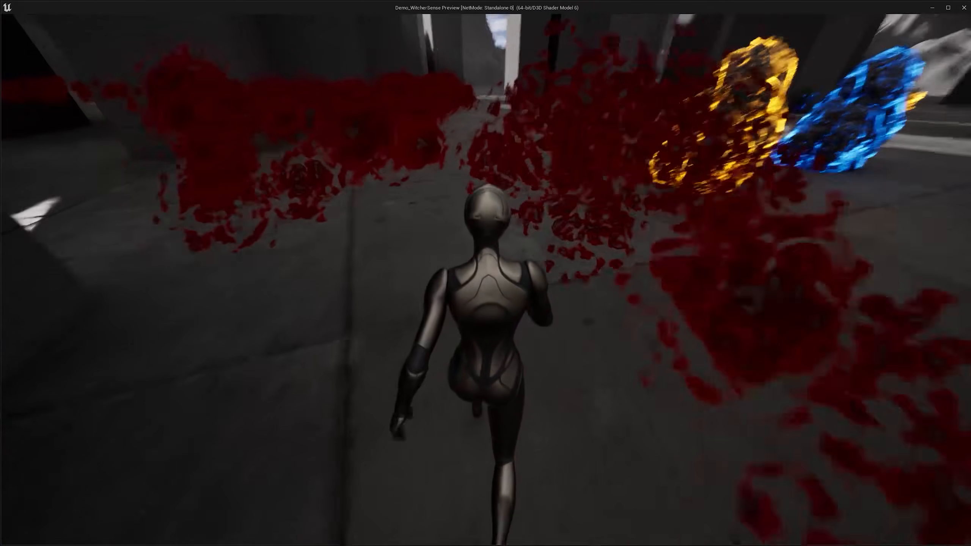